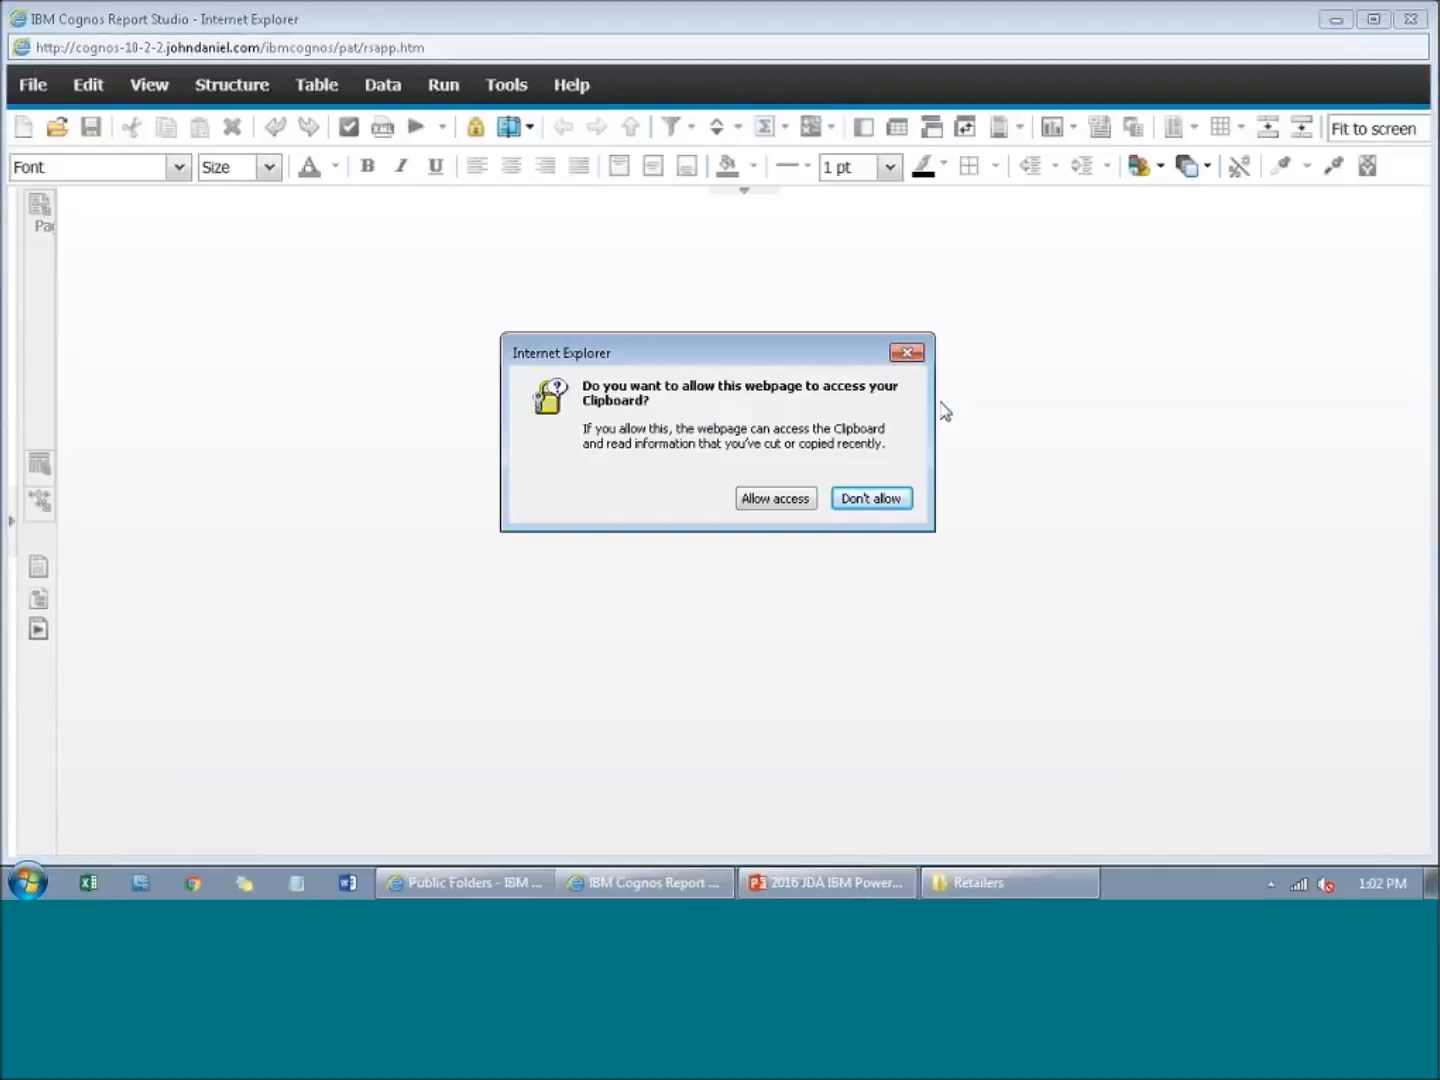
Step: Allow the webpage to access the clipboard and open the Revenue by Product report page
{"action": "left_click", "coordinate": [797, 507]}
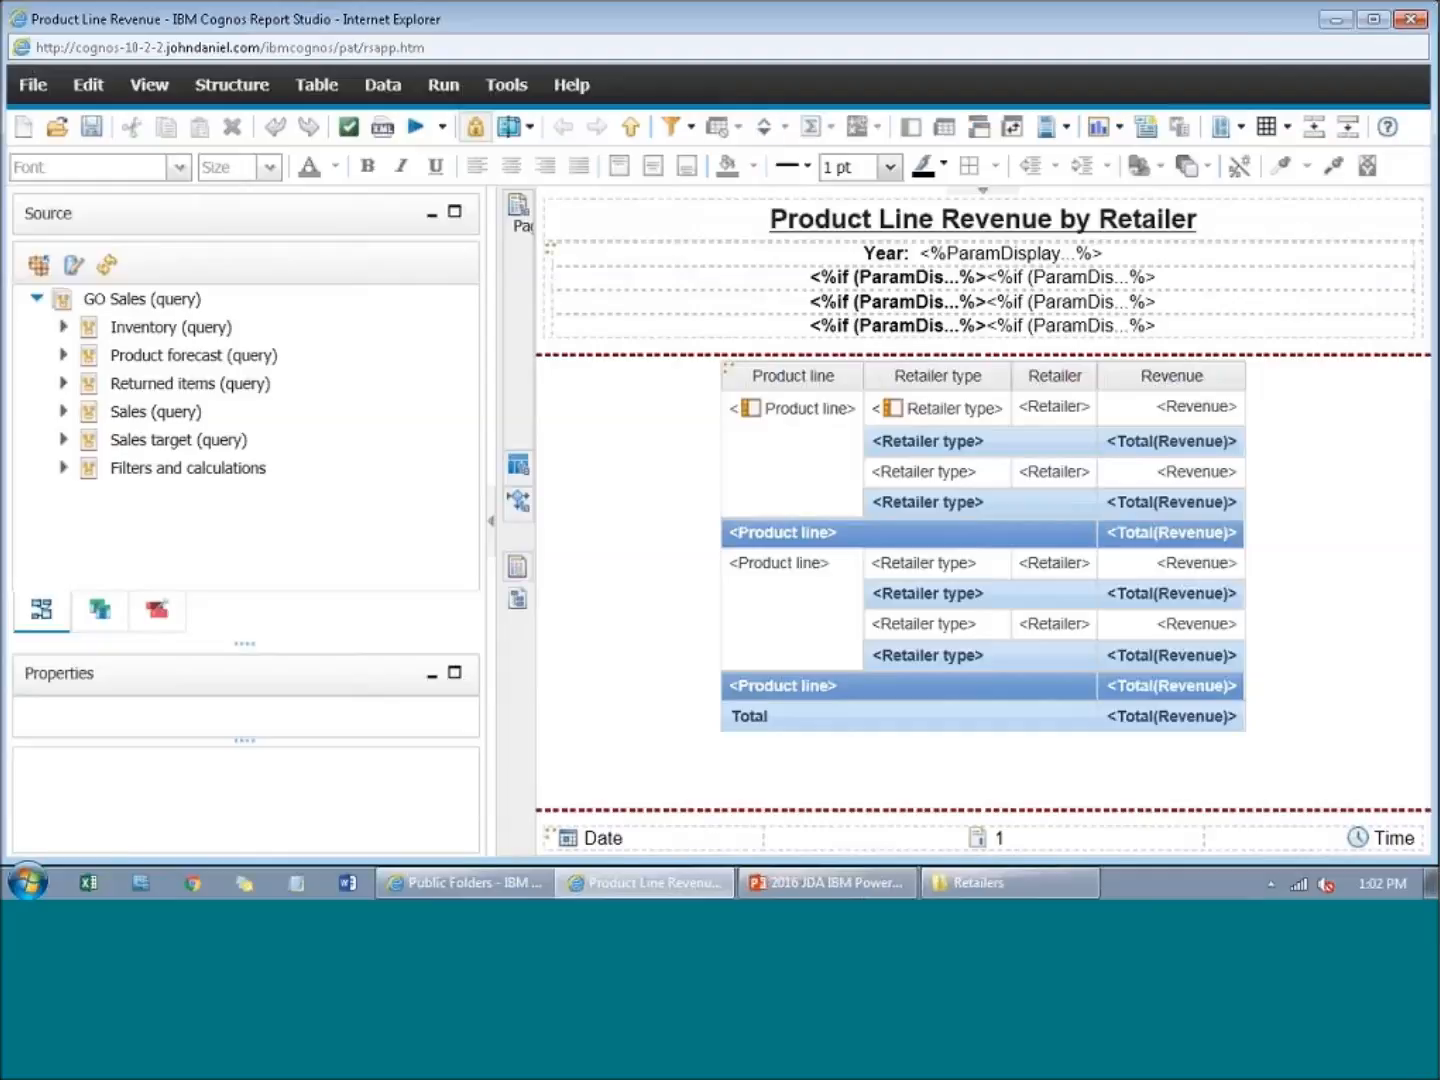
{"action": "mouse_move", "coordinate": [521, 230]}
{"action": "left_click", "coordinate": [705, 292]}
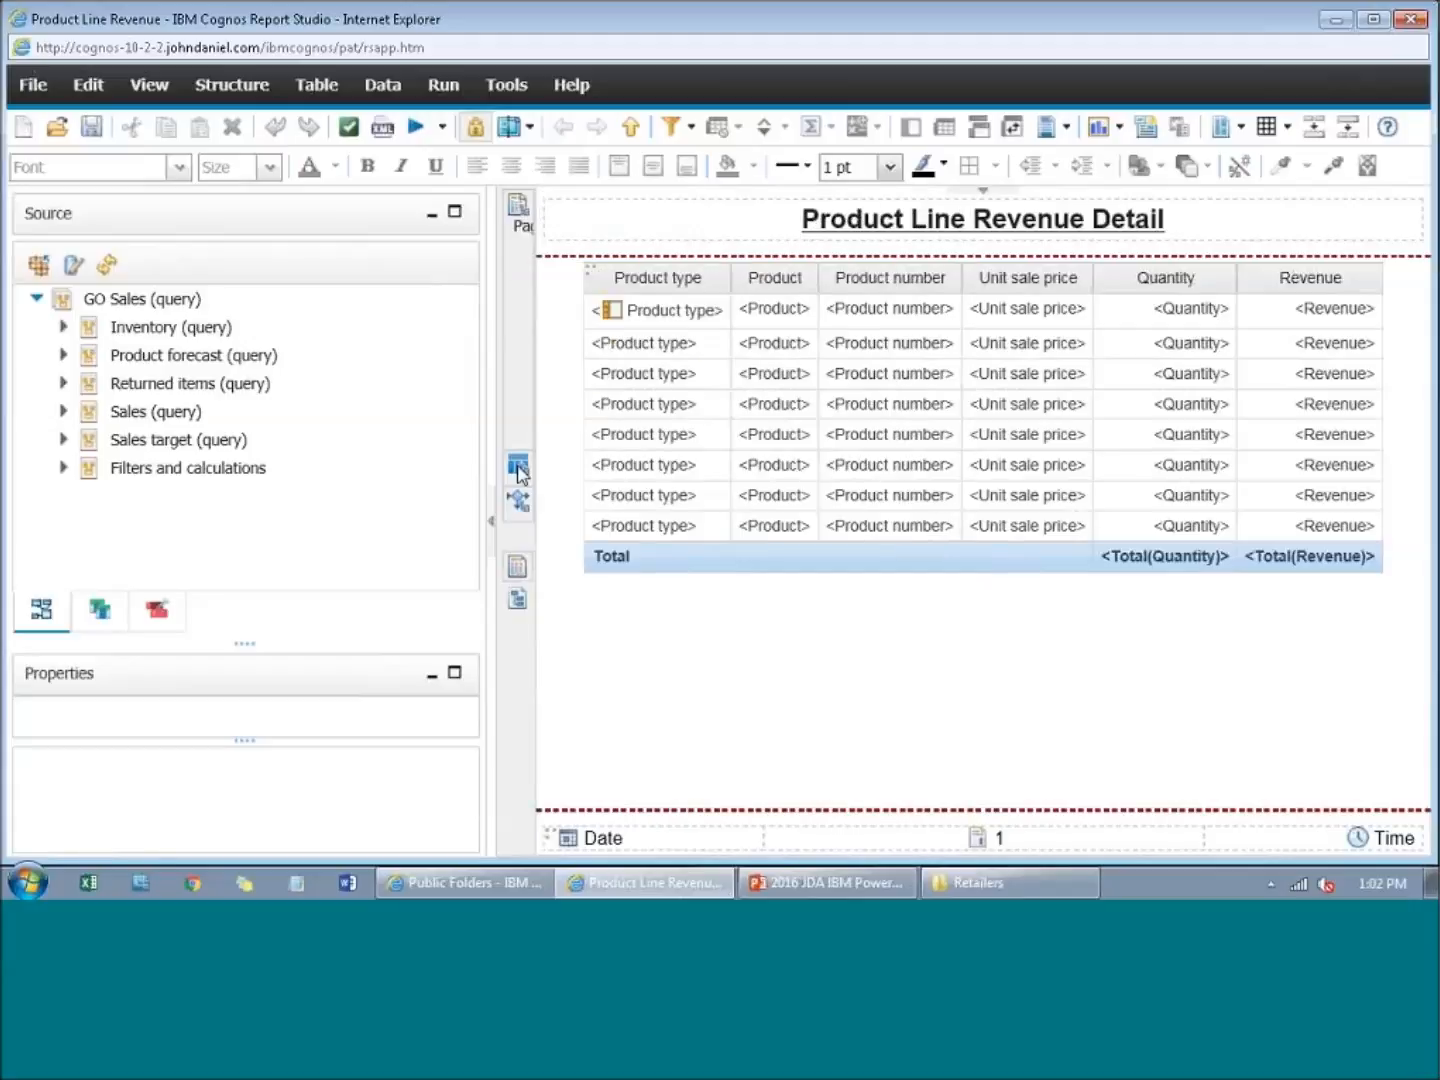
Step: Run the report in a maximized window and finish its prompt page with year 2010 and no optional selections
{"action": "mouse_move", "coordinate": [520, 472]}
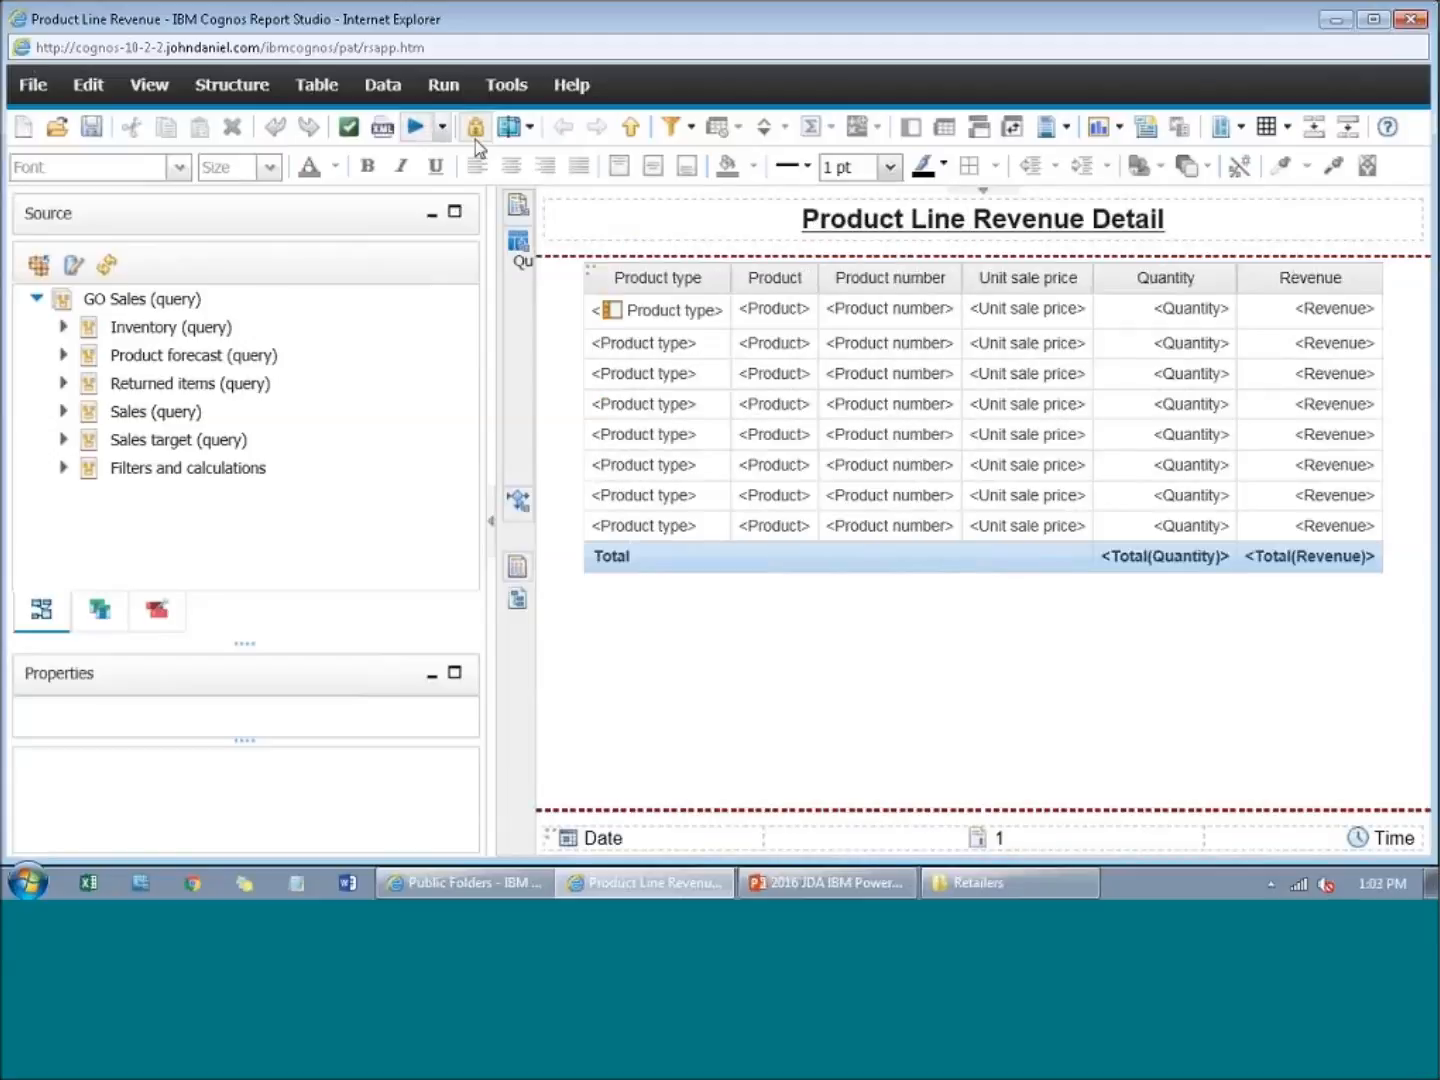
{"action": "left_click", "coordinate": [416, 128]}
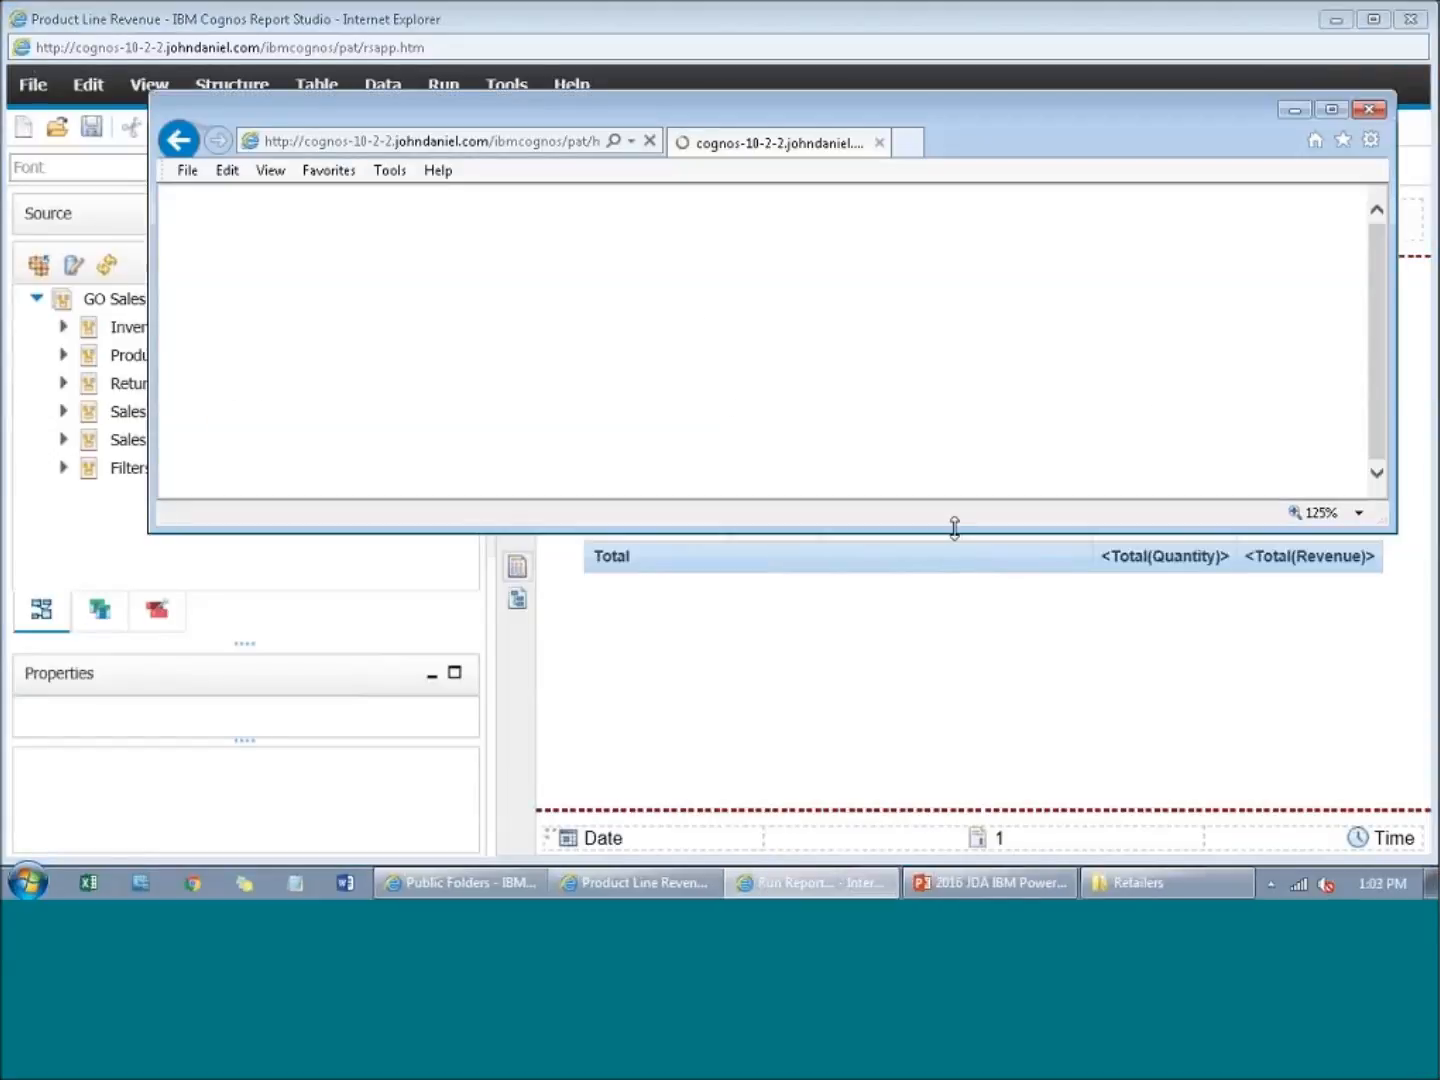
{"action": "left_click_drag", "start_coordinate": [954, 528], "coordinate": [891, 810]}
{"action": "left_click", "coordinate": [1332, 111]}
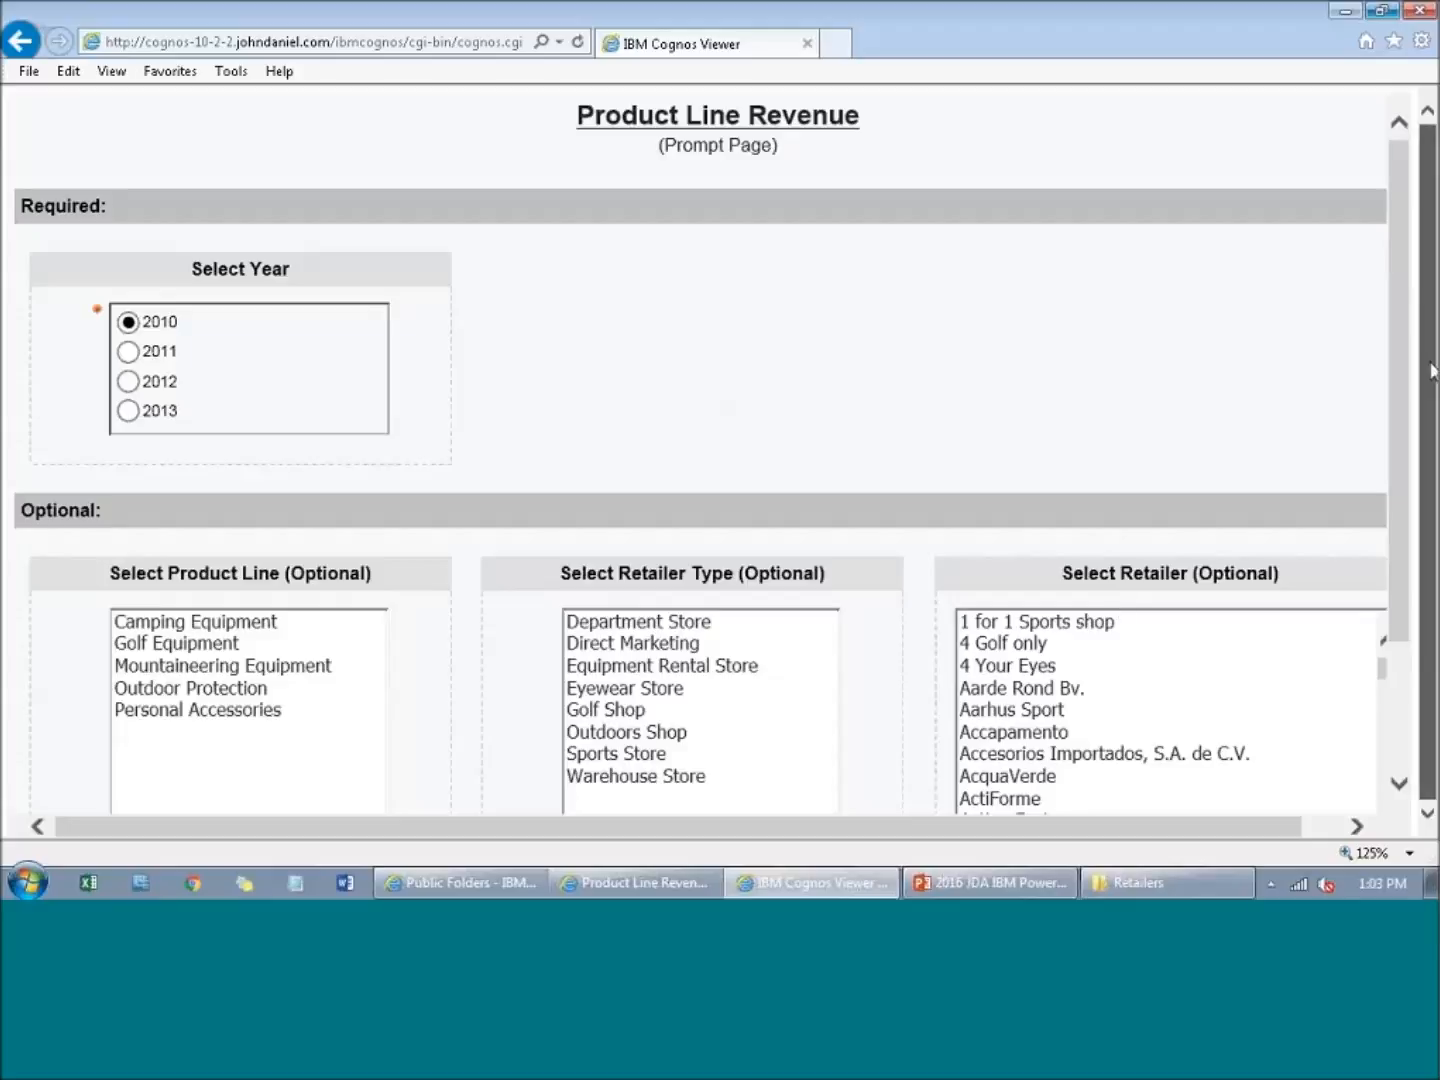
{"action": "left_click_drag", "start_coordinate": [1402, 411], "coordinate": [1415, 575]}
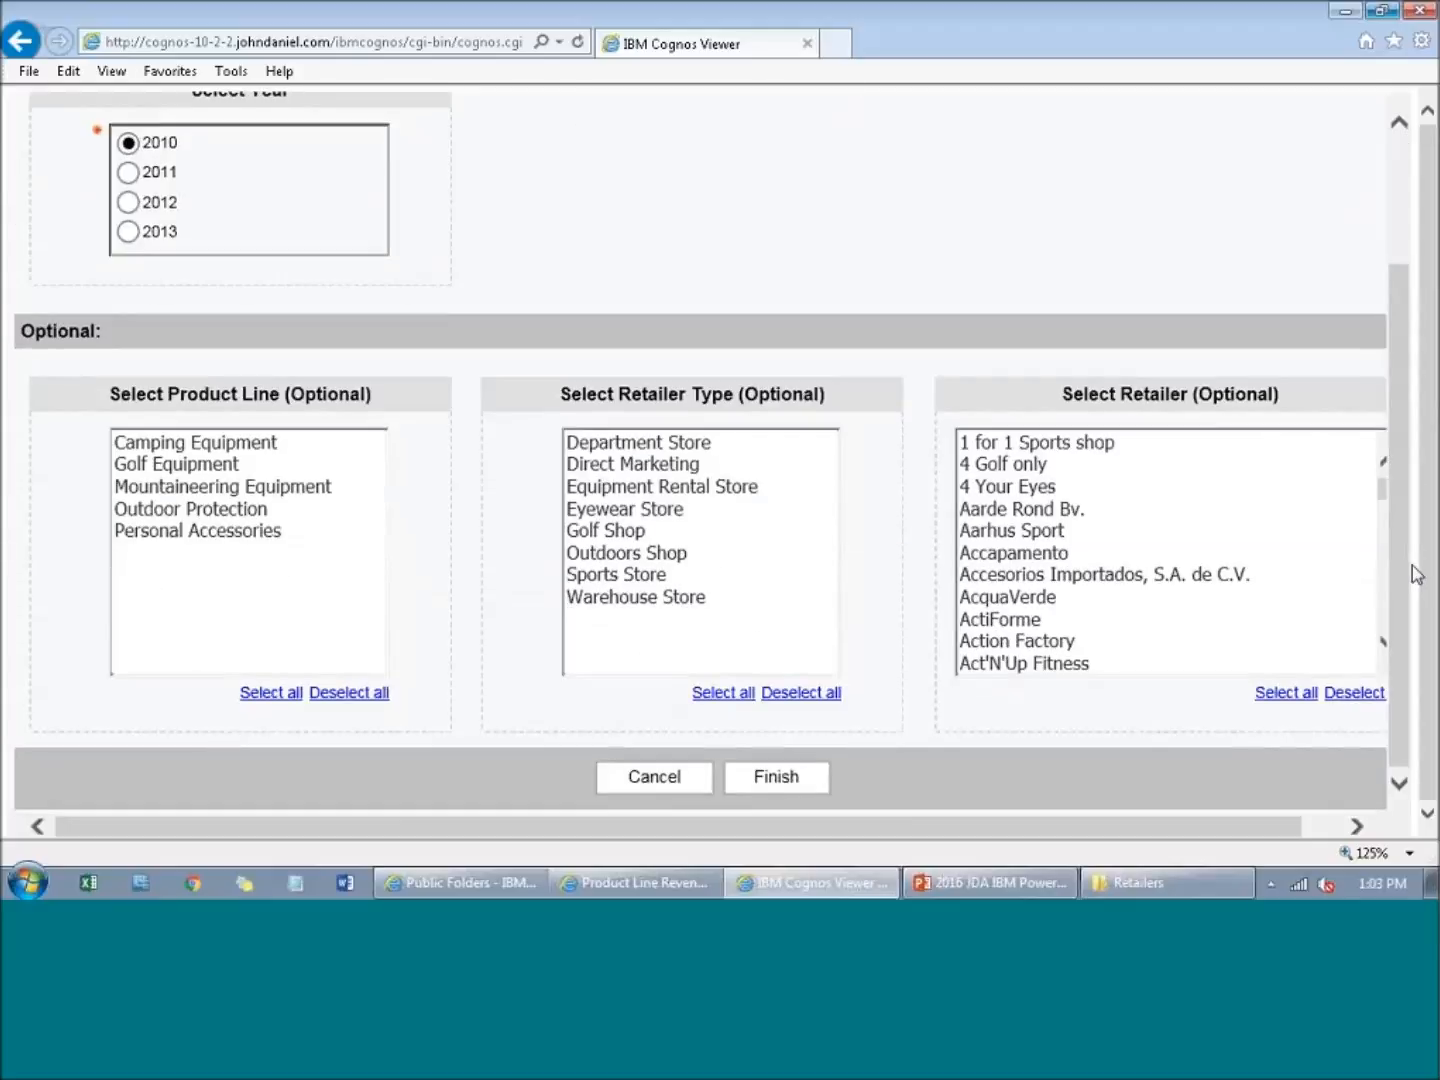
{"action": "left_click", "coordinate": [770, 785]}
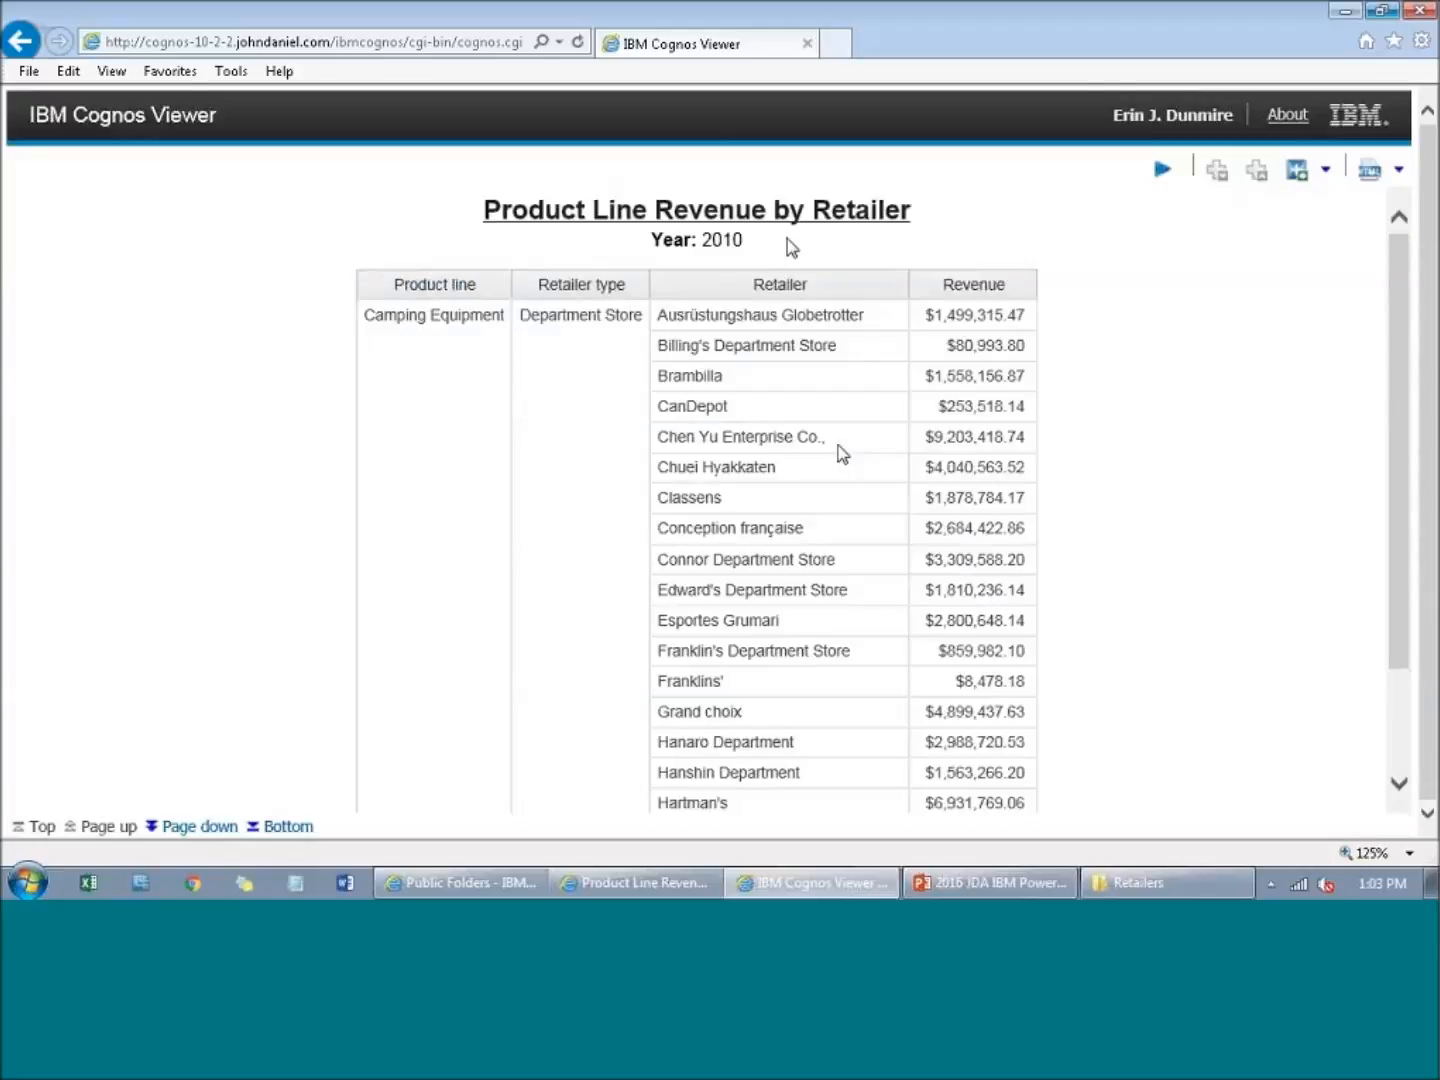
Step: Examine the first page of the report output and its last detail page, and close the viewer
{"action": "scroll", "coordinate": [838, 446], "scroll_direction": "down", "scroll_amount": 1}
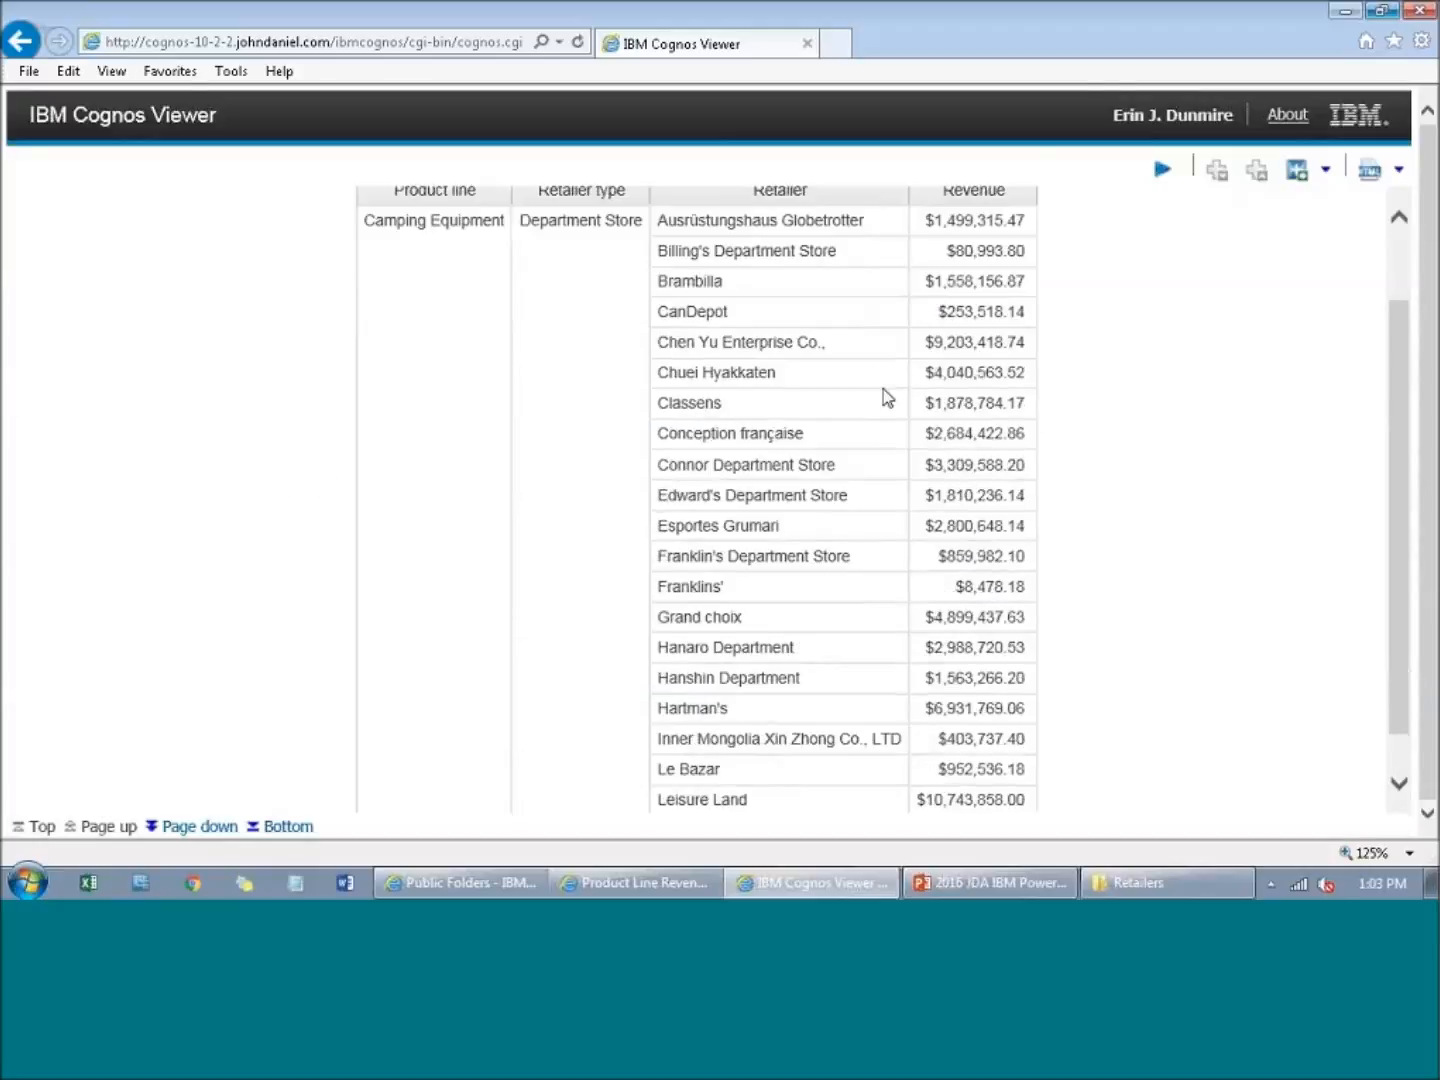
{"action": "scroll", "coordinate": [605, 376], "scroll_direction": "up", "scroll_amount": 1}
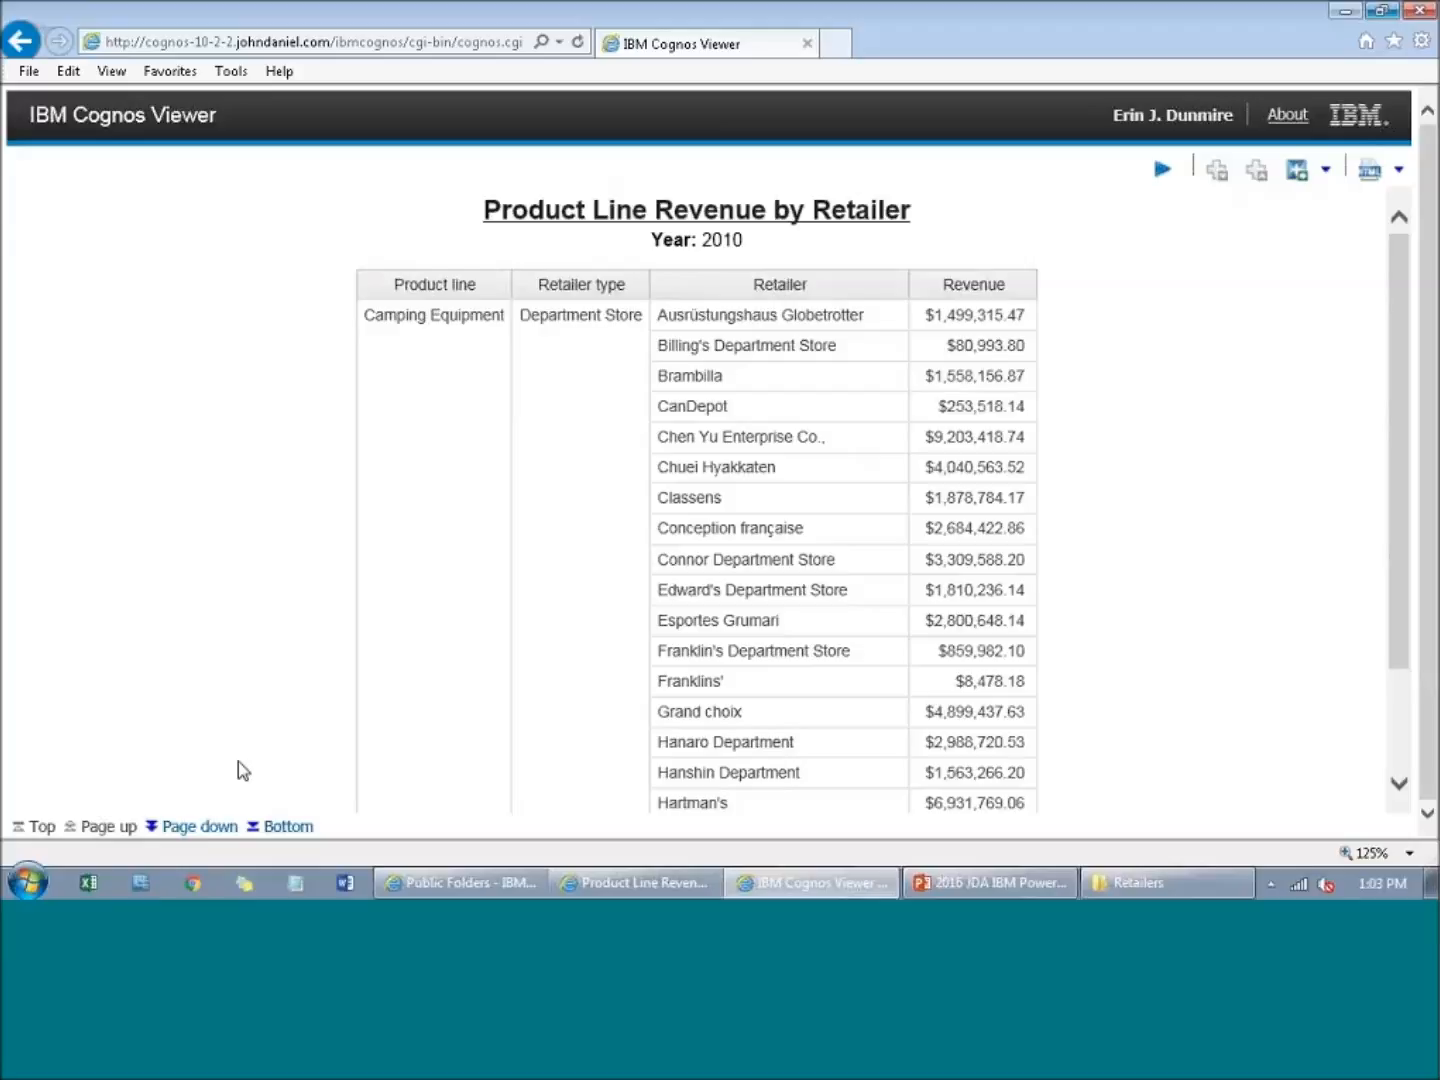
{"action": "left_click", "coordinate": [285, 827]}
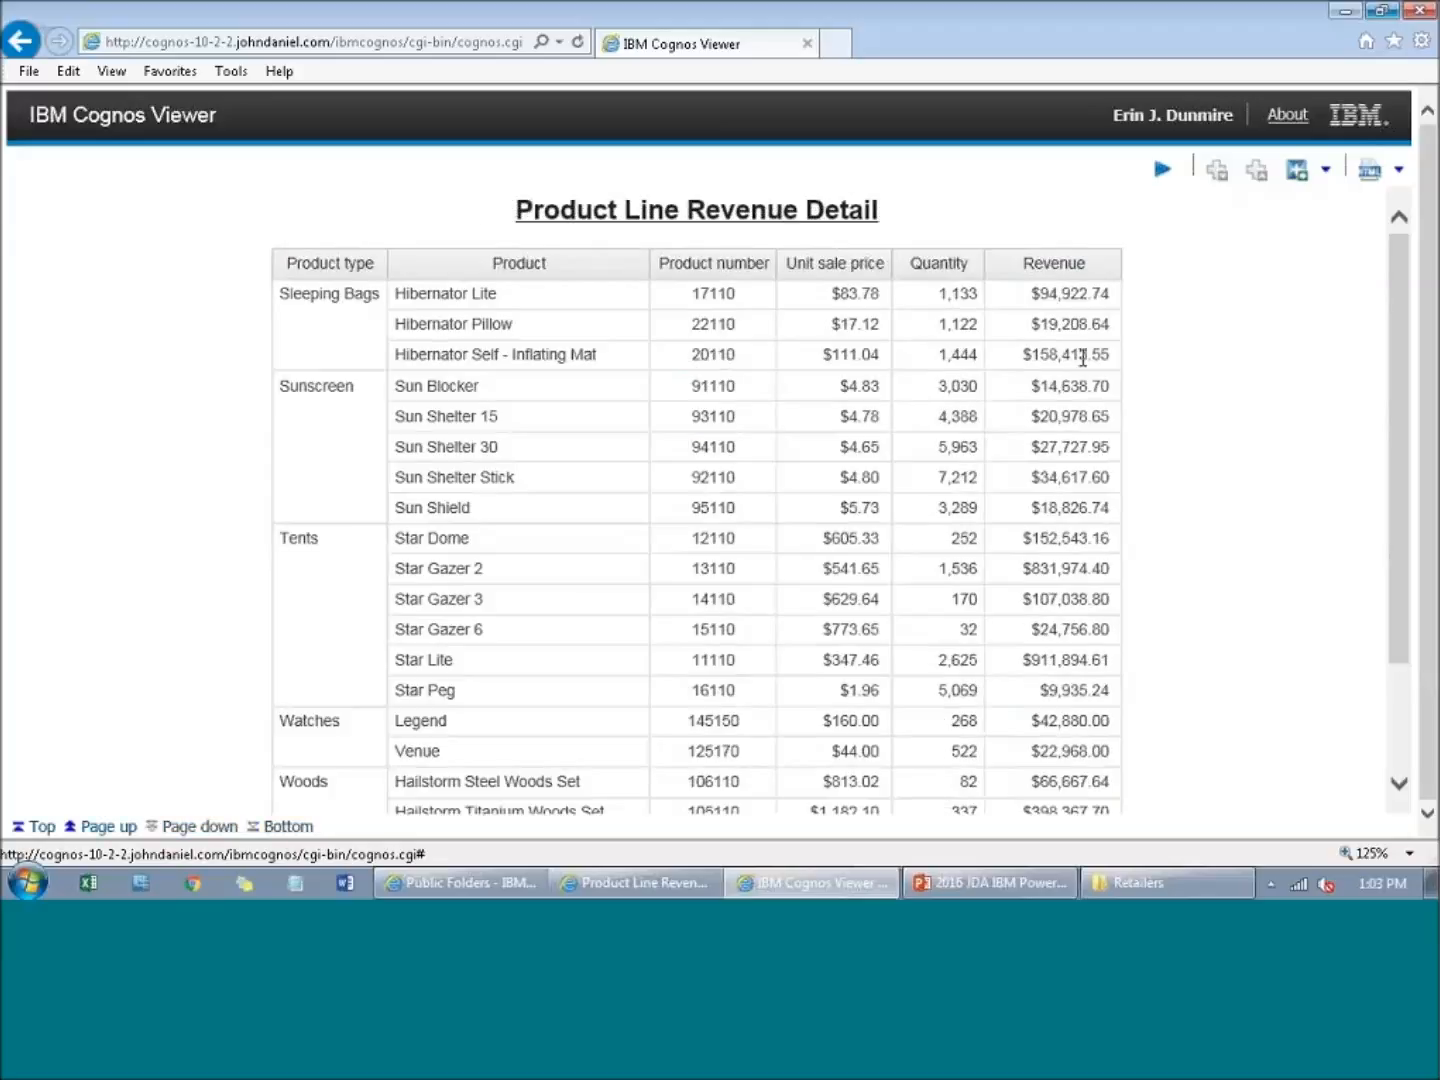
{"action": "left_click", "coordinate": [1419, 12]}
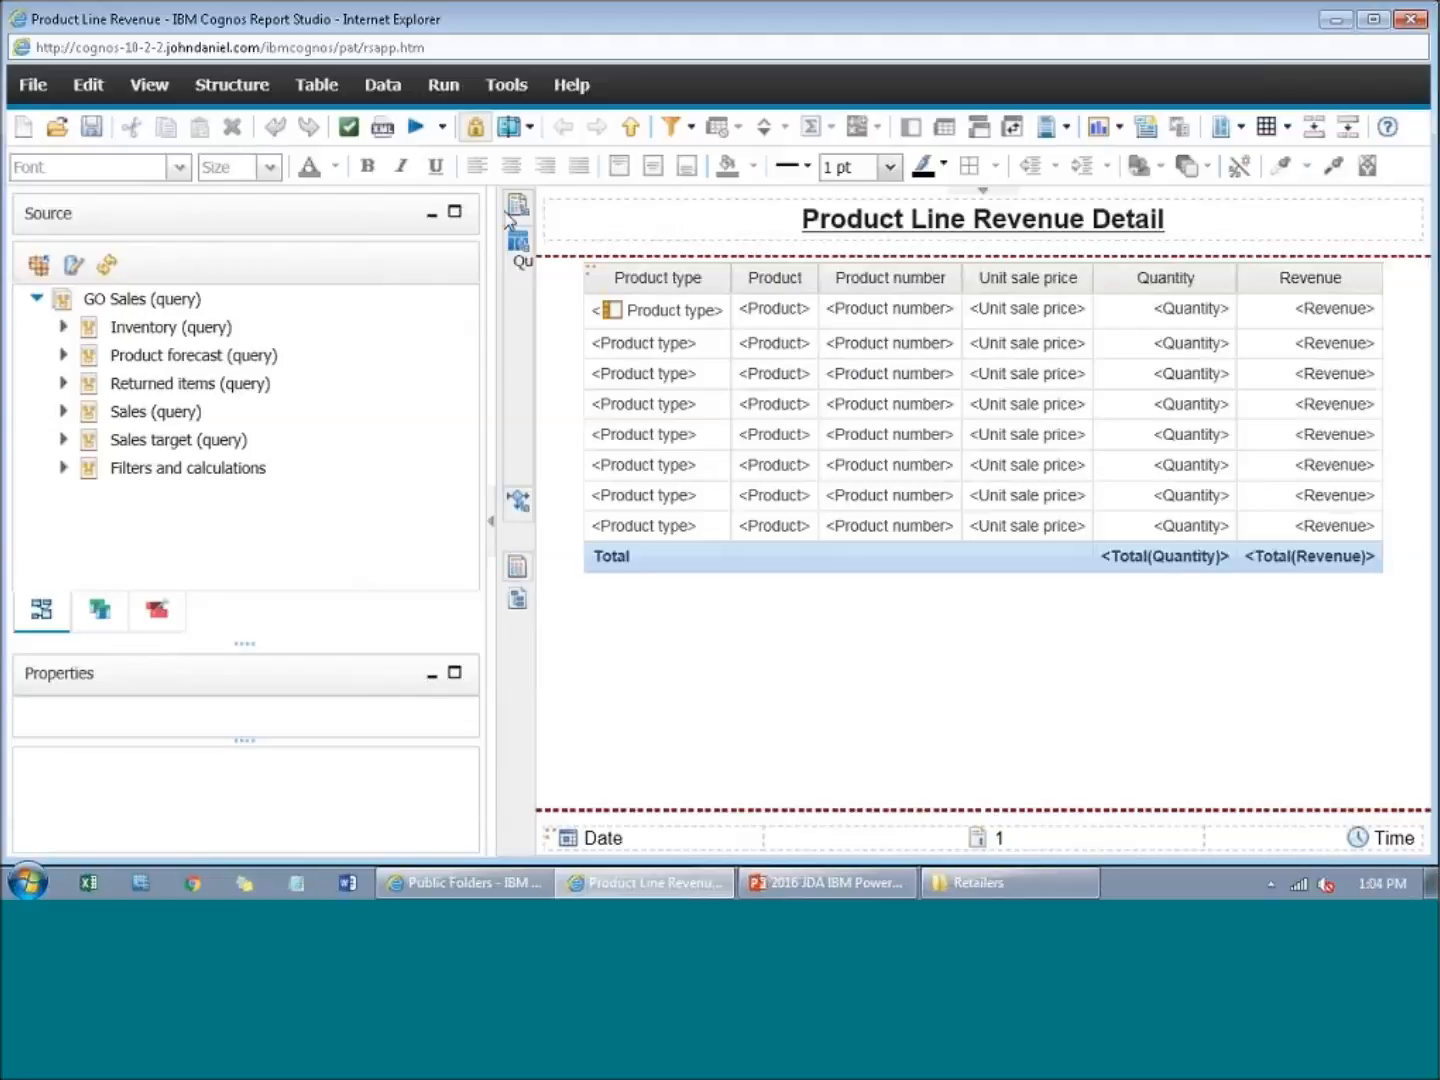
Step: Open Prompt Page1 and copy the Select Year prompt table into the empty cell beside it in the Required section
{"action": "mouse_move", "coordinate": [512, 214]}
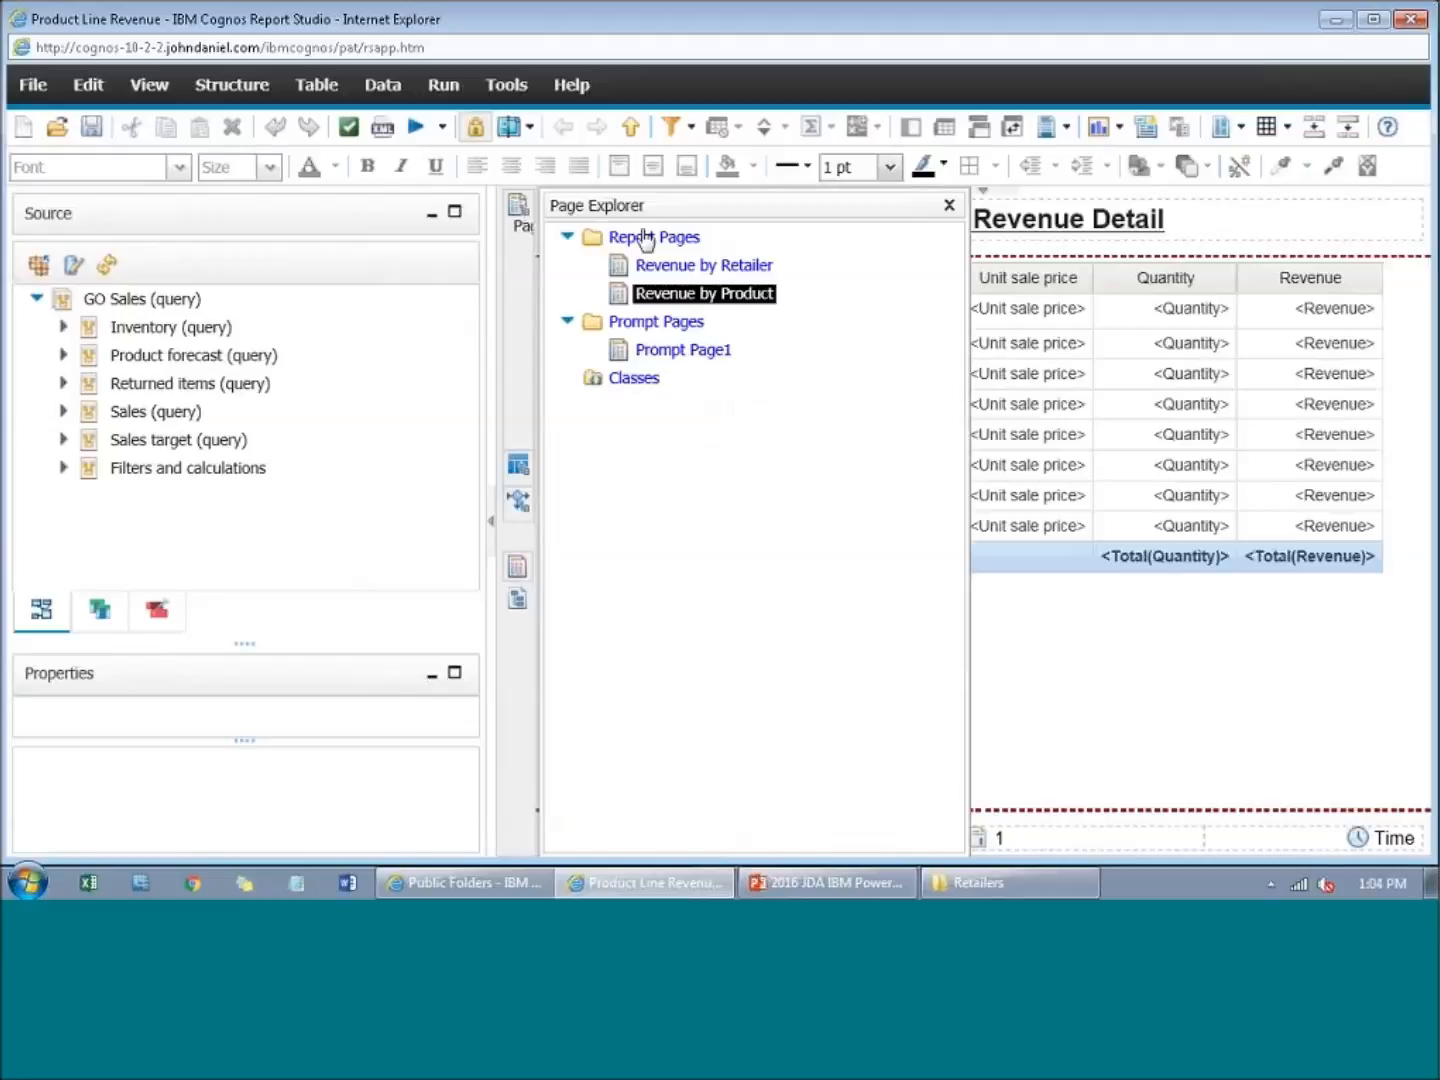
{"action": "left_click", "coordinate": [663, 353]}
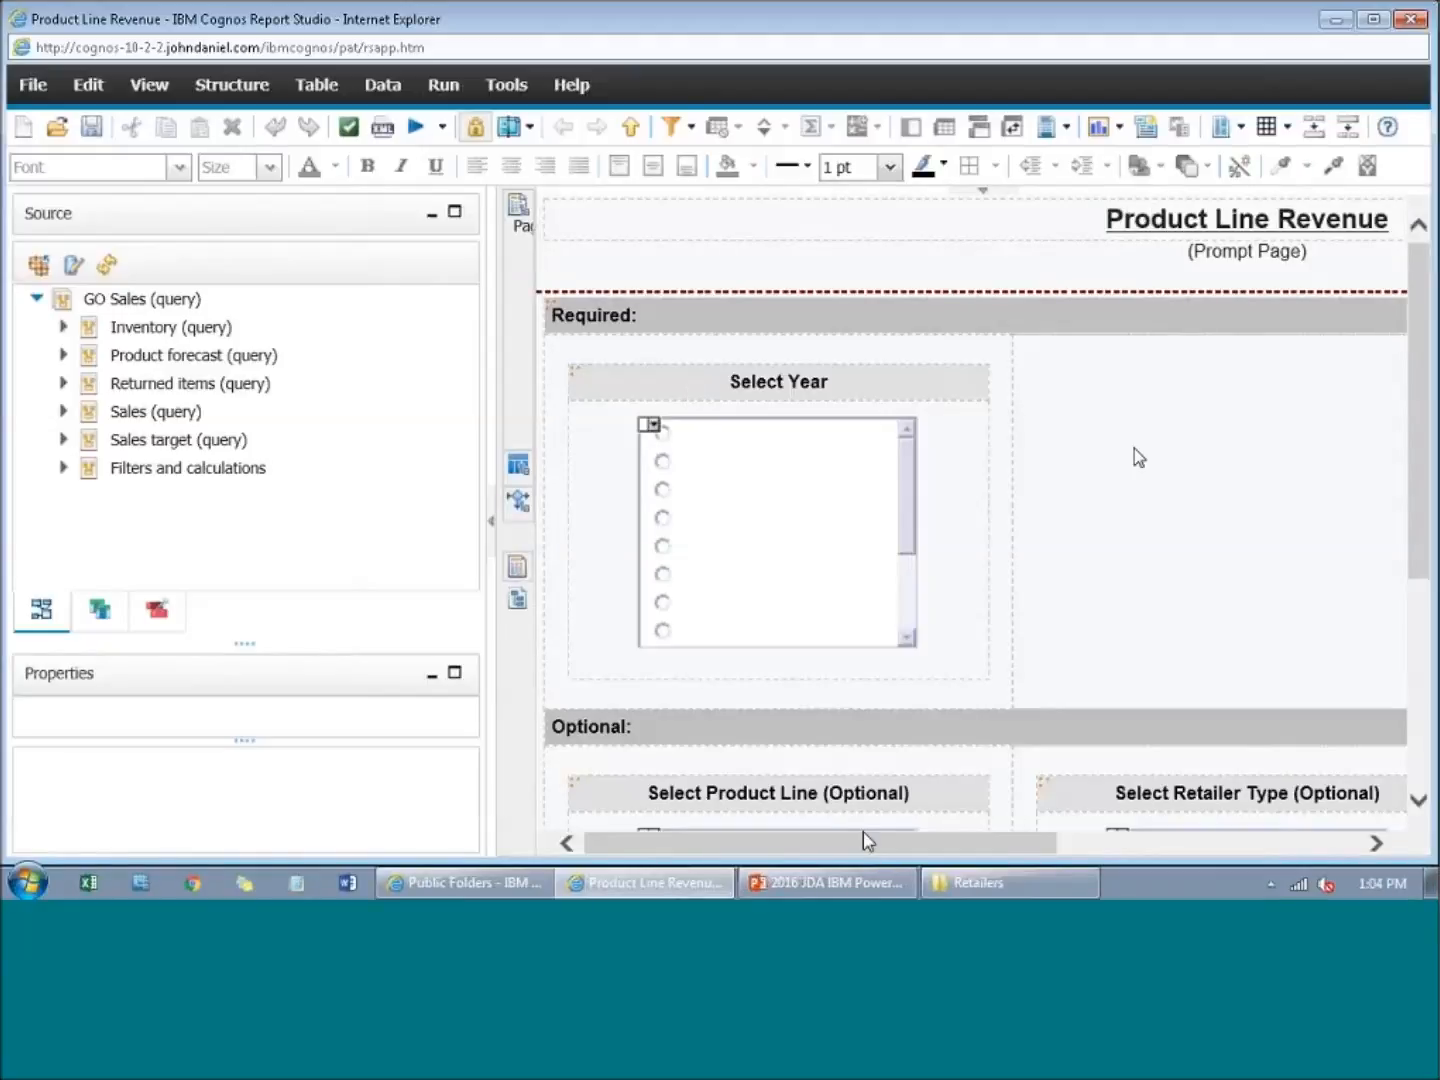
{"action": "mouse_move", "coordinate": [864, 836]}
{"action": "left_mouse_down"}
{"action": "mouse_move", "coordinate": [941, 837]}
{"action": "mouse_move", "coordinate": [865, 837]}
{"action": "left_mouse_up"}
{"action": "left_click", "coordinate": [571, 379]}
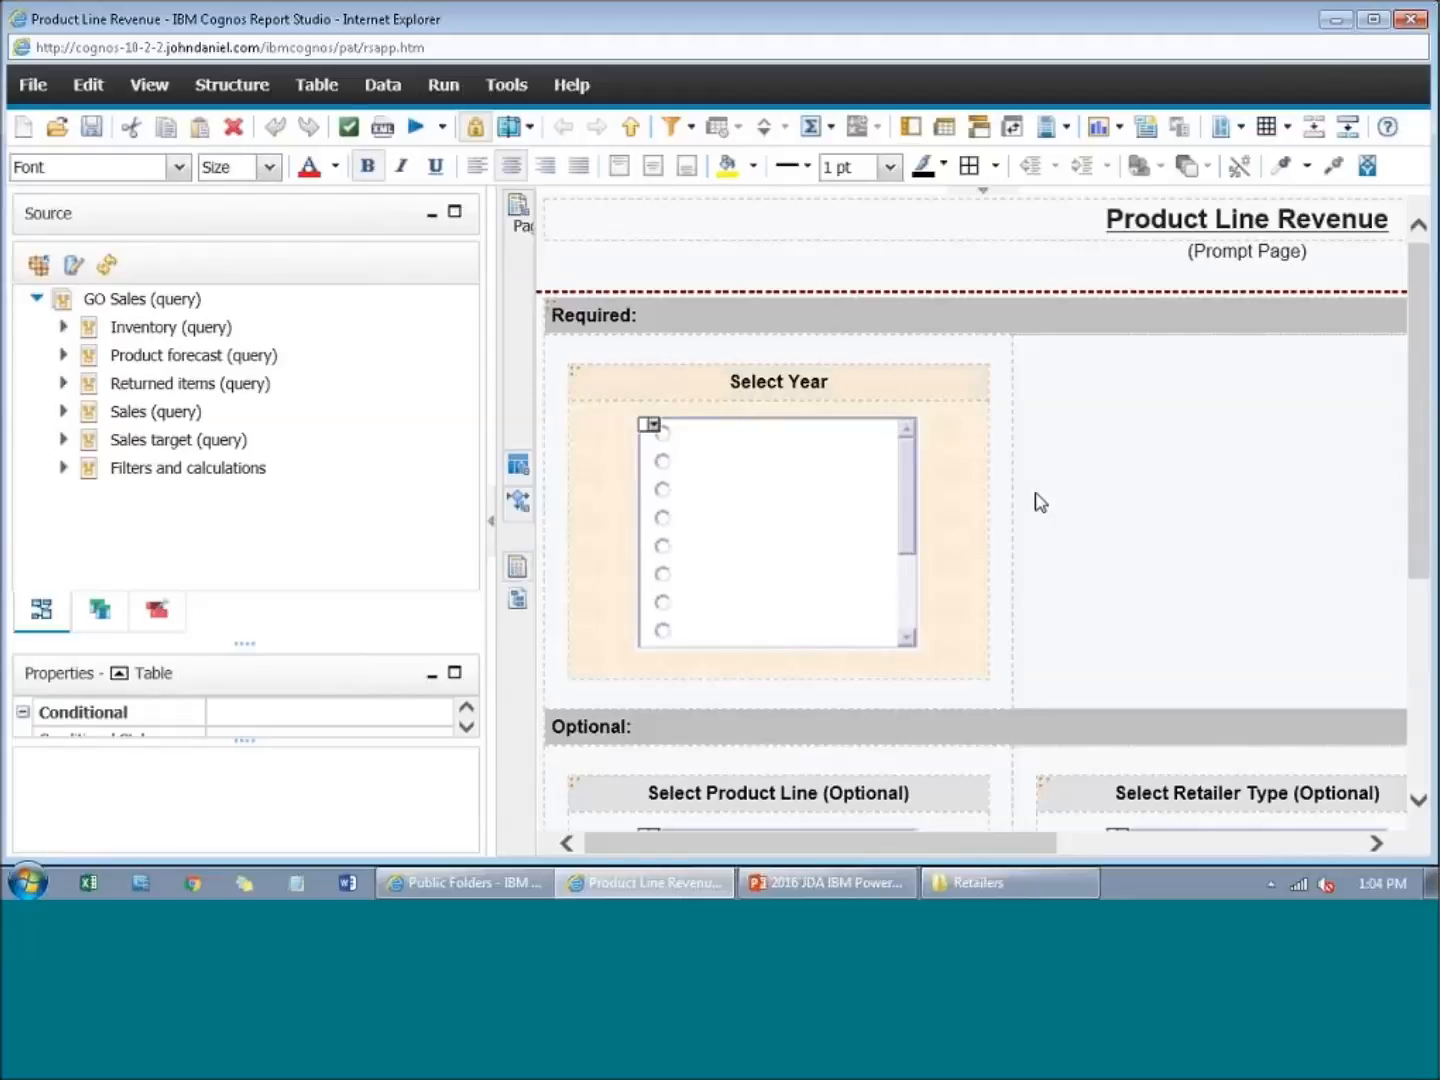
{"action": "left_click", "coordinate": [1078, 481]}
{"action": "key", "text": "ctrl+v"}
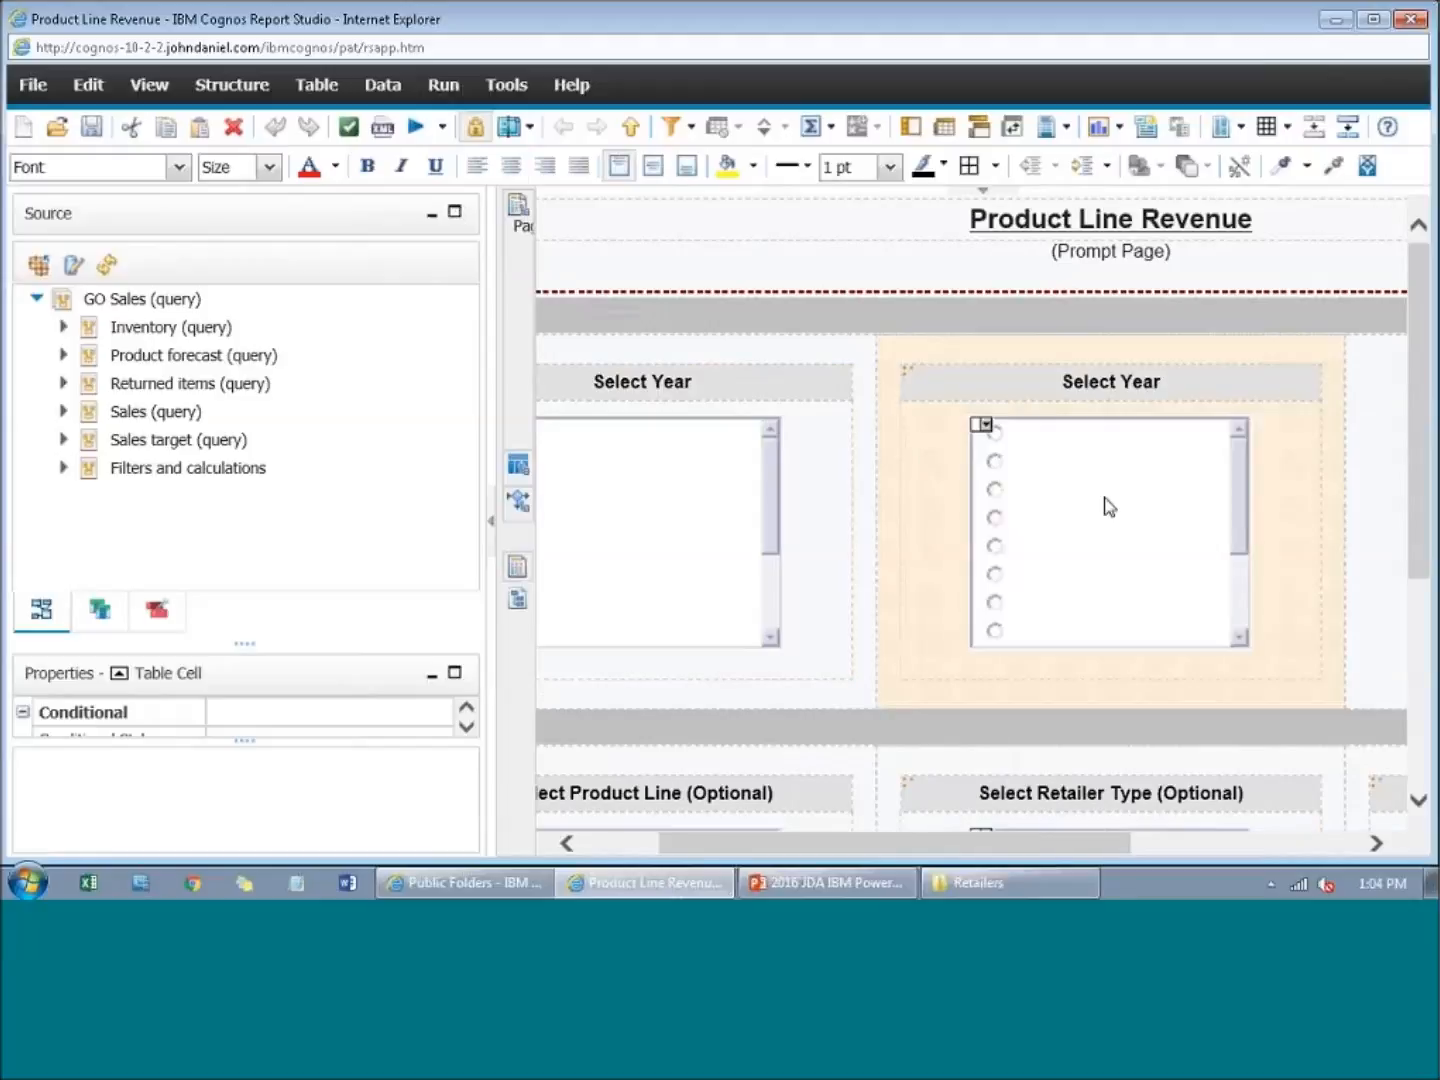
Step: Change the heading text of the copied prompt table to "Select Level of Detail"
{"action": "double_click", "coordinate": [1113, 388]}
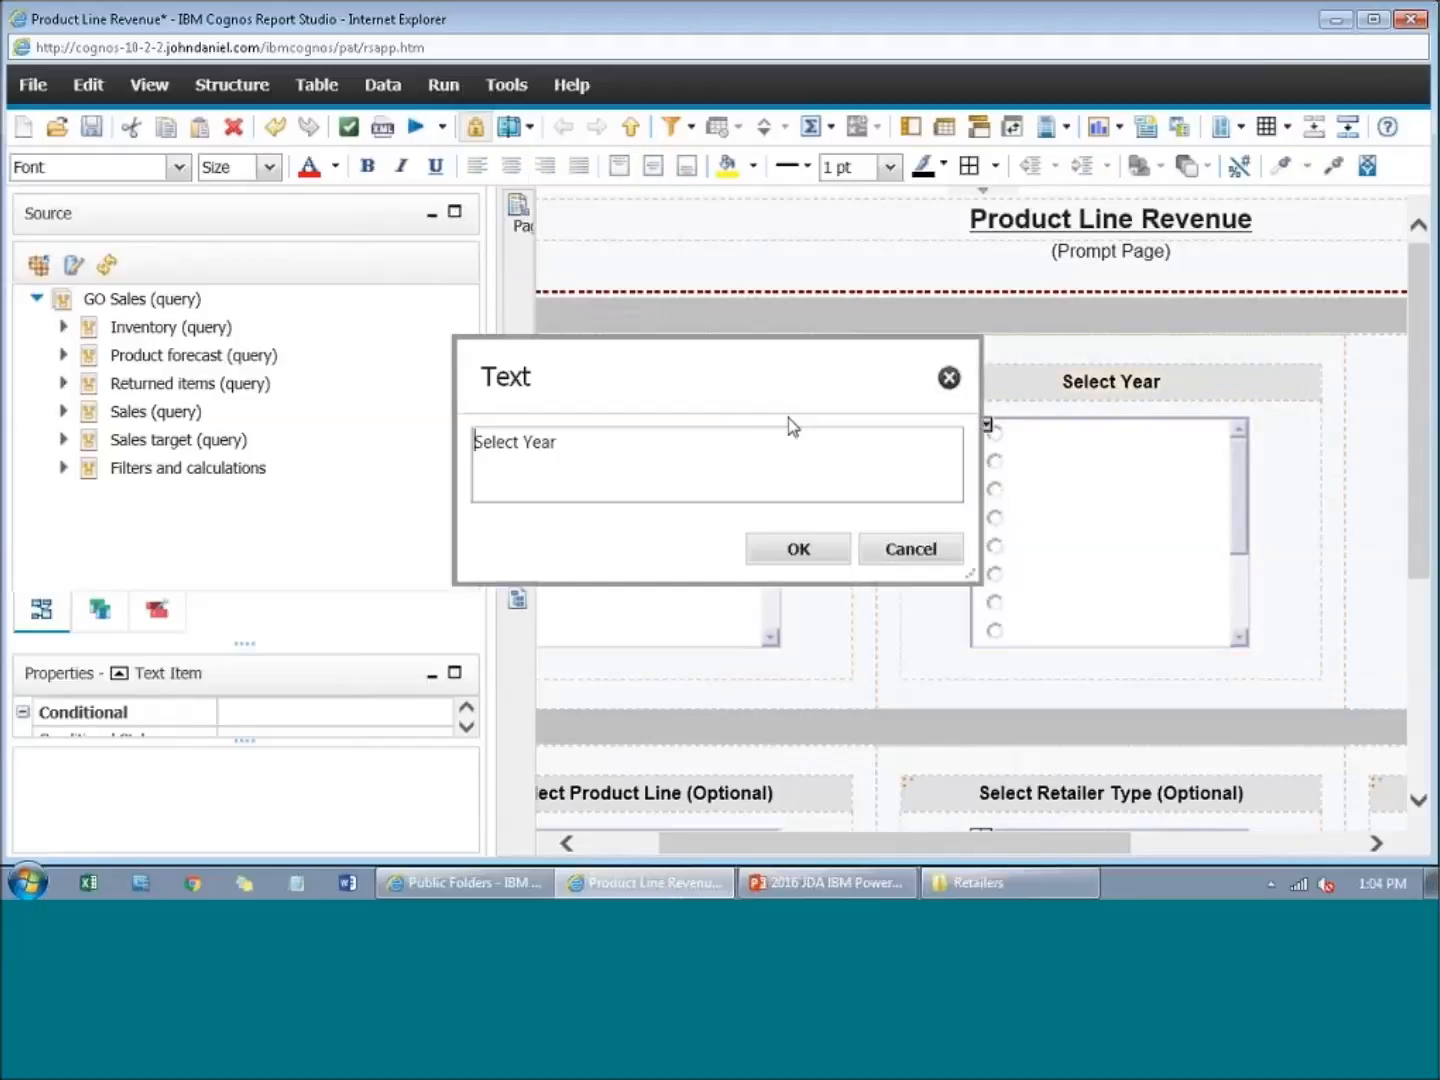
{"action": "key", "text": "BackSpace"}
{"action": "key", "text": "BackSpace"}
{"action": "key", "text": "BackSpace"}
{"action": "key", "text": "BackSpace"}
{"action": "type", "text": "Level of Detail"}
{"action": "left_click", "coordinate": [800, 550]}
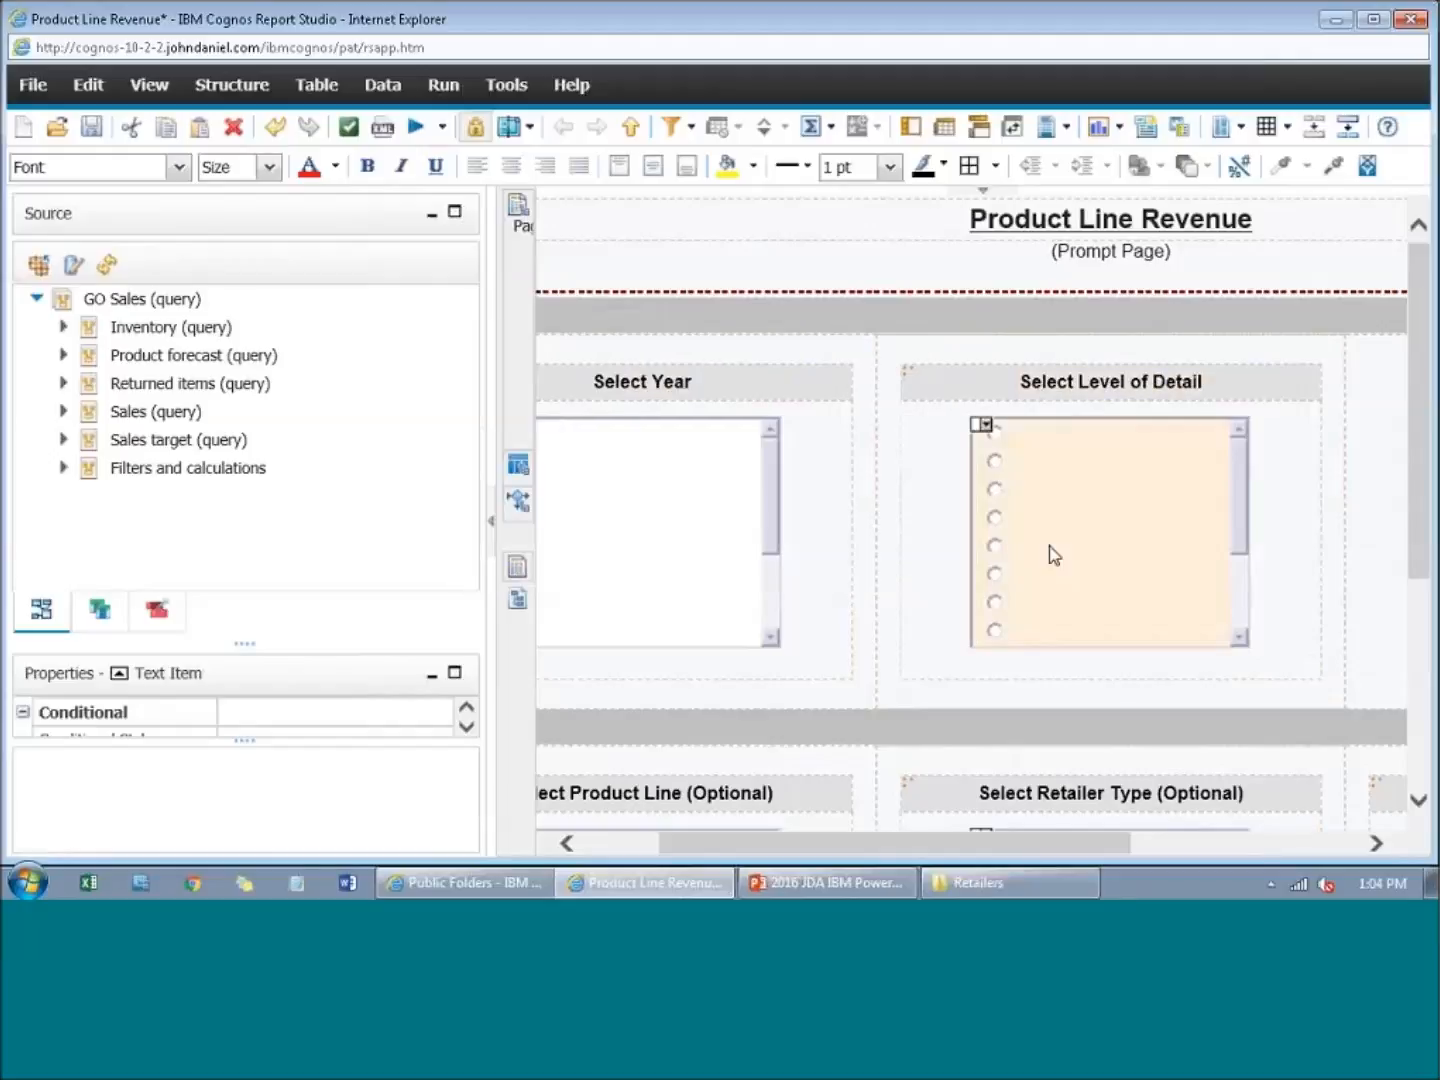
Step: Clear the query assigned to the value prompt under Select Level of Detail
{"action": "left_click", "coordinate": [1053, 554]}
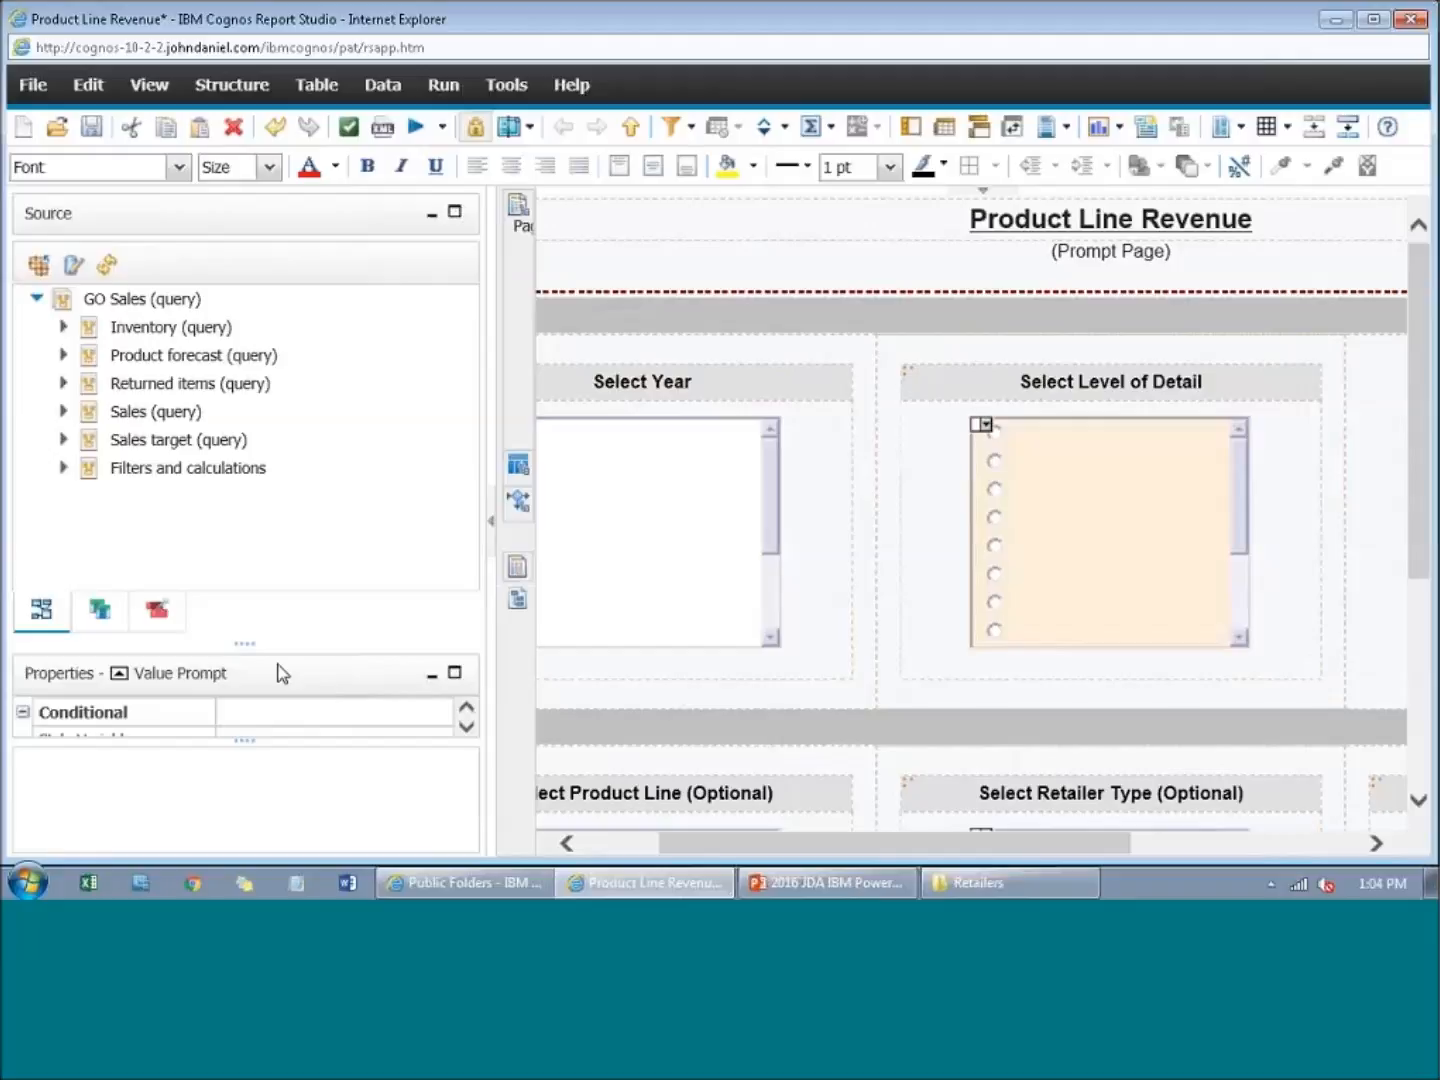
{"action": "left_click_drag", "start_coordinate": [270, 650], "coordinate": [280, 491]}
{"action": "left_click_drag", "start_coordinate": [471, 613], "coordinate": [475, 618]}
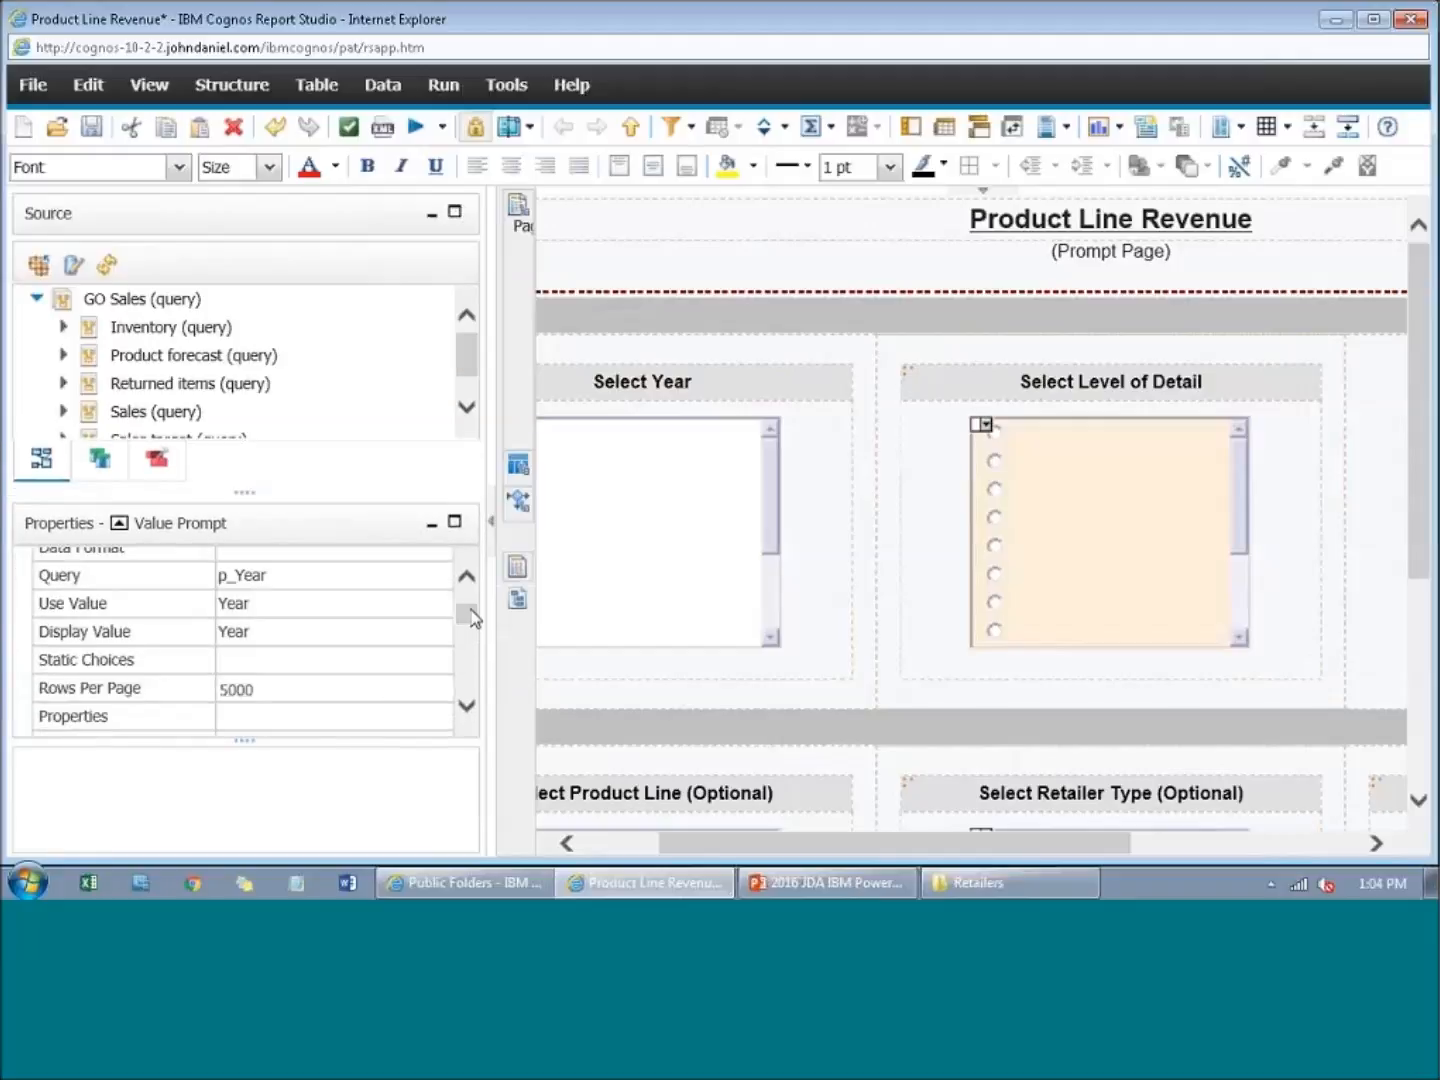
{"action": "left_click", "coordinate": [307, 580]}
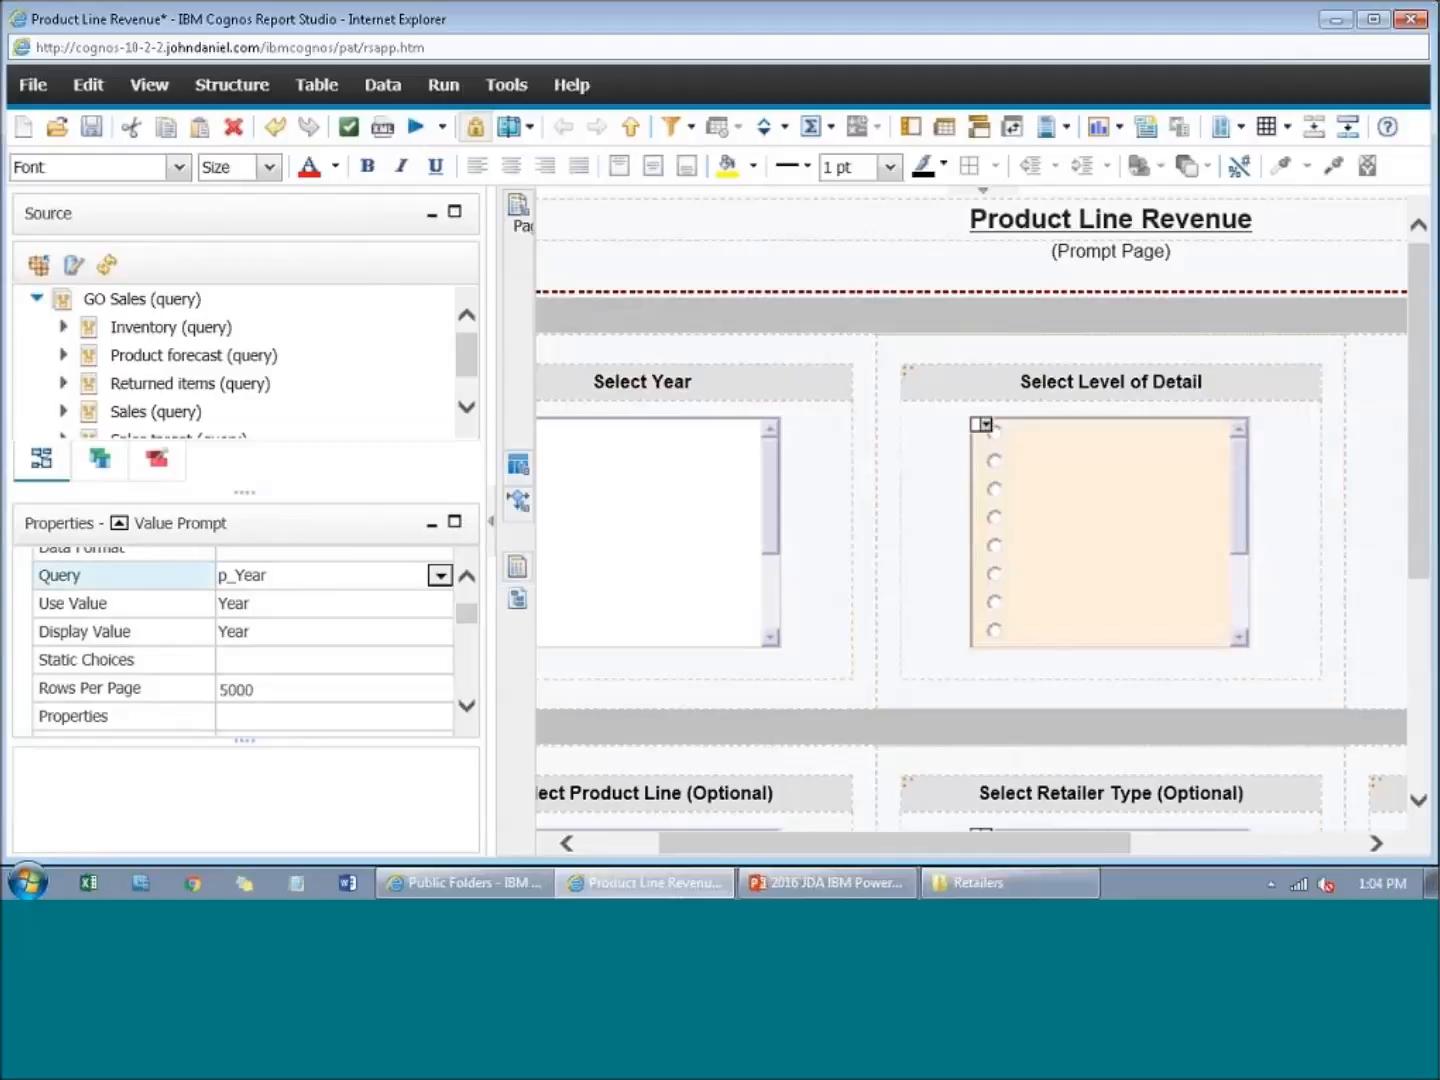
{"action": "left_click", "coordinate": [440, 575]}
{"action": "left_click", "coordinate": [340, 600]}
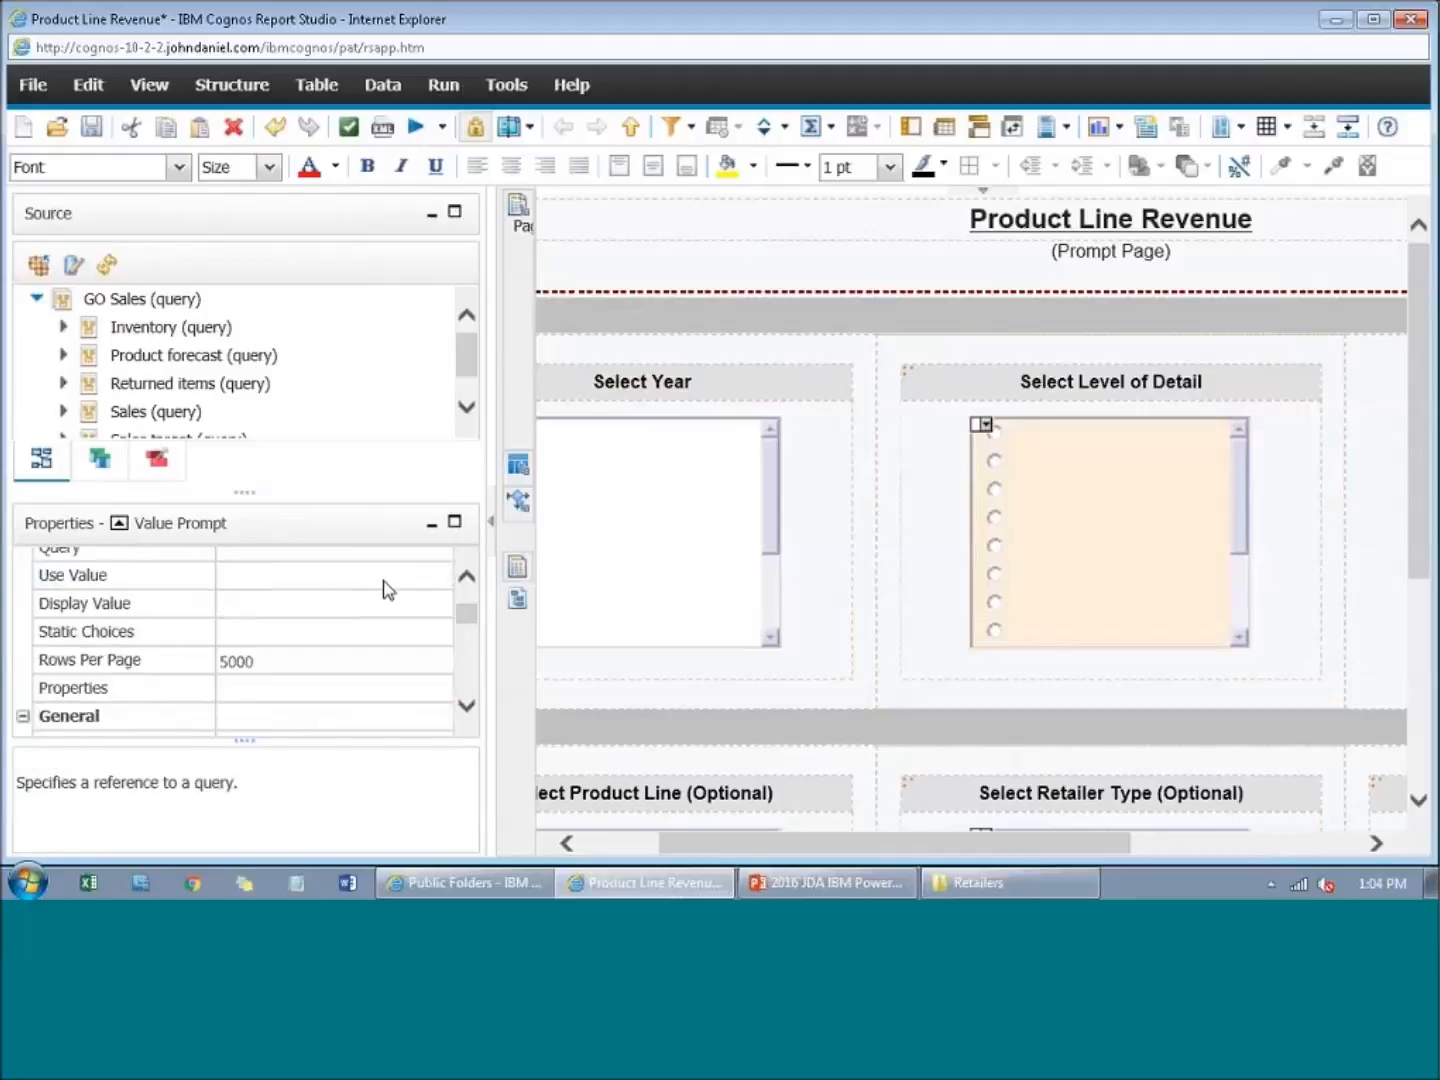
Step: Add a static choice to the Select Level of Detail value prompt with Summary as both use and display value
{"action": "scroll", "coordinate": [465, 606], "scroll_direction": "up", "scroll_amount": 3}
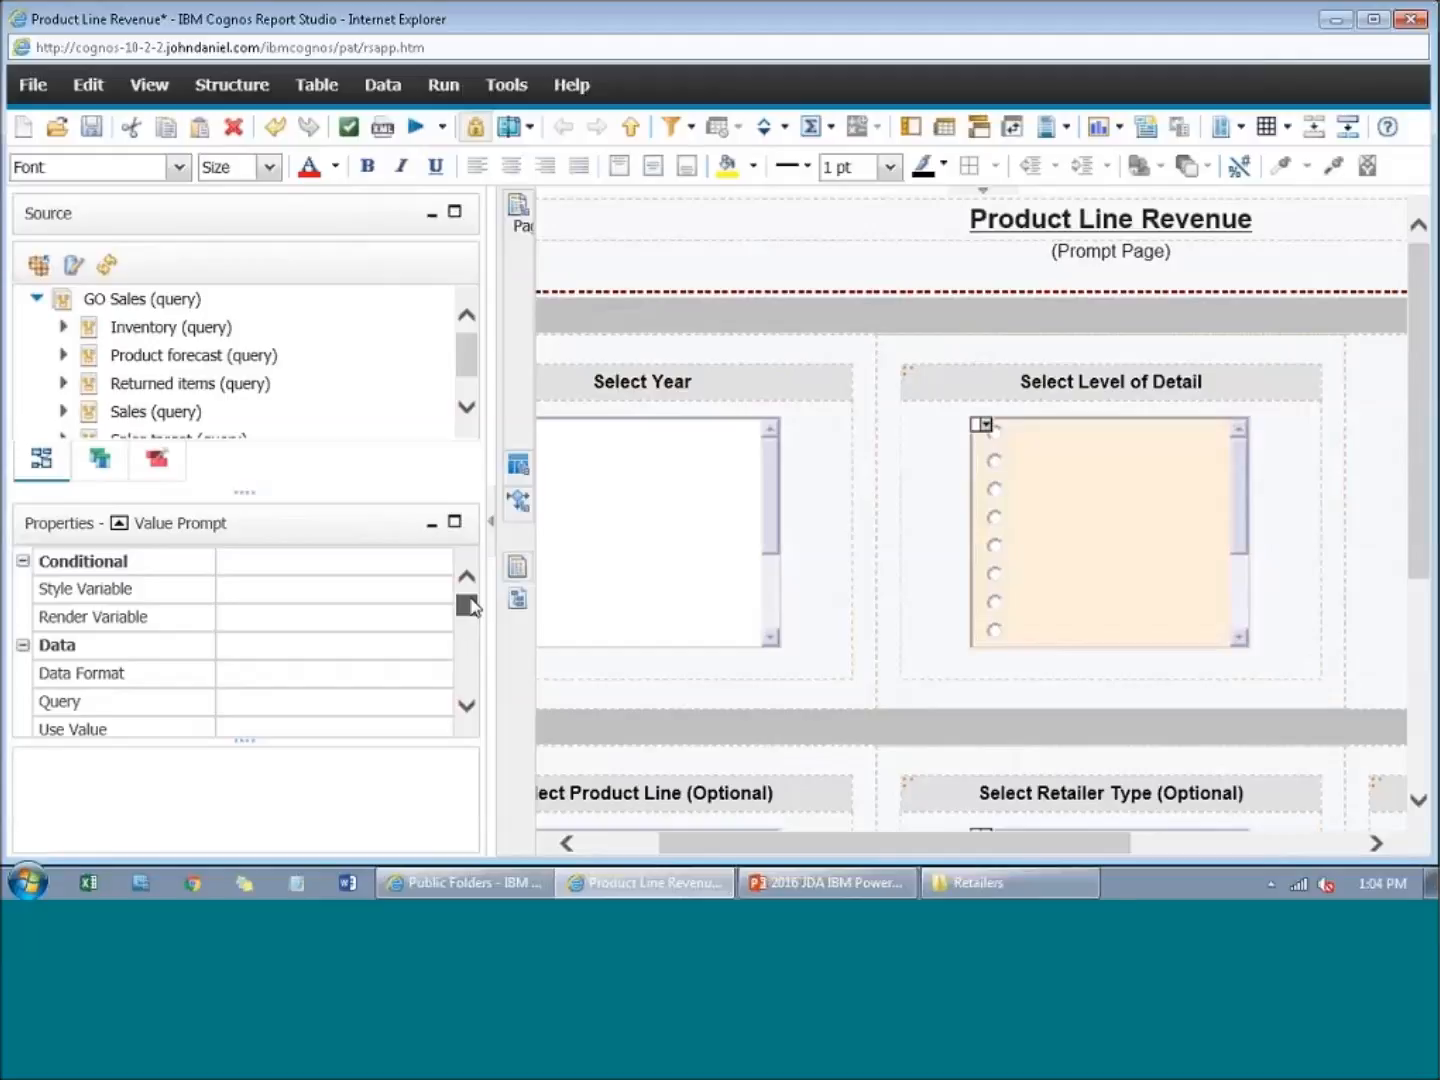
{"action": "scroll", "coordinate": [440, 629], "scroll_direction": "down", "scroll_amount": 4}
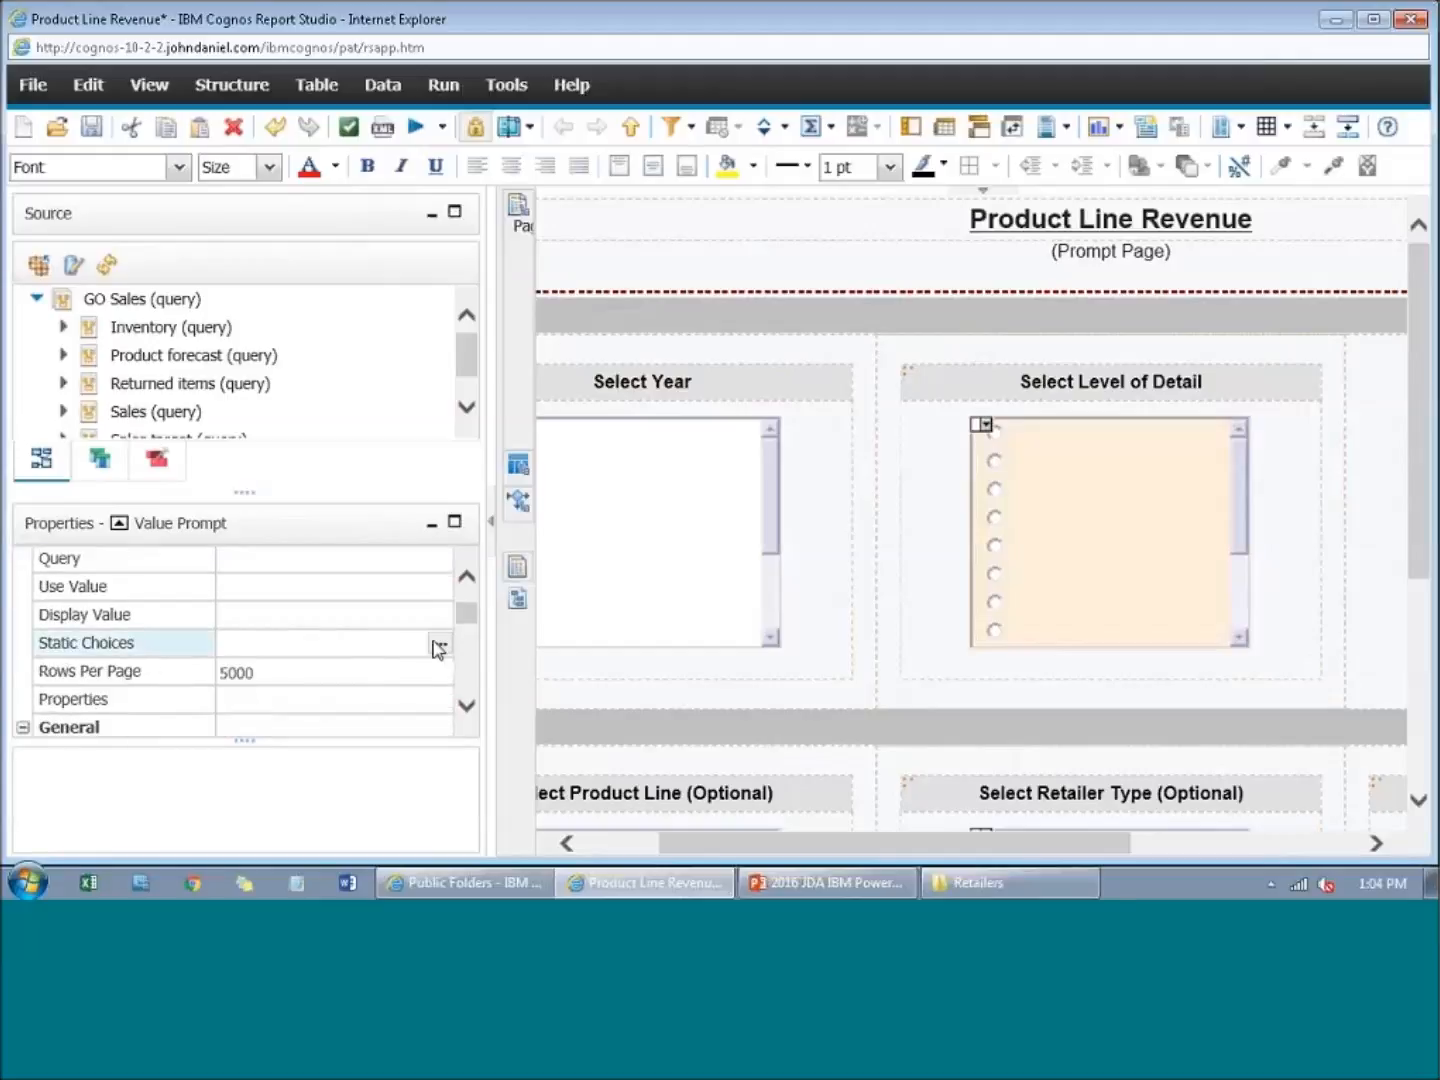
{"action": "left_click", "coordinate": [437, 646]}
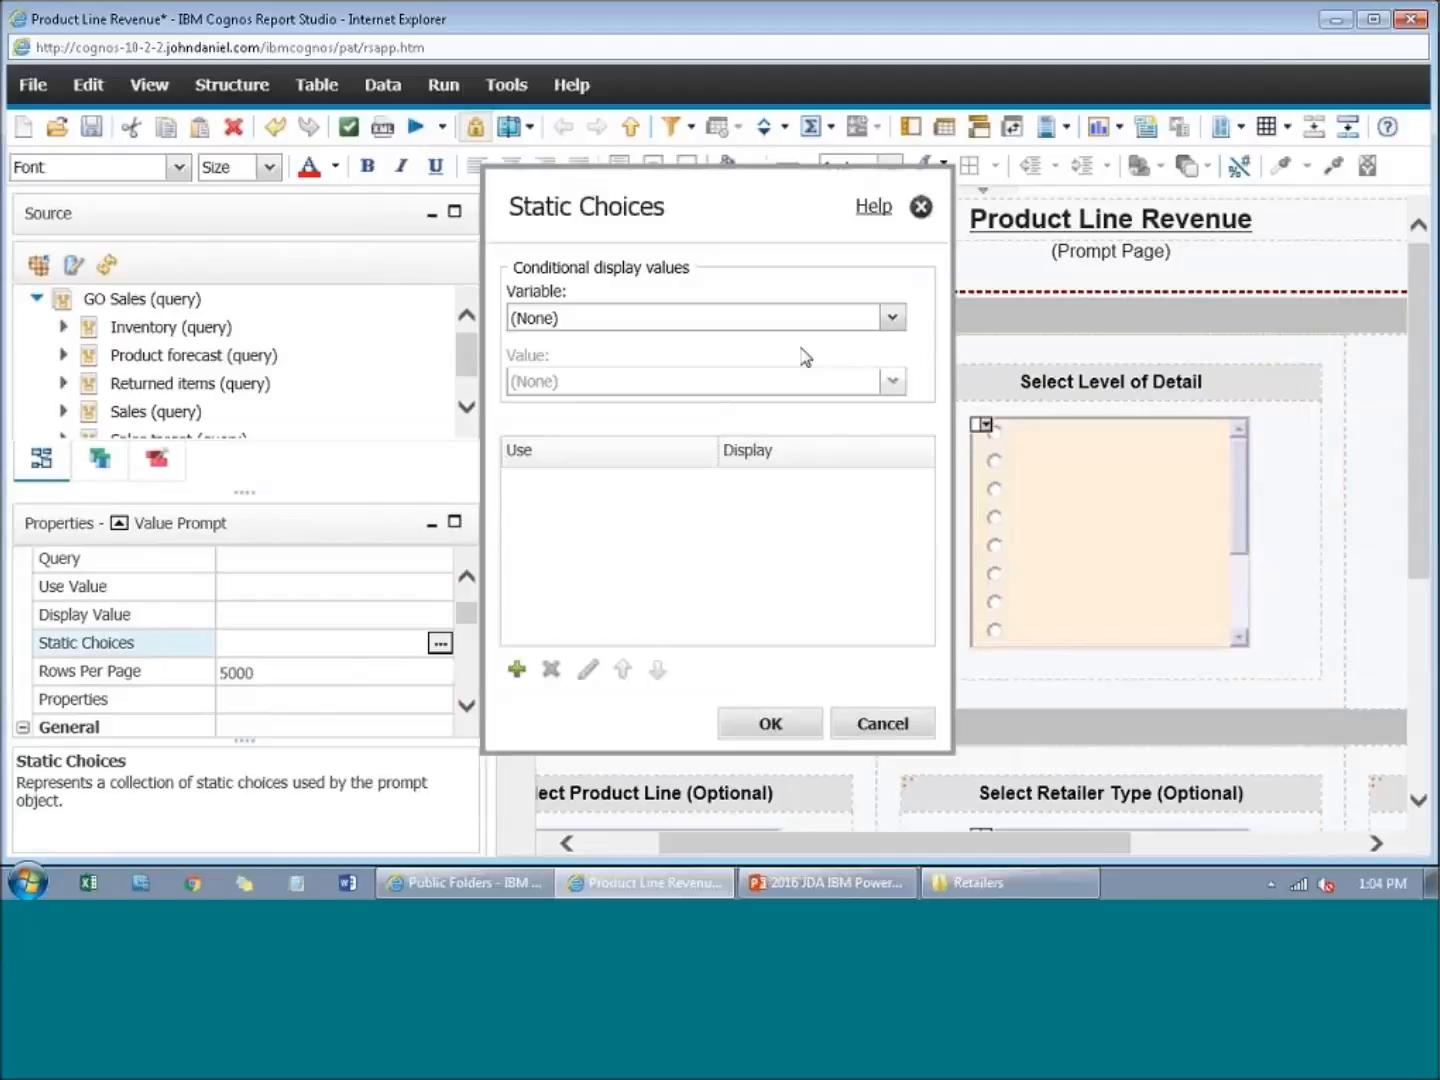
{"action": "left_click", "coordinate": [517, 669]}
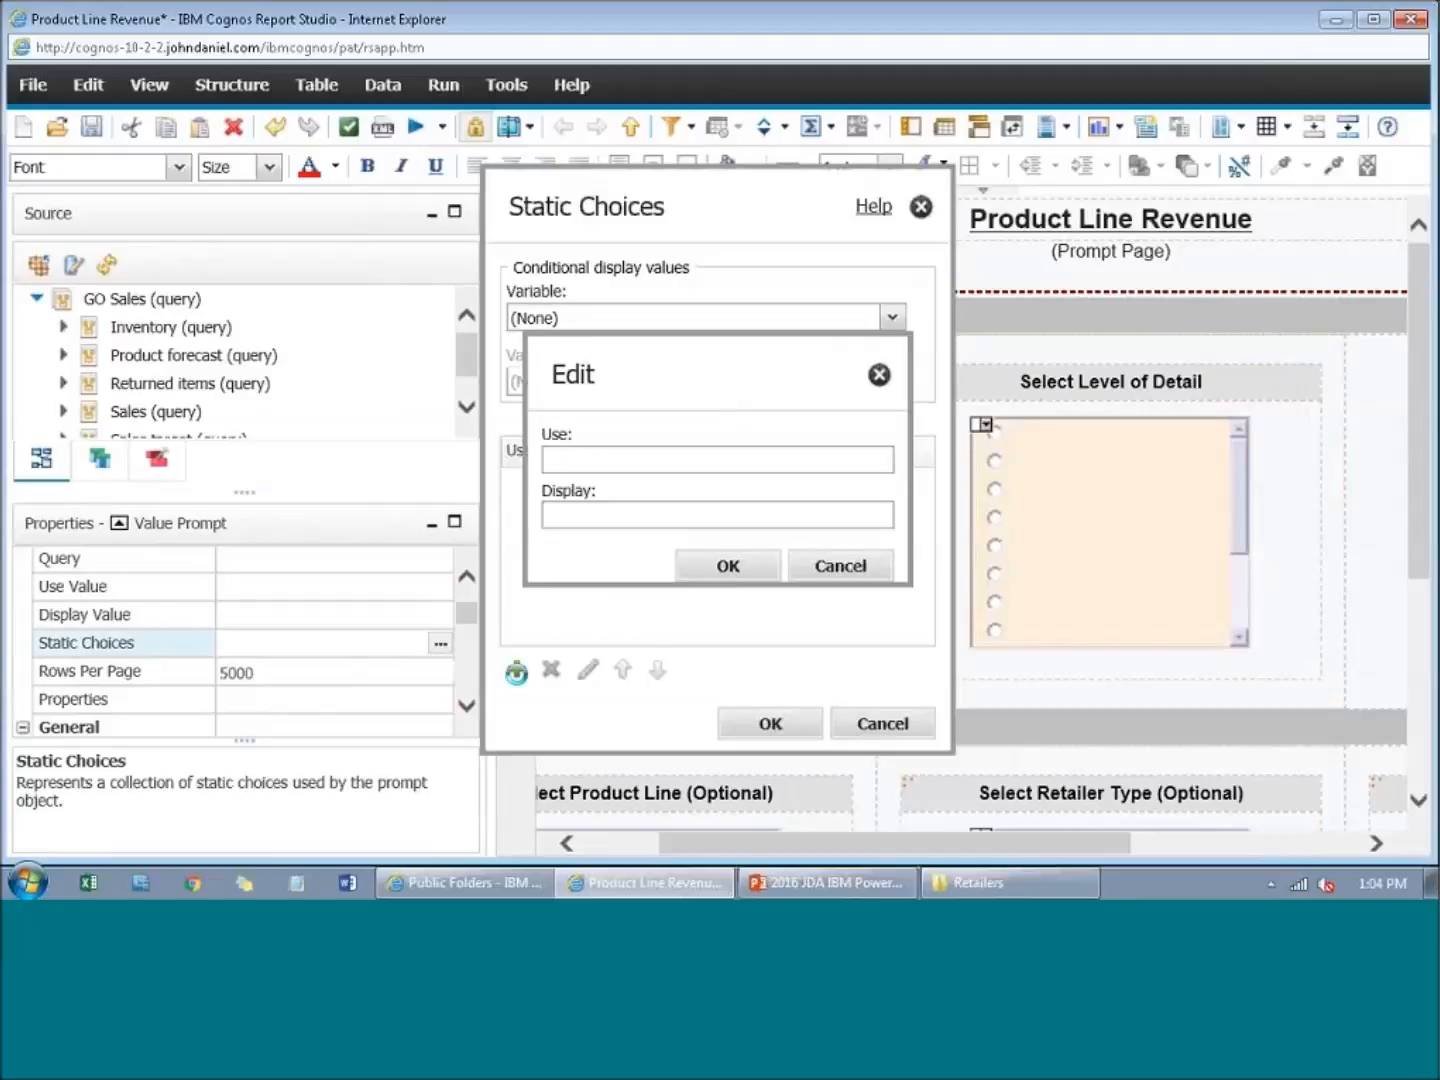
{"action": "type", "text": "Summary"}
{"action": "key", "text": "Tab"}
{"action": "type", "text": "S"}
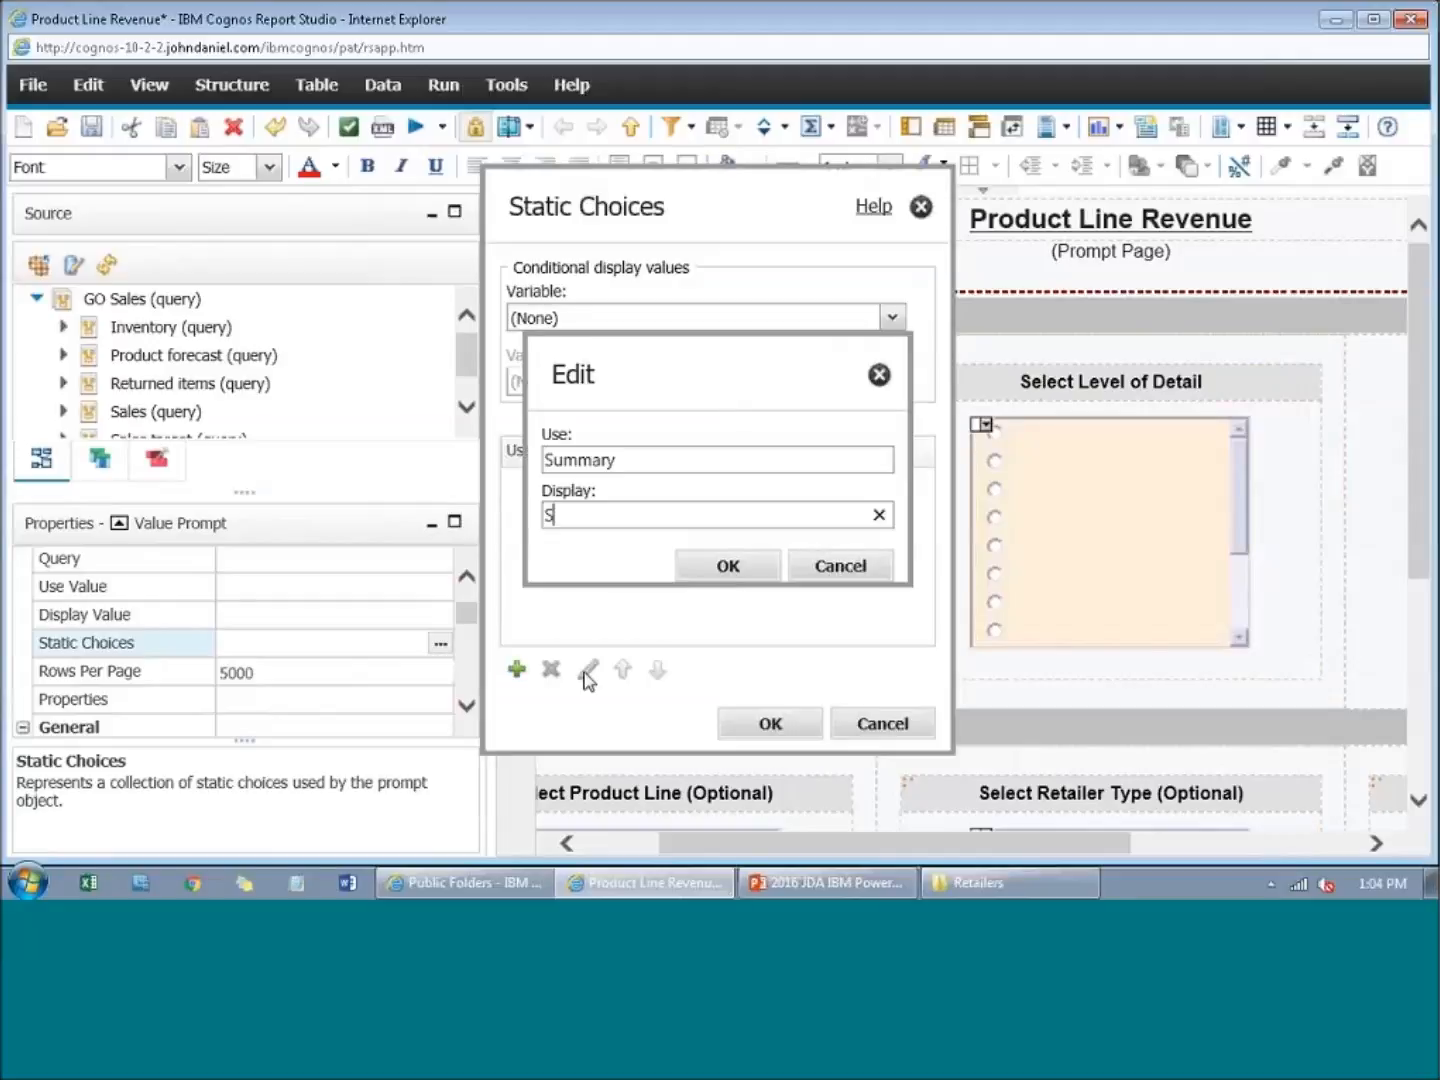
{"action": "type", "text": "ummary"}
{"action": "key", "text": "Return"}
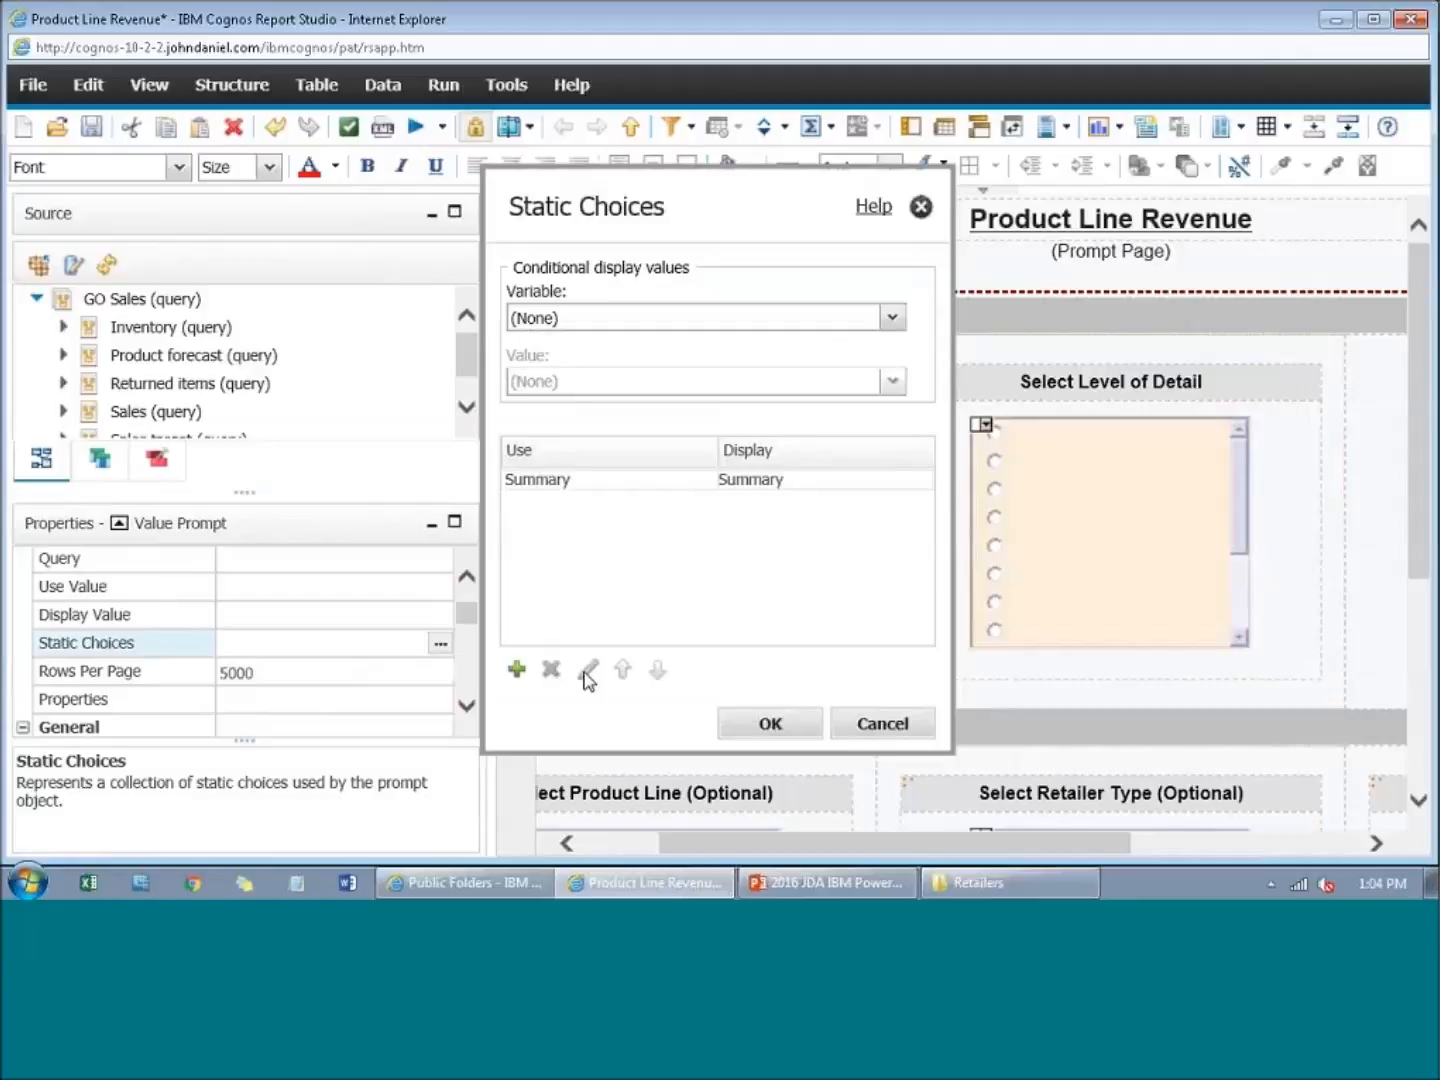
Step: Add a second static choice with Detail as both use and display value, and accept the static choices
{"action": "left_click", "coordinate": [516, 669]}
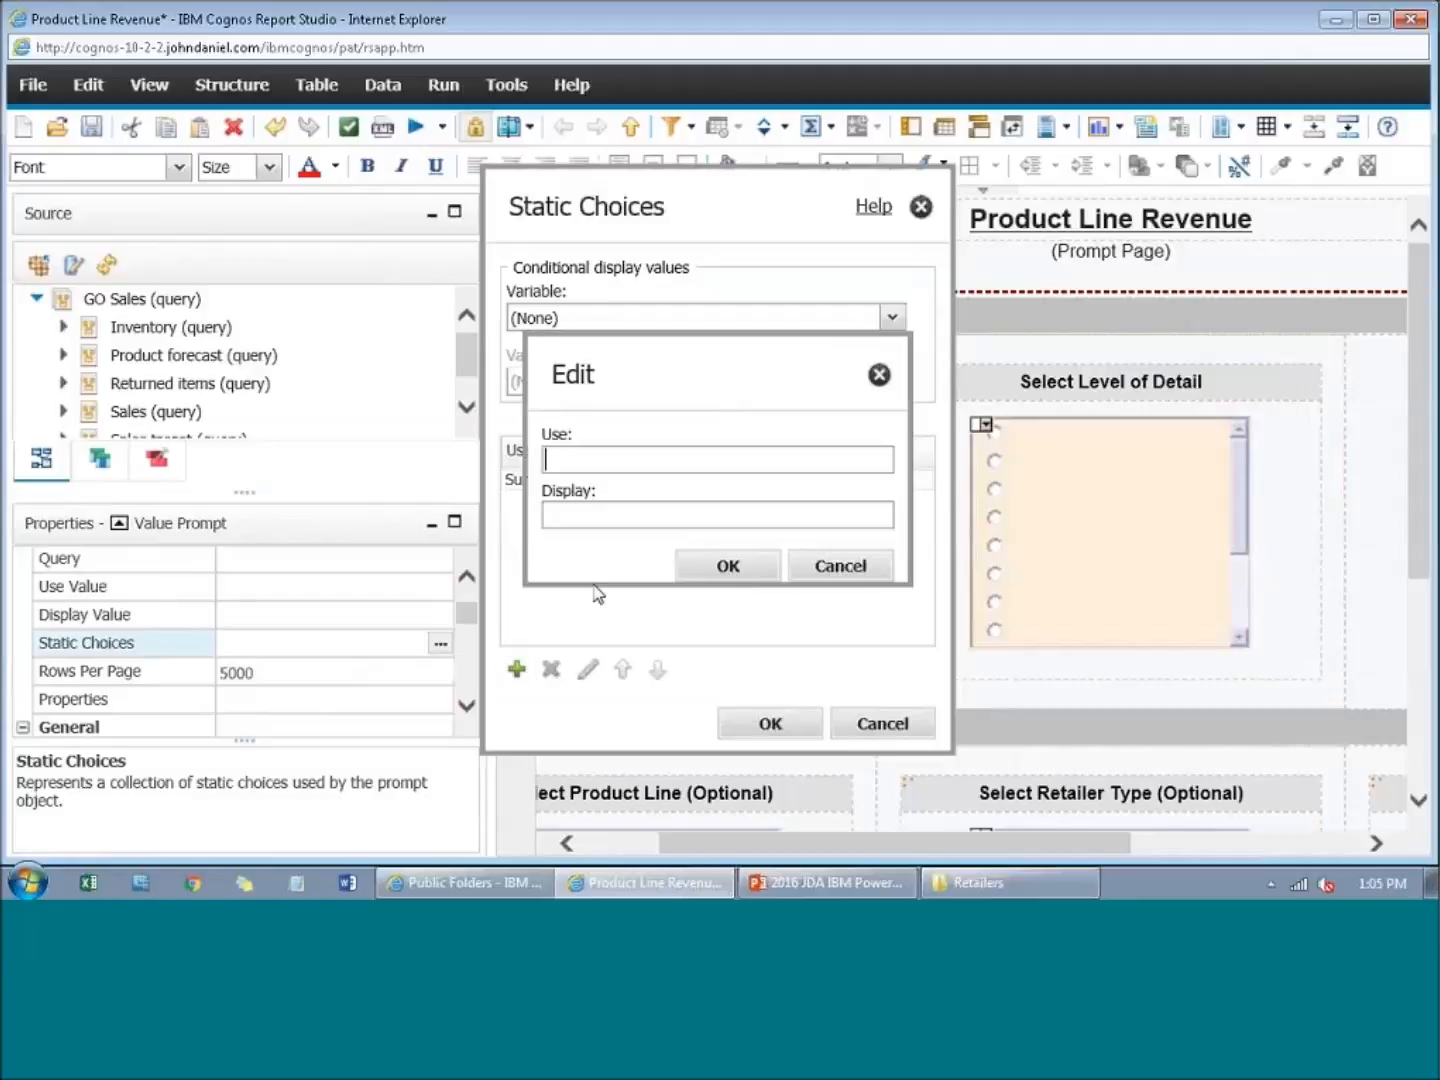
{"action": "type", "text": "Detail"}
{"action": "key", "text": "Tab"}
{"action": "type", "text": "Detail"}
{"action": "key", "text": "Return"}
{"action": "key", "text": "Return"}
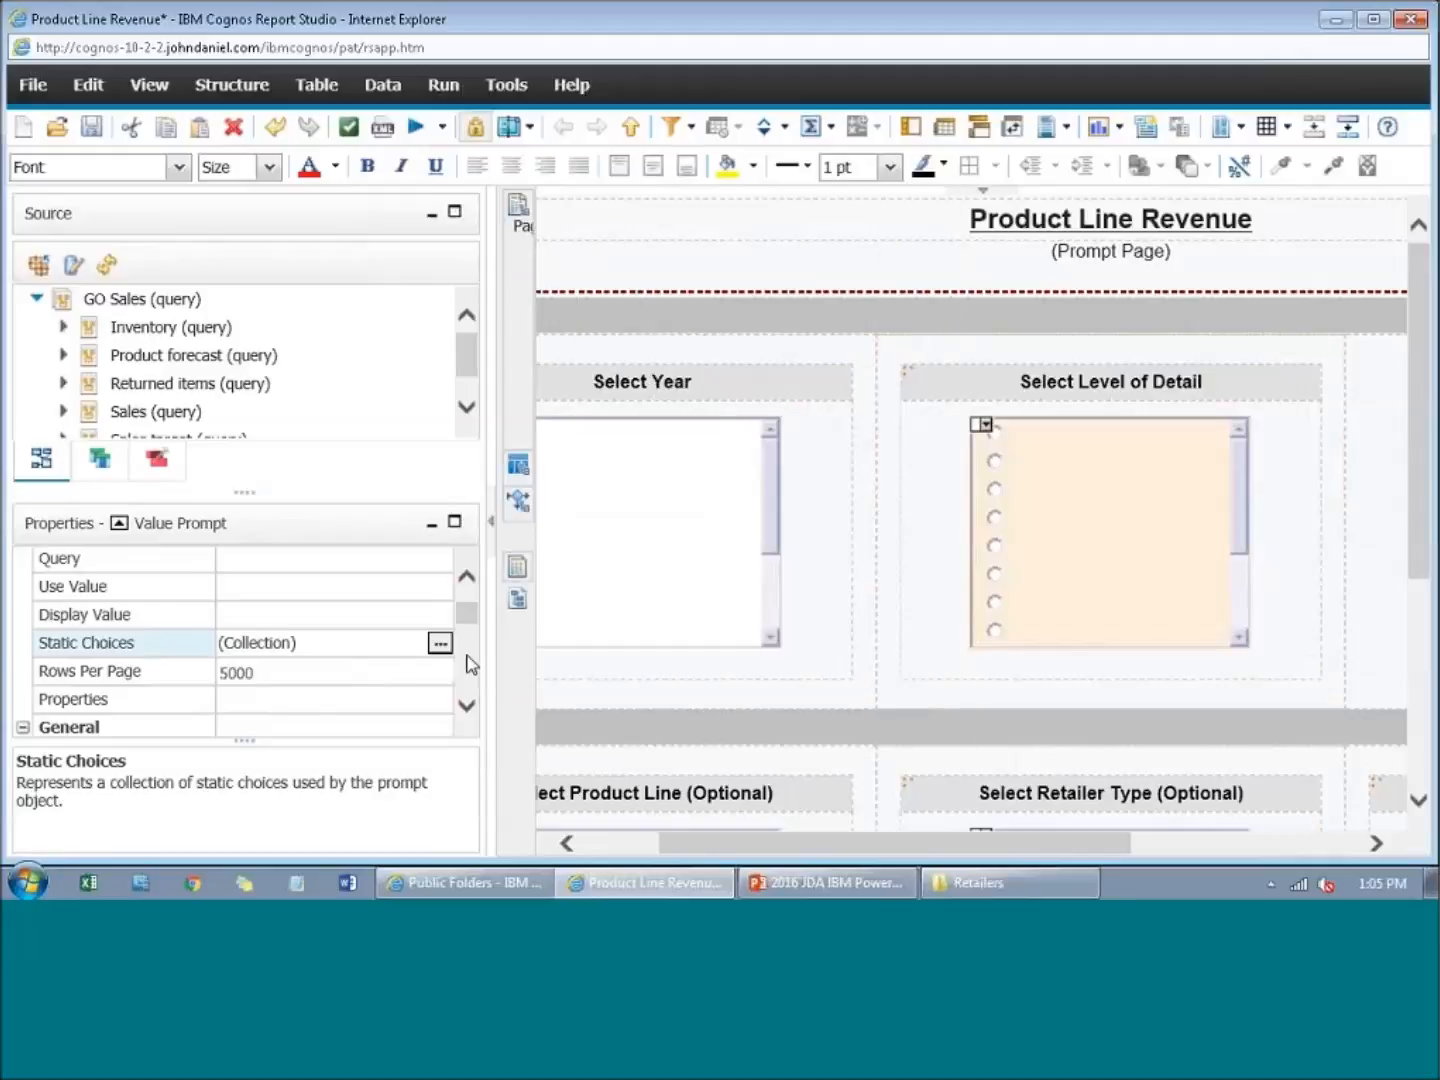
Step: Remove the default selections from the Select Level of Detail value prompt
{"action": "left_click_drag", "start_coordinate": [473, 617], "coordinate": [468, 641]}
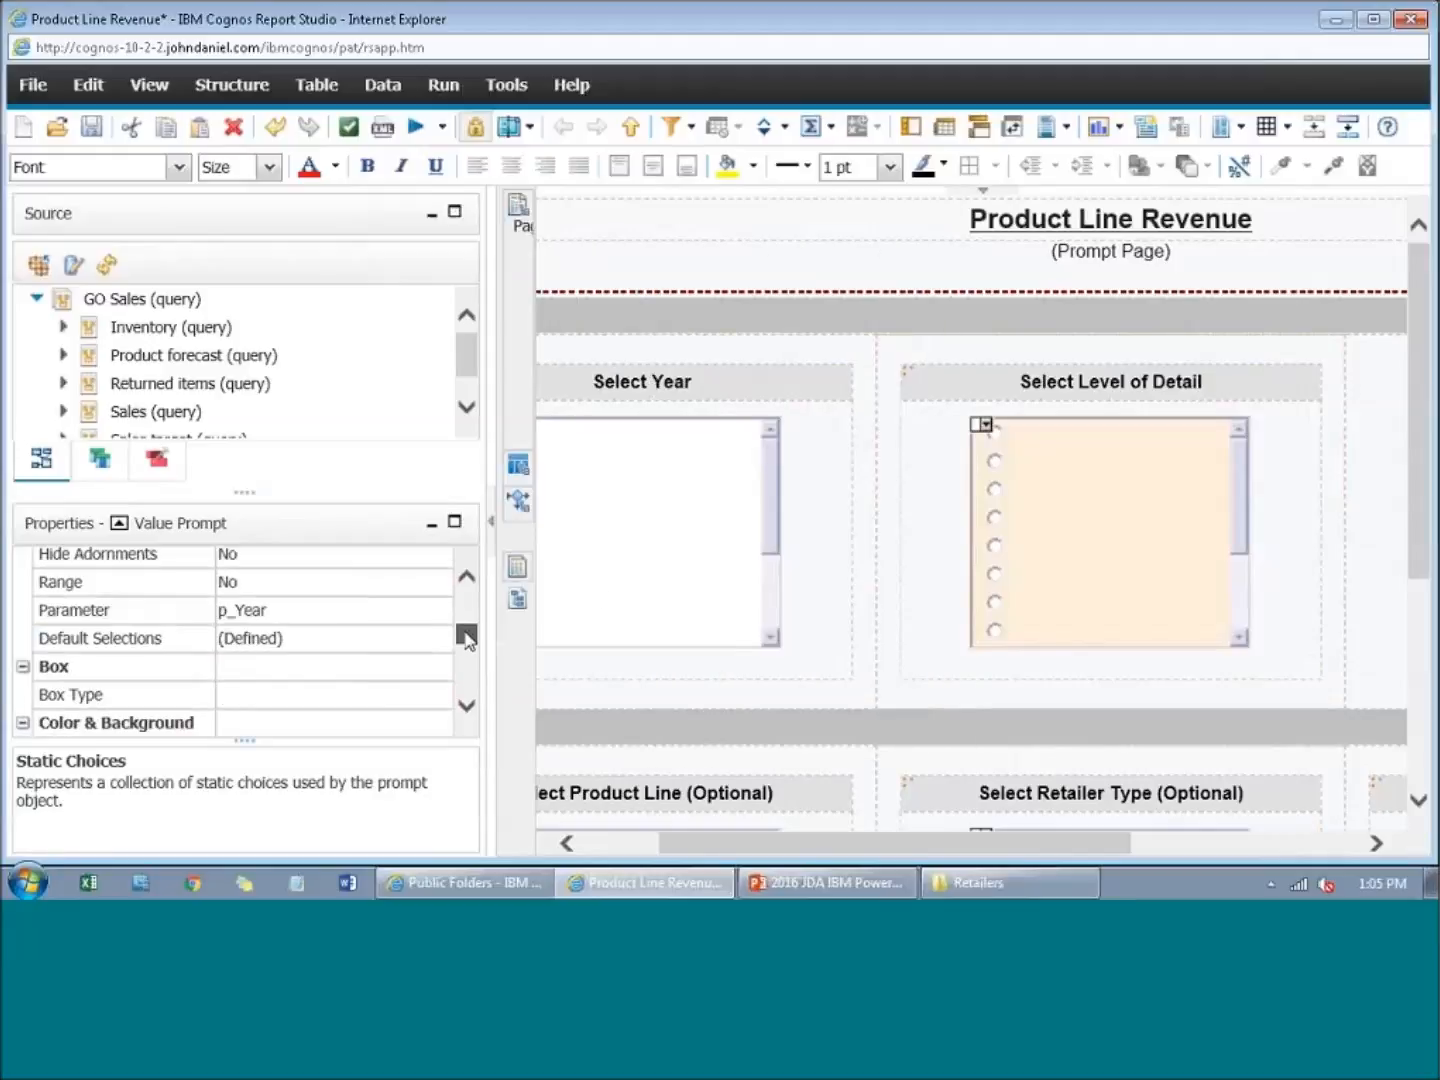
{"action": "left_click", "coordinate": [347, 637]}
{"action": "key", "text": "Delete"}
Step: Set the parameter of the Select Level of Detail value prompt to p_DetailLevel
{"action": "left_click", "coordinate": [313, 613]}
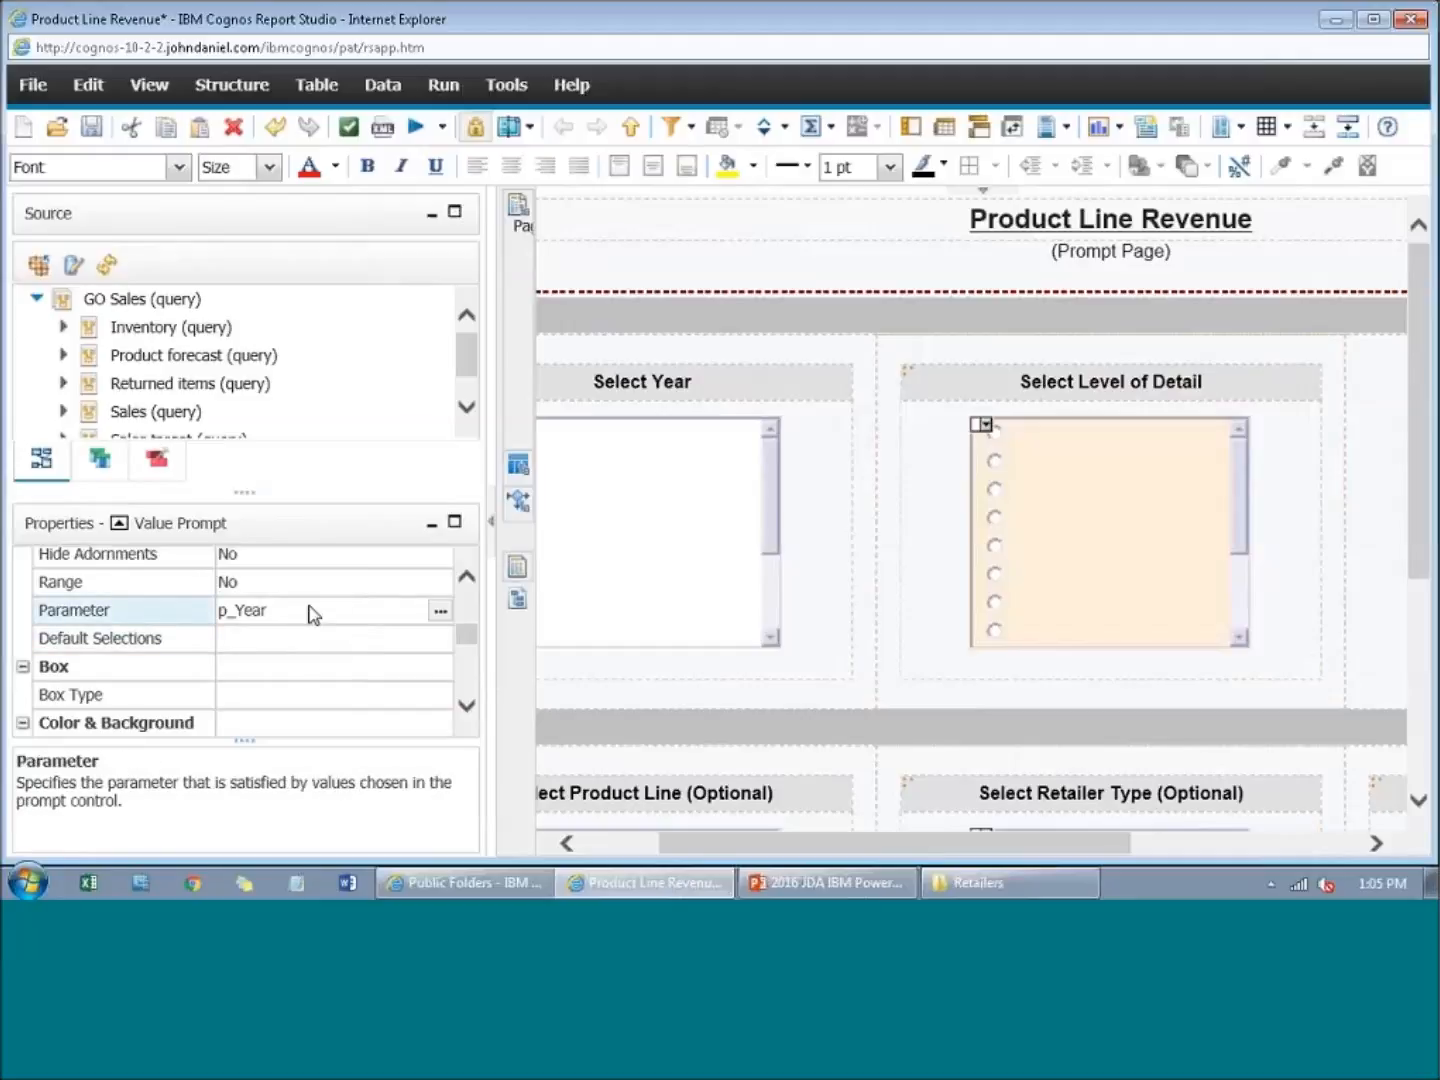
{"action": "left_click", "coordinate": [440, 610]}
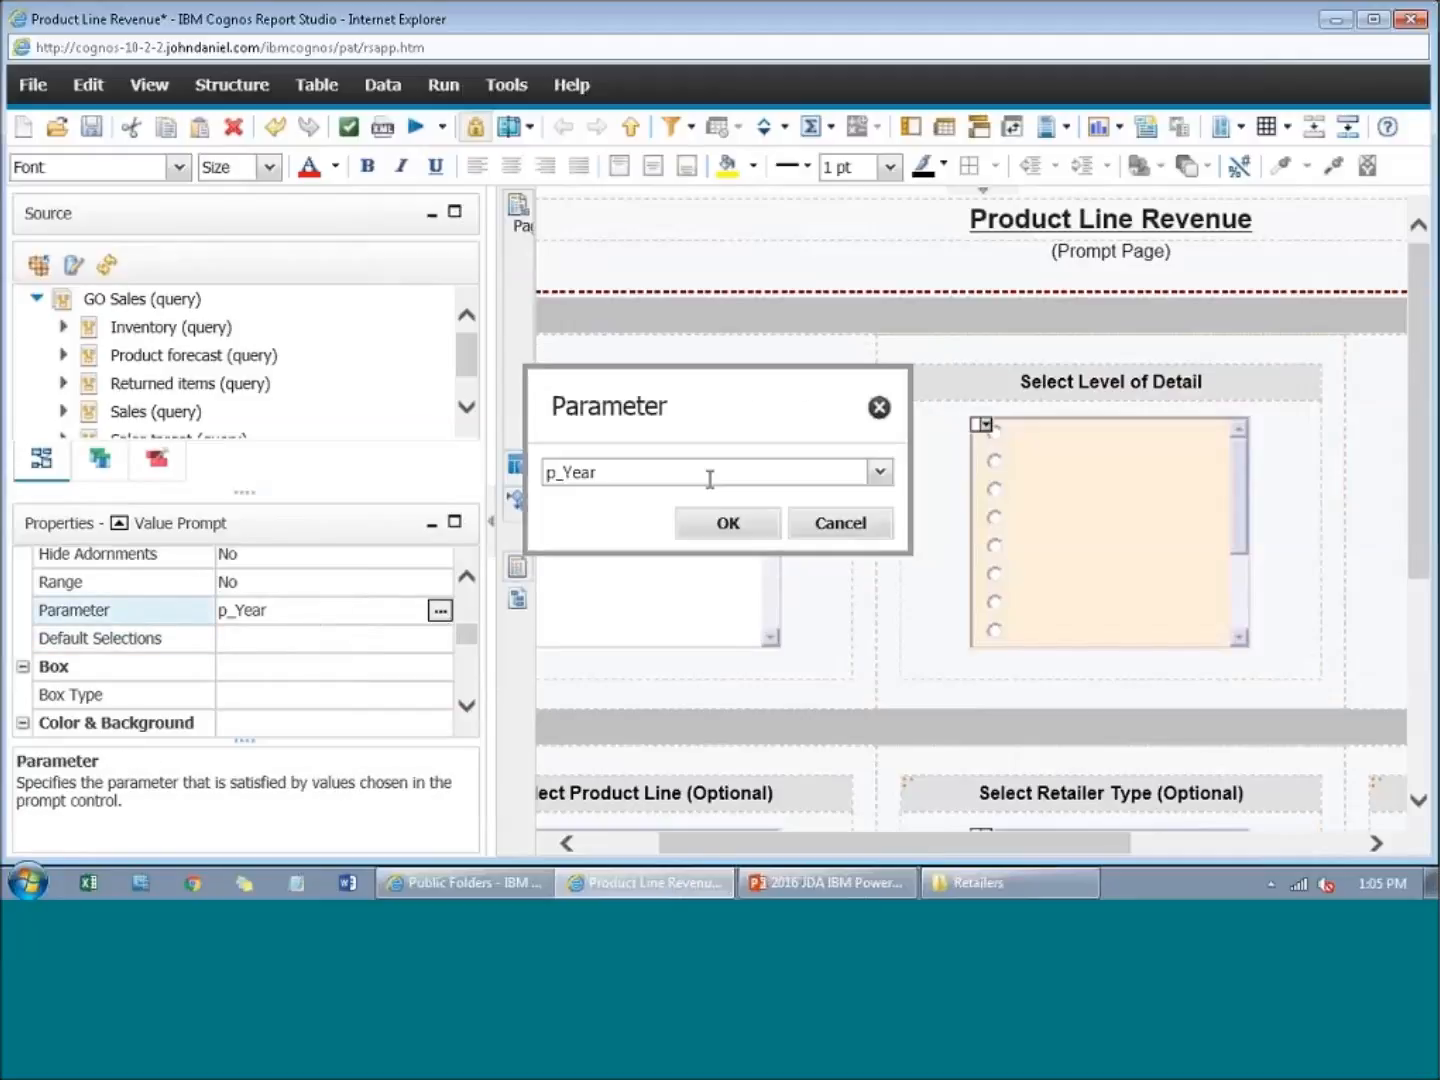
{"action": "key", "text": "BackSpace"}
{"action": "key", "text": "BackSpace"}
{"action": "key", "text": "BackSpace"}
{"action": "key", "text": "BackSpace"}
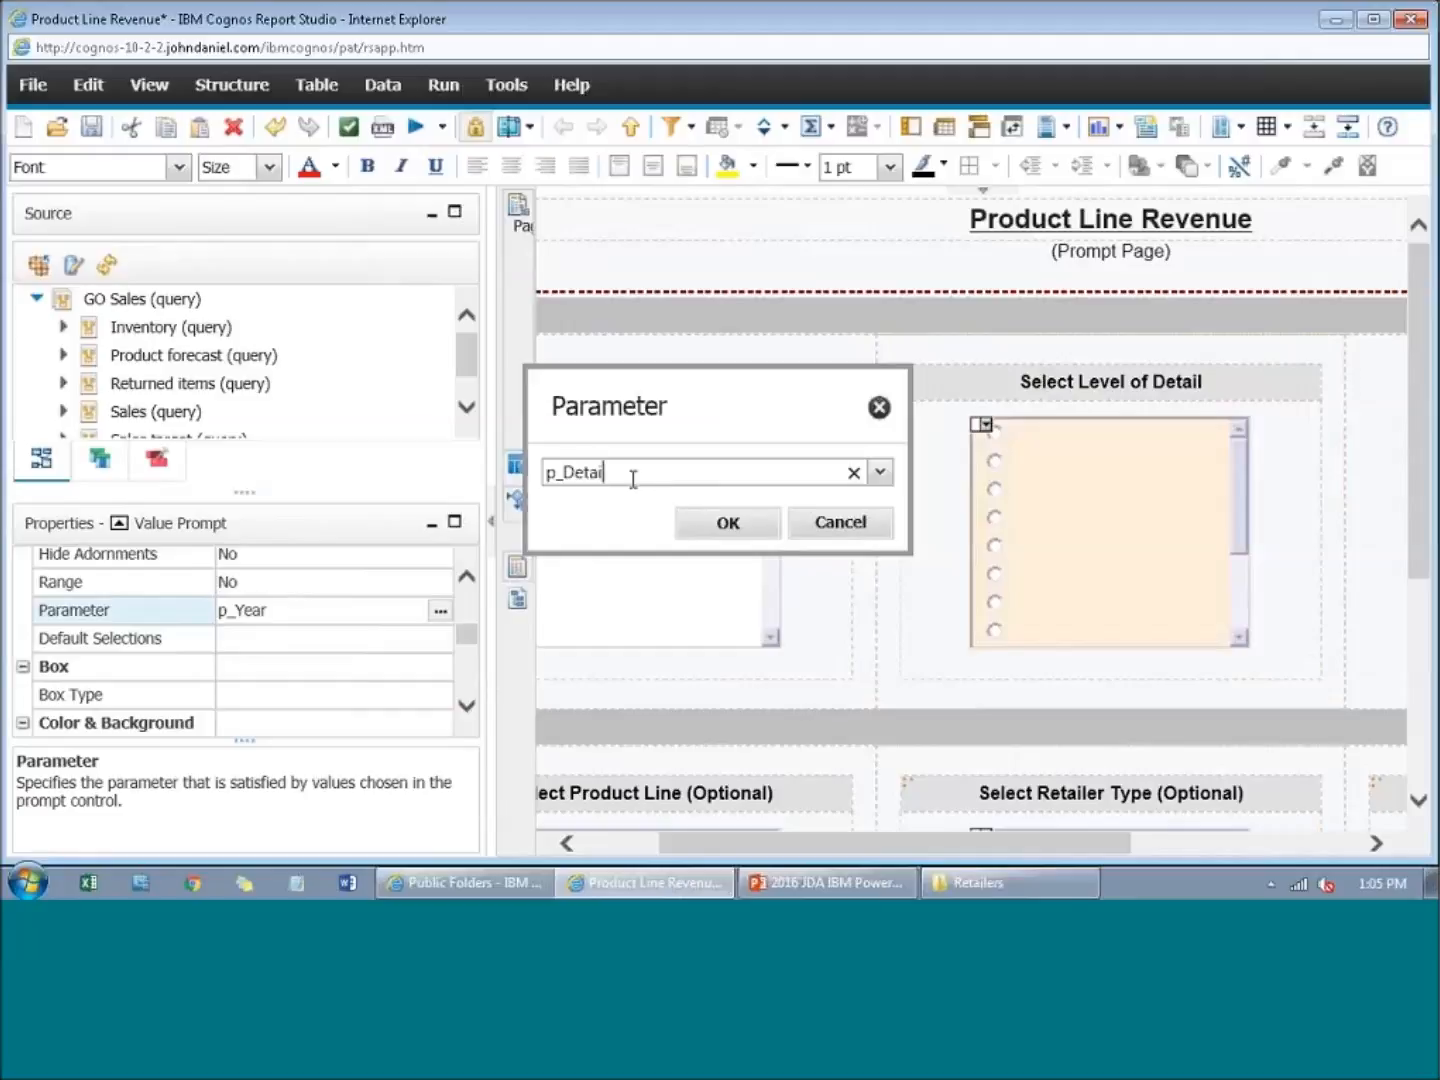
{"action": "type", "text": "lLevel"}
{"action": "left_click", "coordinate": [722, 540]}
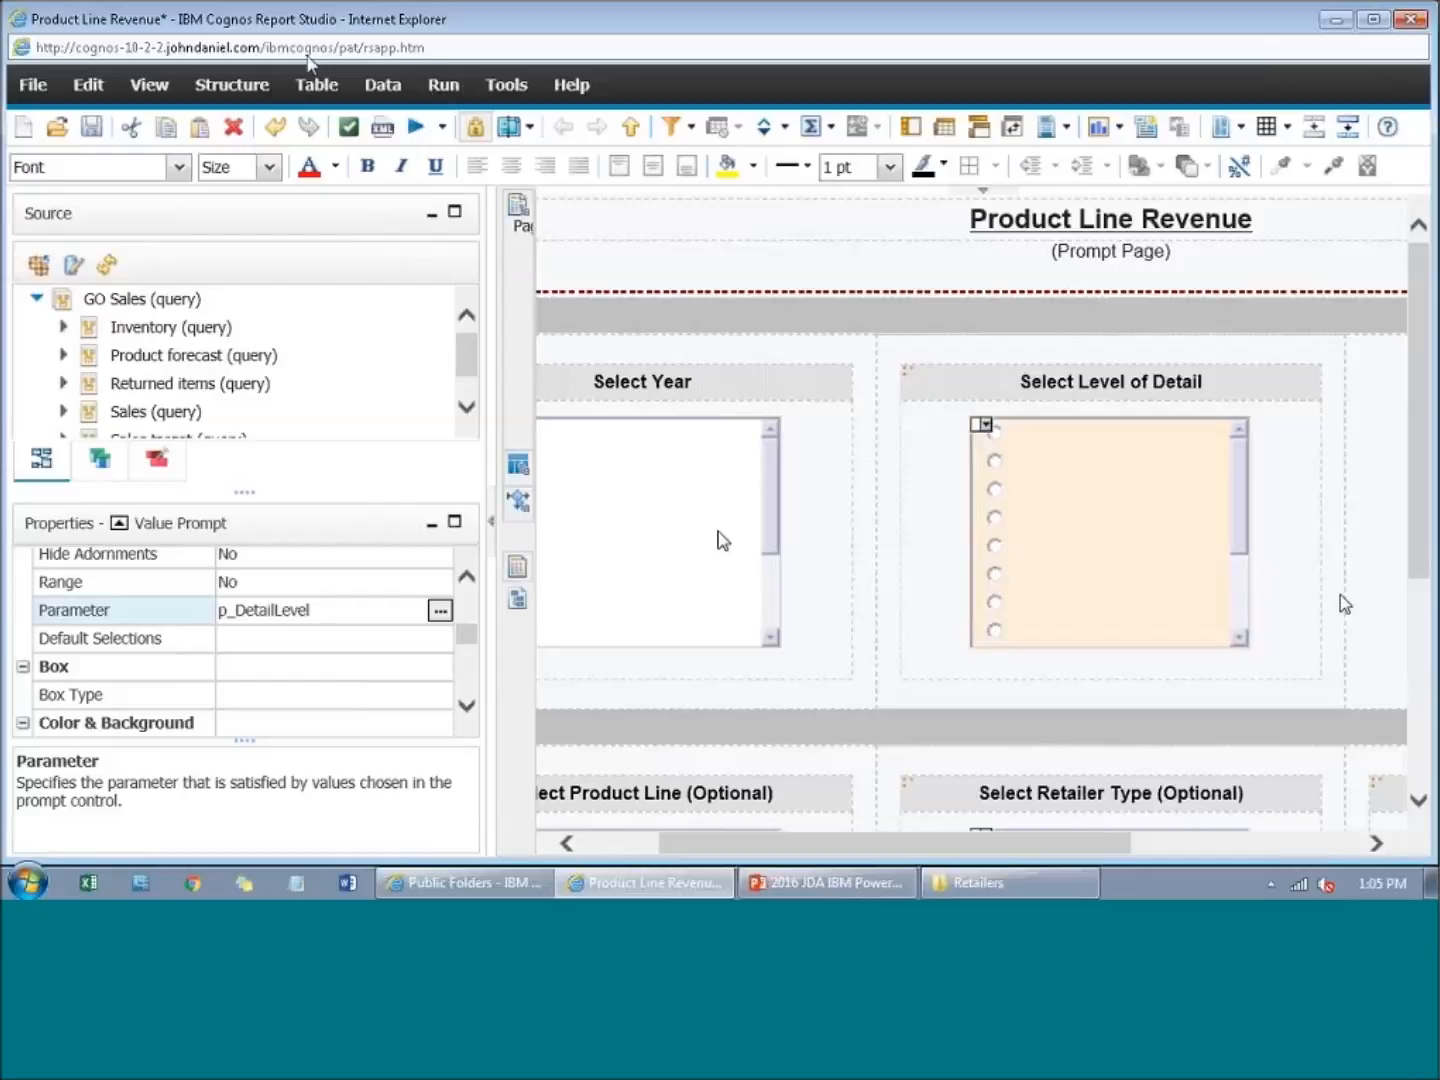
Step: Run the report to check the Select Level of Detail prompt on the prompt page, and close the viewer
{"action": "left_click", "coordinate": [412, 131]}
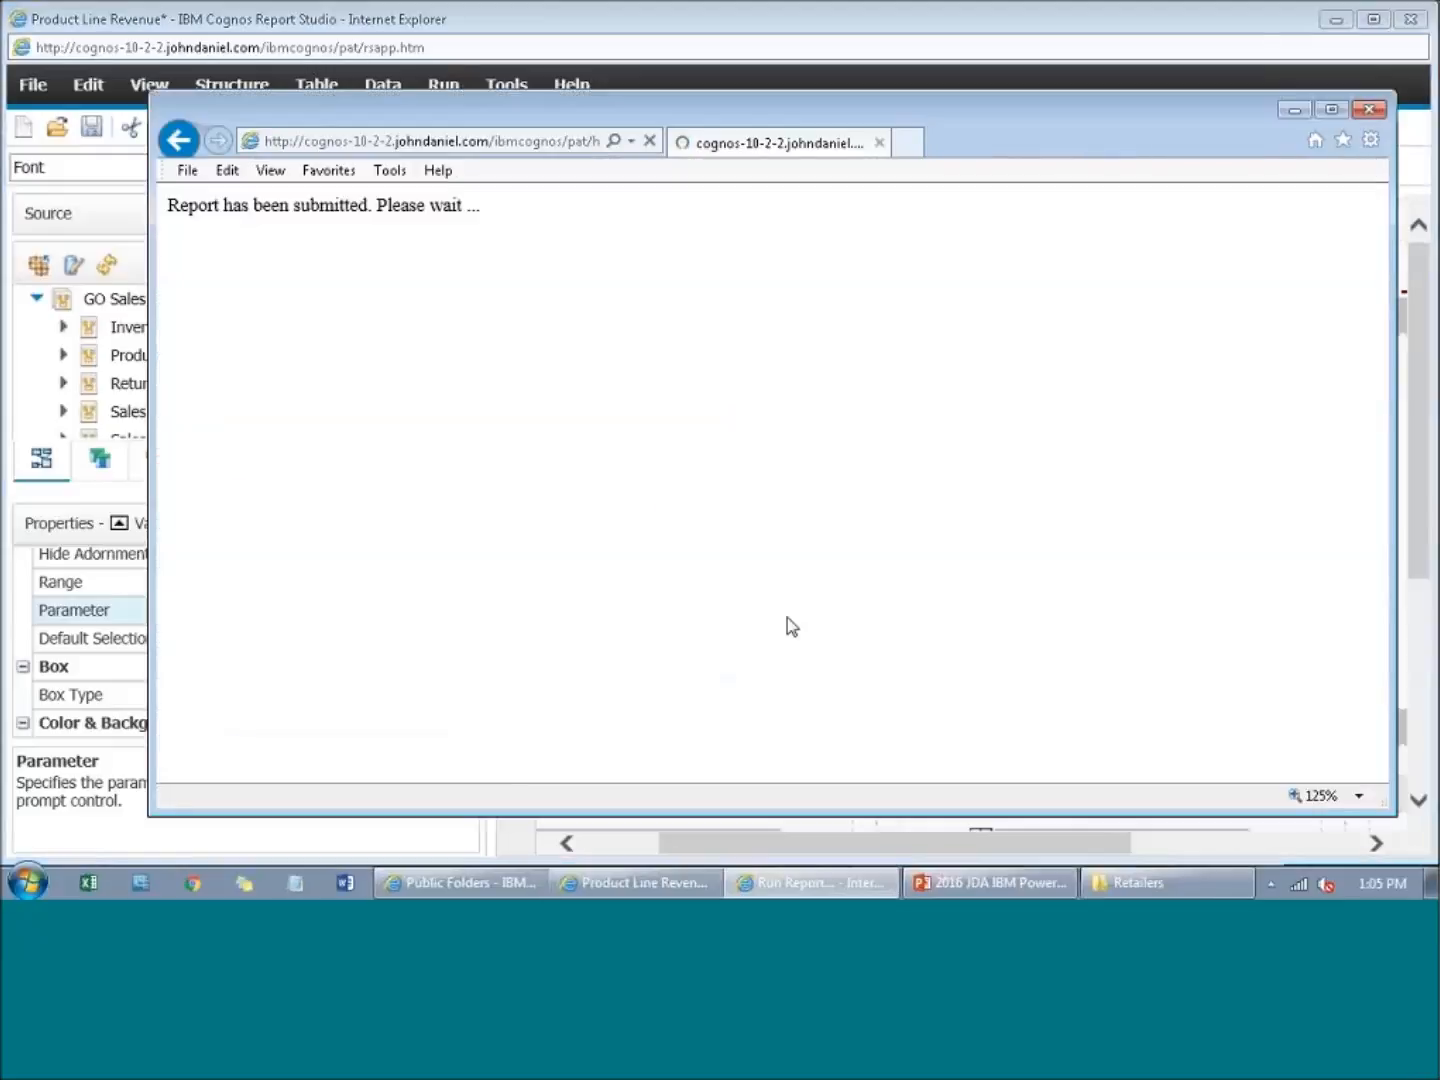
{"action": "left_click", "coordinate": [1333, 110]}
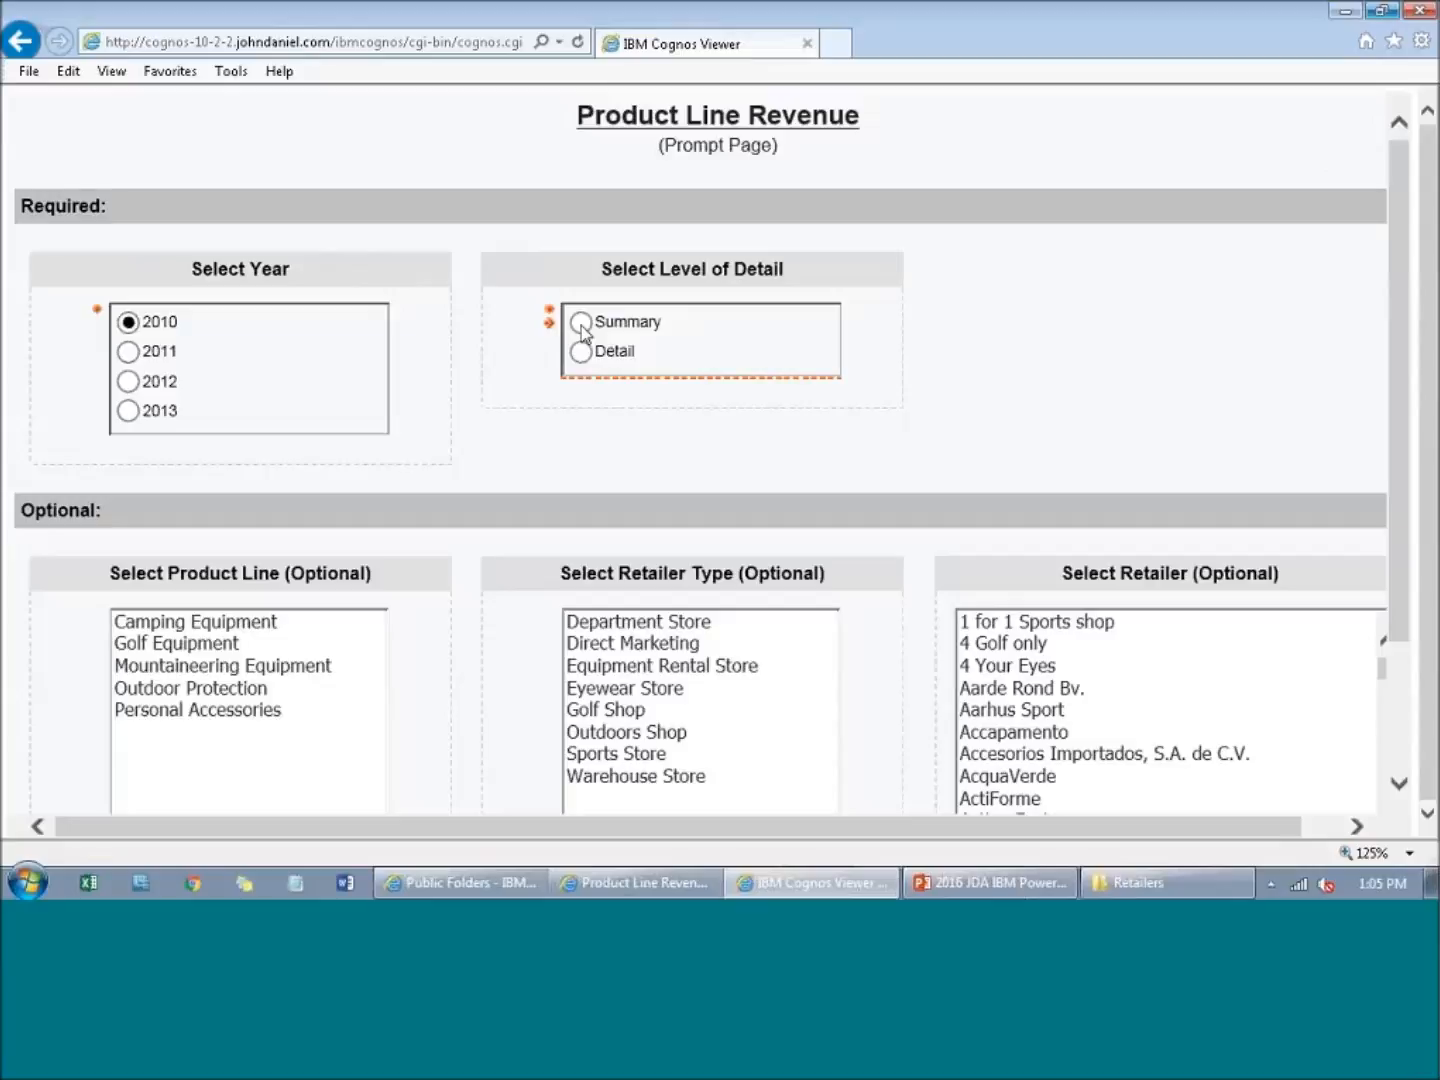
{"action": "left_click", "coordinate": [1422, 13]}
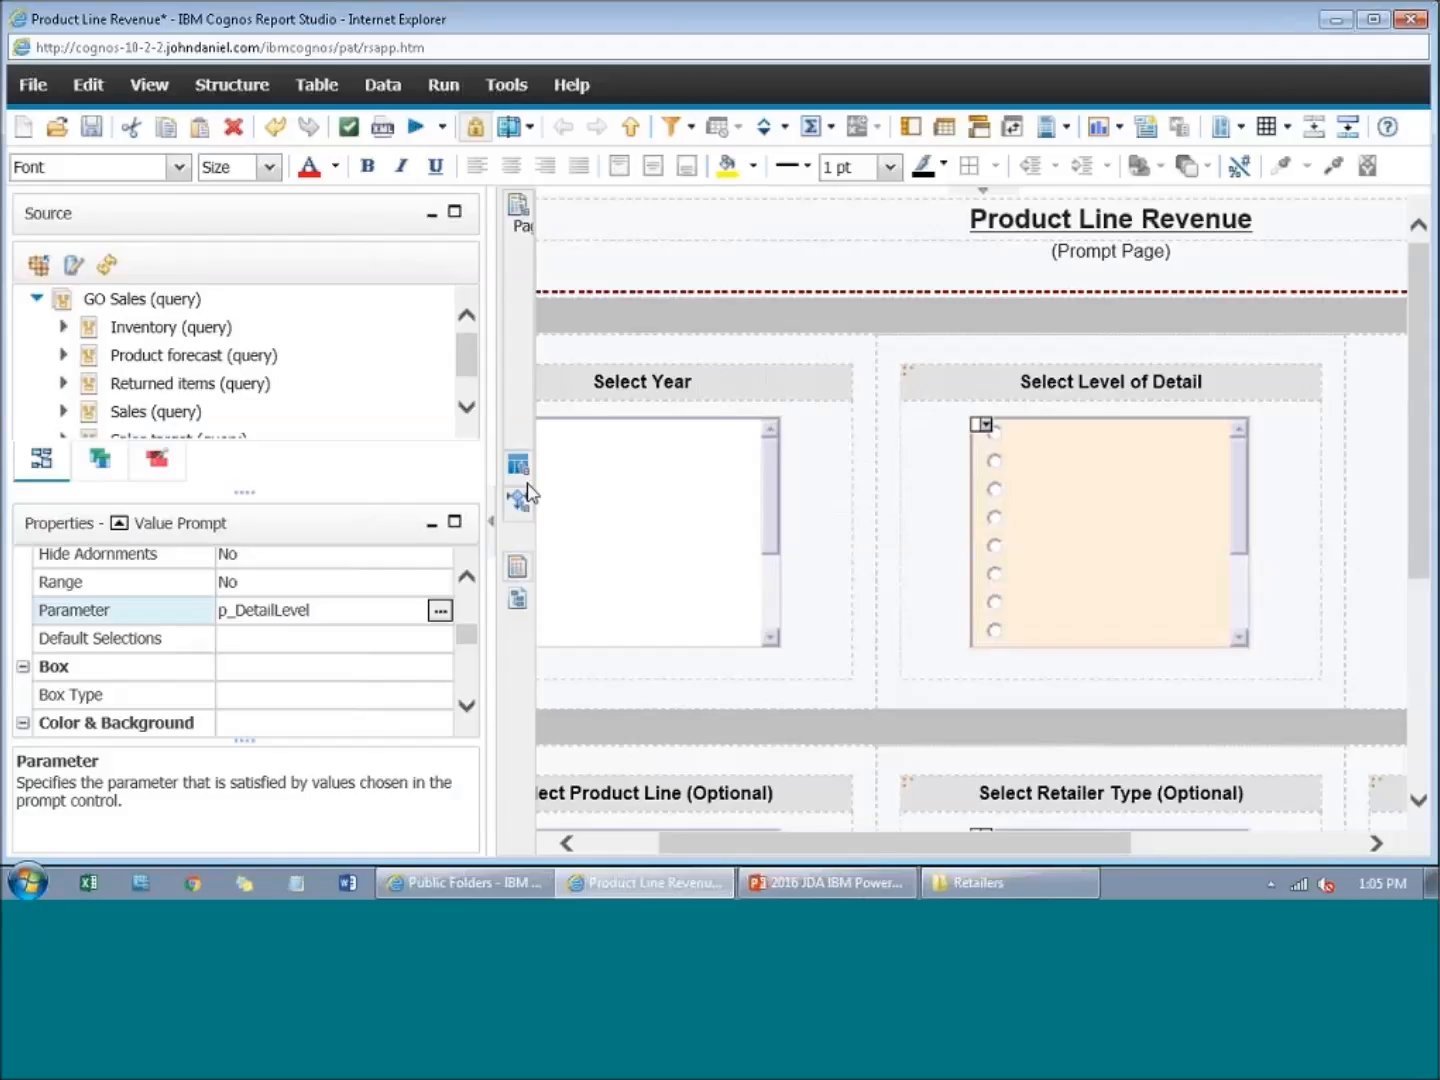
Step: Create a string variable in the report's condition variables with the expression ParamDisplayValue('p_DetailLevel')
{"action": "mouse_move", "coordinate": [527, 490]}
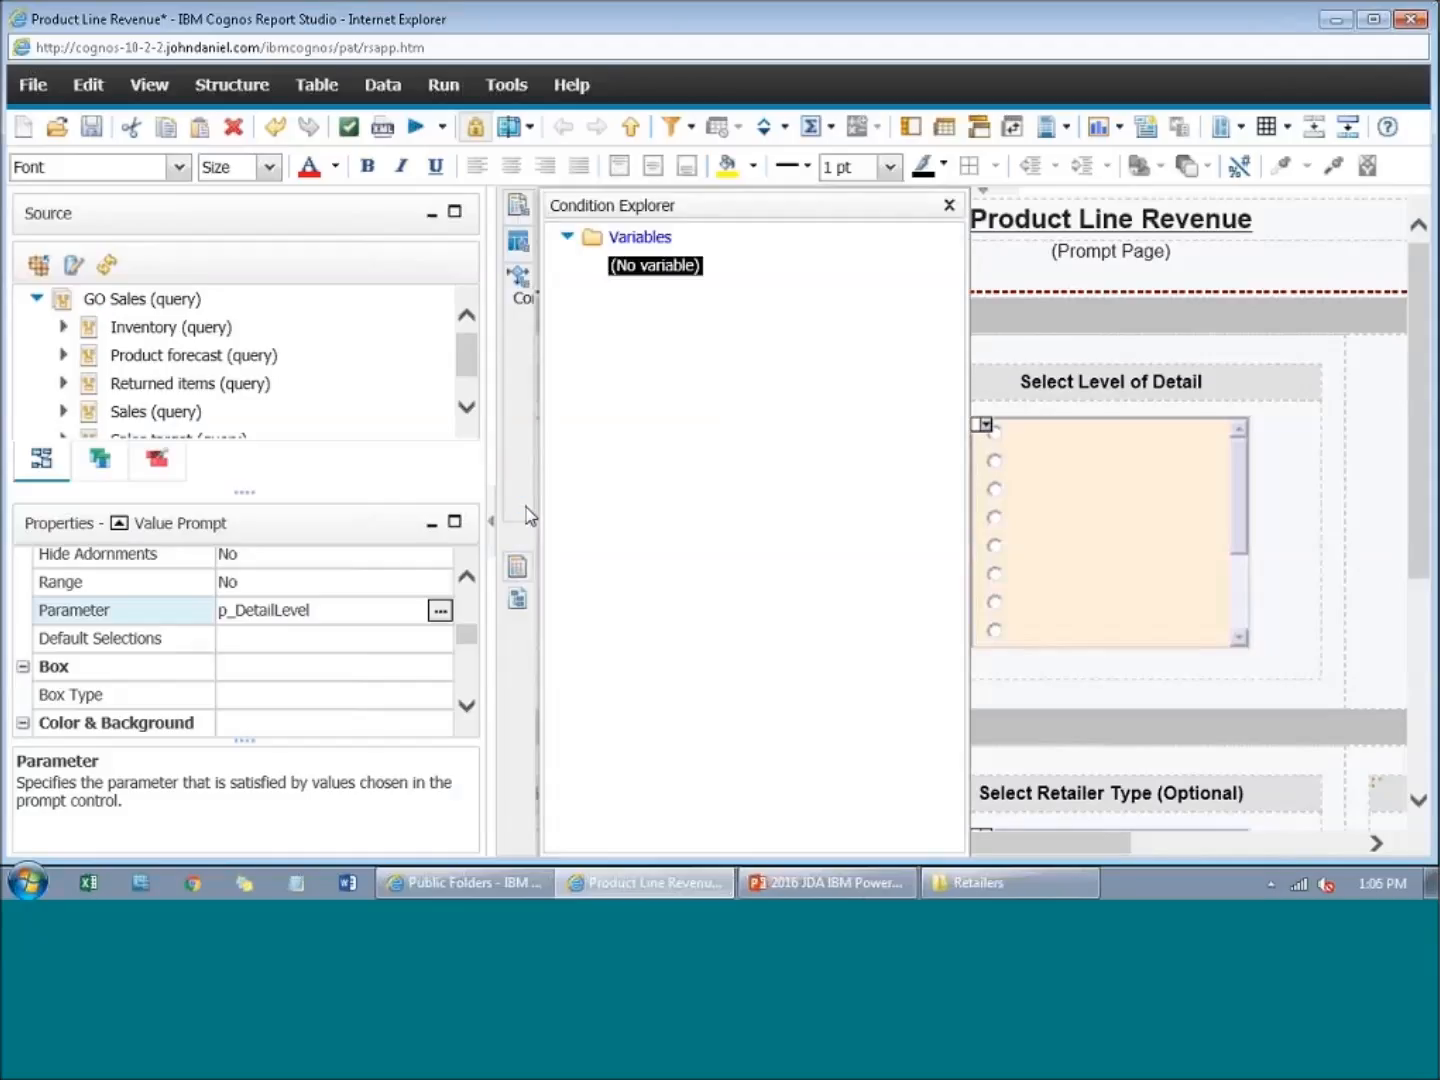
{"action": "left_click", "coordinate": [640, 239]}
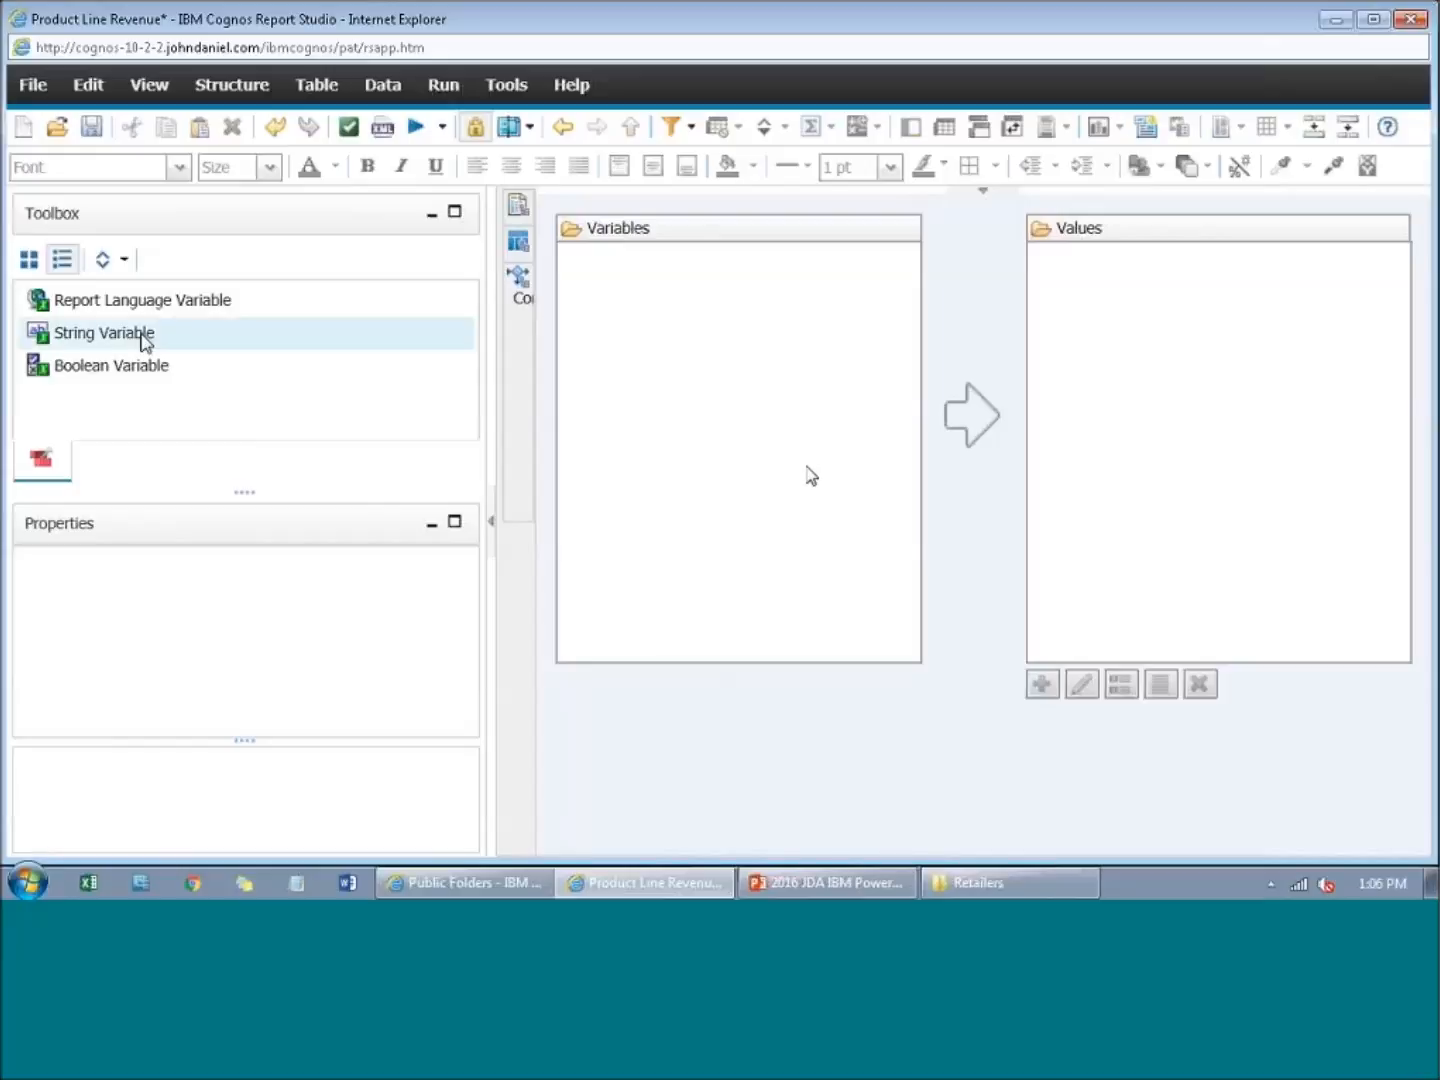
{"action": "left_click_drag", "start_coordinate": [141, 333], "coordinate": [726, 310]}
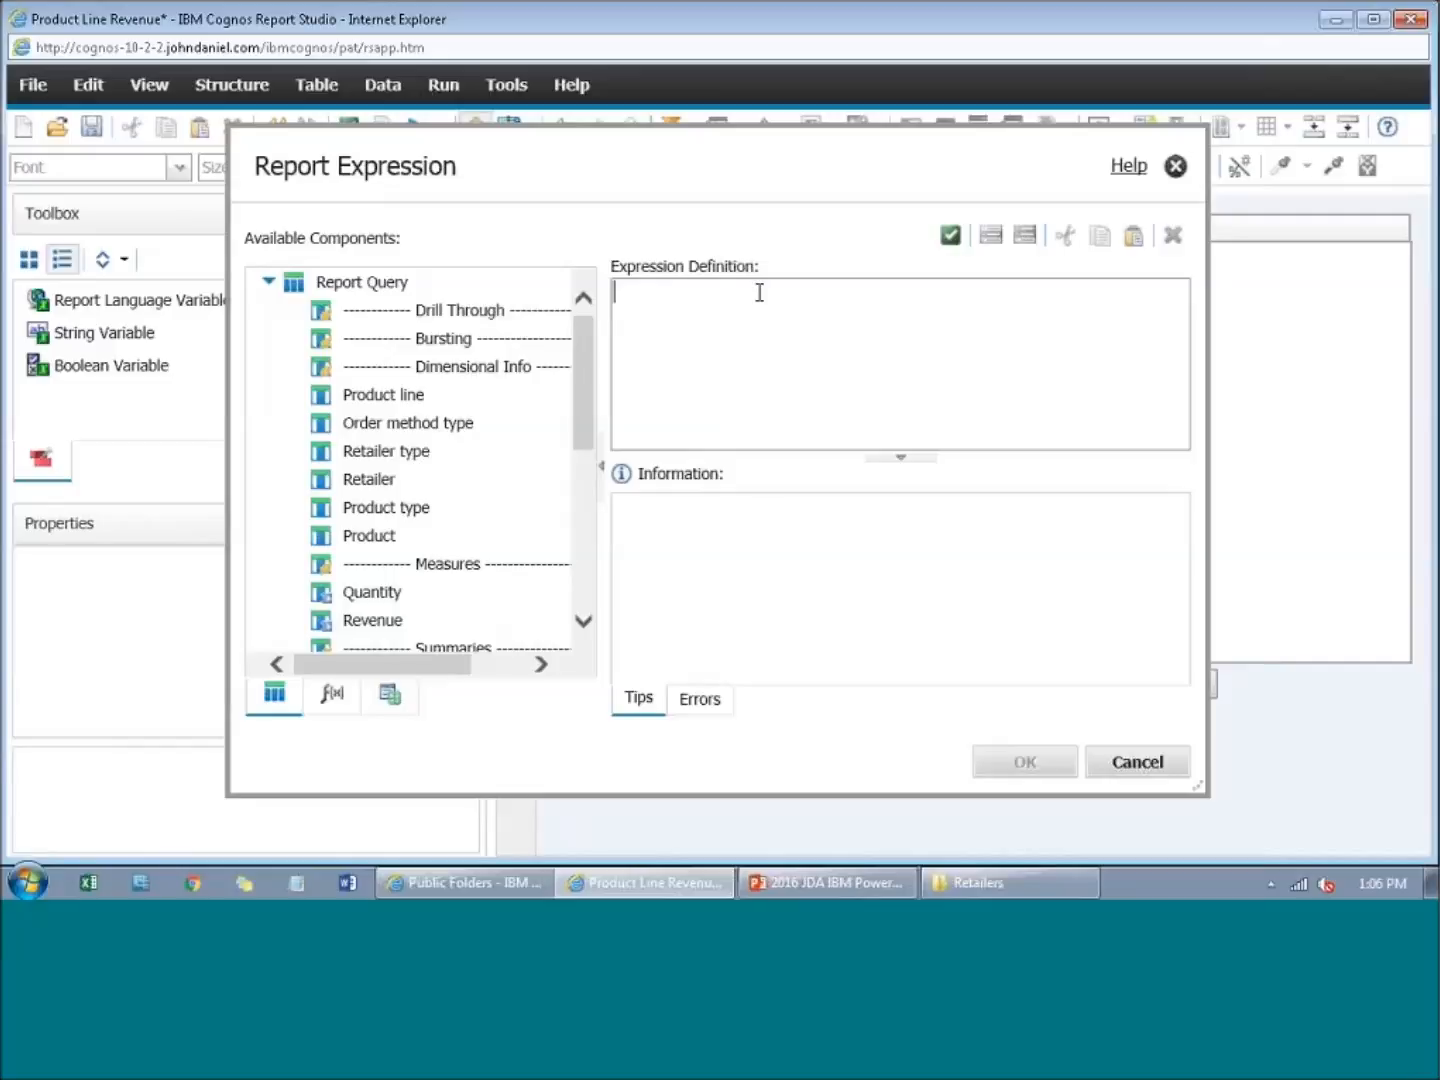
{"action": "left_click", "coordinate": [391, 694]}
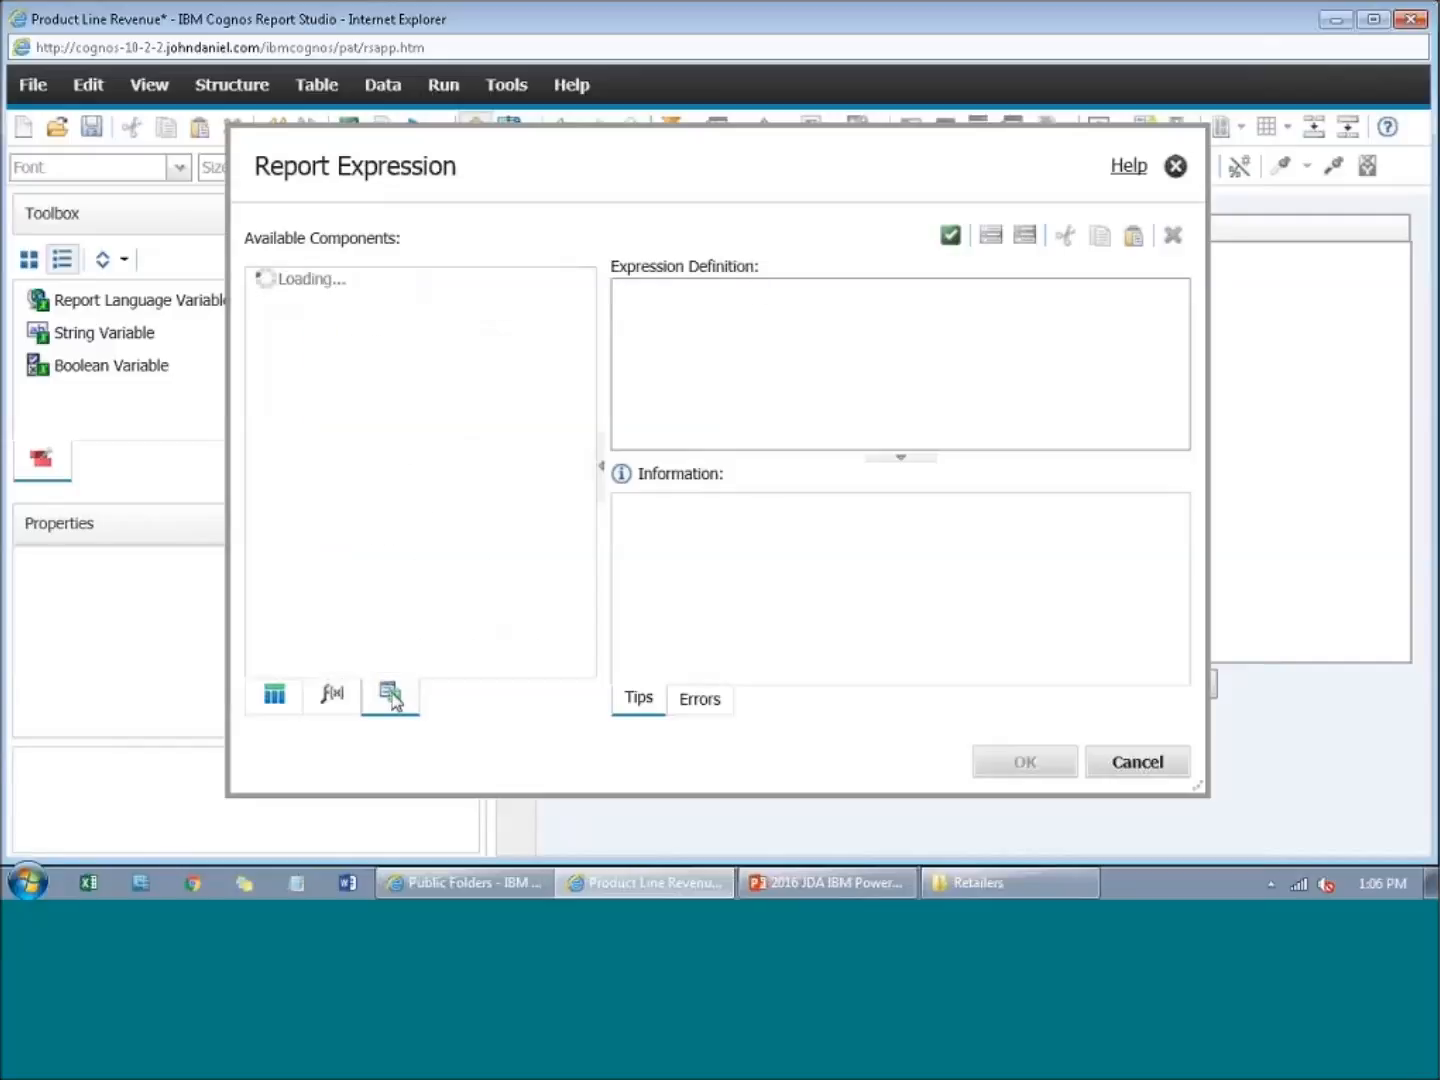
{"action": "left_click_drag", "start_coordinate": [350, 393], "coordinate": [738, 357]}
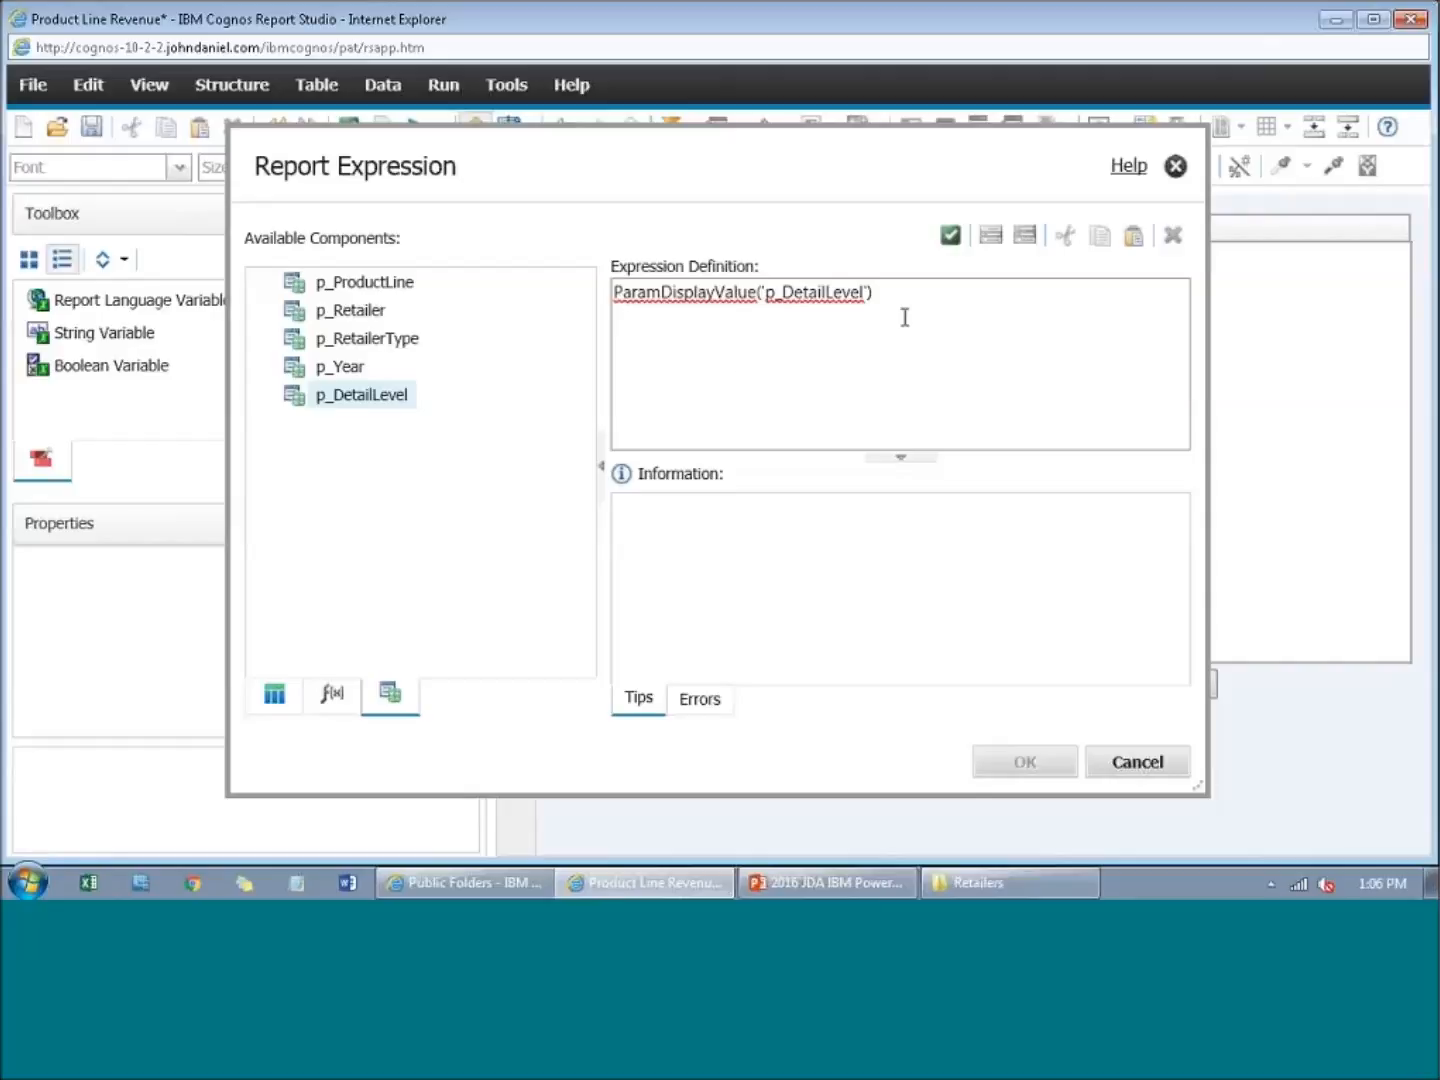
{"action": "left_click_drag", "start_coordinate": [904, 315], "coordinate": [651, 309]}
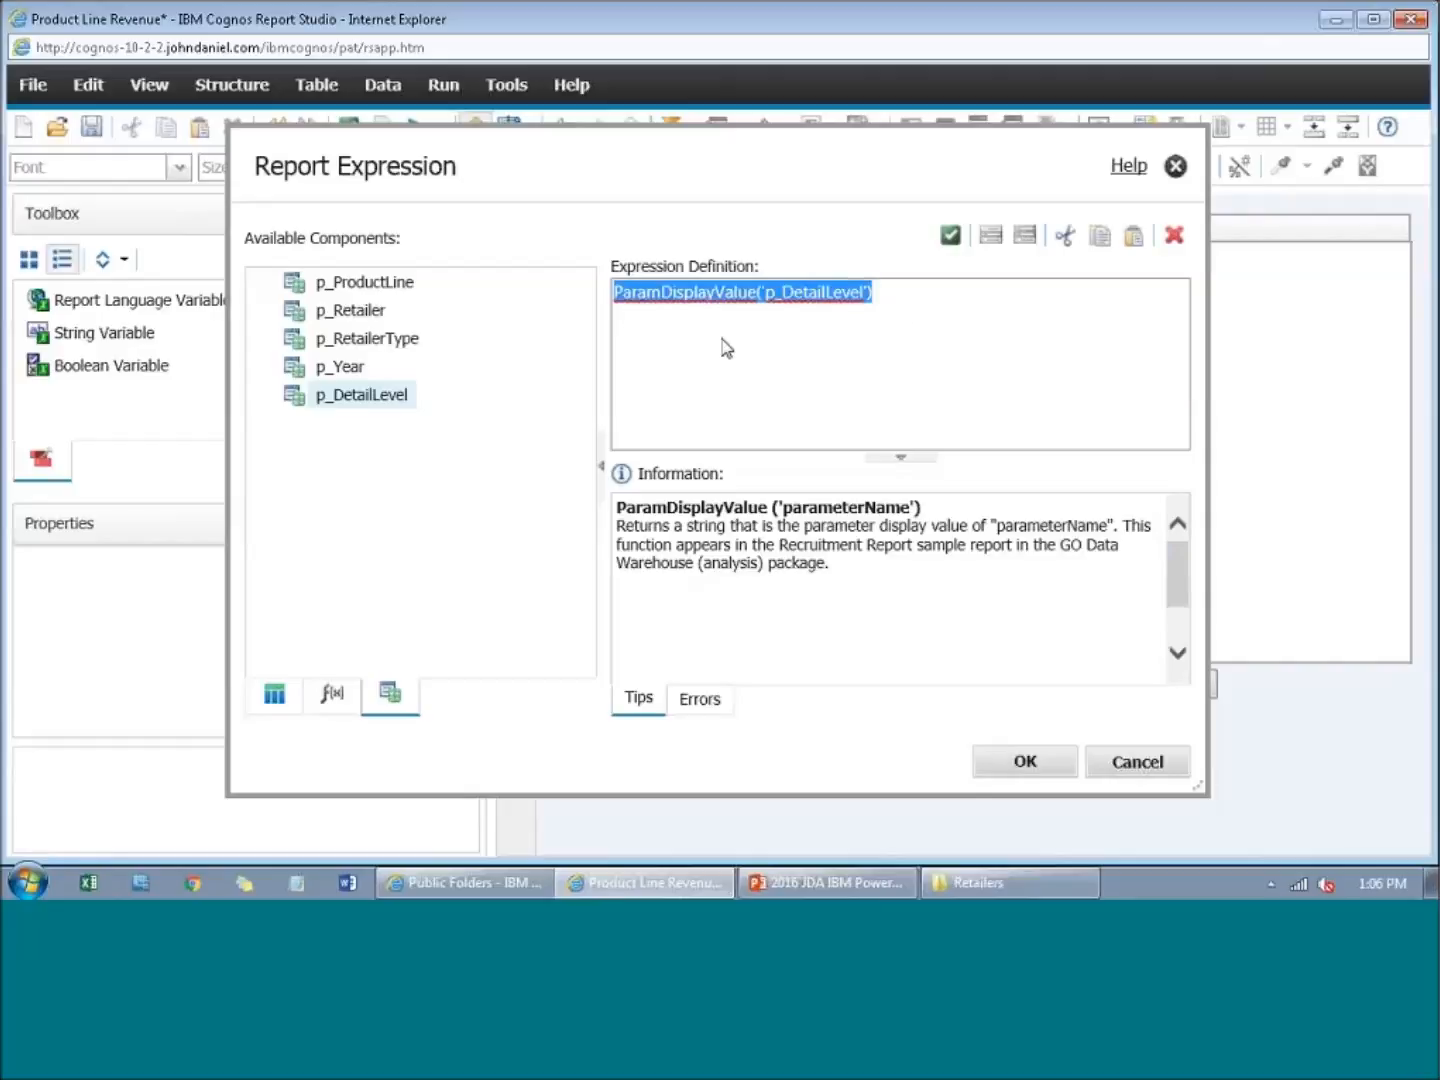
{"action": "left_click", "coordinate": [1024, 761]}
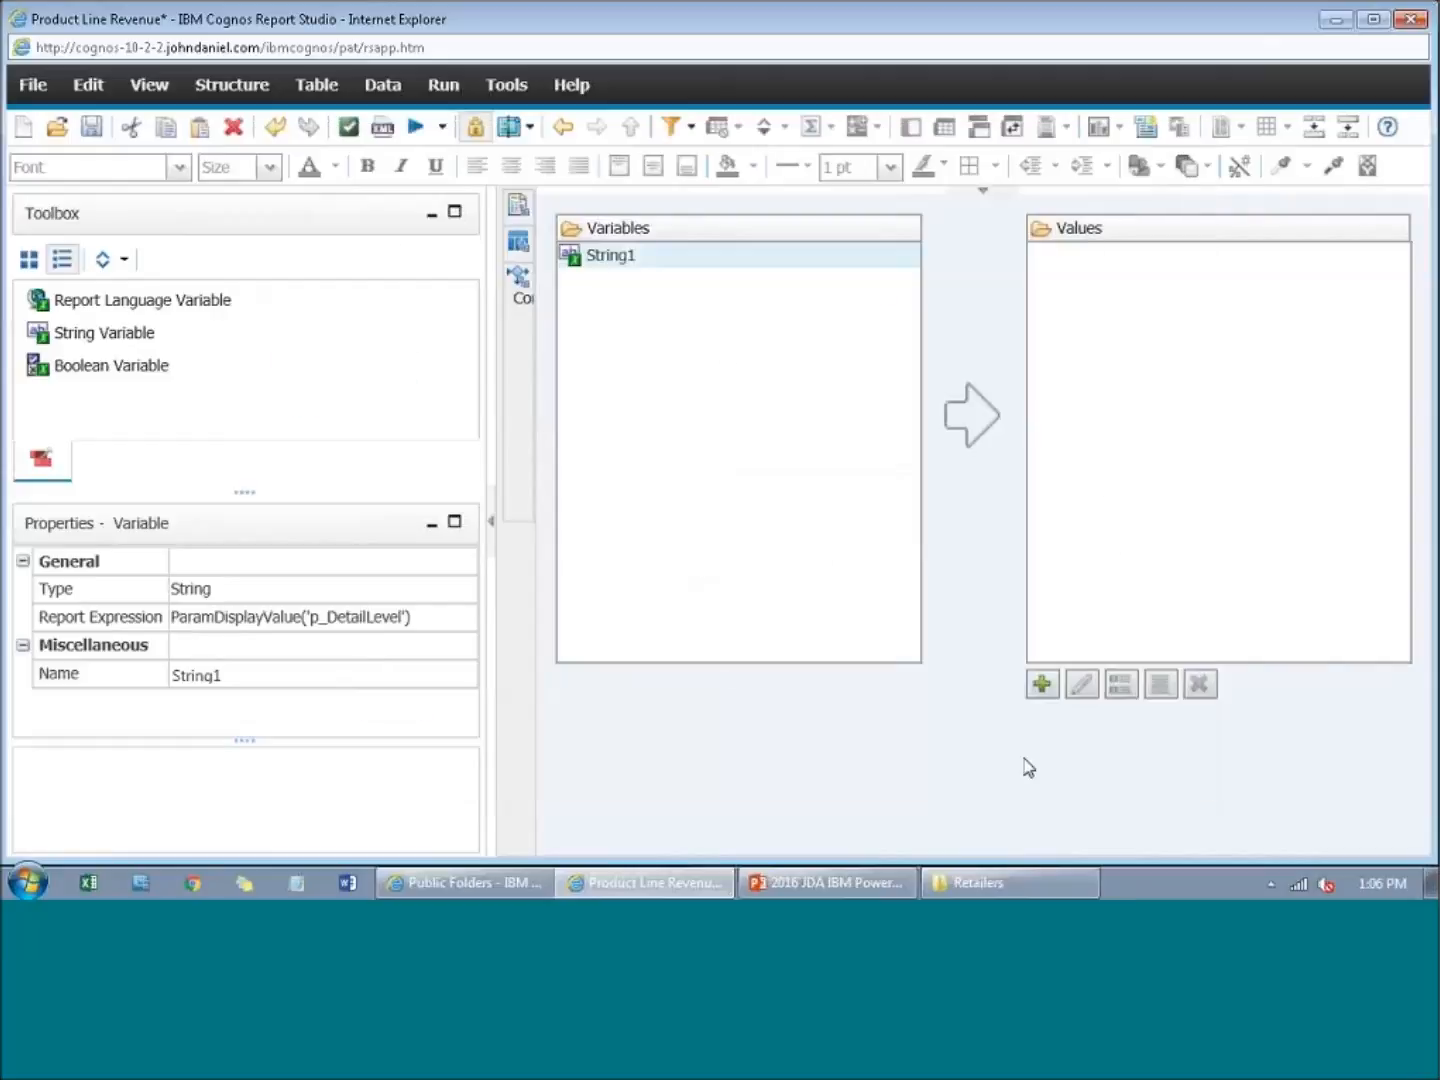
Step: Rename the new string variable as Detail Level
{"action": "left_click", "coordinate": [127, 670]}
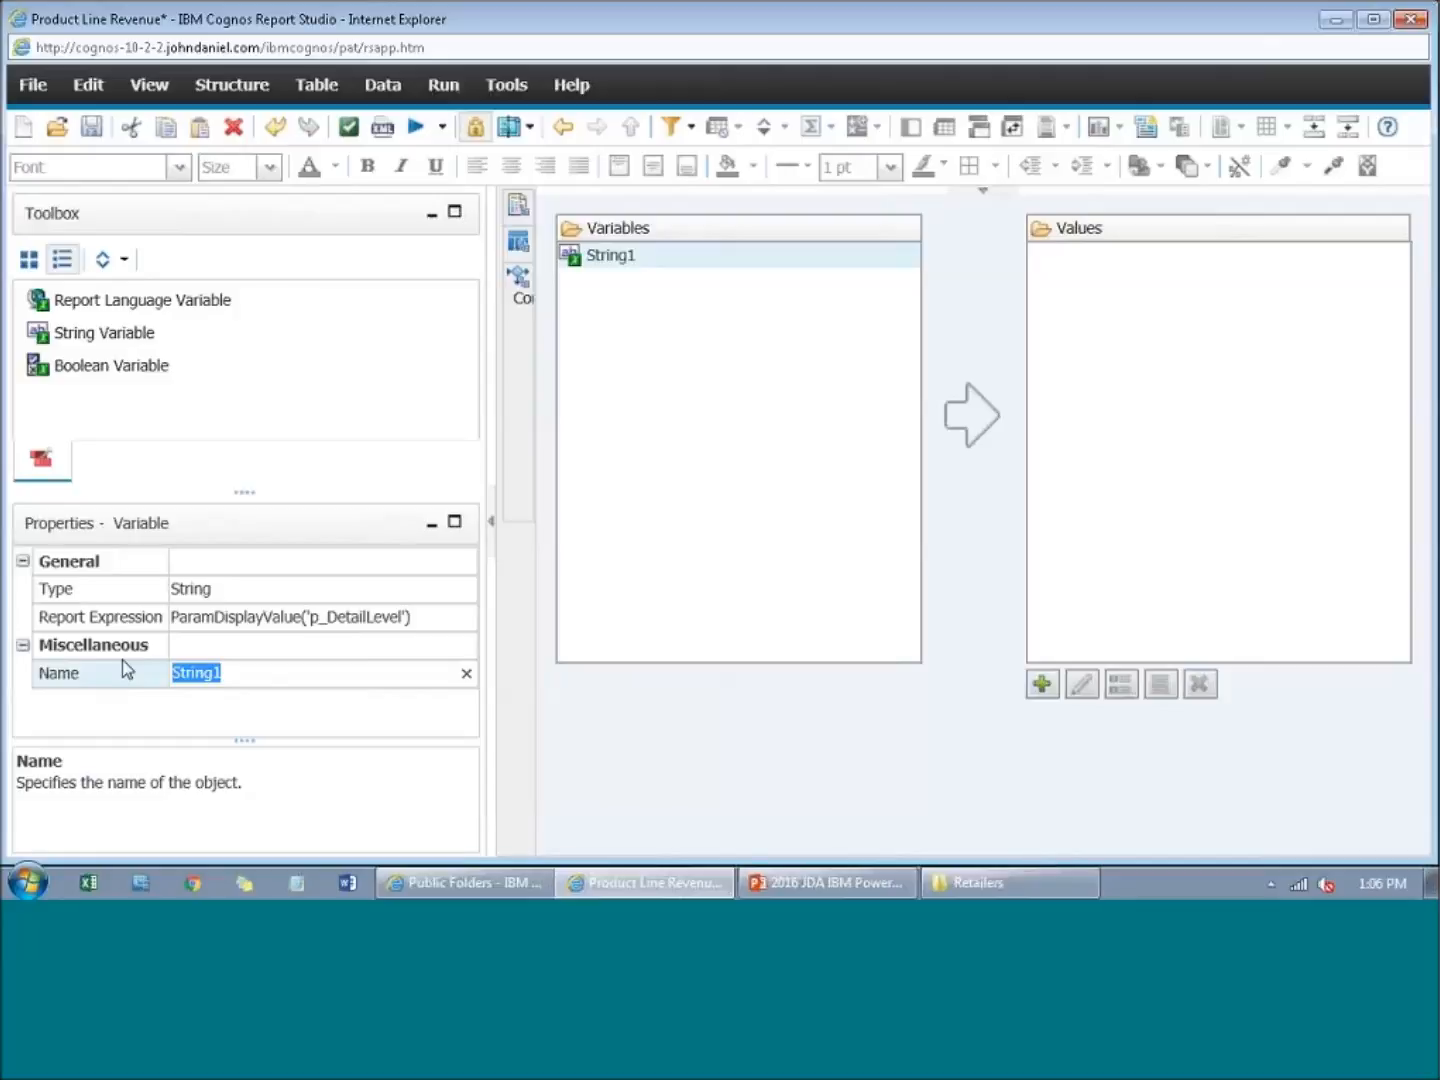
{"action": "type", "text": "Detail Level"}
{"action": "left_click", "coordinate": [756, 360]}
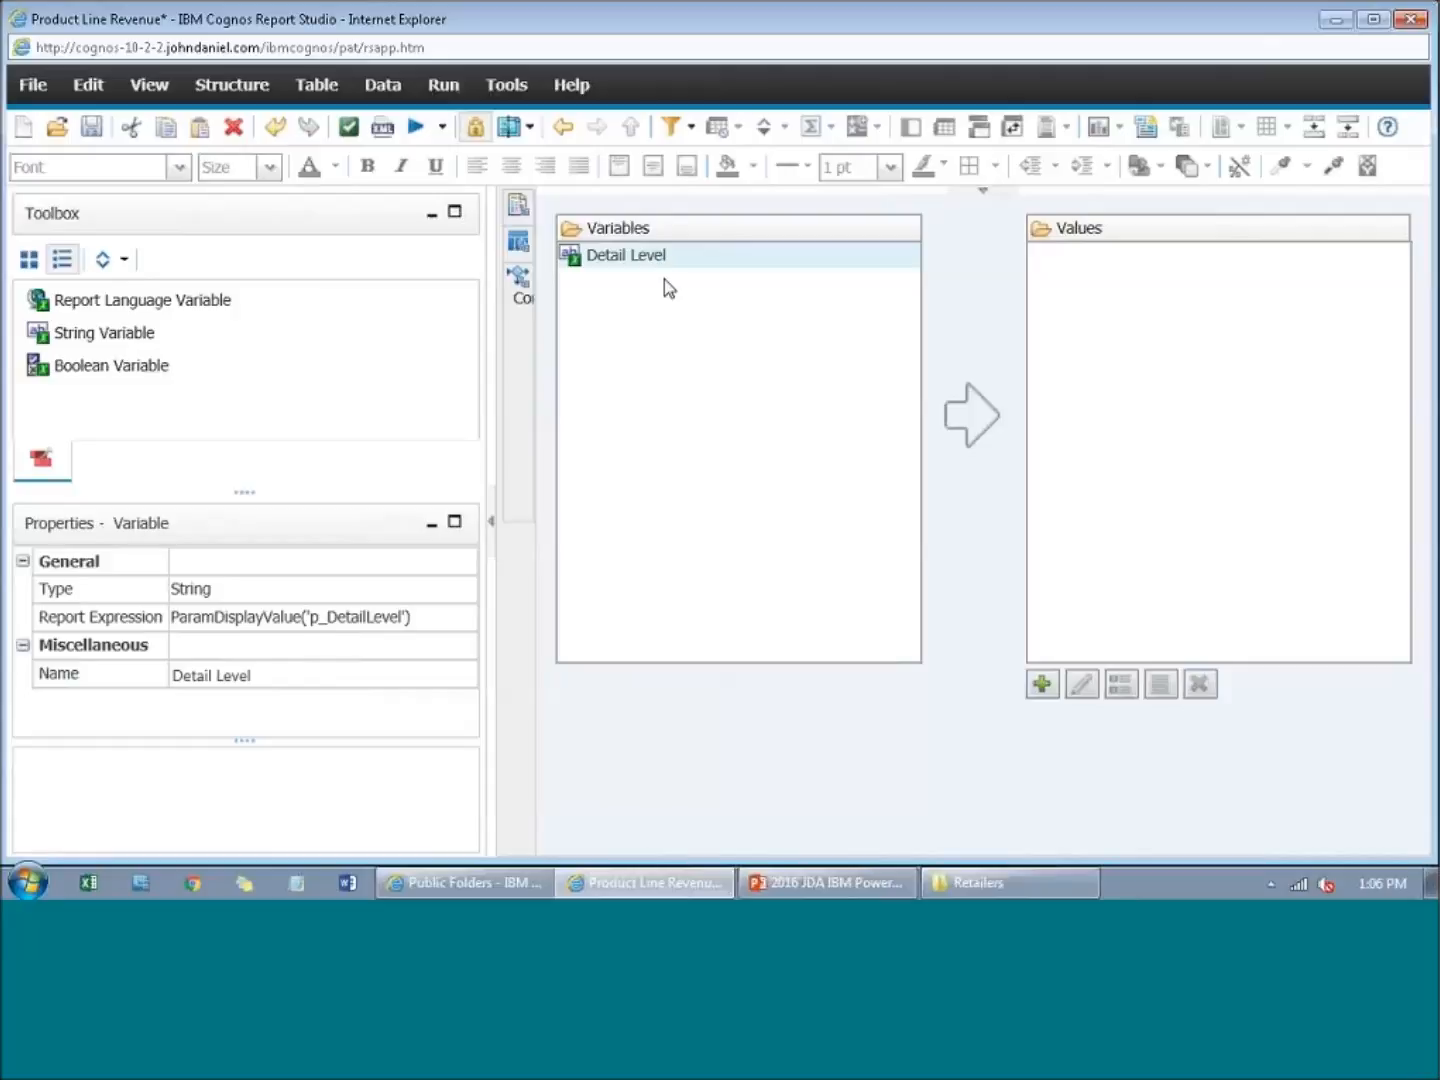
Step: Add the value Summary to the Detail Level variable
{"action": "left_click", "coordinate": [1042, 686]}
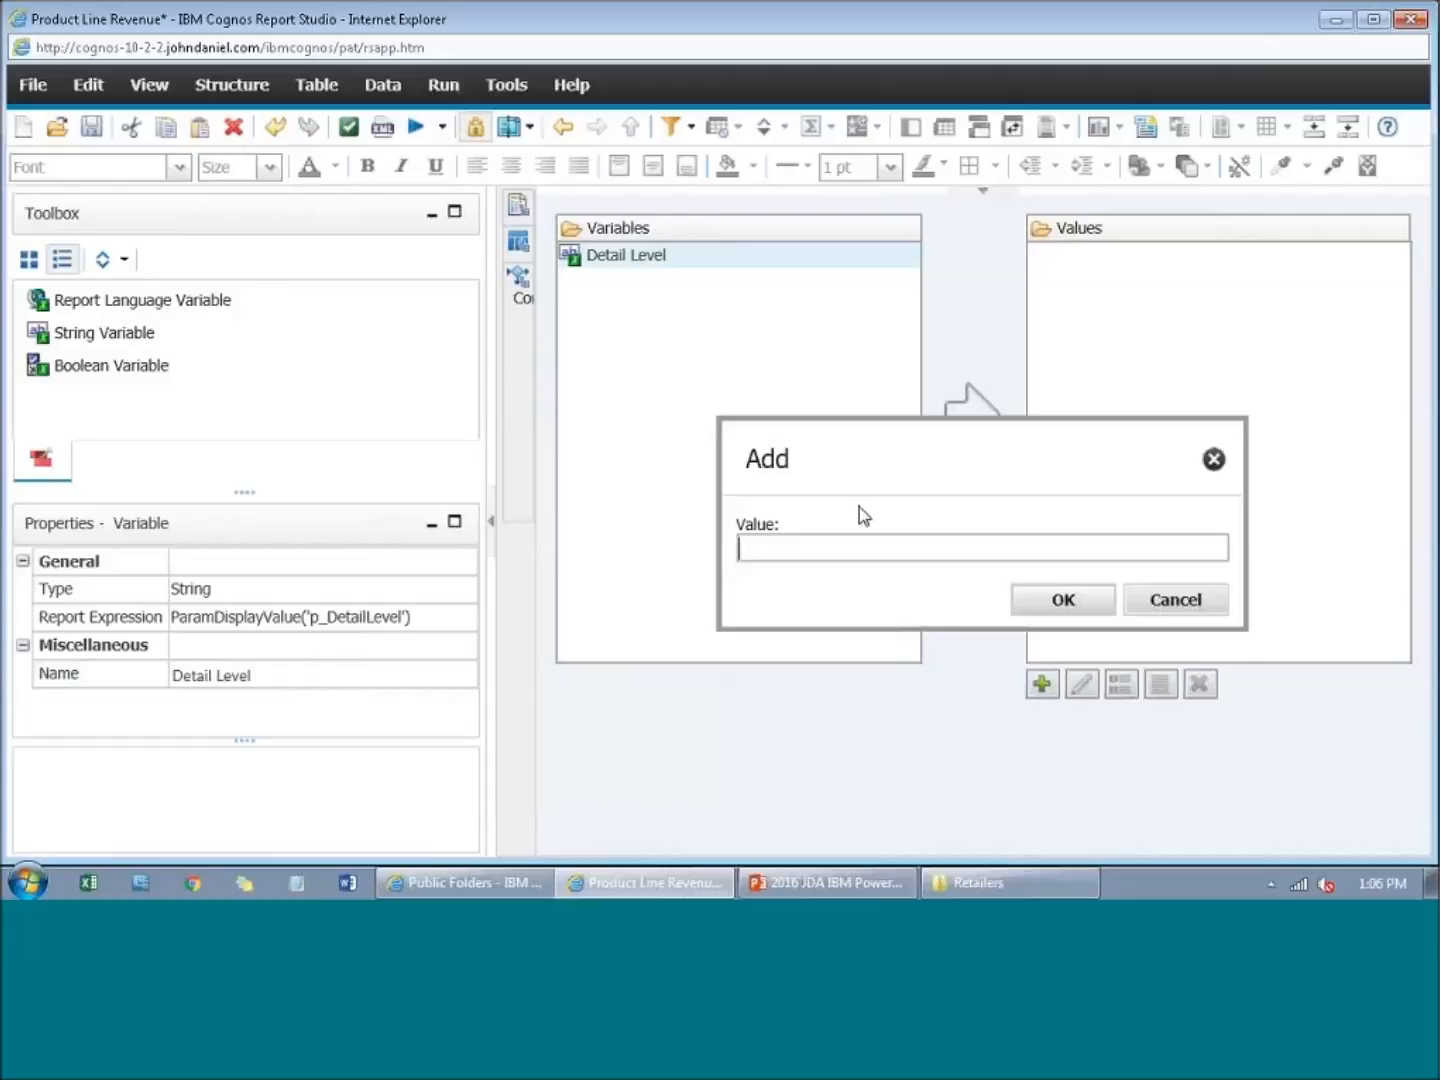
{"action": "type", "text": "Sum"}
{"action": "type", "text": "mar"}
{"action": "key", "text": "BackSpace"}
{"action": "key", "text": "BackSpace"}
{"action": "type", "text": "mary"}
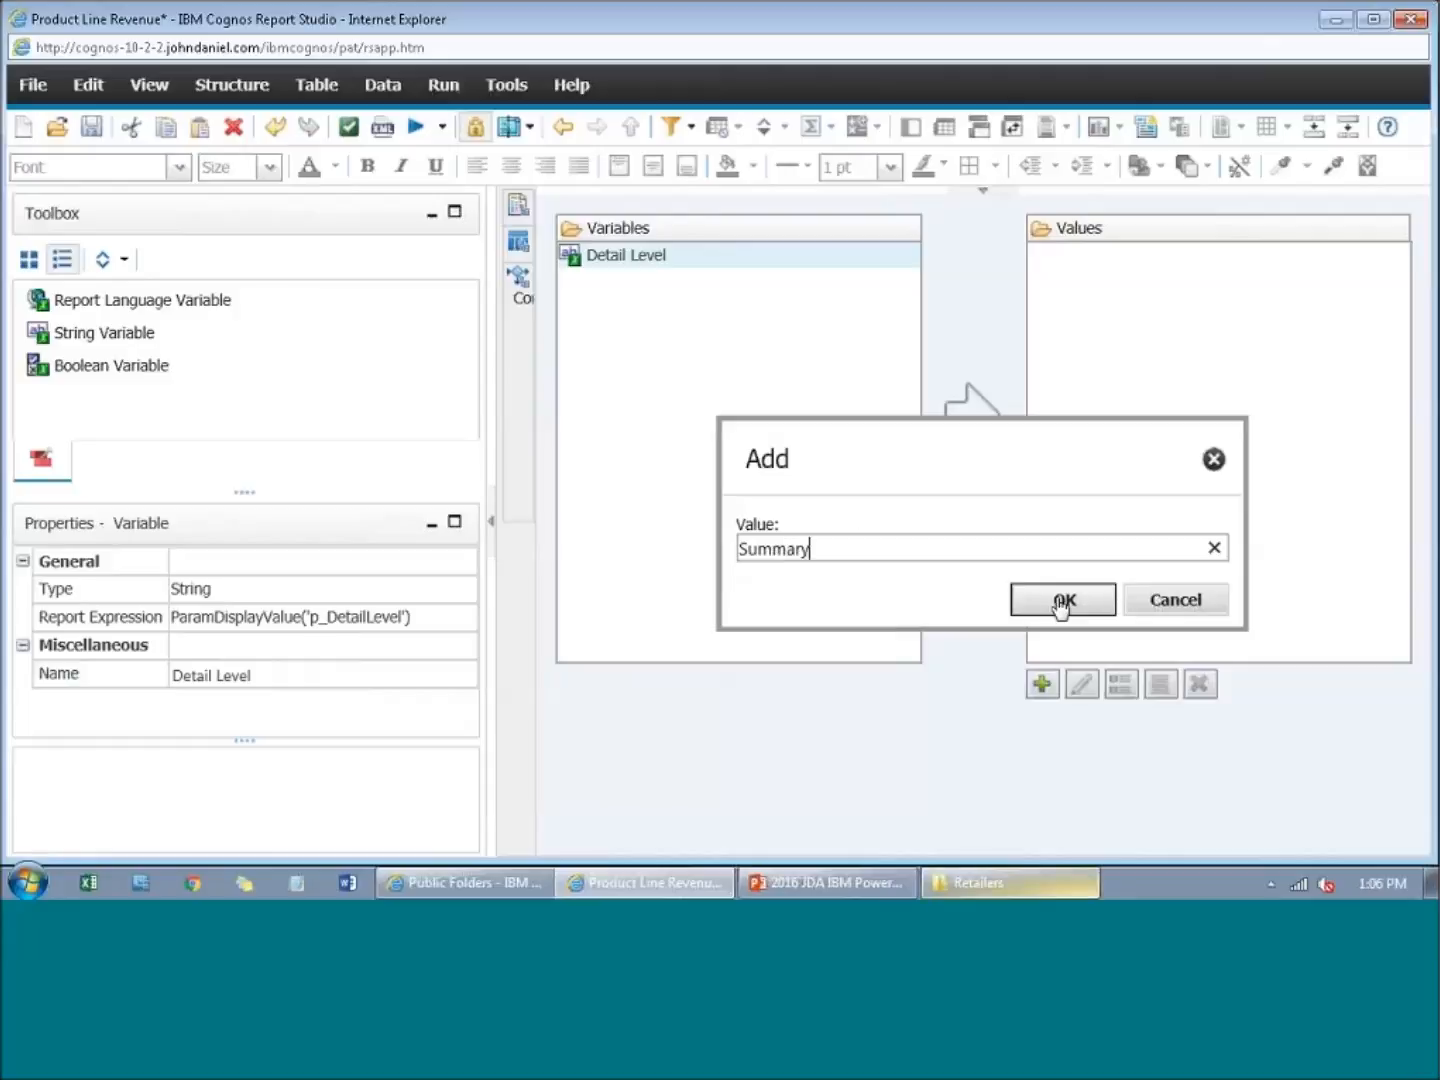
{"action": "left_click", "coordinate": [1061, 601]}
Step: Add the value Detail to the Detail Level variable
{"action": "left_click", "coordinate": [1041, 685]}
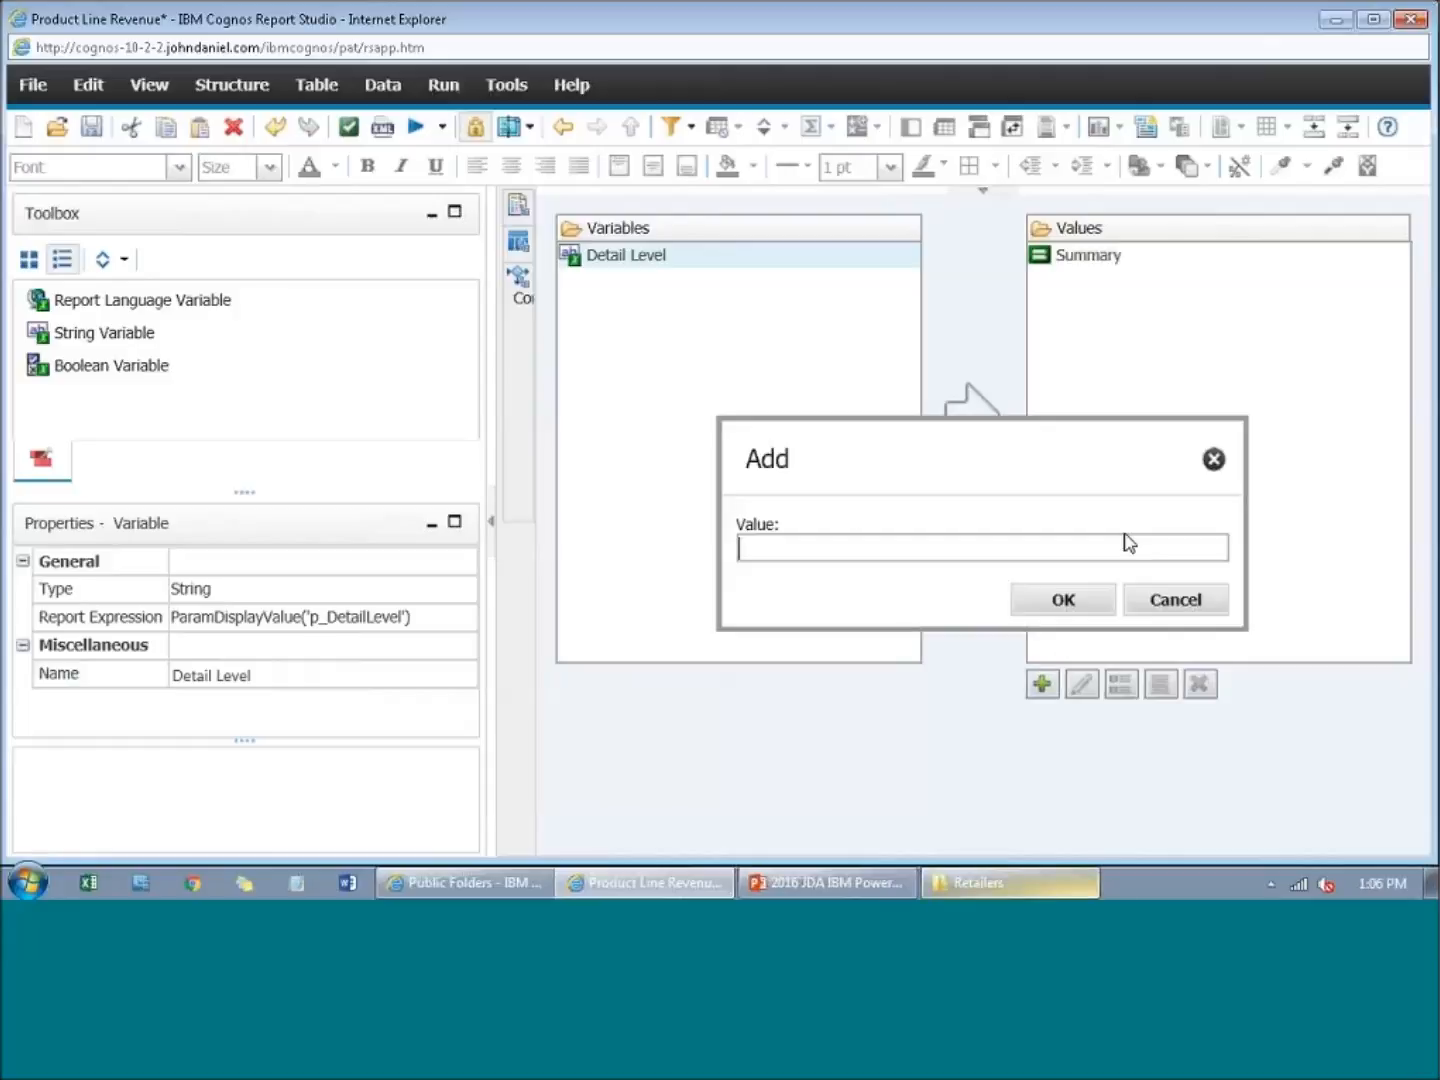
{"action": "type", "text": "Detail"}
{"action": "left_click", "coordinate": [1063, 600]}
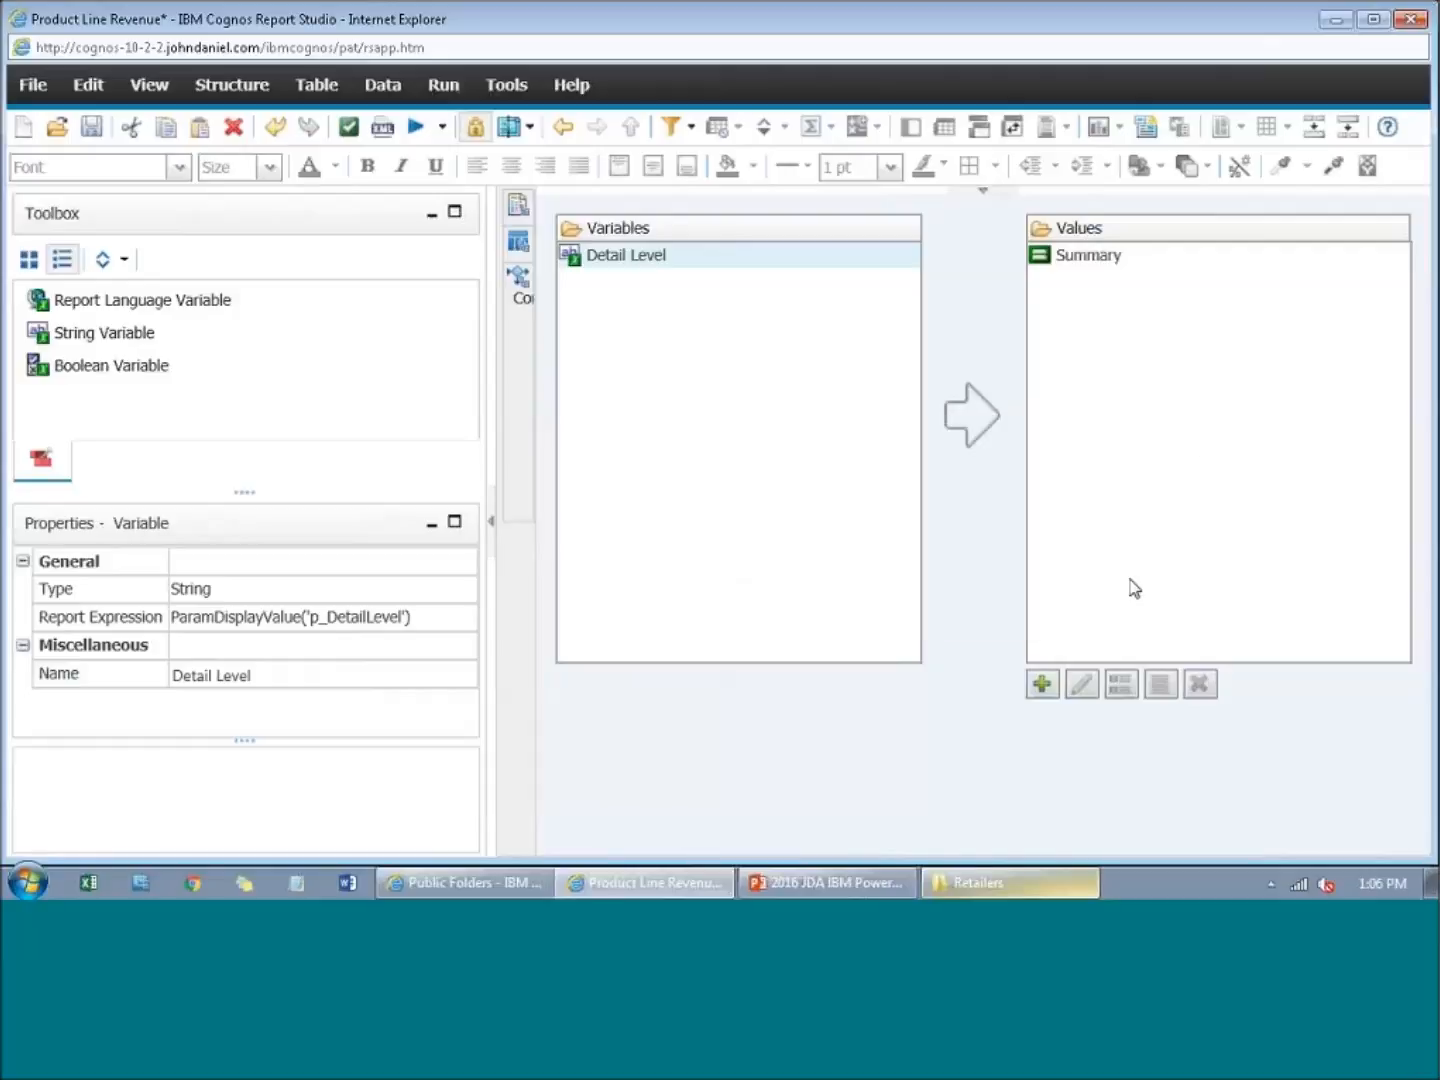
{"action": "left_click", "coordinate": [1094, 283]}
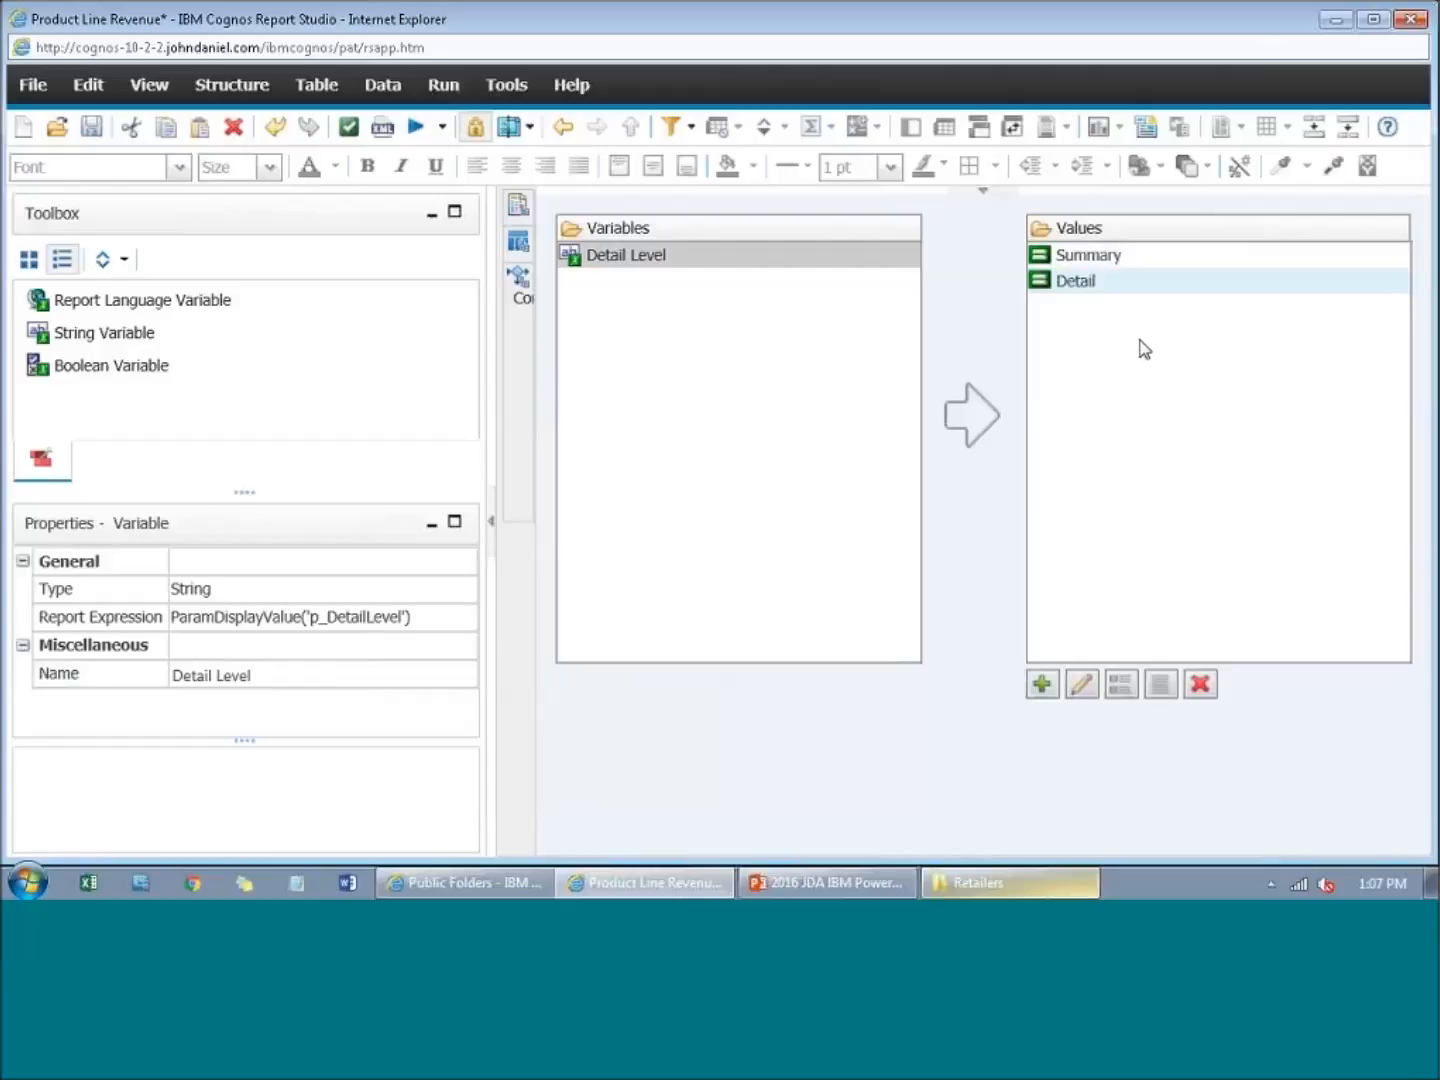
Step: Set the render variable of the Revenue by Retailer page to Detail Level, rendering for Summary only
{"action": "mouse_move", "coordinate": [522, 213]}
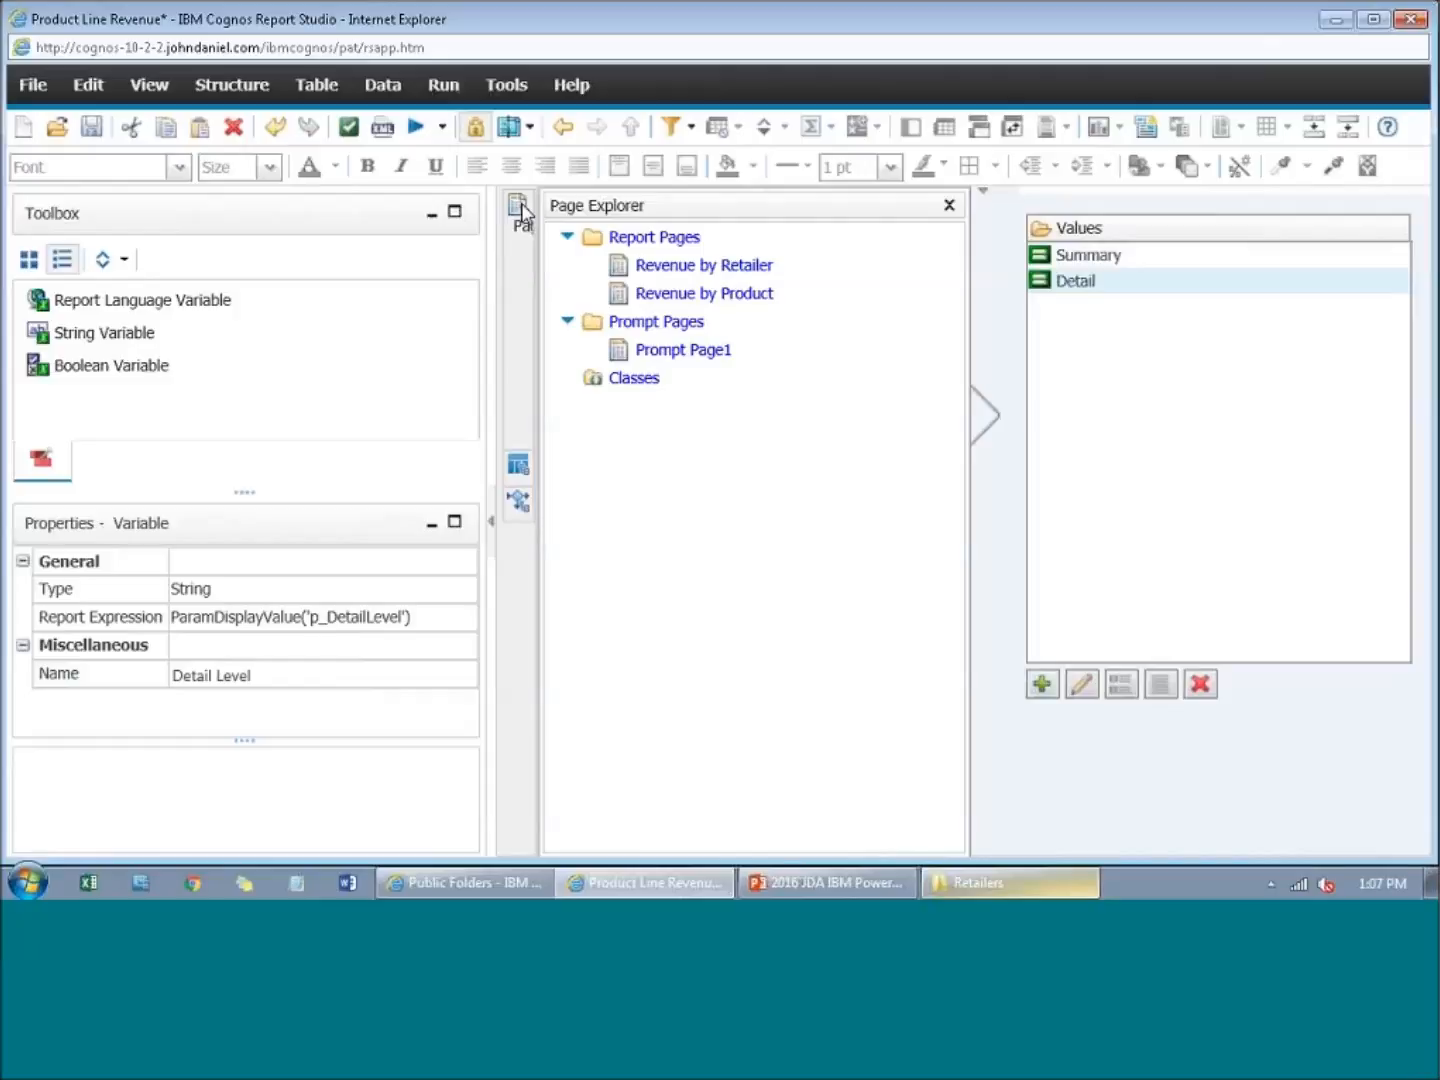
{"action": "left_click", "coordinate": [663, 240]}
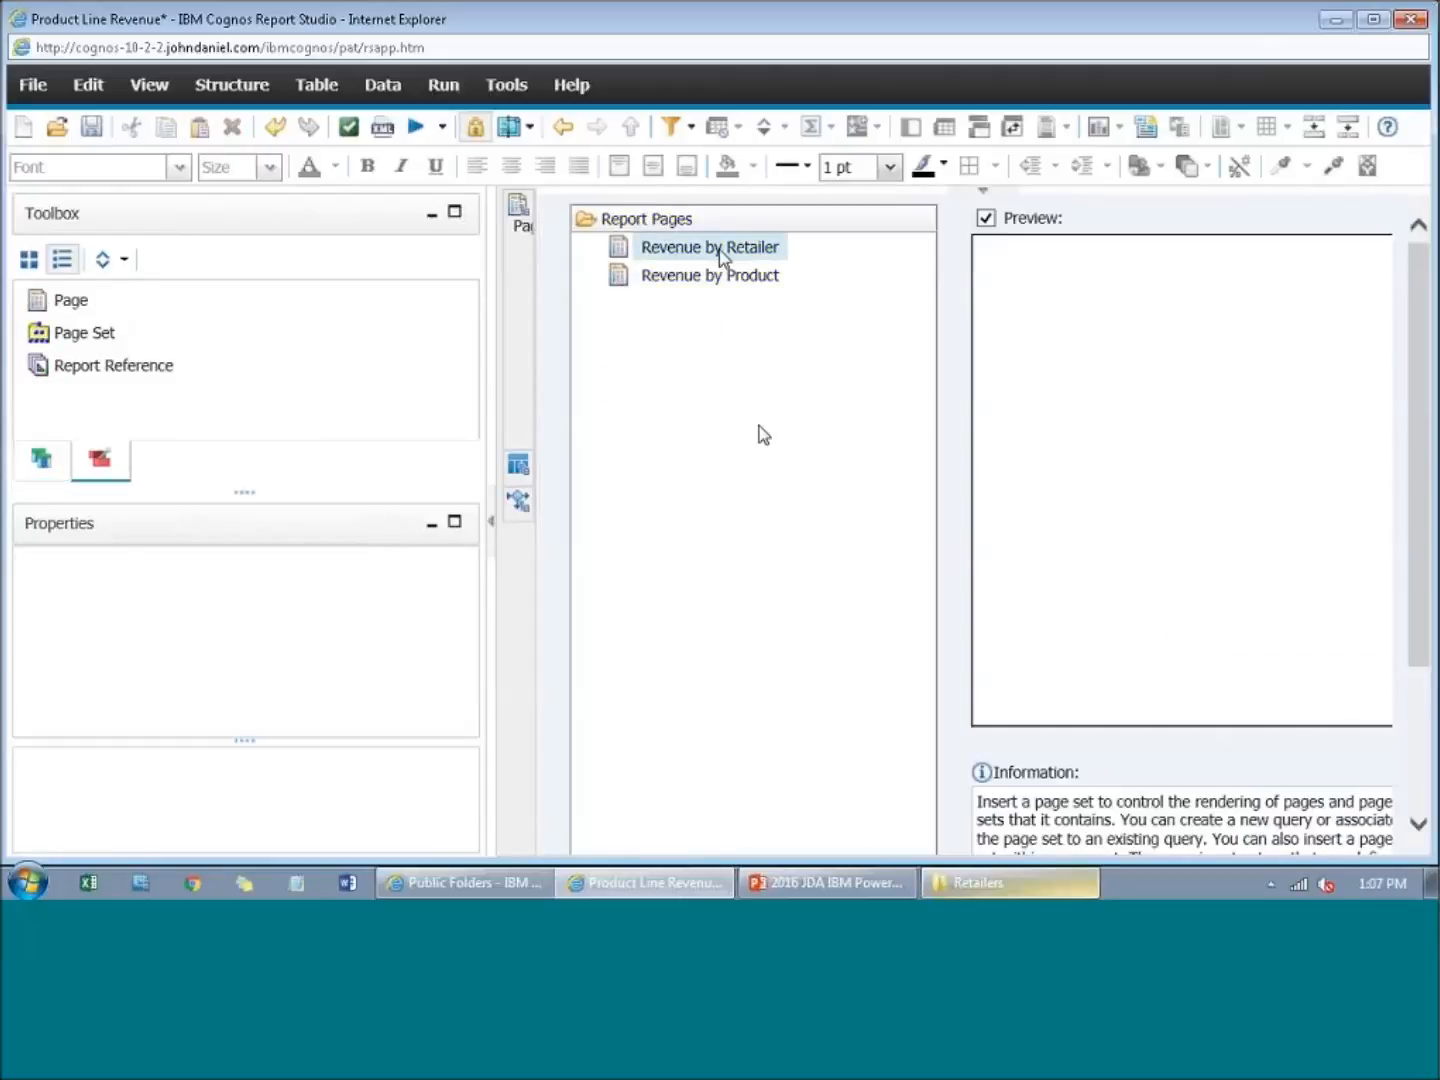
{"action": "left_click", "coordinate": [739, 279]}
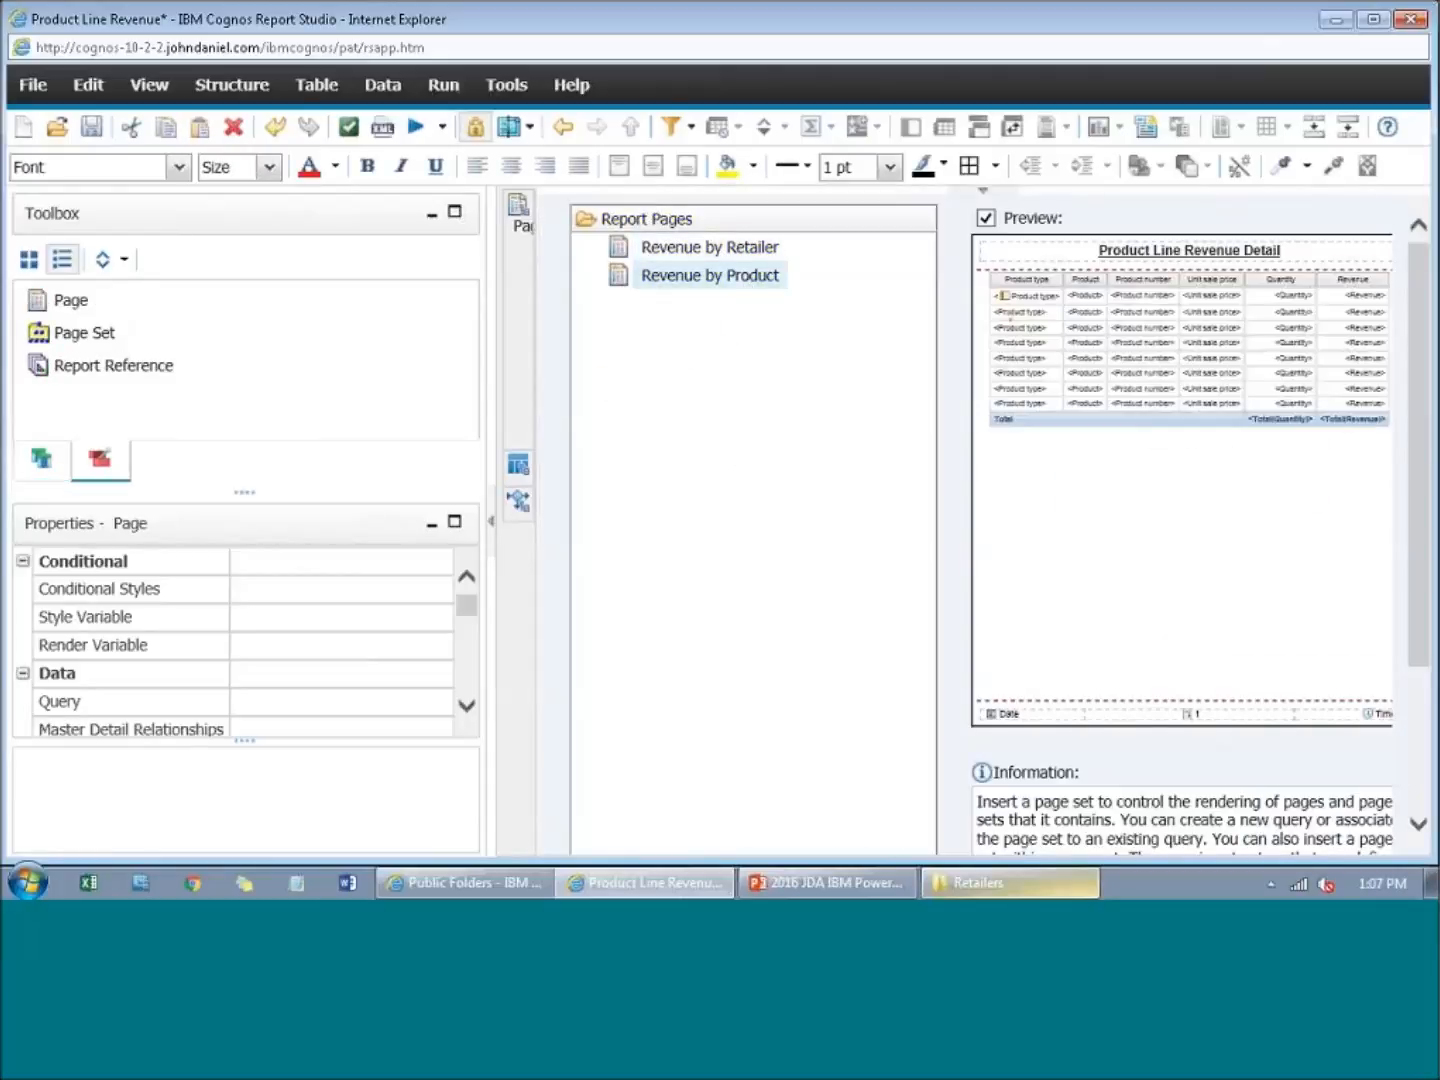
{"action": "left_click", "coordinate": [733, 248]}
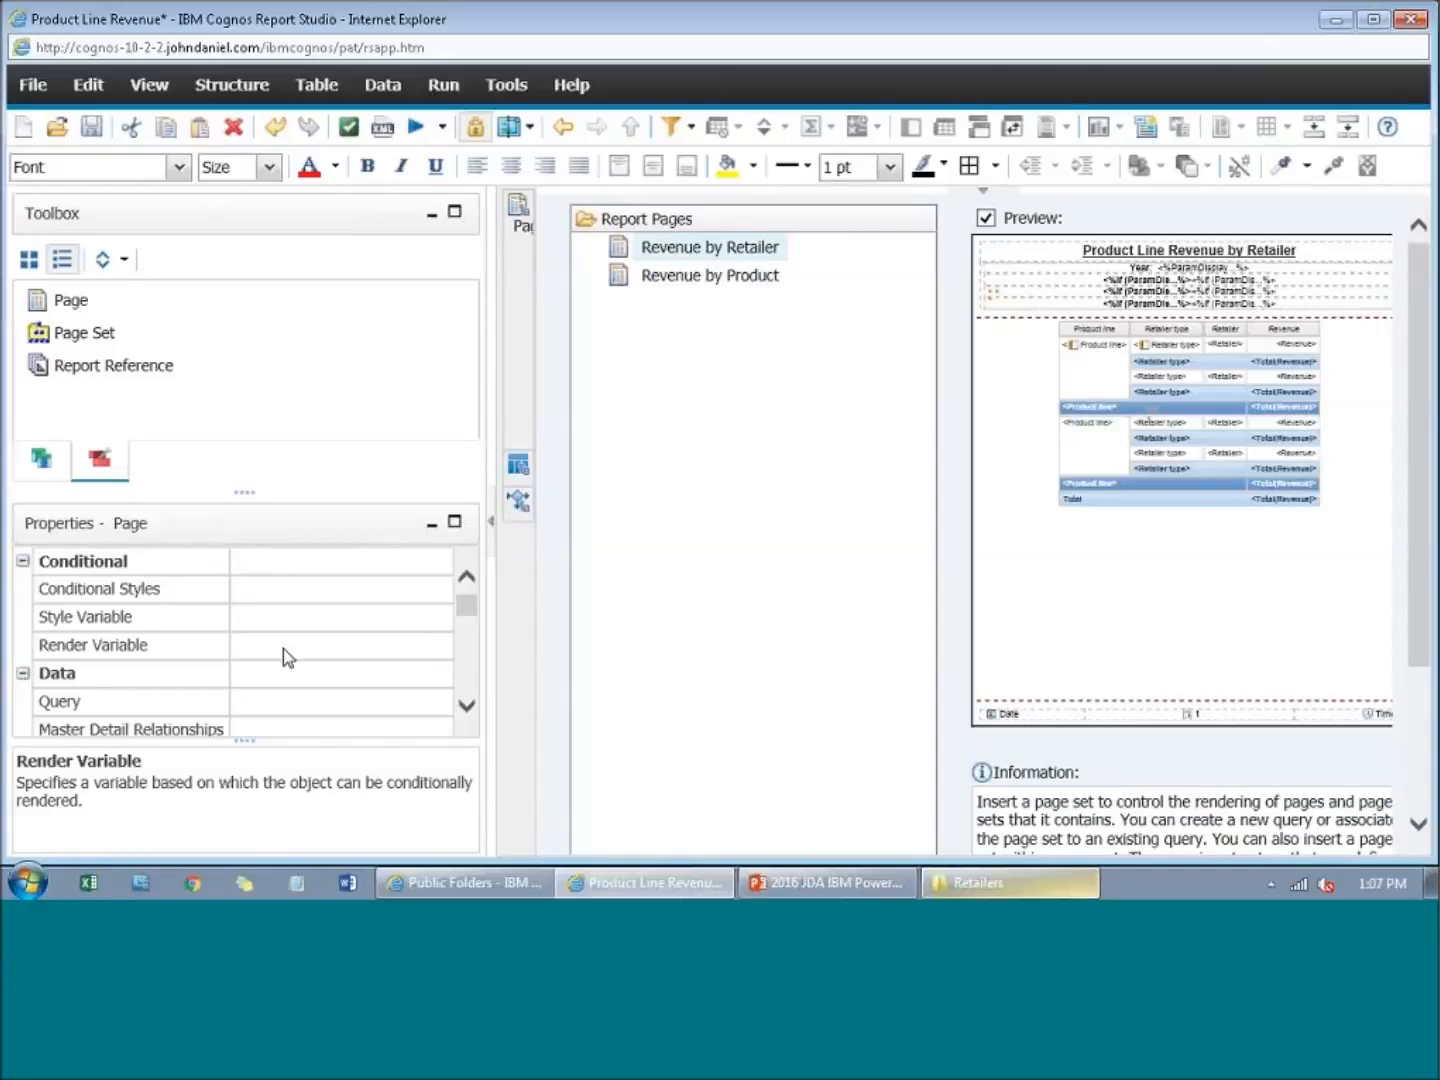
{"action": "left_click", "coordinate": [448, 644]}
{"action": "left_click", "coordinate": [440, 645]}
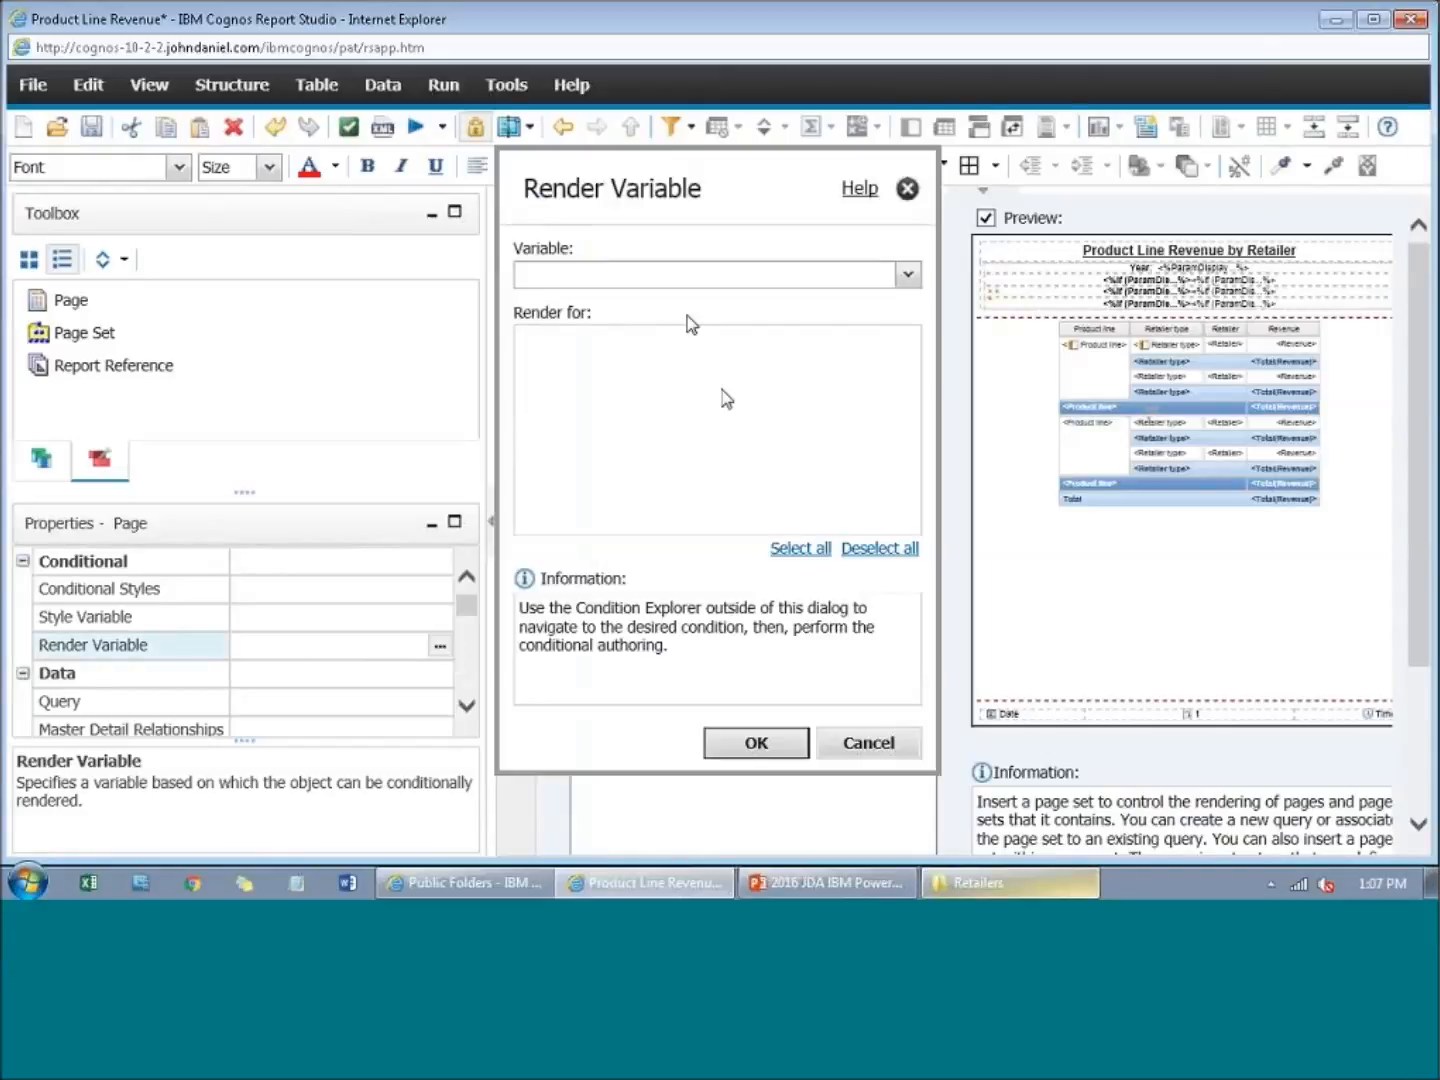
{"action": "left_click", "coordinate": [686, 281]}
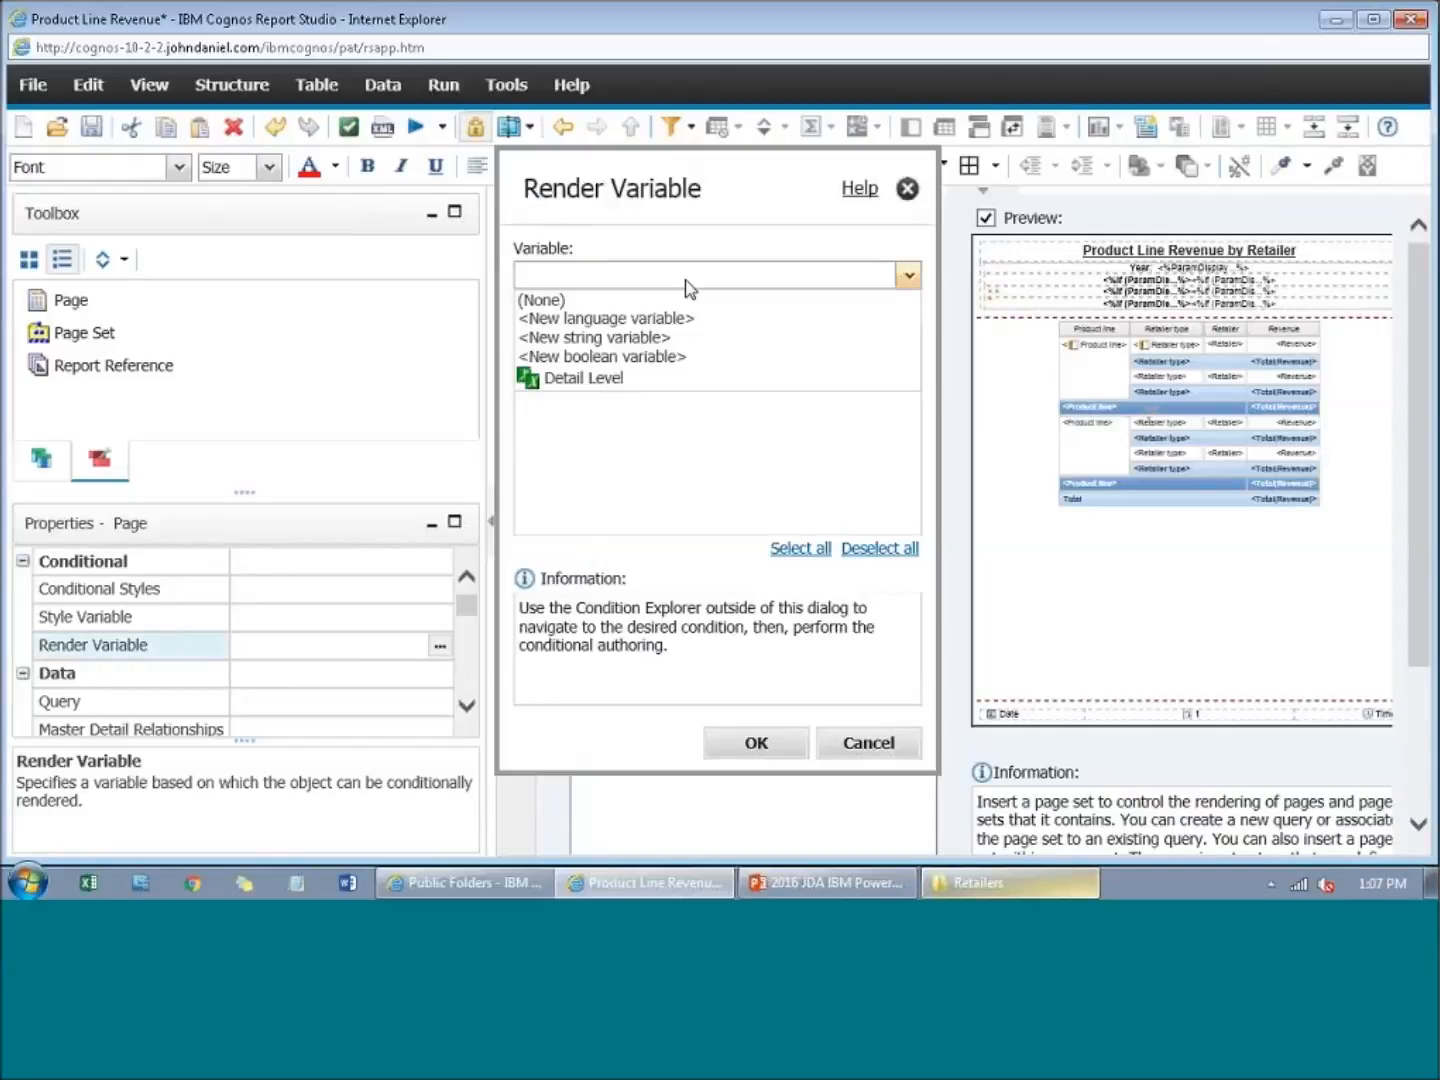
{"action": "left_click", "coordinate": [653, 383]}
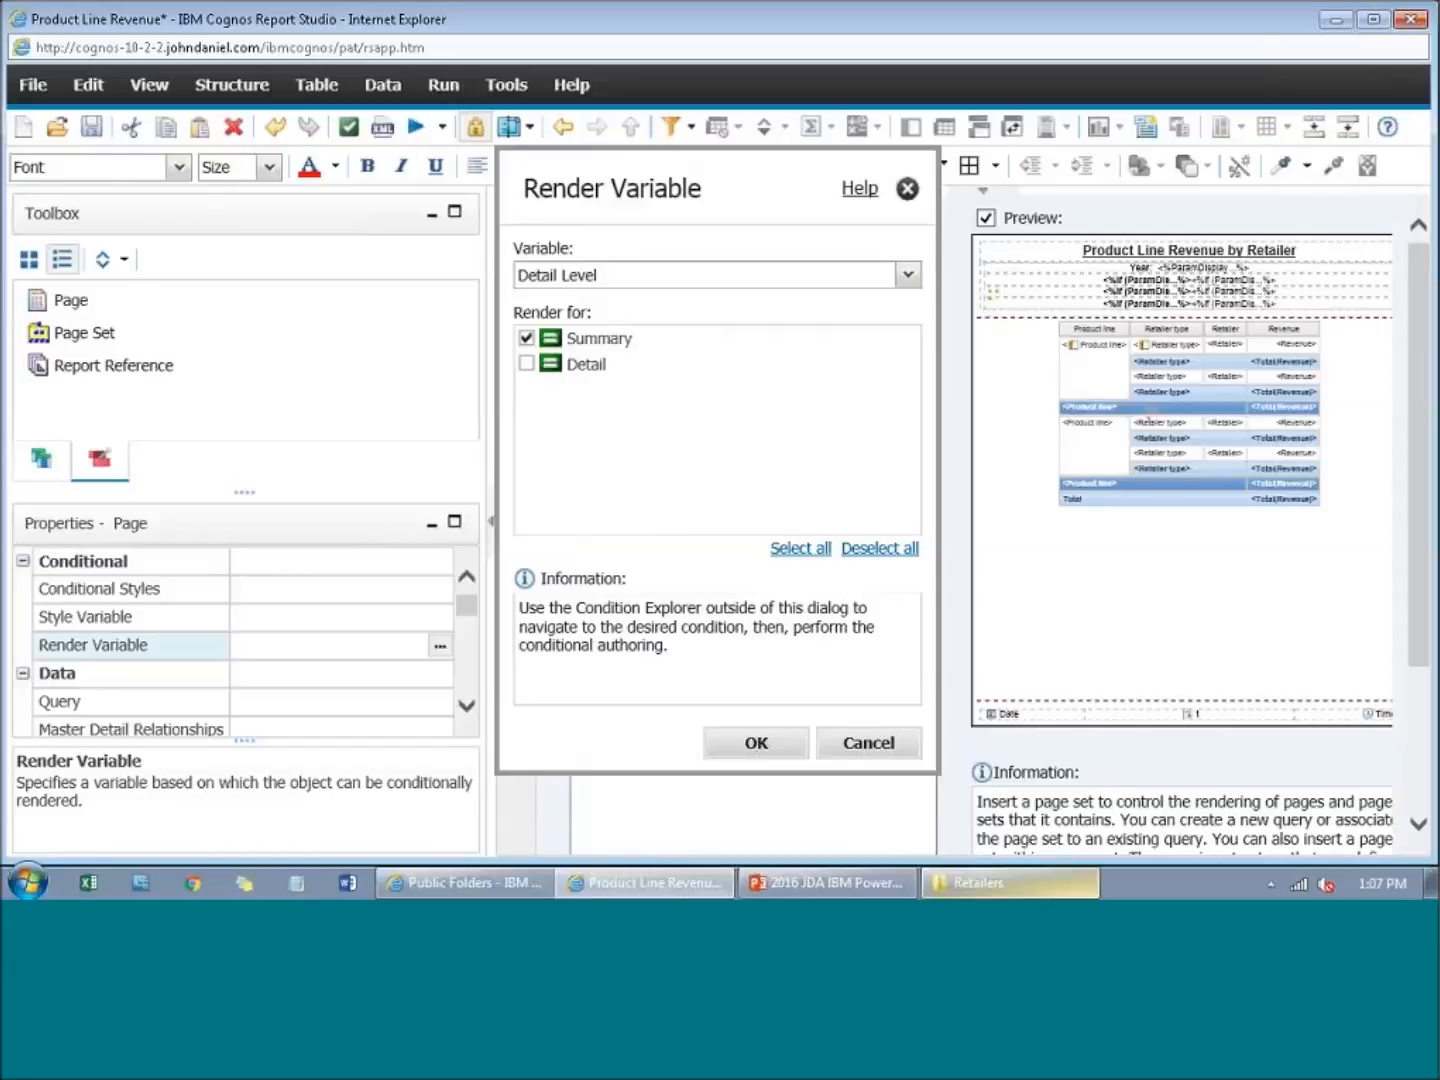
{"action": "left_click", "coordinate": [759, 742]}
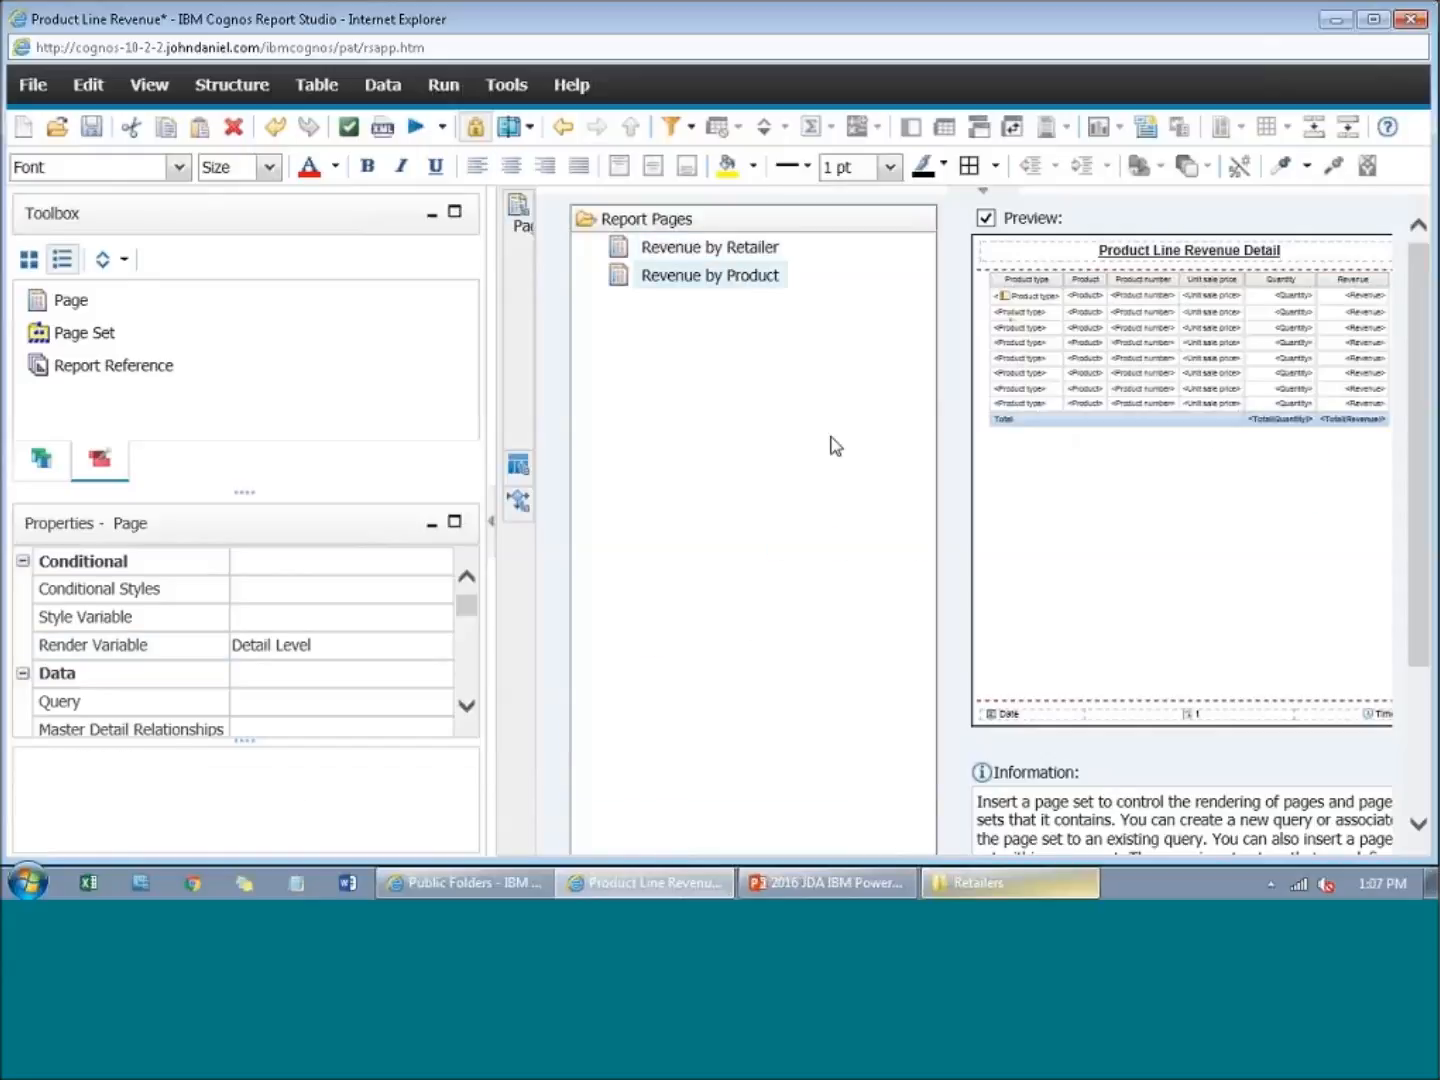
Step: Set the render variable of the Revenue by Product page to Detail Level, rendering for Detail only
{"action": "left_click", "coordinate": [383, 644]}
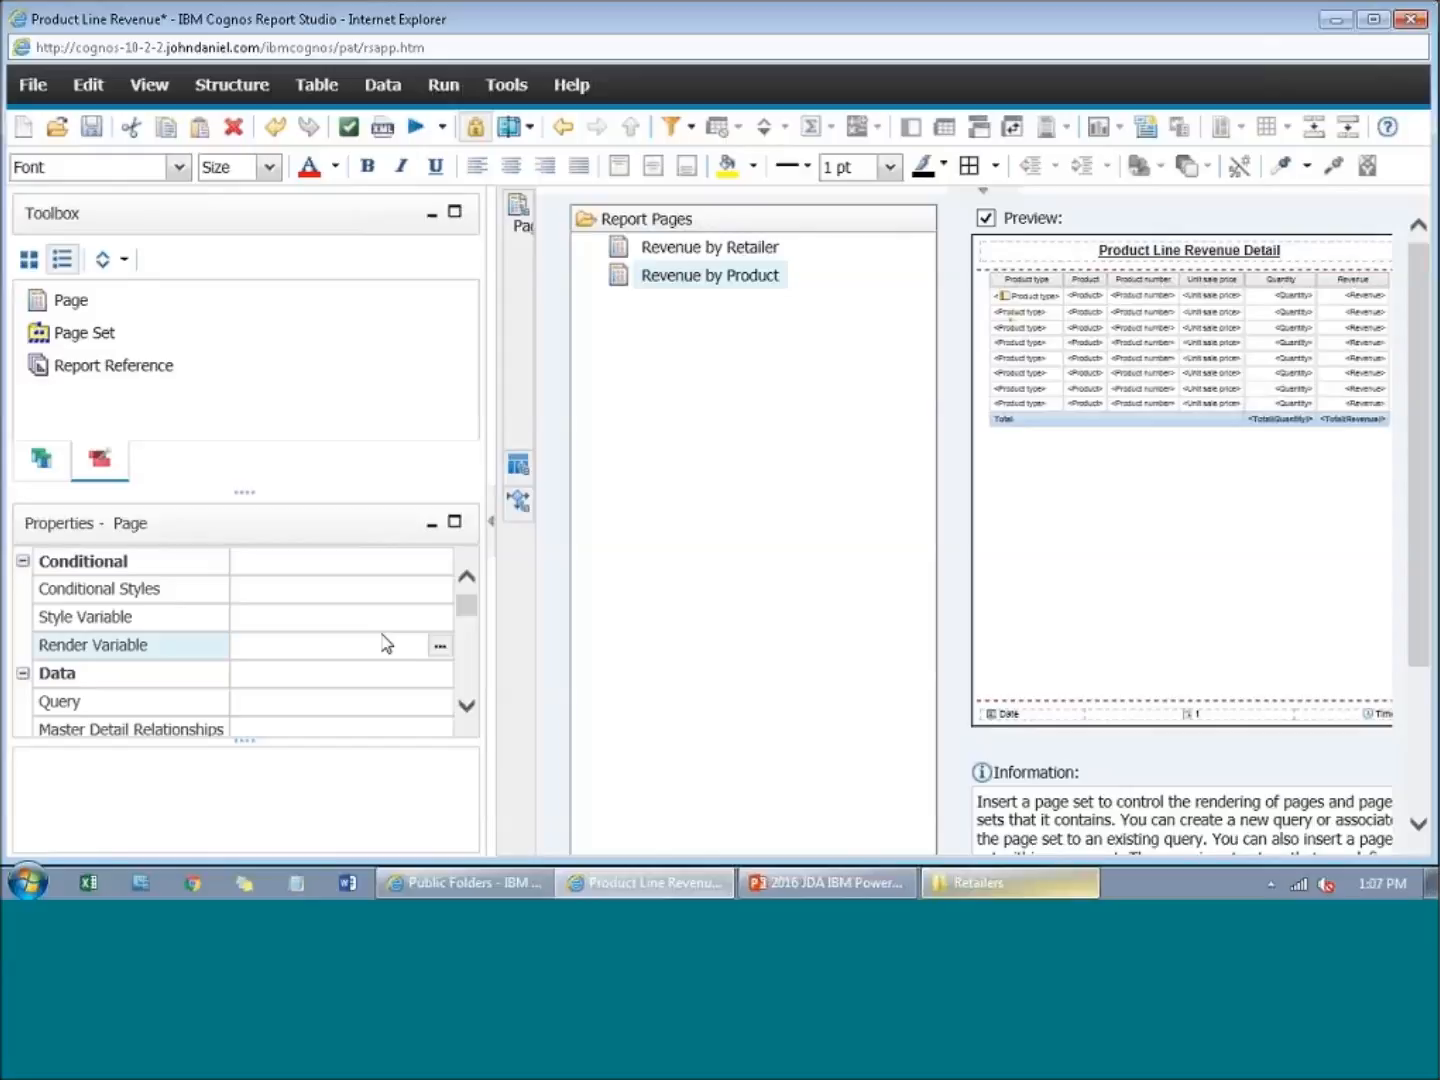
{"action": "left_click", "coordinate": [440, 646]}
{"action": "left_click", "coordinate": [700, 275]}
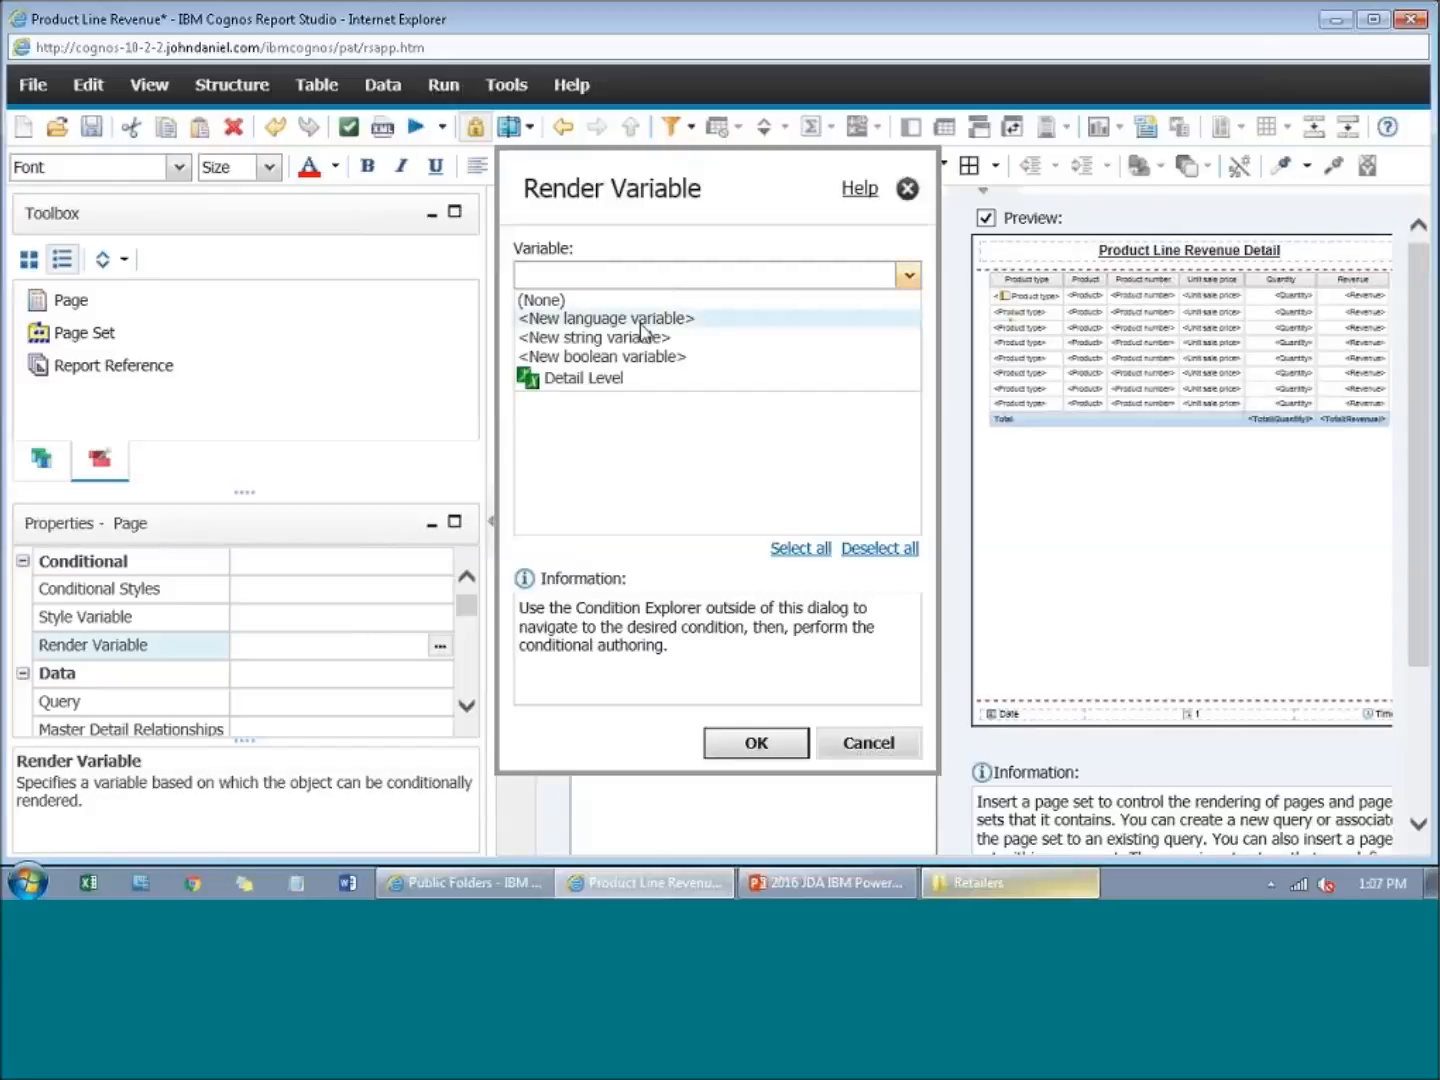
{"action": "left_click", "coordinate": [622, 378]}
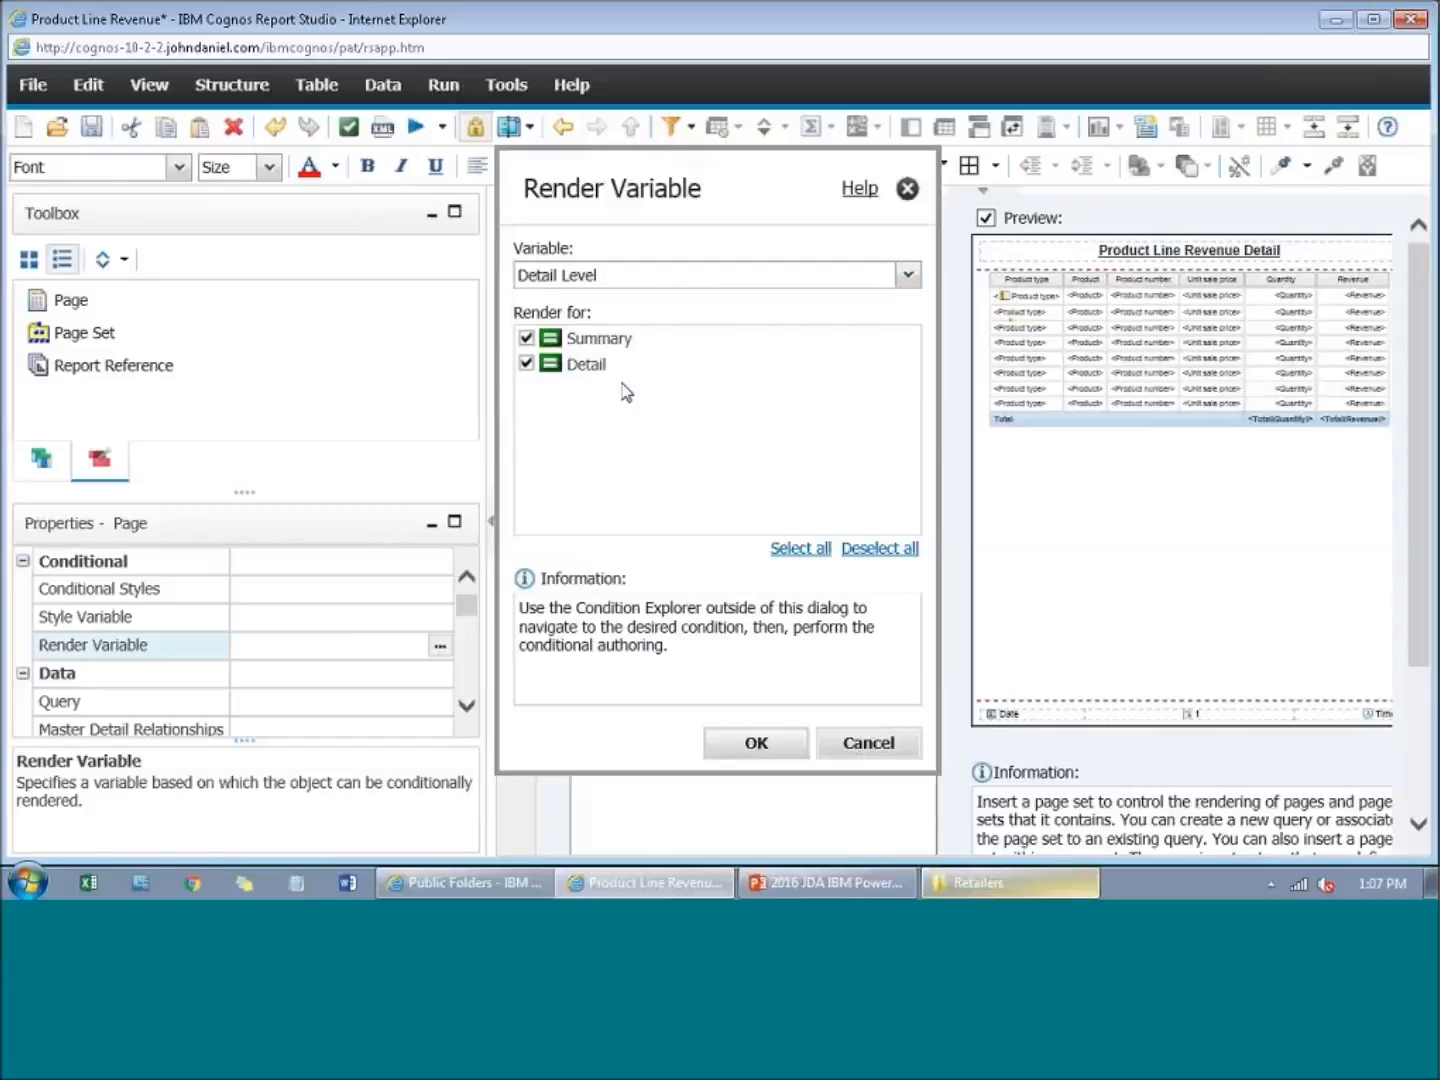
{"action": "left_click", "coordinate": [527, 338]}
{"action": "left_click", "coordinate": [767, 742]}
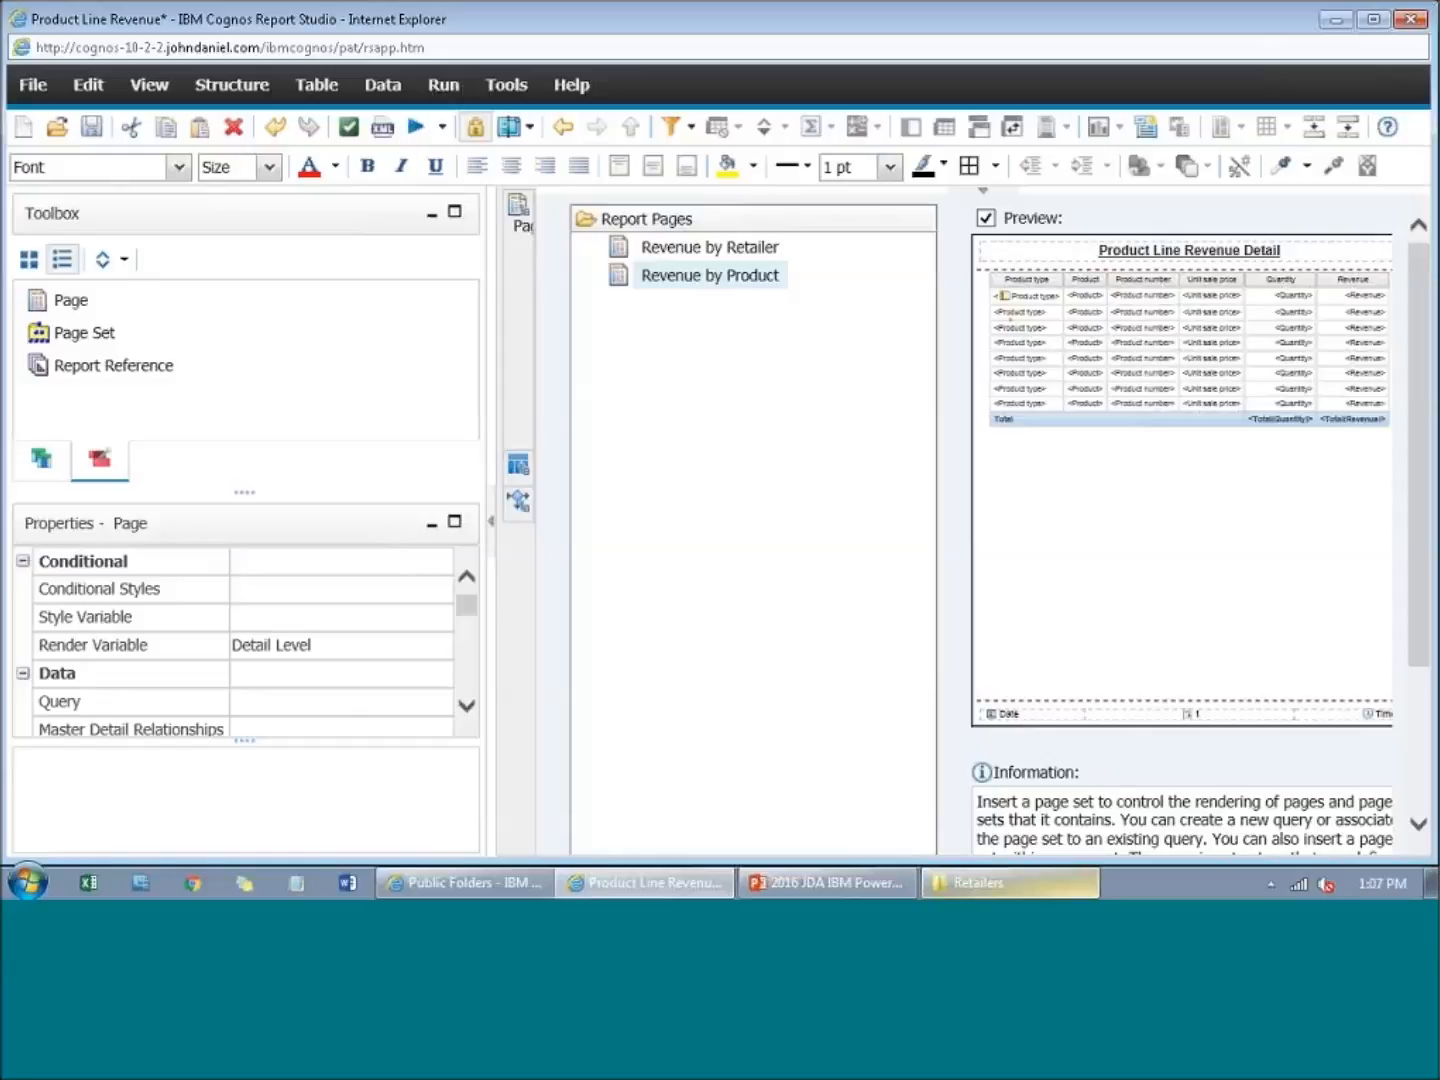
Step: Run the report for 2010 with the Summary level of detail and inspect the last page of its output
{"action": "left_click", "coordinate": [417, 129]}
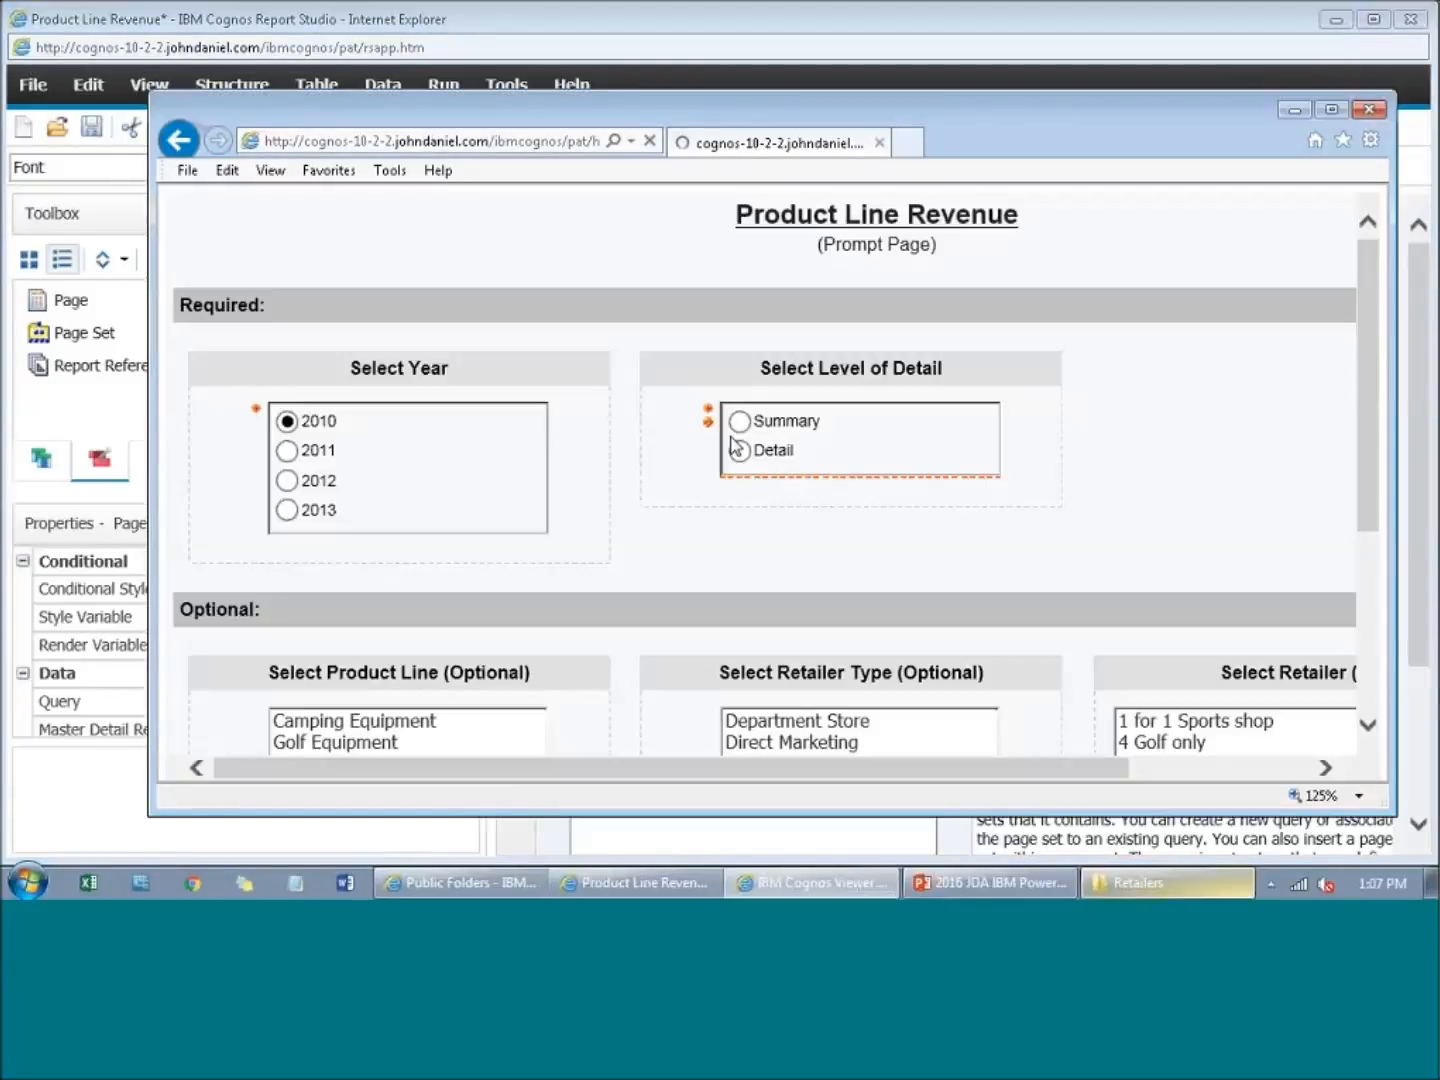
{"action": "left_click", "coordinate": [739, 423]}
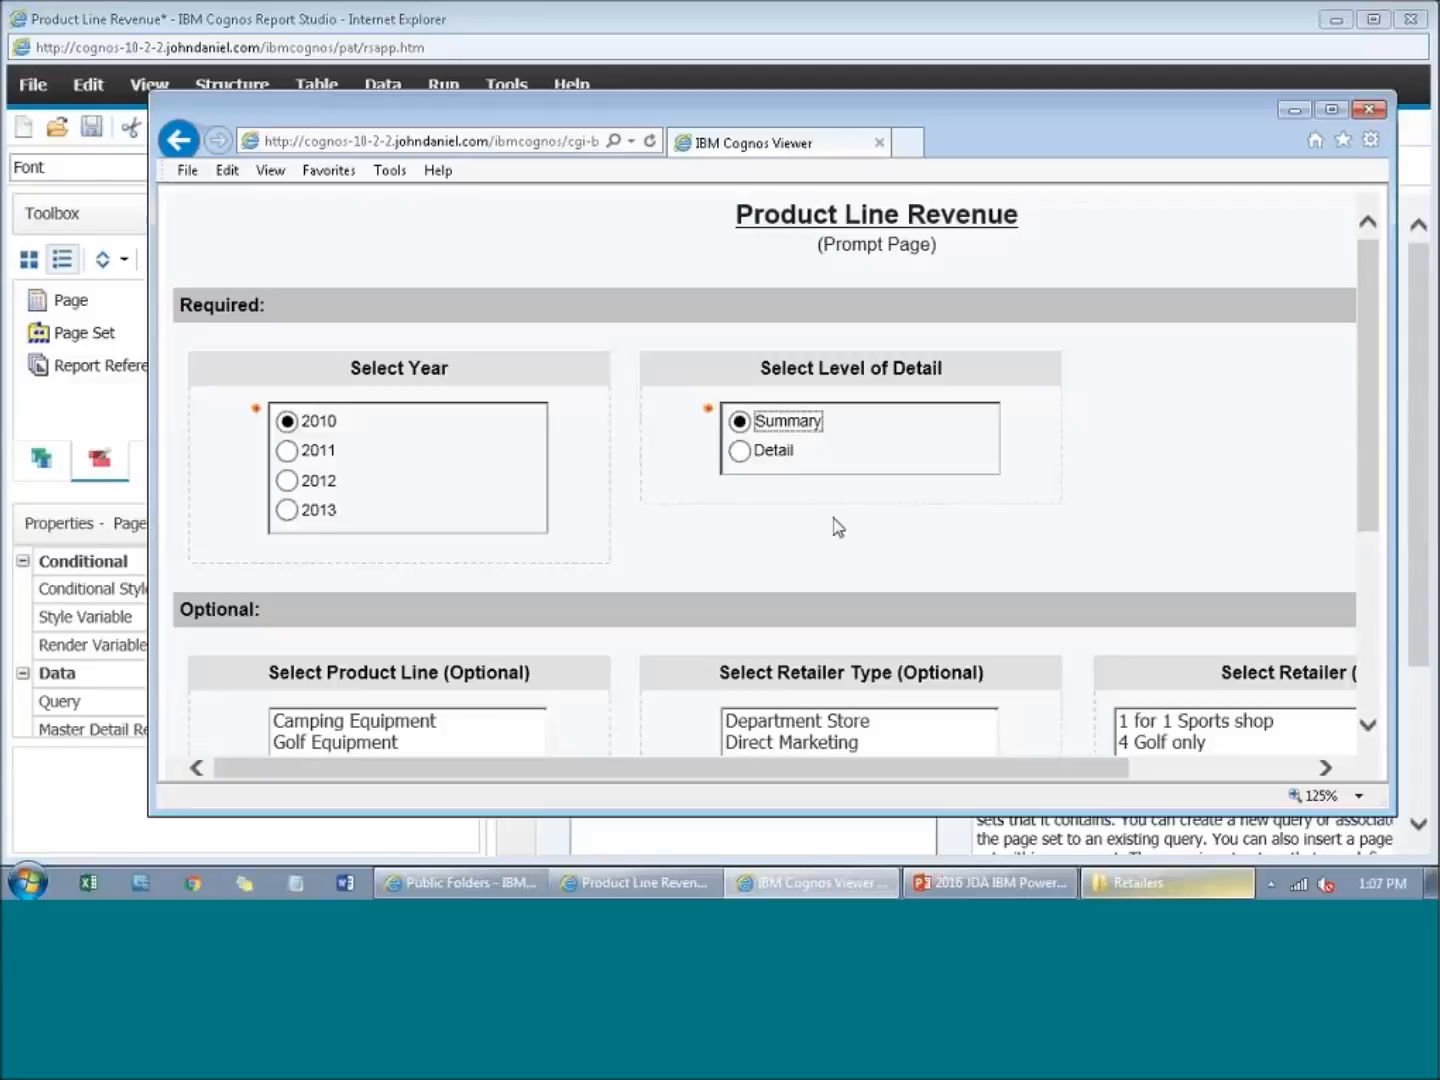
{"action": "scroll", "coordinate": [945, 544], "scroll_direction": "down", "scroll_amount": 3}
{"action": "left_click_drag", "start_coordinate": [1373, 388], "coordinate": [1372, 496]}
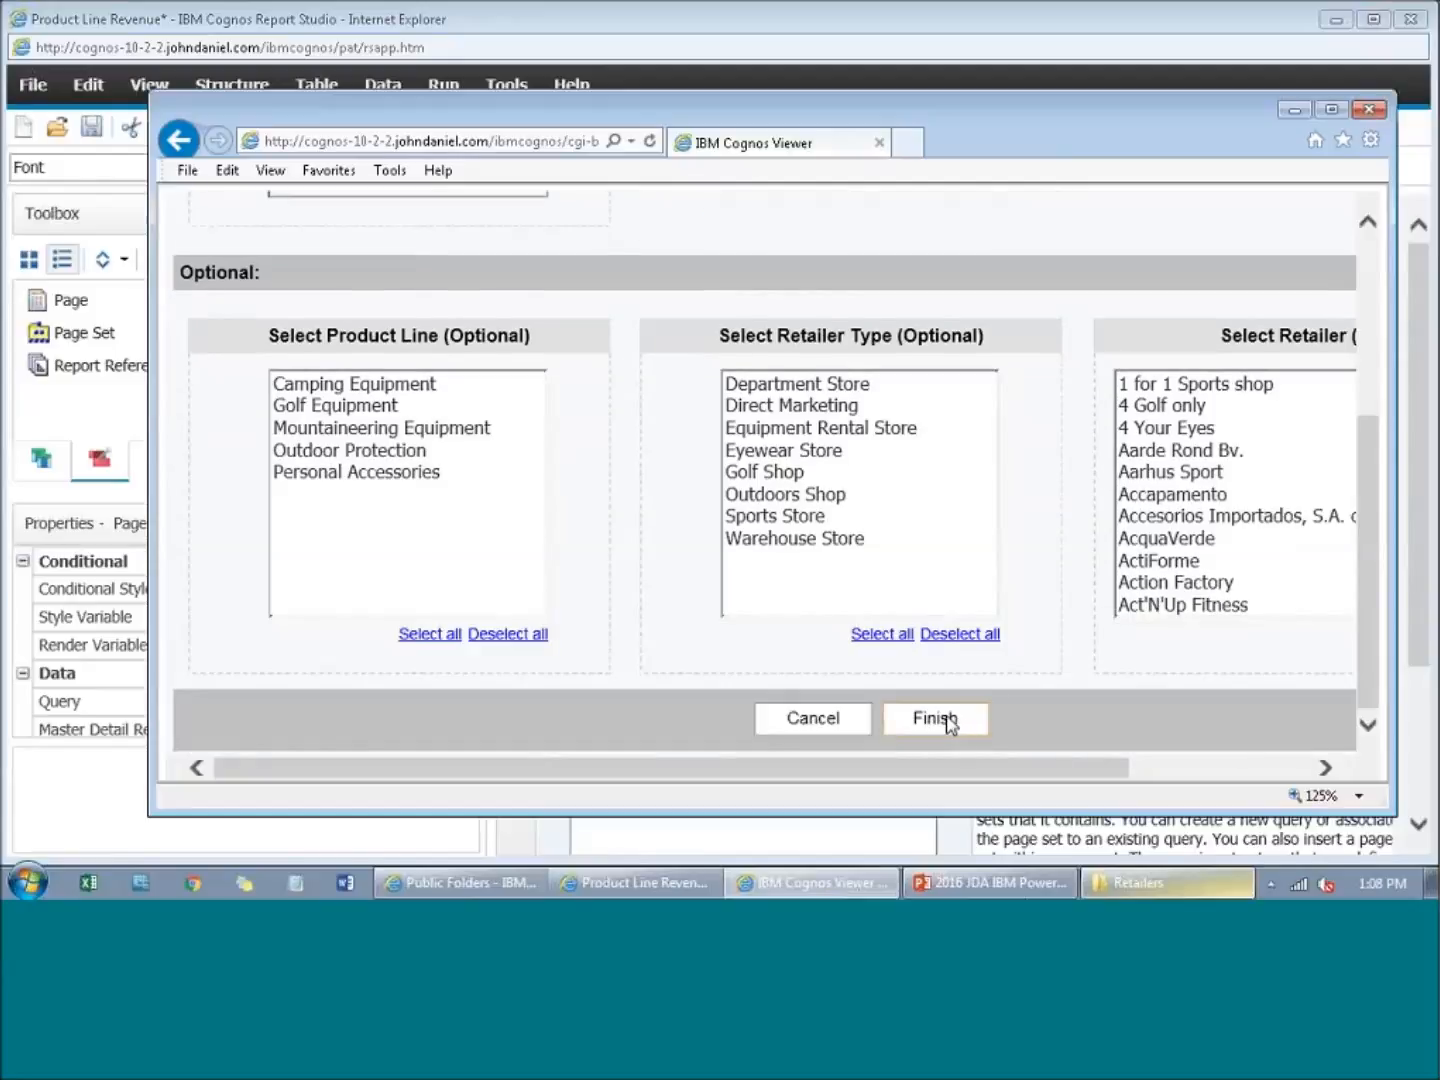
{"action": "left_click", "coordinate": [934, 718]}
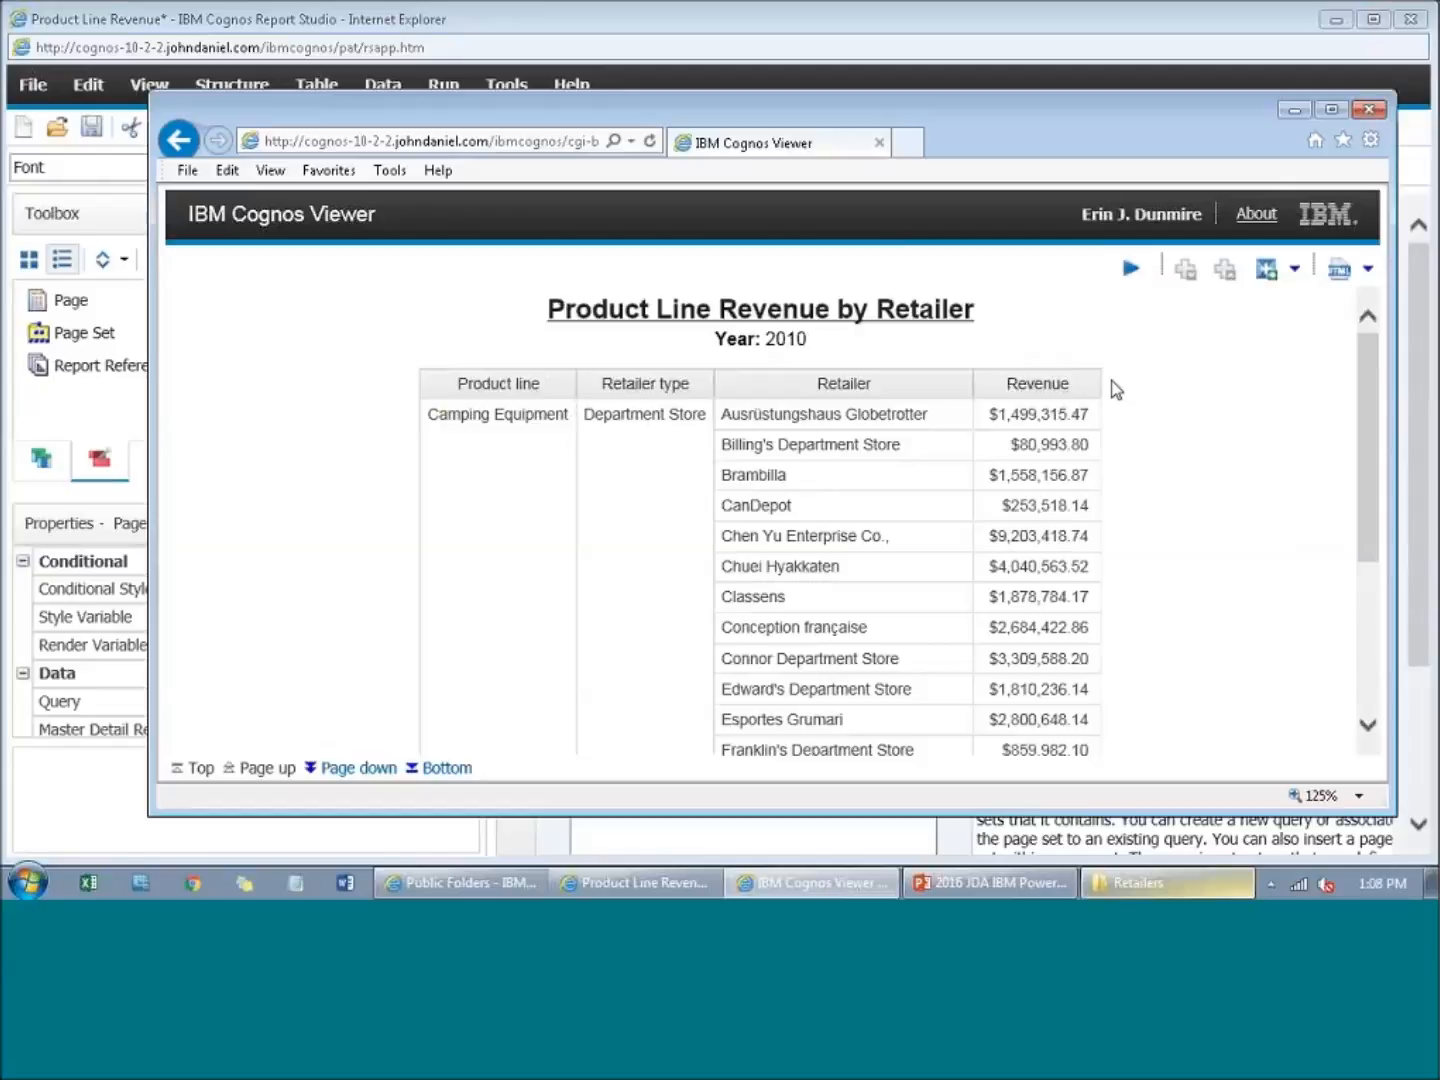
{"action": "left_click", "coordinate": [436, 769]}
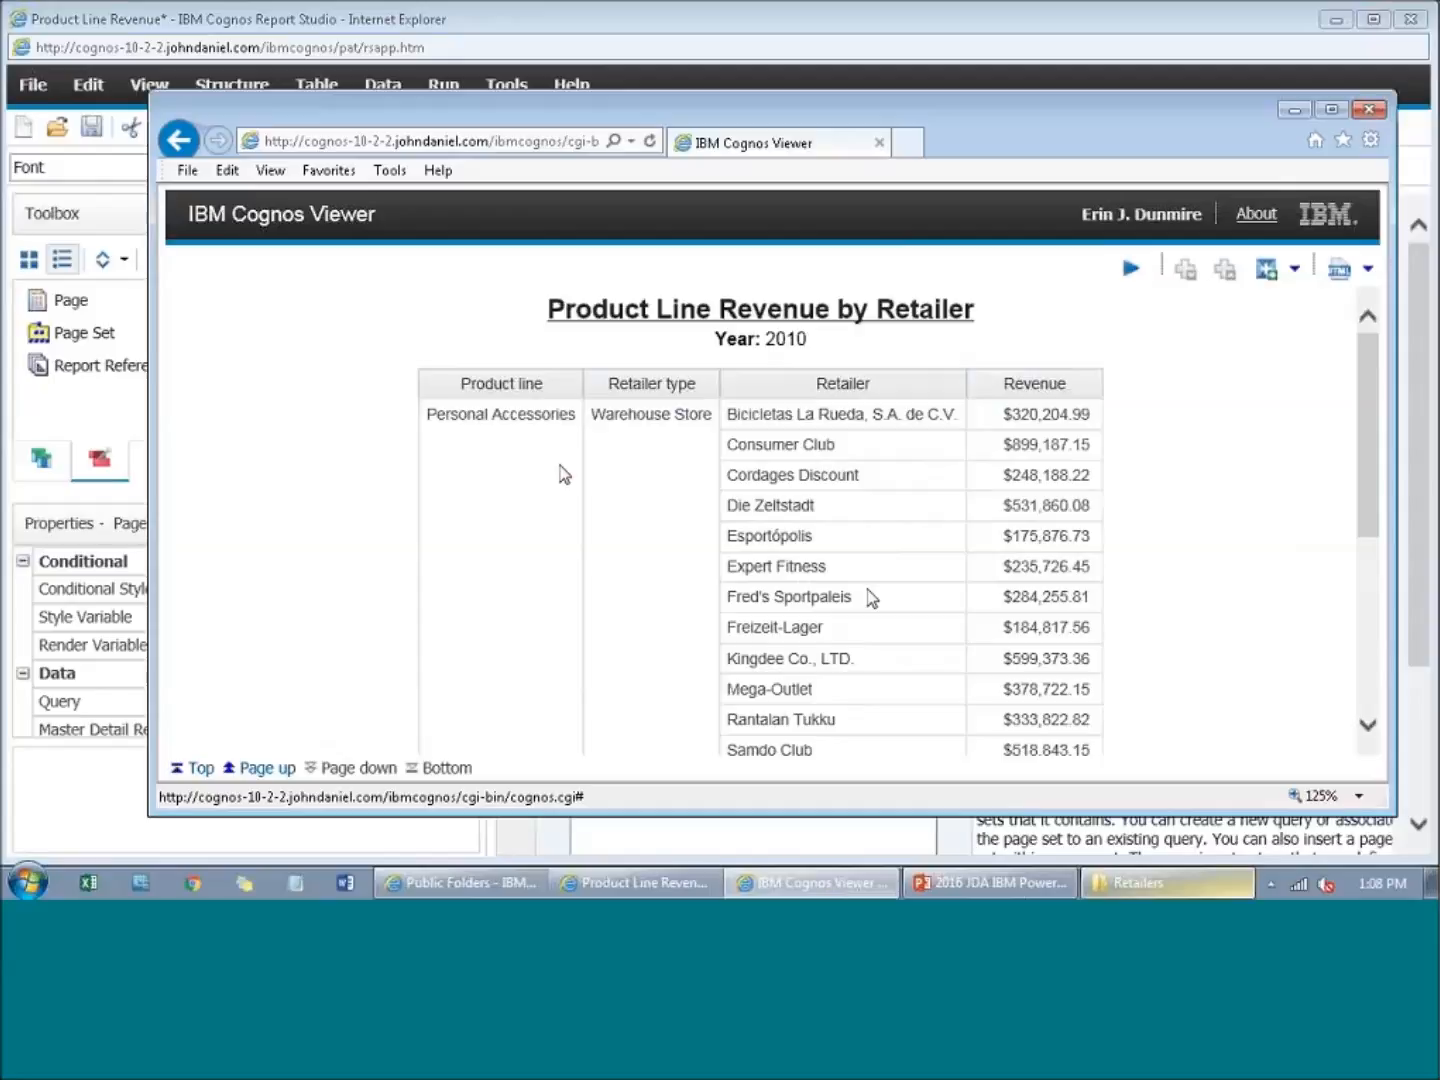
{"action": "scroll", "coordinate": [900, 454], "scroll_direction": "down", "scroll_amount": 3}
{"action": "scroll", "coordinate": [902, 464], "scroll_direction": "up", "scroll_amount": 3}
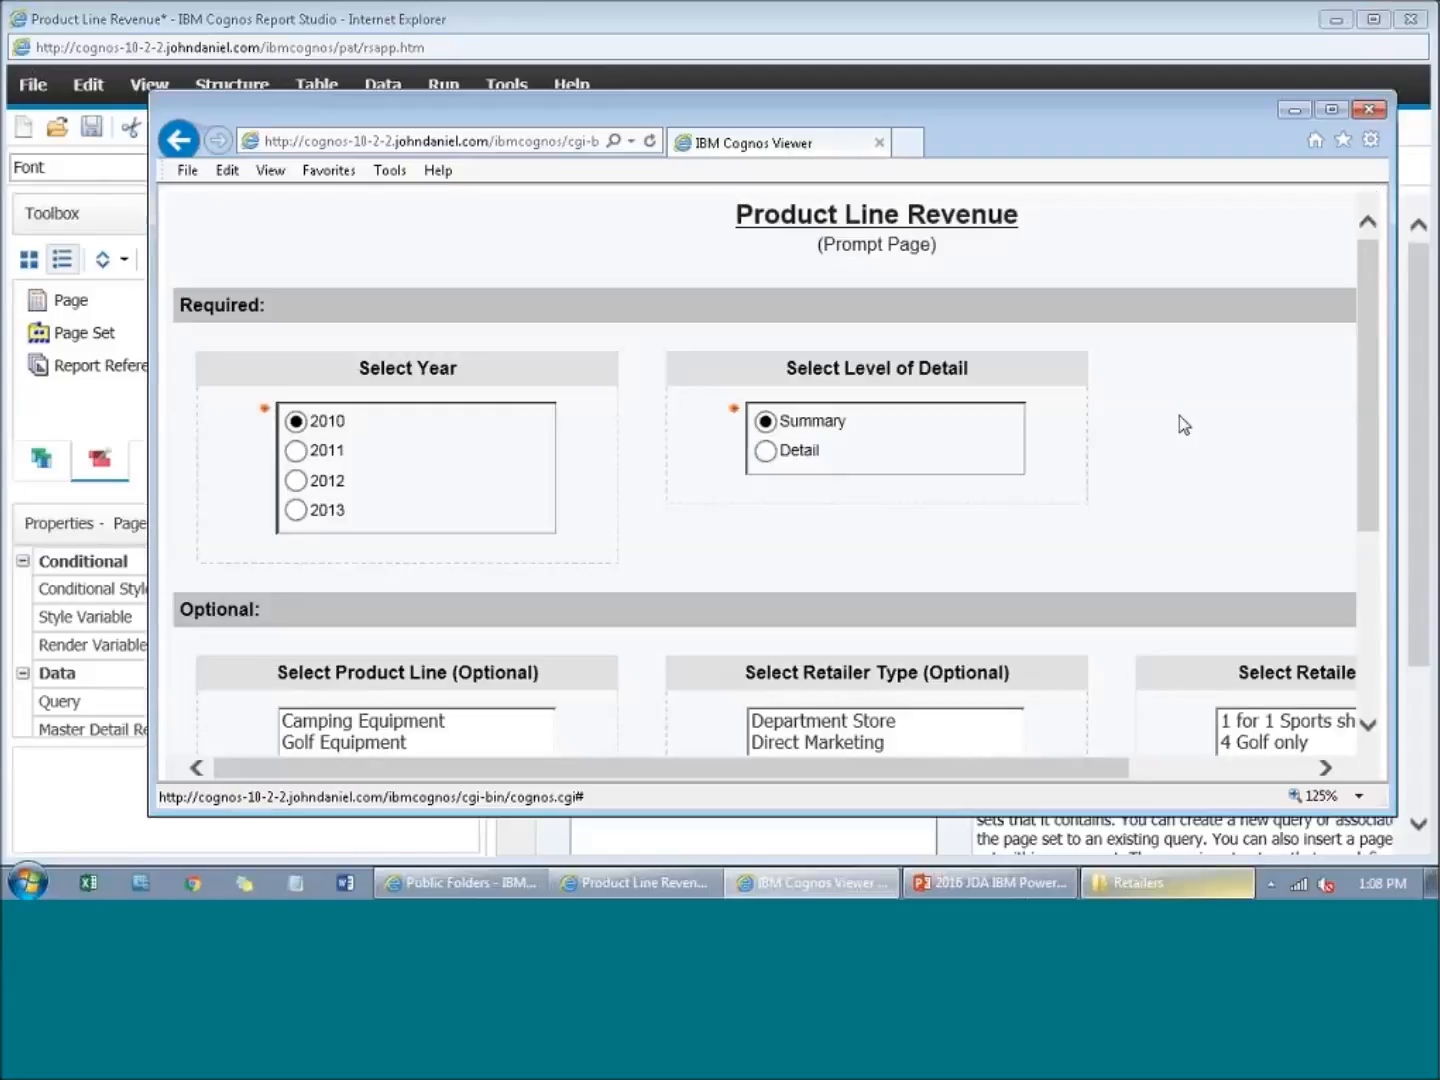
Step: Run the report with the Detail level of detail, examine the product output and close the viewer
{"action": "left_click", "coordinate": [770, 452]}
{"action": "scroll", "coordinate": [770, 456], "scroll_direction": "down", "scroll_amount": 3}
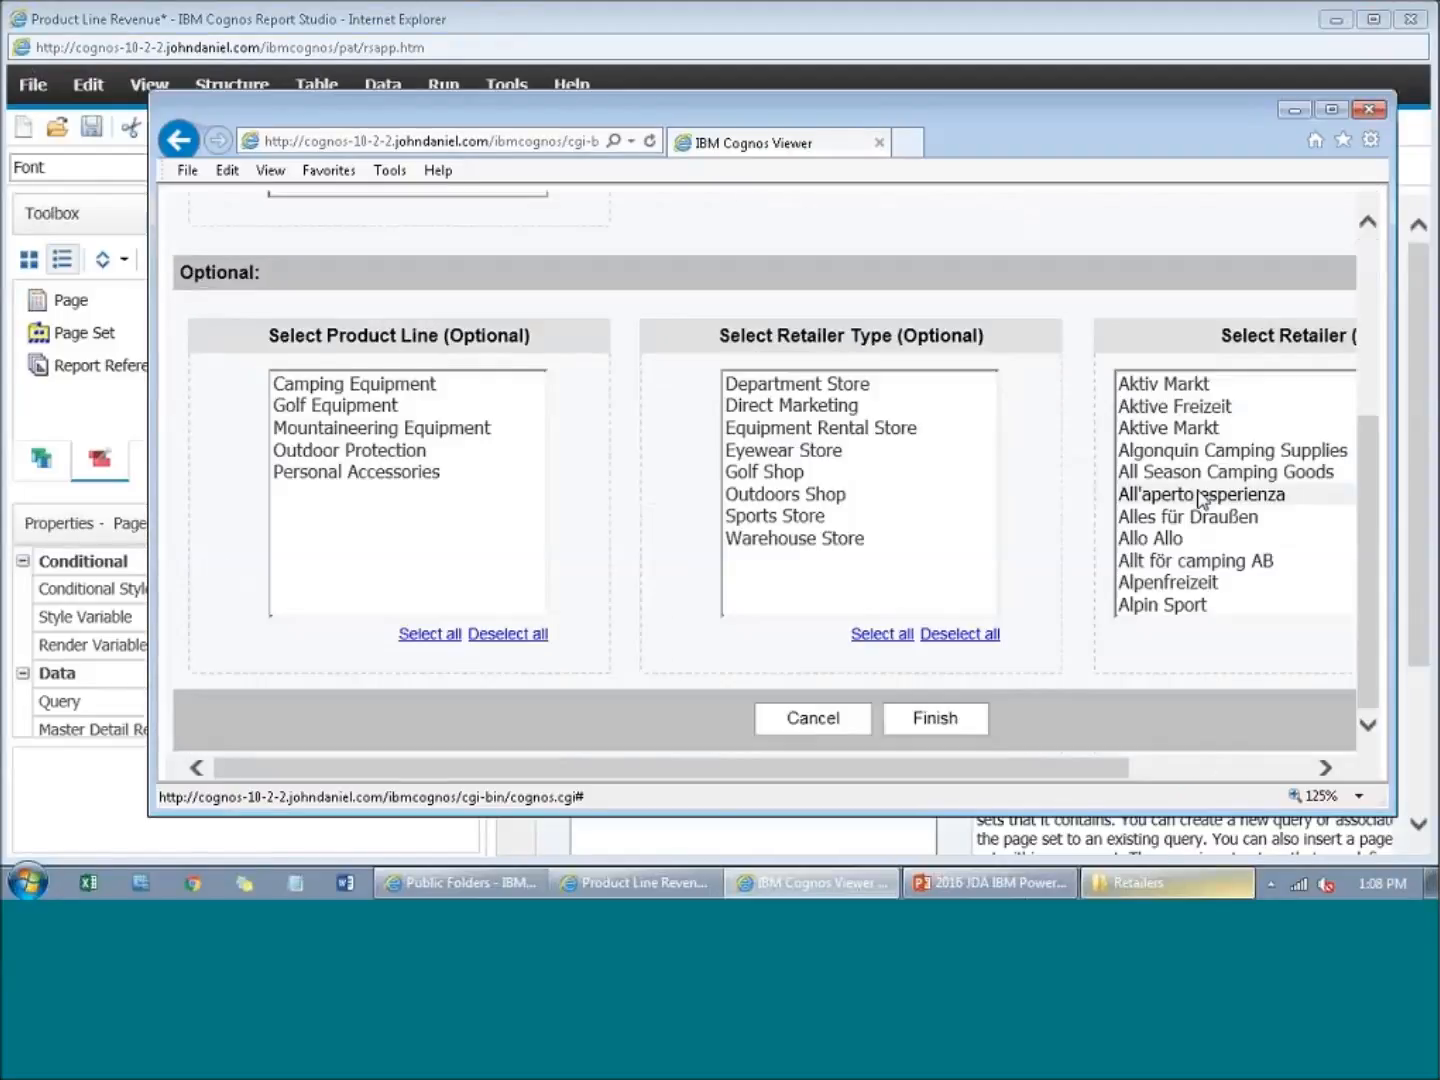
{"action": "left_click", "coordinate": [928, 723]}
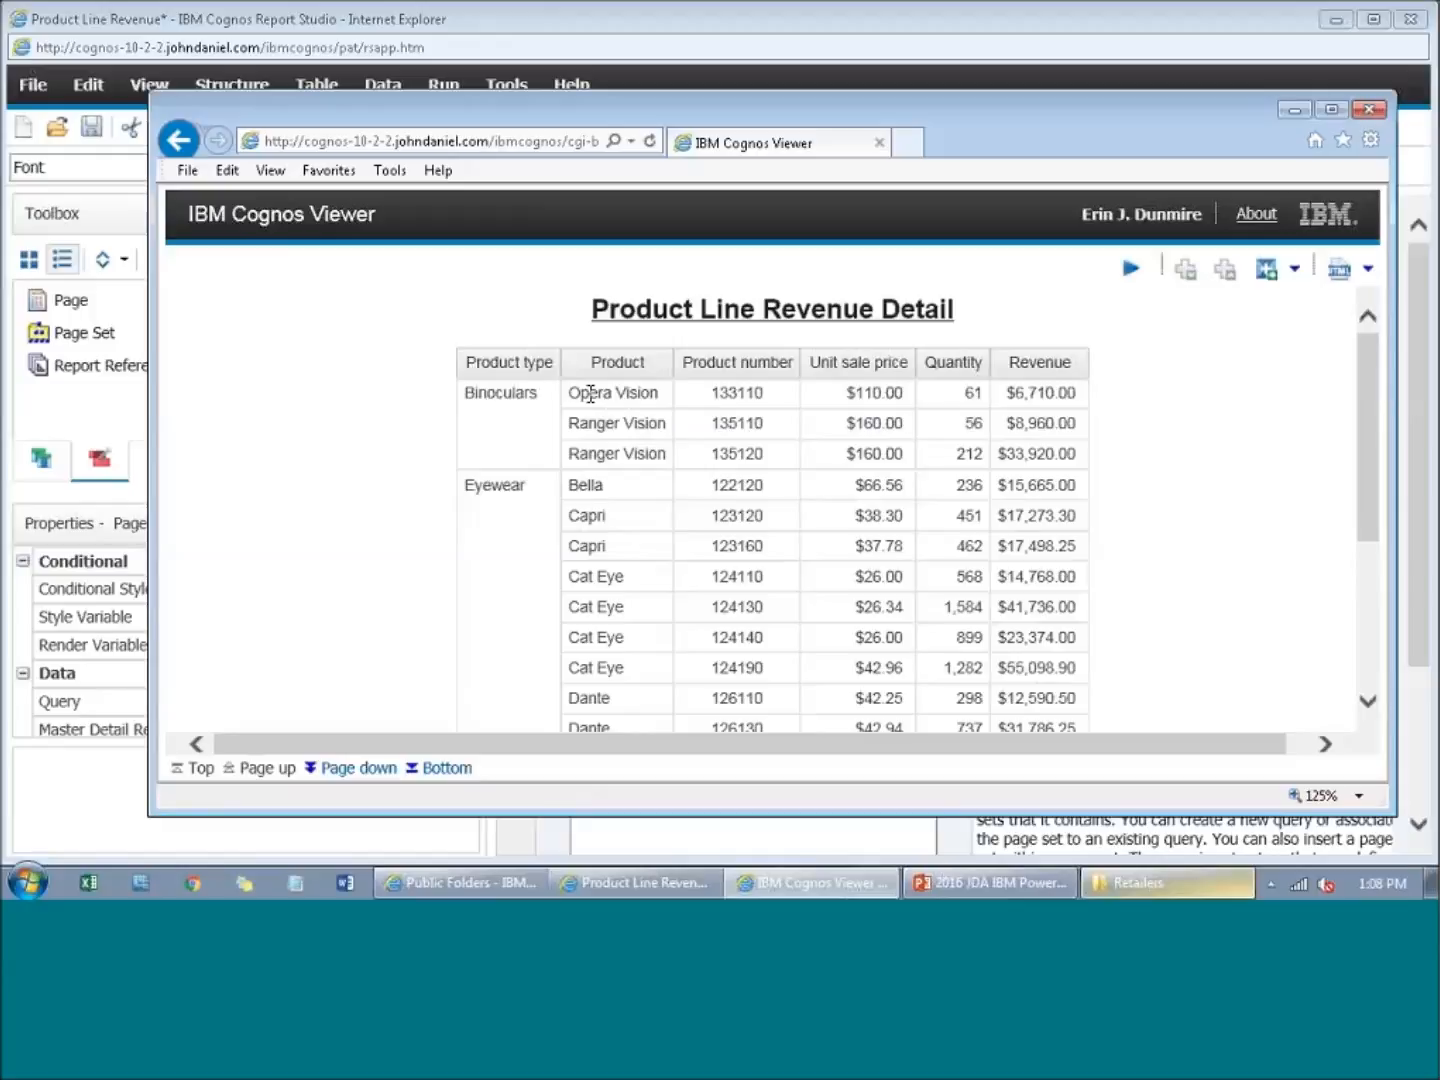
{"action": "scroll", "coordinate": [1134, 424], "scroll_direction": "down", "scroll_amount": 5}
{"action": "scroll", "coordinate": [1134, 423], "scroll_direction": "up", "scroll_amount": 5}
{"action": "left_click", "coordinate": [1366, 113]}
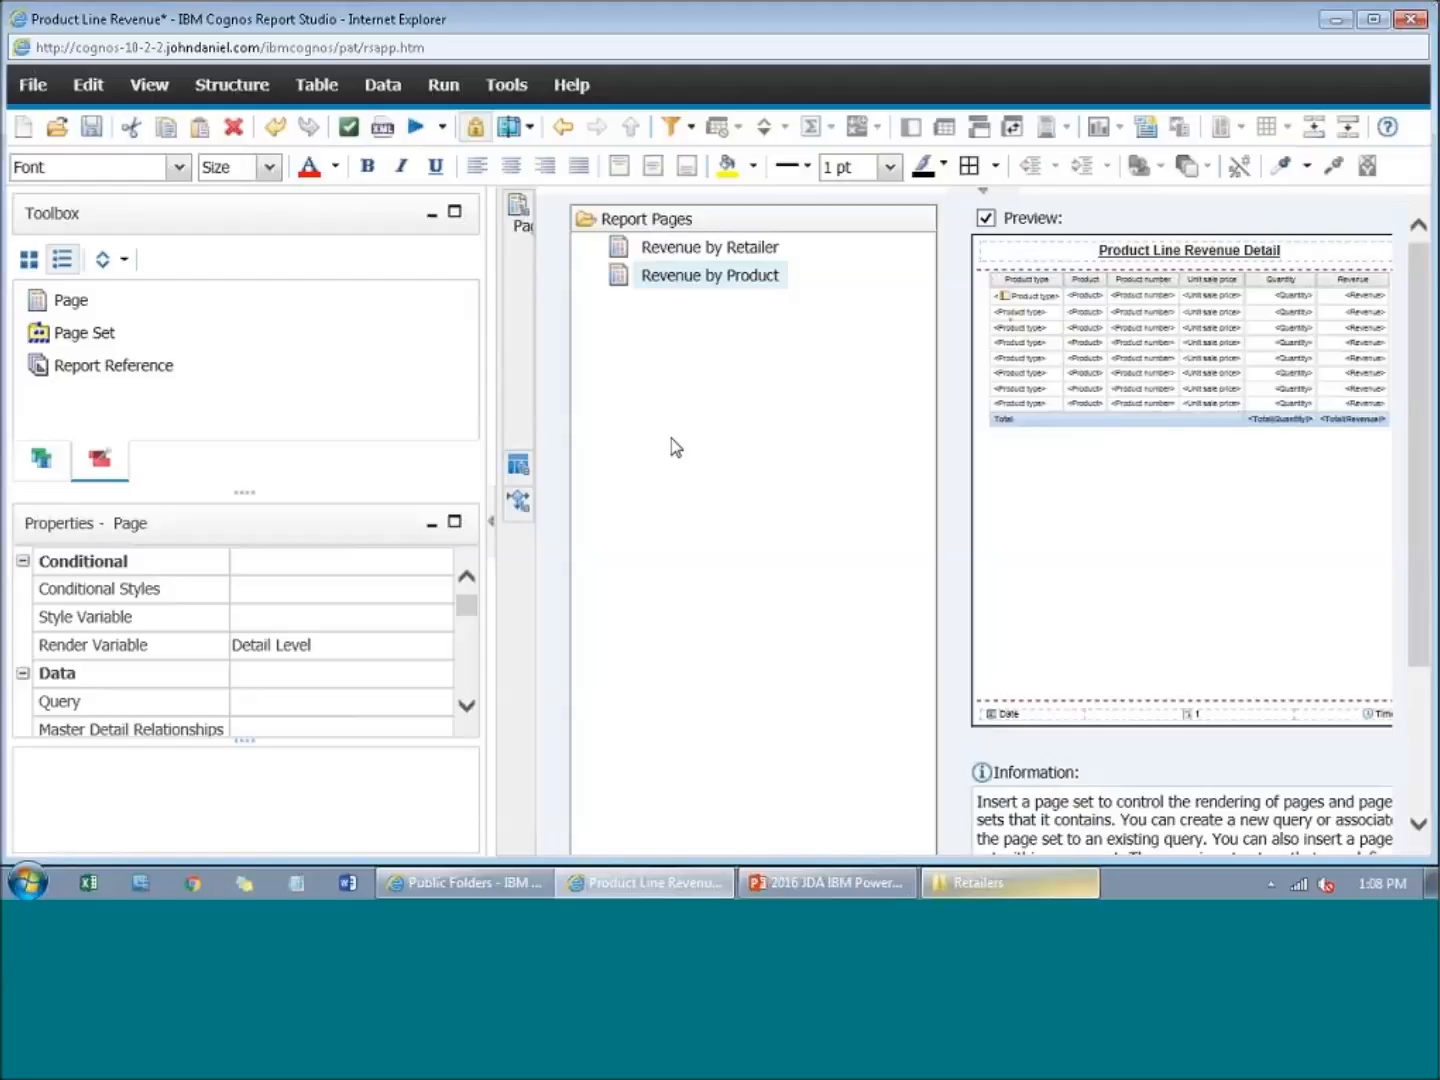
Step: Open the Revenue by Retailer page and select the Drill-Through Definitions property of the Retailer list column body
{"action": "left_click", "coordinate": [520, 224]}
{"action": "left_click", "coordinate": [698, 287]}
{"action": "double_click", "coordinate": [698, 286]}
{"action": "left_click", "coordinate": [1041, 471]}
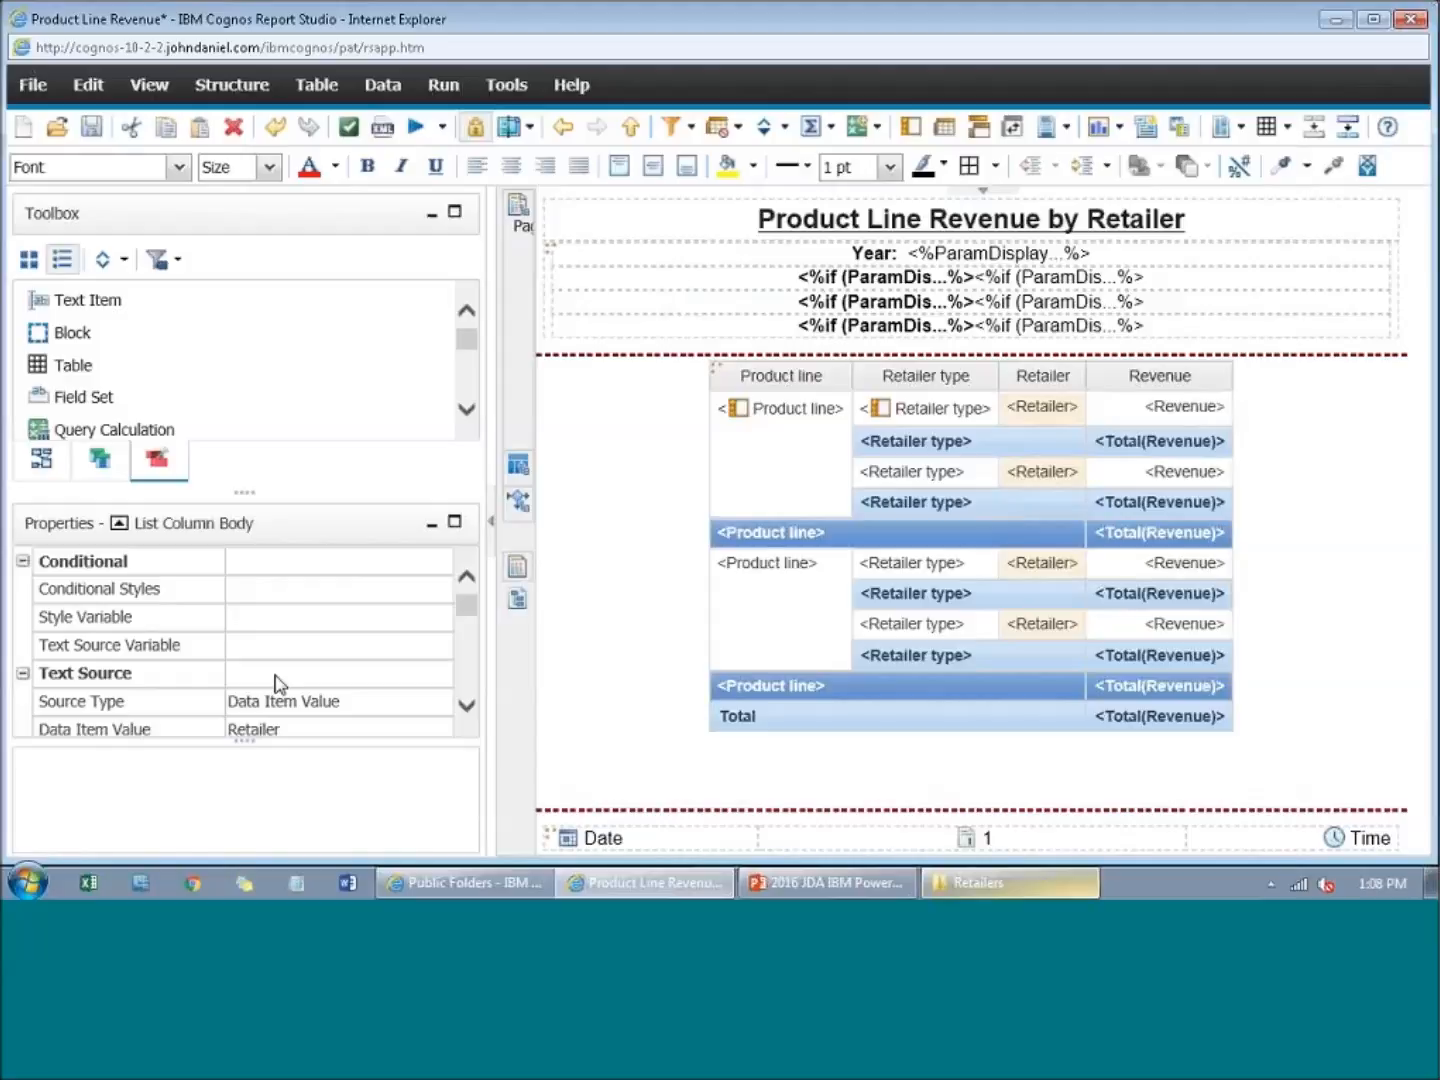
{"action": "scroll", "coordinate": [327, 661], "scroll_direction": "down", "scroll_amount": 4}
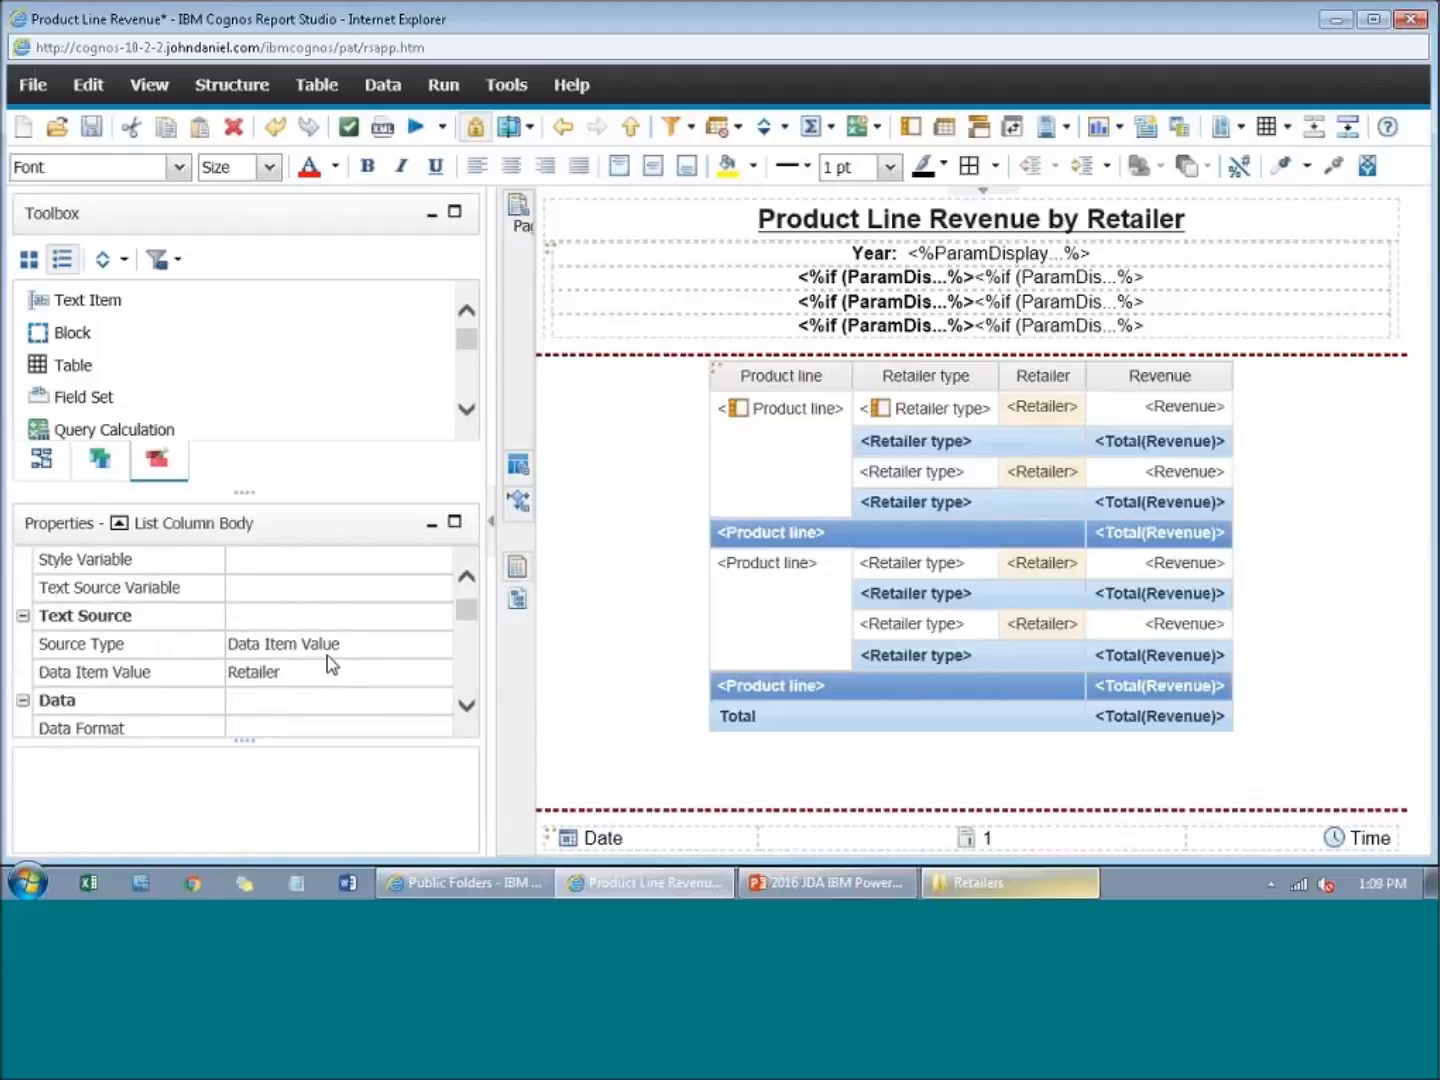
{"action": "left_click", "coordinate": [327, 677]}
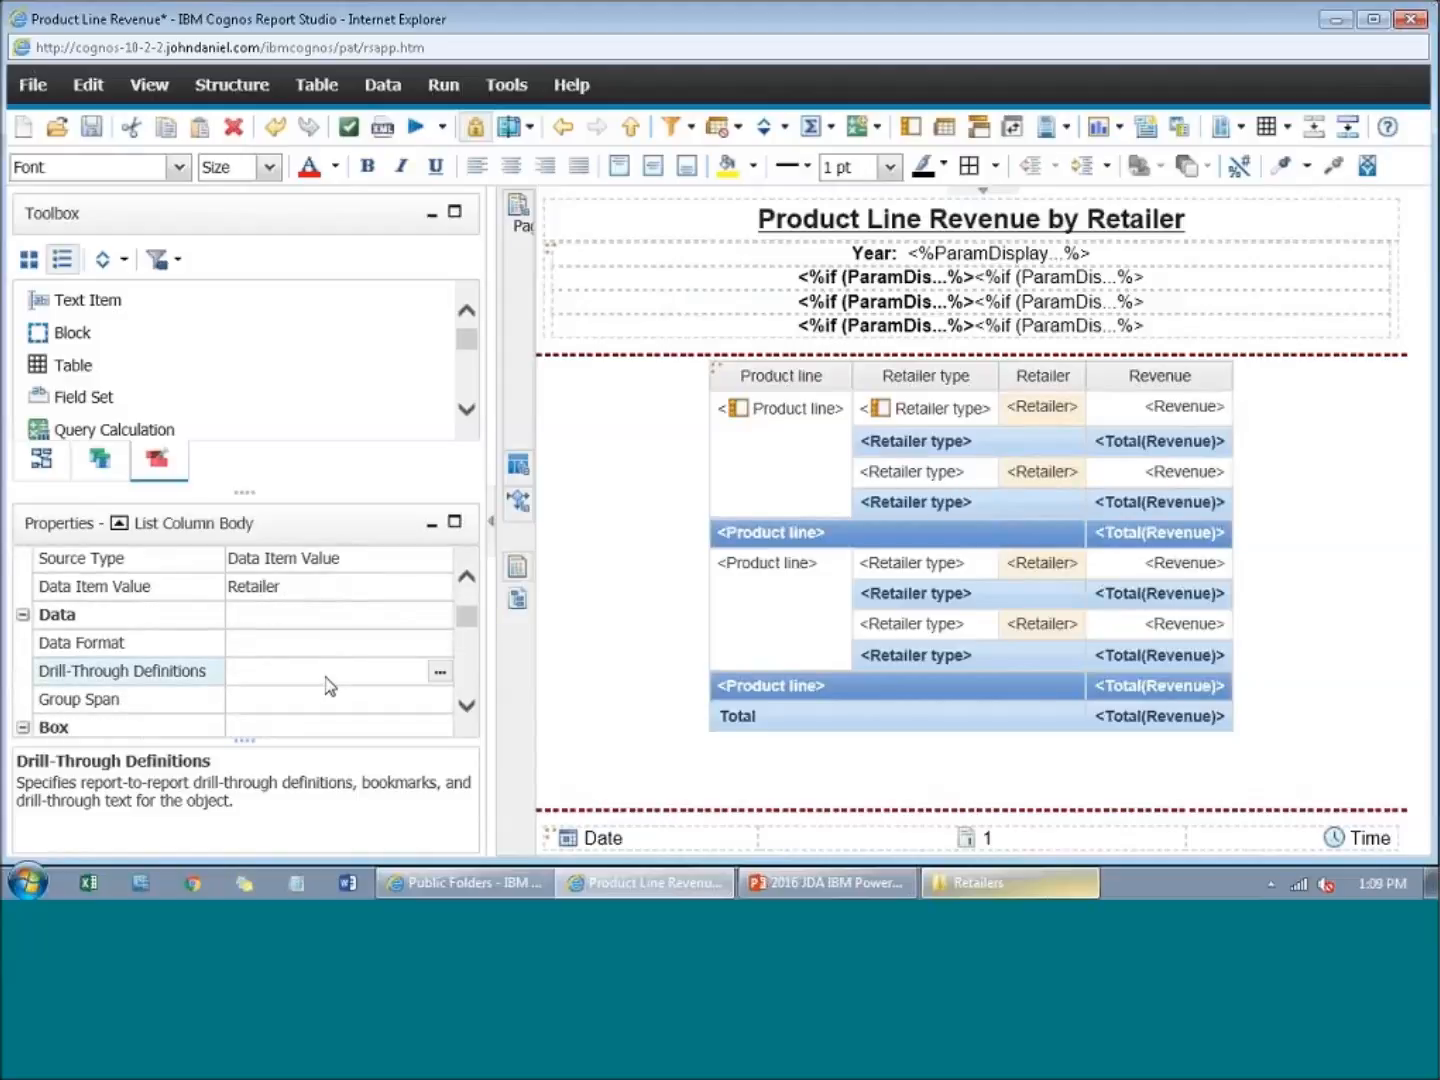
{"action": "left_click", "coordinate": [440, 672]}
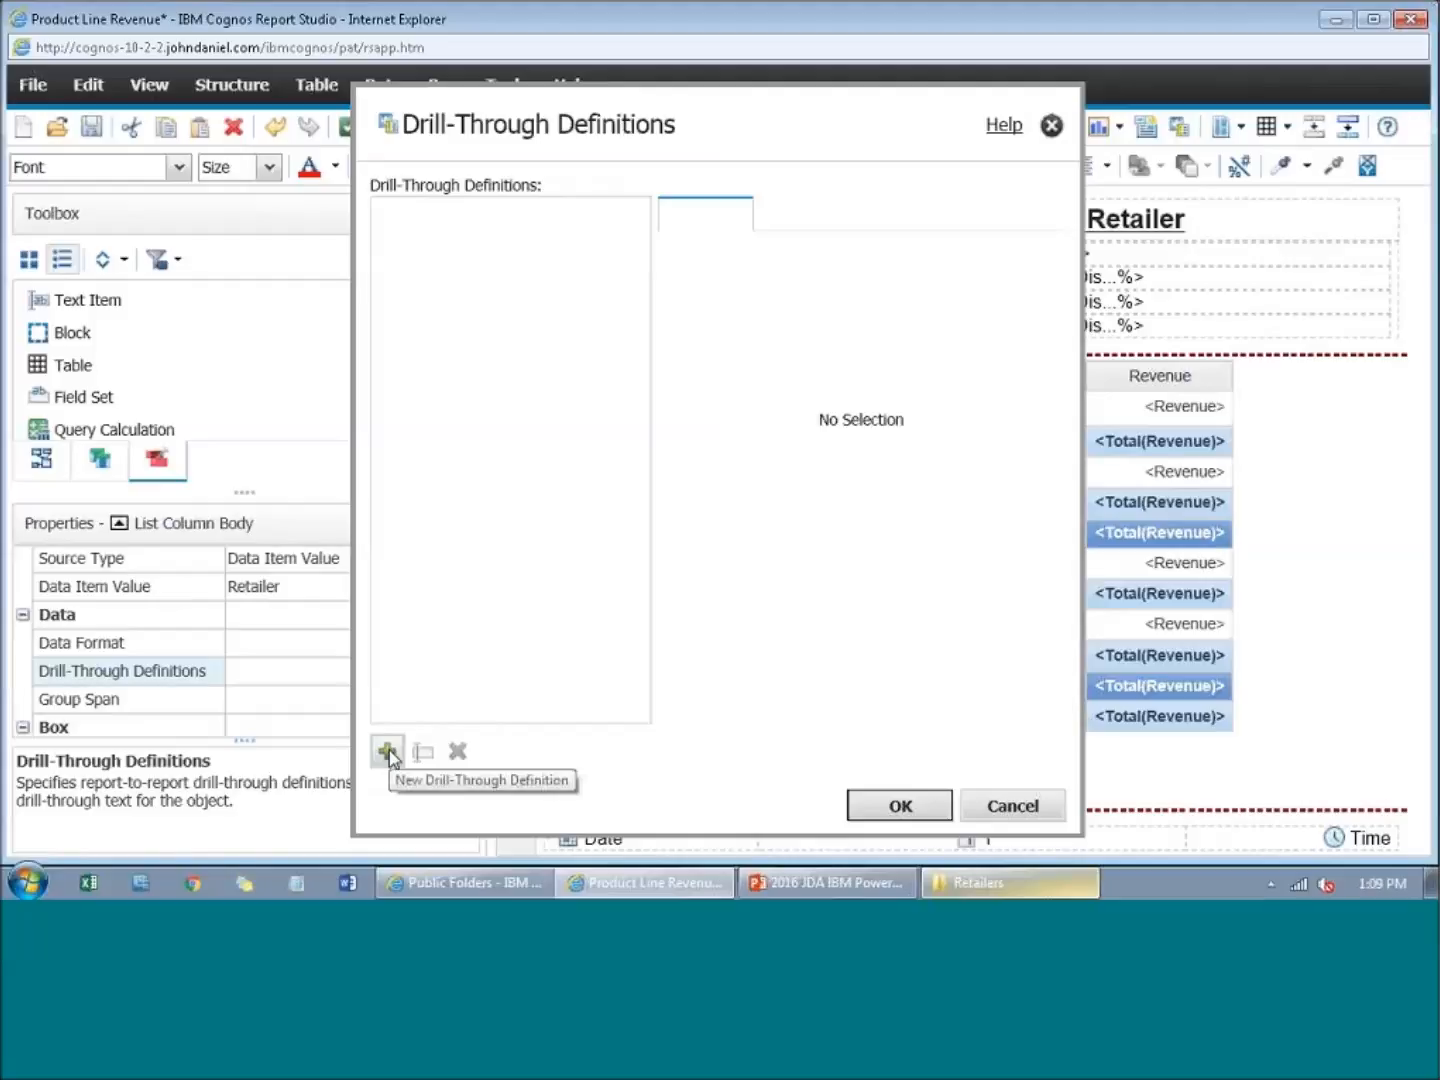
{"action": "left_click", "coordinate": [387, 752]}
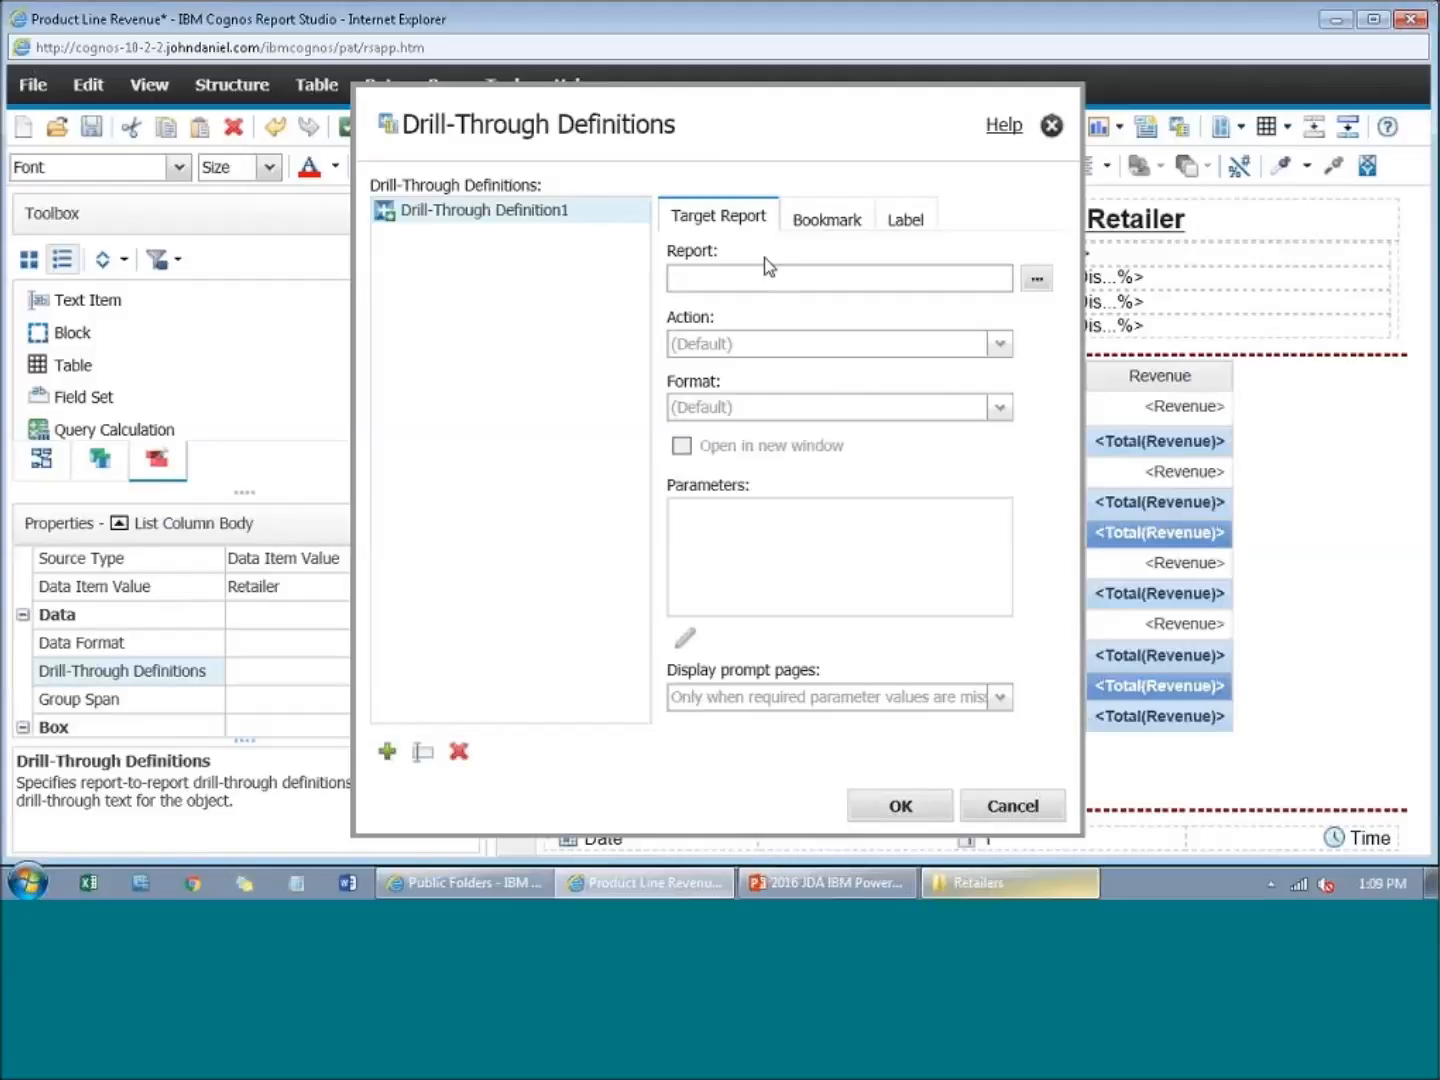
{"action": "left_click", "coordinate": [1036, 279]}
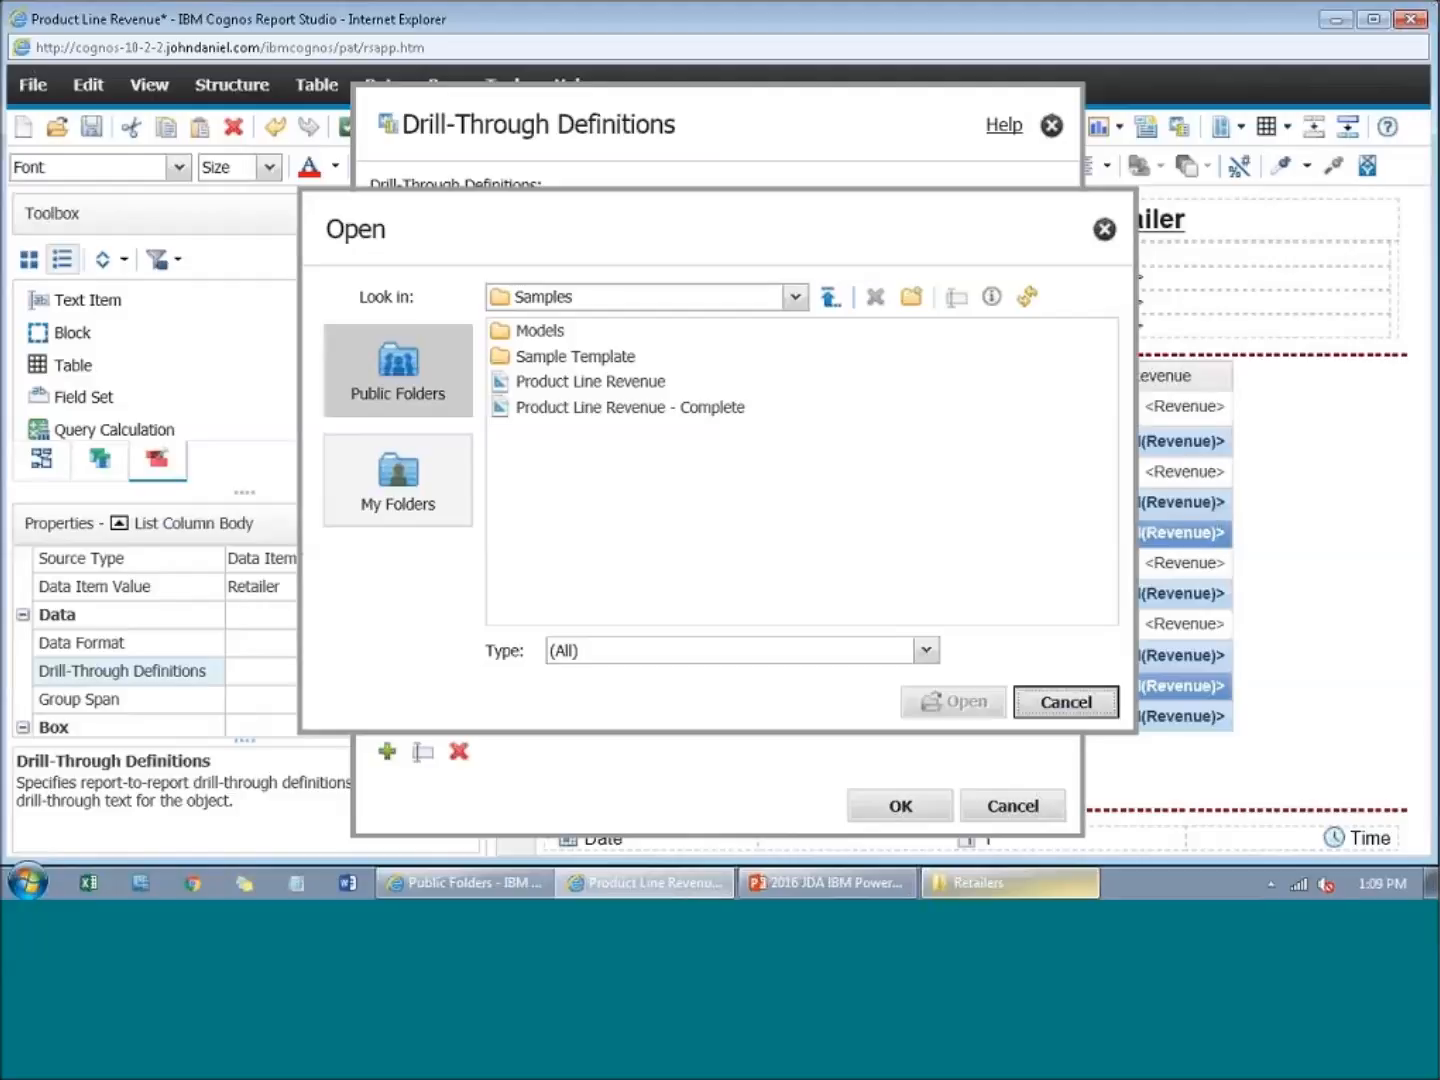
{"action": "left_click", "coordinate": [590, 383]}
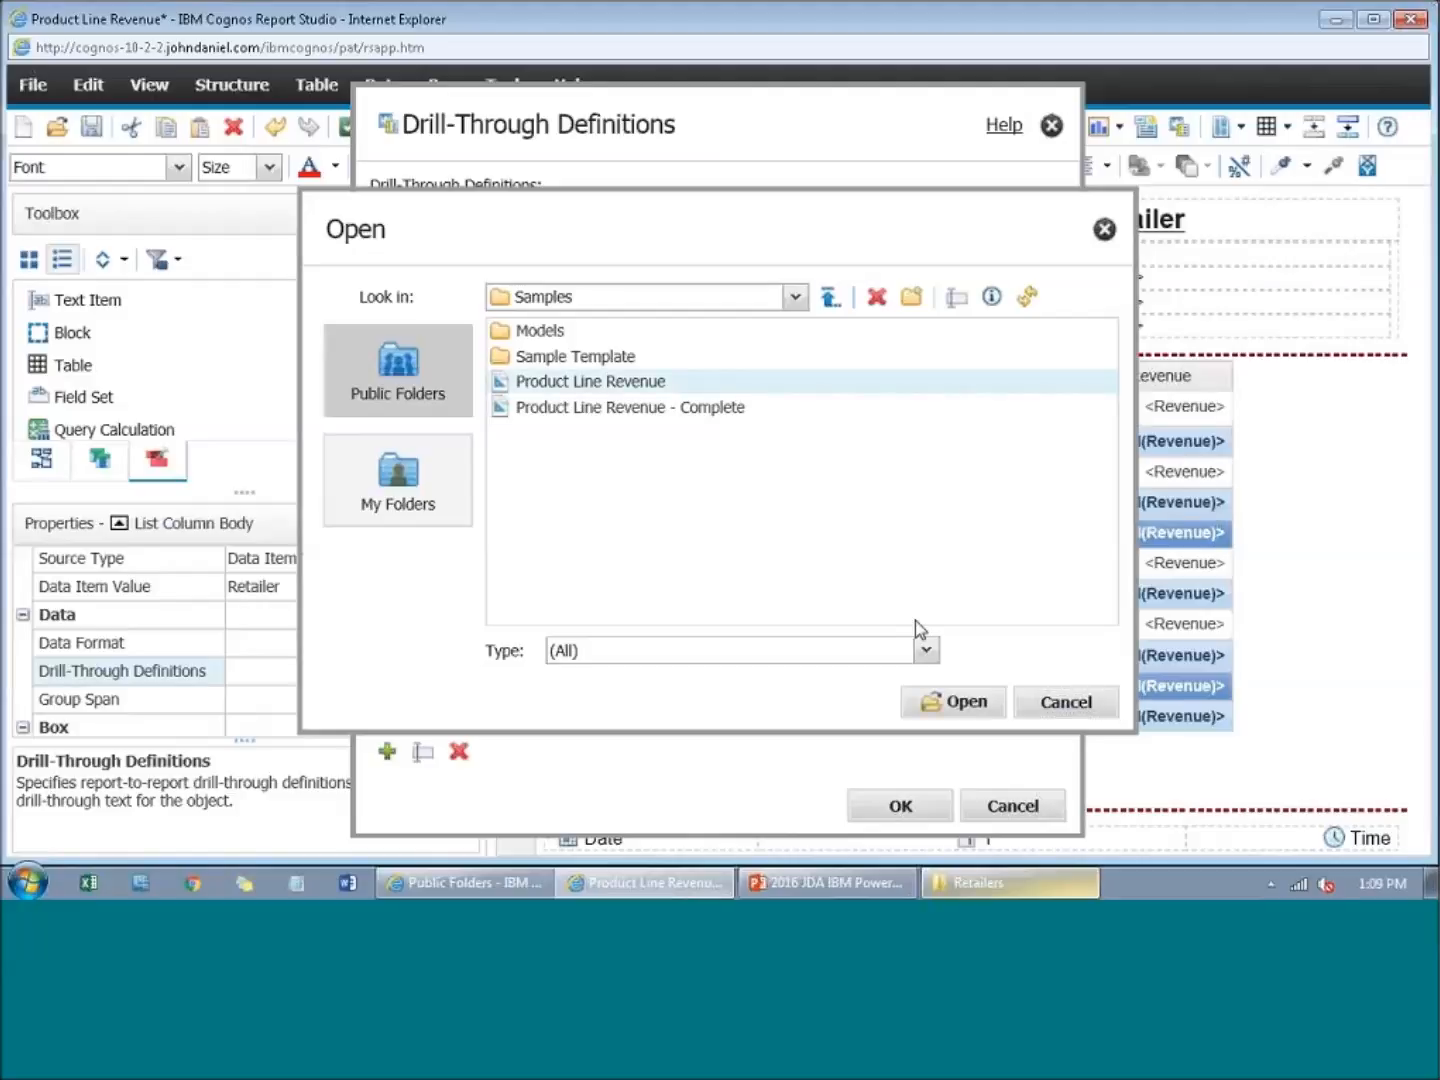
{"action": "double_click", "coordinate": [538, 386]}
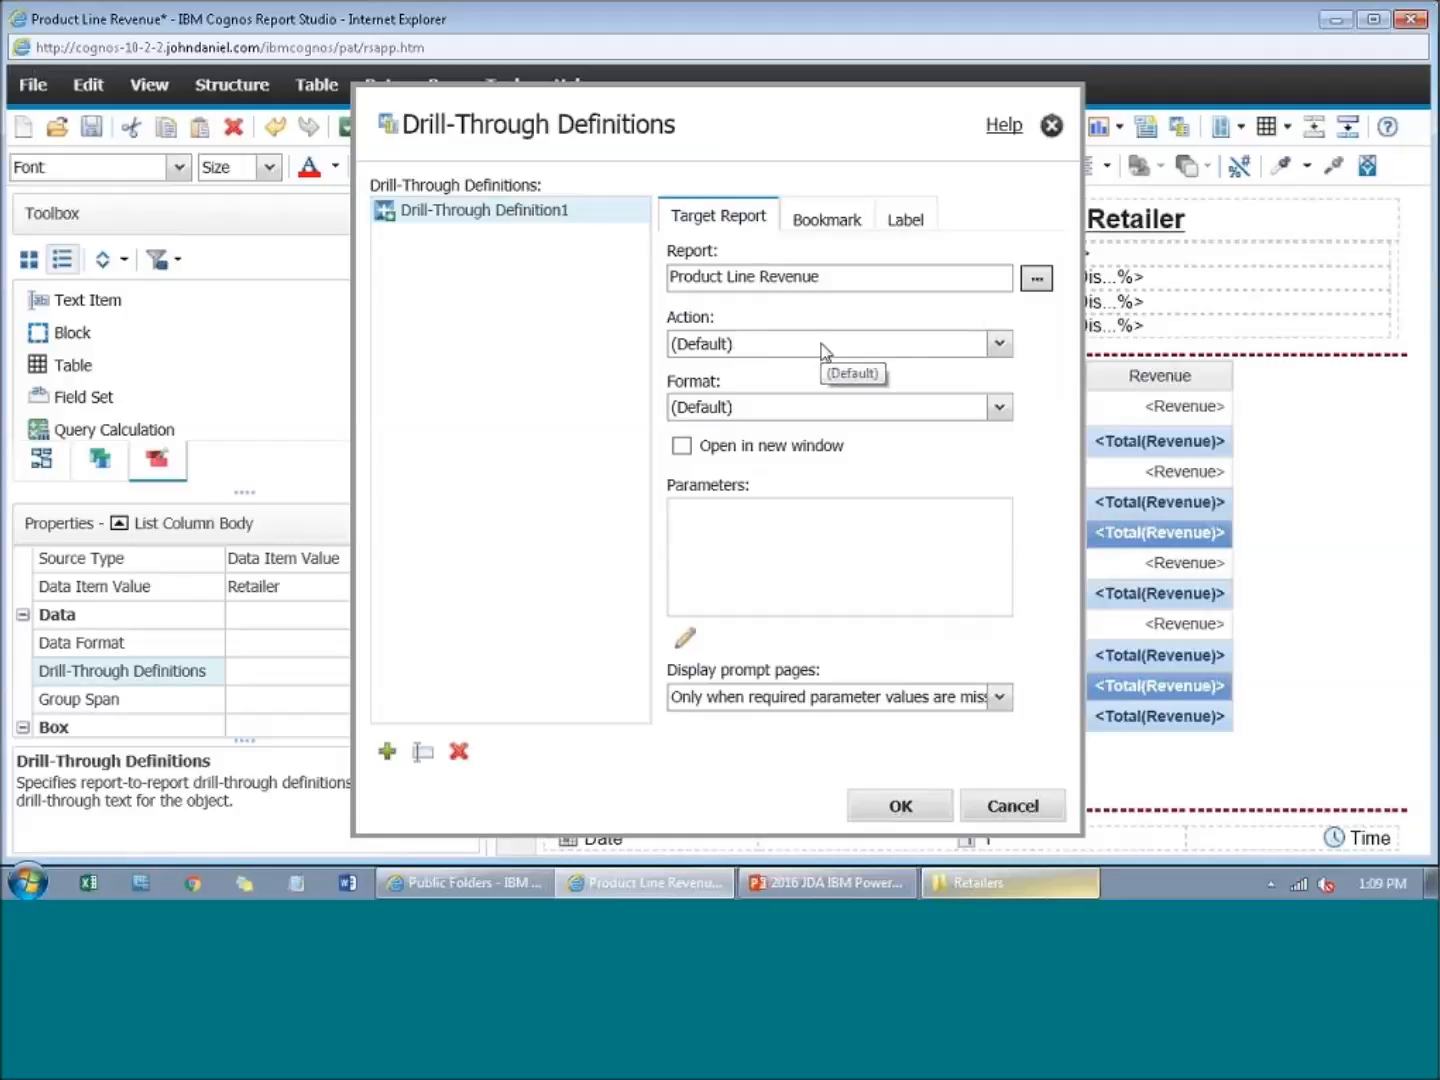
{"action": "left_click", "coordinate": [773, 450]}
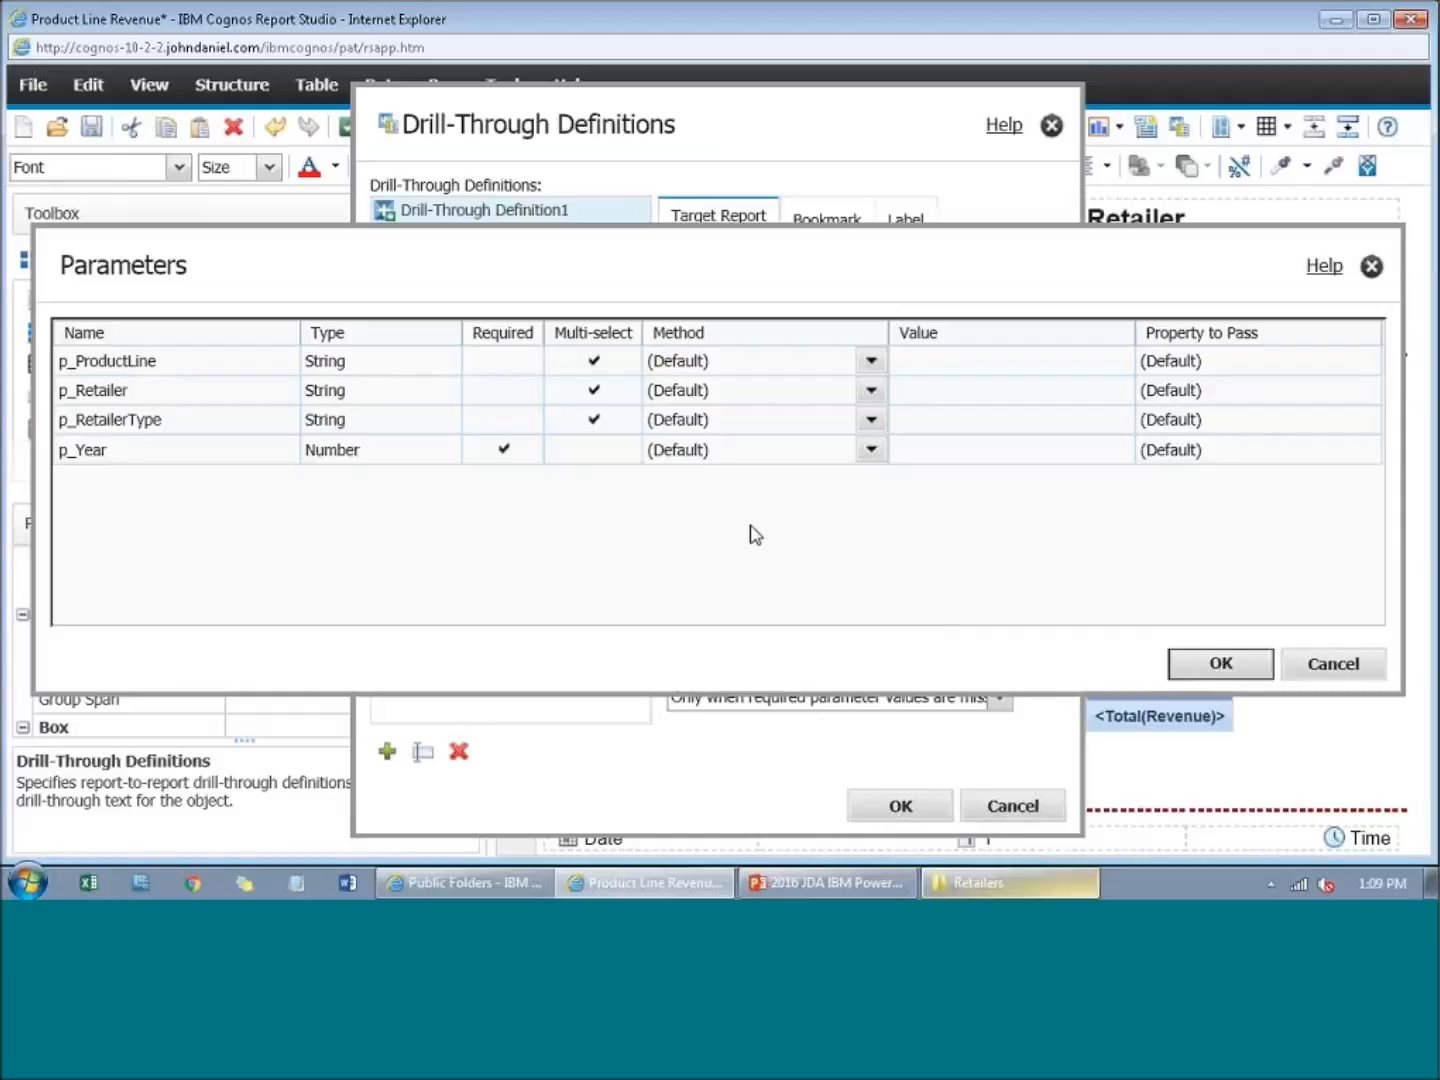
{"action": "left_click", "coordinate": [1311, 671]}
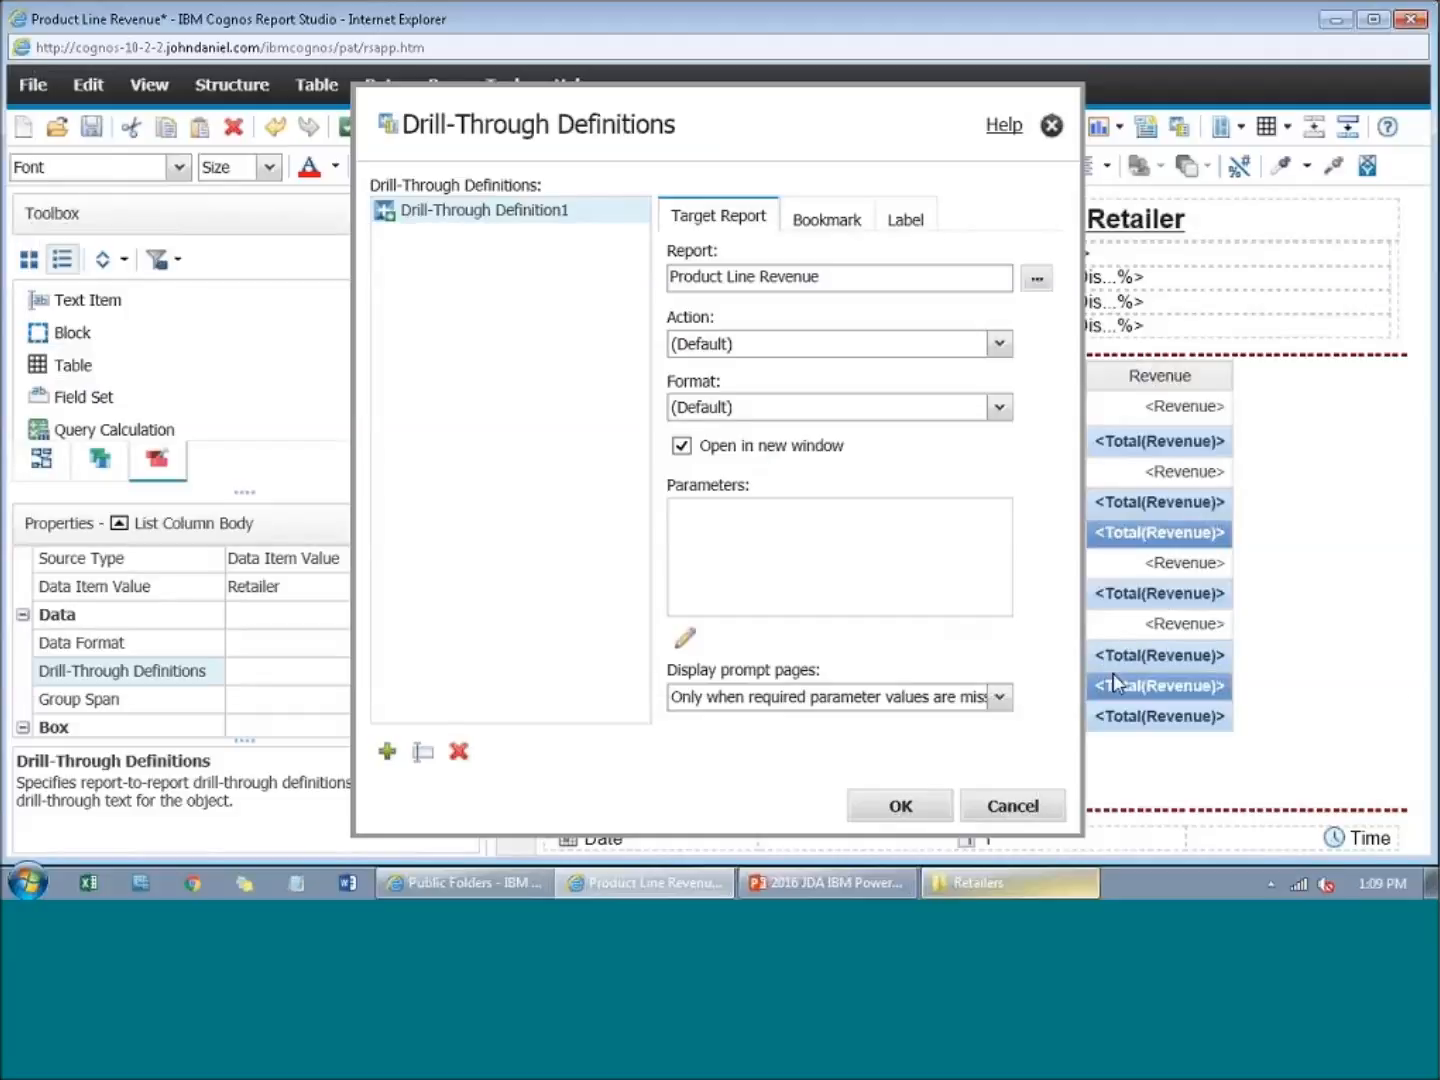
{"action": "left_click", "coordinate": [1015, 806]}
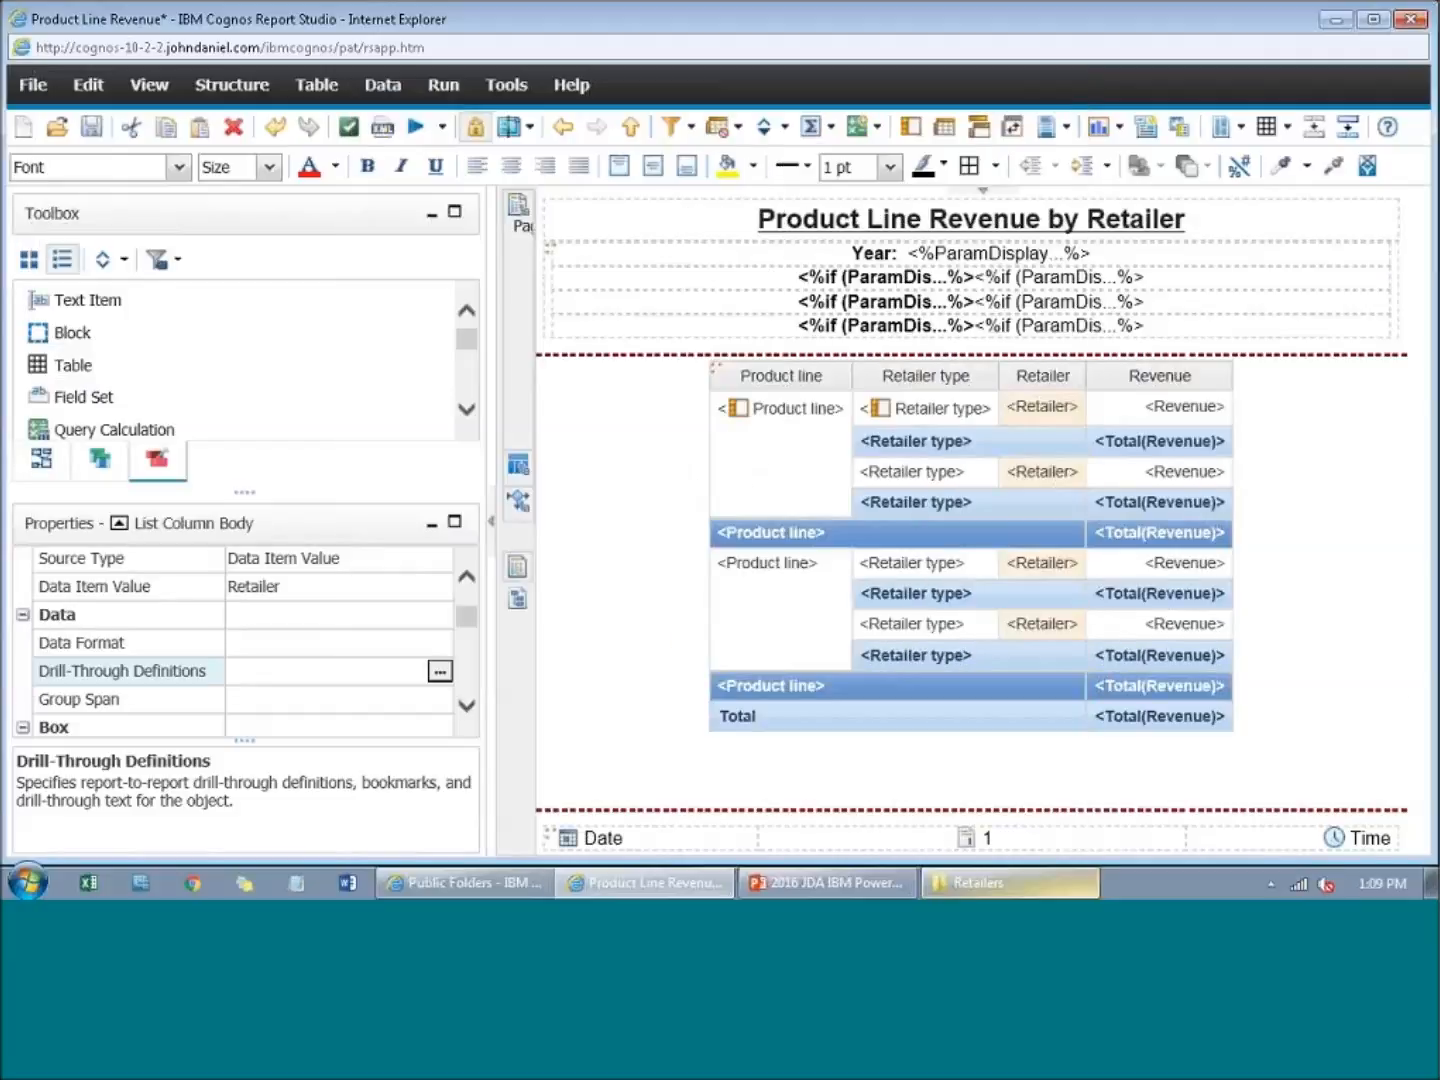
Step: Save the report and add a drill-through definition to the Retailer column targeting the Product Line Revenue report, opening in a new window
{"action": "left_click", "coordinate": [91, 127]}
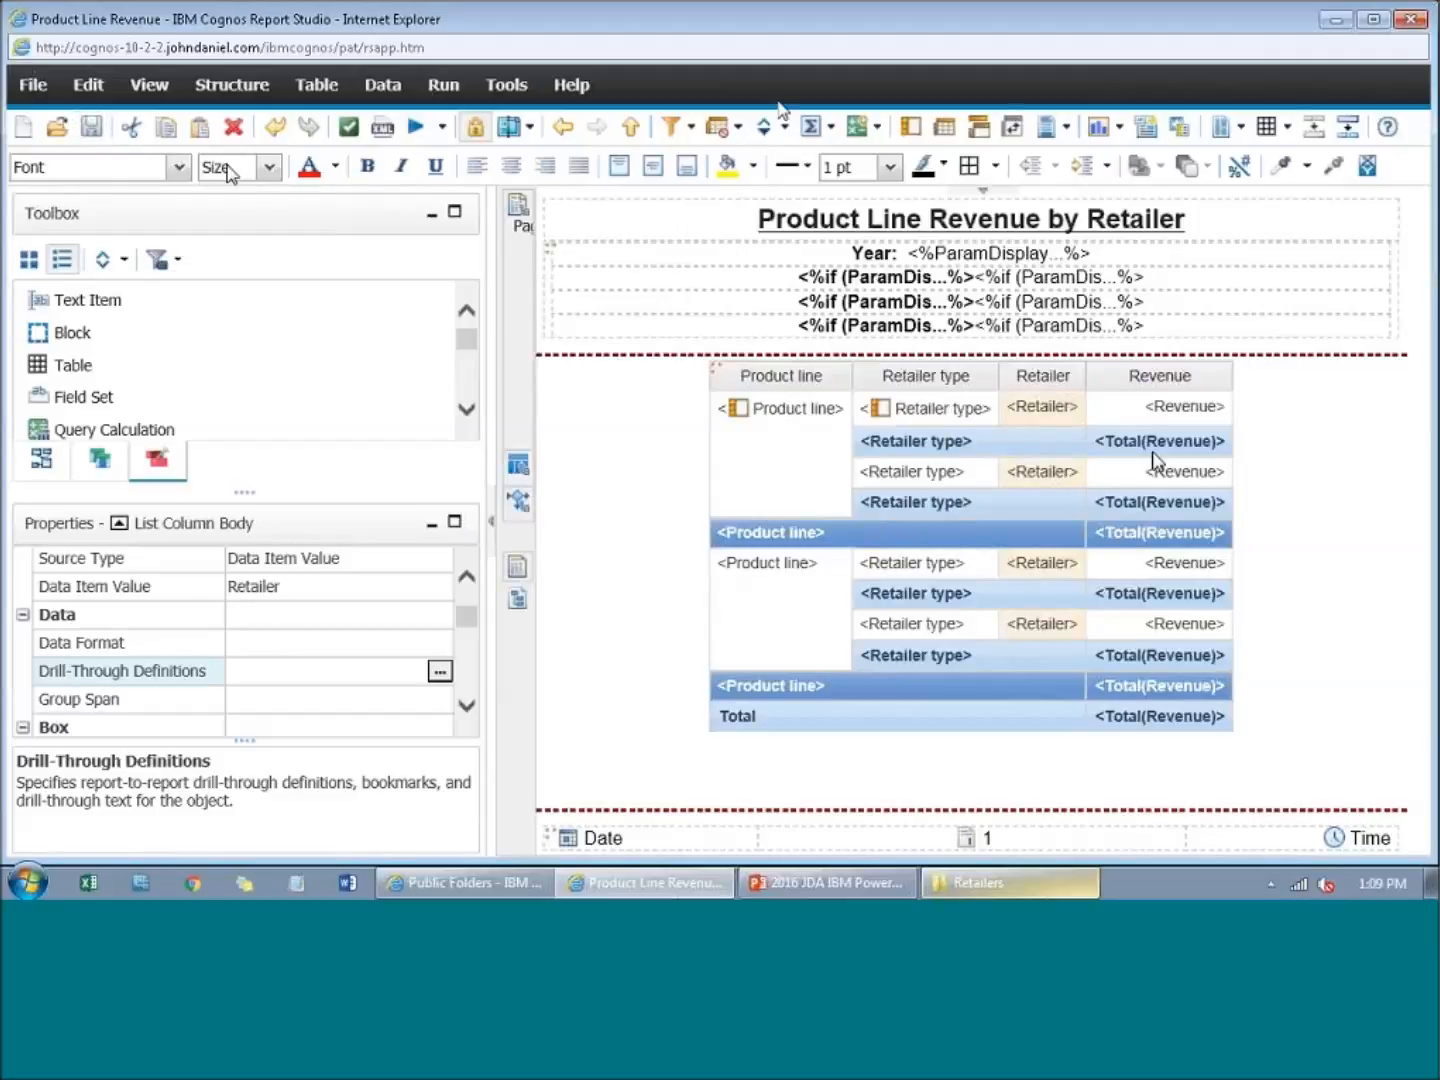
{"action": "left_click", "coordinate": [440, 670]}
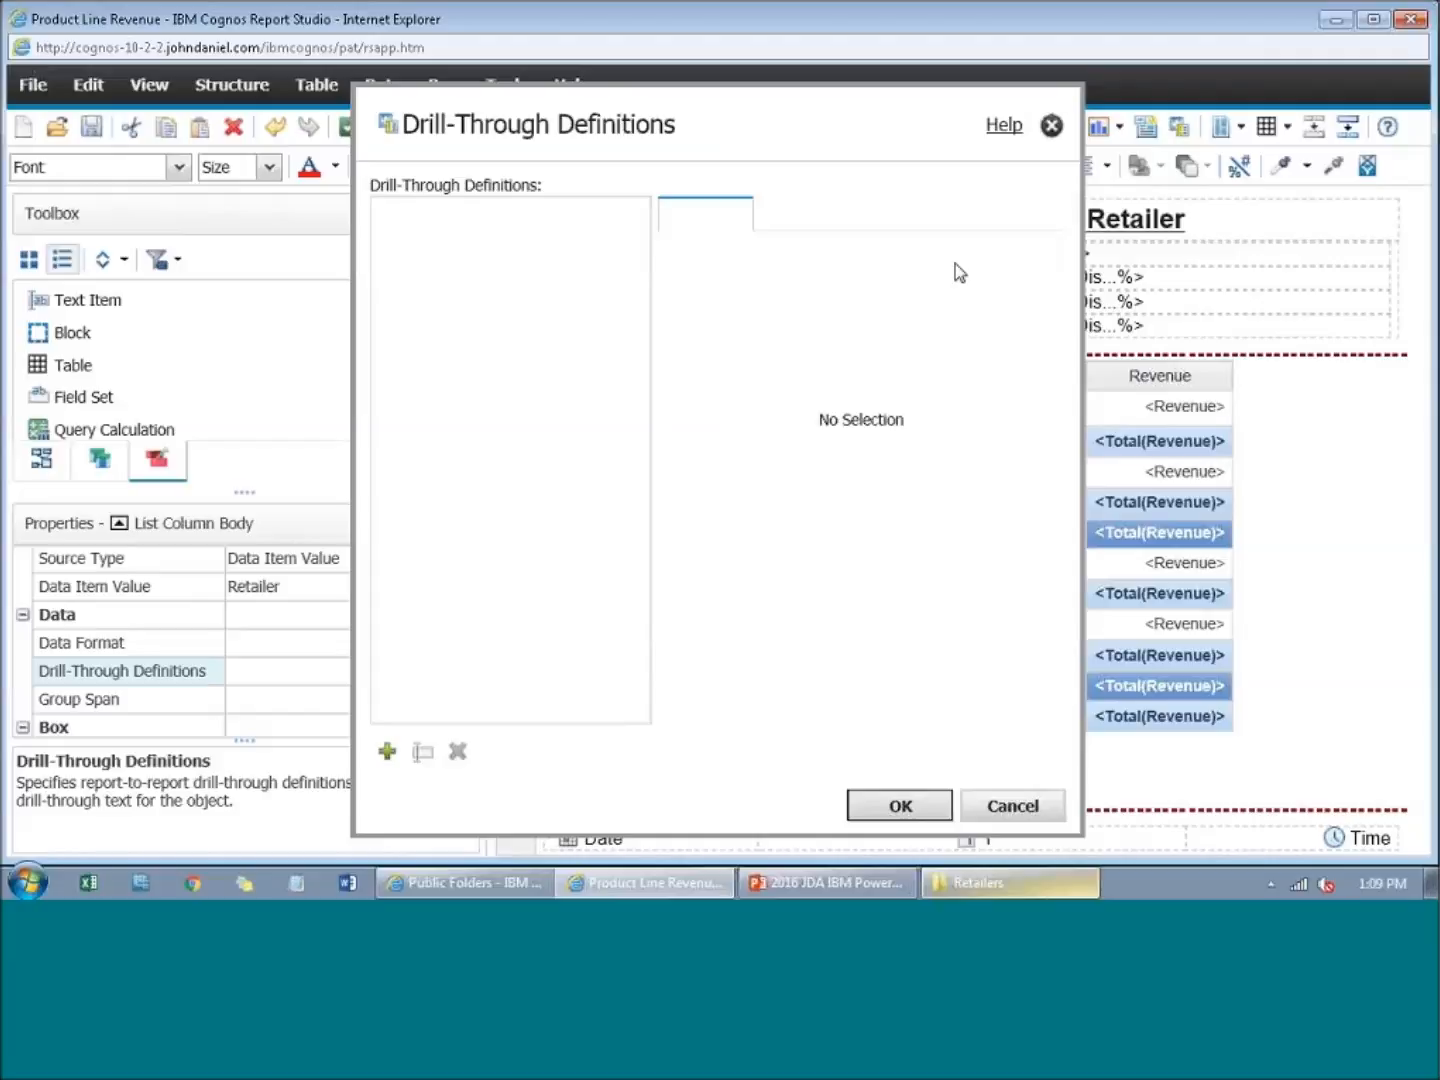
{"action": "left_click", "coordinate": [387, 752]}
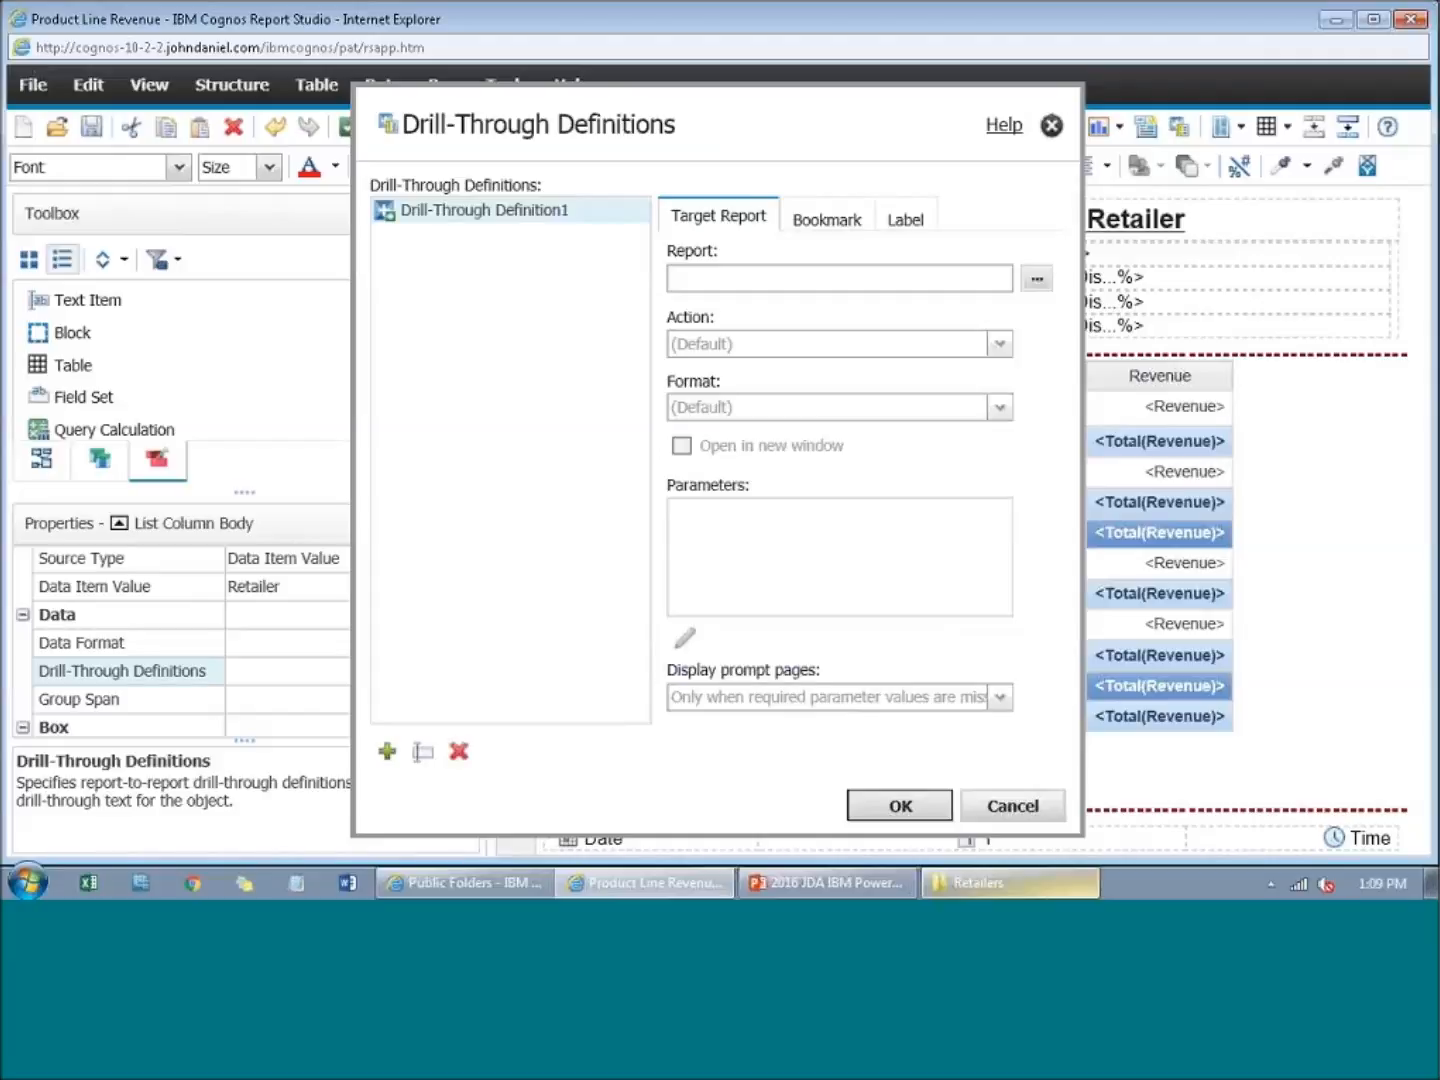
{"action": "left_click", "coordinate": [1037, 278]}
{"action": "left_click", "coordinate": [541, 391]}
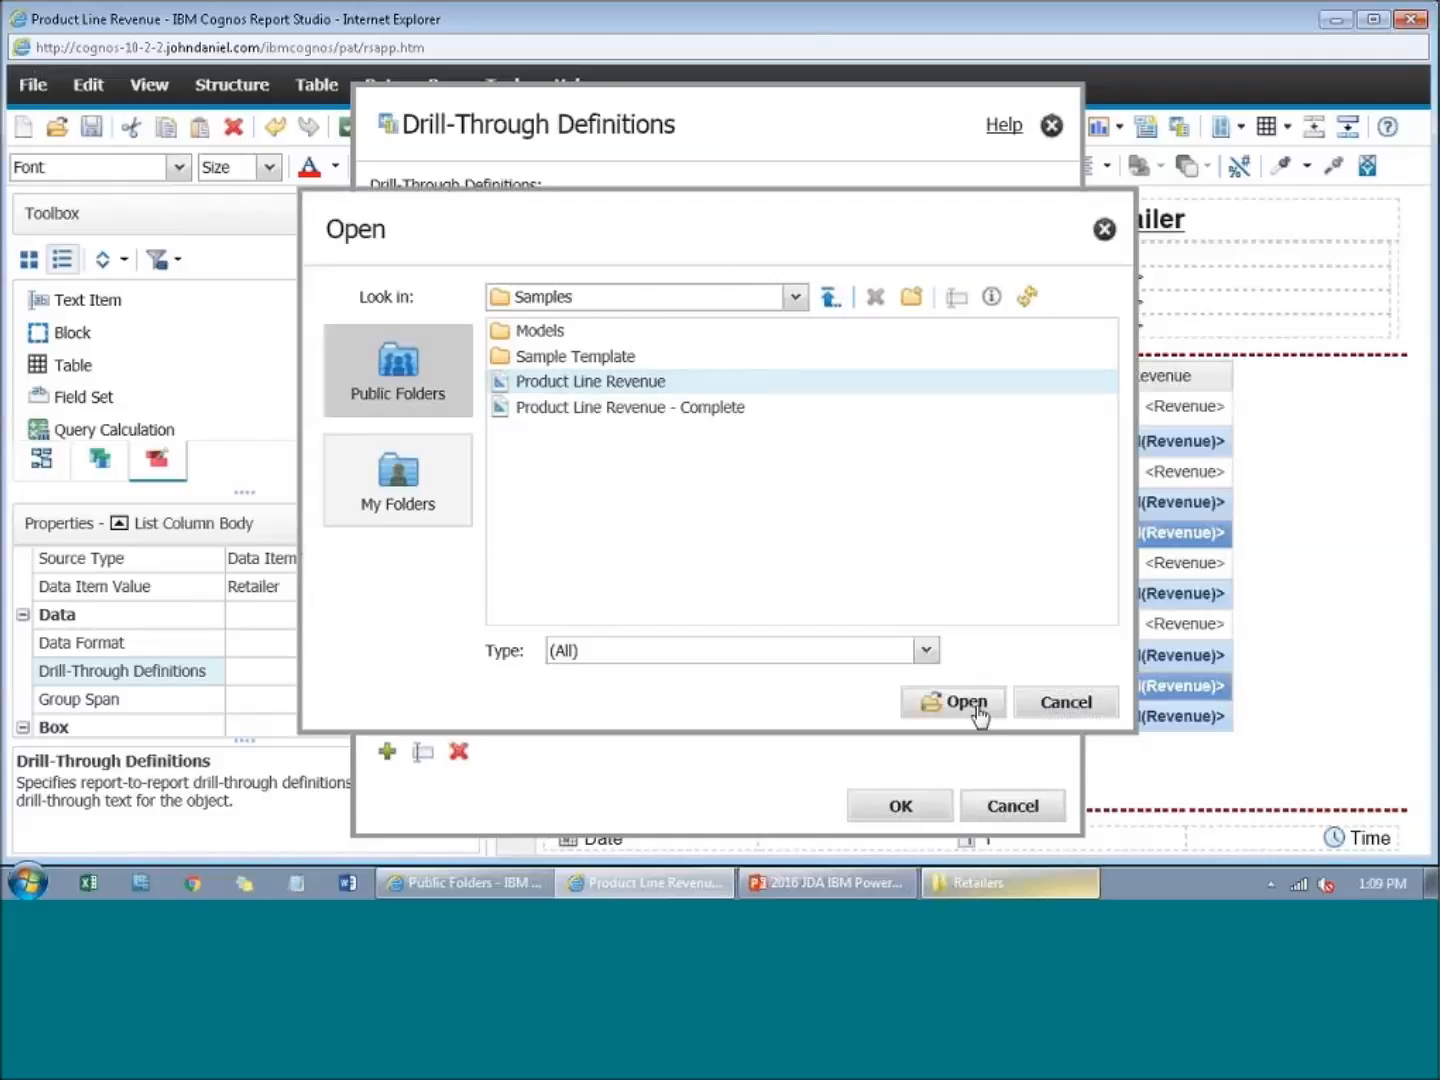
{"action": "left_click", "coordinate": [967, 707]}
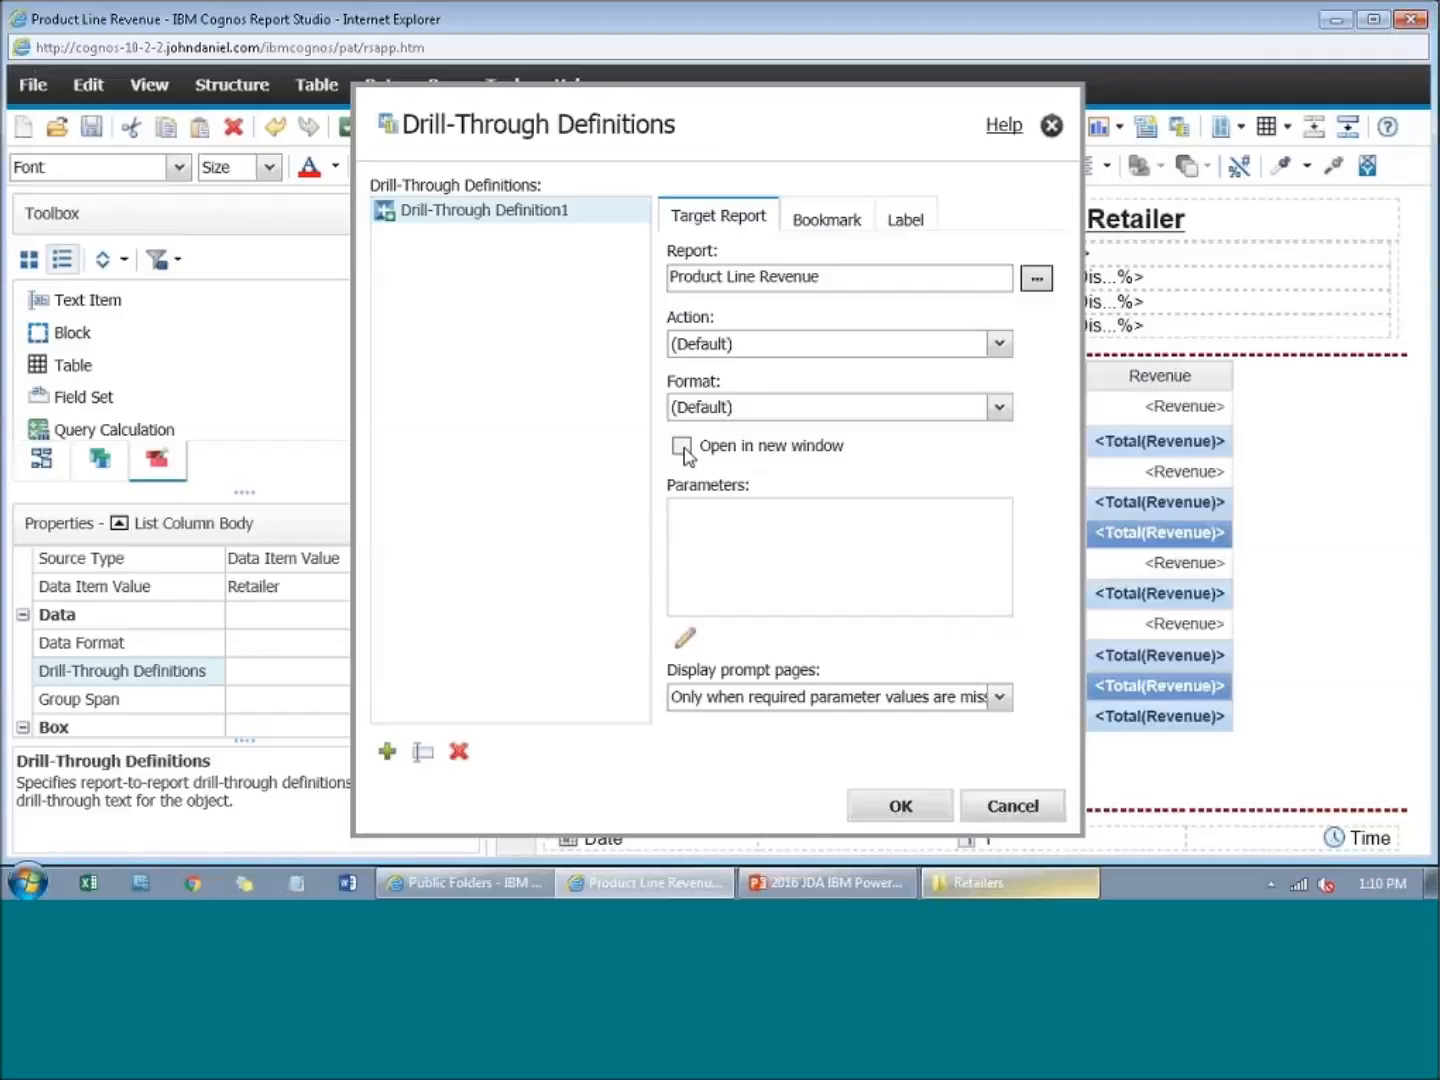
Step: Edit the drill-through parameters so that p_ProductLine passes the data item value Product line
{"action": "left_click", "coordinate": [685, 636]}
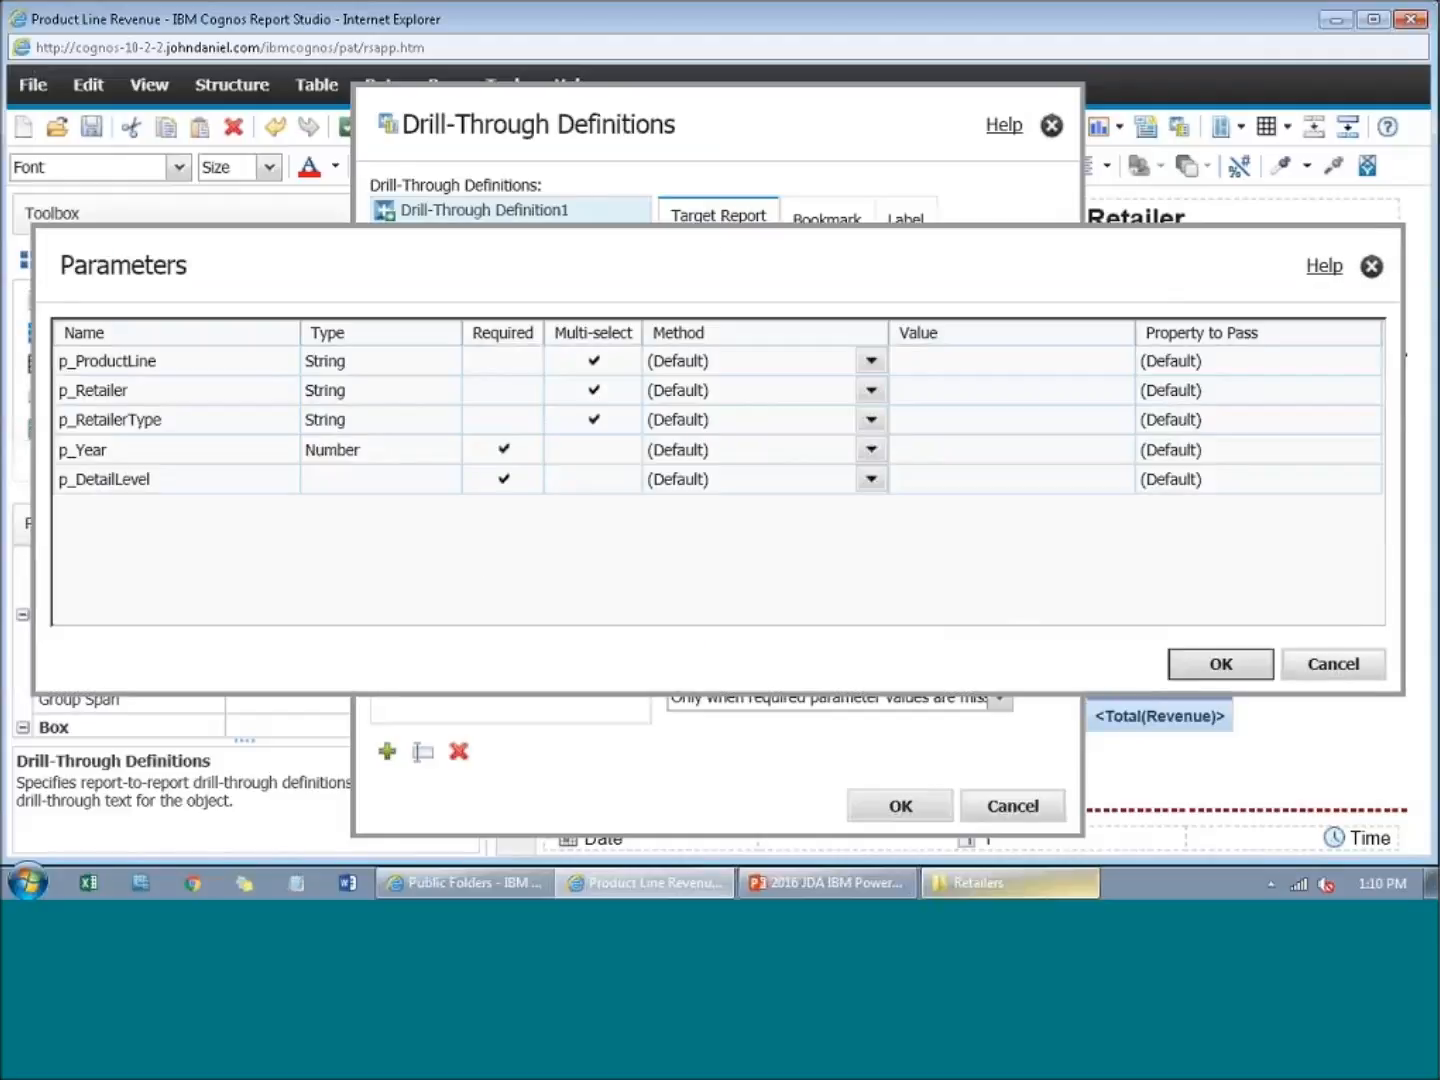
{"action": "left_click", "coordinate": [869, 362]}
{"action": "left_click", "coordinate": [746, 431]}
{"action": "left_click", "coordinate": [1114, 360]}
{"action": "left_click", "coordinate": [987, 473]}
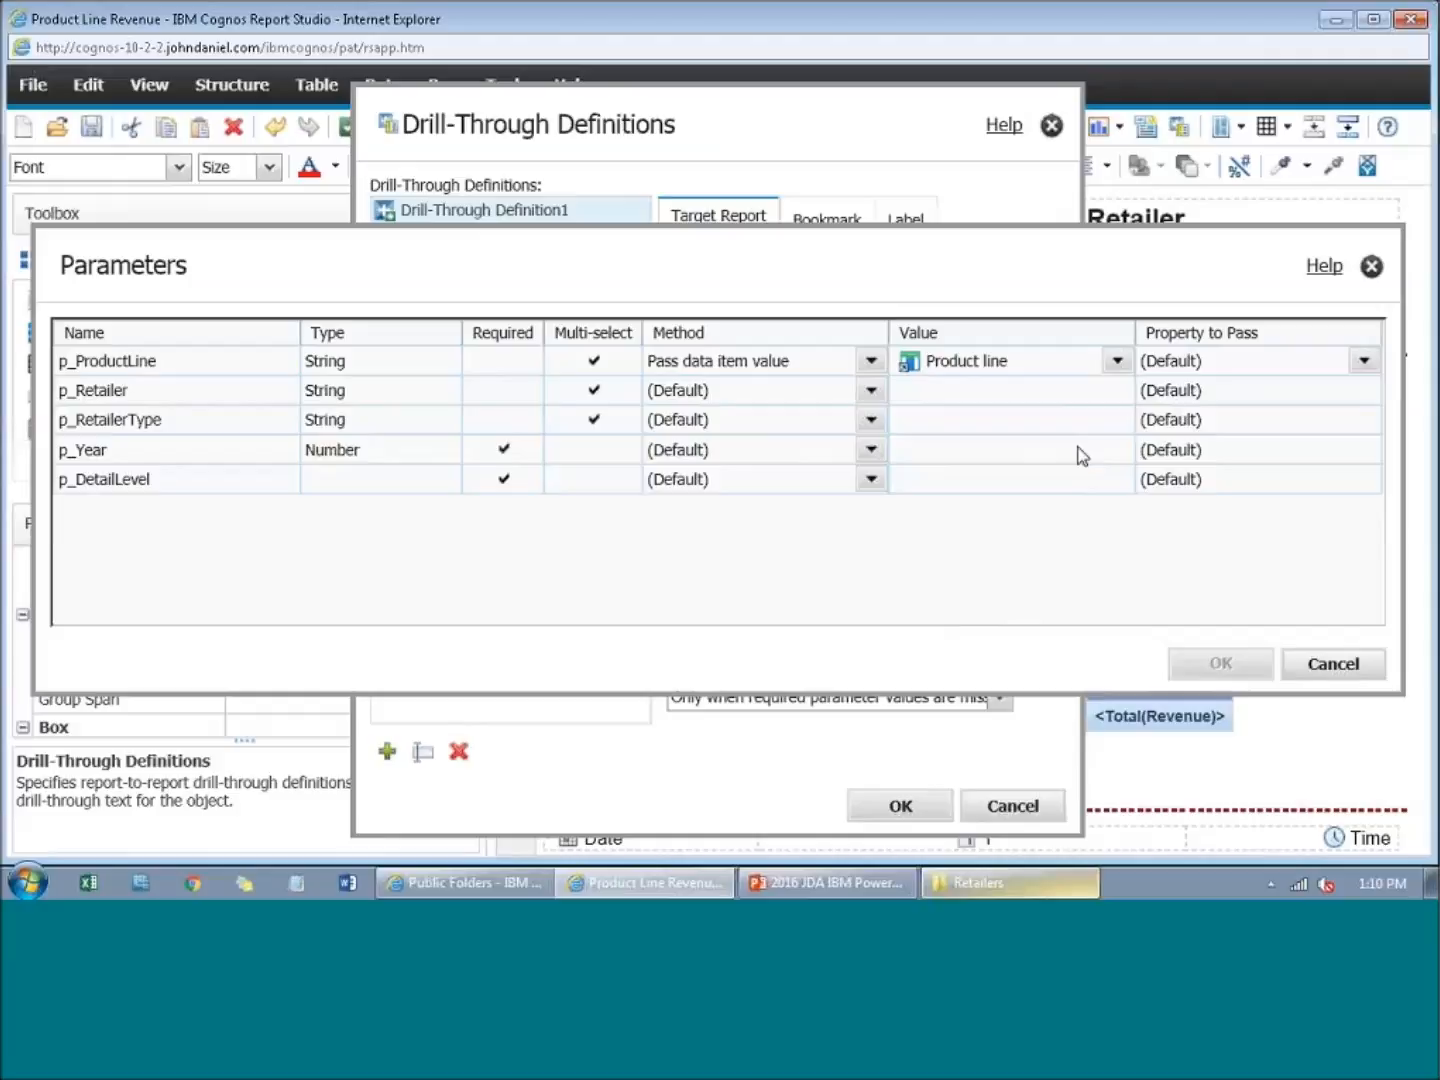
Step: Set the p_Retailer parameter to pass the data item value Retailer
{"action": "left_click", "coordinate": [871, 391]}
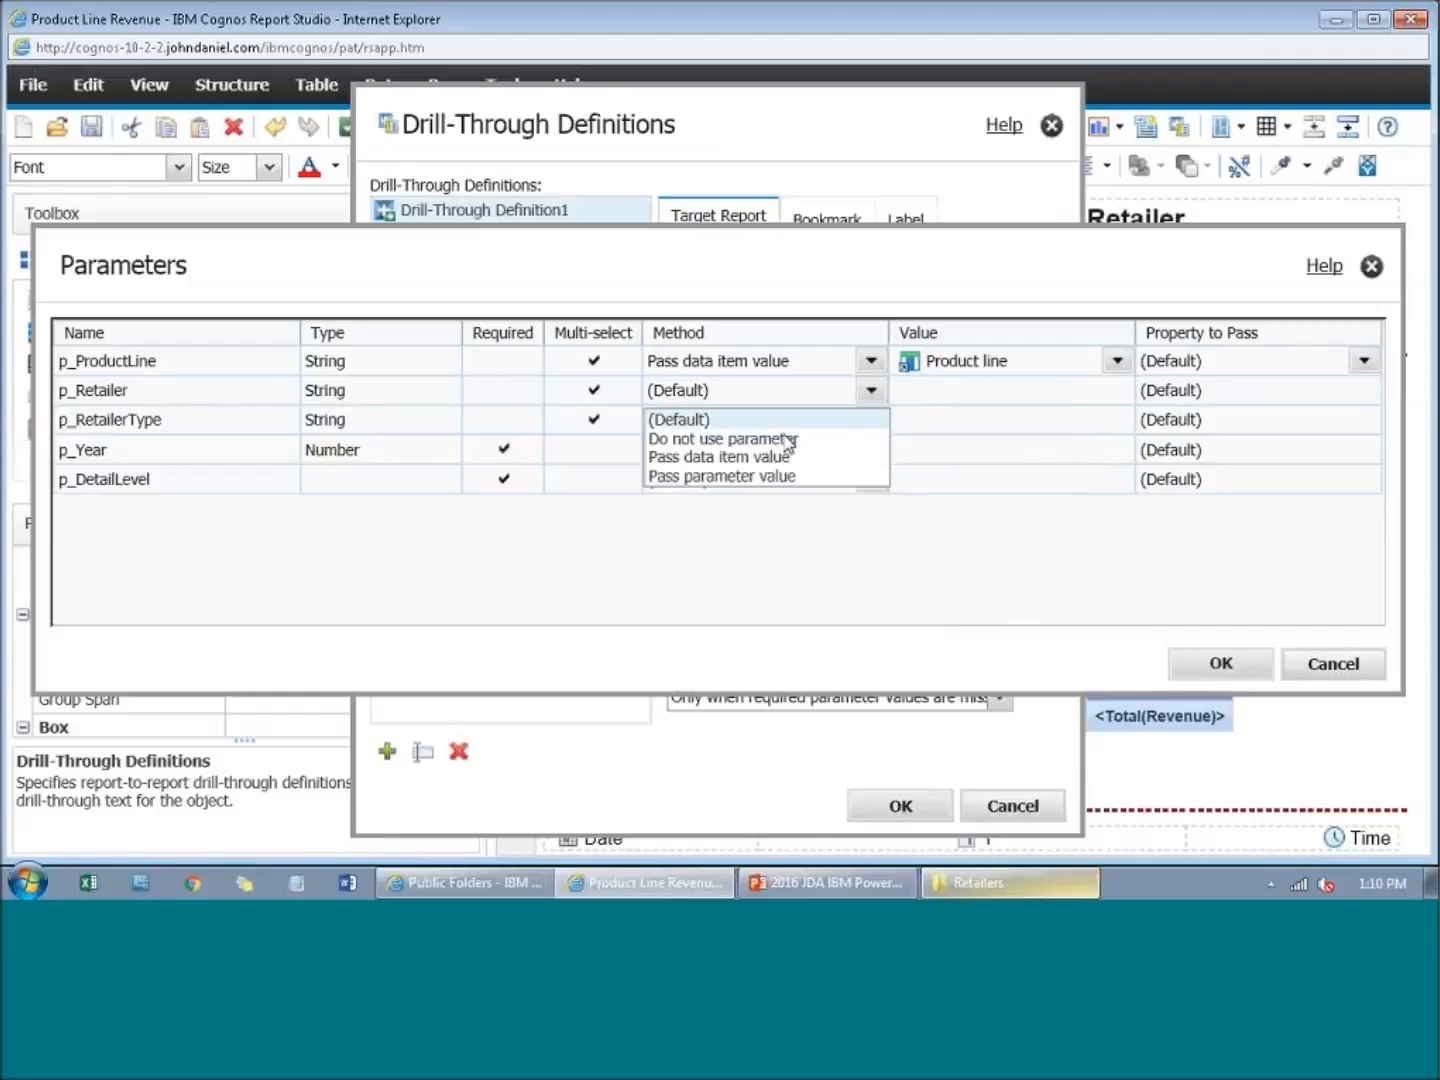
{"action": "left_click", "coordinate": [779, 458]}
{"action": "left_click", "coordinate": [1117, 390]}
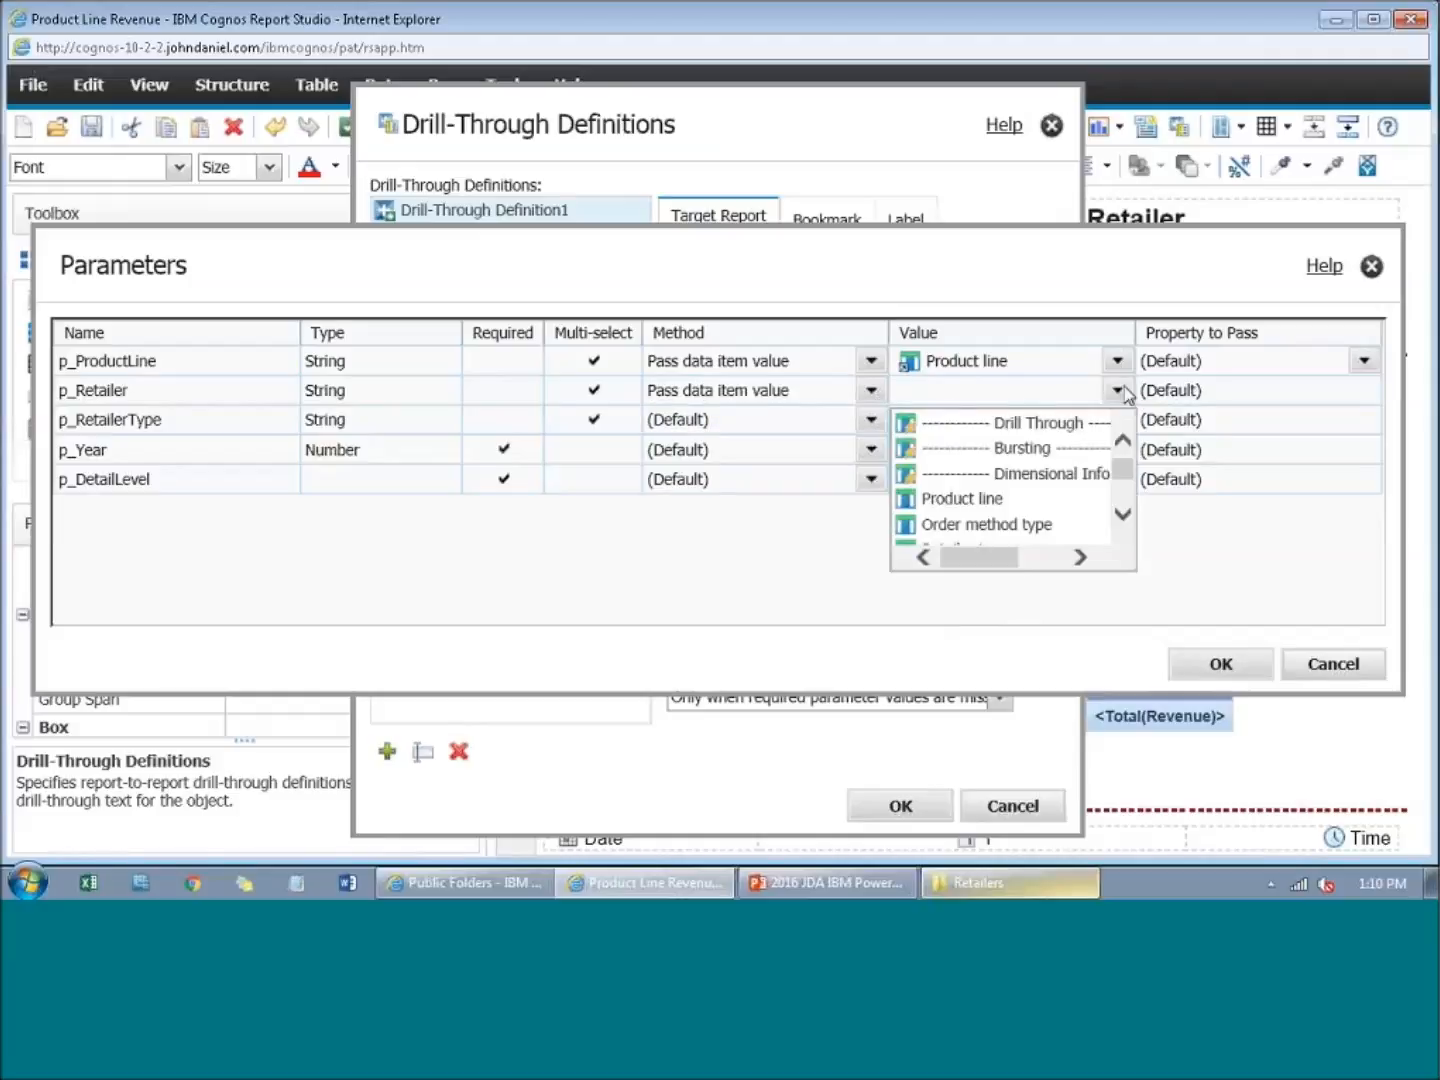
{"action": "scroll", "coordinate": [1000, 470], "scroll_direction": "down", "scroll_amount": 2}
{"action": "left_click", "coordinate": [1034, 491]}
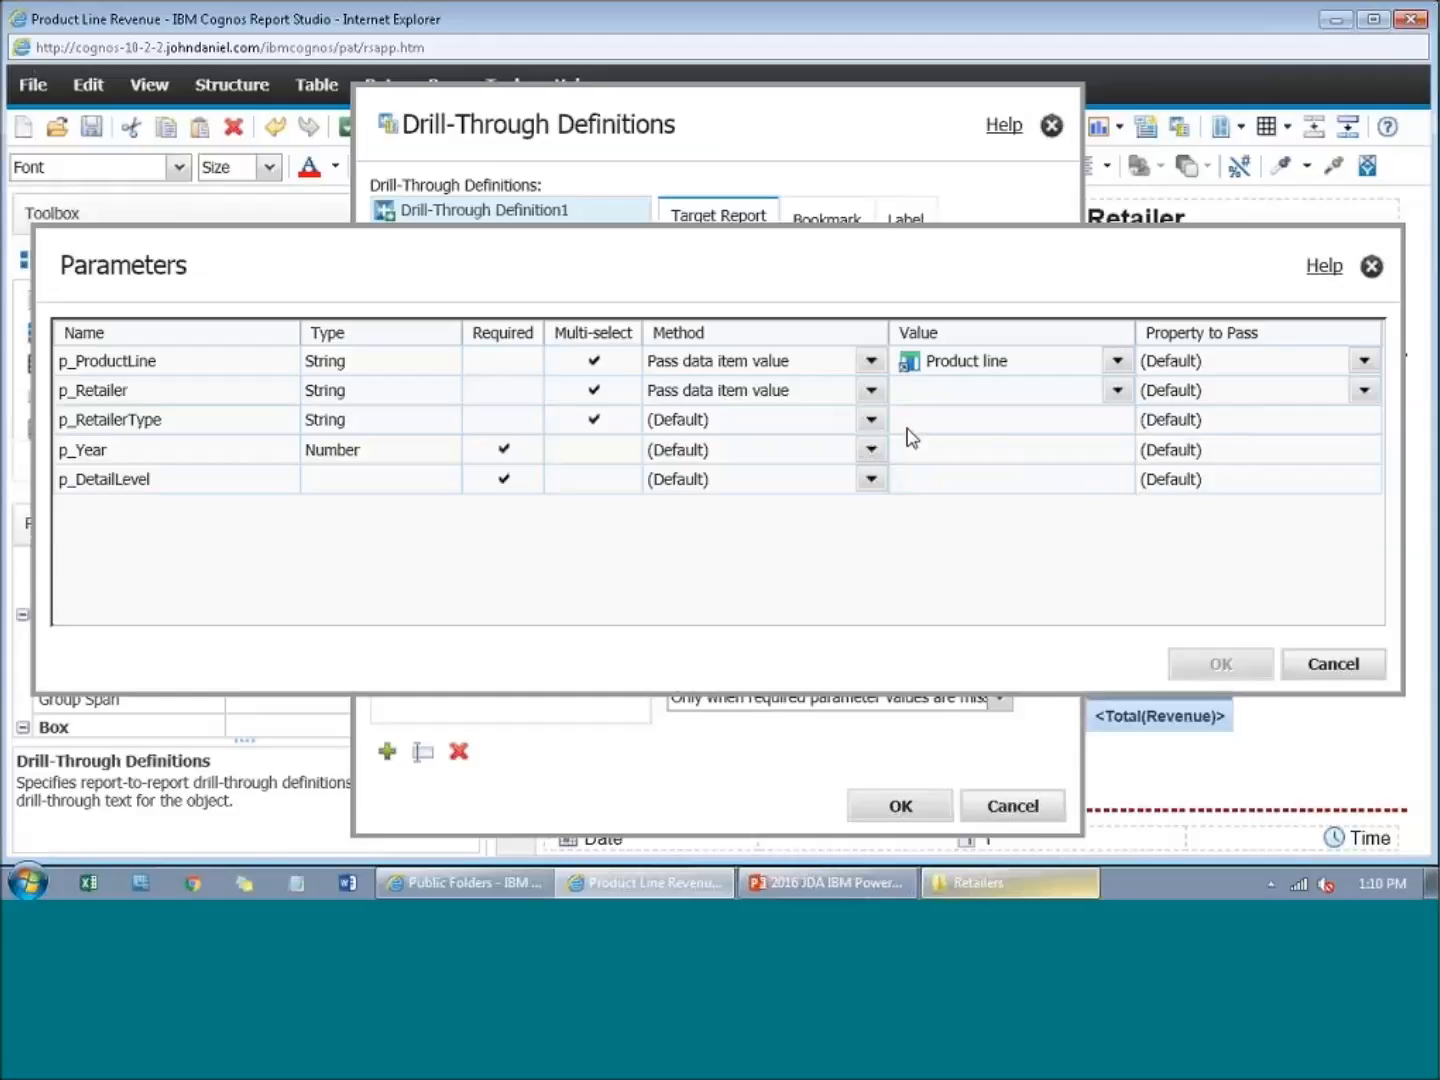
Step: Set the p_RetailerType parameter to pass the data item value Retailer type
{"action": "left_click", "coordinate": [870, 419]}
{"action": "left_click", "coordinate": [718, 486]}
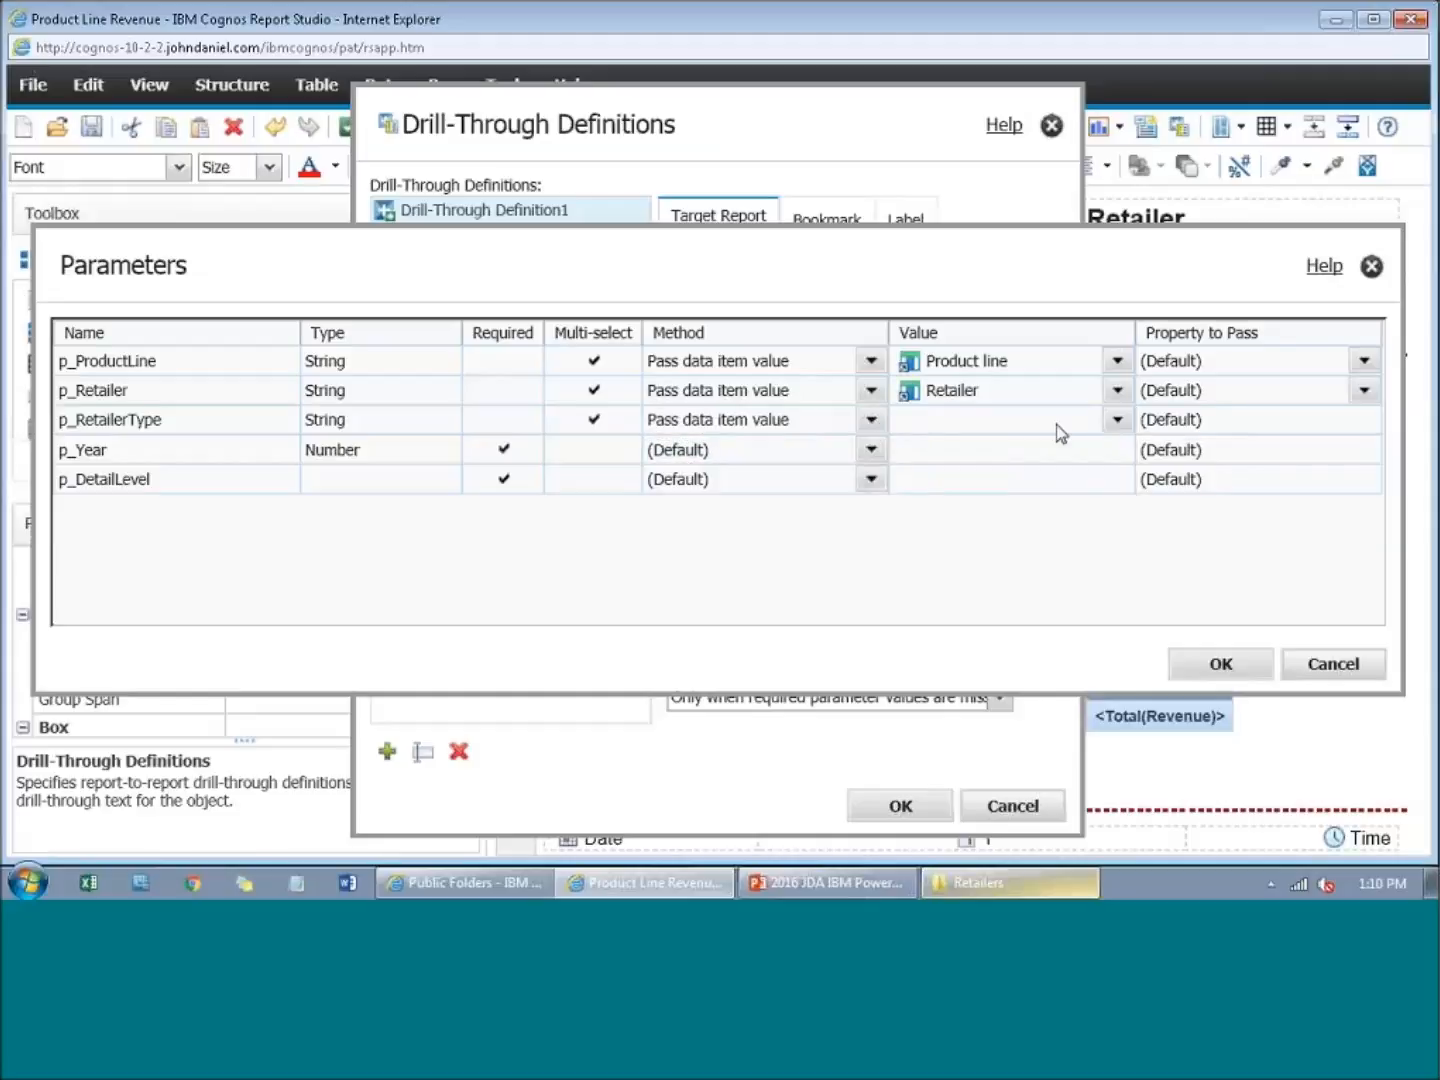
{"action": "left_click", "coordinate": [1117, 419]}
{"action": "scroll", "coordinate": [1080, 481], "scroll_direction": "down", "scroll_amount": 3}
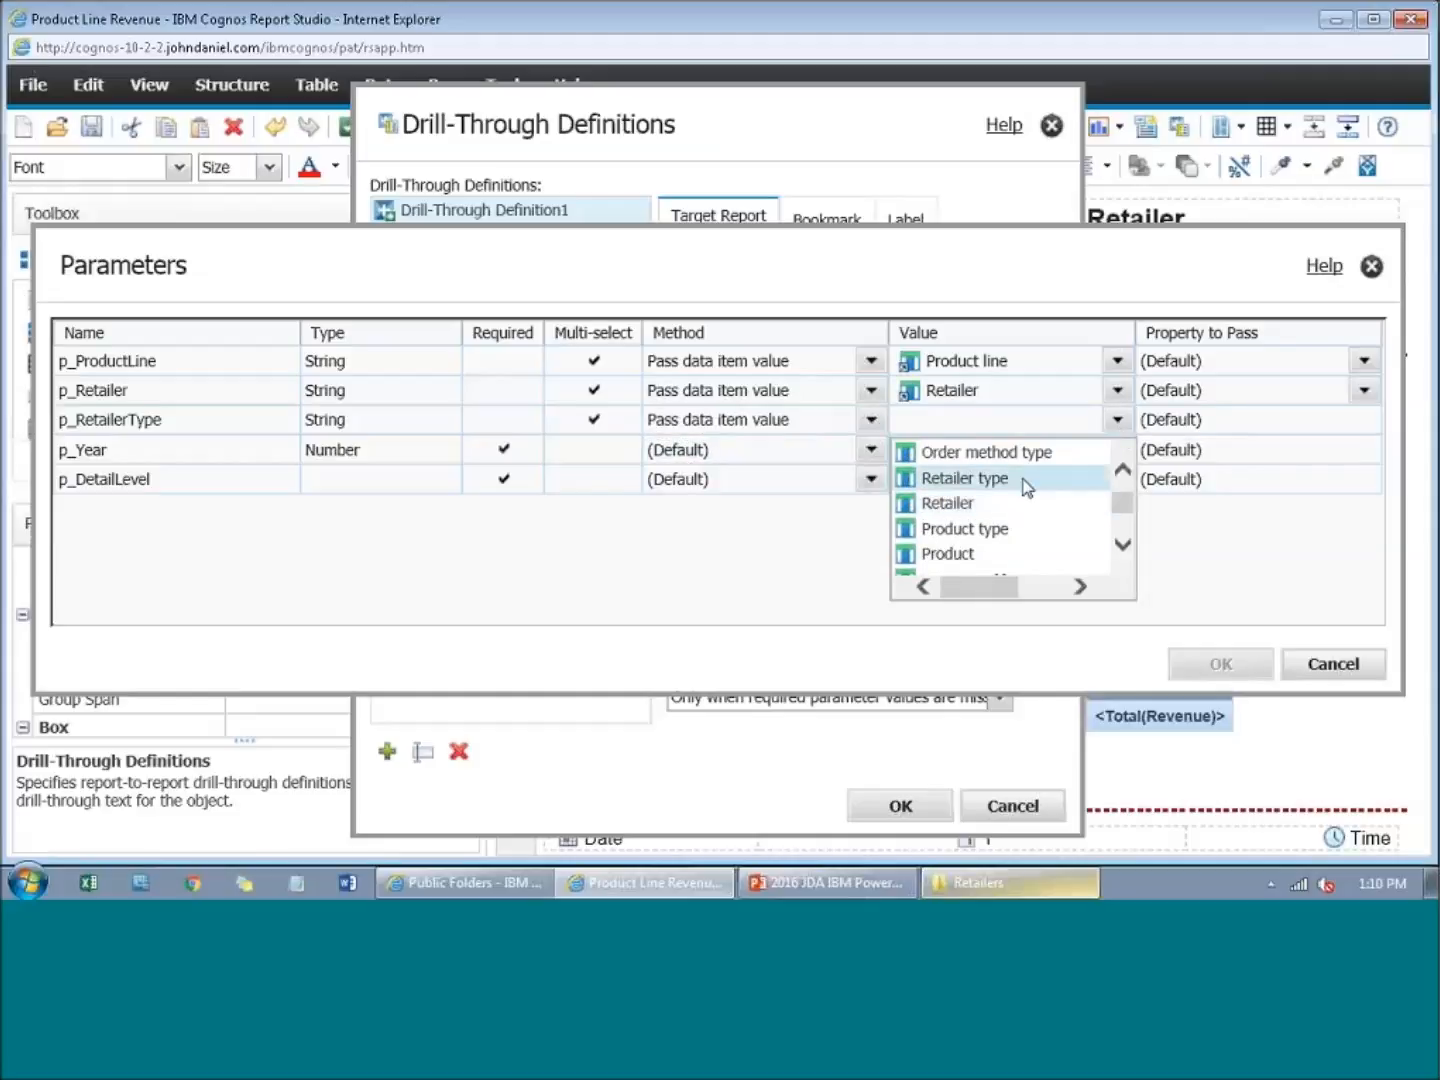
{"action": "left_click", "coordinate": [1024, 487]}
Step: Set the required p_Year parameter to pass the parameter value p_Year
{"action": "left_click", "coordinate": [497, 440]}
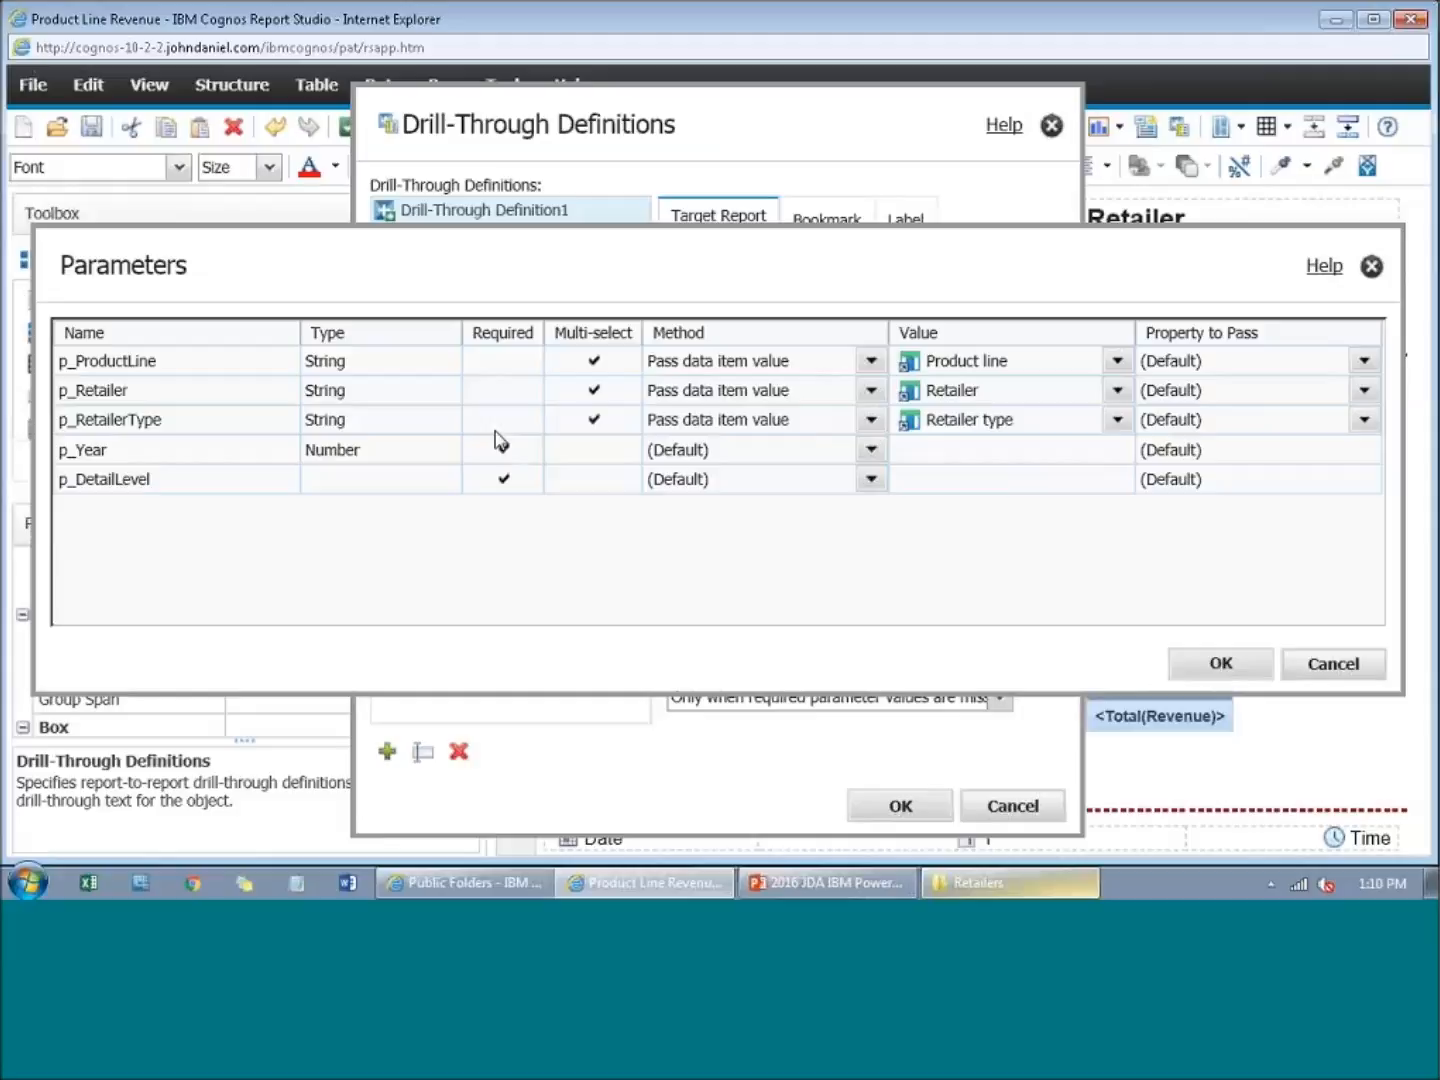
{"action": "left_click", "coordinate": [498, 440]}
{"action": "left_click", "coordinate": [870, 452]}
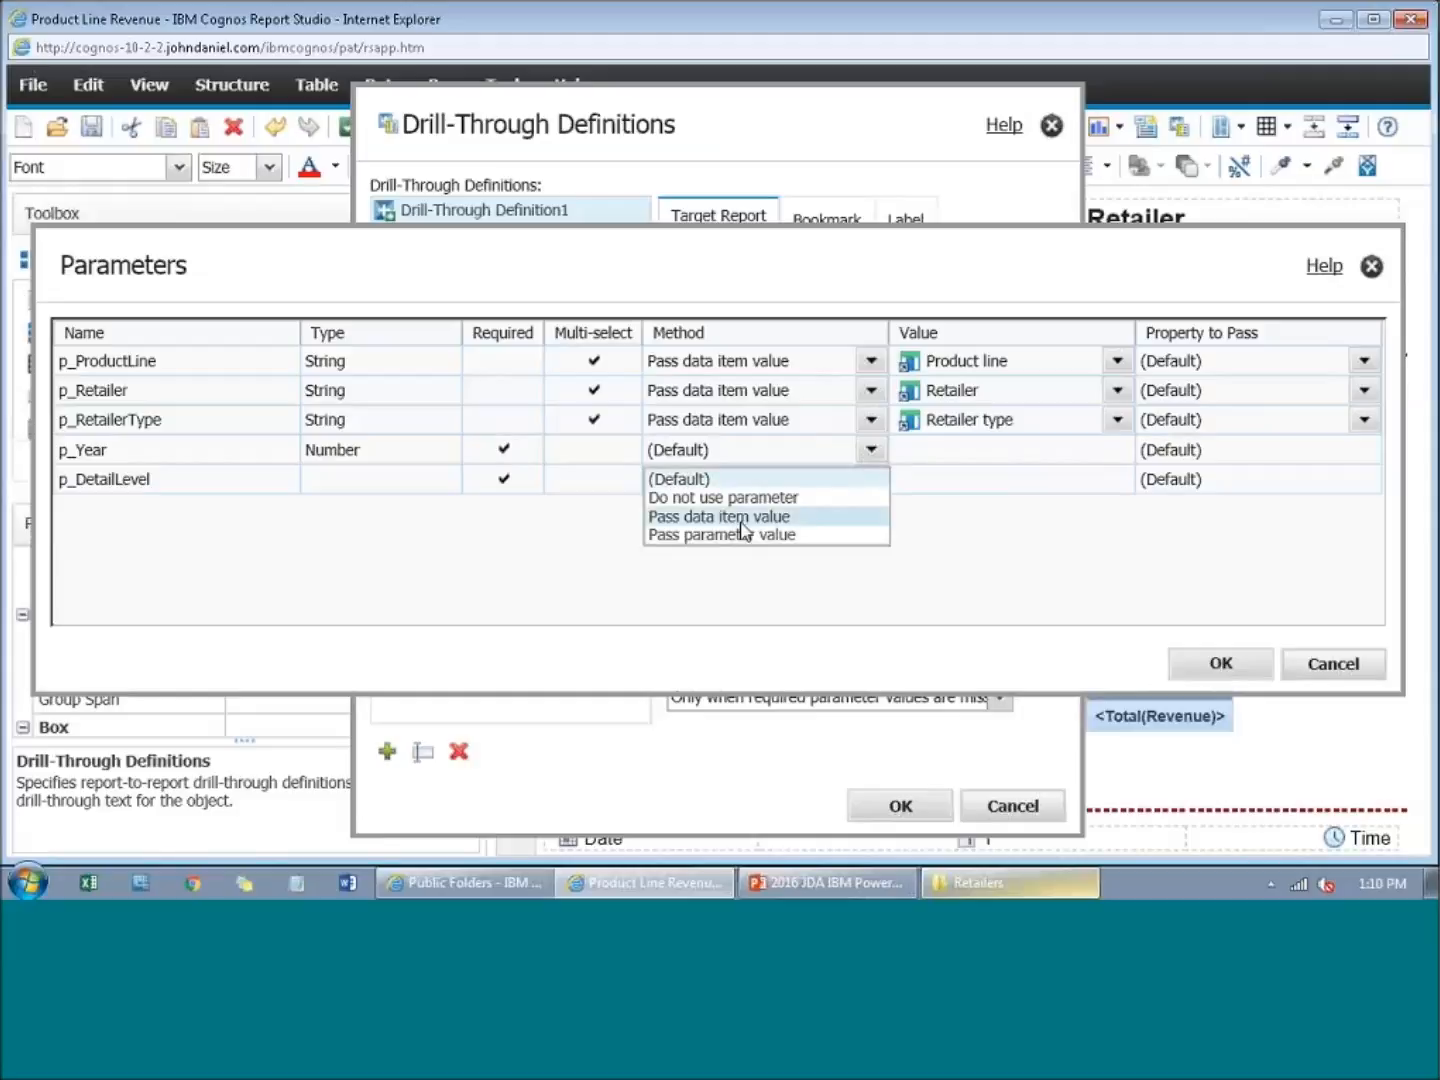
{"action": "left_click", "coordinate": [748, 535]}
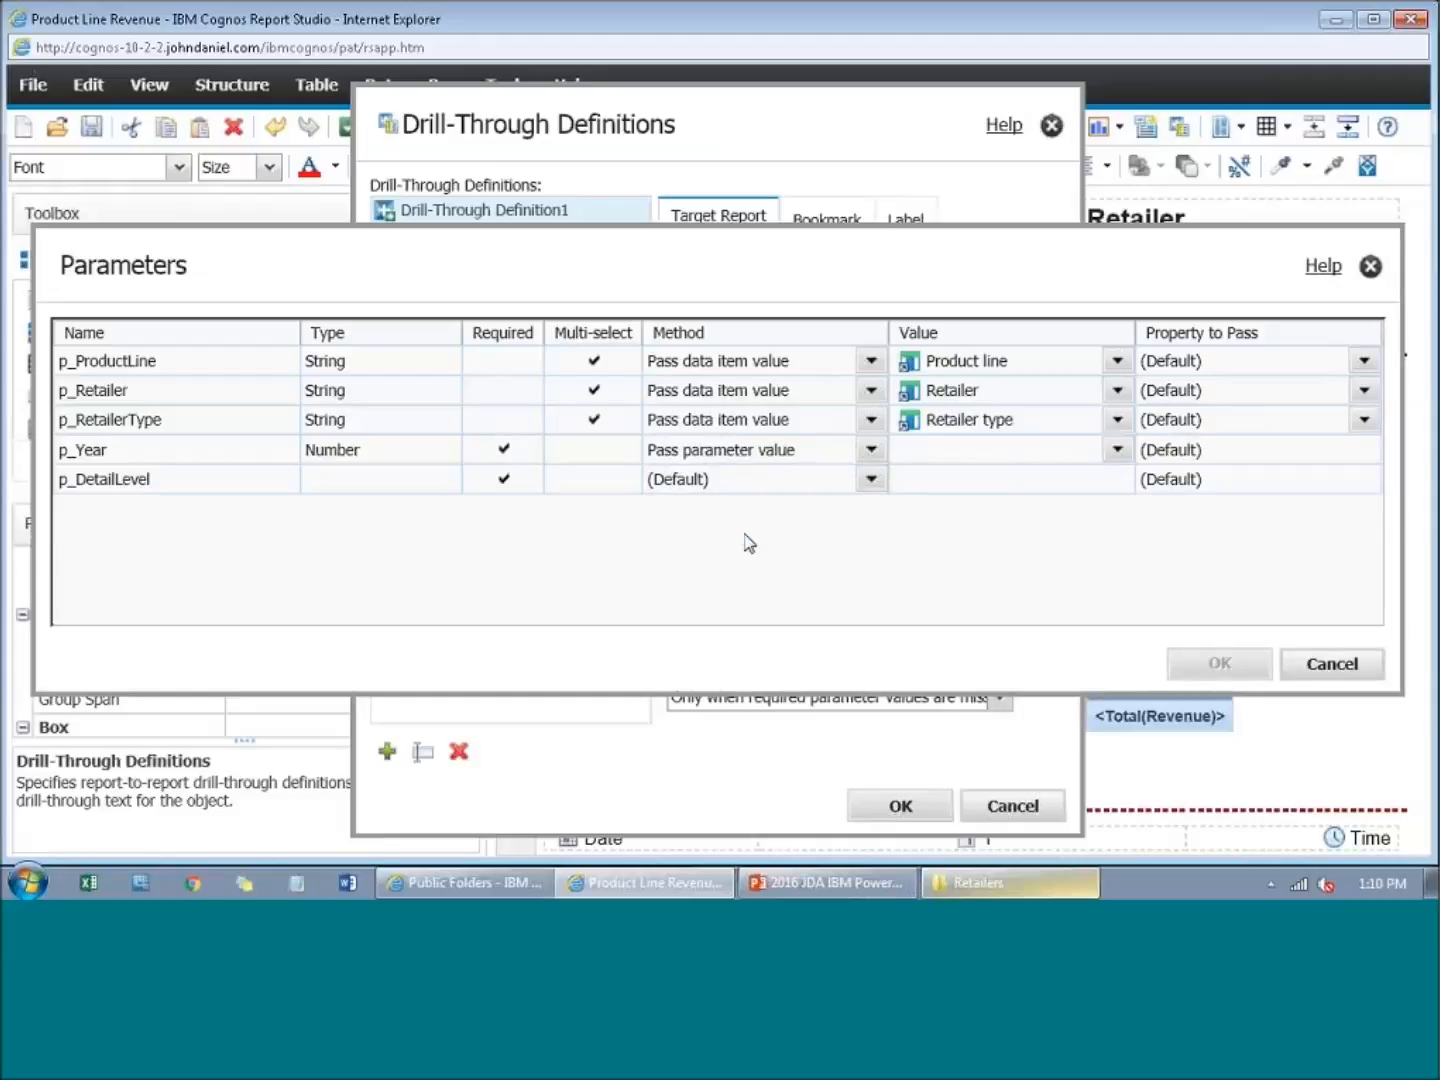
{"action": "left_click", "coordinate": [1117, 449]}
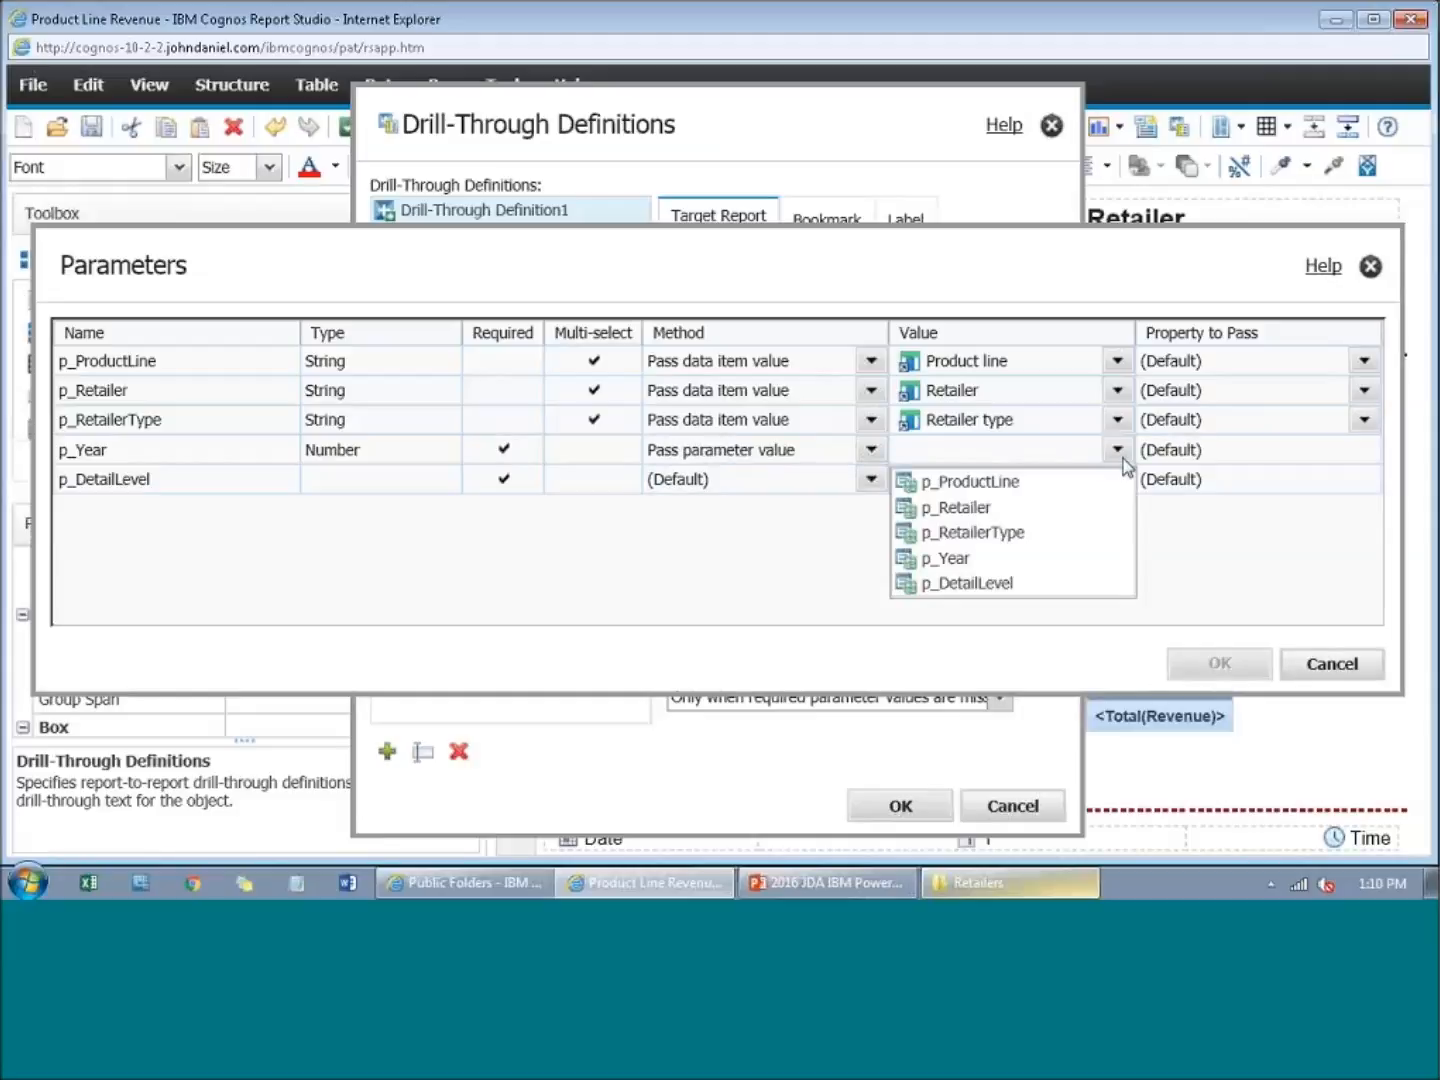
{"action": "left_click", "coordinate": [1012, 558]}
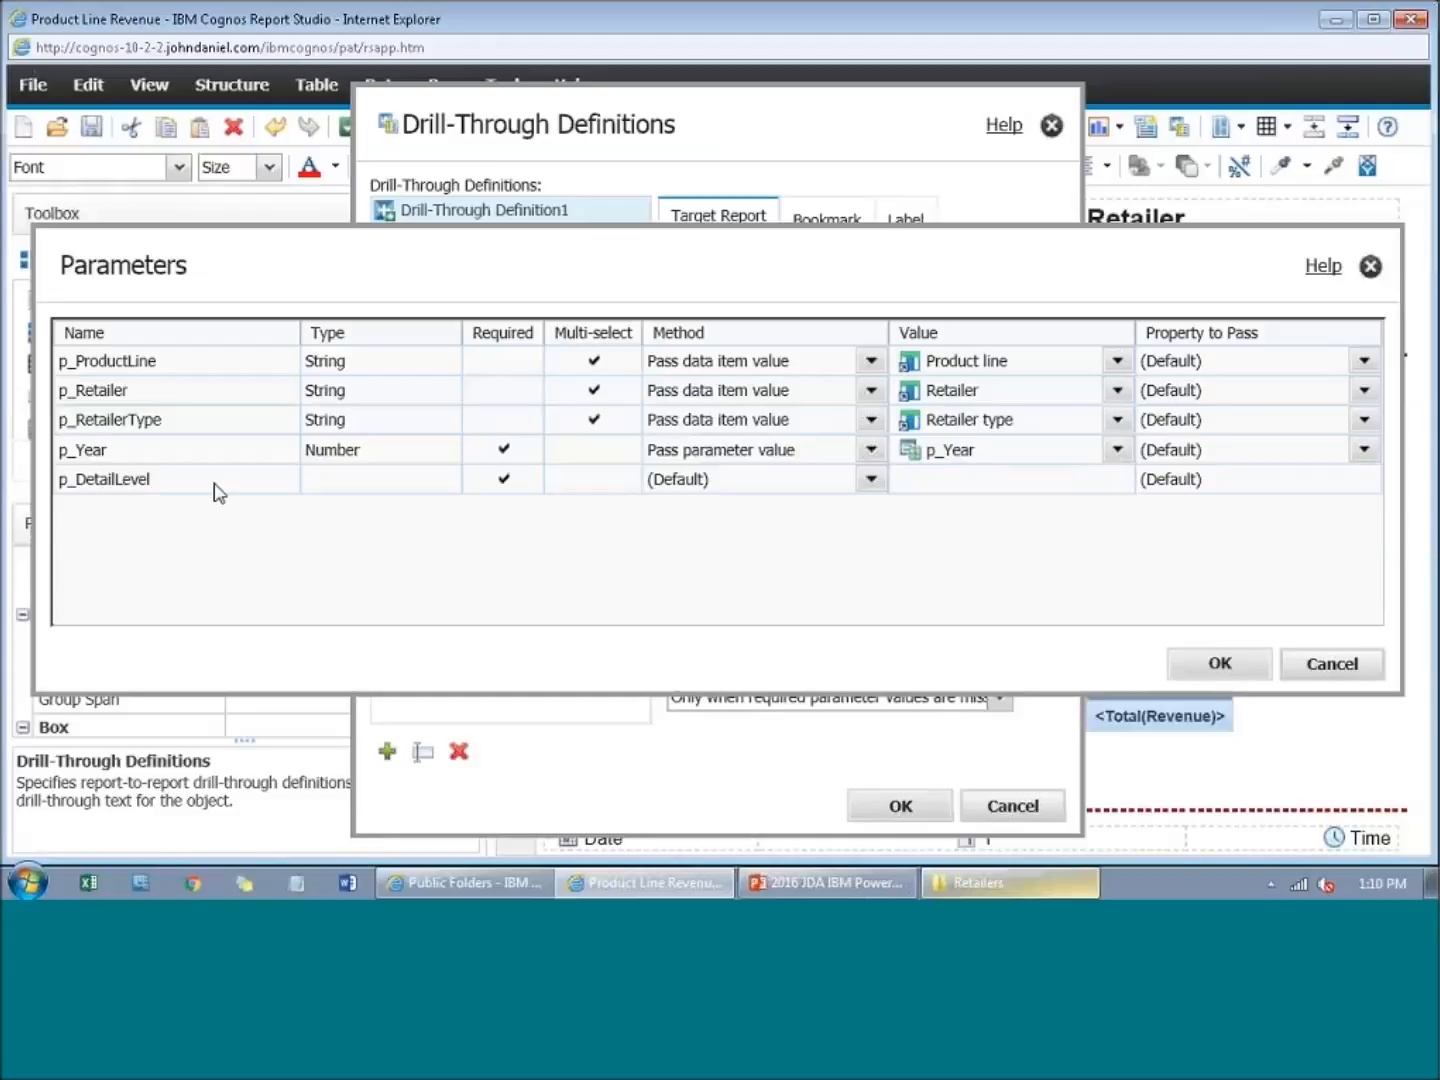
Step: Keep the p_DetailLevel method at (Default) and apply the parameters and the drill-through definition
{"action": "left_click", "coordinate": [871, 481]}
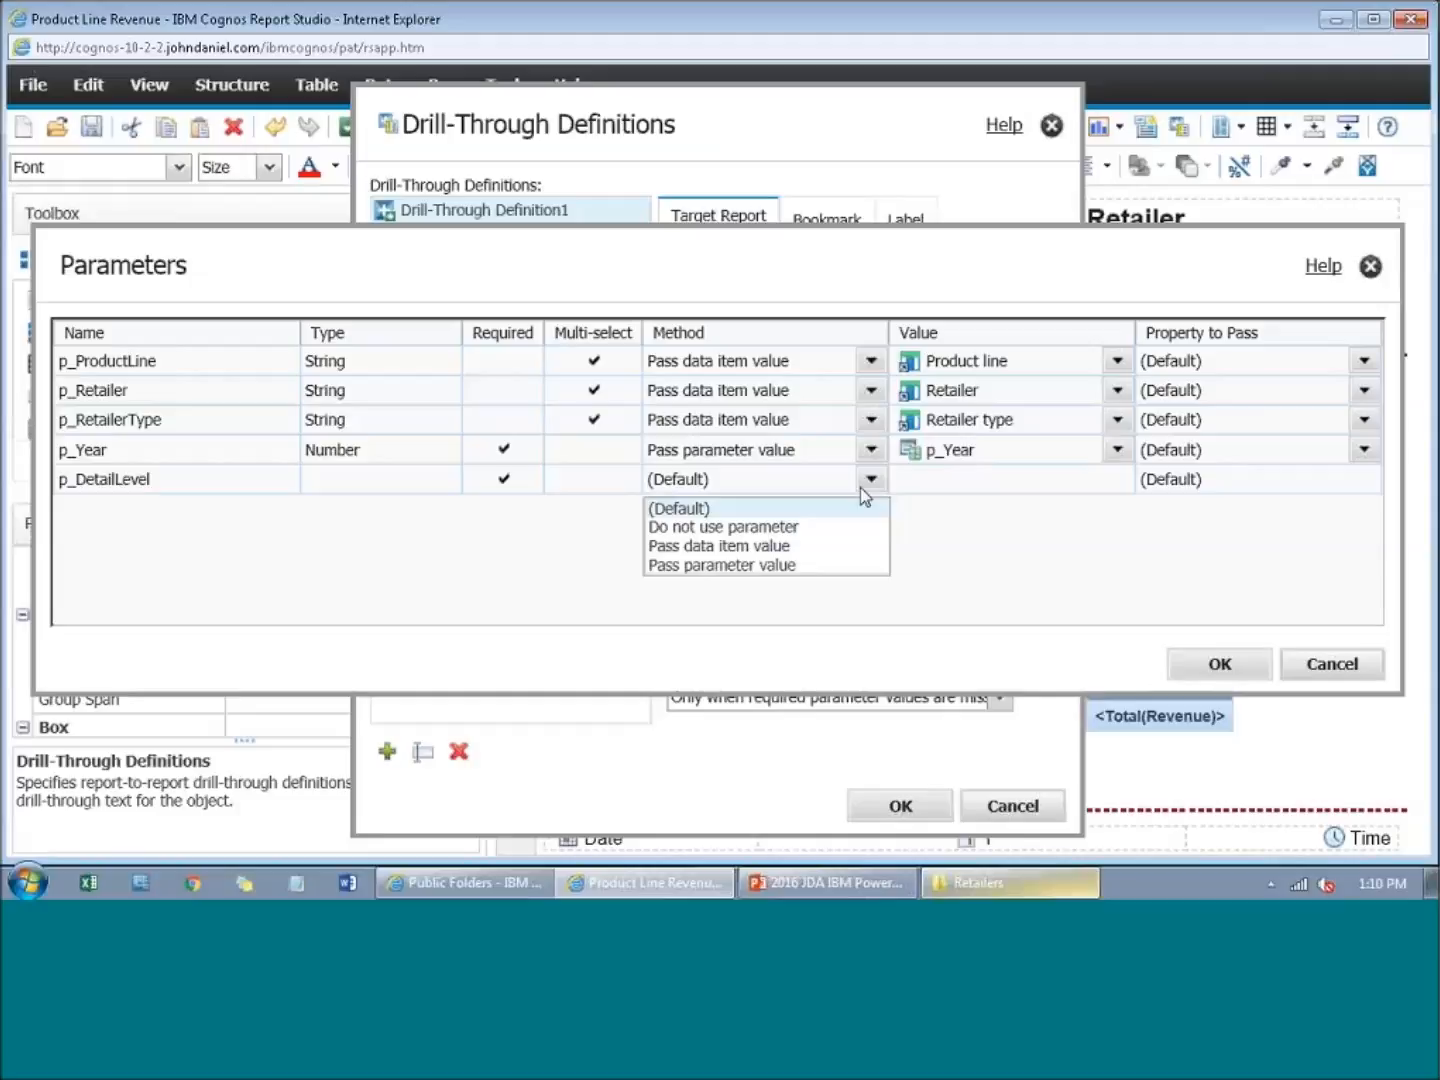
{"action": "left_click", "coordinate": [842, 484]}
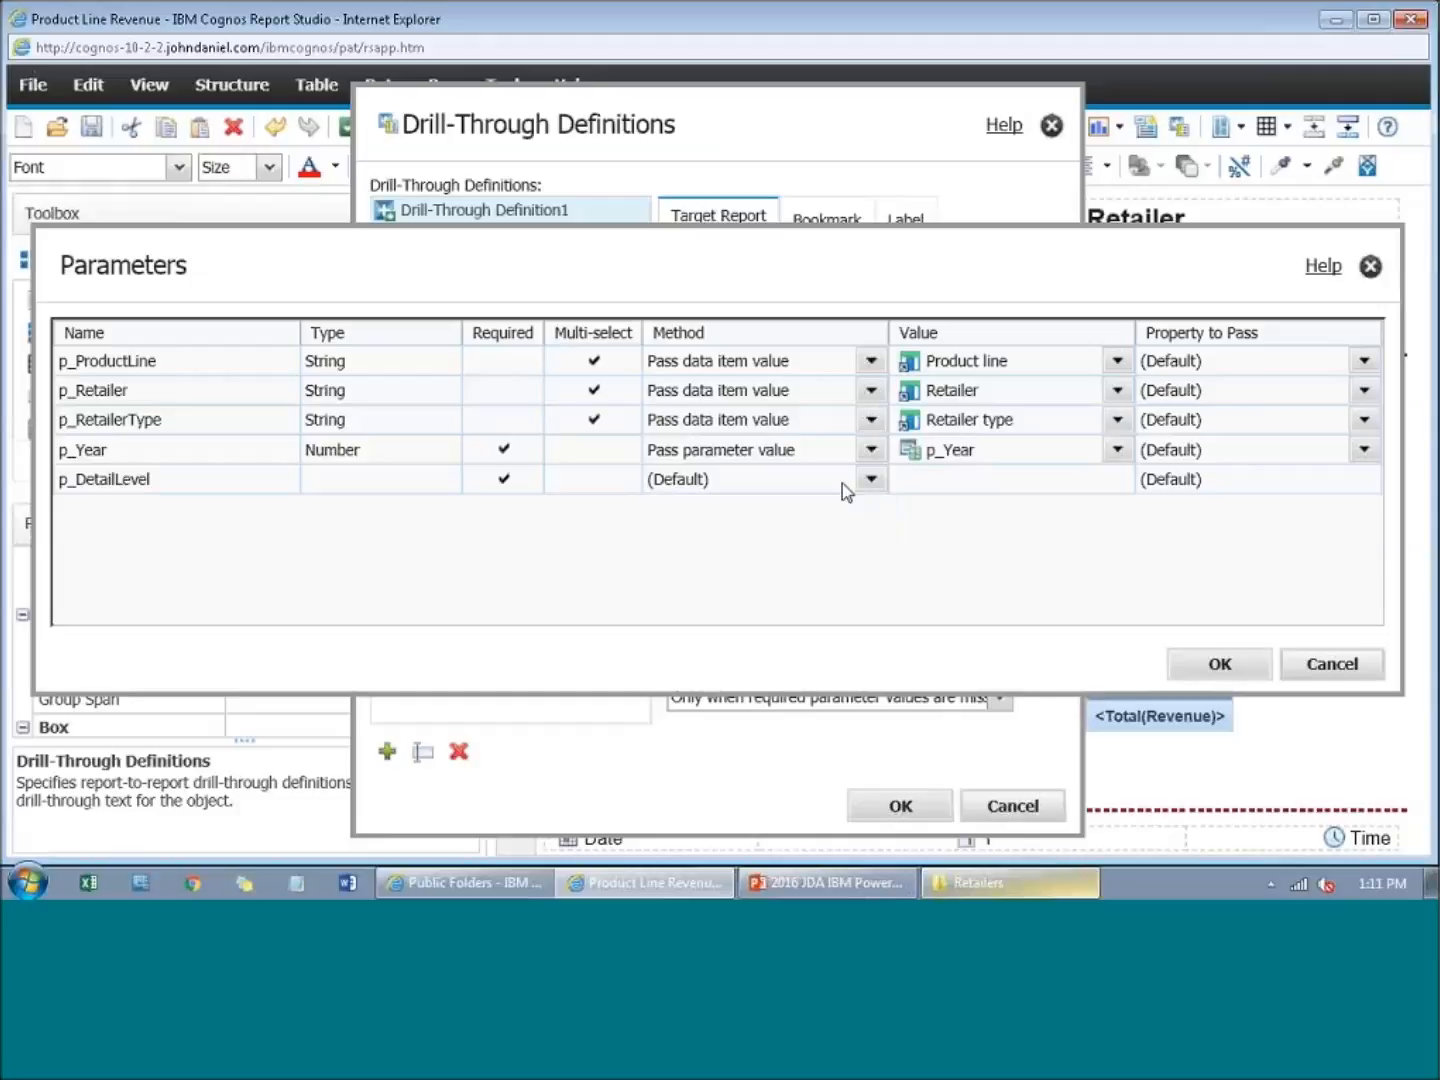
{"action": "left_click", "coordinate": [1219, 662]}
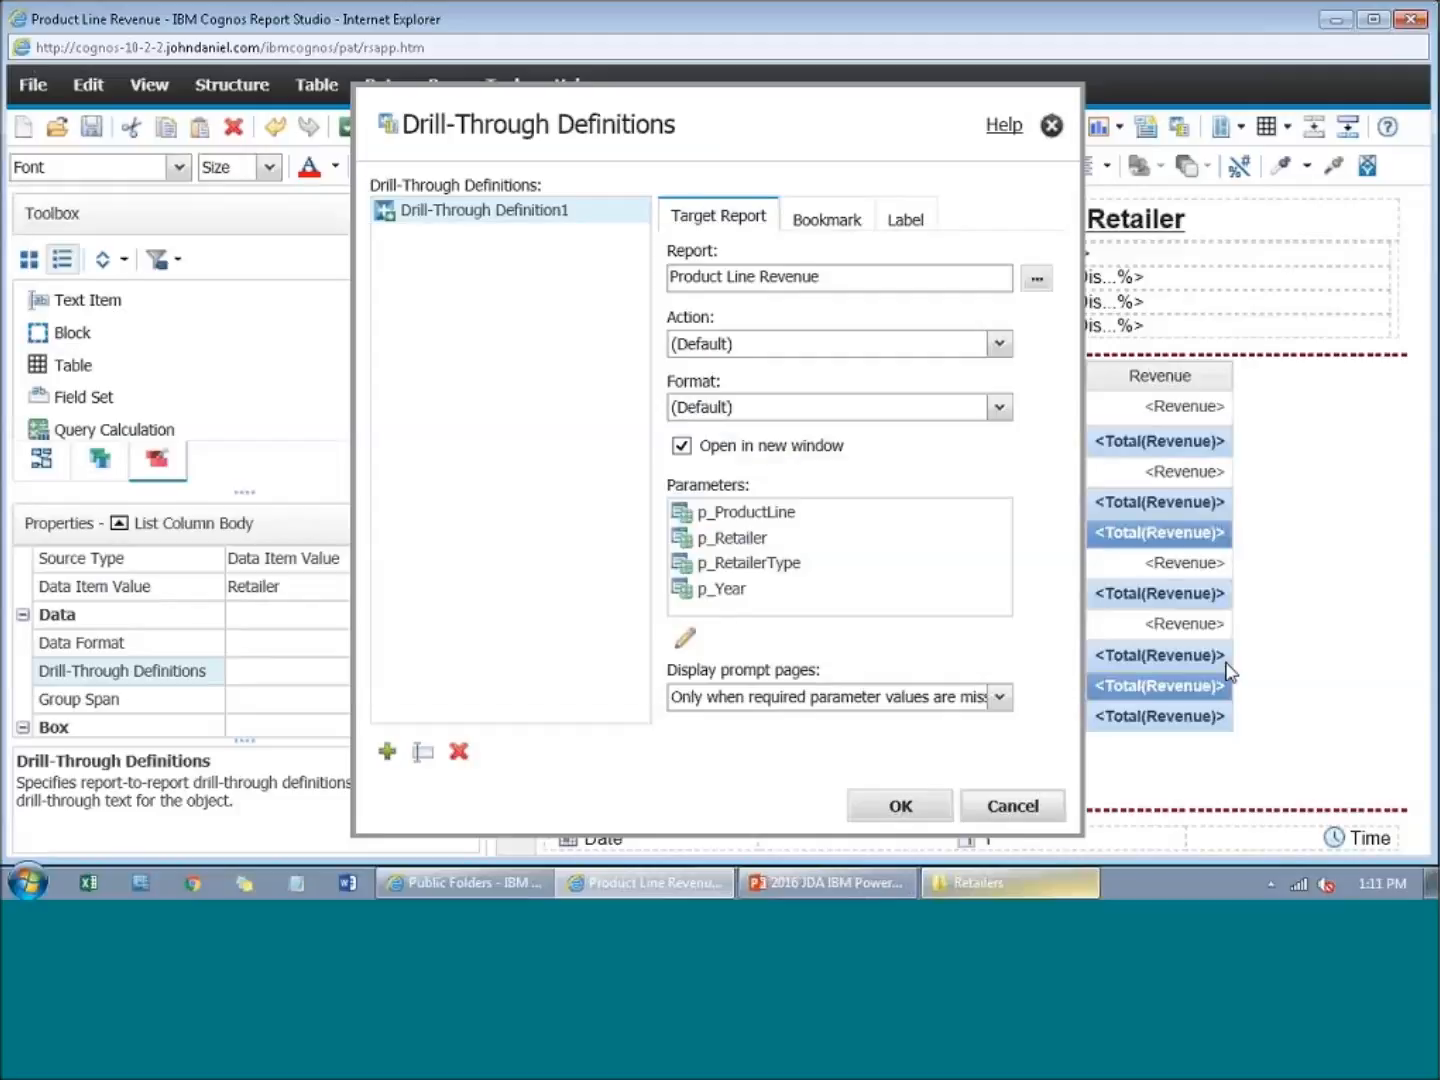
{"action": "left_click", "coordinate": [901, 806]}
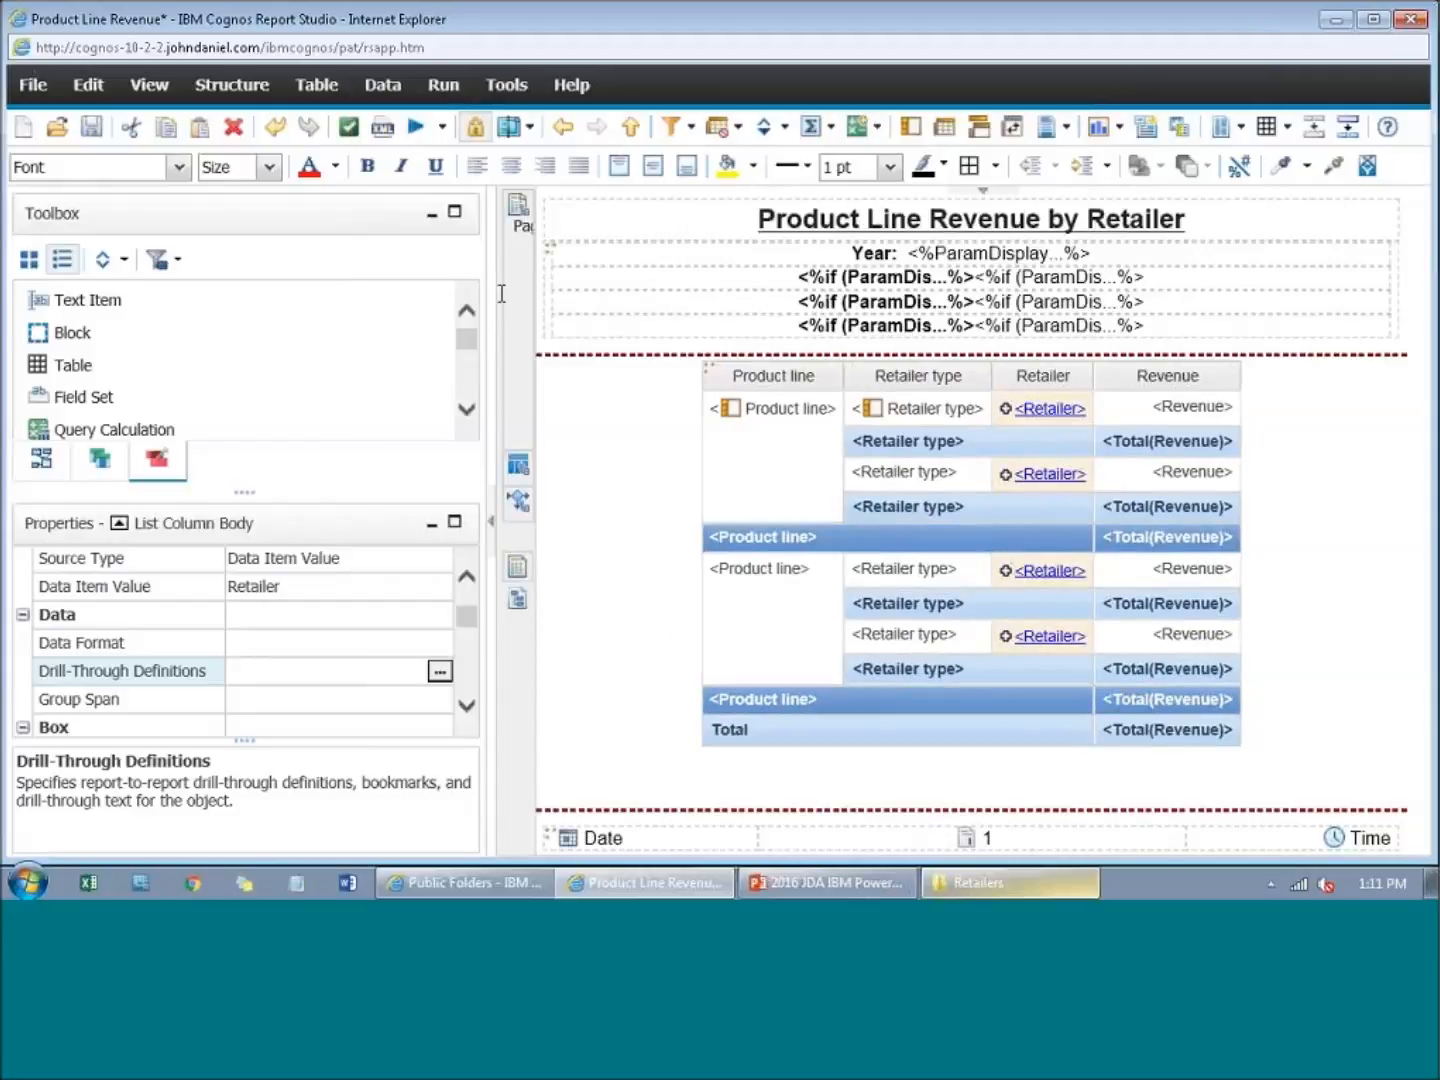
Step: Add a data item named DrillThrough - Detail with the expression 'Detail' to the Report Query, beneath the Drill Through heading
{"action": "mouse_move", "coordinate": [526, 481]}
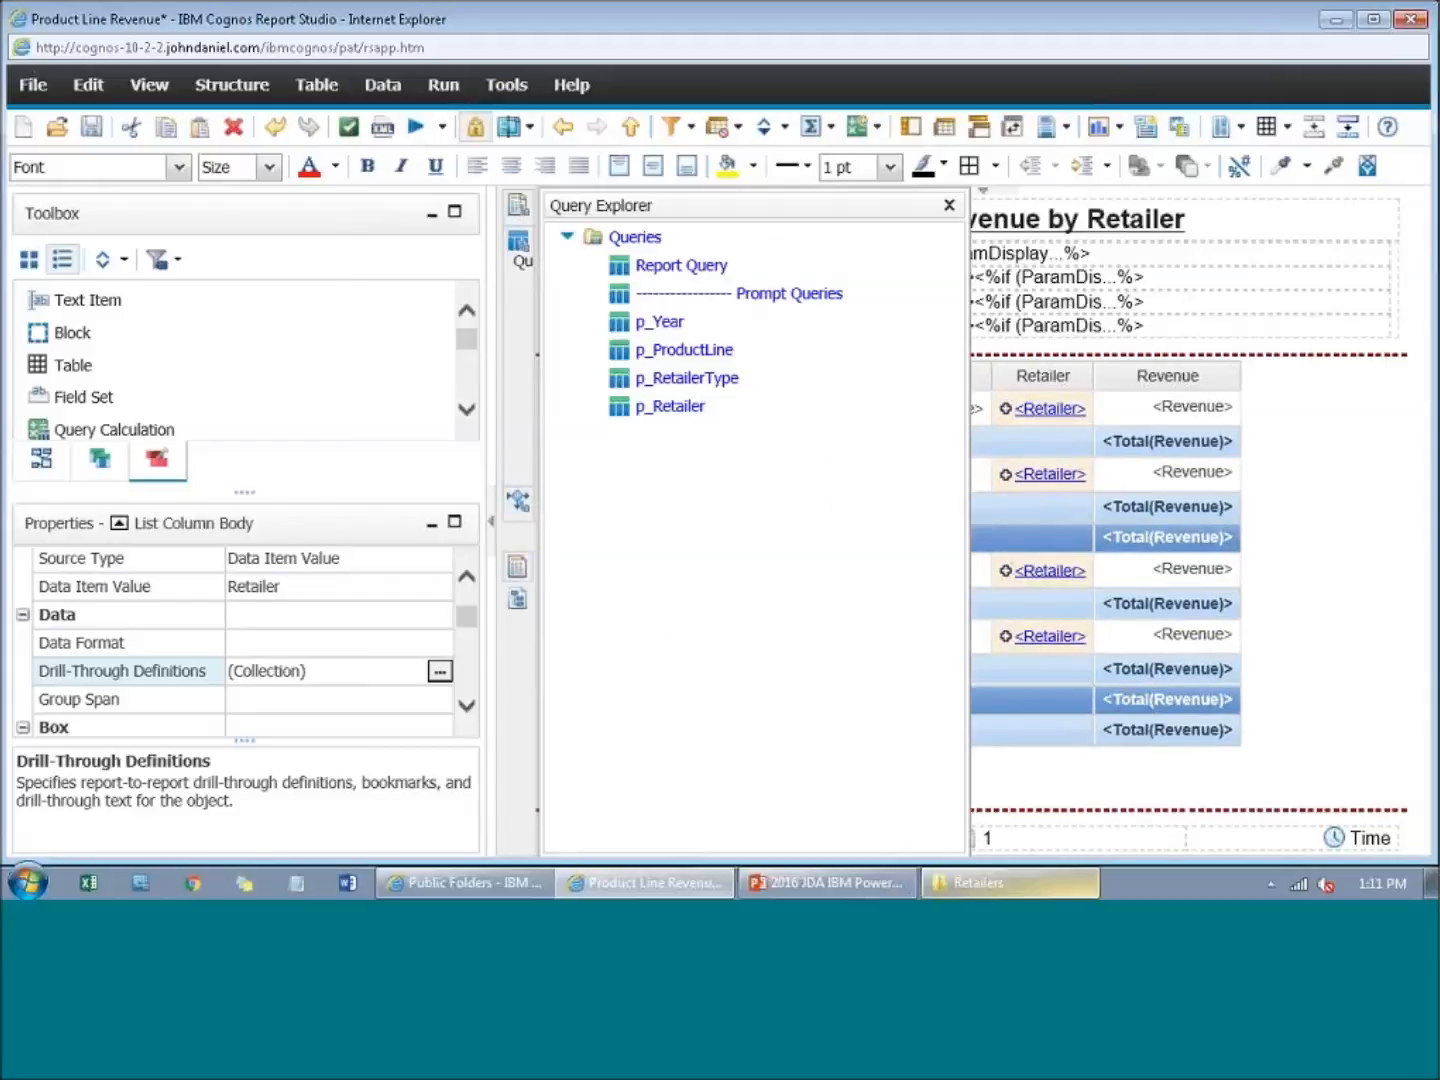
{"action": "left_click", "coordinate": [669, 266]}
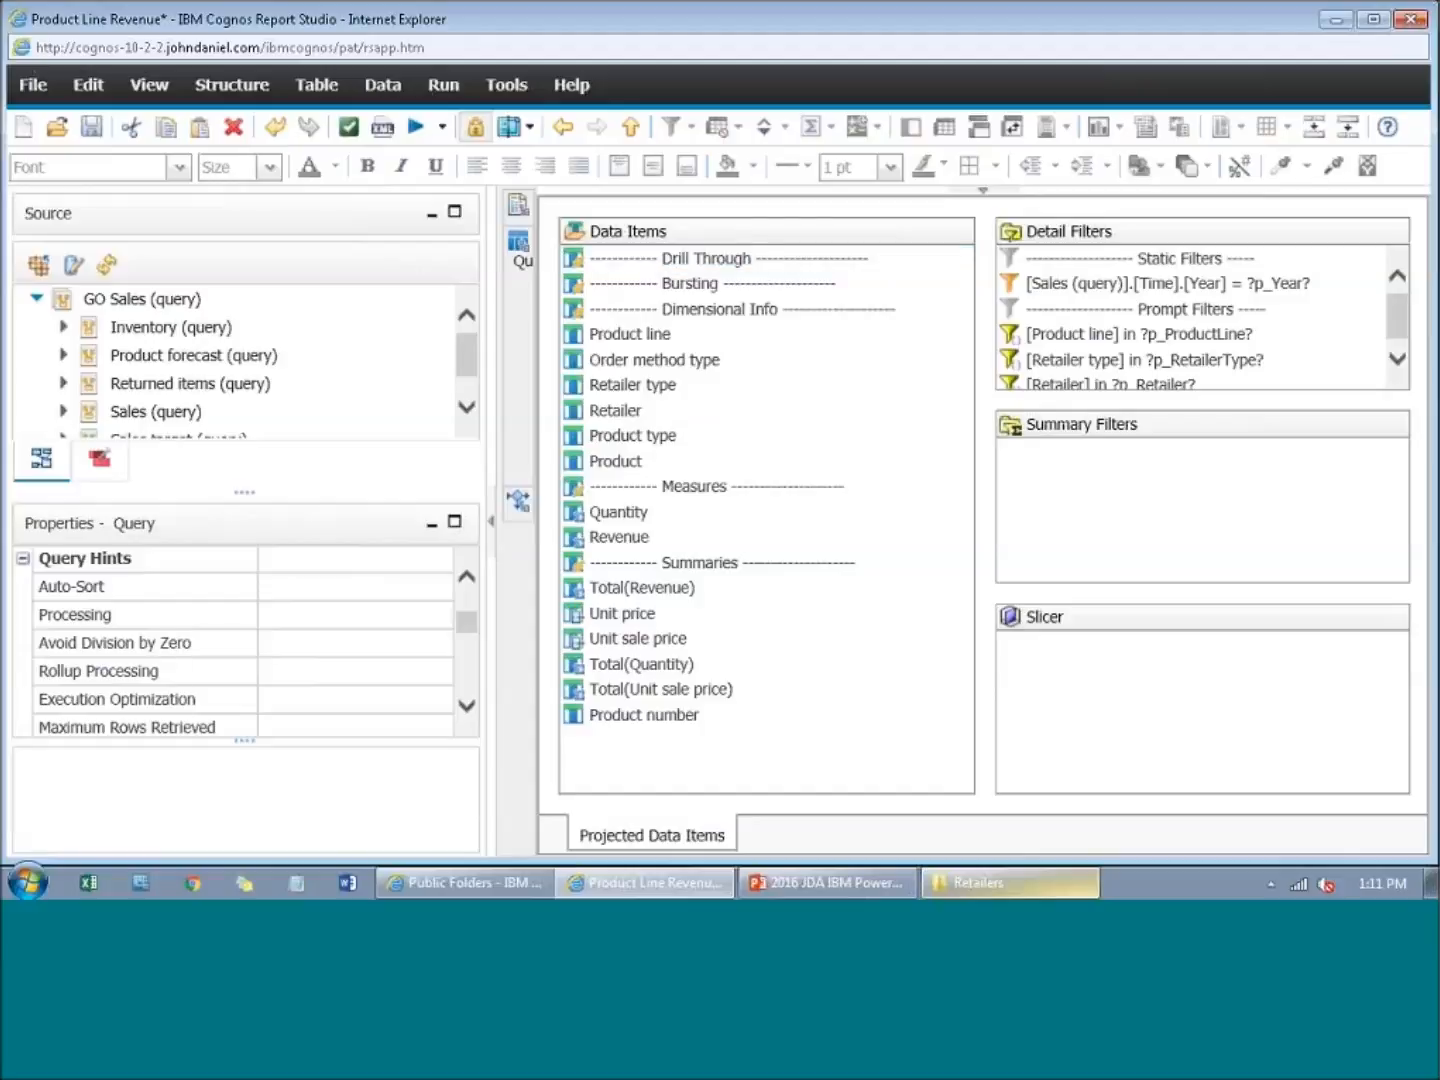
{"action": "left_click", "coordinate": [104, 463]}
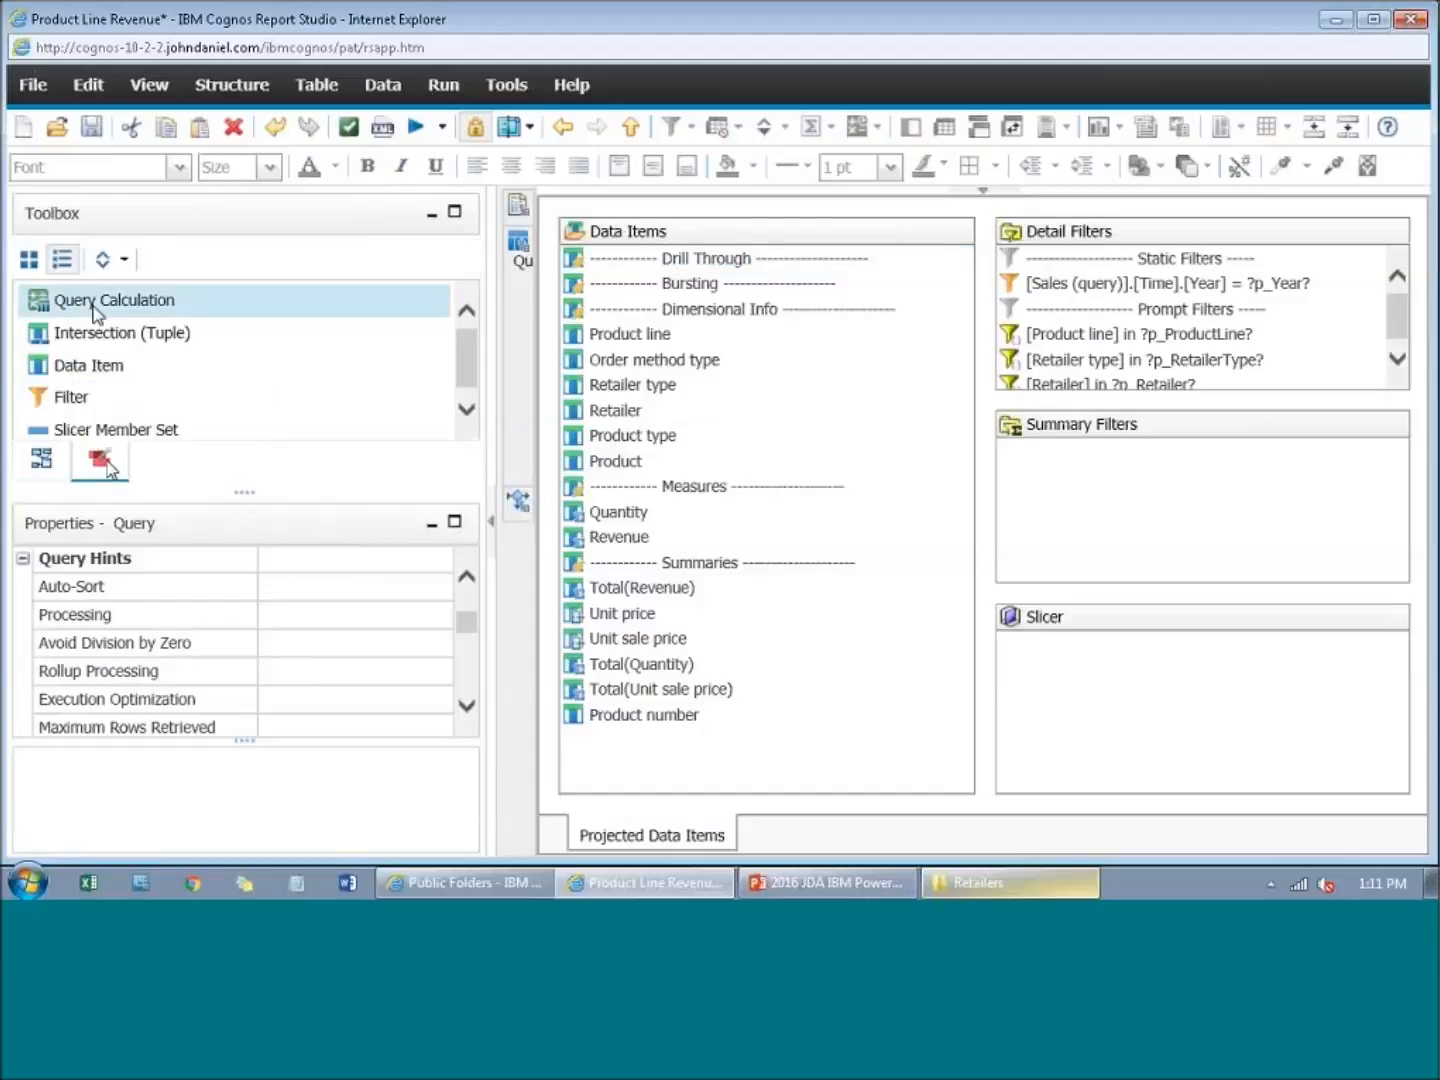
{"action": "left_click_drag", "start_coordinate": [88, 364], "coordinate": [684, 258]}
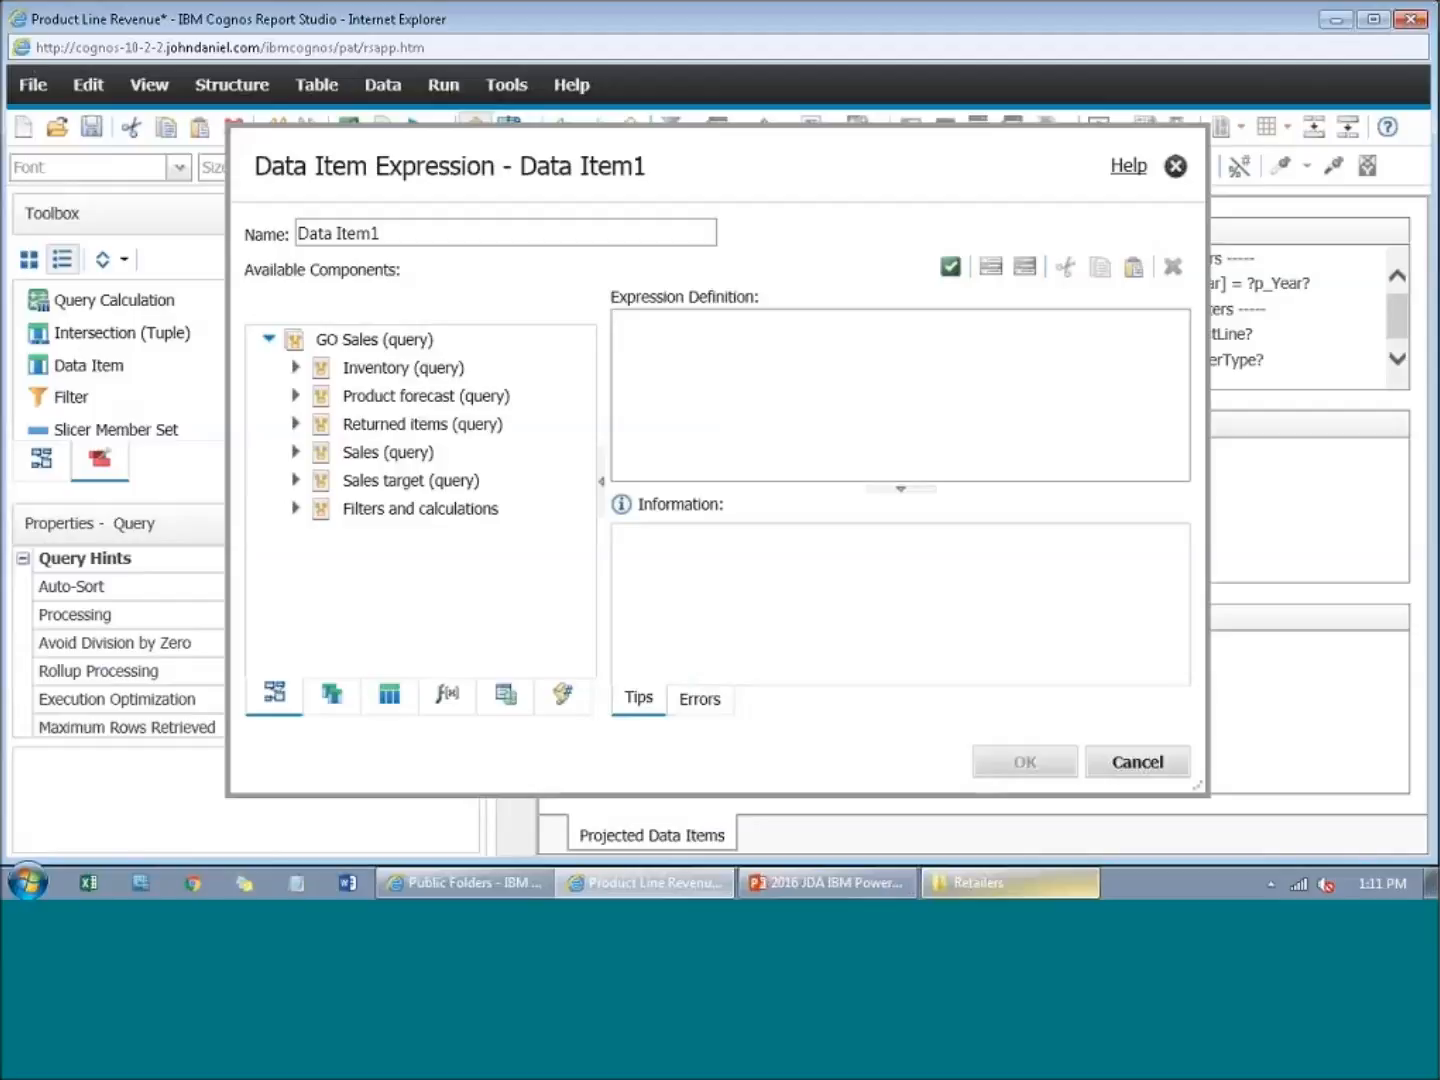
{"action": "left_click_drag", "start_coordinate": [383, 234], "coordinate": [304, 250]}
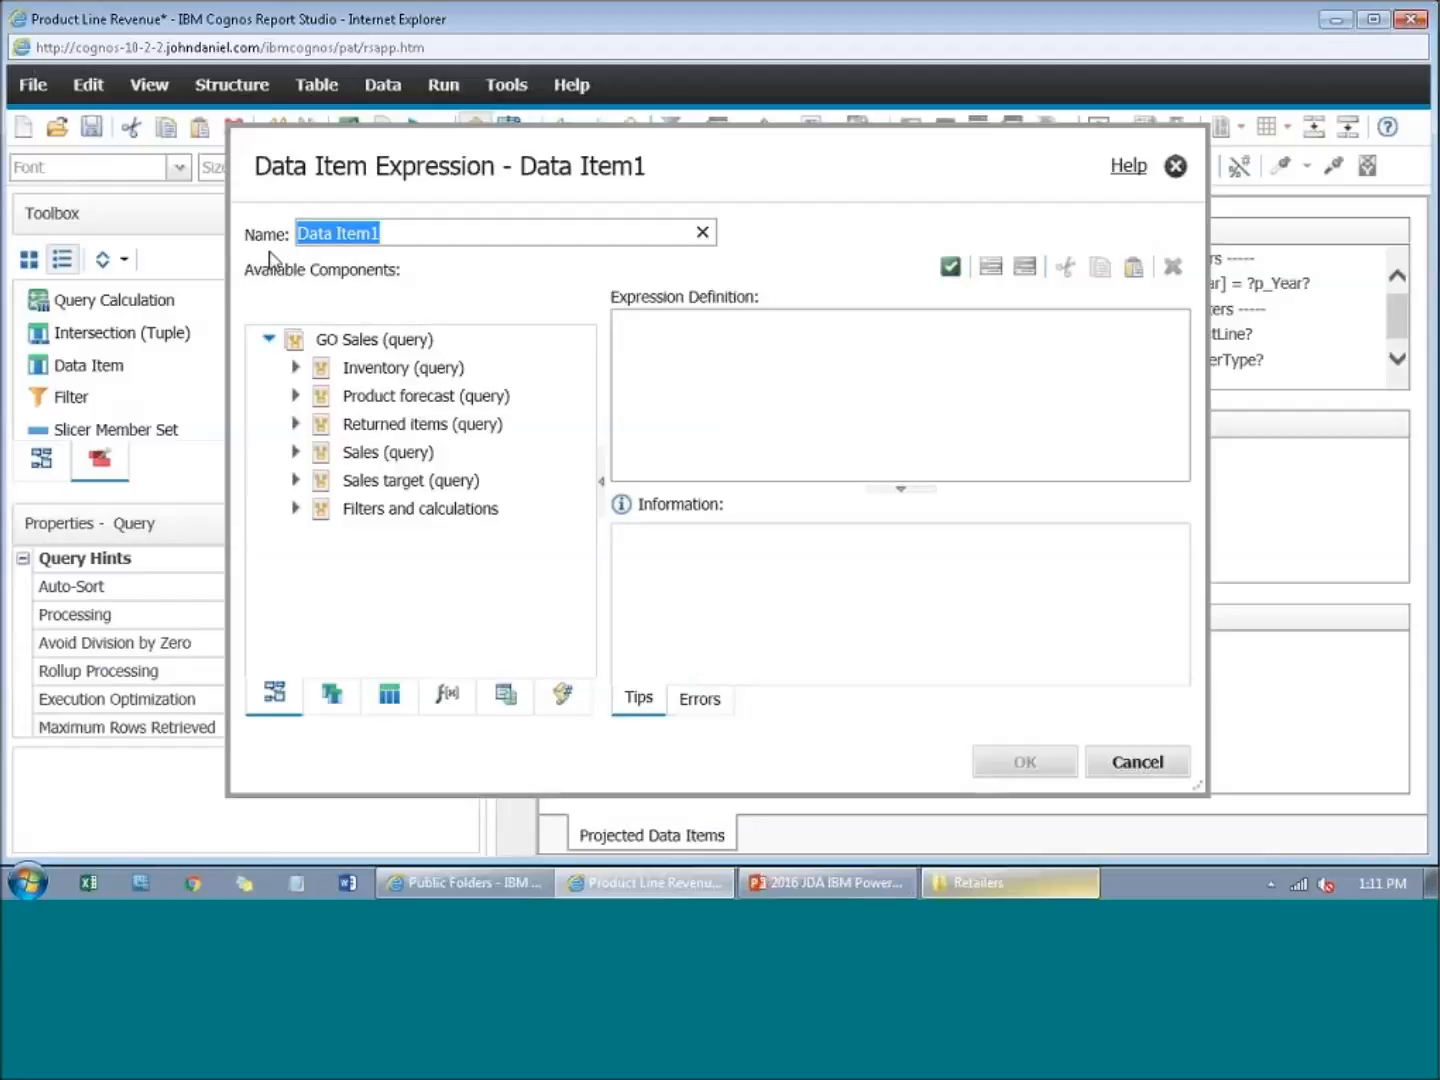
{"action": "type", "text": "DrillThrou"}
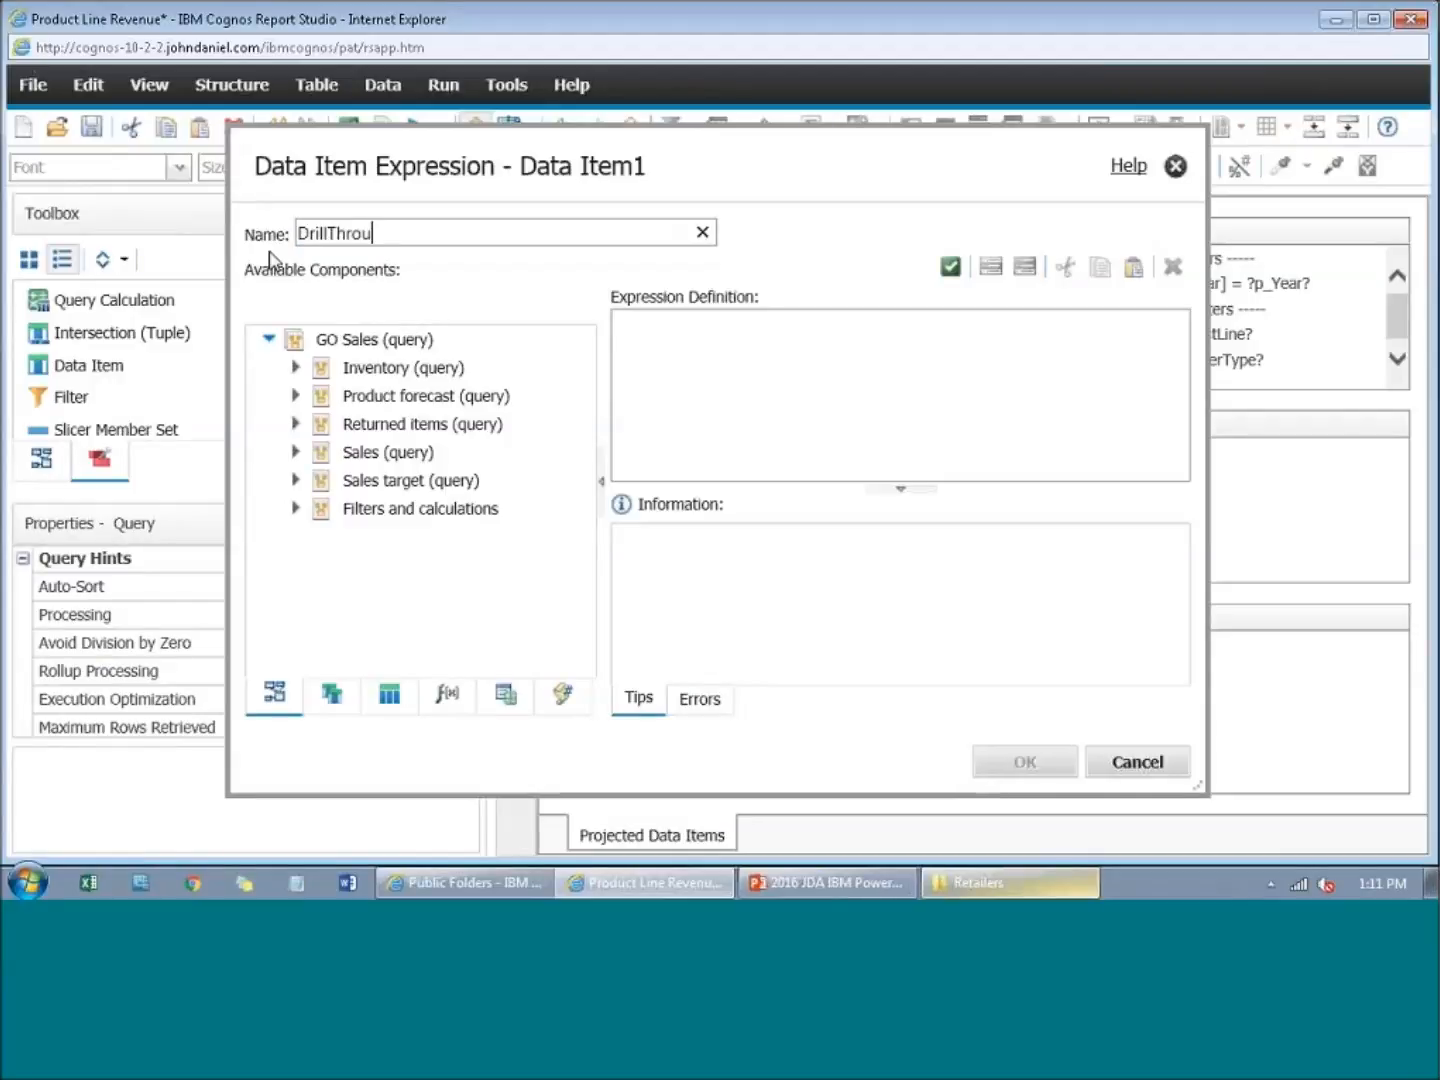
{"action": "type", "text": "gh - Detail"}
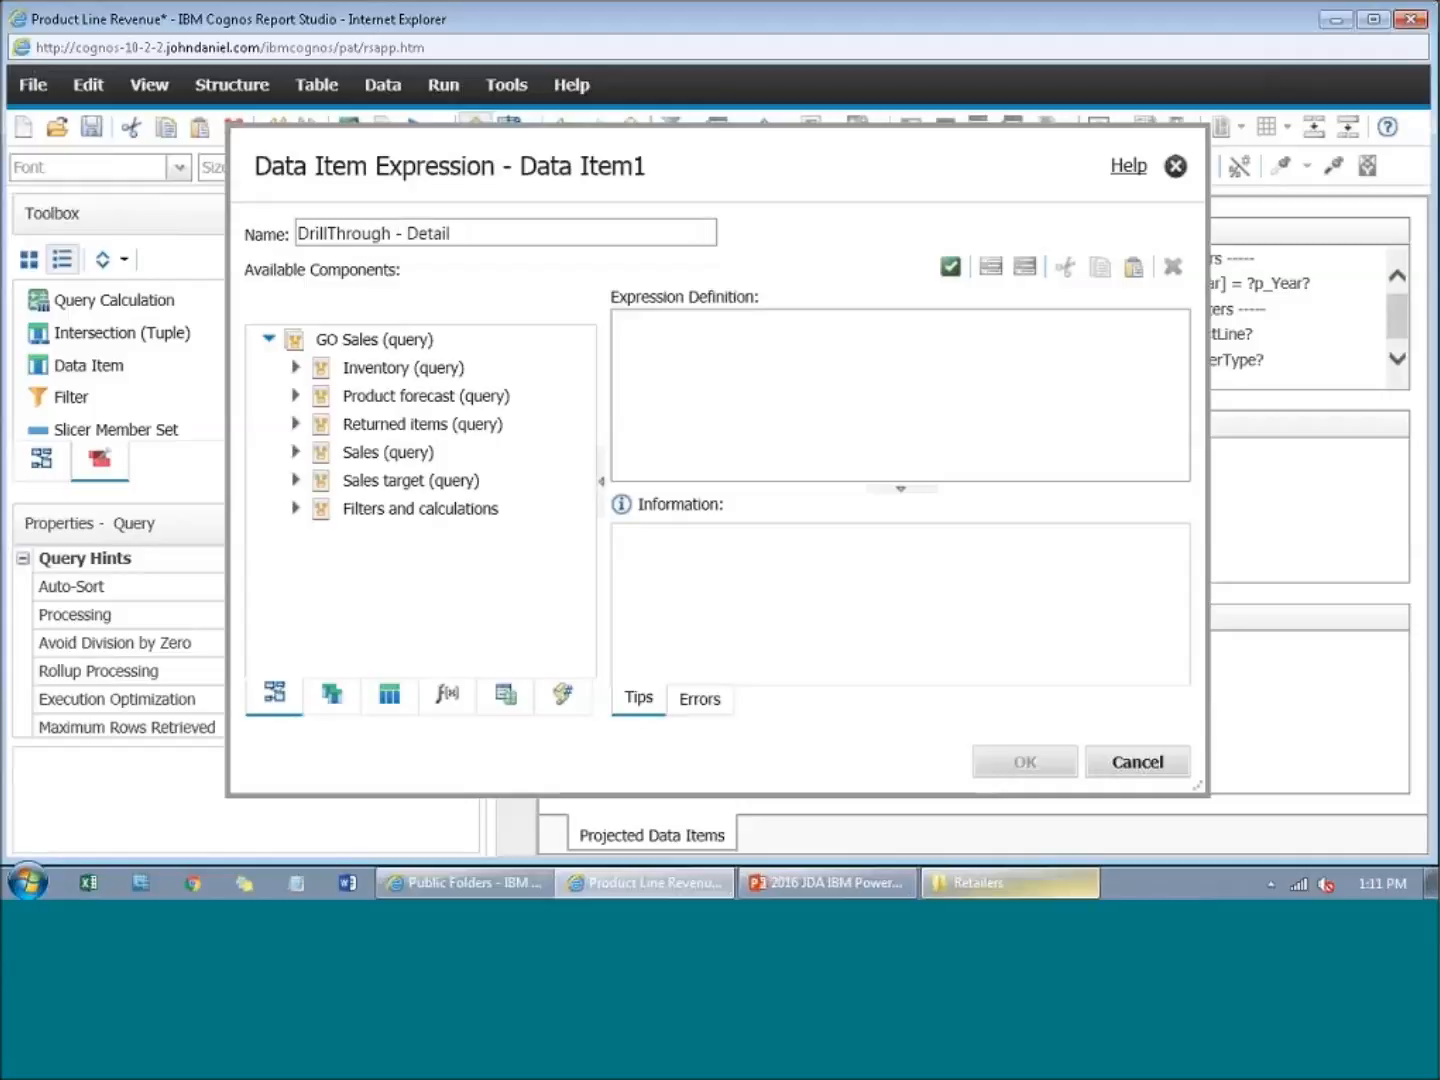
{"action": "left_click", "coordinate": [679, 380]}
{"action": "type", "text": "'Detail'"}
{"action": "left_click", "coordinate": [1038, 776]}
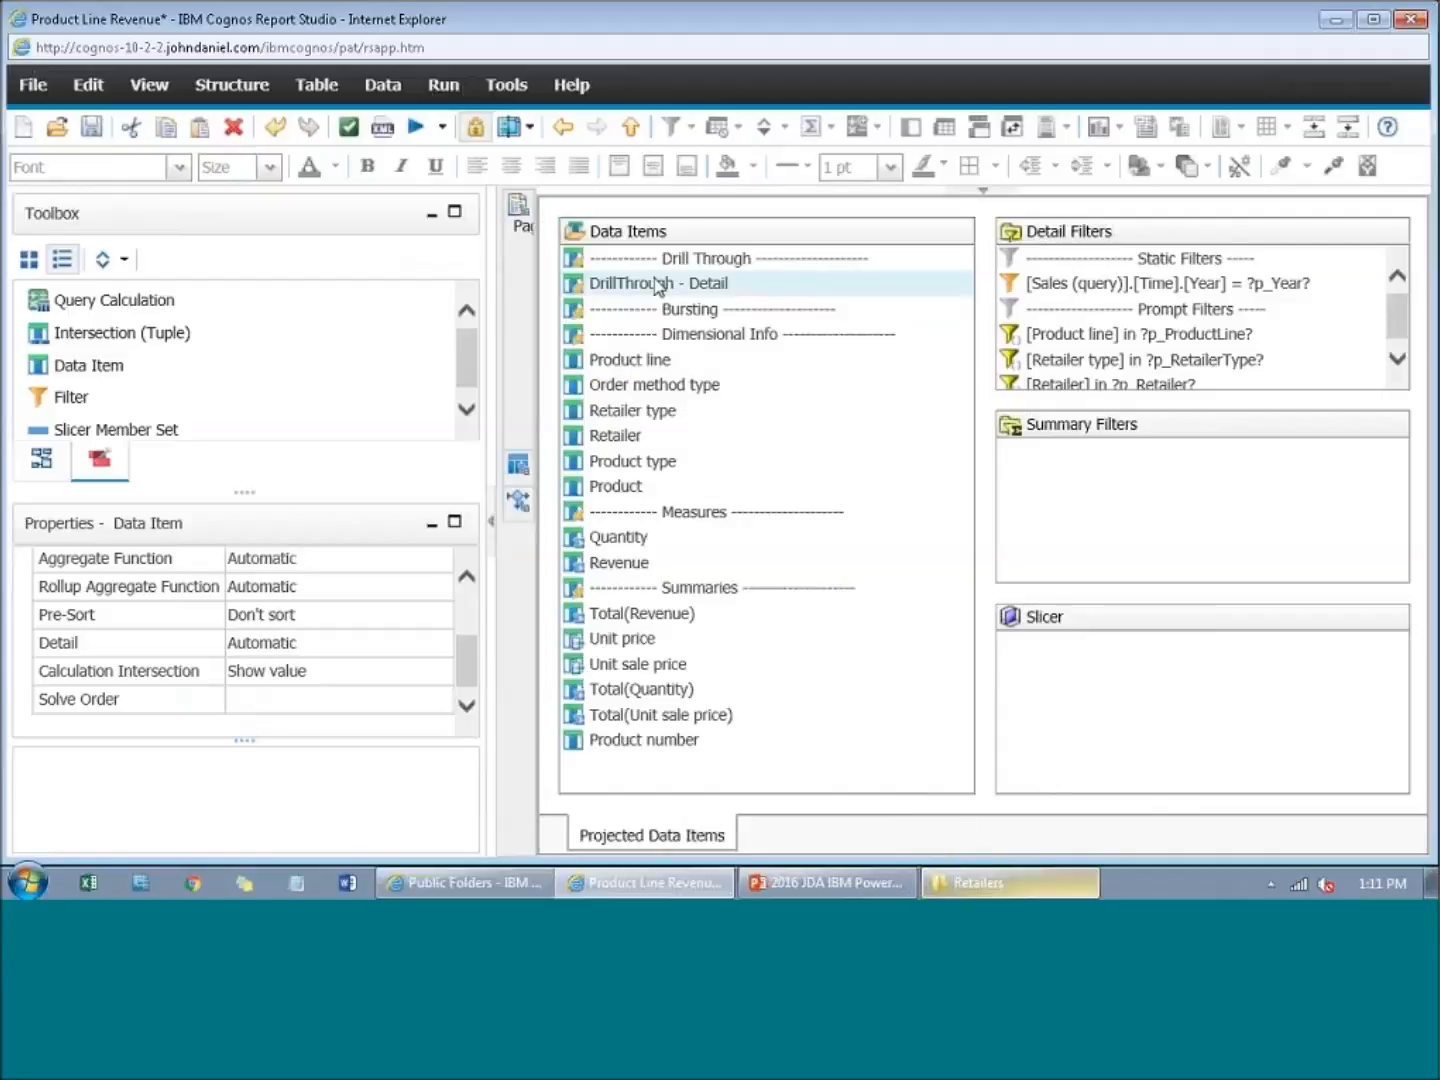
Step: In the Retailer column's drill-through definition on the Revenue by Retailer page, set p_DetailLevel to pass the data item value DrillThrough - Detail
{"action": "mouse_move", "coordinate": [519, 208]}
{"action": "left_click", "coordinate": [677, 268]}
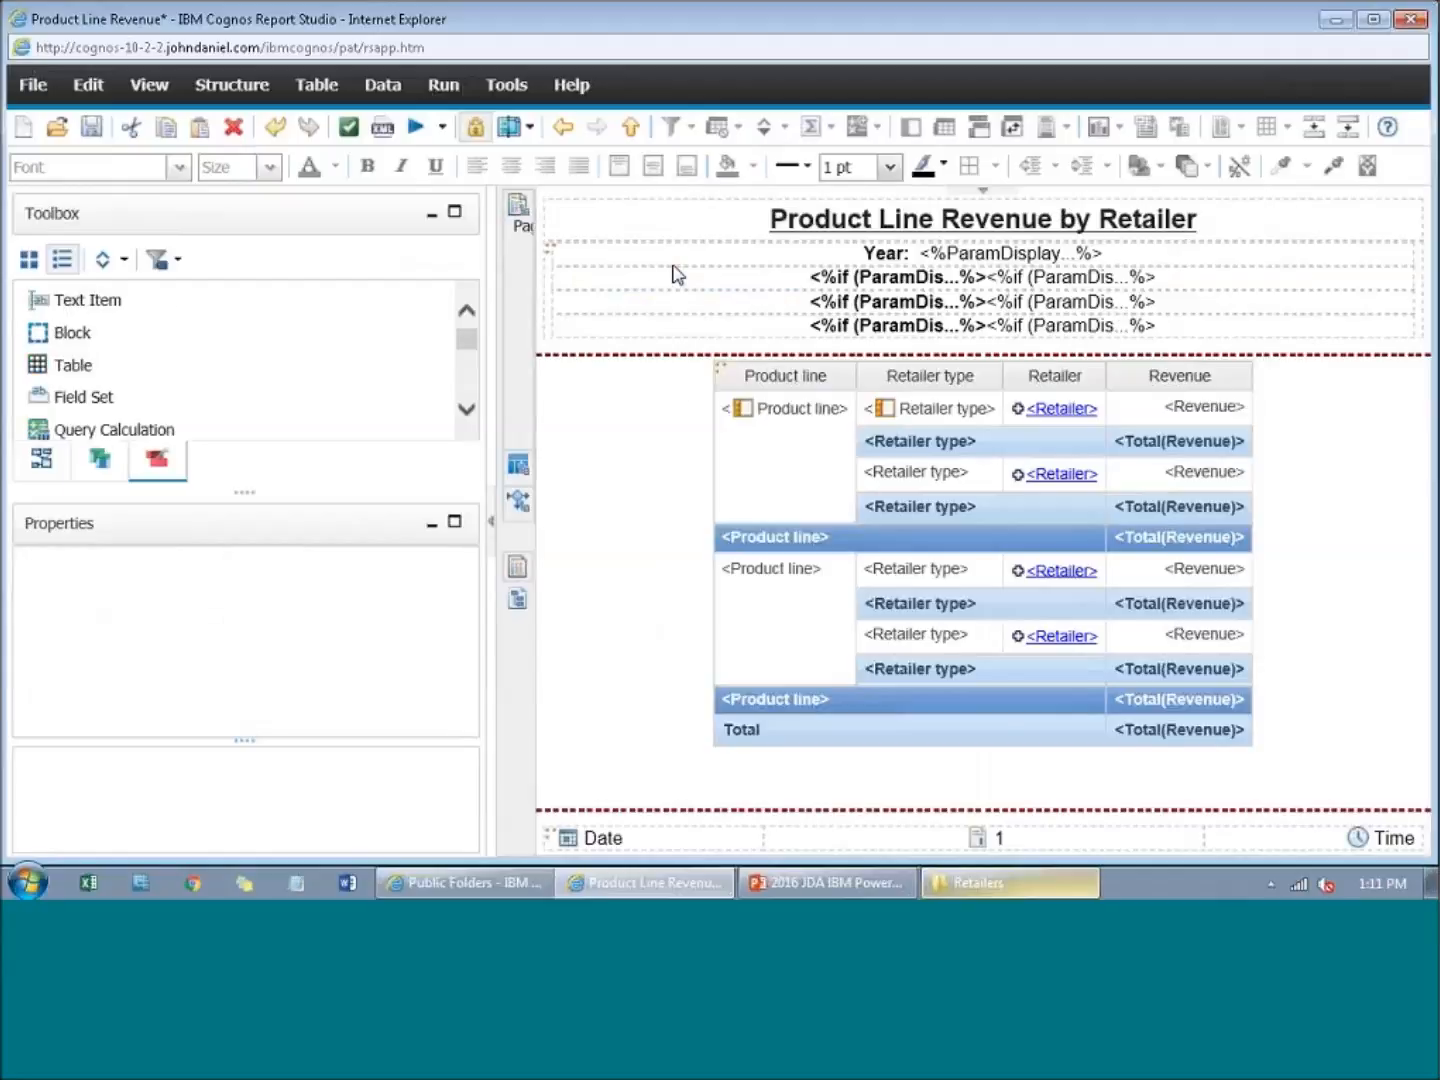
{"action": "left_click", "coordinate": [1094, 420]}
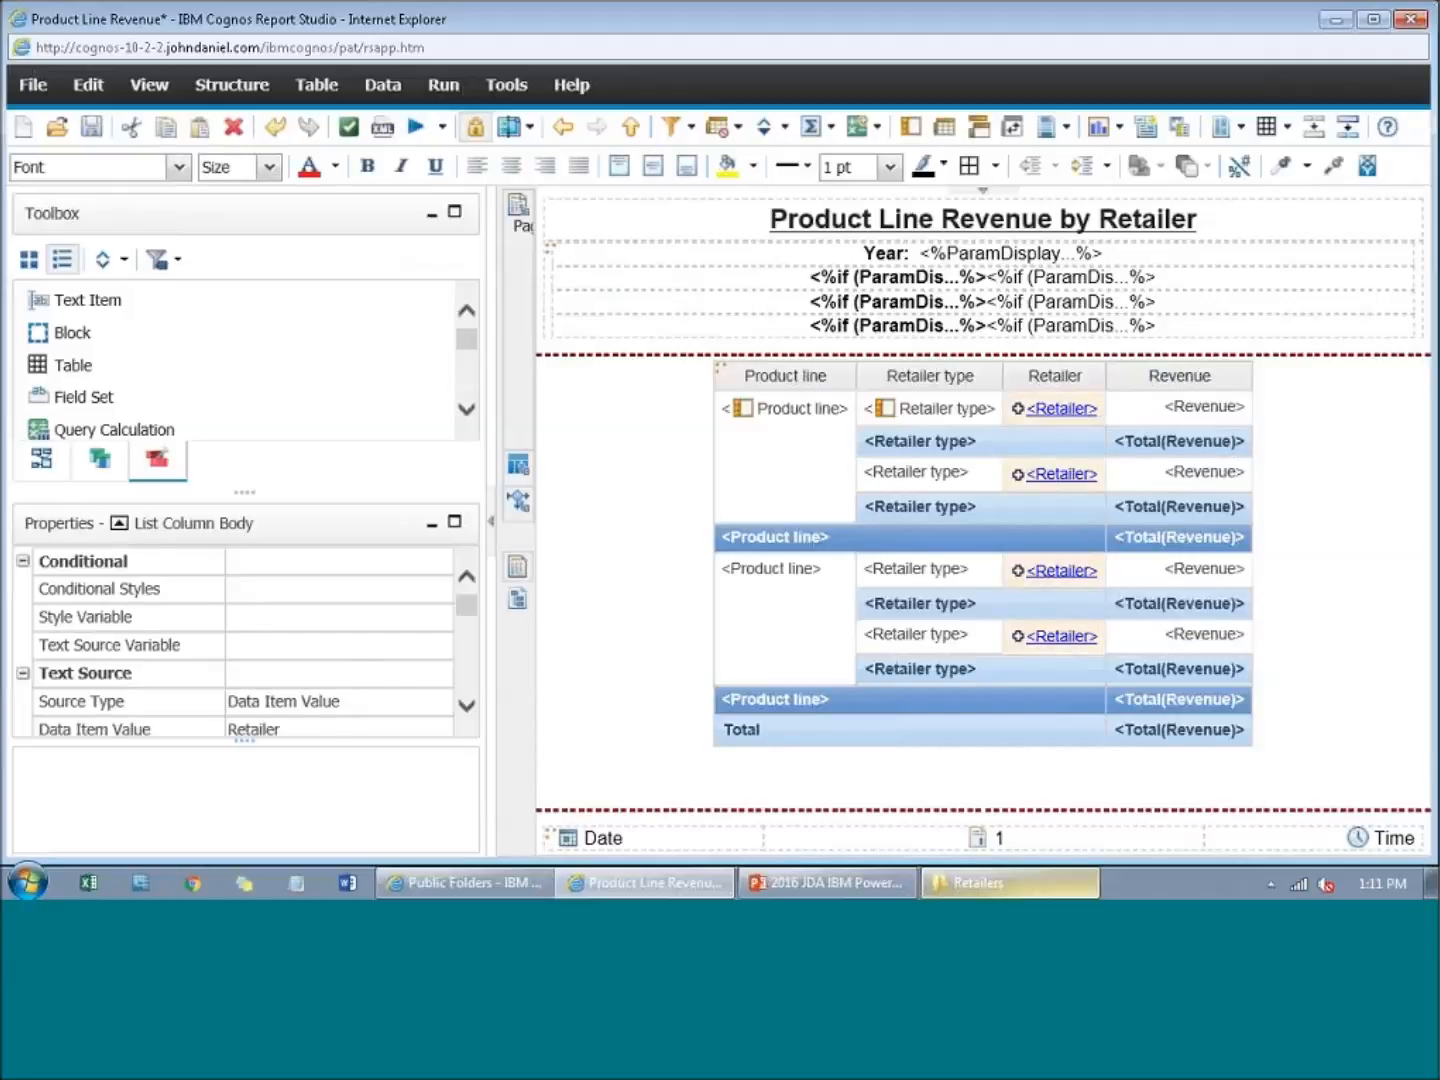
{"action": "scroll", "coordinate": [393, 682], "scroll_direction": "down", "scroll_amount": 2}
{"action": "left_click", "coordinate": [388, 676]}
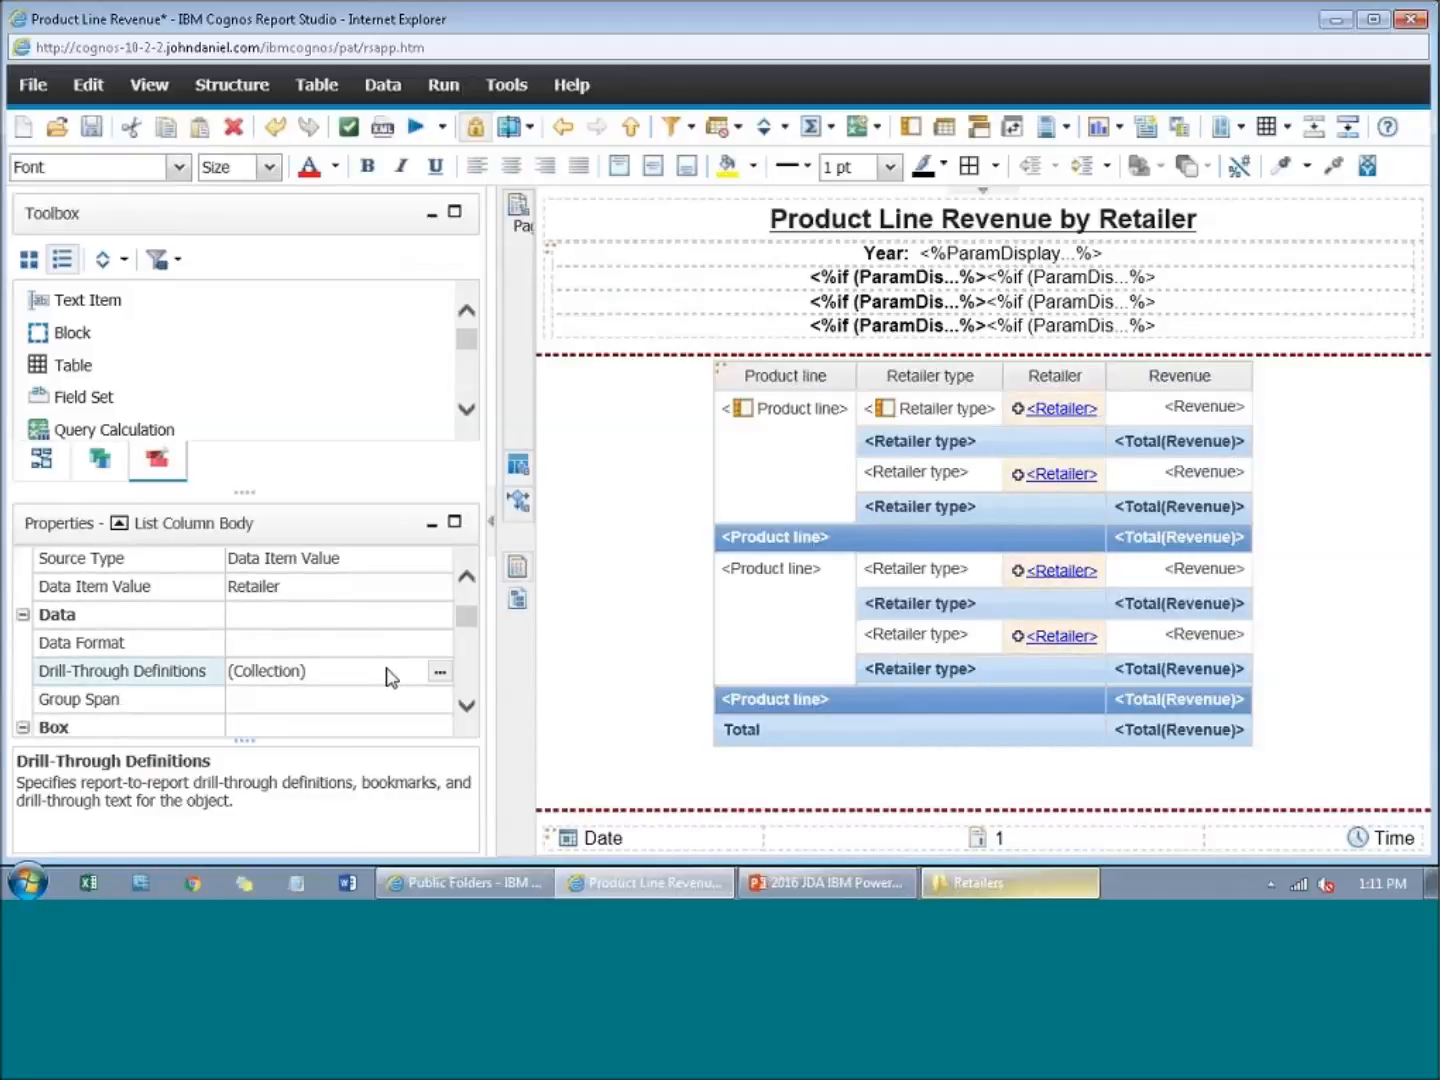
{"action": "left_click", "coordinate": [437, 672]}
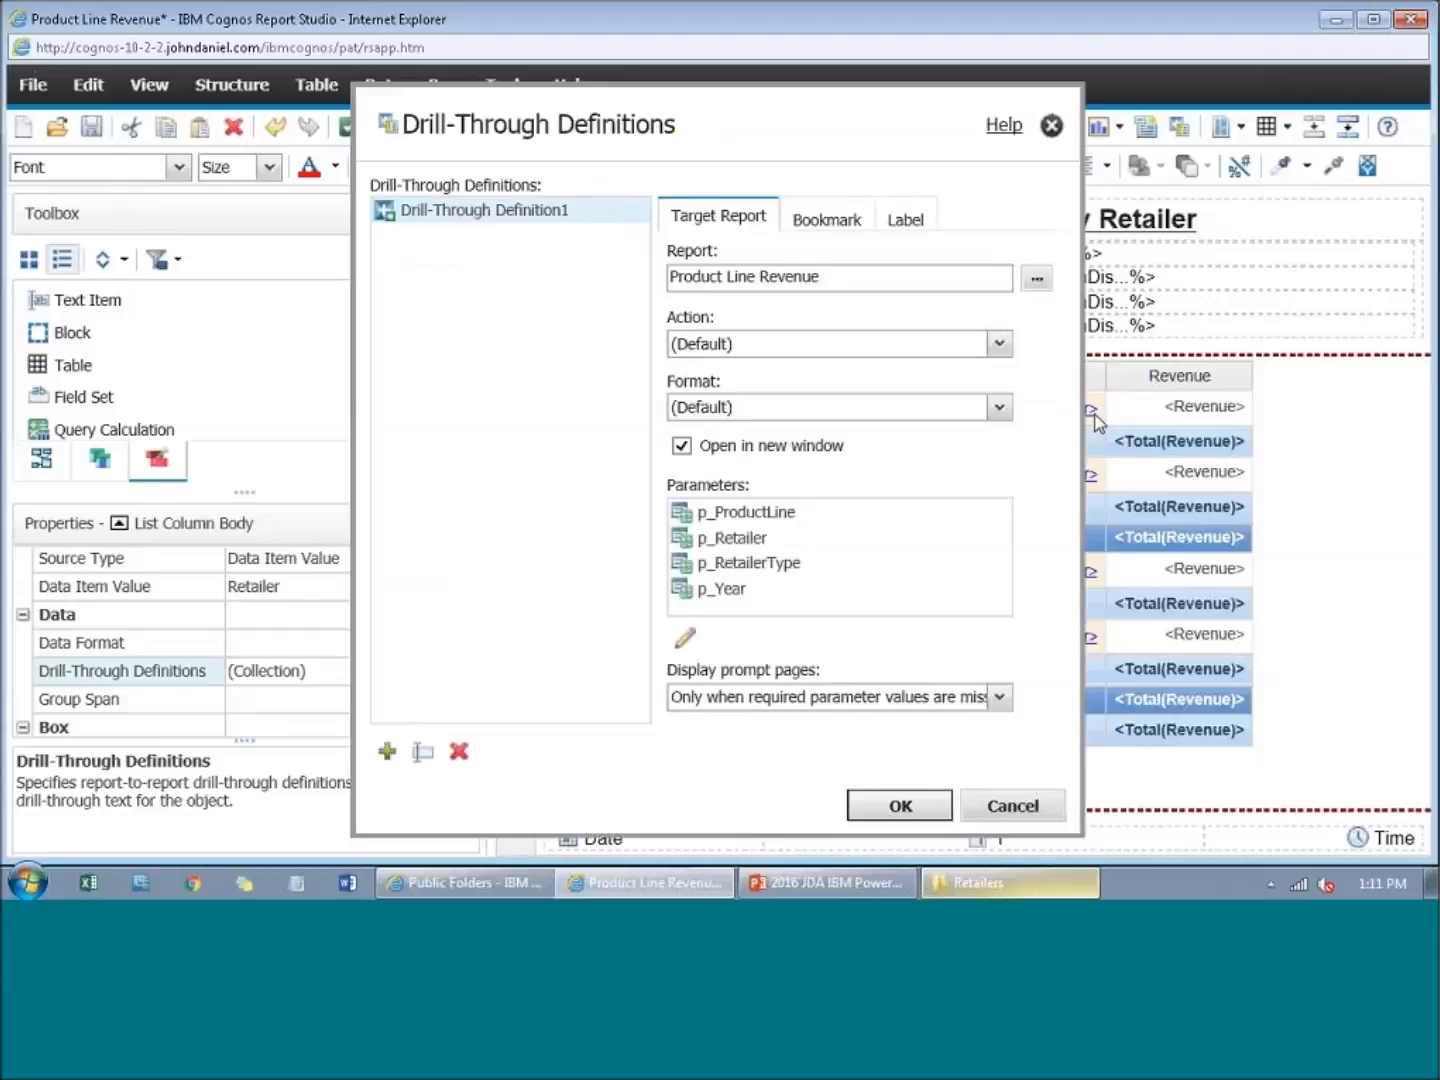
{"action": "left_click", "coordinate": [686, 638]}
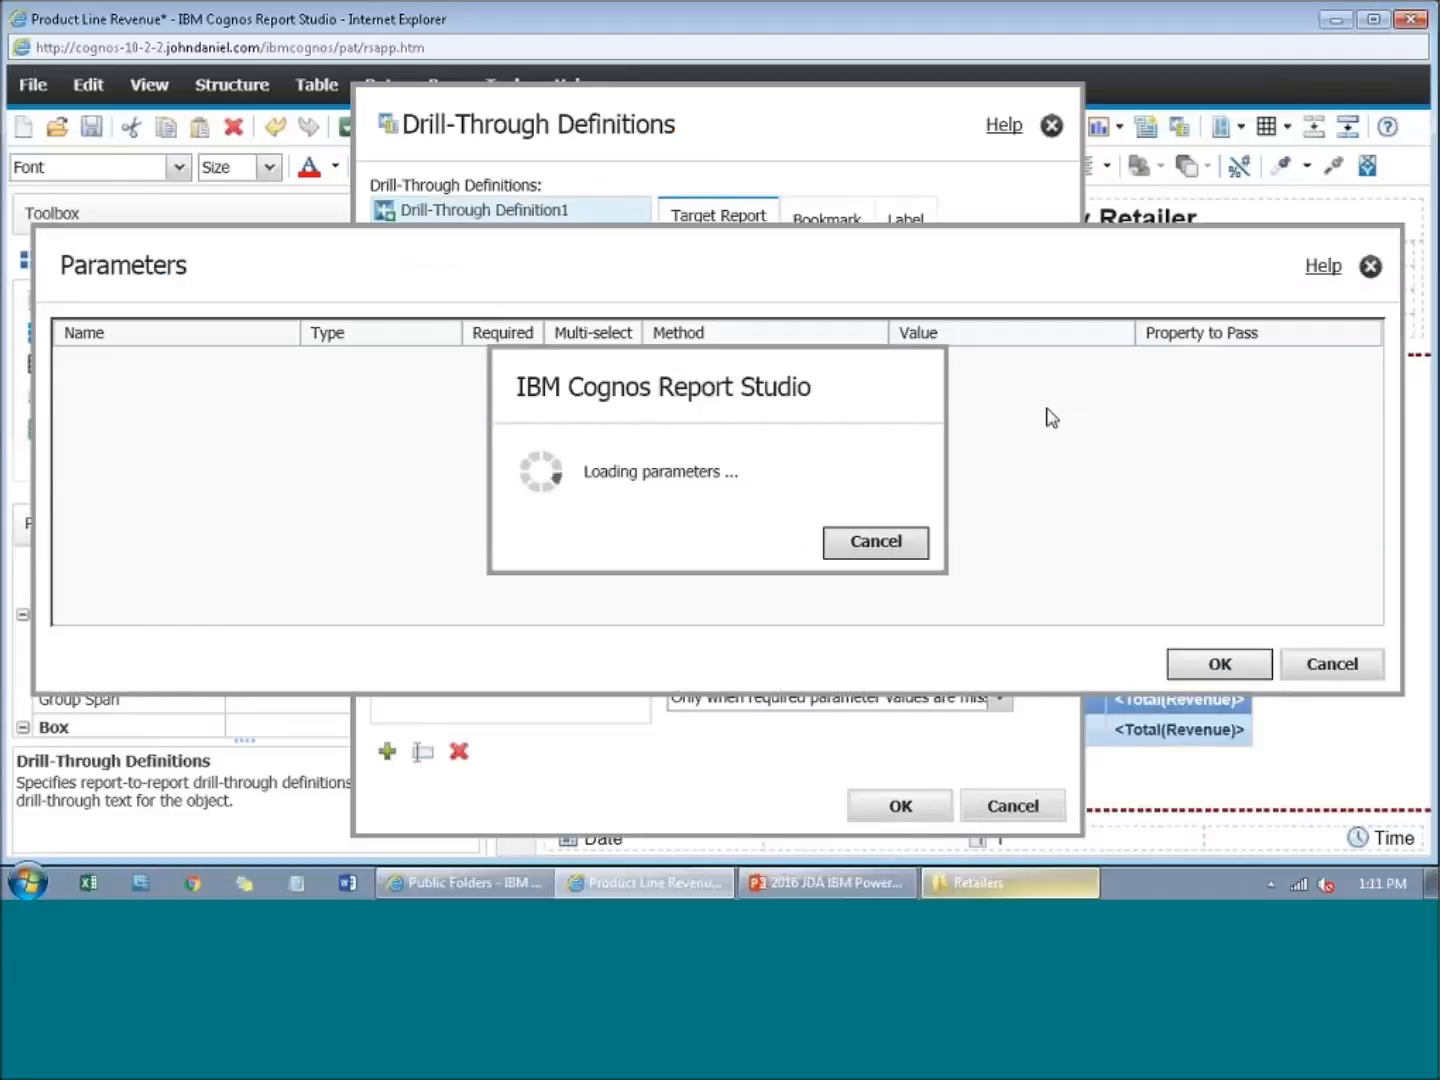
{"action": "left_click", "coordinate": [871, 480]}
{"action": "left_click", "coordinate": [790, 546]}
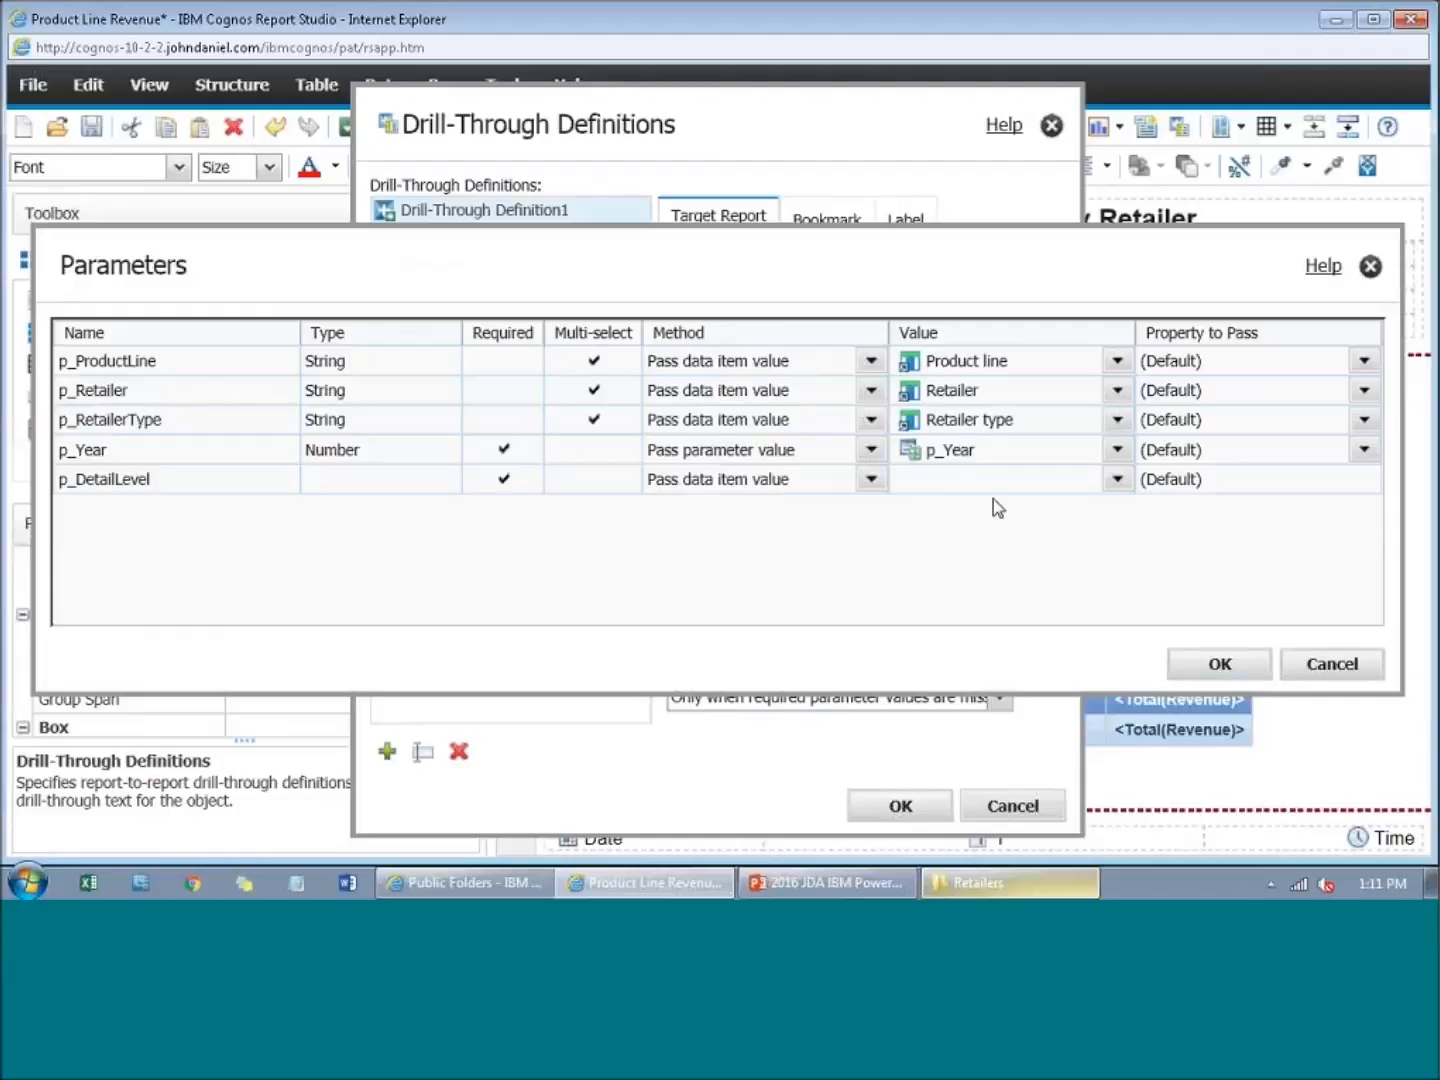
{"action": "left_click", "coordinate": [1114, 481]}
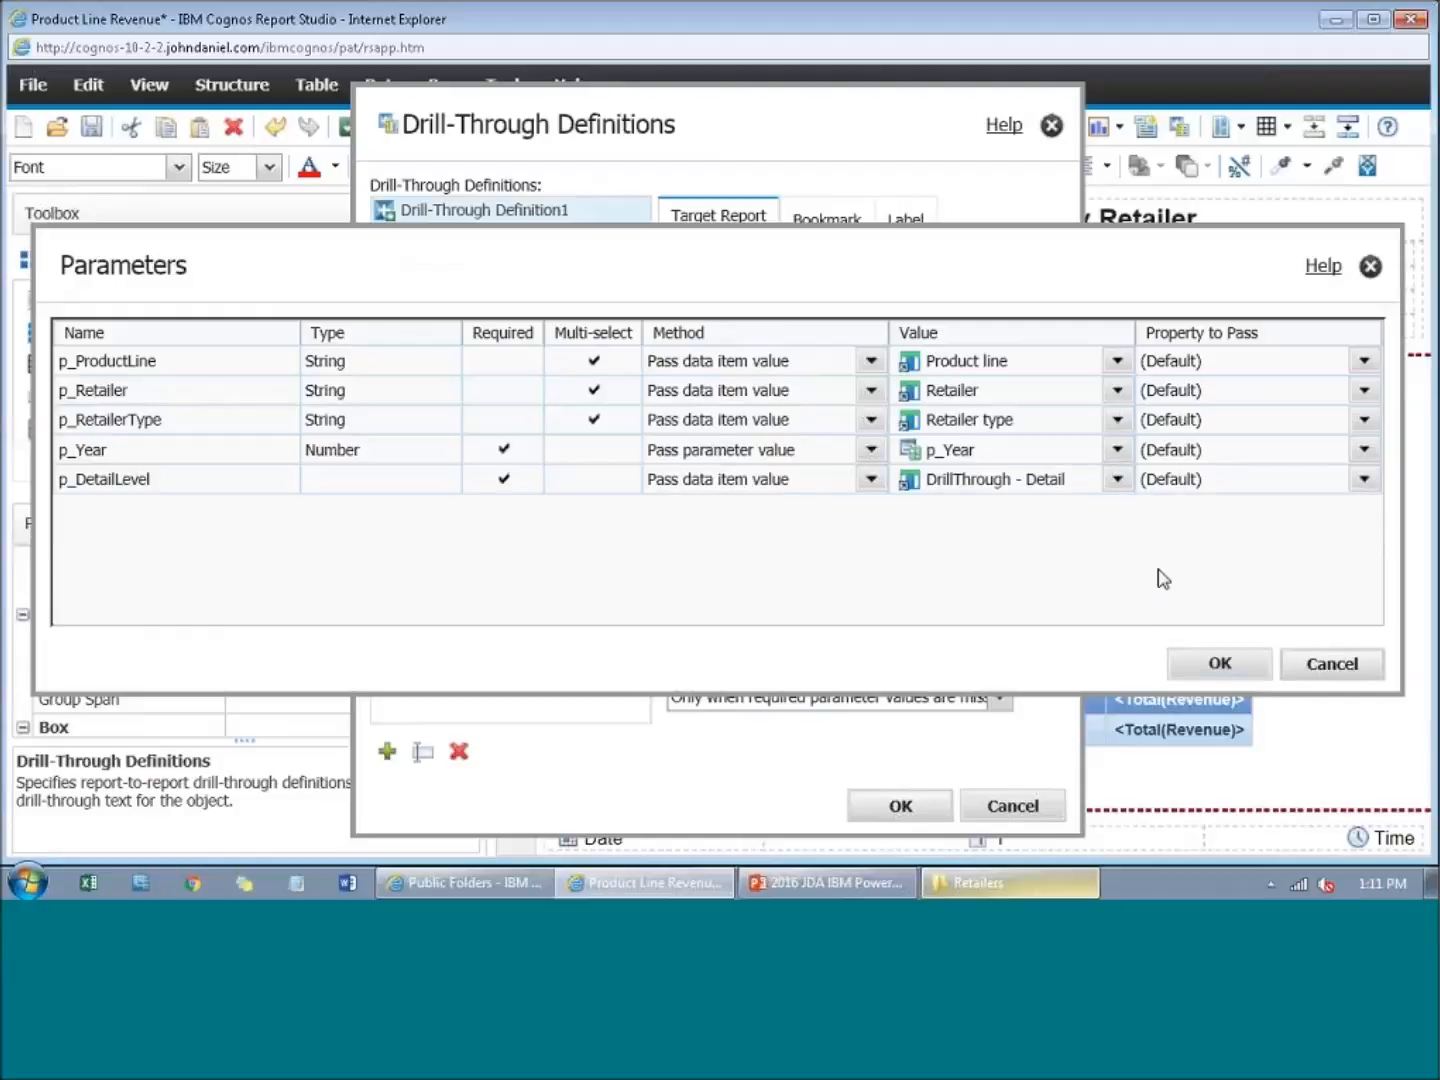
{"action": "left_click", "coordinate": [1211, 663]}
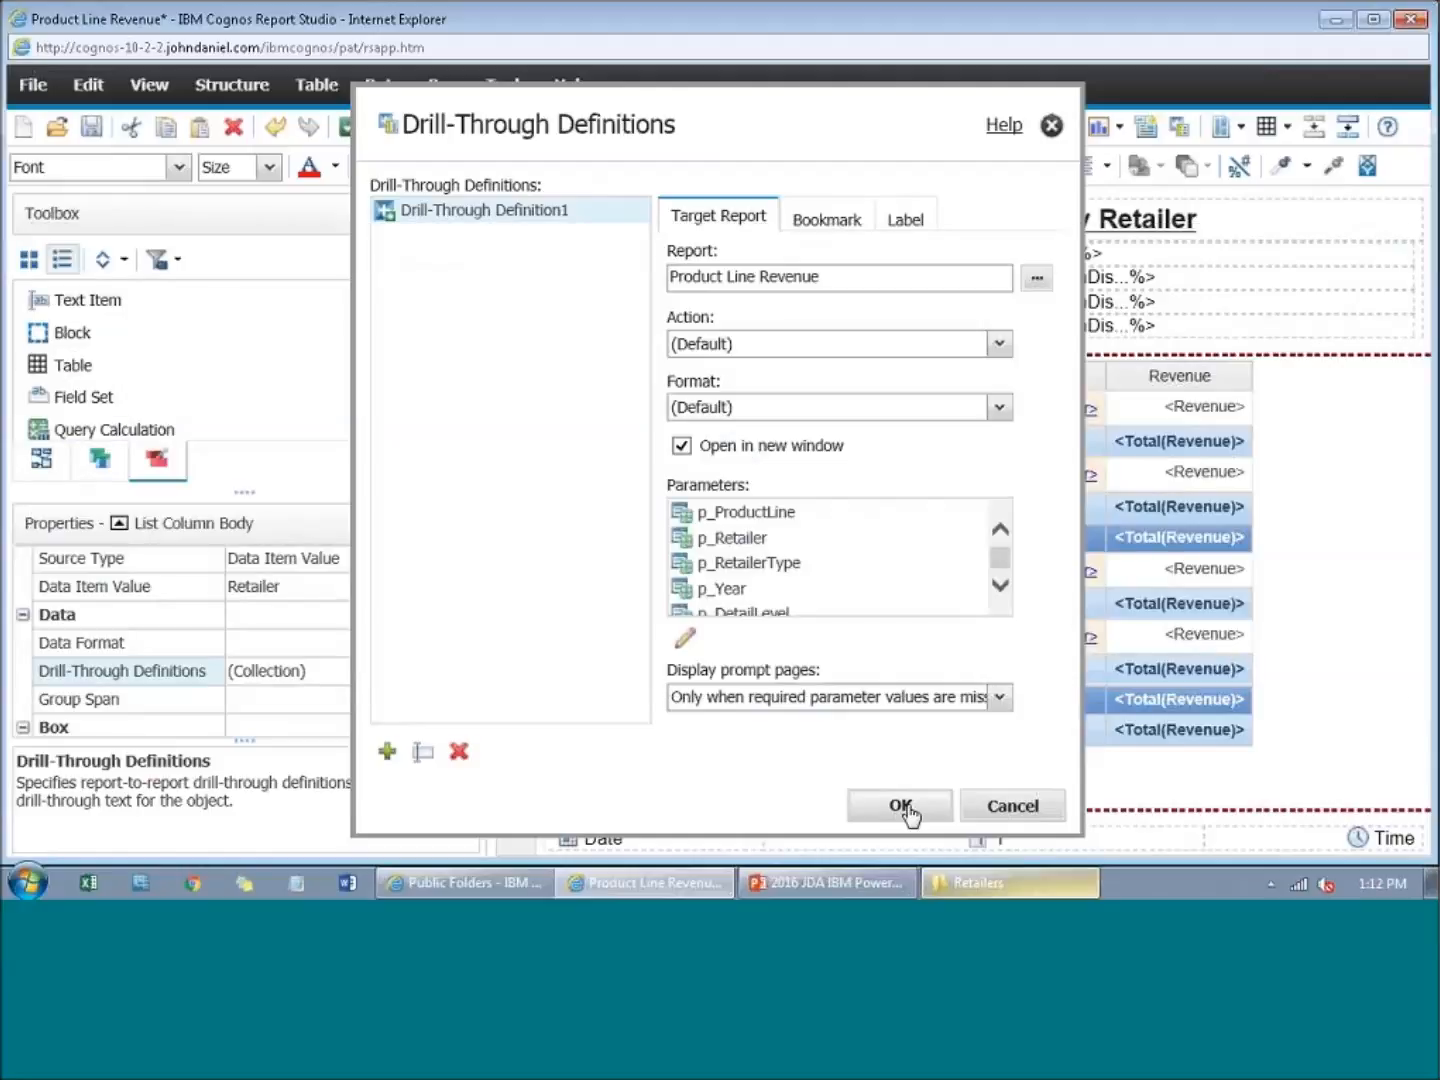
{"action": "left_click", "coordinate": [902, 806]}
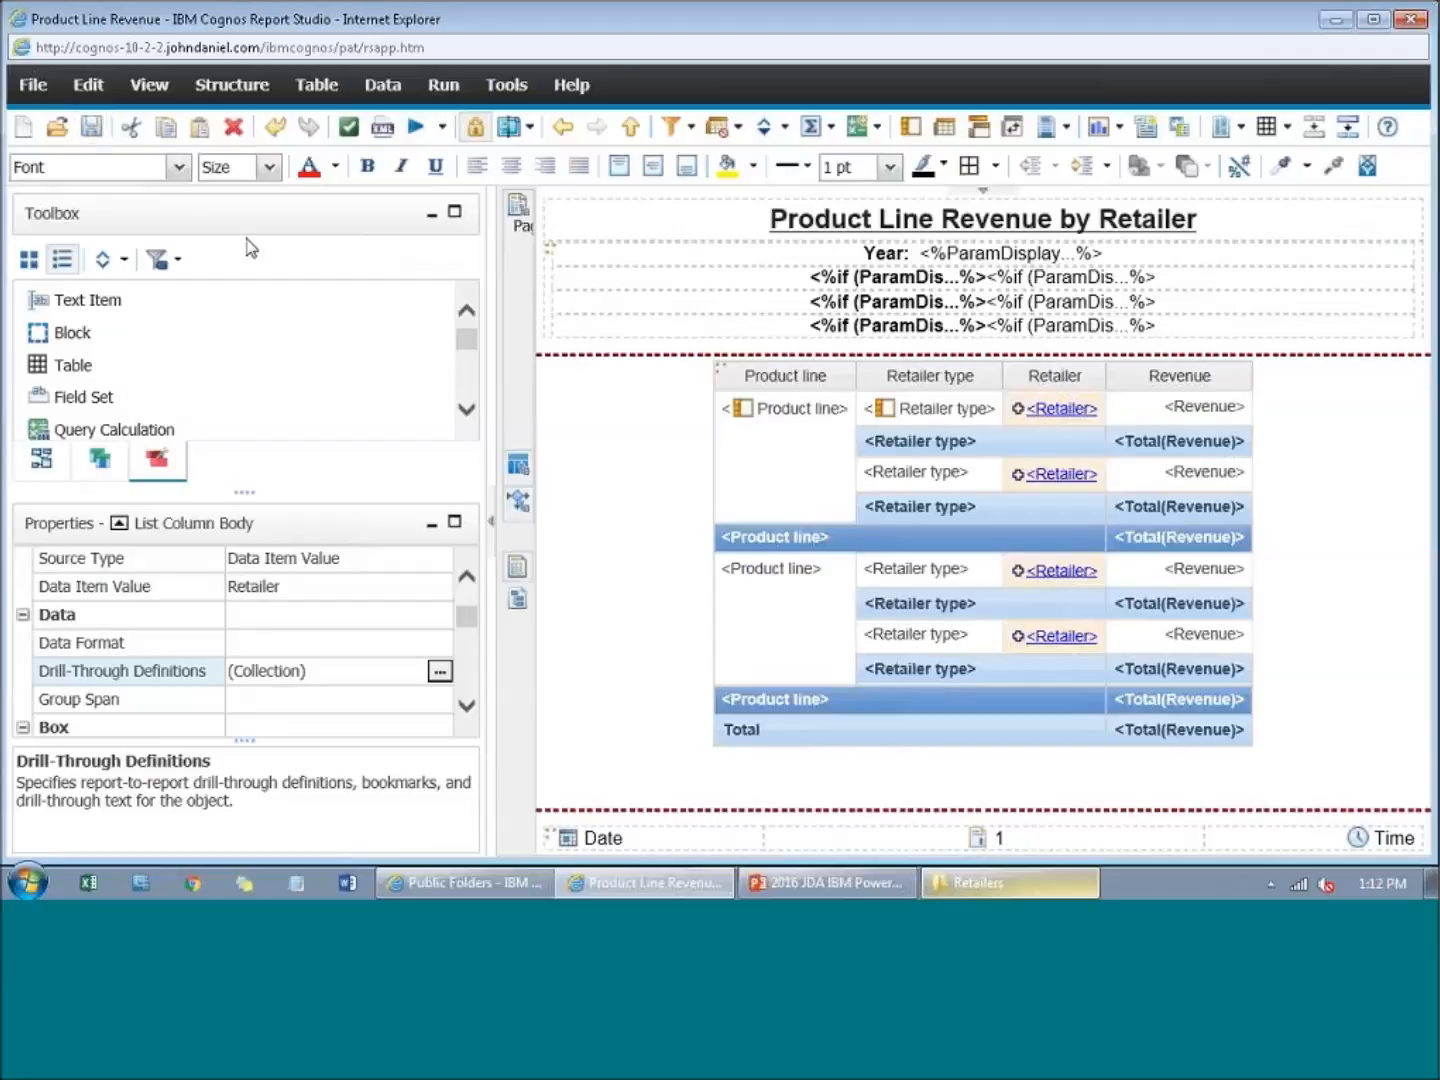
Step: Run the report with the year 2010 and the Summary level of detail, leaving the optional prompts empty
{"action": "left_click", "coordinate": [415, 126]}
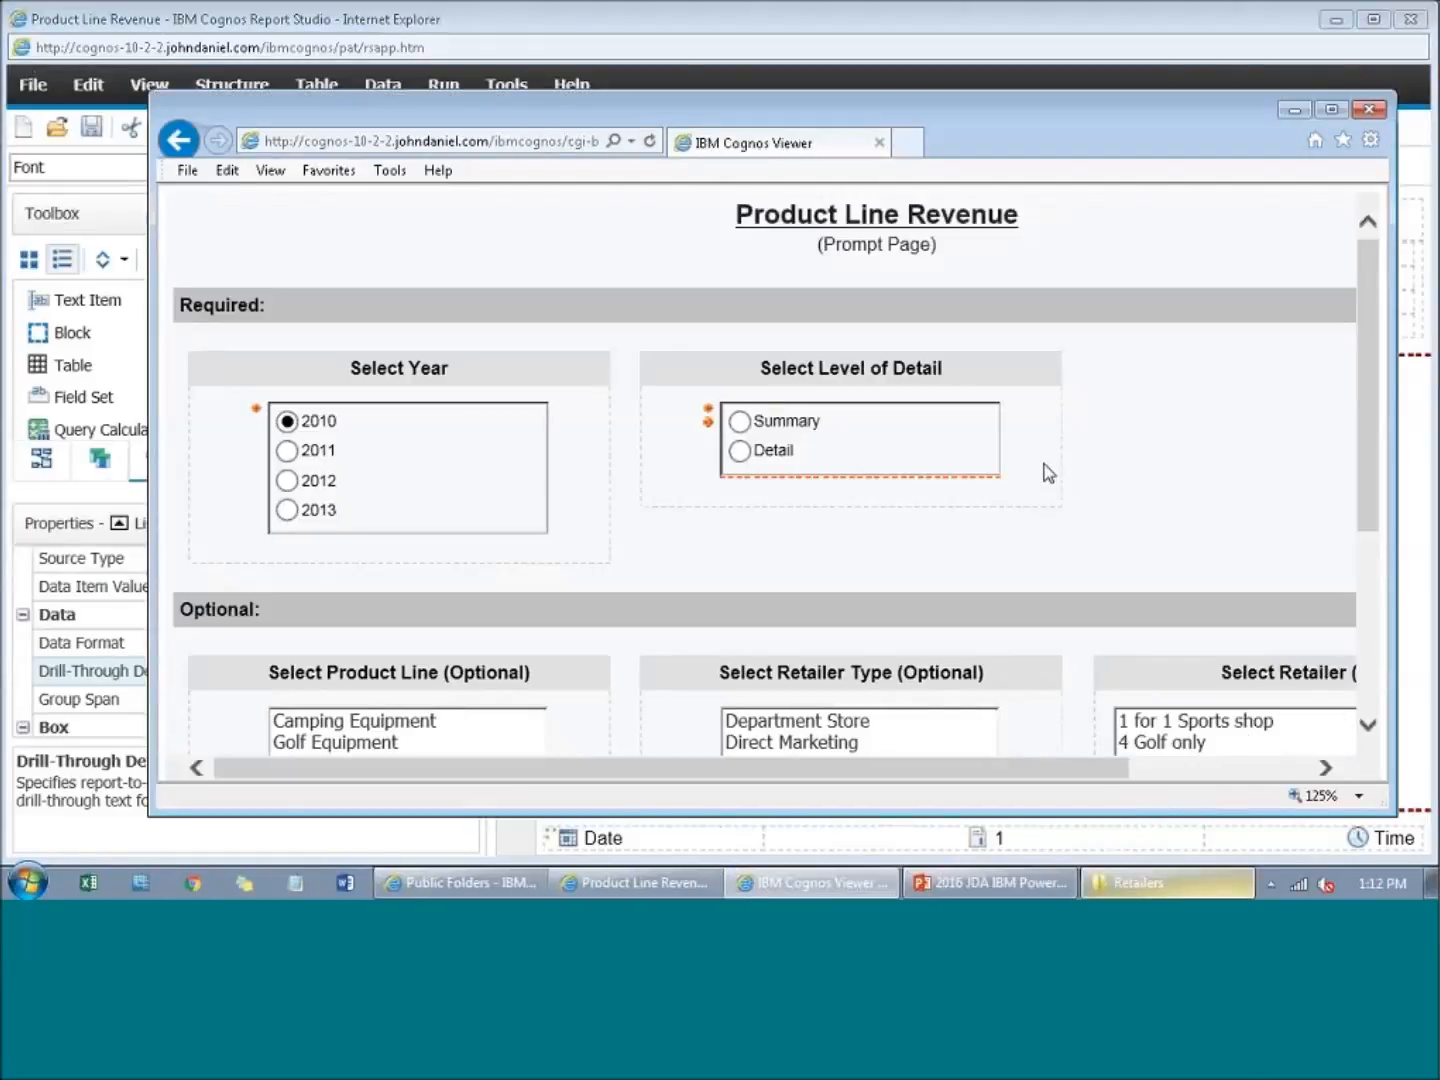
{"action": "left_click", "coordinate": [740, 421]}
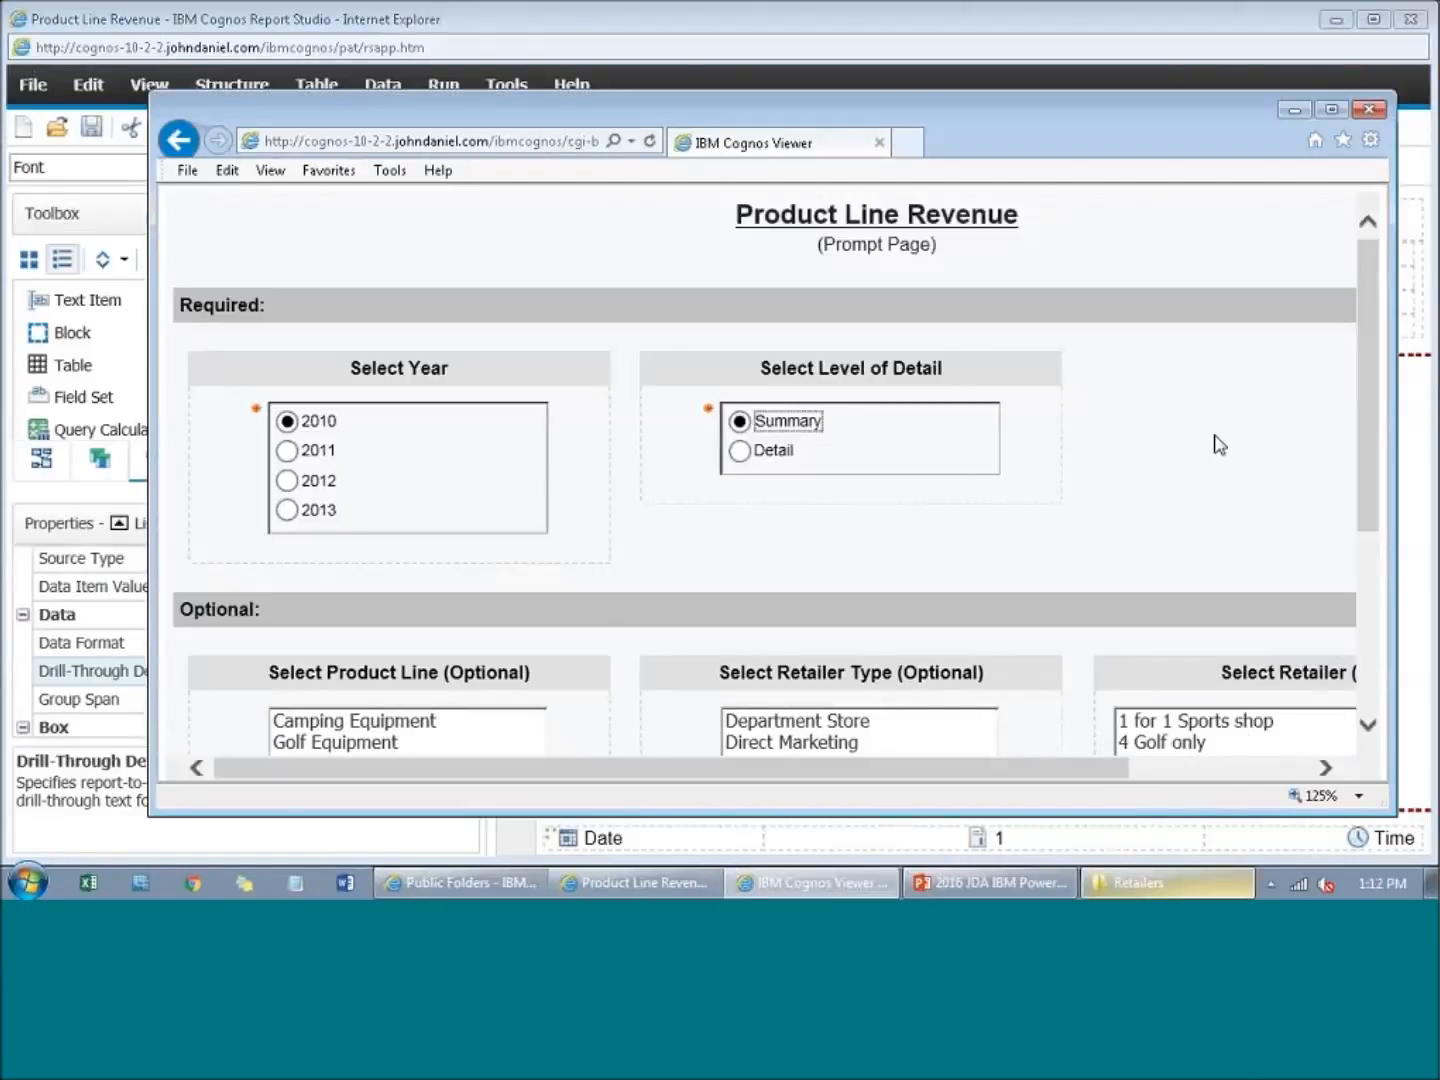
{"action": "scroll", "coordinate": [1218, 445], "scroll_direction": "down", "scroll_amount": 4}
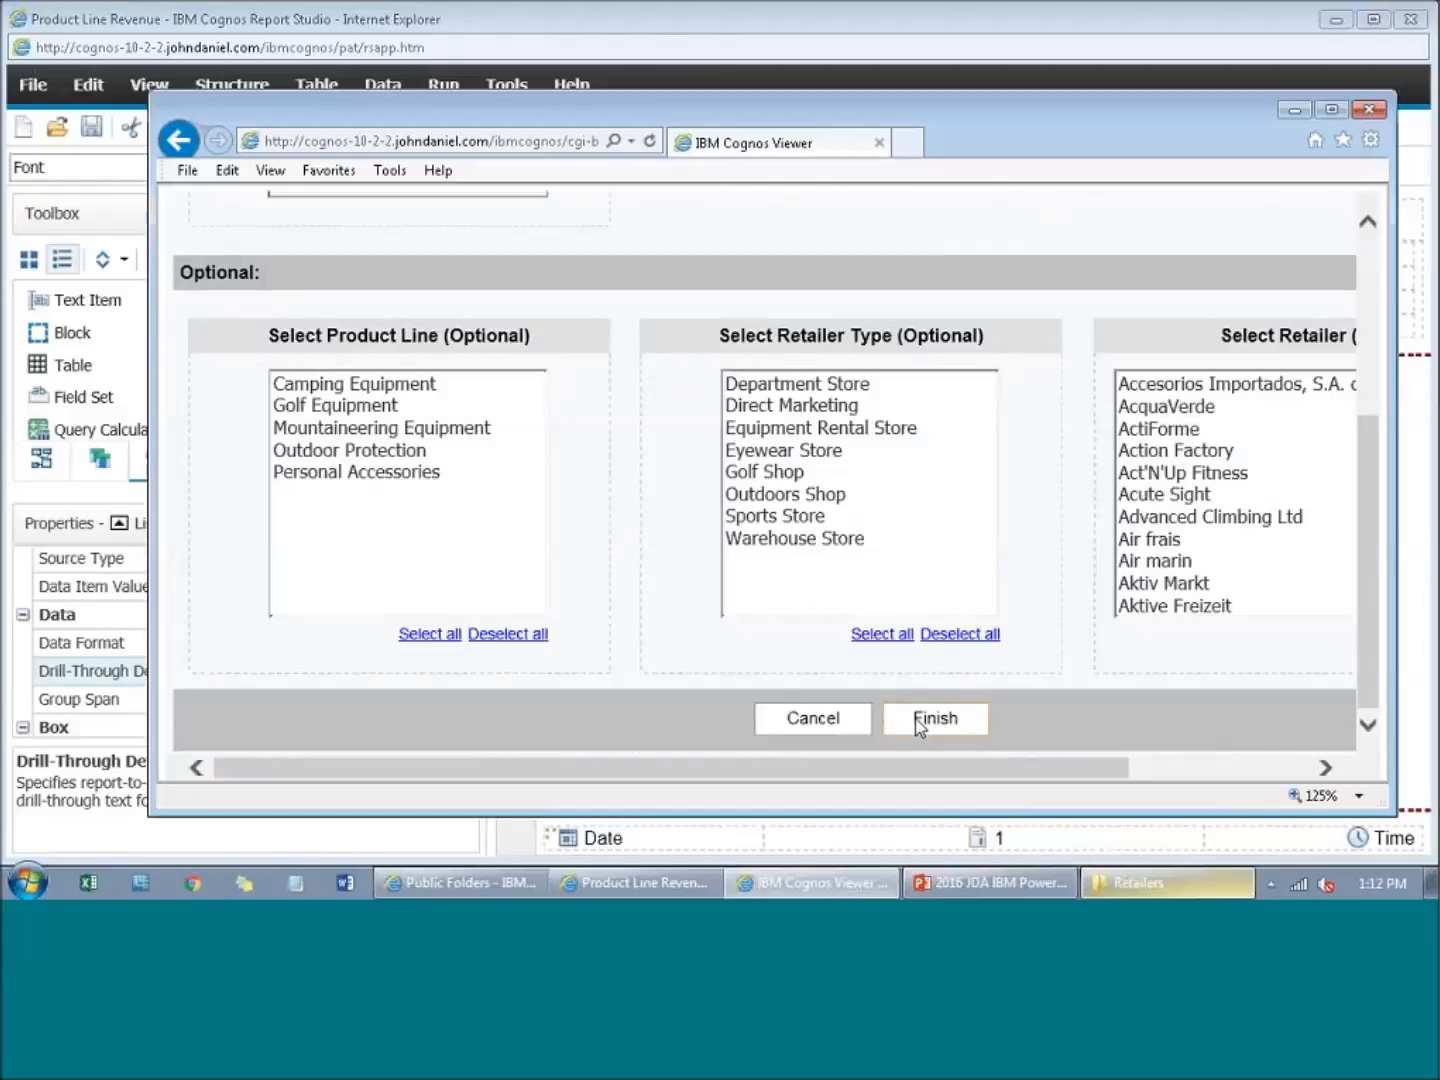
{"action": "left_click", "coordinate": [930, 718]}
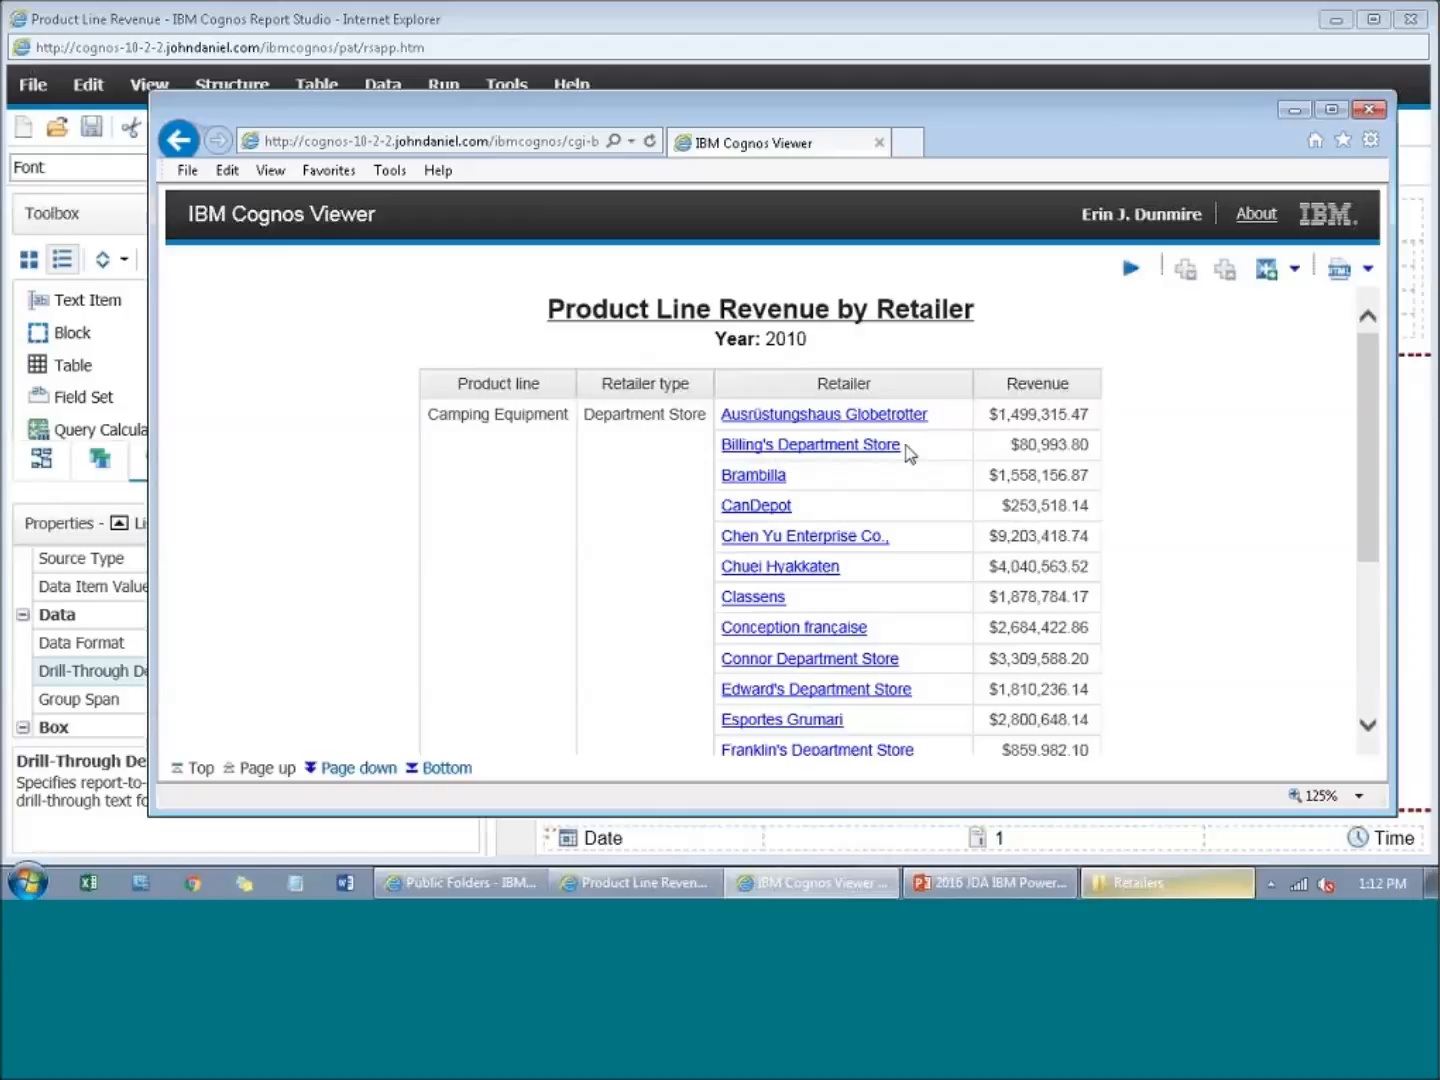
Step: Drill through from the retailer CanDepot, compare the detail output with the summary report, and close both report outputs
{"action": "left_click", "coordinate": [755, 507]}
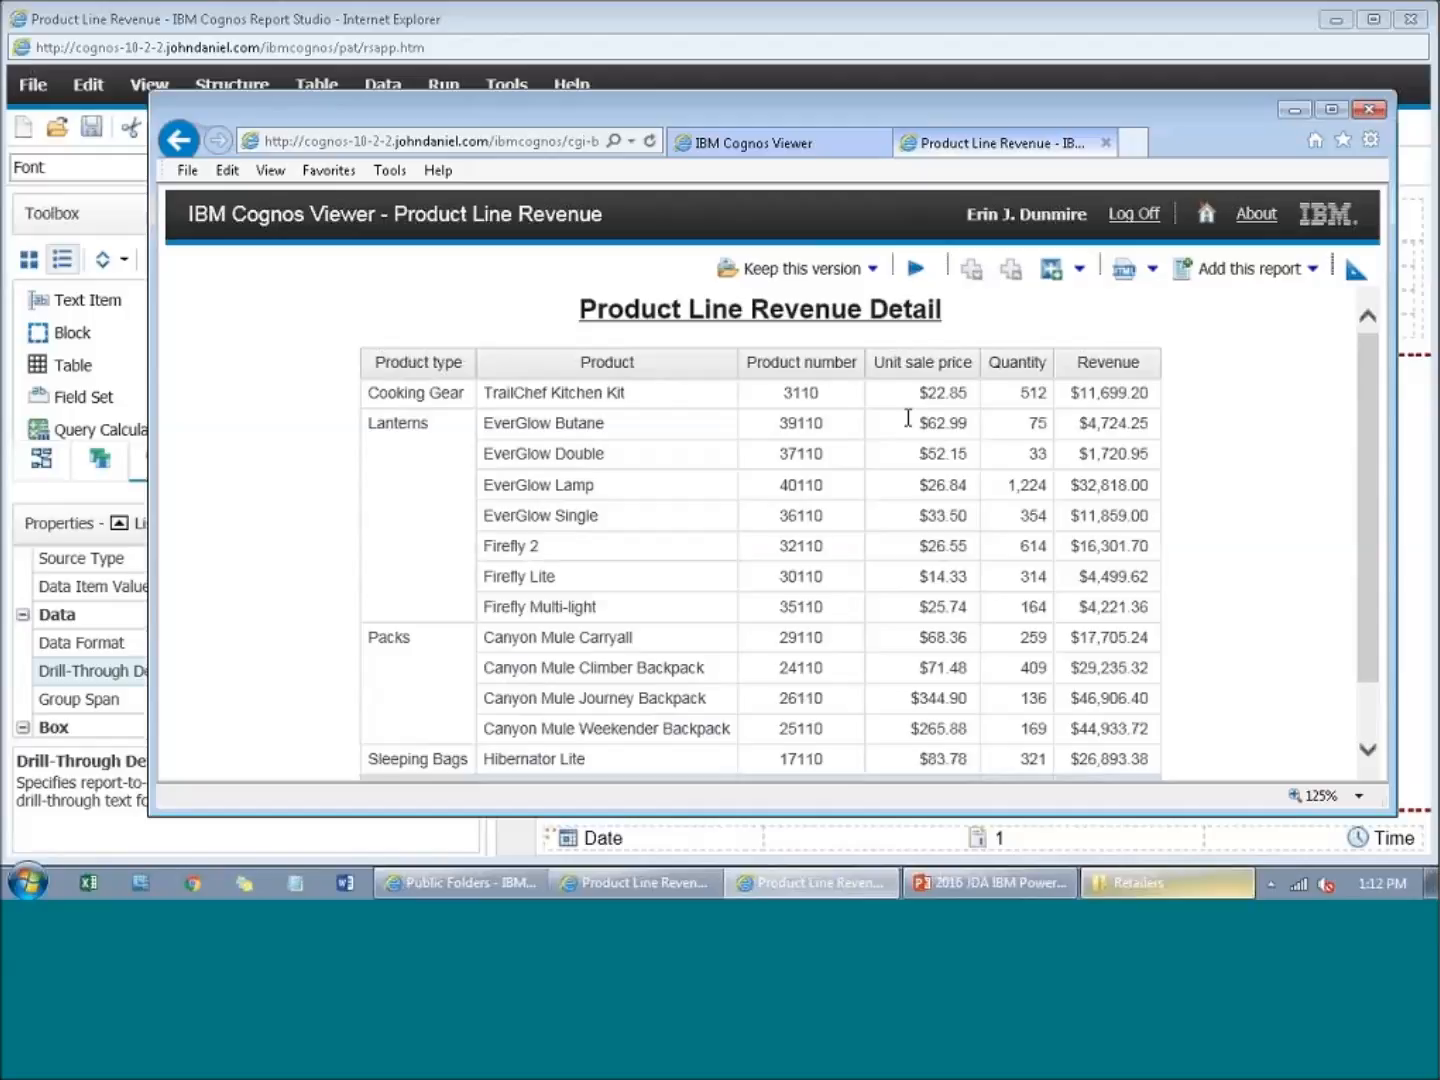
{"action": "left_click", "coordinate": [770, 141]}
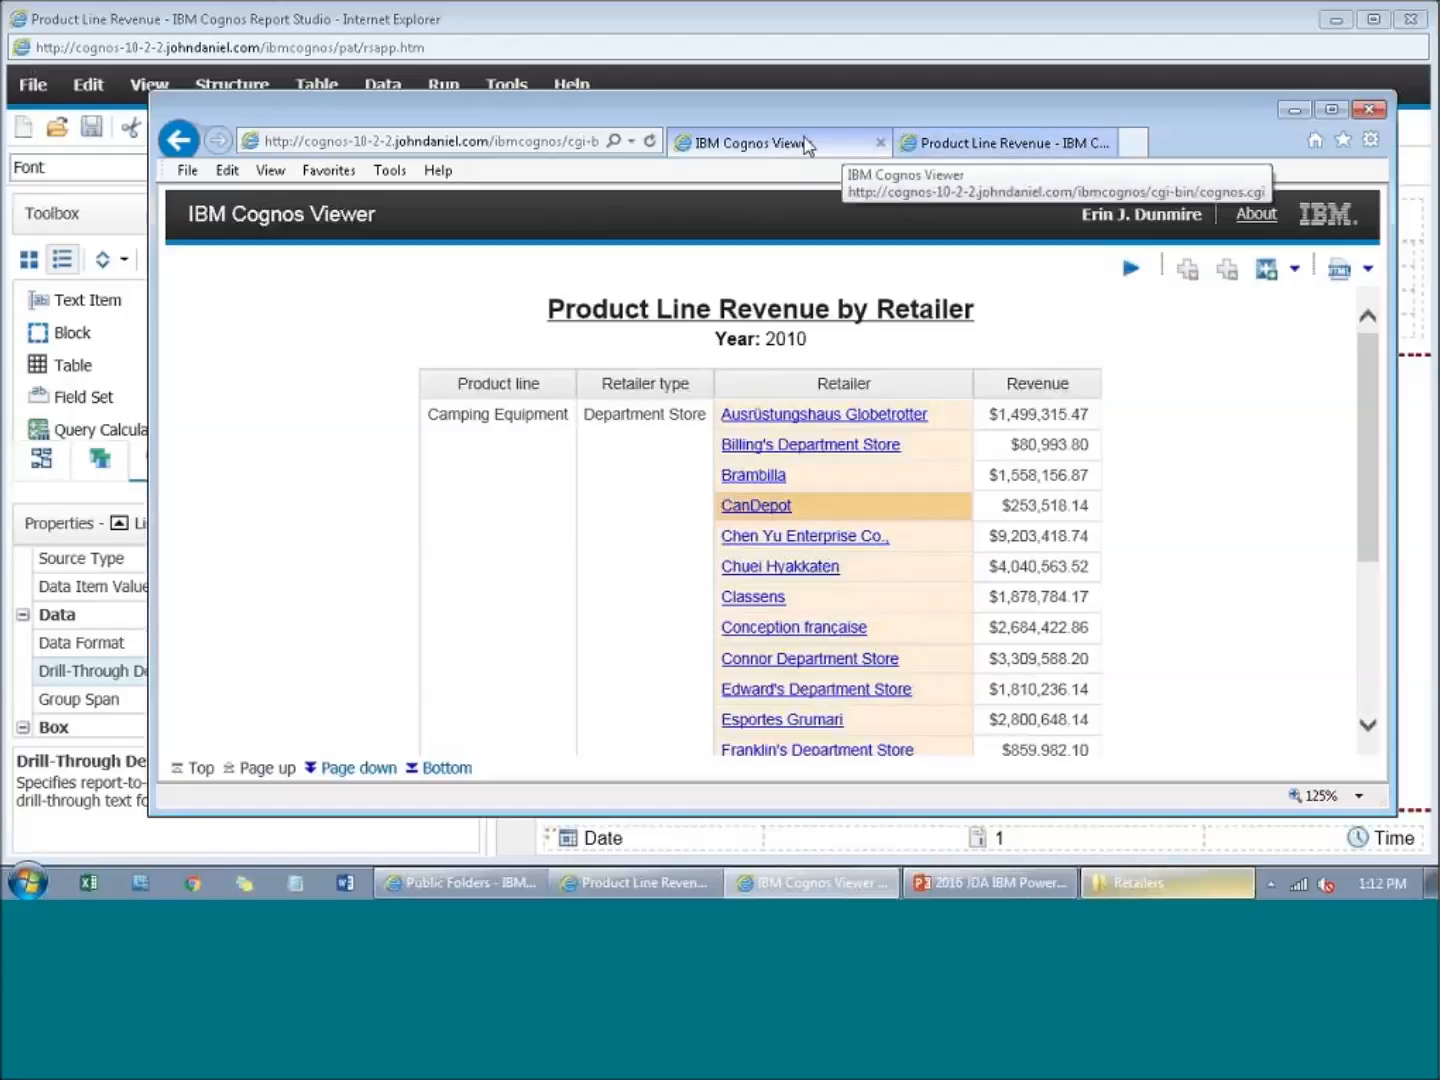
{"action": "left_click", "coordinate": [1084, 143]}
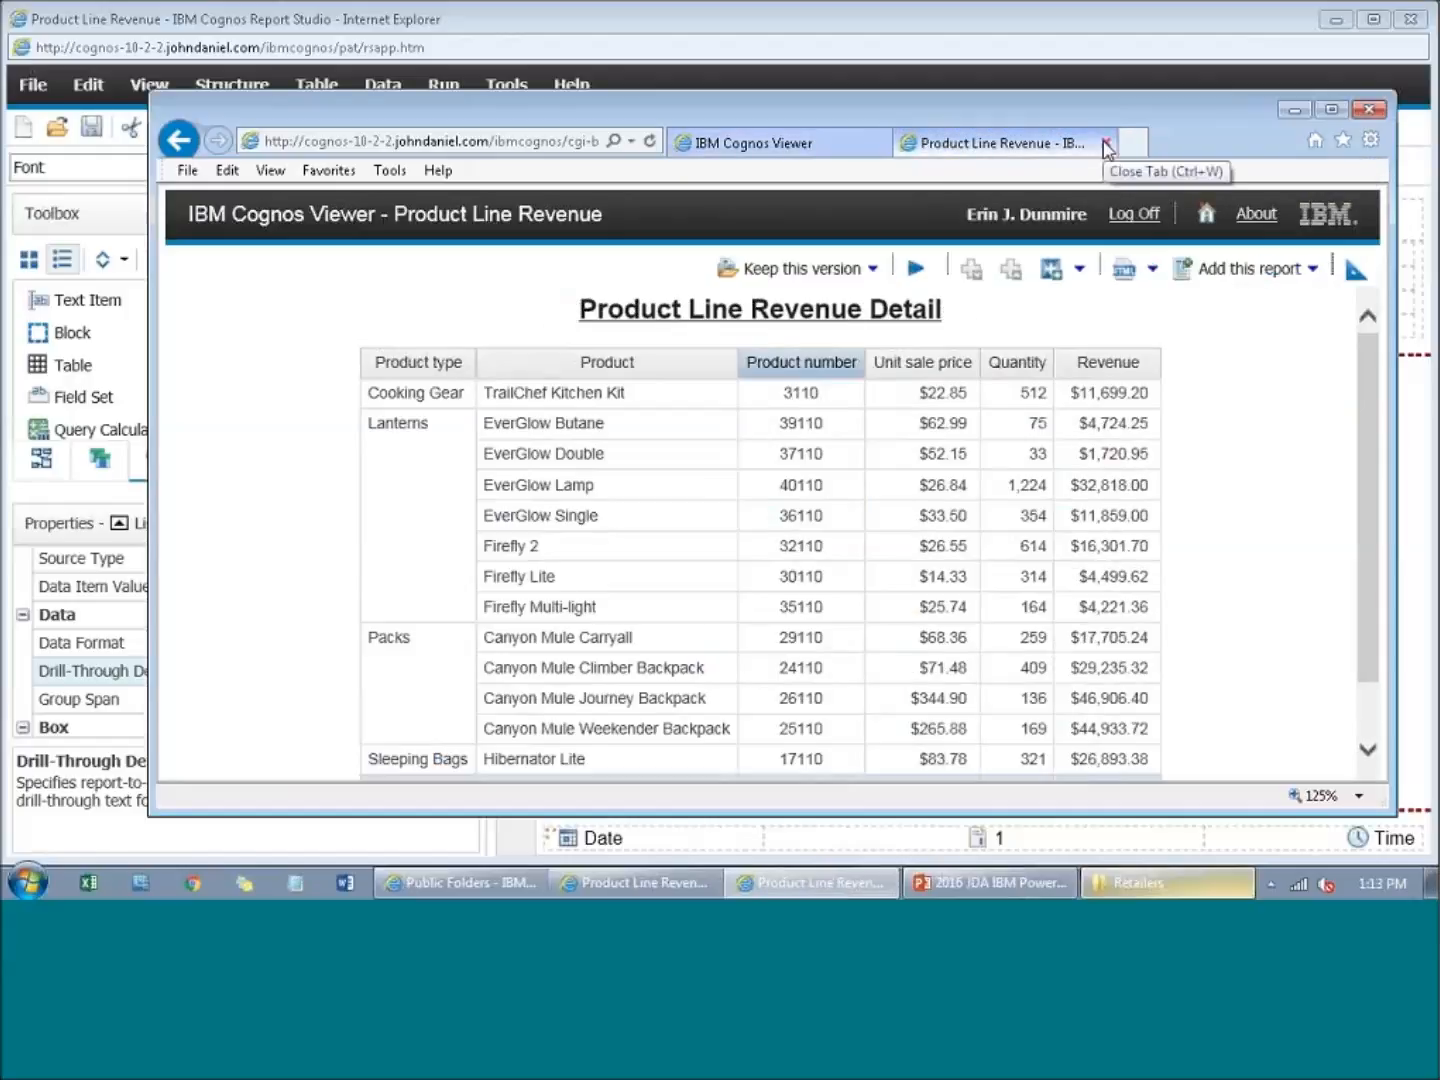
{"action": "left_click", "coordinate": [1106, 145]}
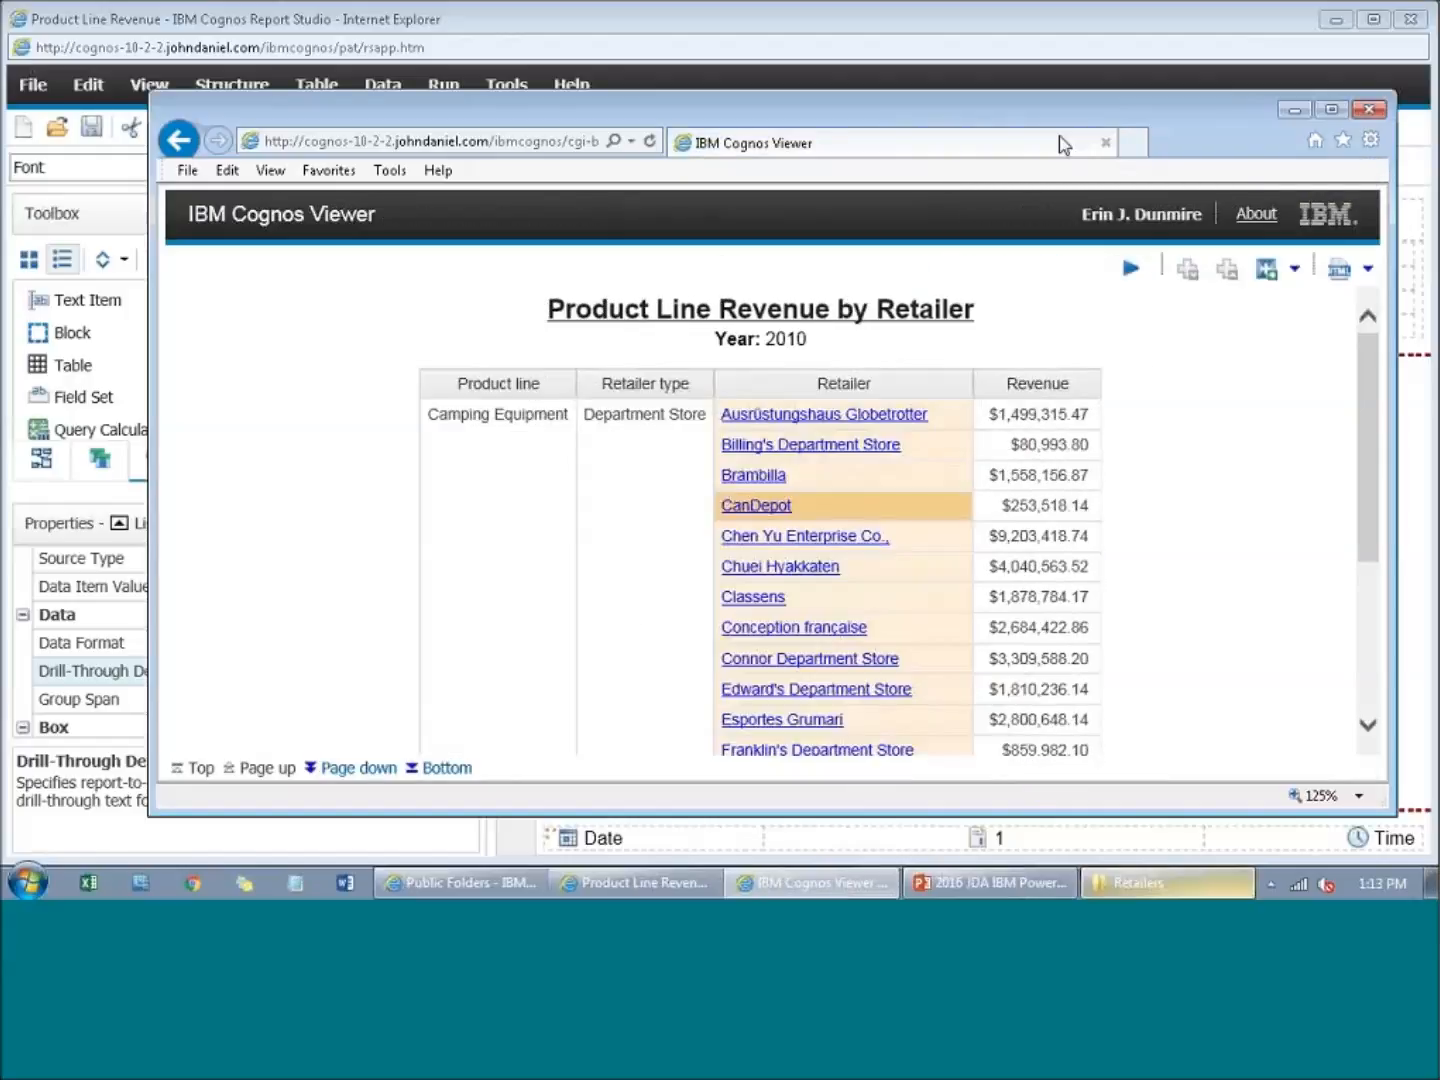
{"action": "left_click", "coordinate": [1106, 142]}
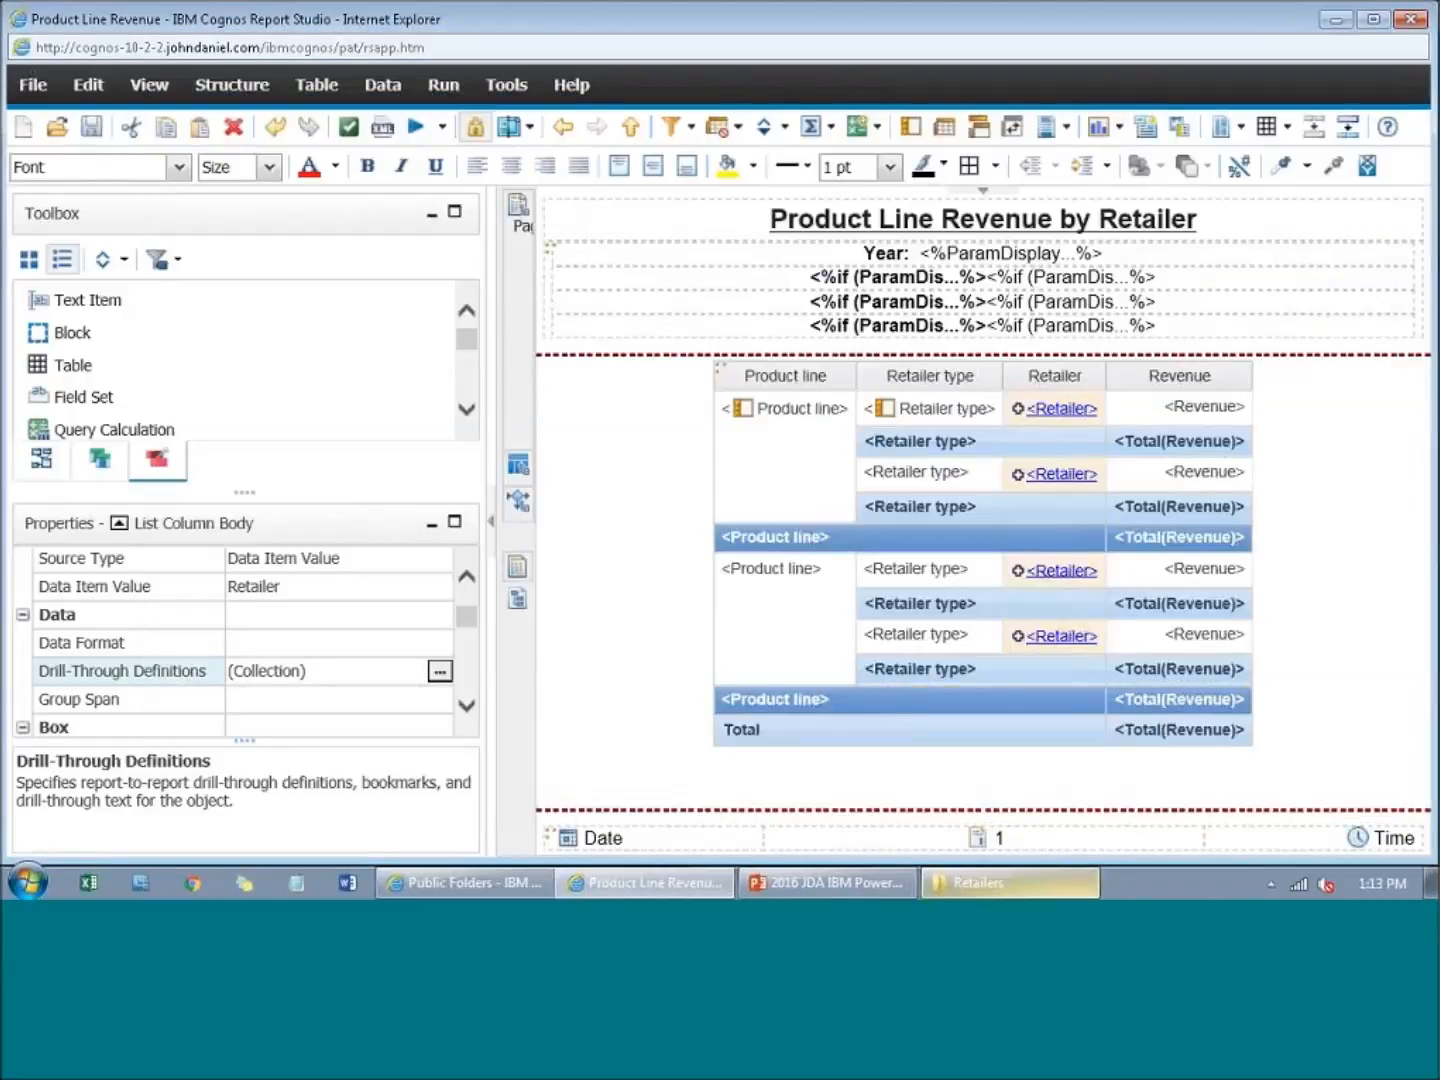
Step: On Prompt Page1, add Summary as the default selection of the Select Level of Detail value prompt
{"action": "mouse_move", "coordinate": [523, 219]}
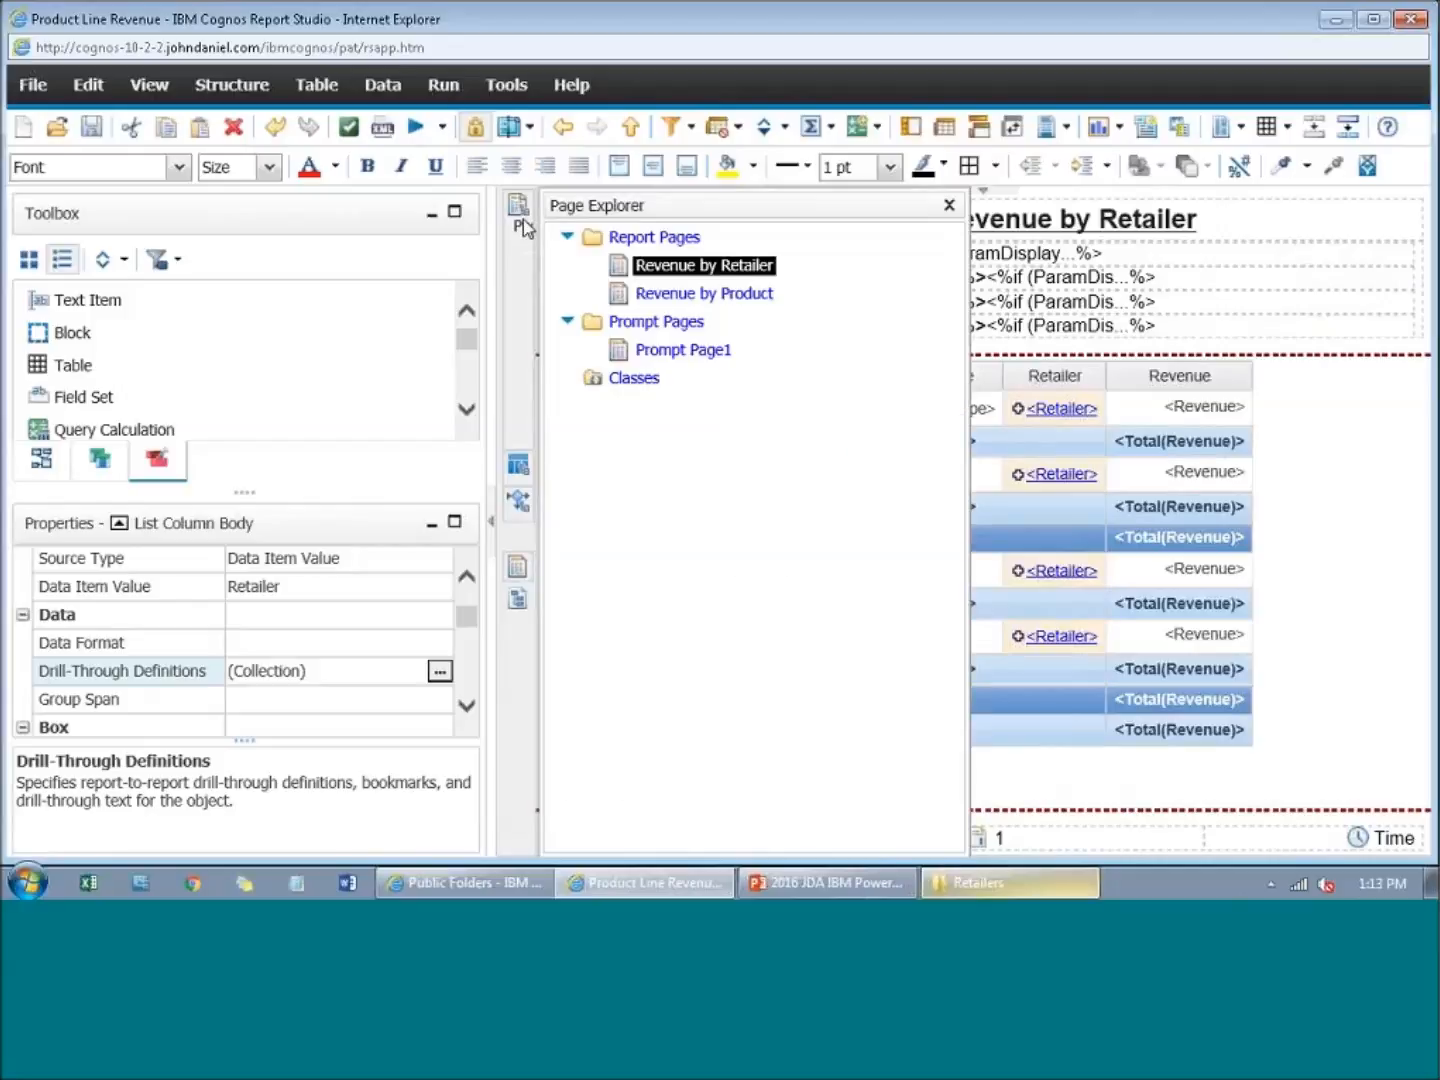
{"action": "left_click", "coordinate": [682, 350]}
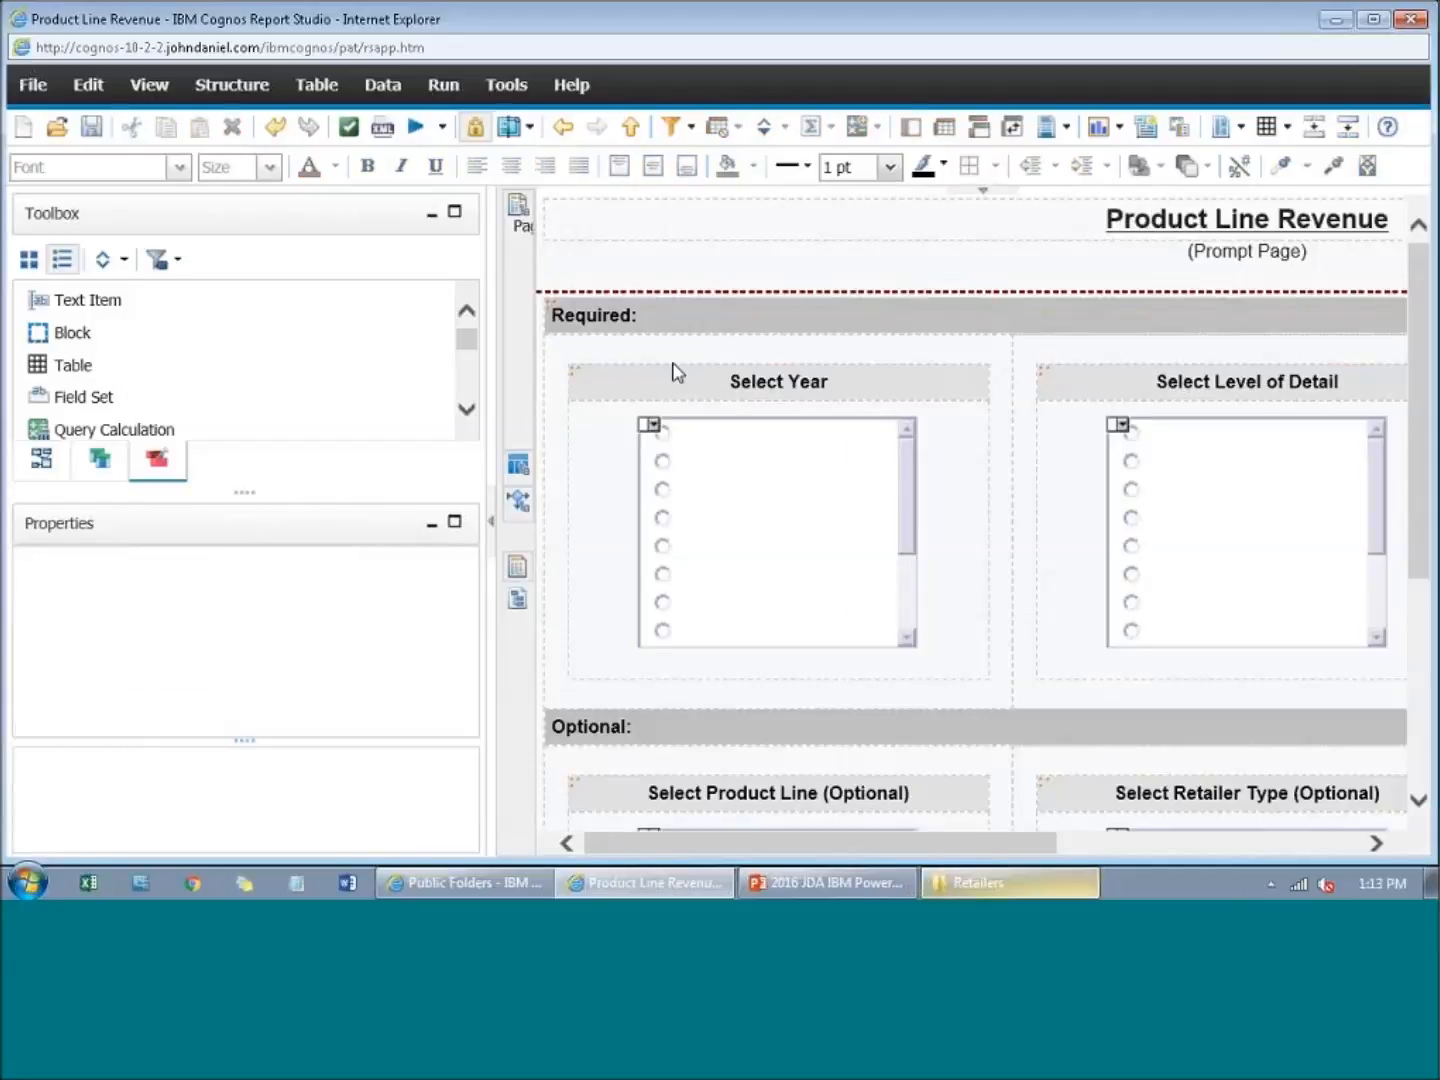
{"action": "left_click", "coordinate": [1311, 550]}
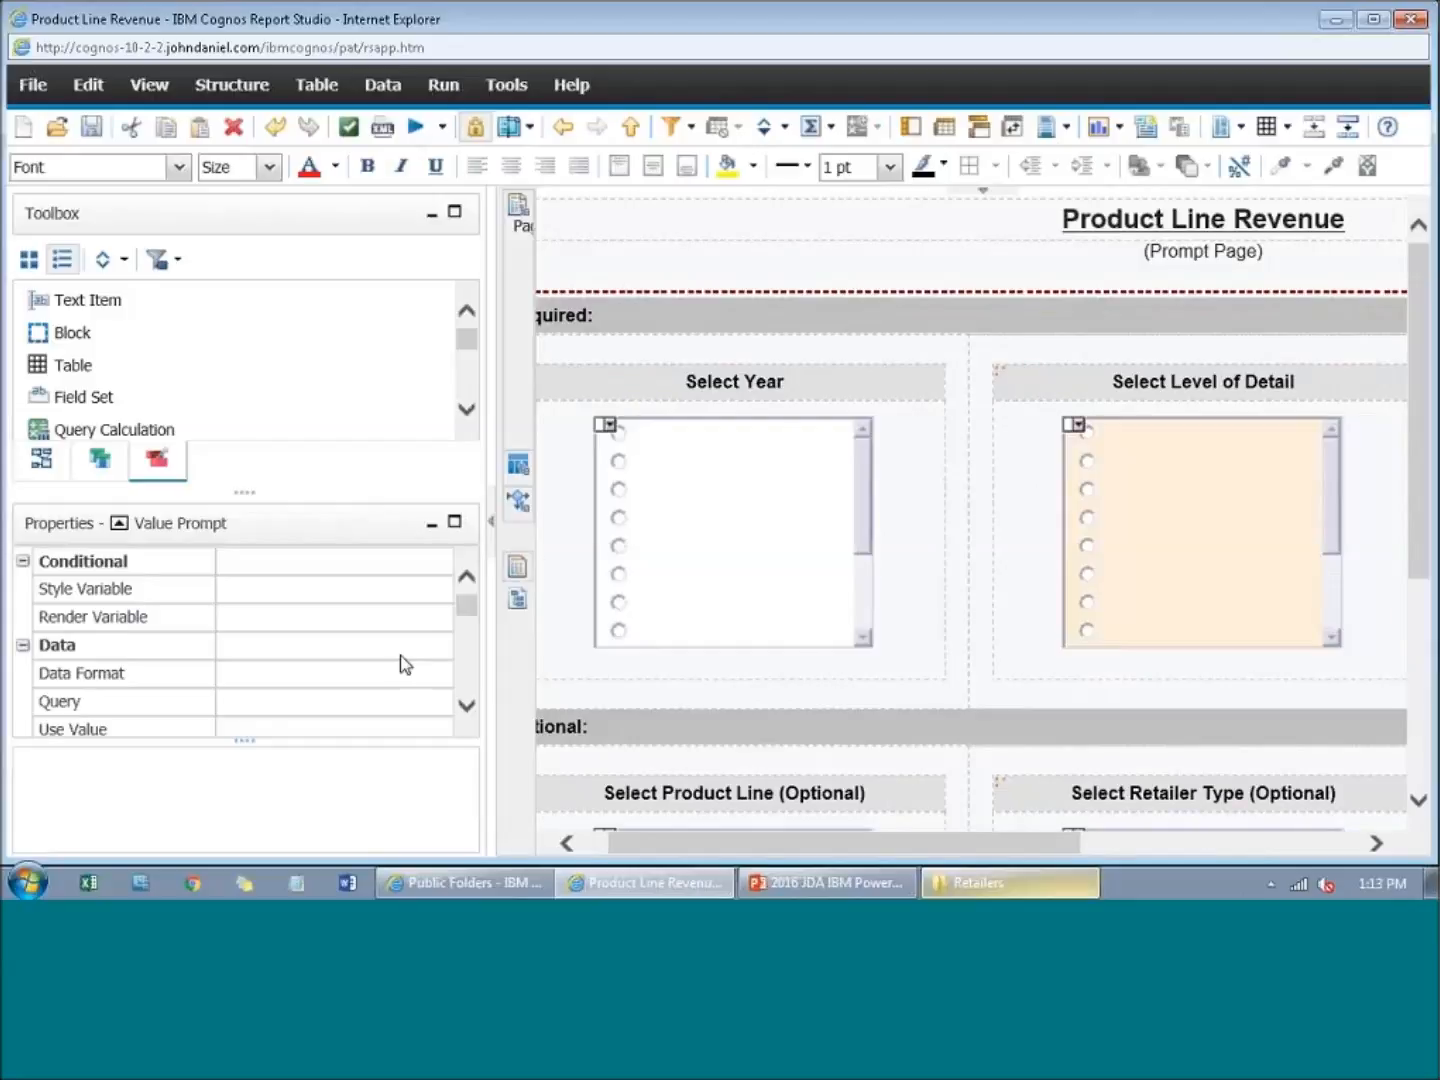
{"action": "scroll", "coordinate": [400, 655], "scroll_direction": "down", "scroll_amount": 4}
{"action": "scroll", "coordinate": [406, 631], "scroll_direction": "down", "scroll_amount": 5}
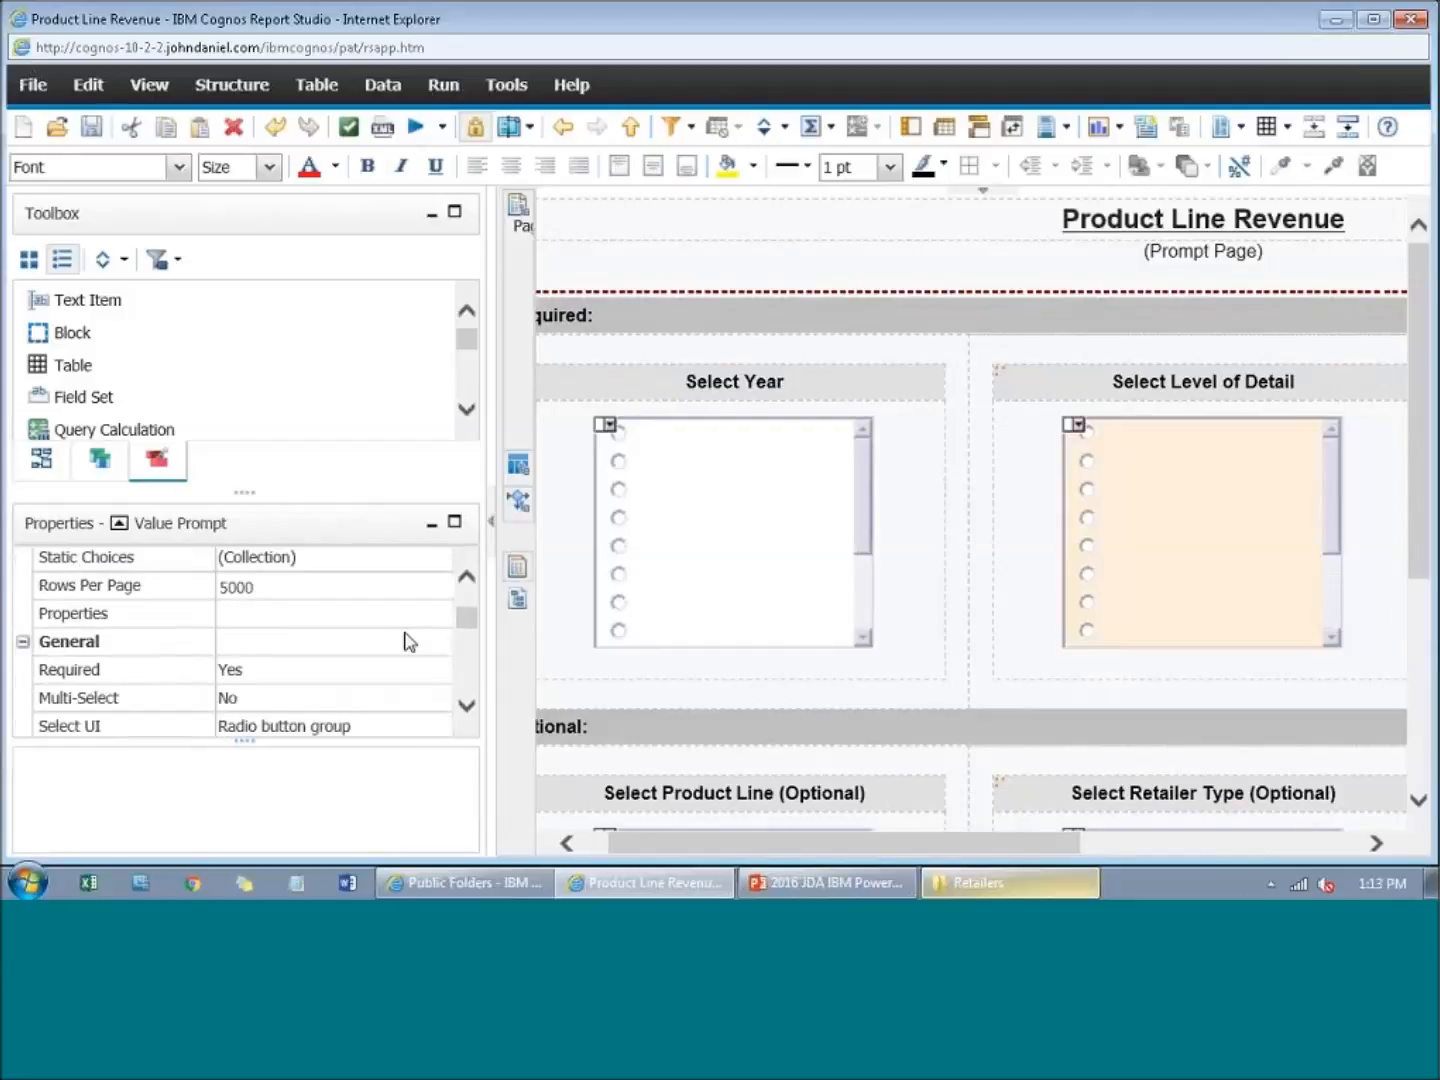
{"action": "scroll", "coordinate": [406, 643], "scroll_direction": "down", "scroll_amount": 4}
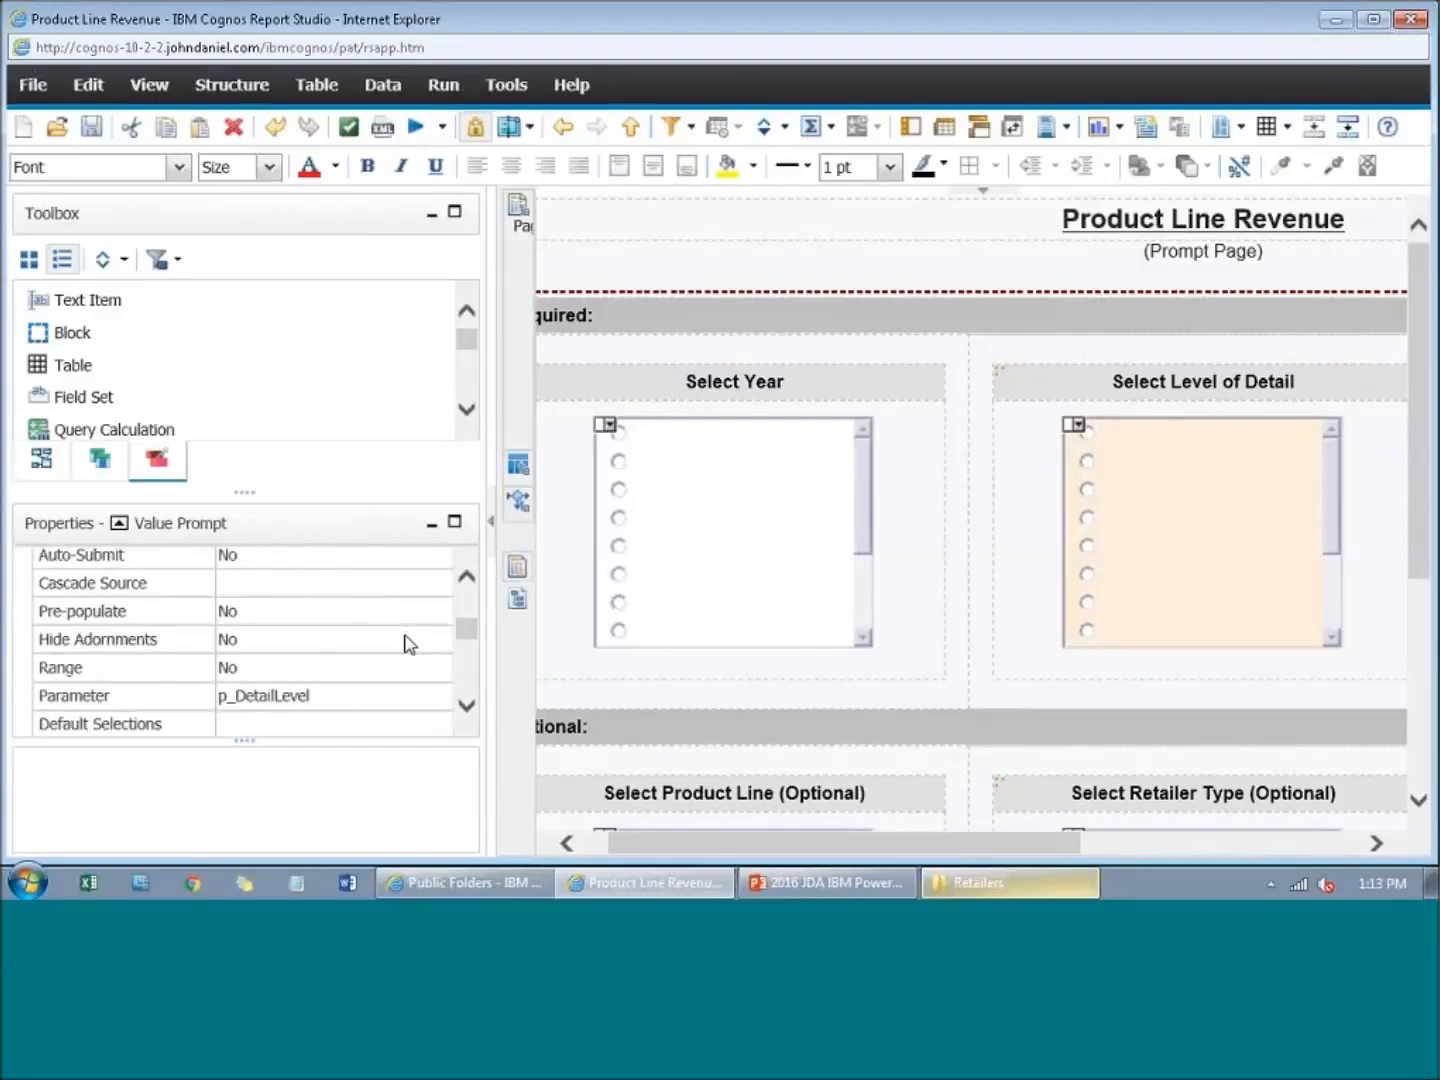
{"action": "left_click", "coordinate": [409, 644]}
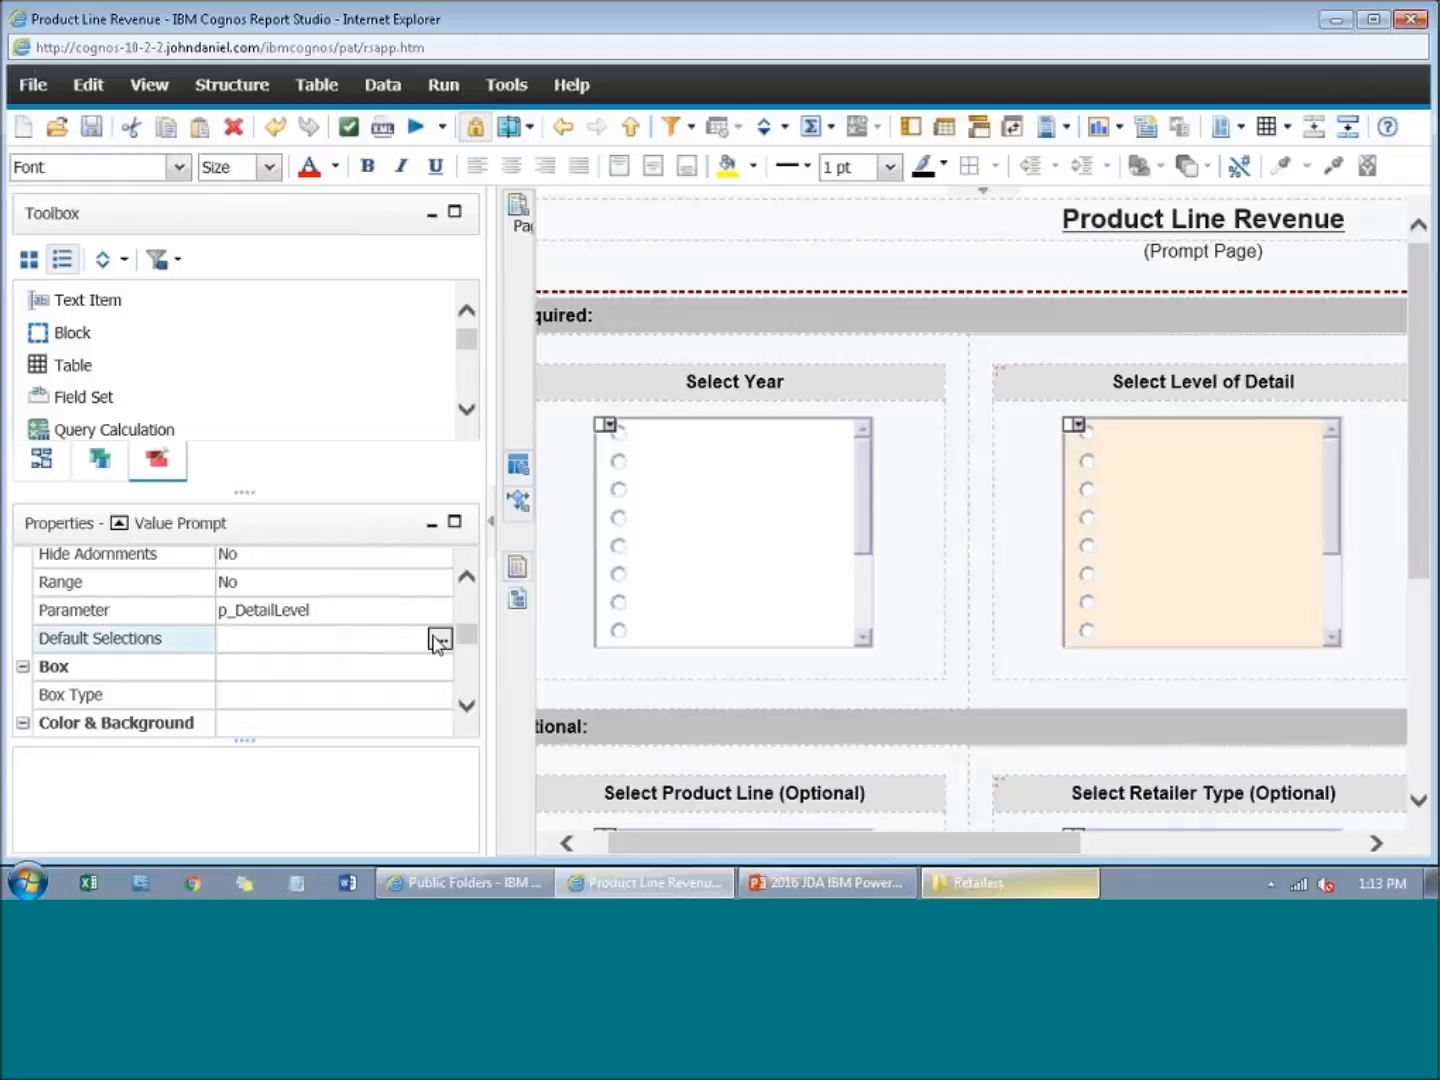
{"action": "left_click", "coordinate": [437, 640]}
{"action": "left_click", "coordinate": [460, 534]}
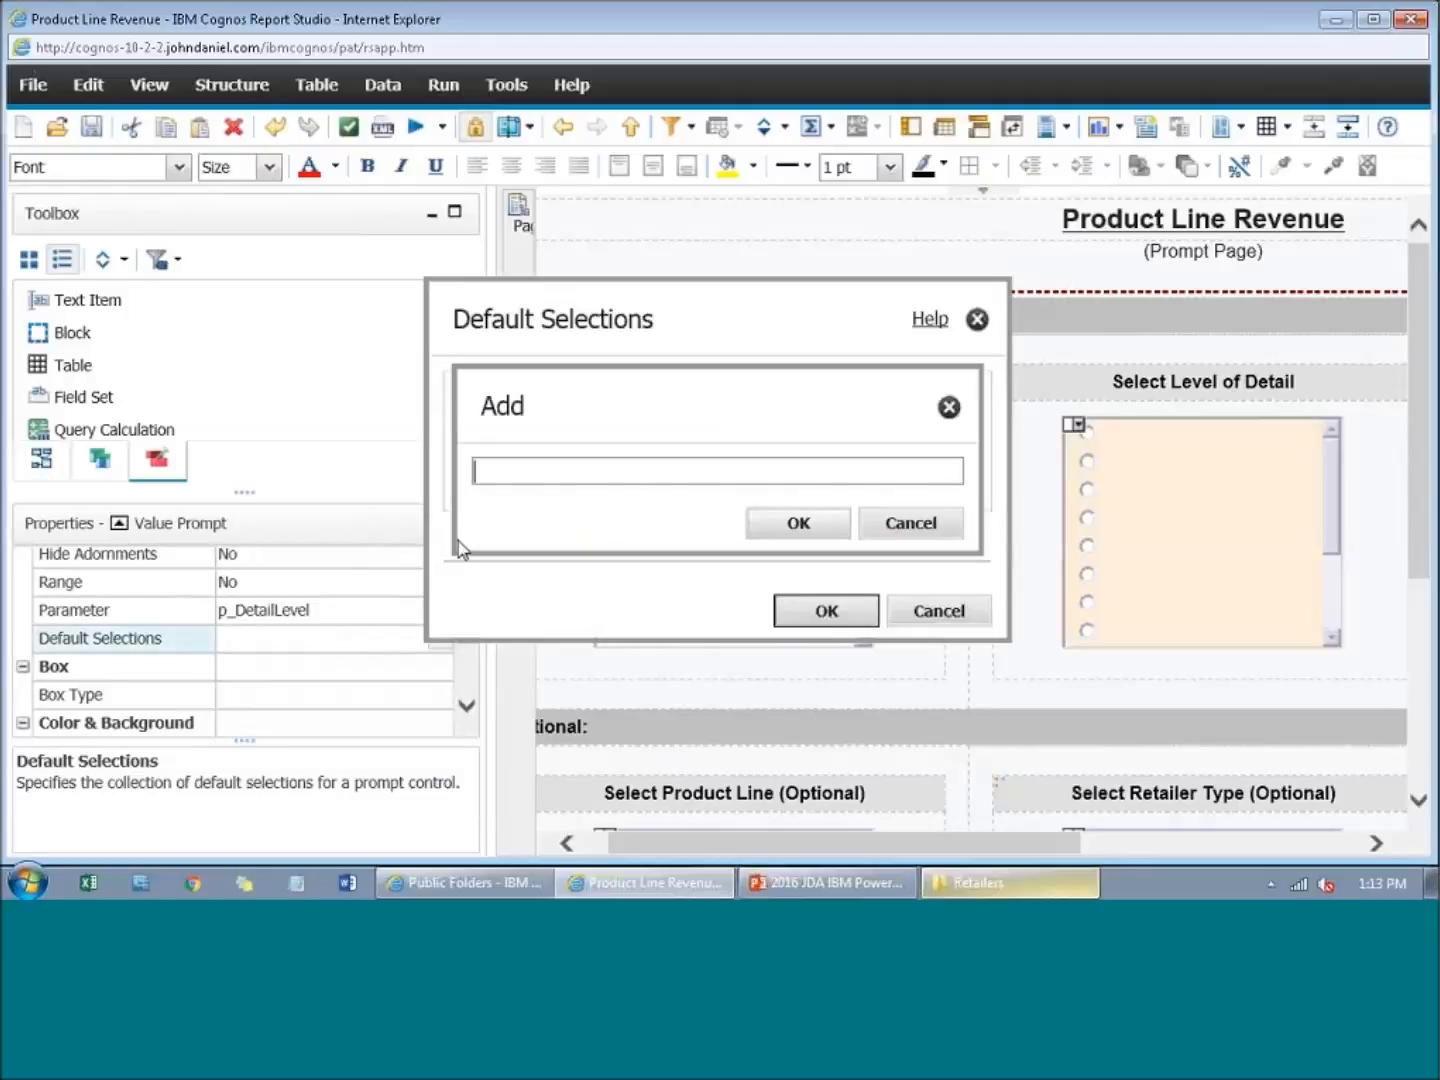
{"action": "type", "text": "Summary"}
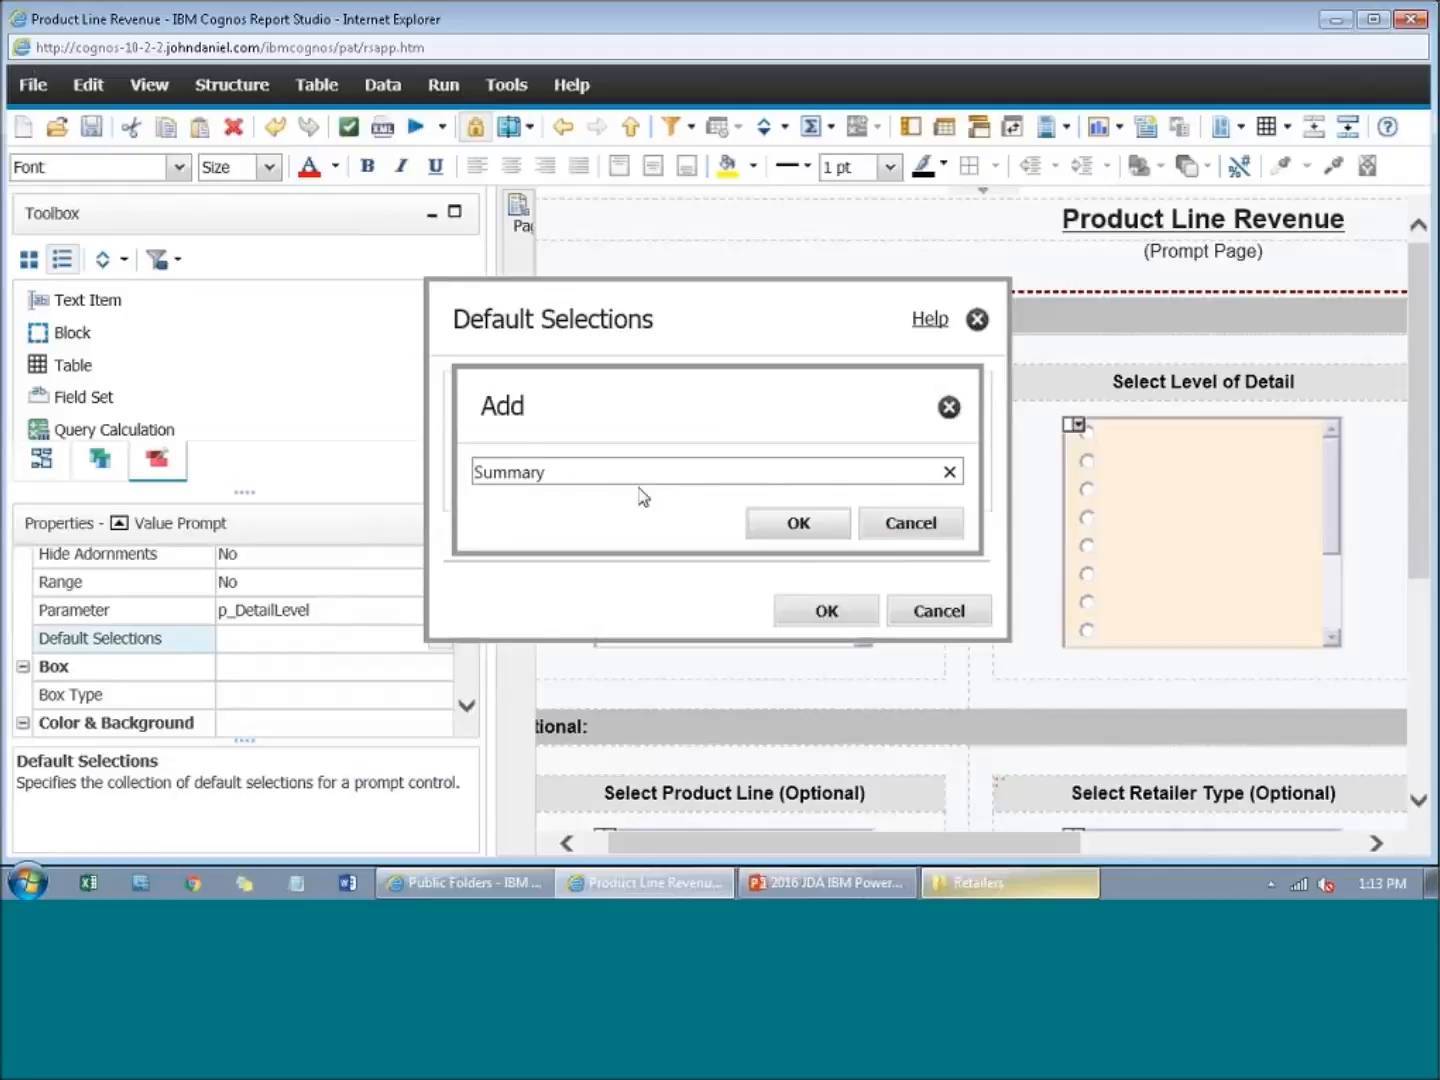
{"action": "left_click", "coordinate": [798, 524]}
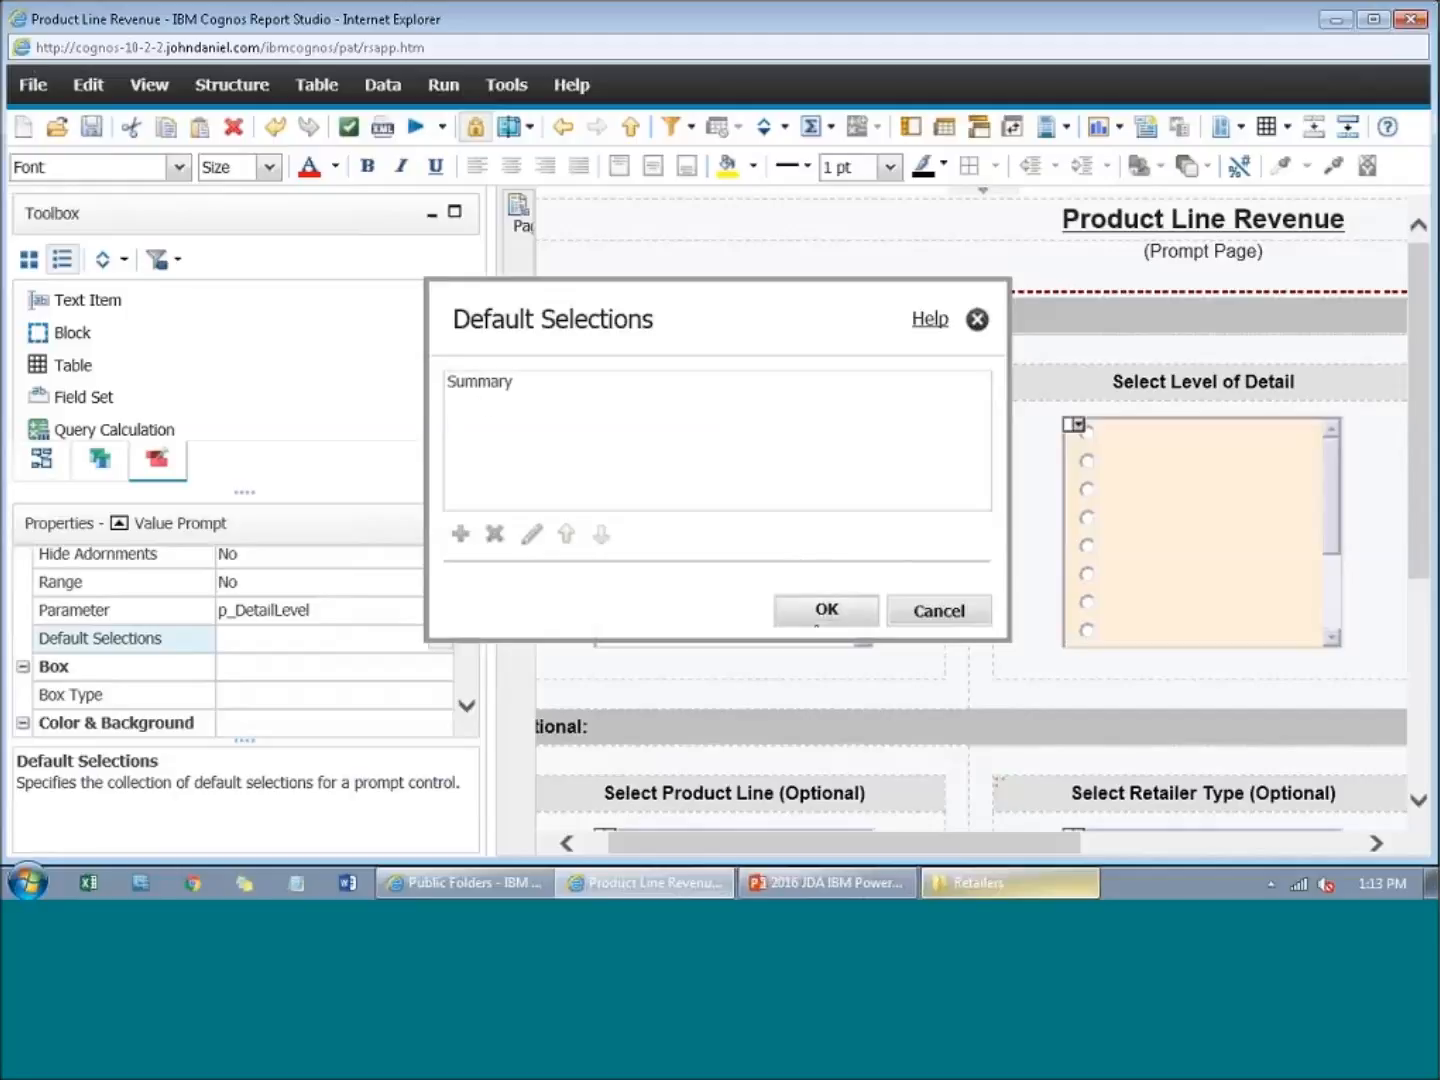
{"action": "left_click", "coordinate": [821, 612]}
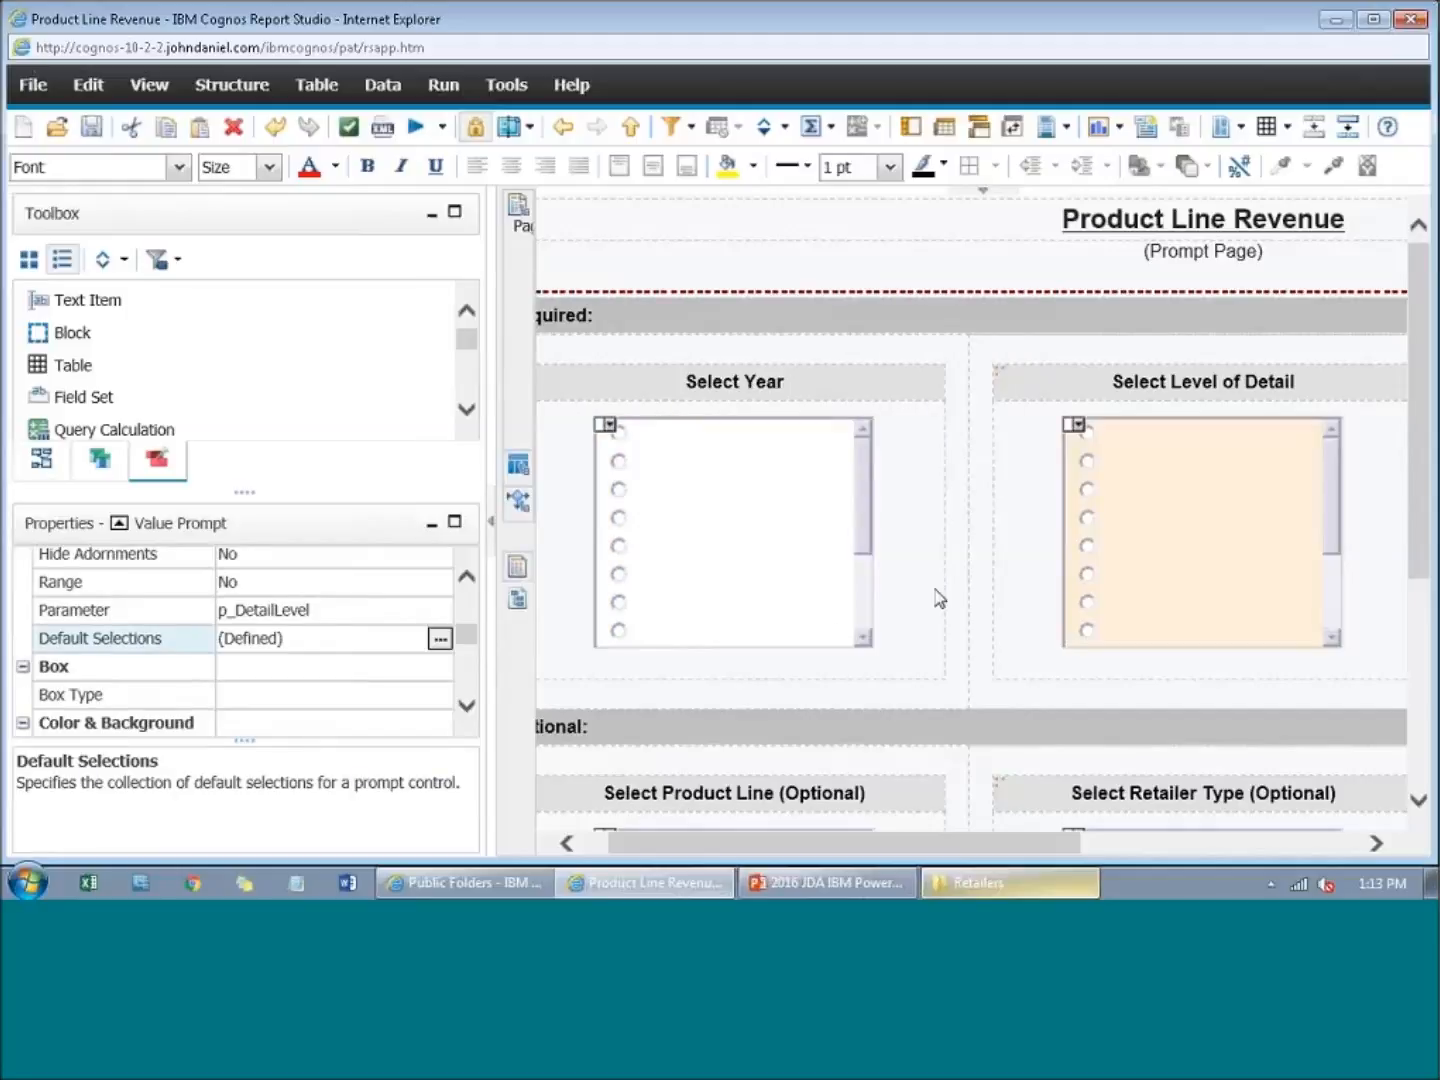
Step: Run the report to check the default level of detail on the prompt page, and cancel the run
{"action": "key", "text": "ctrl+r"}
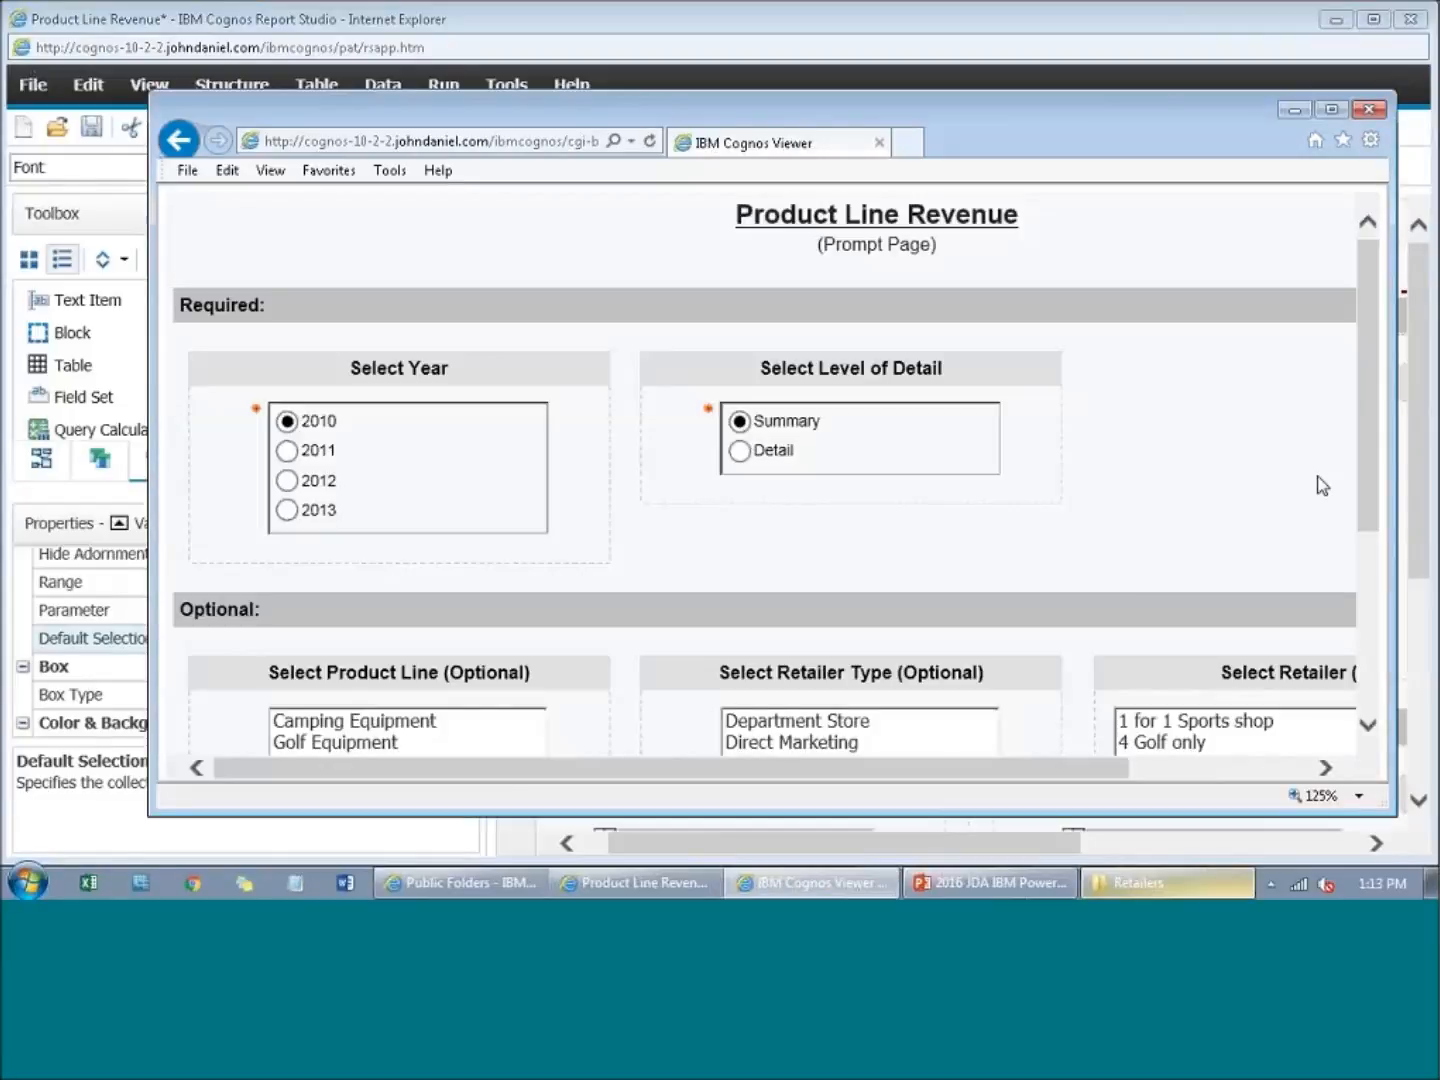
{"action": "scroll", "coordinate": [1323, 486], "scroll_direction": "down", "scroll_amount": 5}
{"action": "scroll", "coordinate": [1239, 731], "scroll_direction": "down", "scroll_amount": 2}
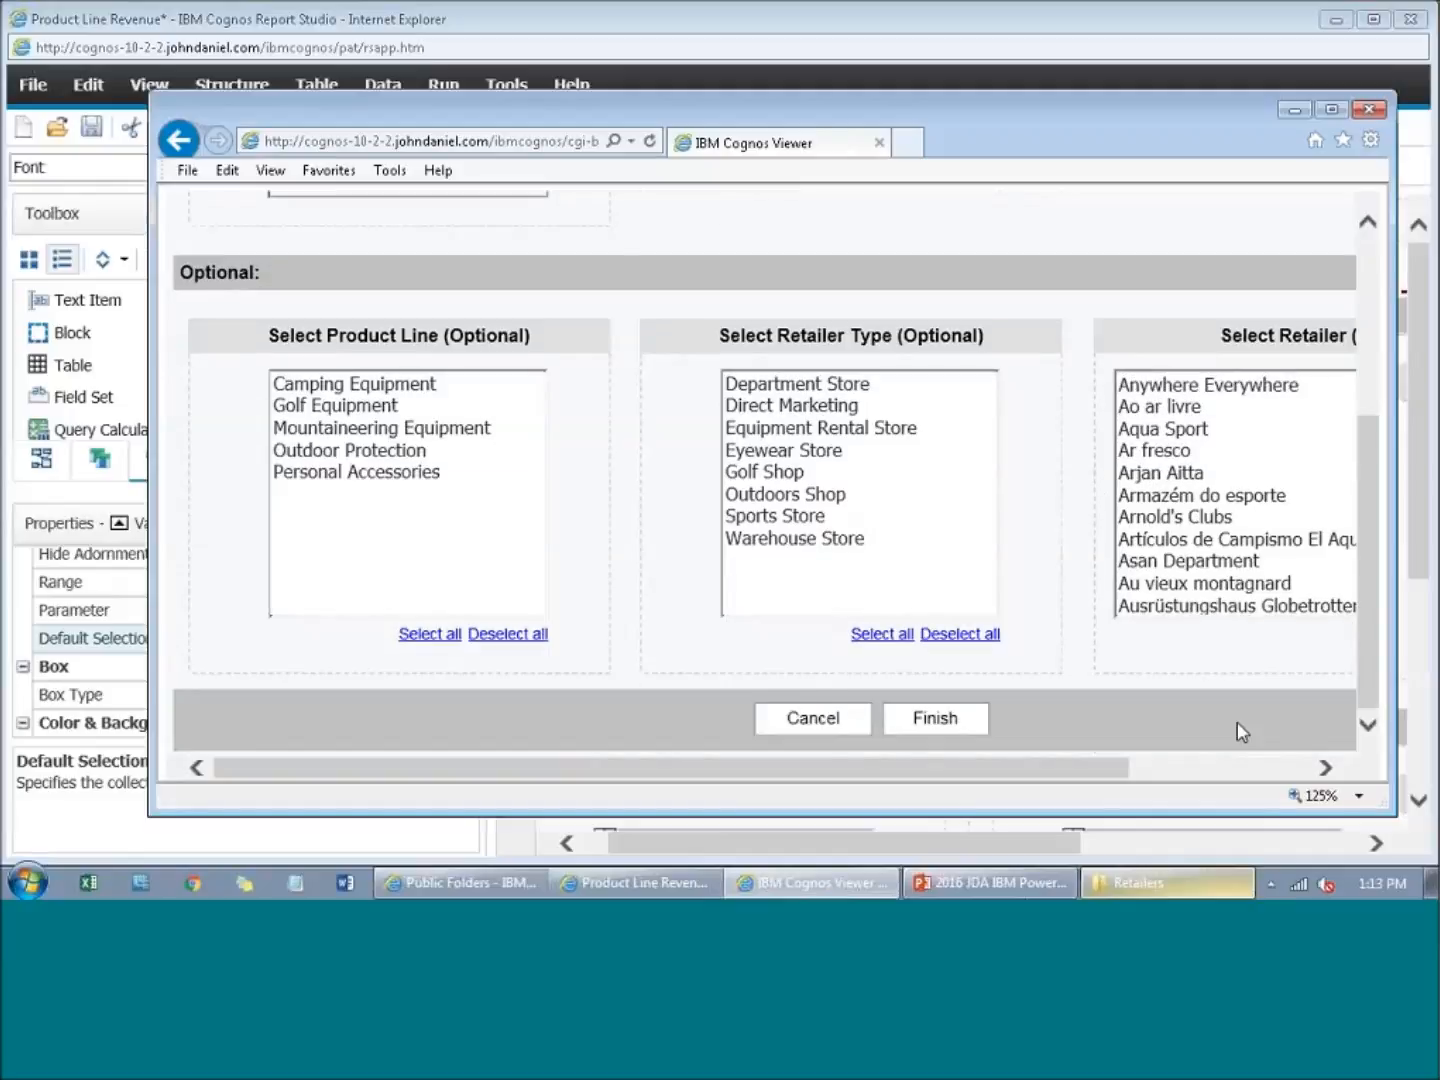
{"action": "left_click", "coordinate": [859, 725]}
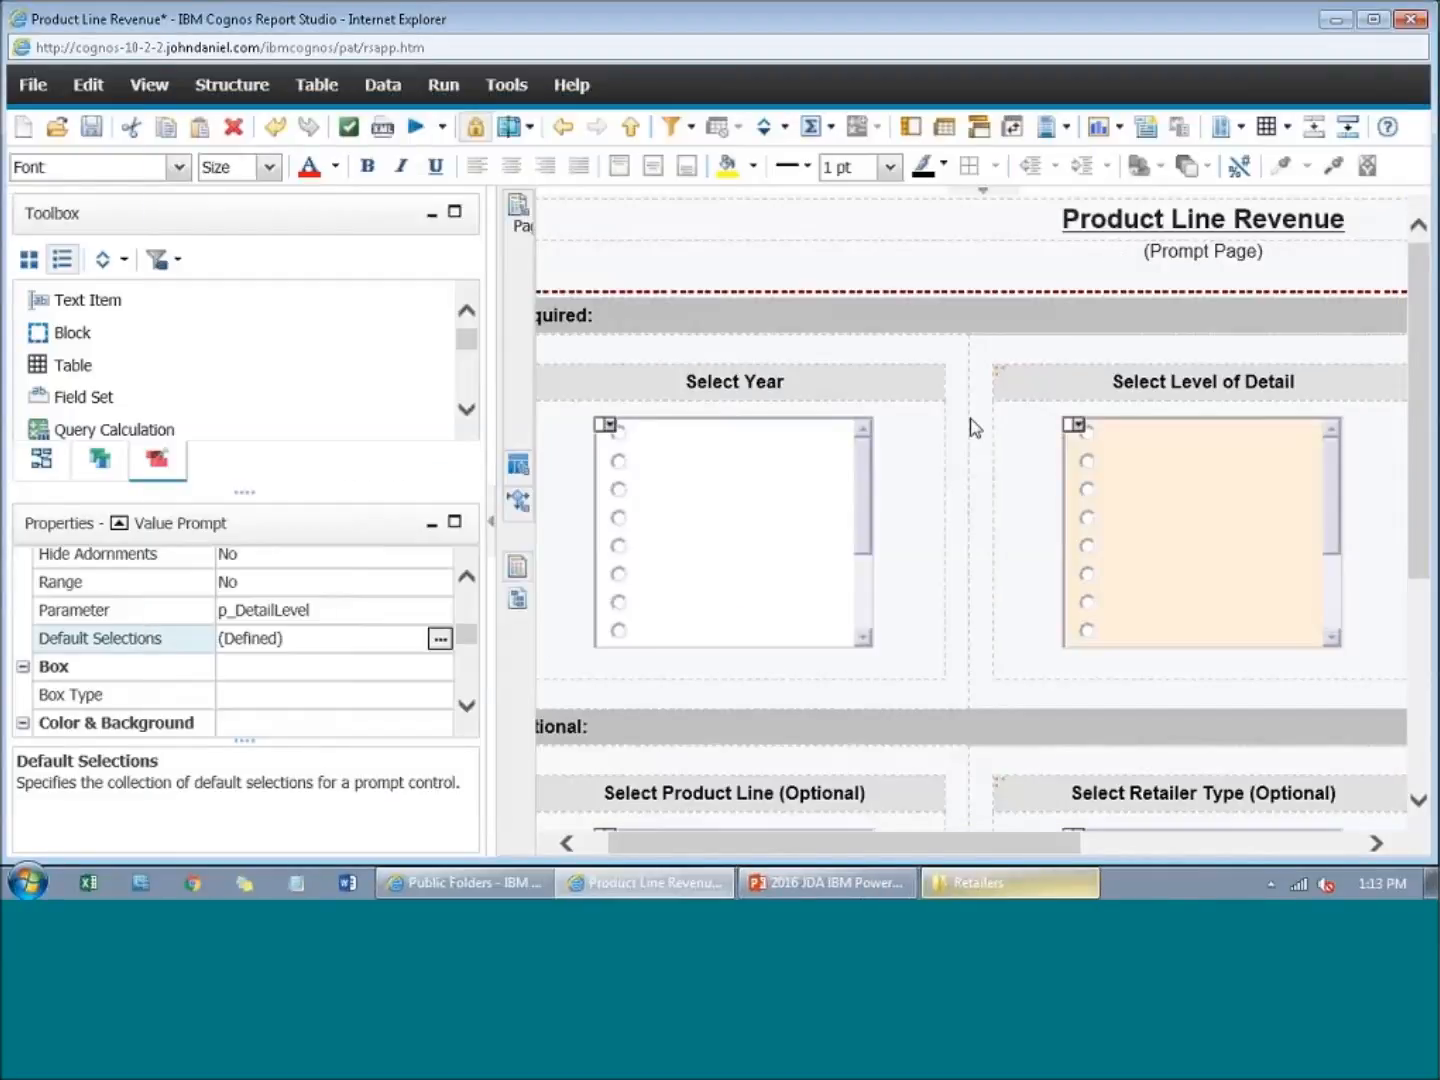
Step: Create a Boolean condition variable with the report expression 0 and name it Show Prompt
{"action": "mouse_move", "coordinate": [523, 503]}
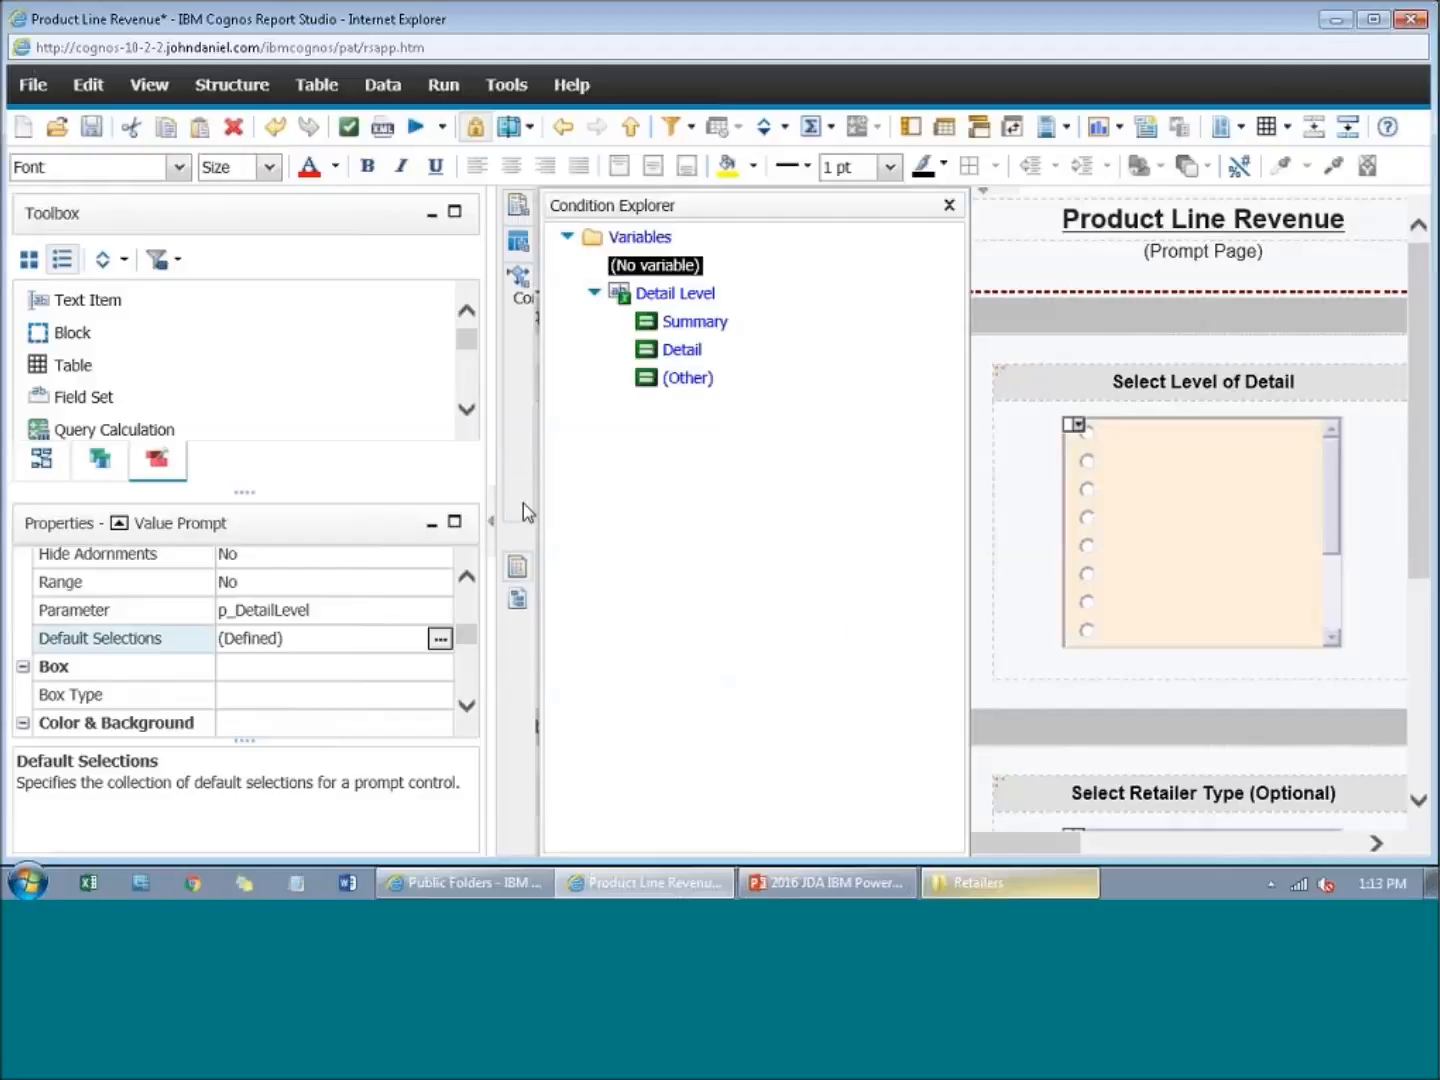
{"action": "left_click", "coordinate": [674, 289]}
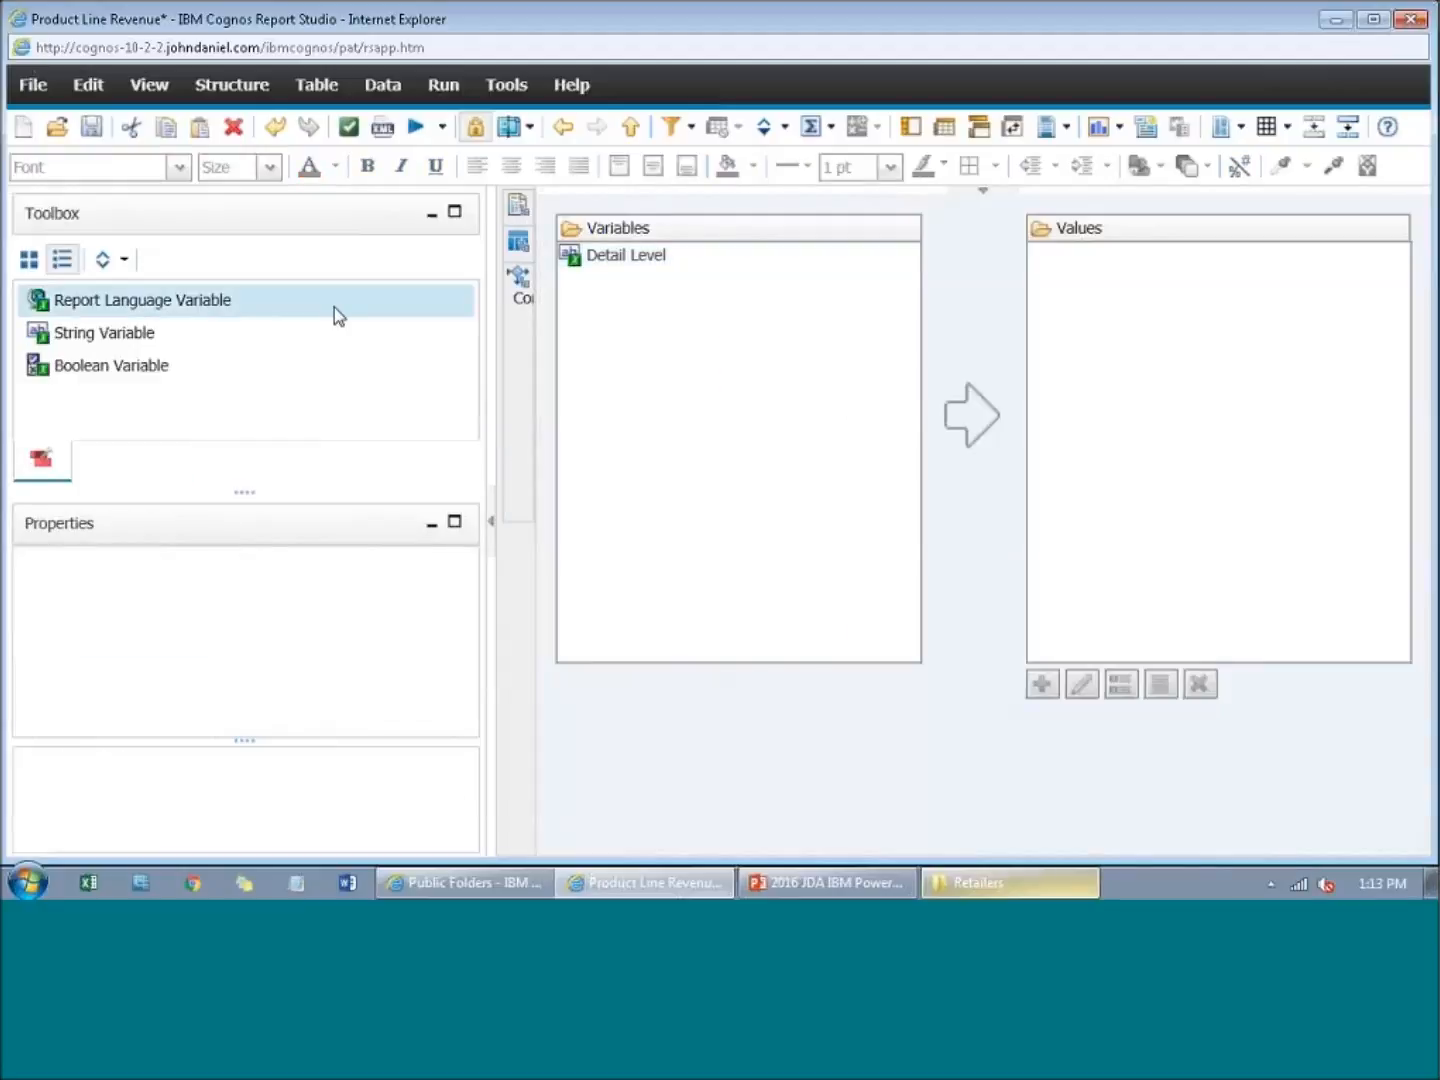
{"action": "left_click", "coordinate": [104, 365]}
{"action": "left_click_drag", "start_coordinate": [103, 366], "coordinate": [677, 346]}
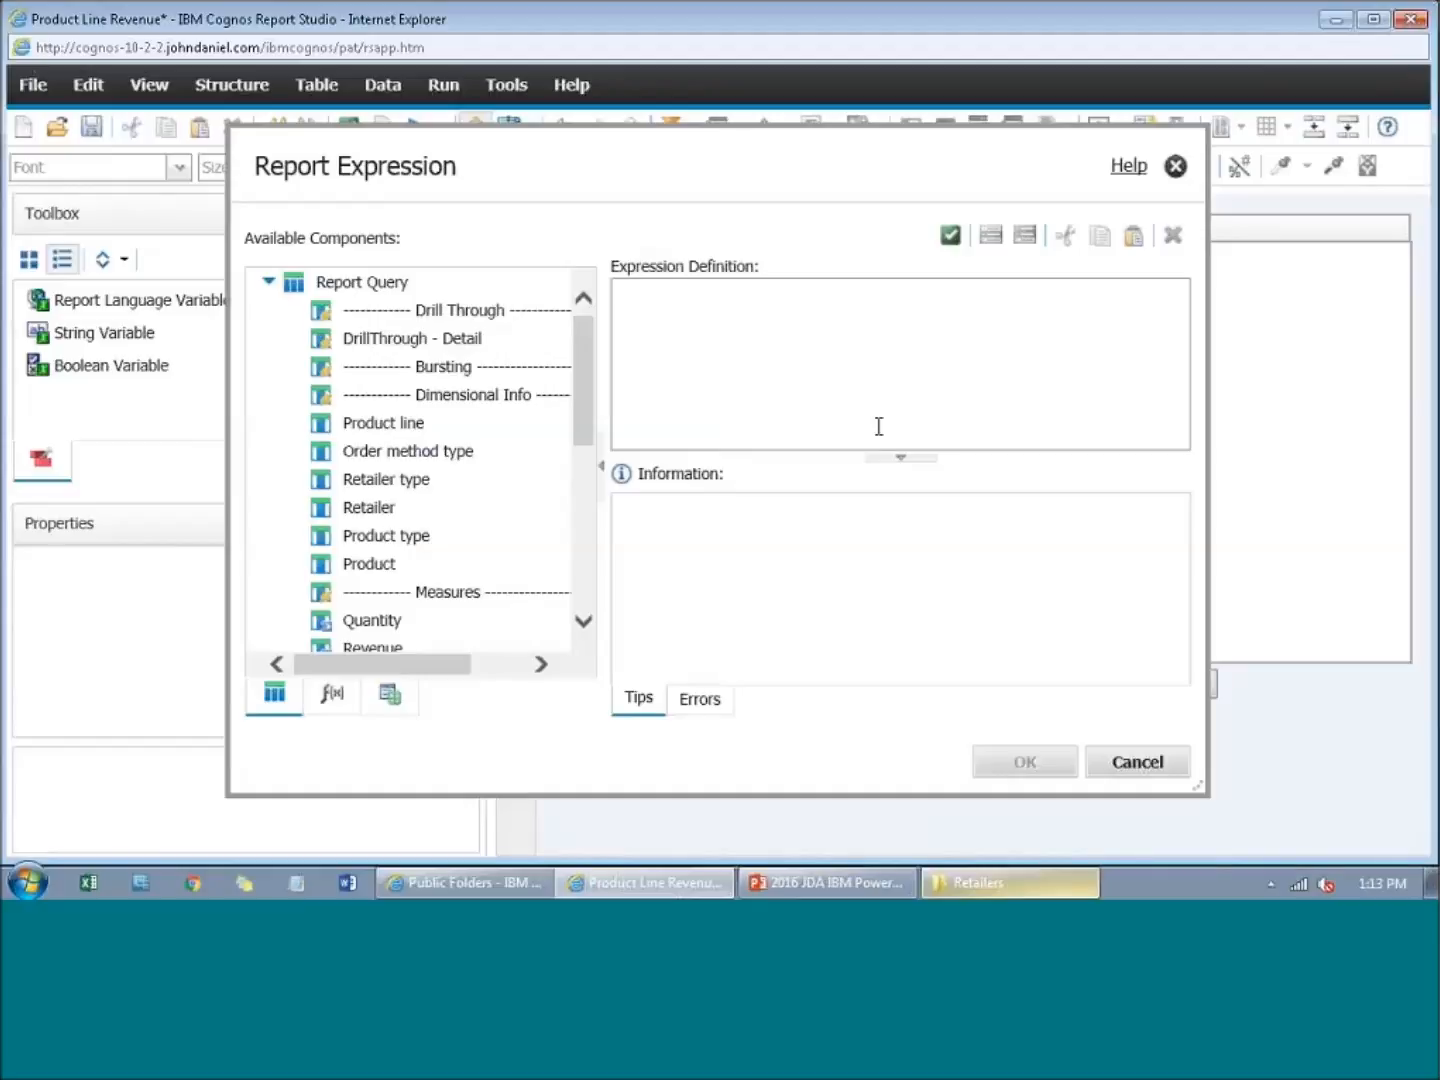
{"action": "type", "text": "0"}
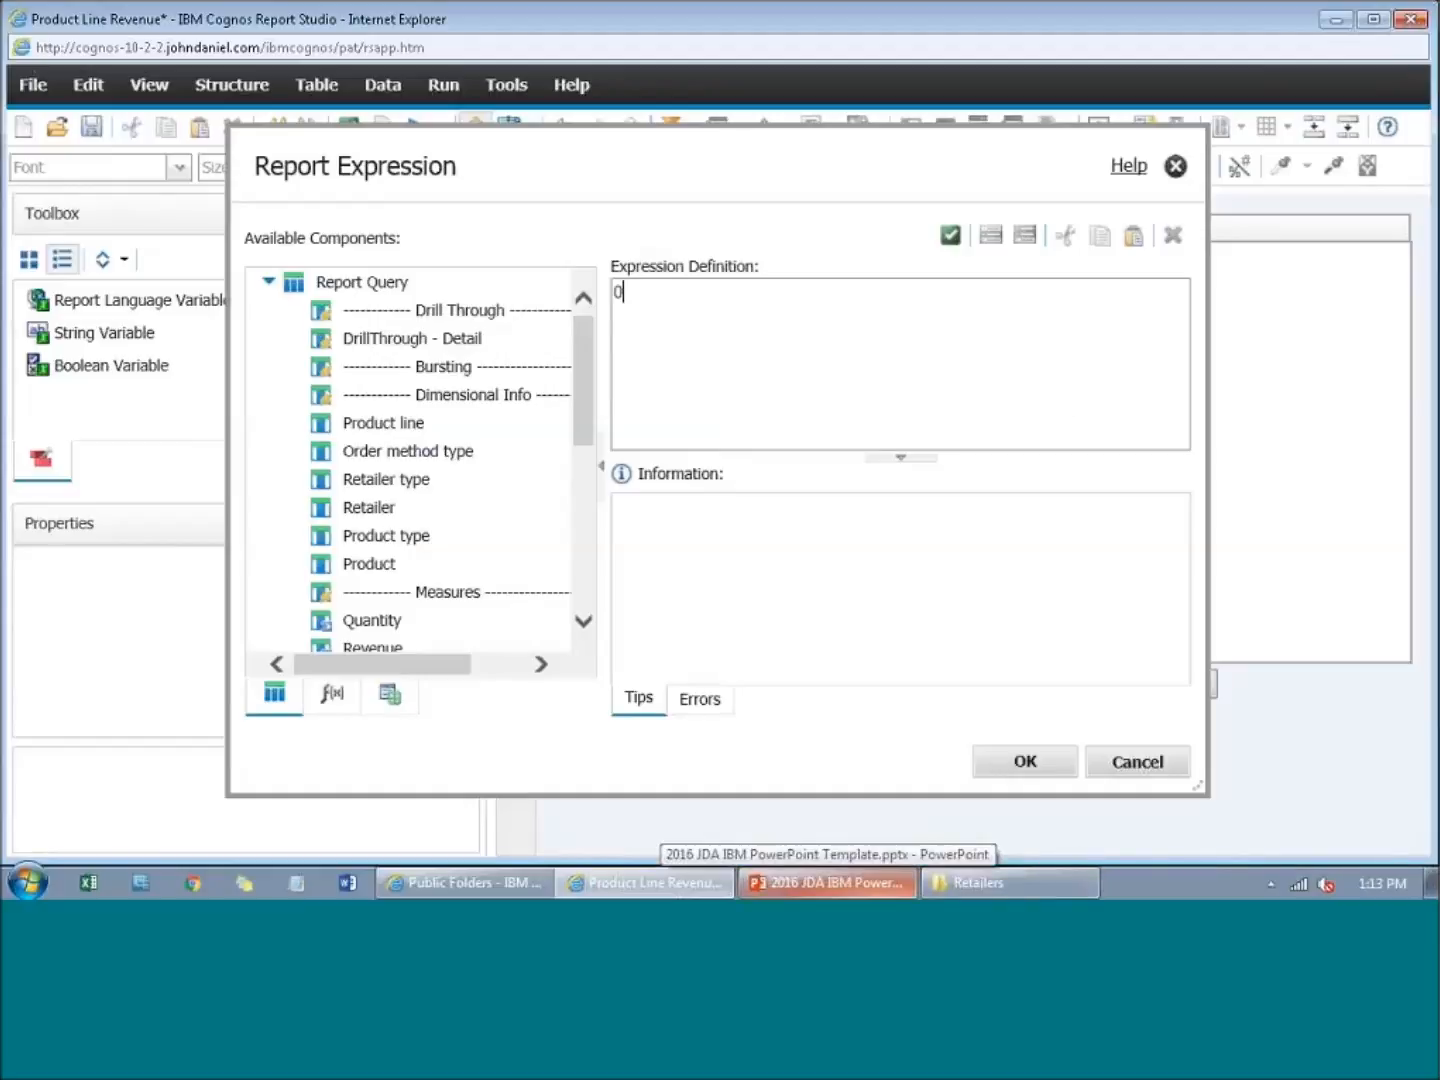
{"action": "left_click", "coordinate": [1025, 760]}
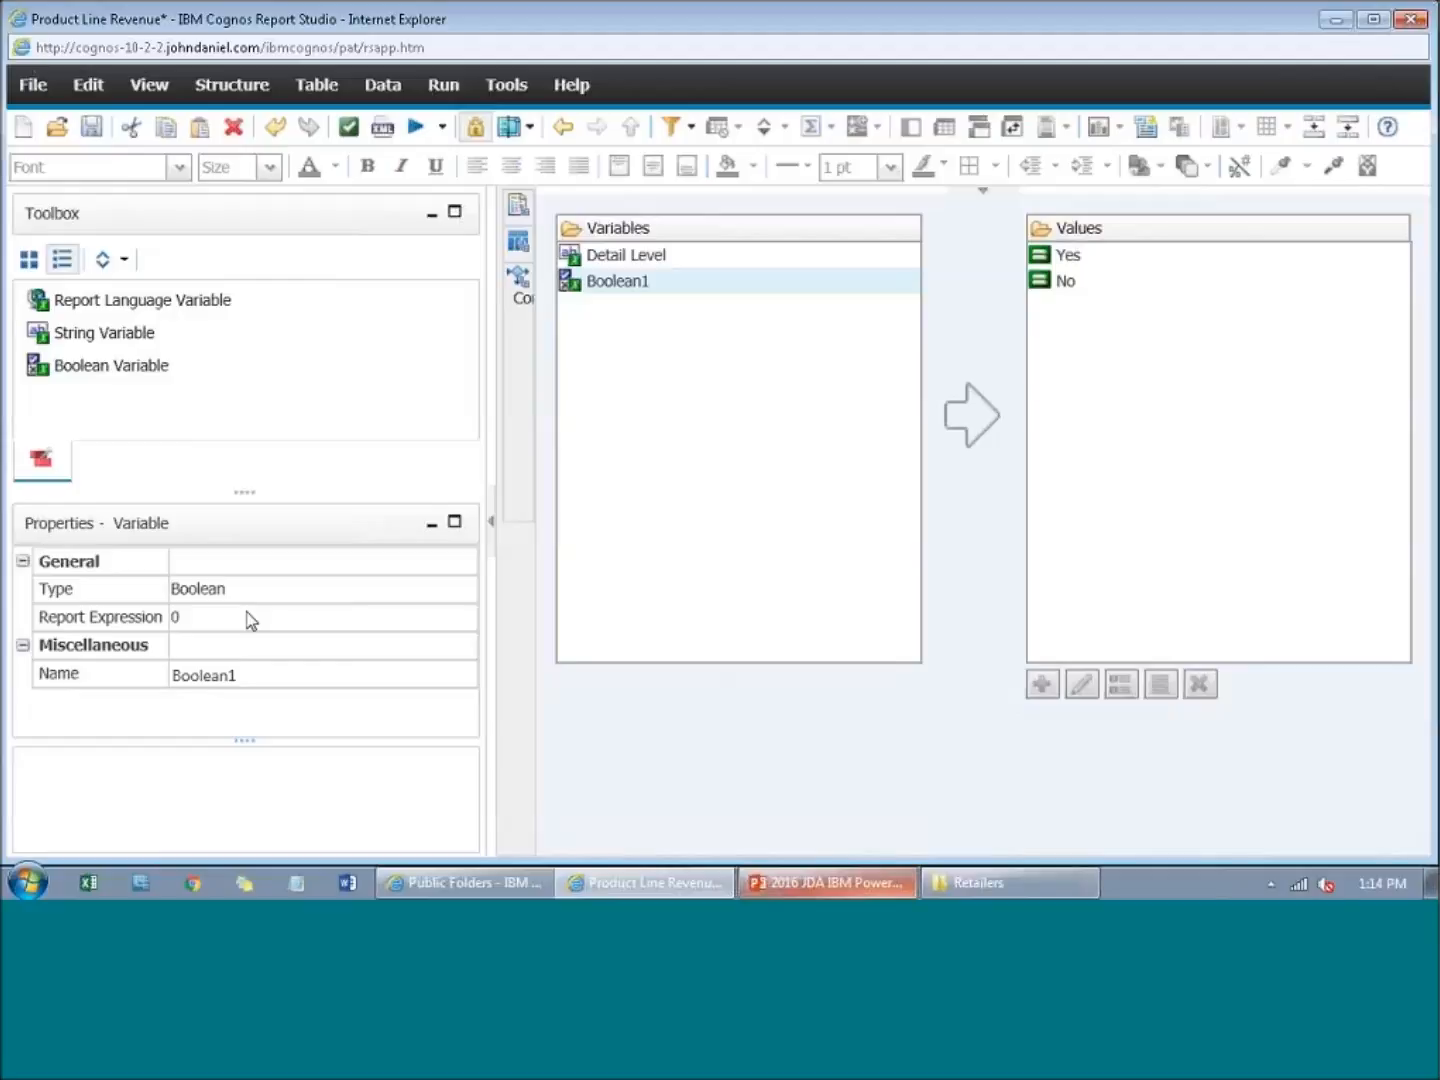
{"action": "left_click", "coordinate": [84, 672]}
{"action": "type", "text": "Show Prompt"}
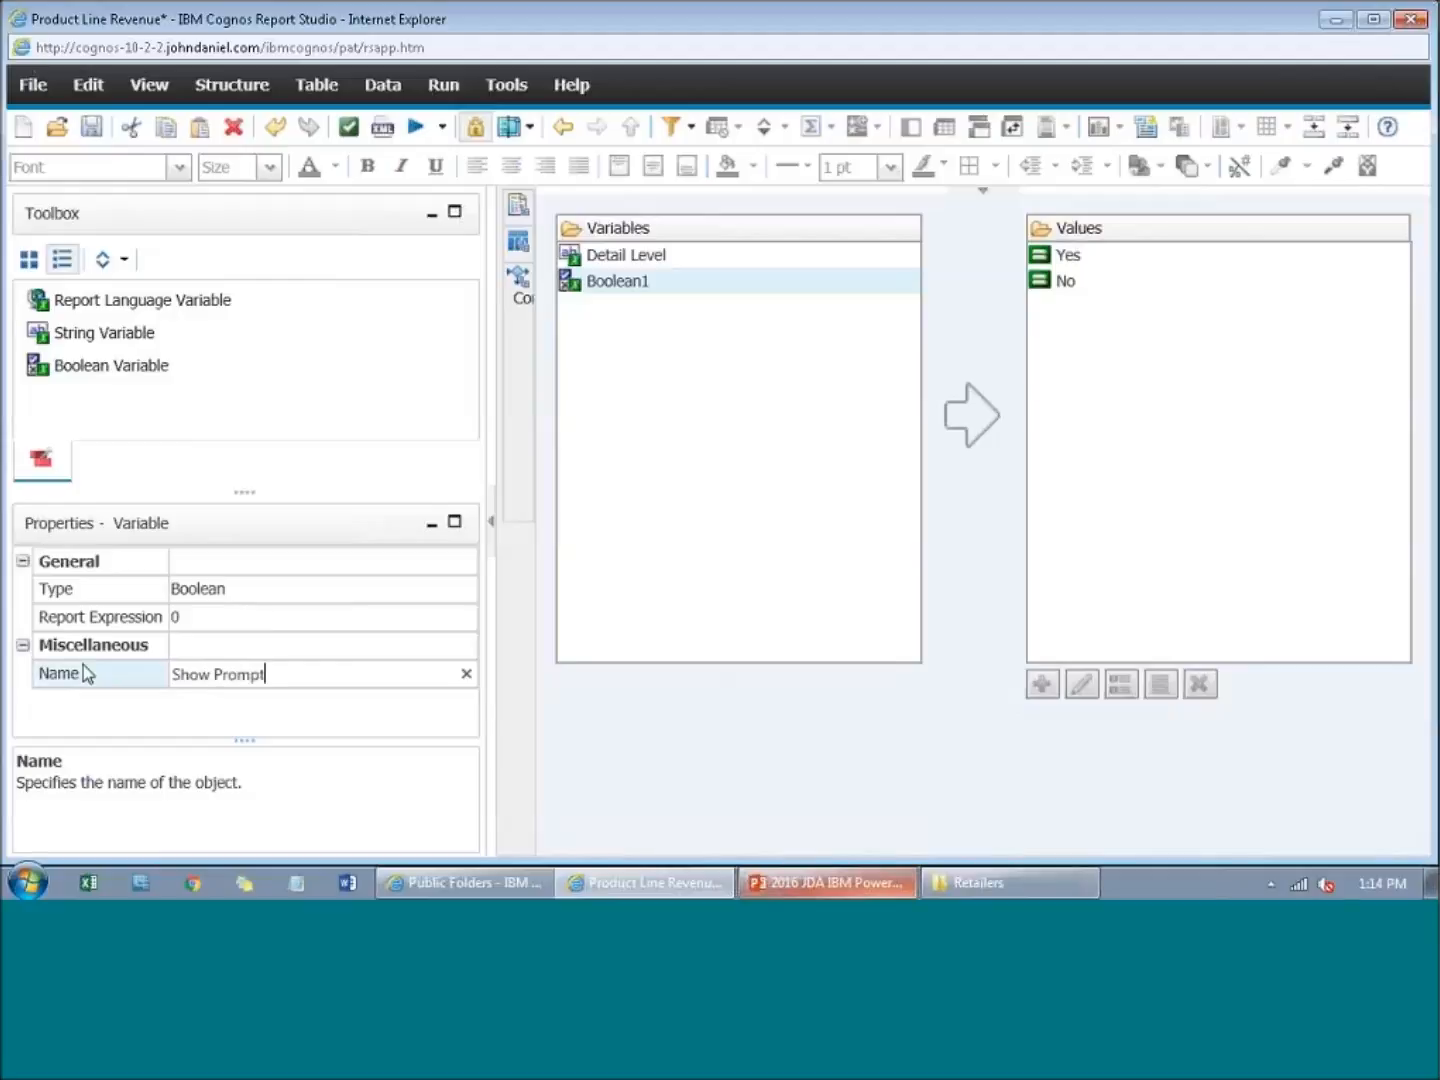
{"action": "key", "text": "Return"}
Step: Switch to the PowerPoint presentation and show the slide on setting a parameter without displaying it
{"action": "left_click", "coordinate": [520, 211]}
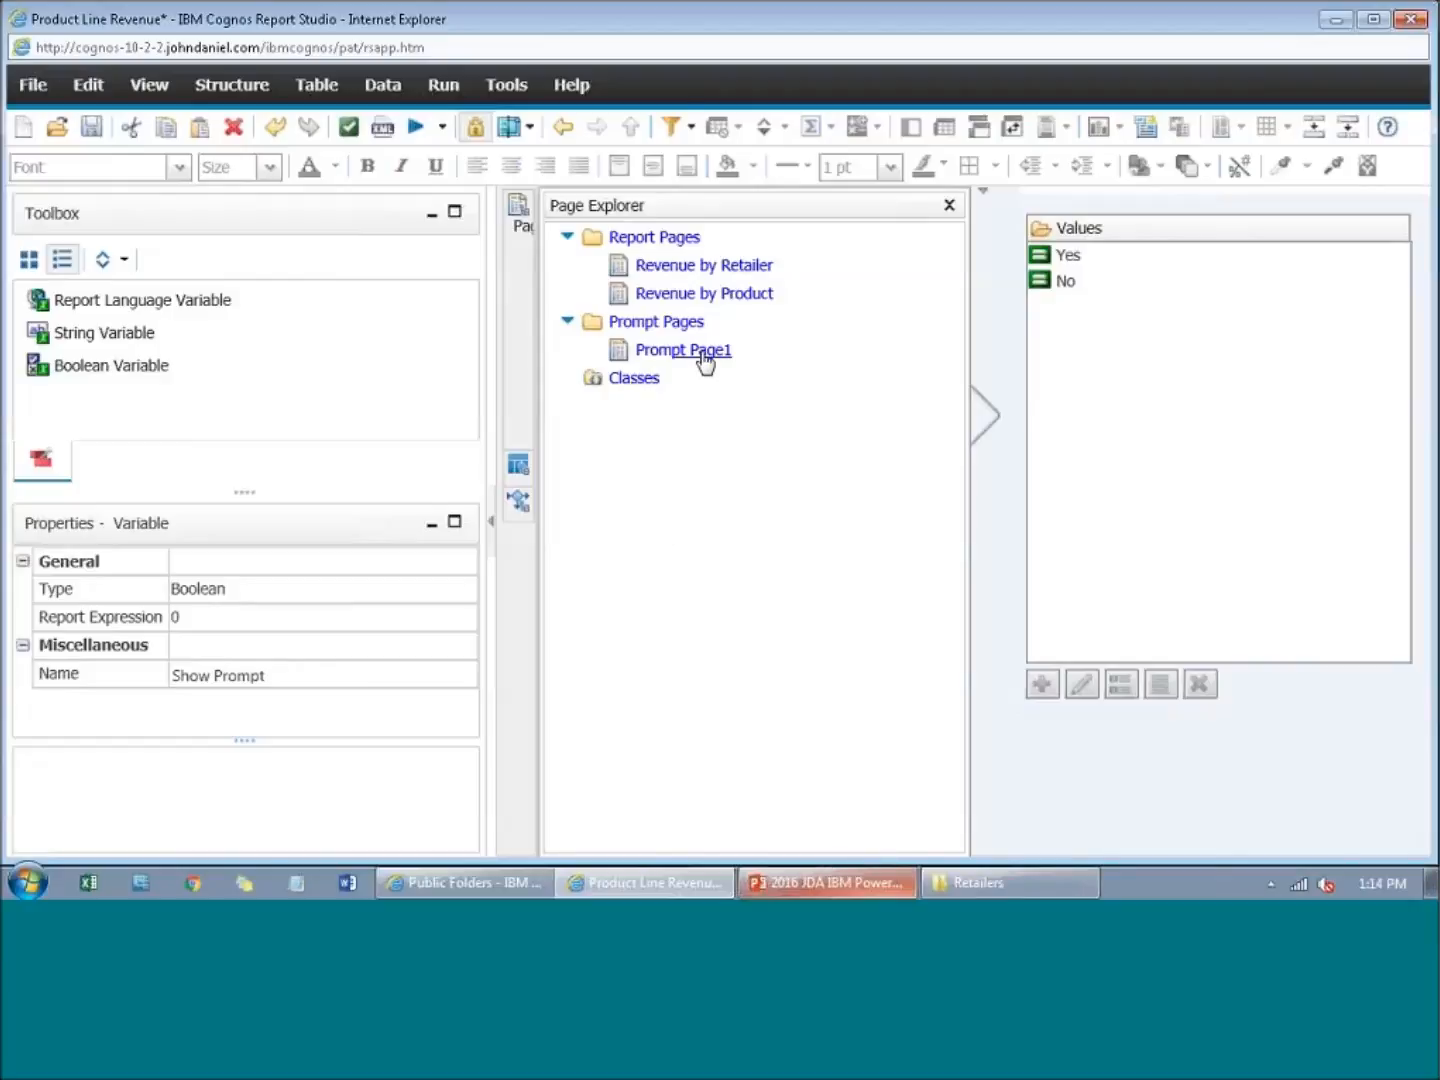
{"action": "left_click", "coordinate": [829, 886]}
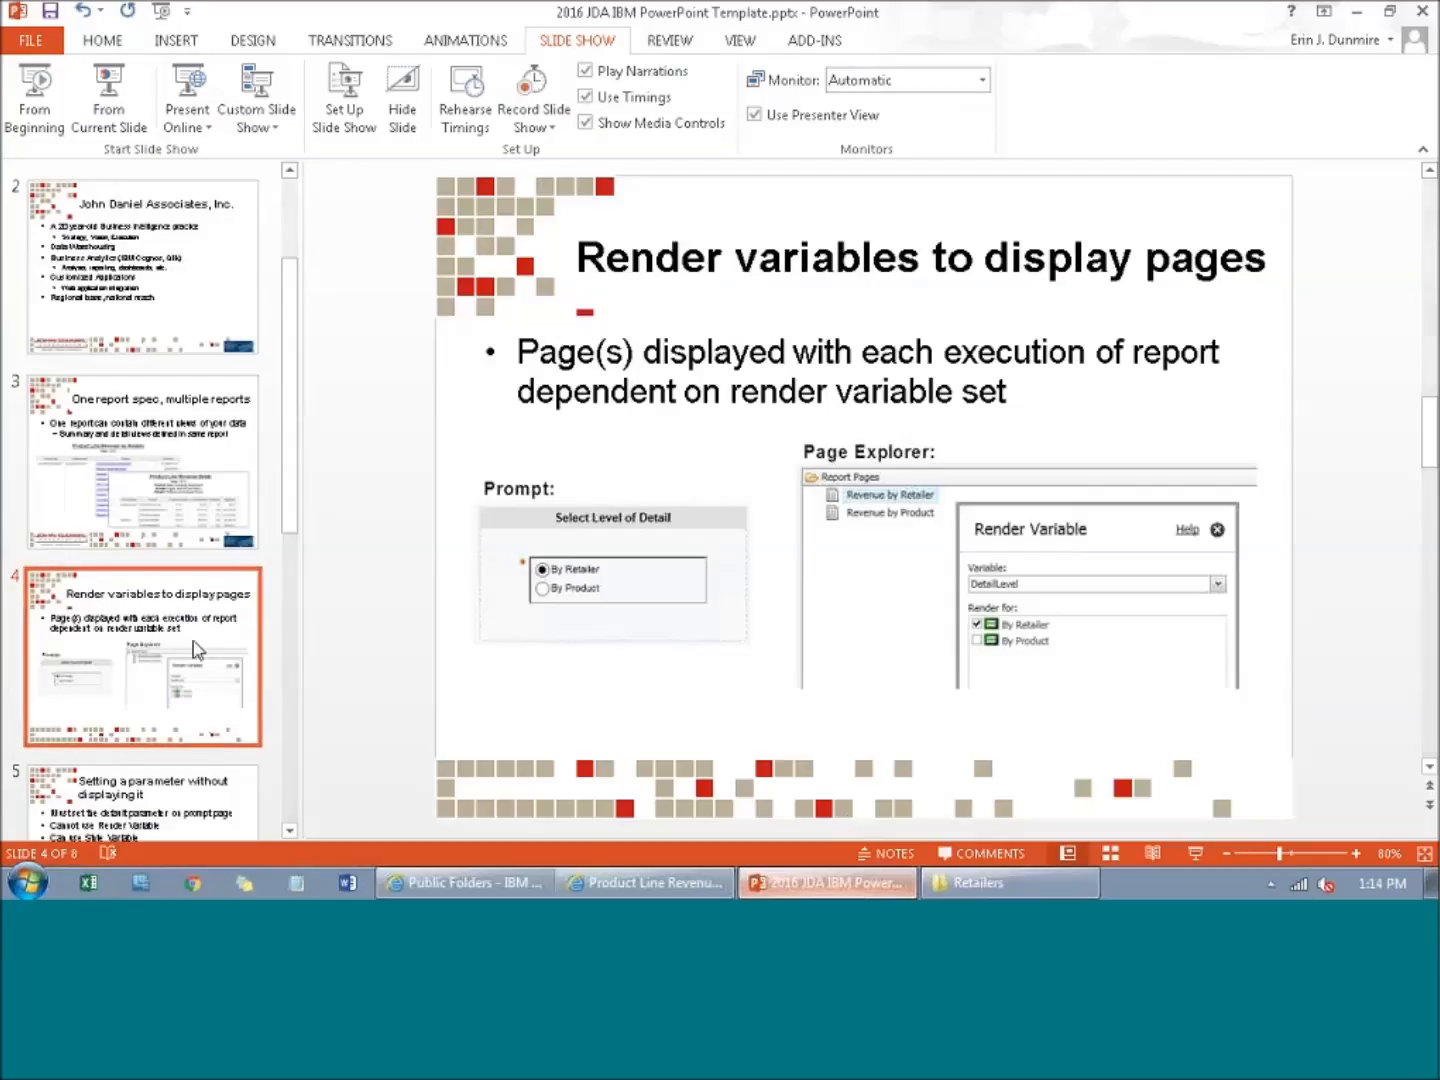
{"action": "left_click", "coordinate": [108, 95]}
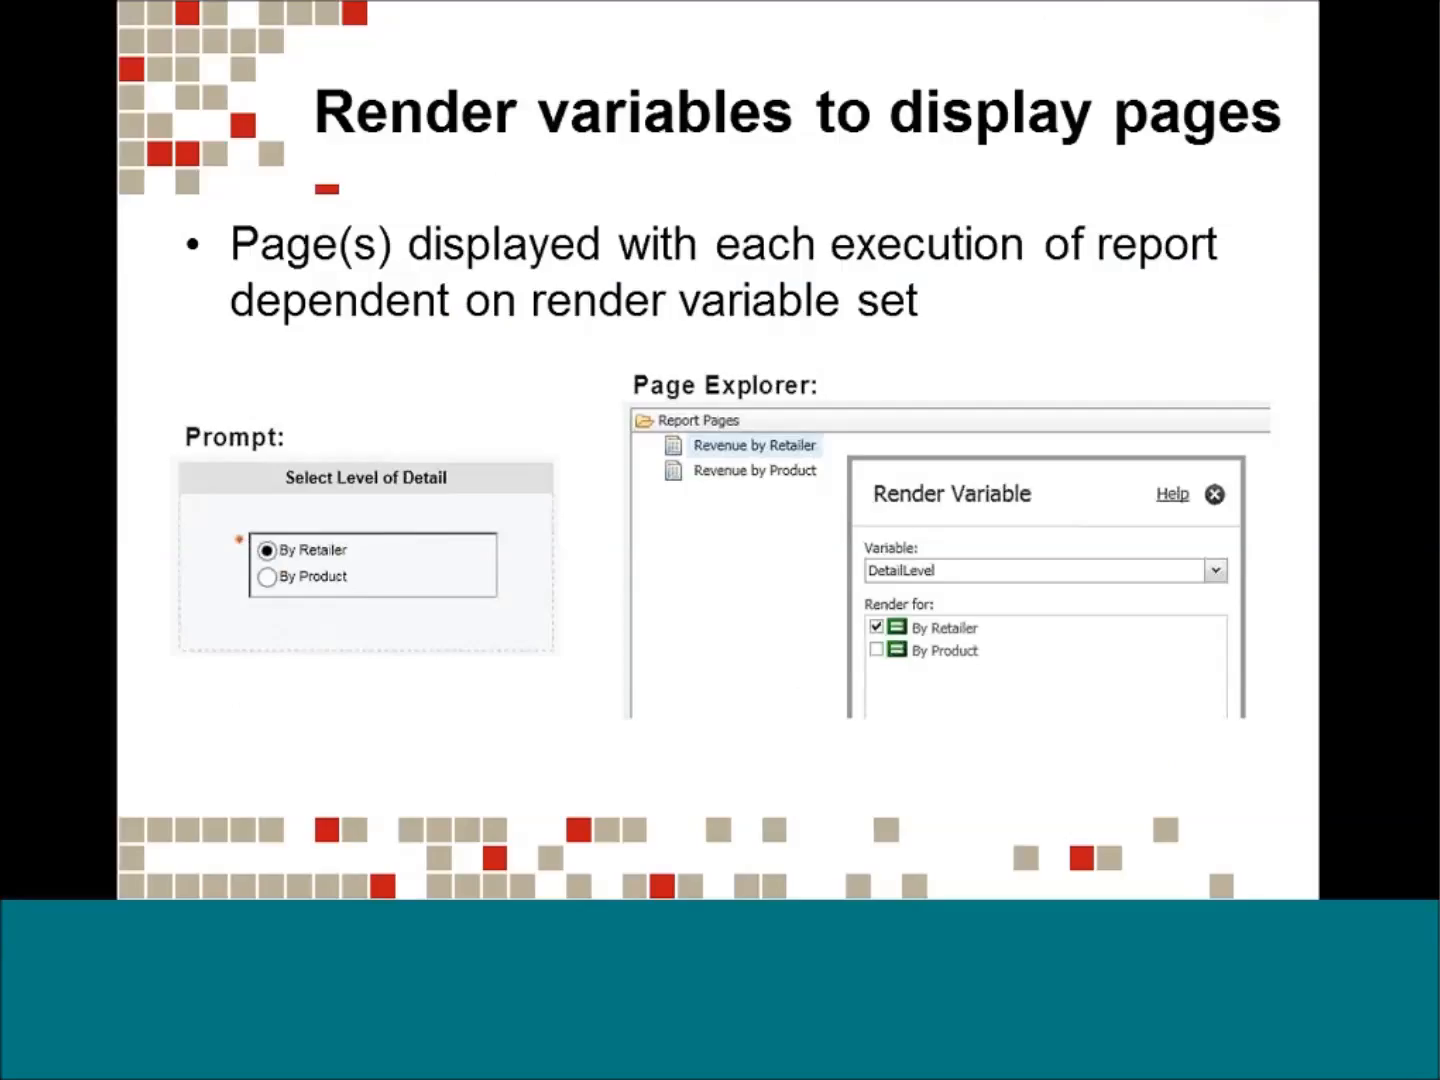
{"action": "key", "text": "Right"}
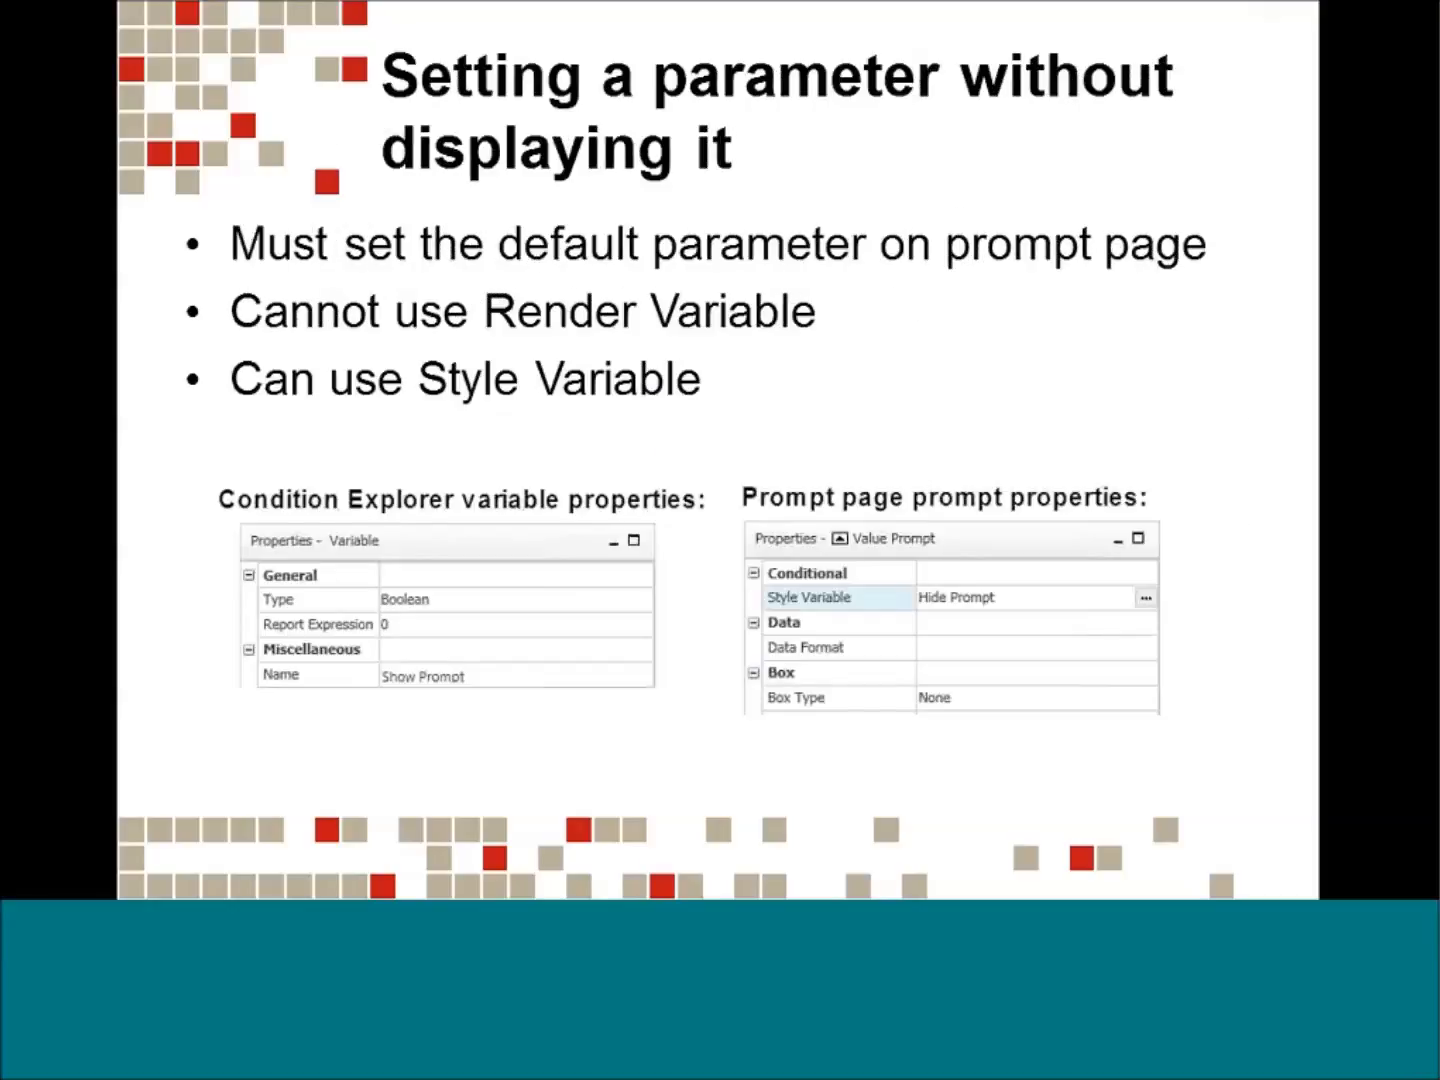
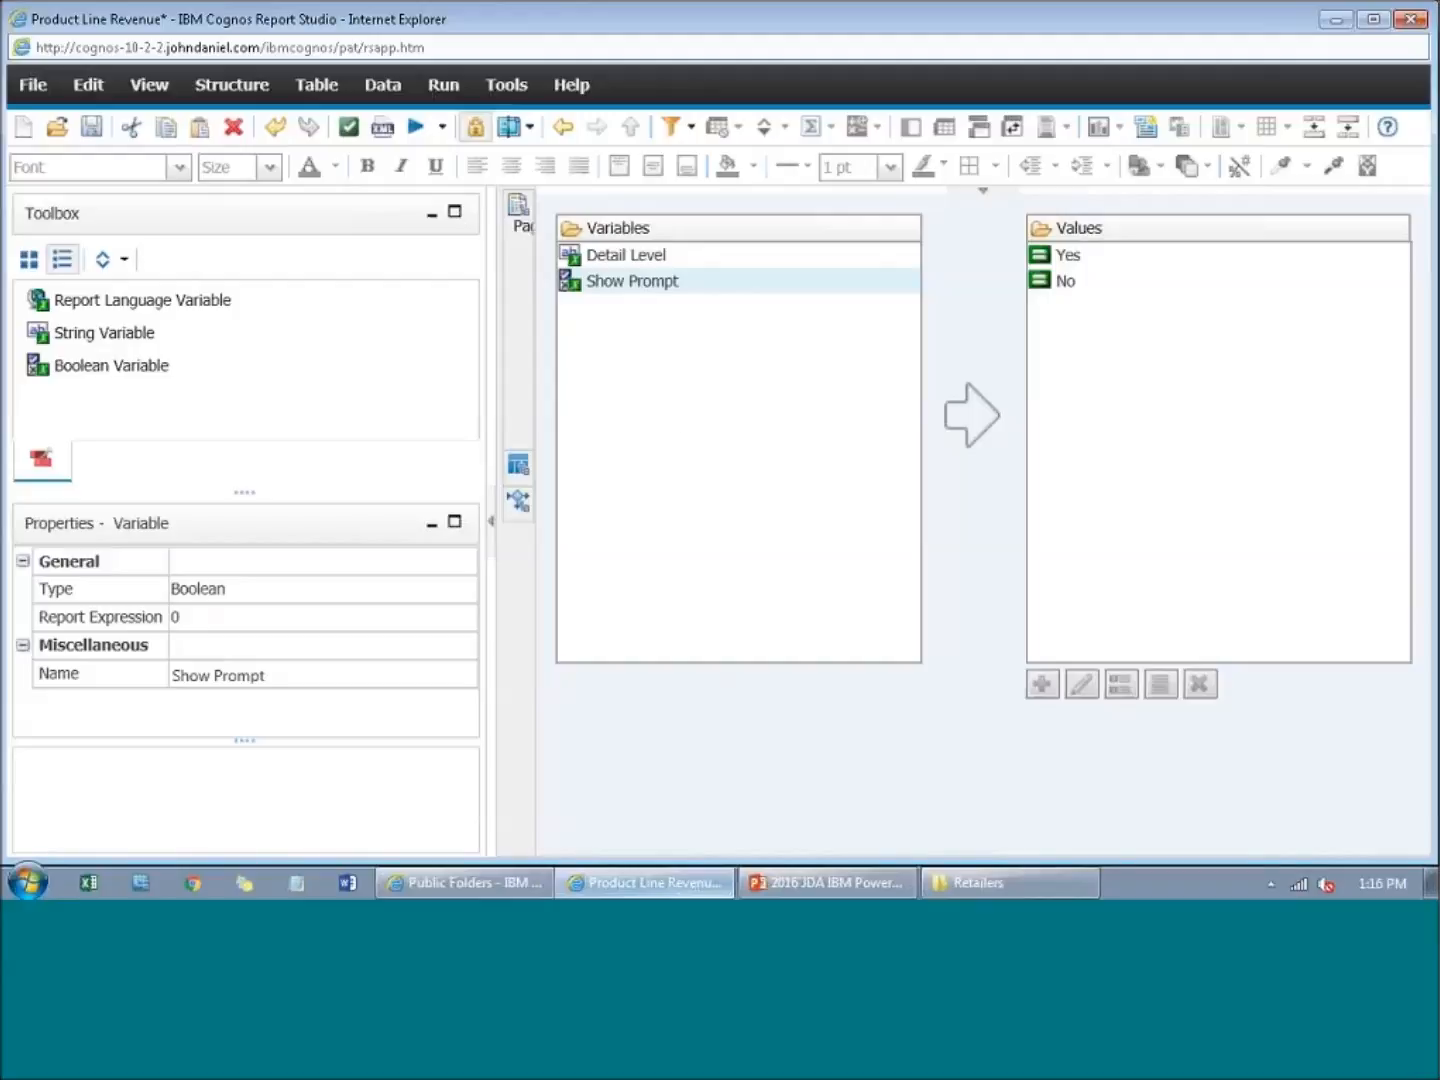
Step: On Prompt Page1, set the render variable of the table around the Select Level of Detail prompt to Show Prompt, rendering for Yes
{"action": "mouse_move", "coordinate": [519, 285]}
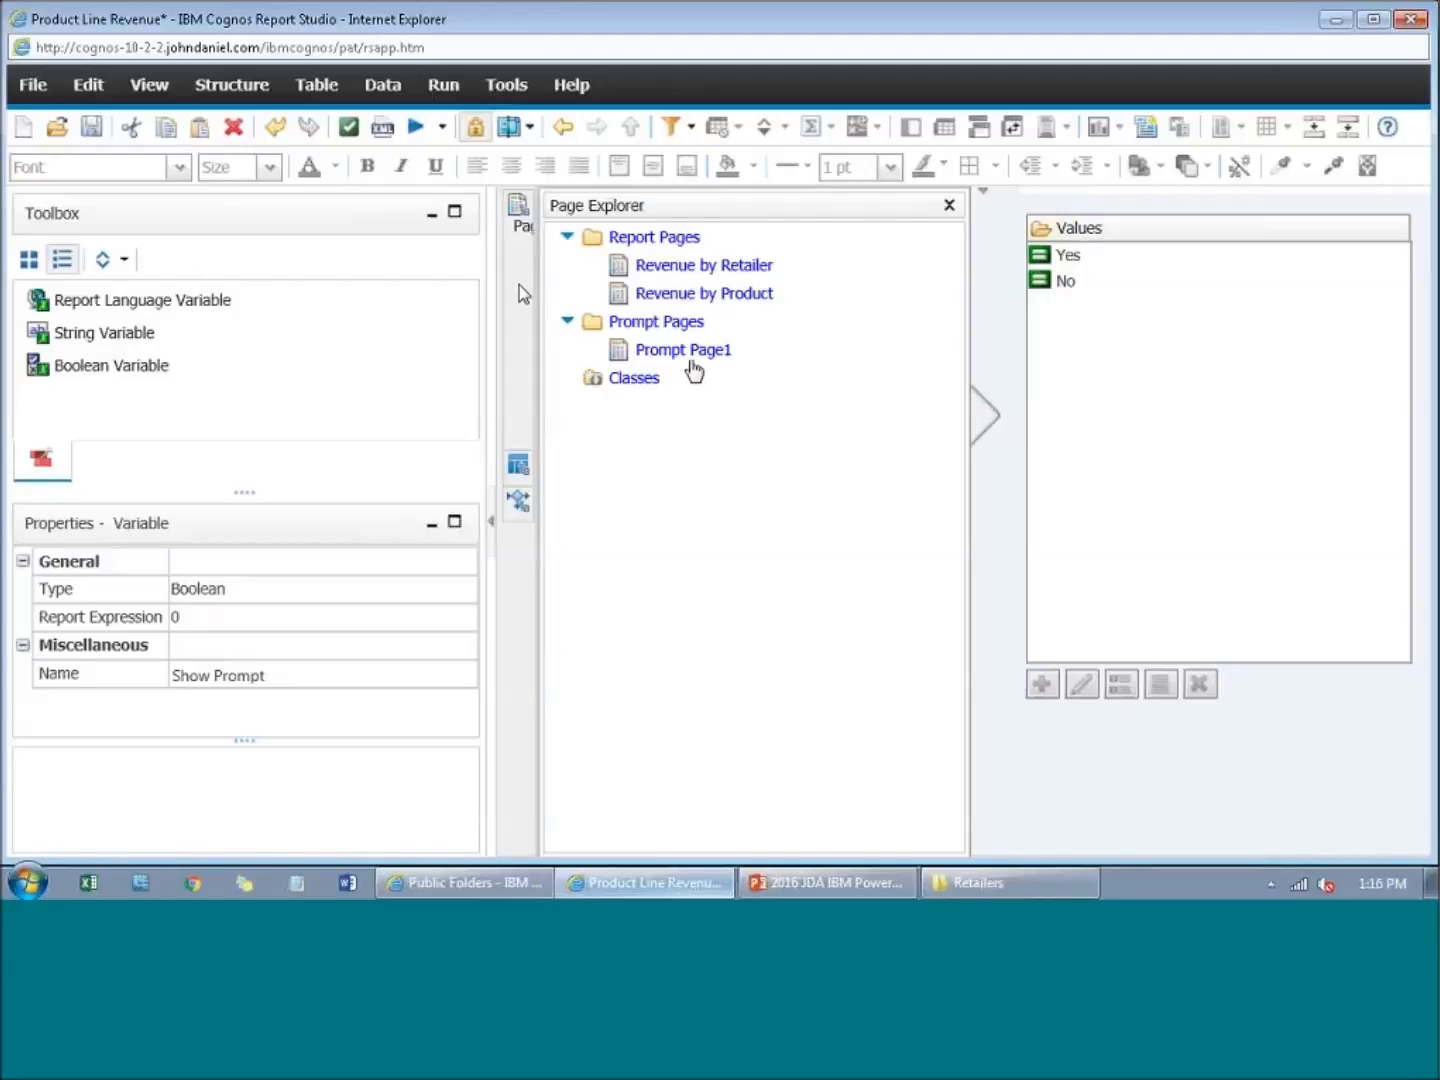
{"action": "left_click", "coordinate": [690, 352]}
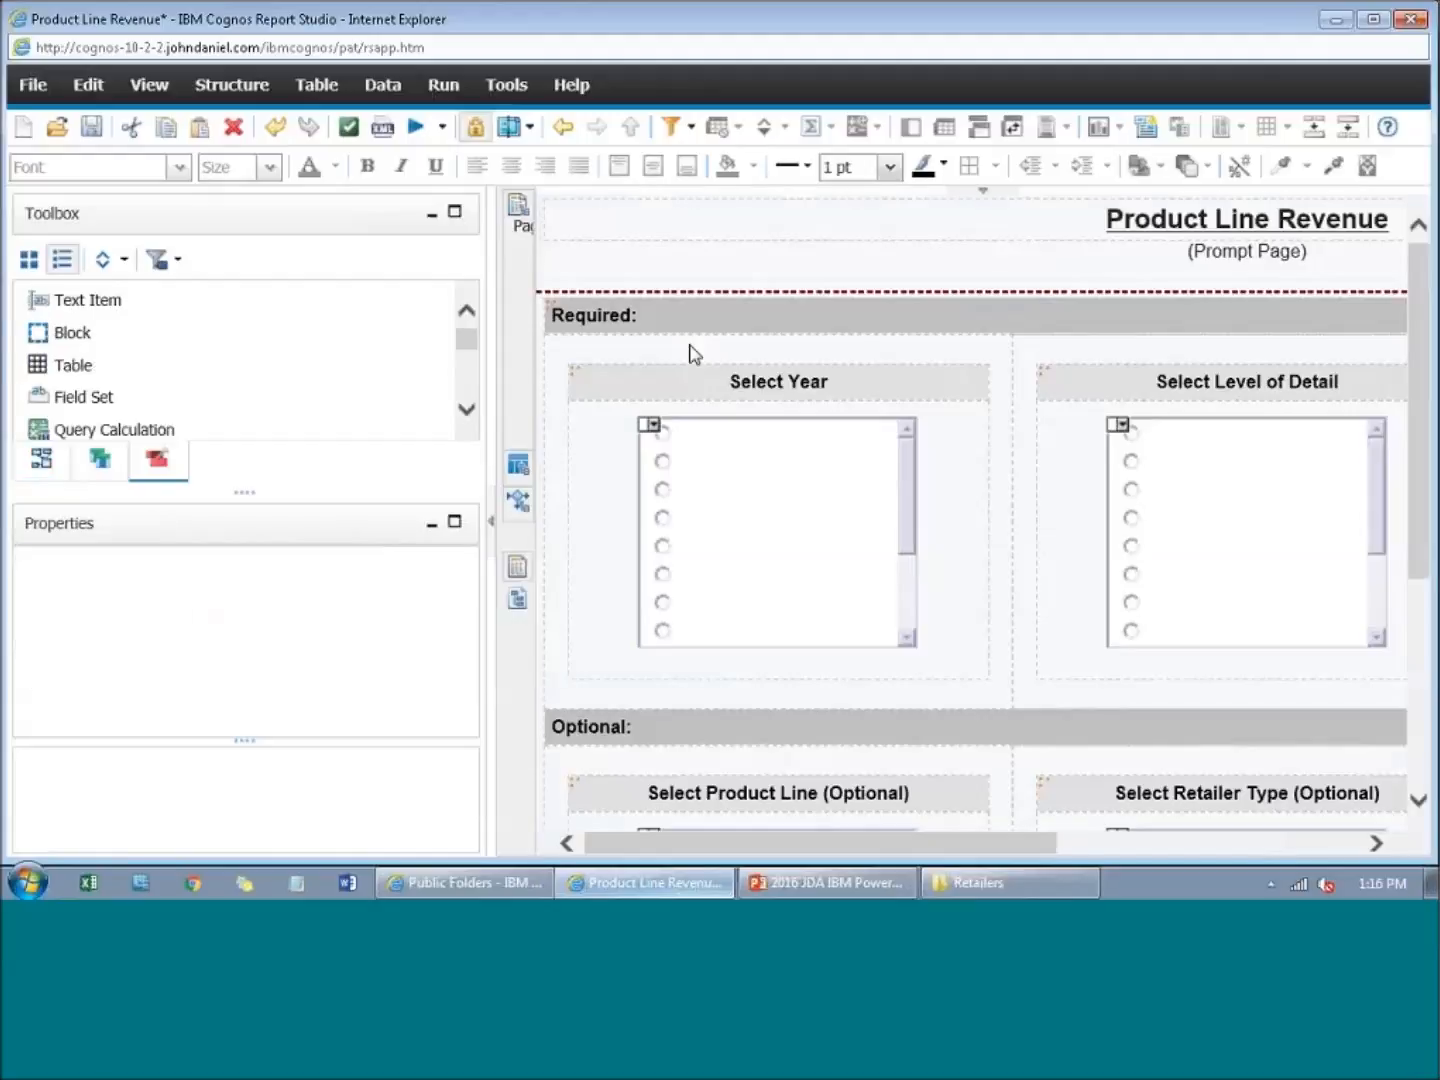
{"action": "left_click", "coordinate": [1150, 490]}
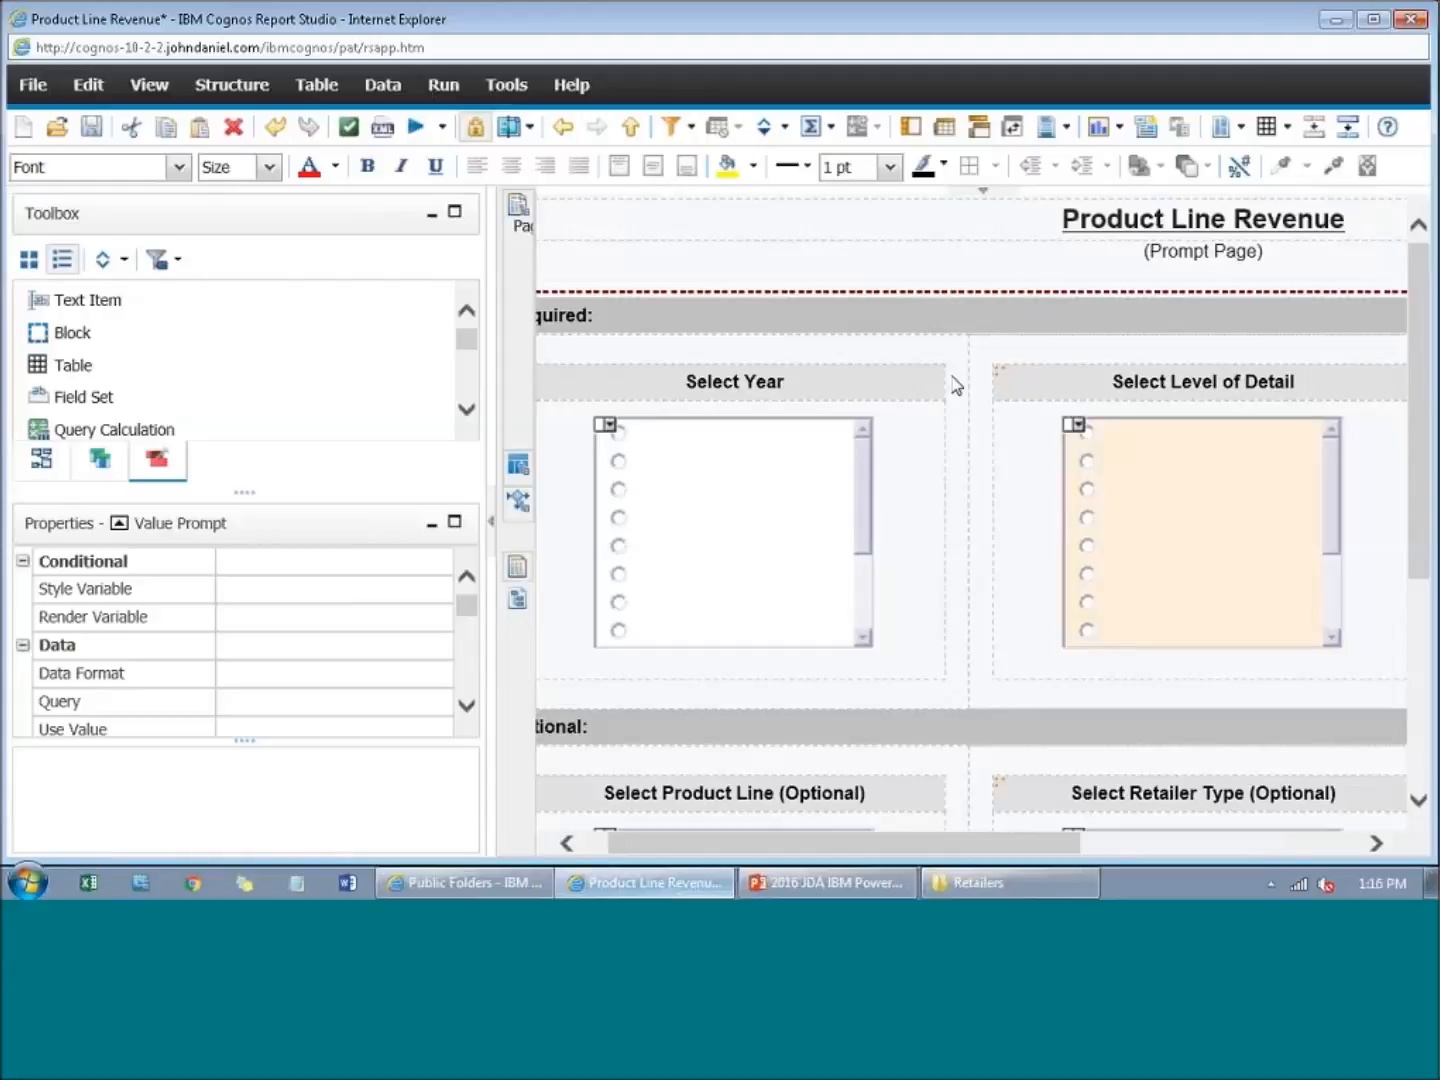
{"action": "left_click", "coordinate": [1062, 505]}
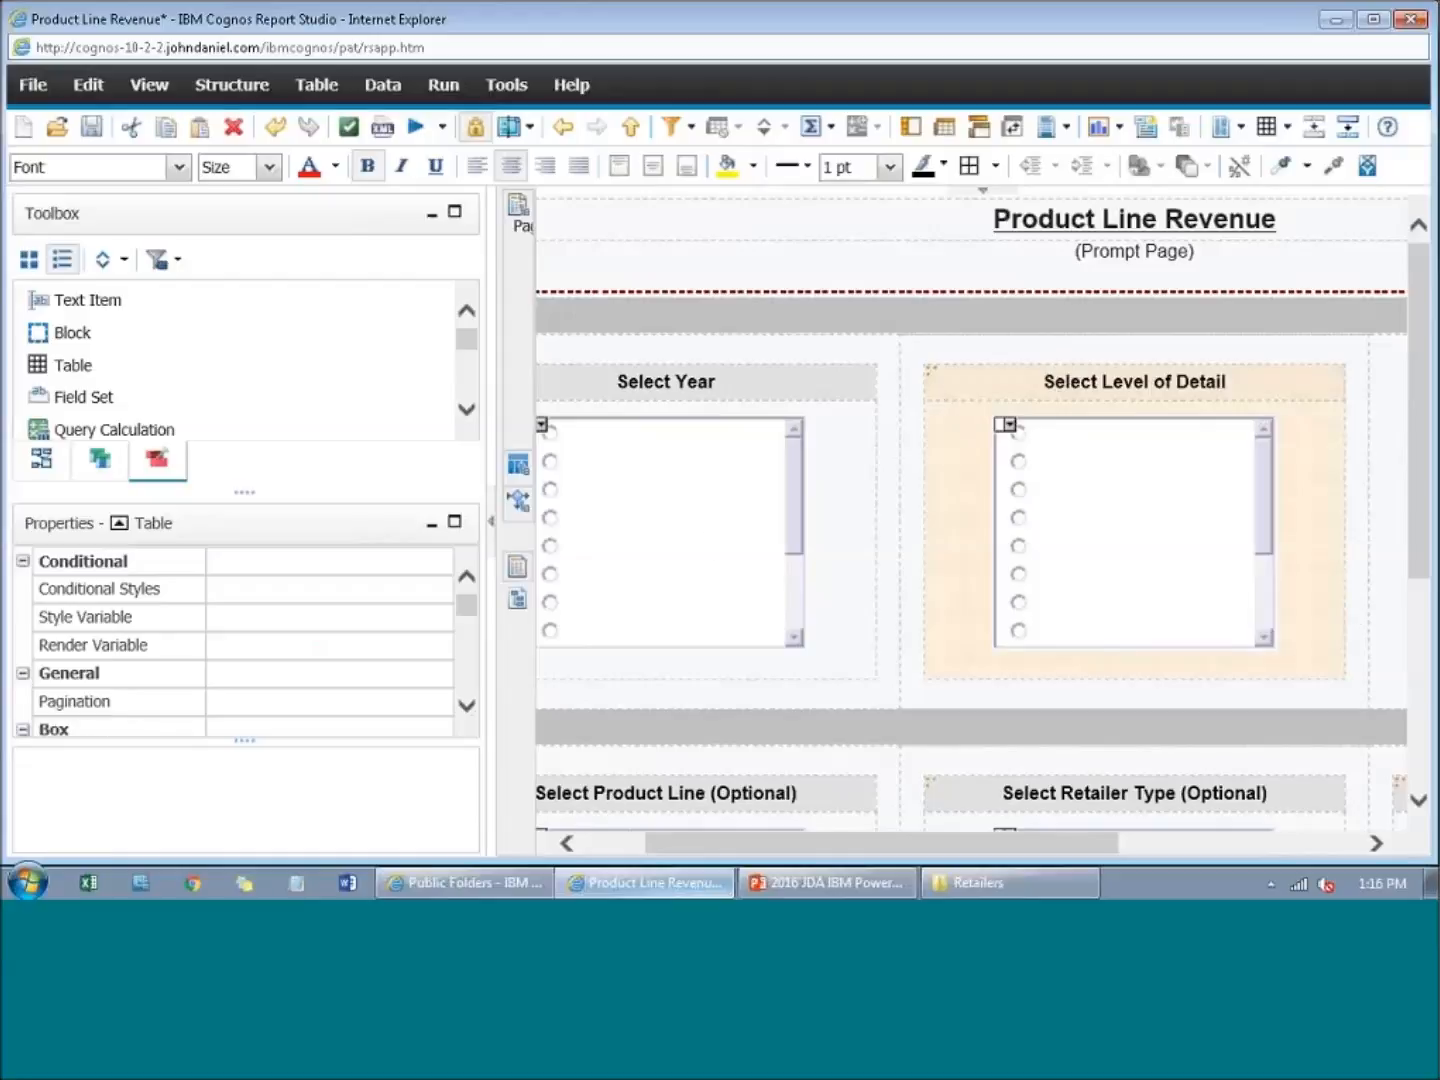
{"action": "left_click", "coordinate": [265, 645]}
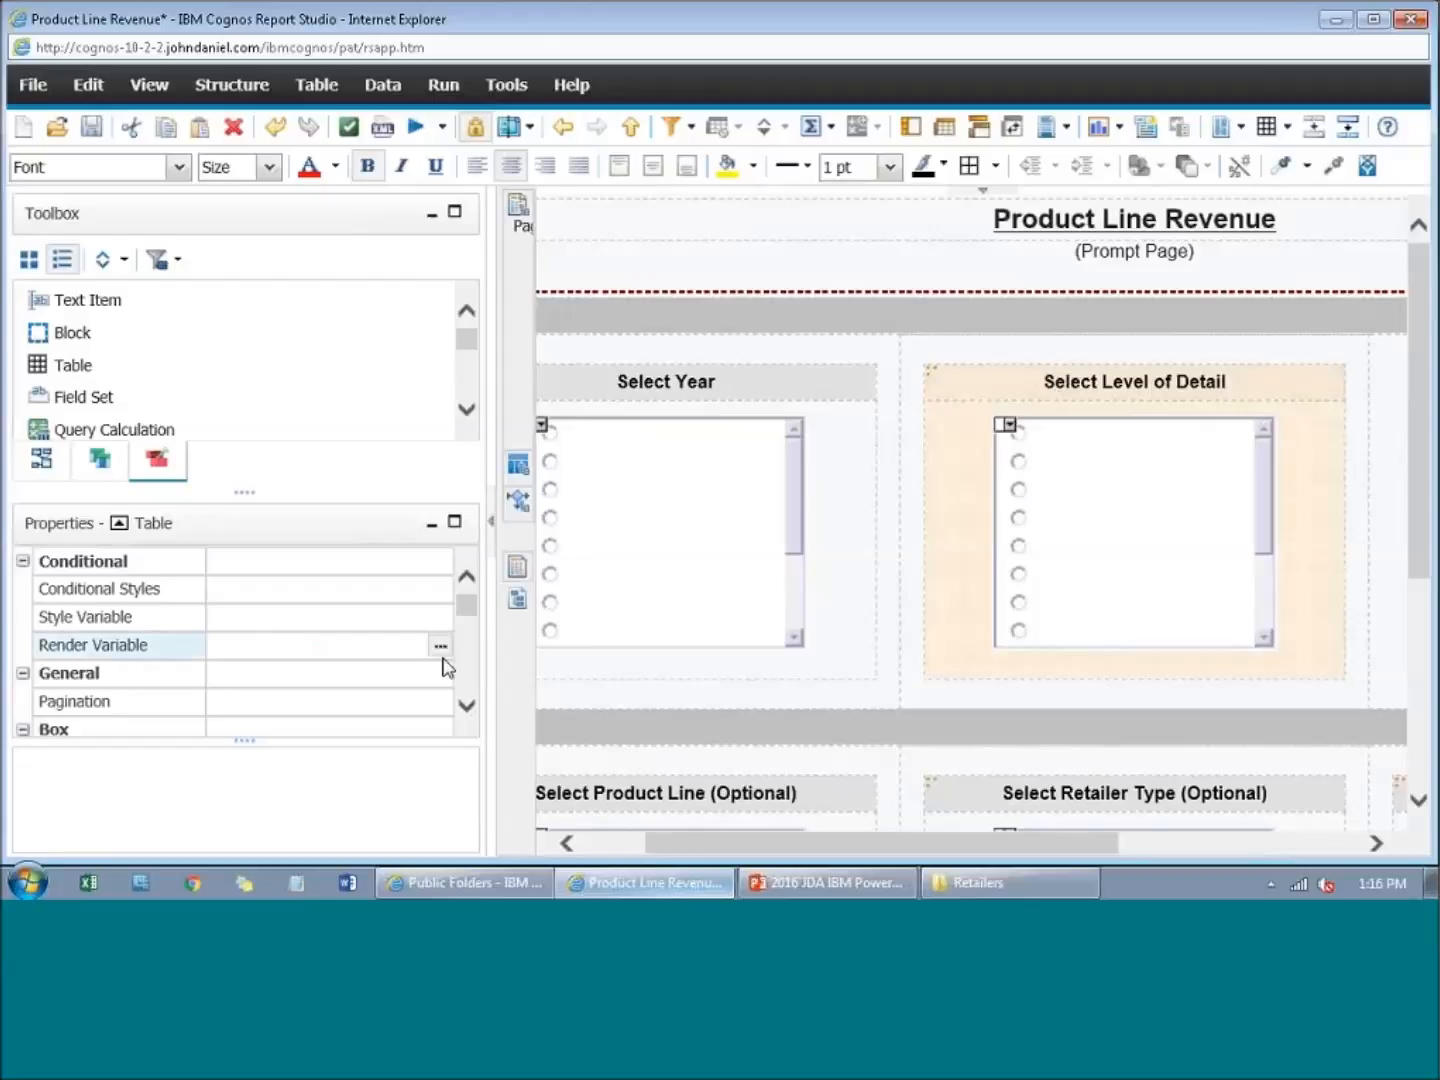
{"action": "left_click", "coordinate": [439, 646]}
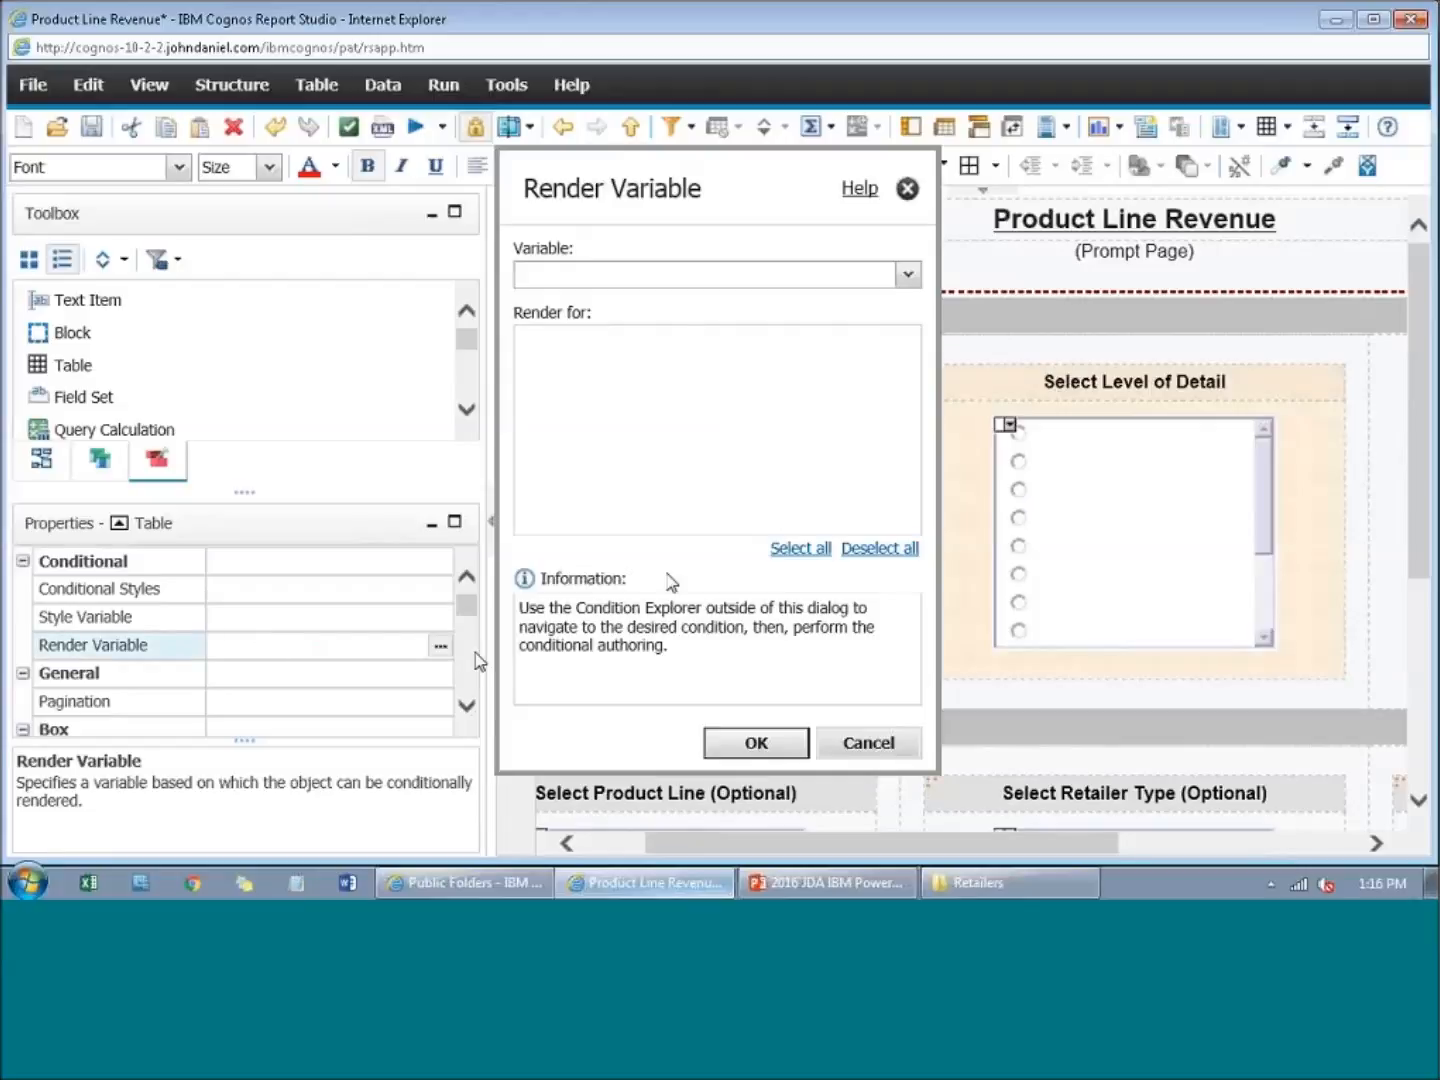
{"action": "left_click", "coordinate": [716, 275]}
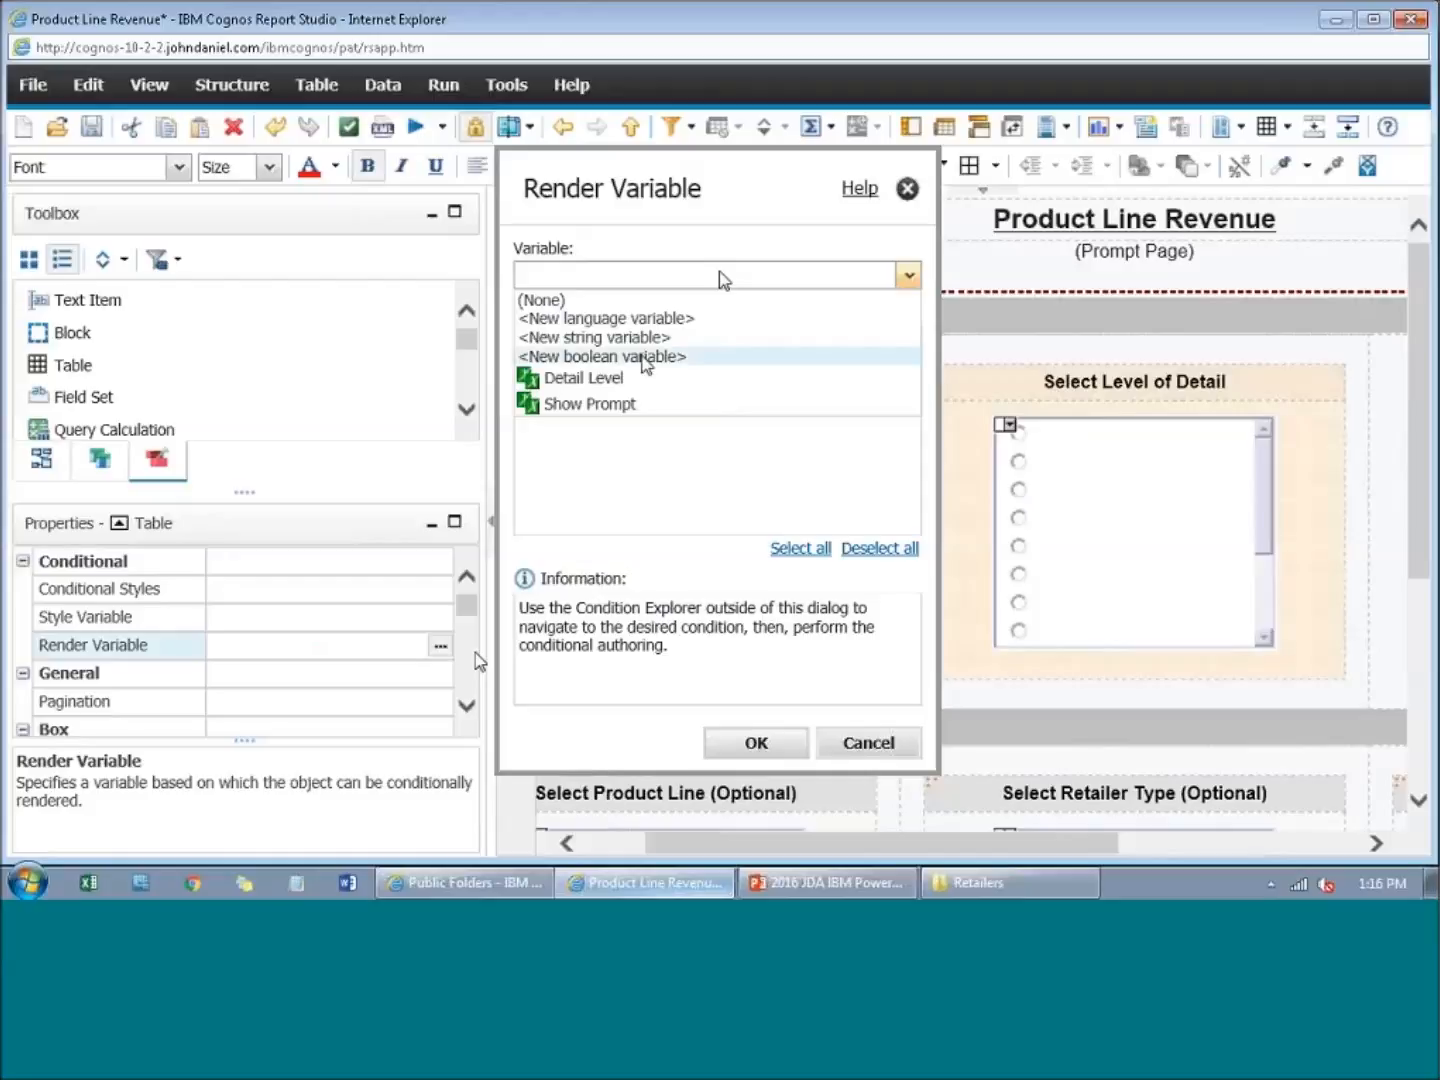
{"action": "left_click", "coordinate": [615, 405]}
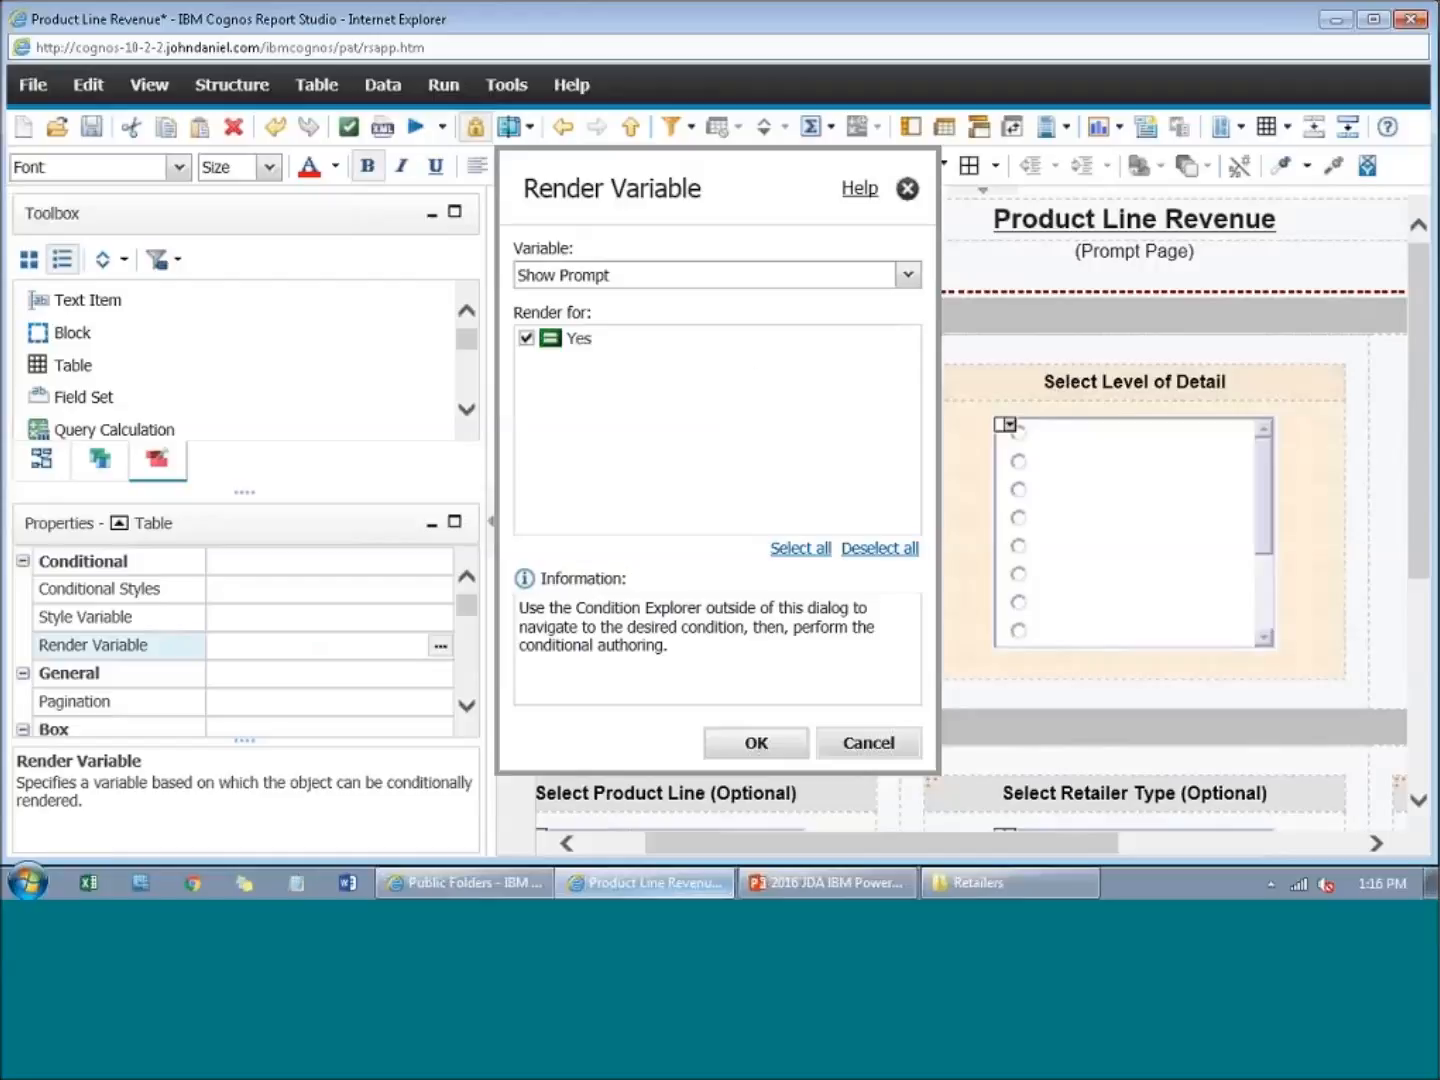
{"action": "left_click", "coordinate": [752, 743]}
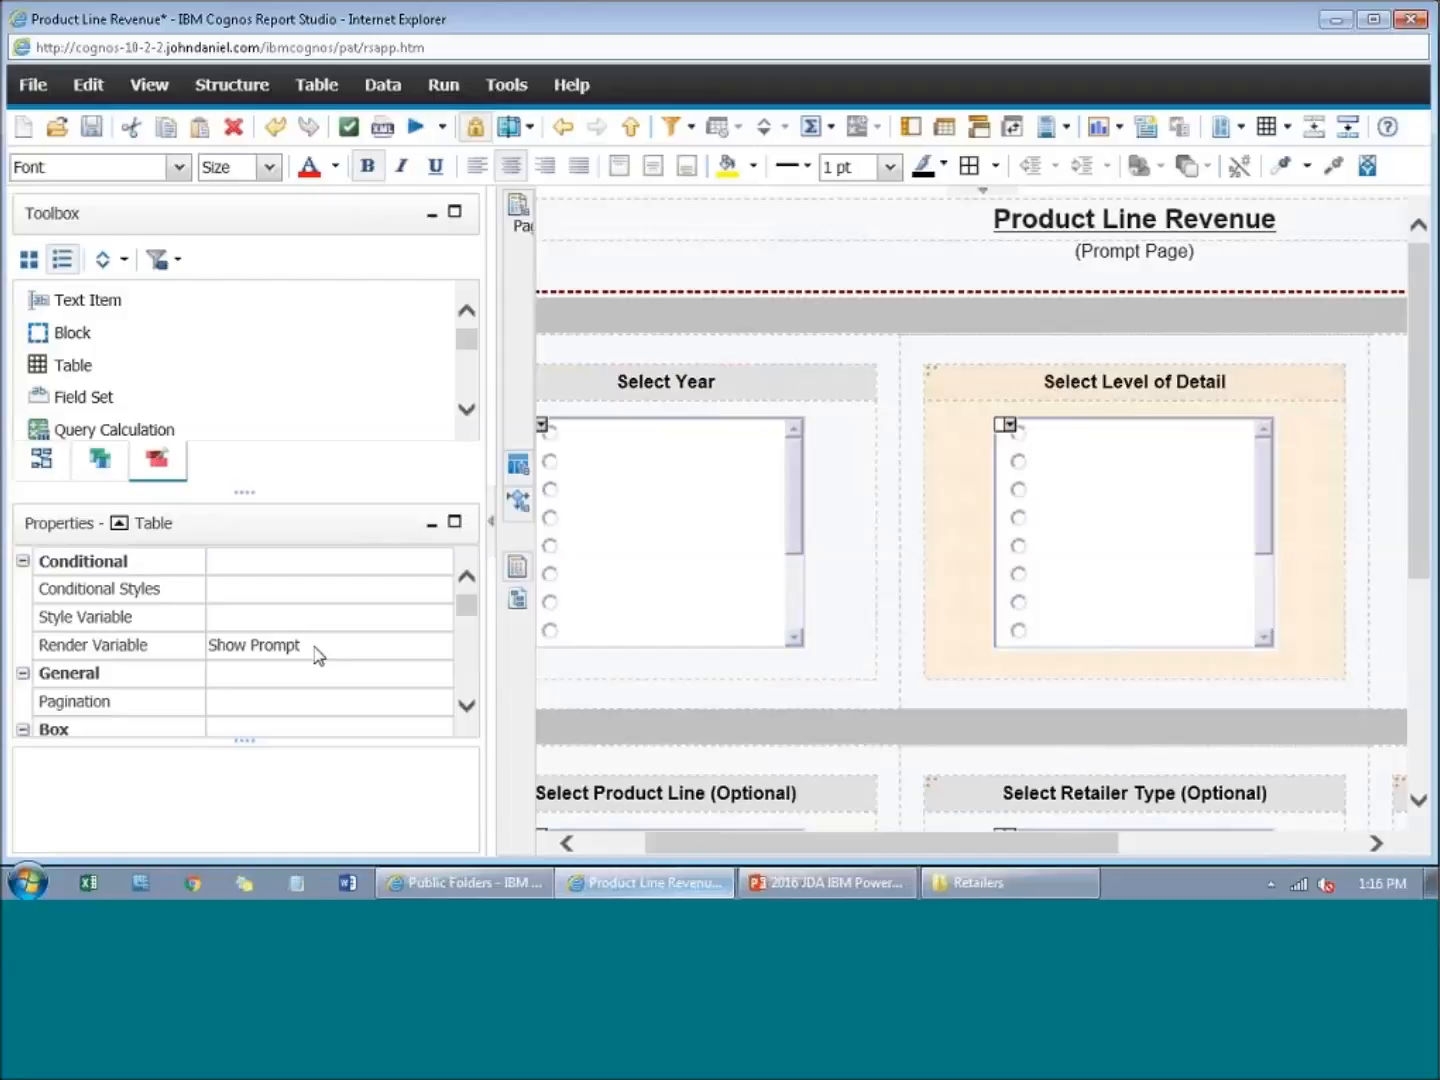
Step: Run the report, finish the prompt page with year 2010 to test the hidden level prompt, and close the viewer
{"action": "left_click", "coordinate": [413, 128]}
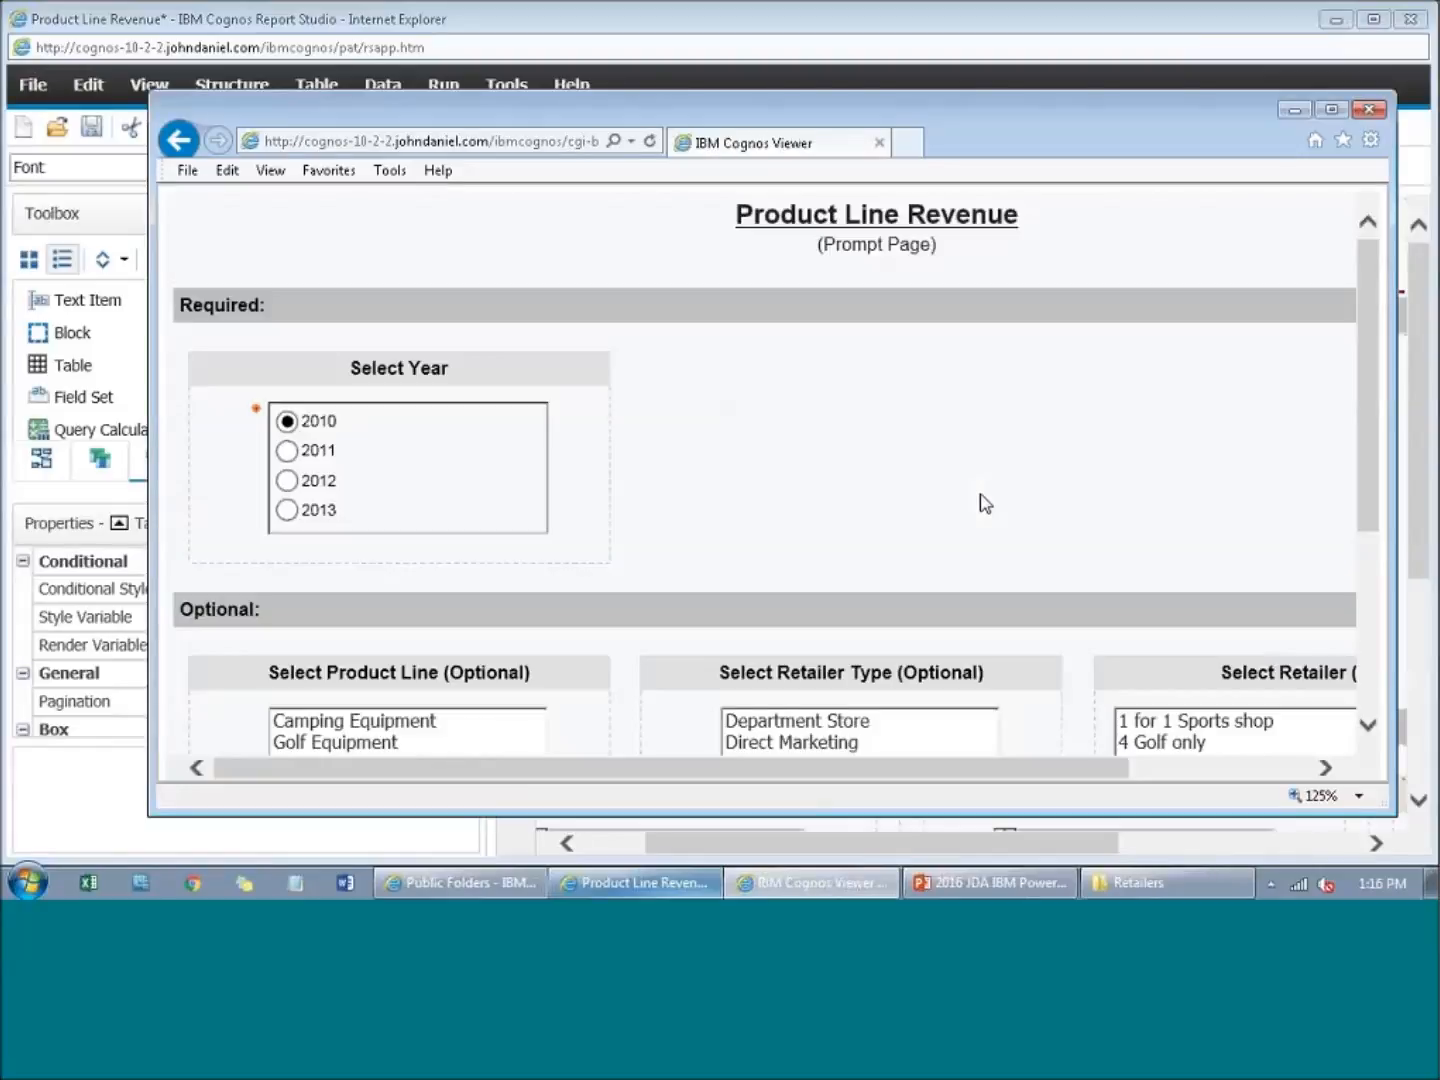
{"action": "scroll", "coordinate": [979, 488], "scroll_direction": "down", "scroll_amount": 3}
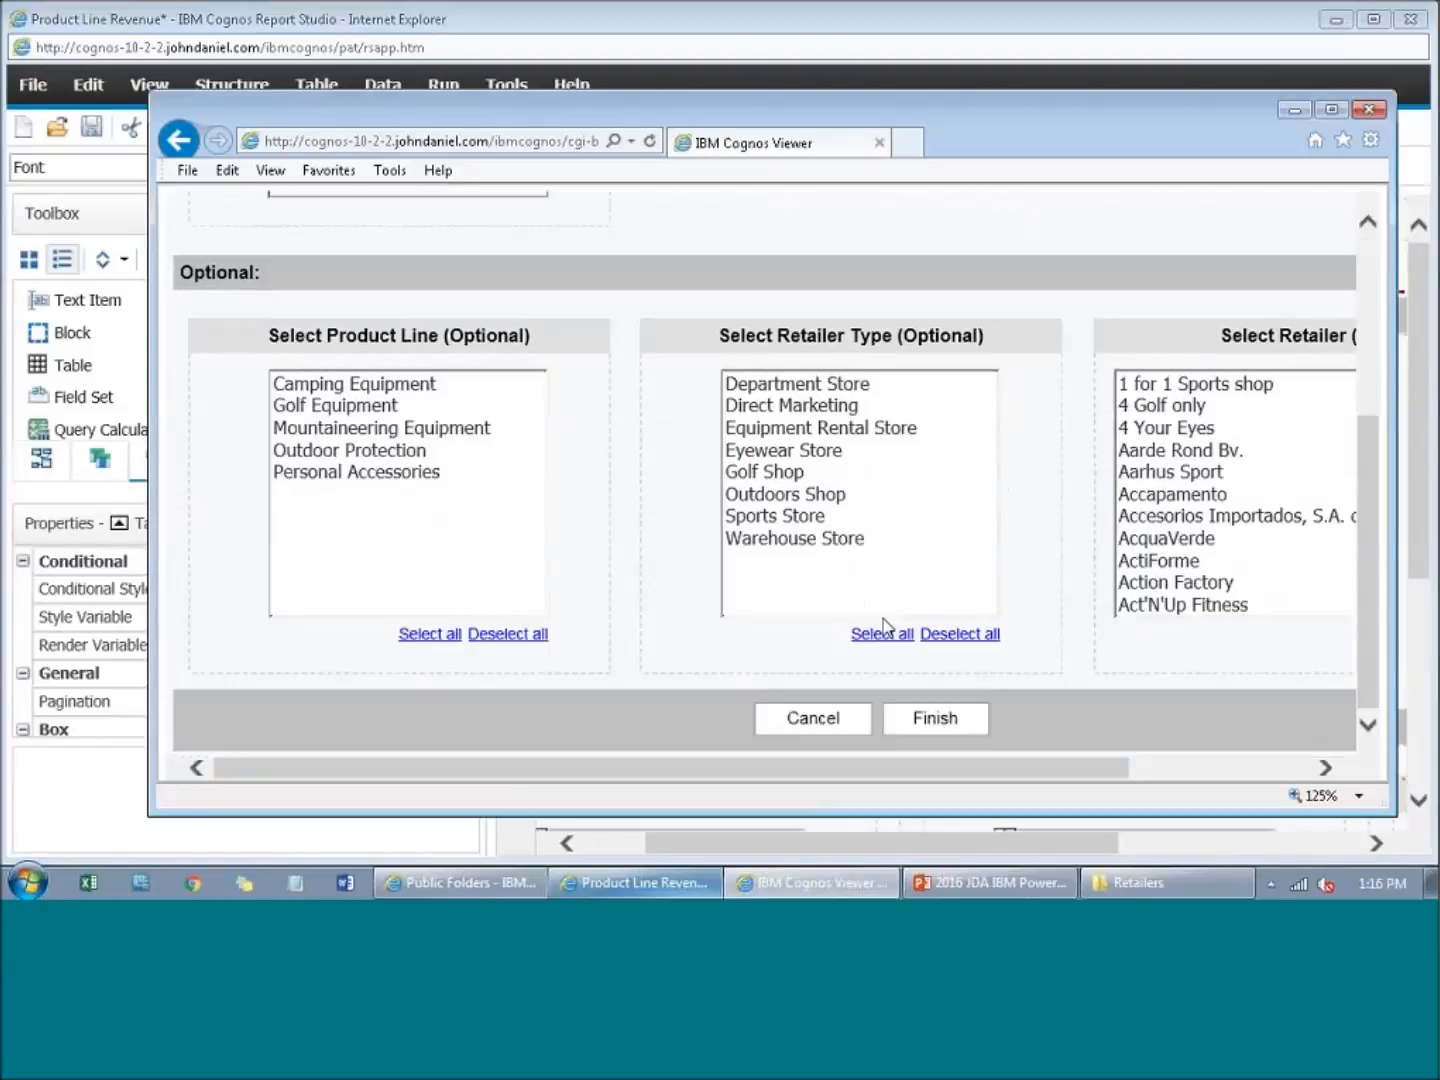
{"action": "left_click", "coordinate": [911, 716]}
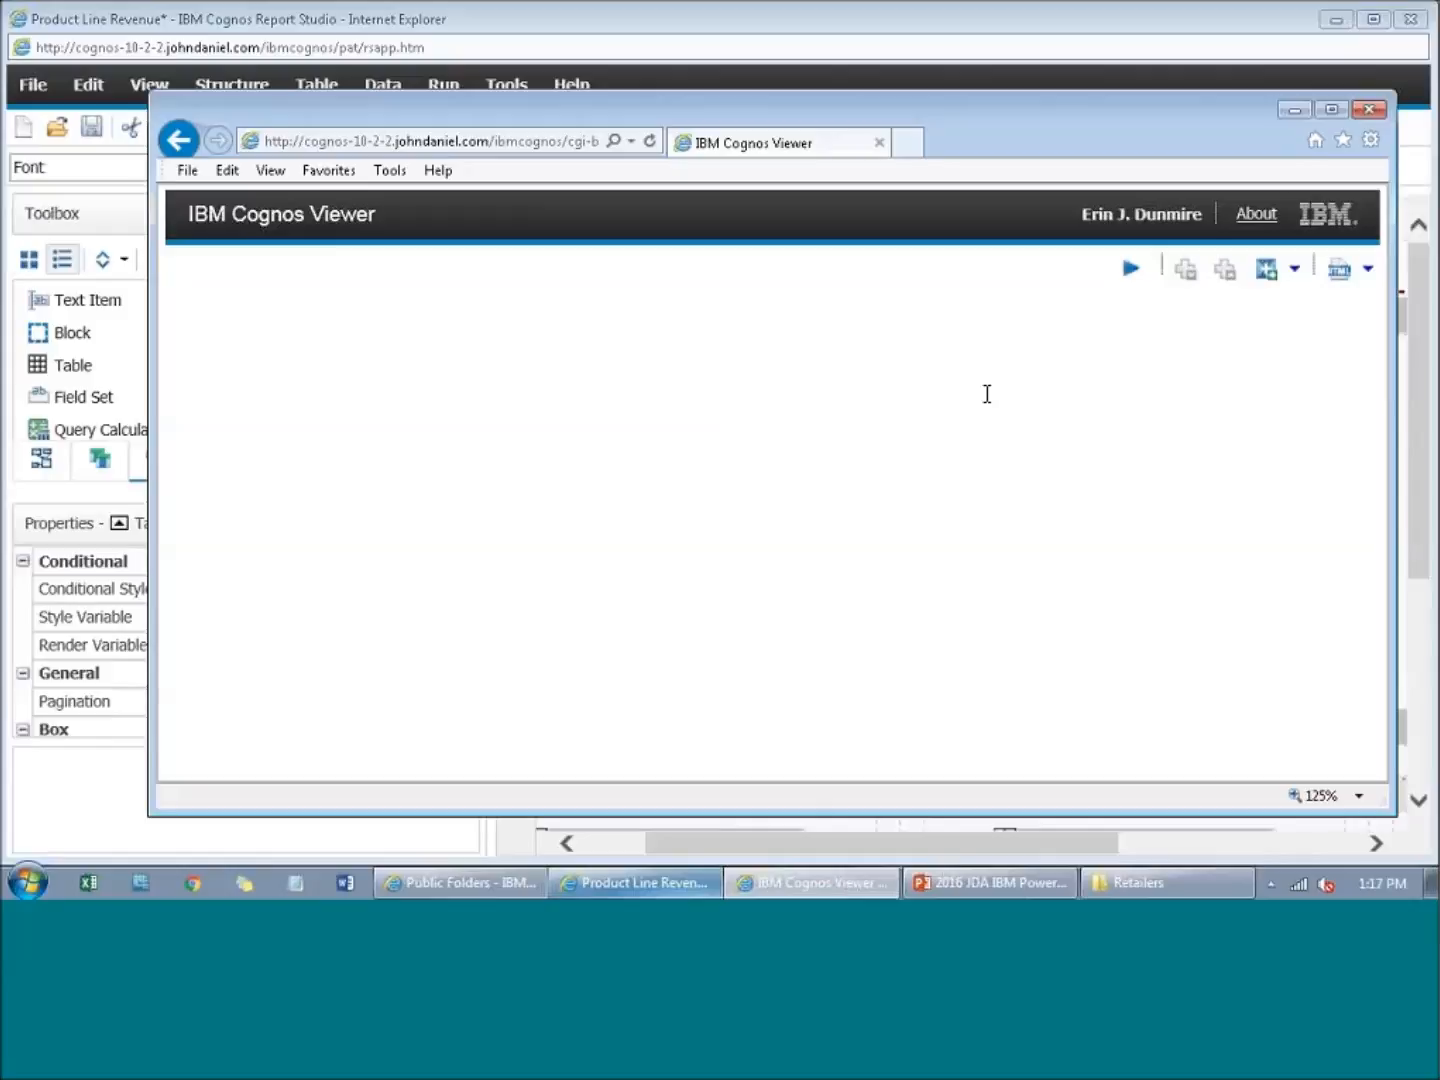
{"action": "left_click", "coordinate": [1370, 108]}
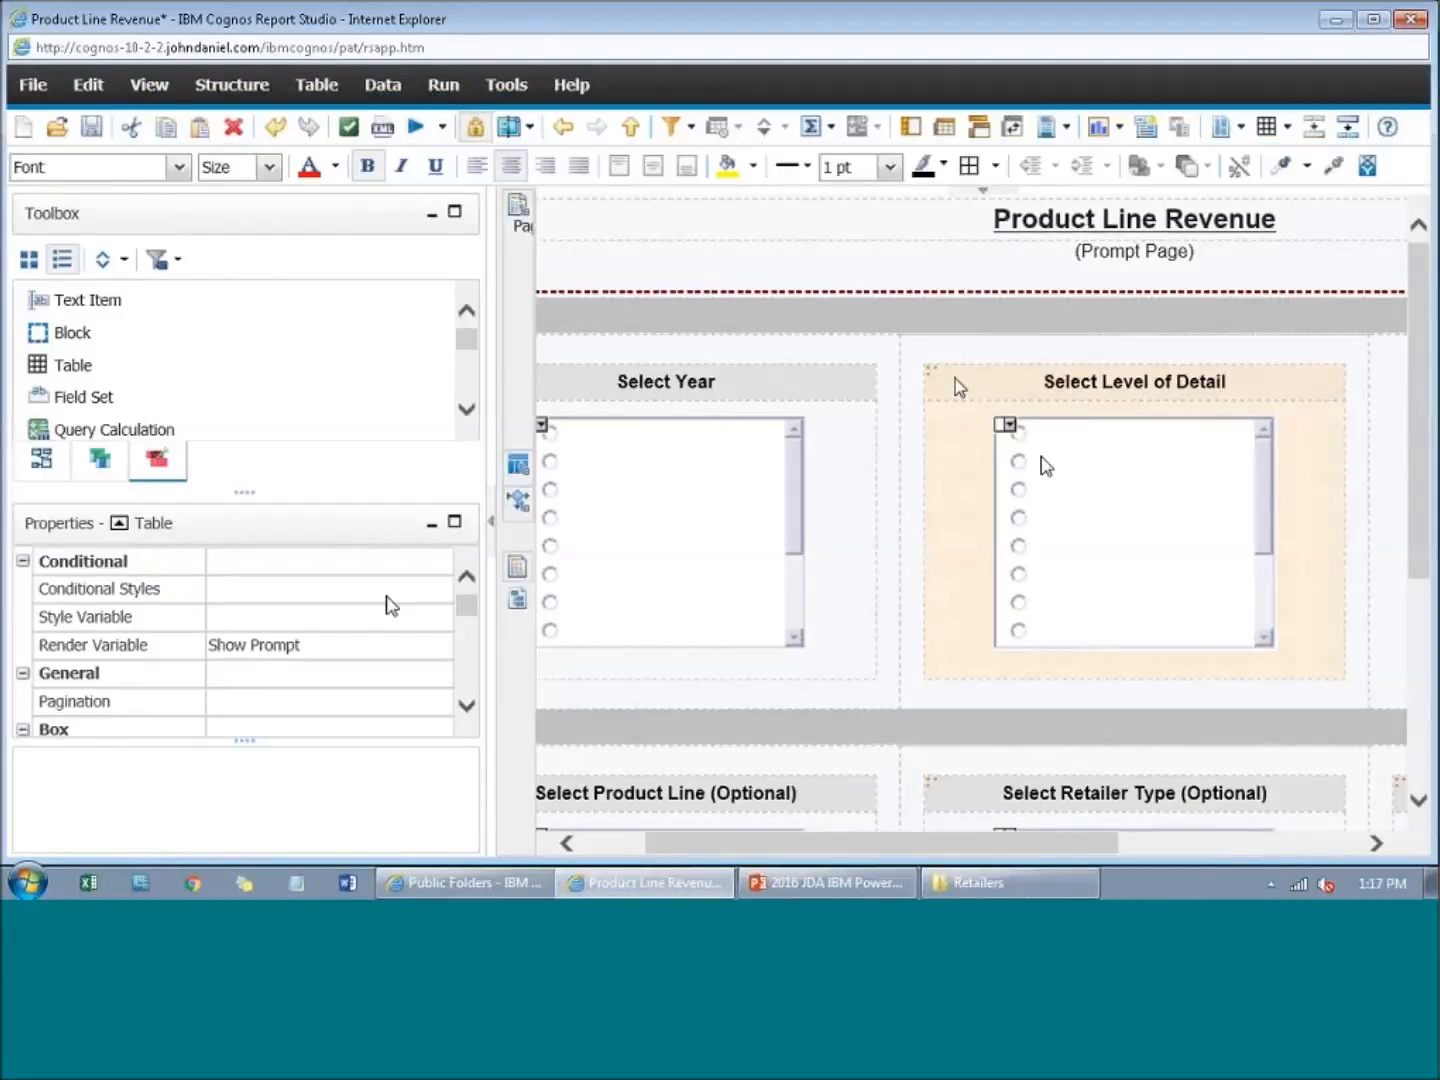
Step: Clear the render variable of the table around the Select Level of Detail prompt and set its style variable to Show Prompt
{"action": "left_click", "coordinate": [333, 652]}
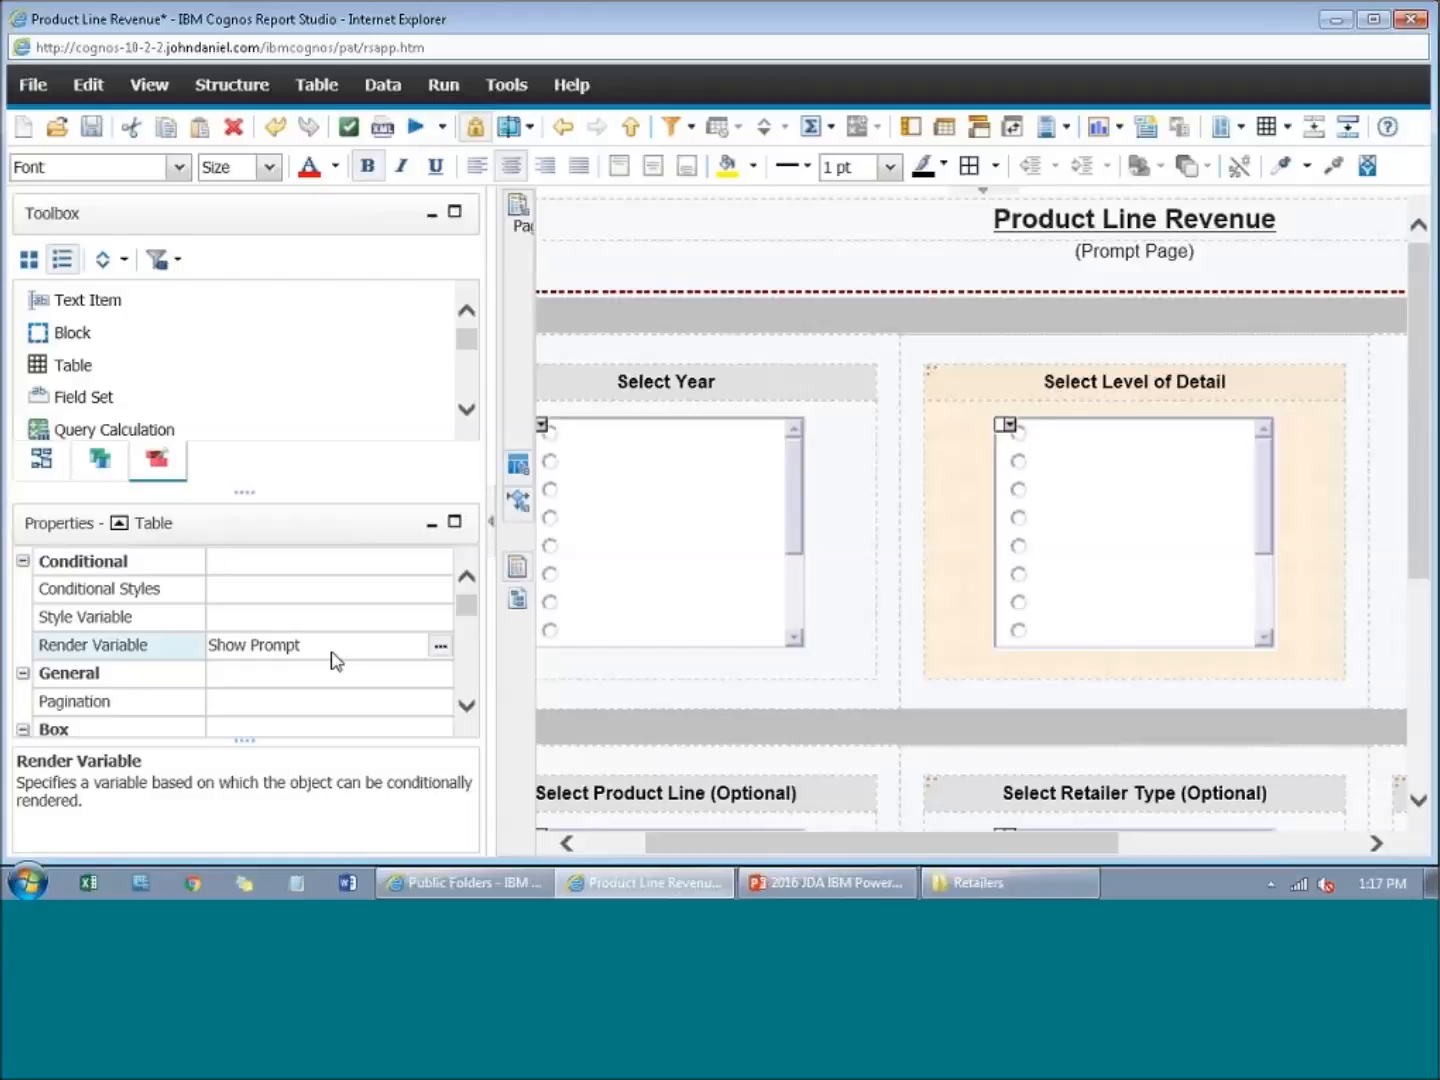
{"action": "key", "text": "Delete"}
{"action": "left_click", "coordinate": [298, 619]}
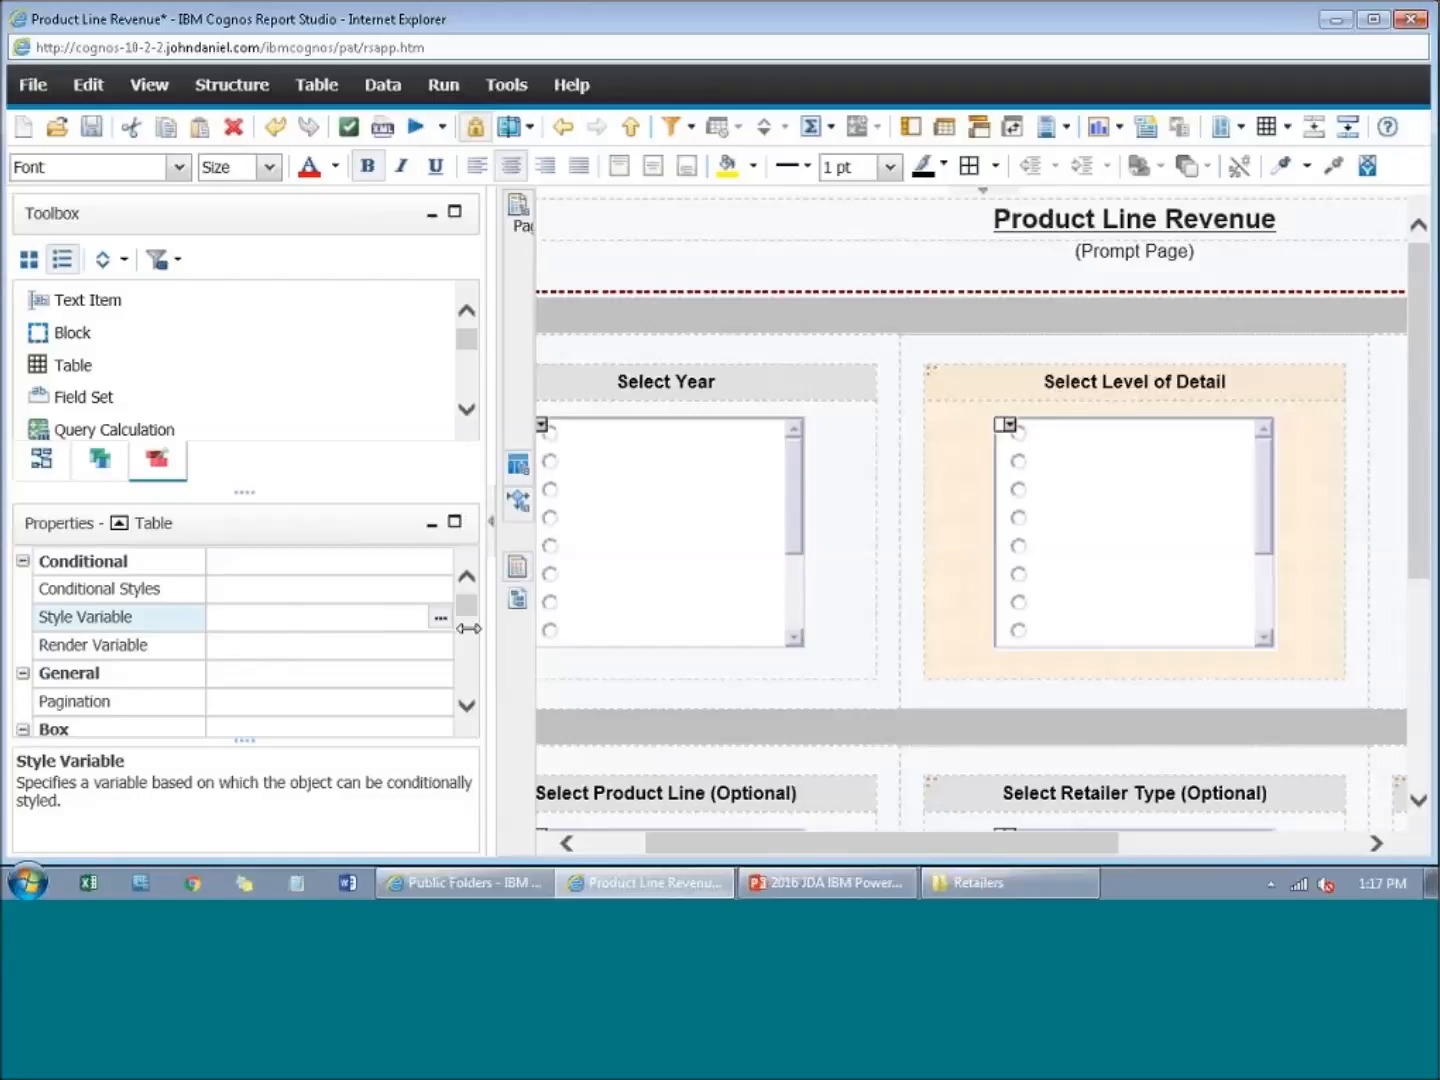
{"action": "left_click", "coordinate": [440, 616]}
{"action": "left_click", "coordinate": [661, 277]}
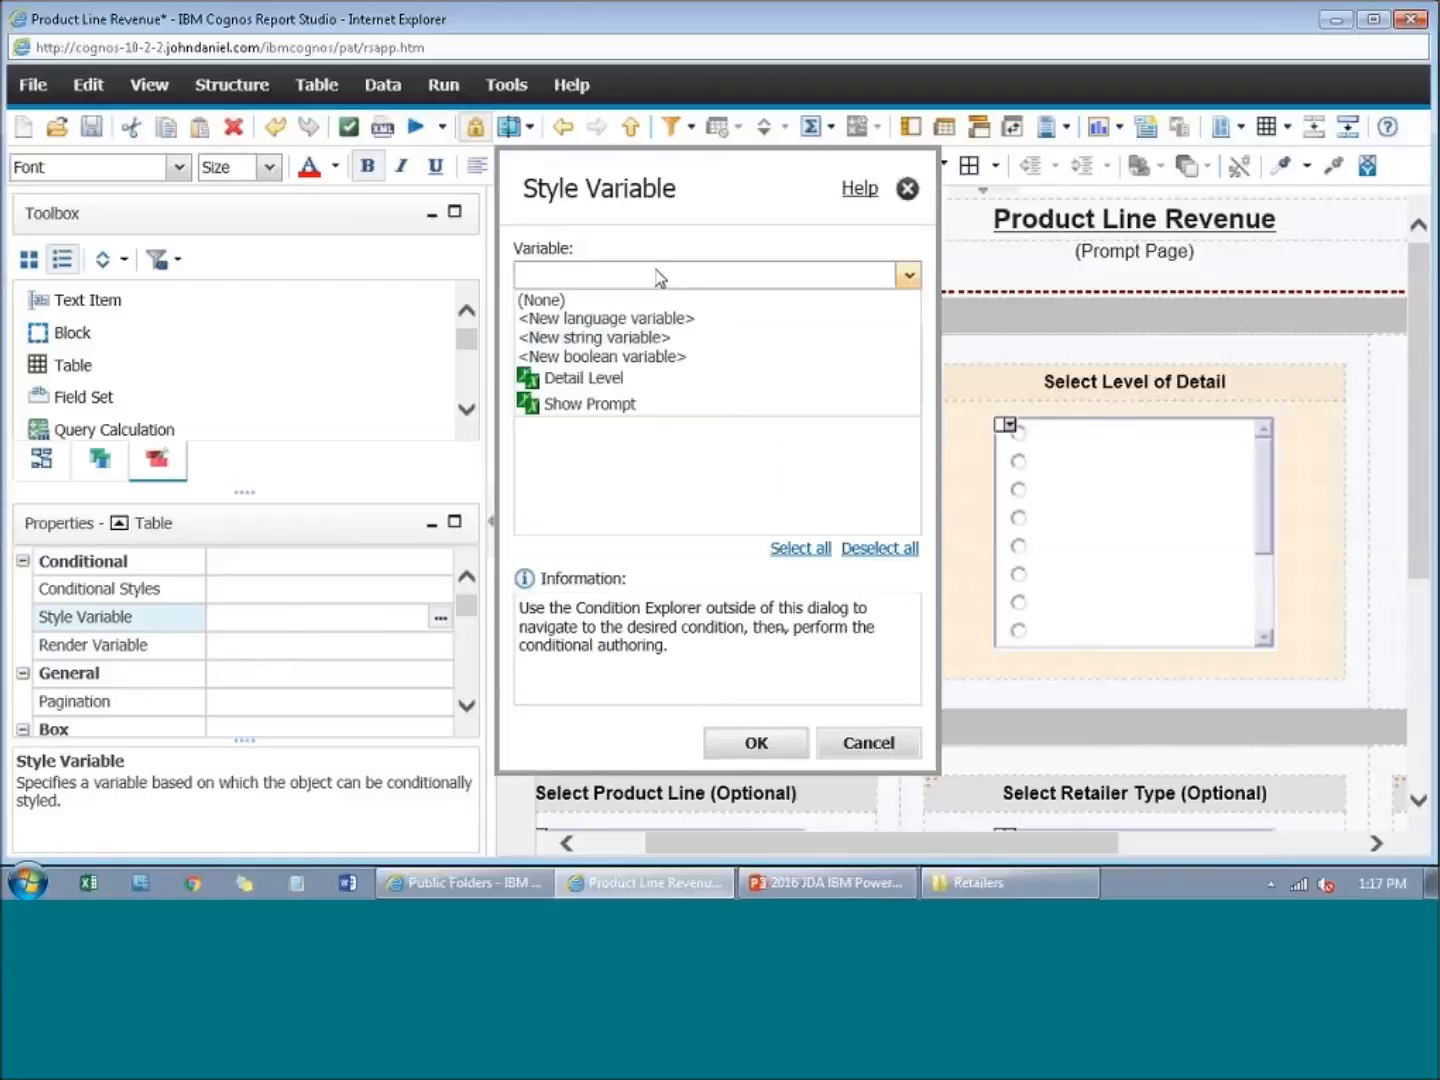
{"action": "left_click", "coordinate": [646, 408]}
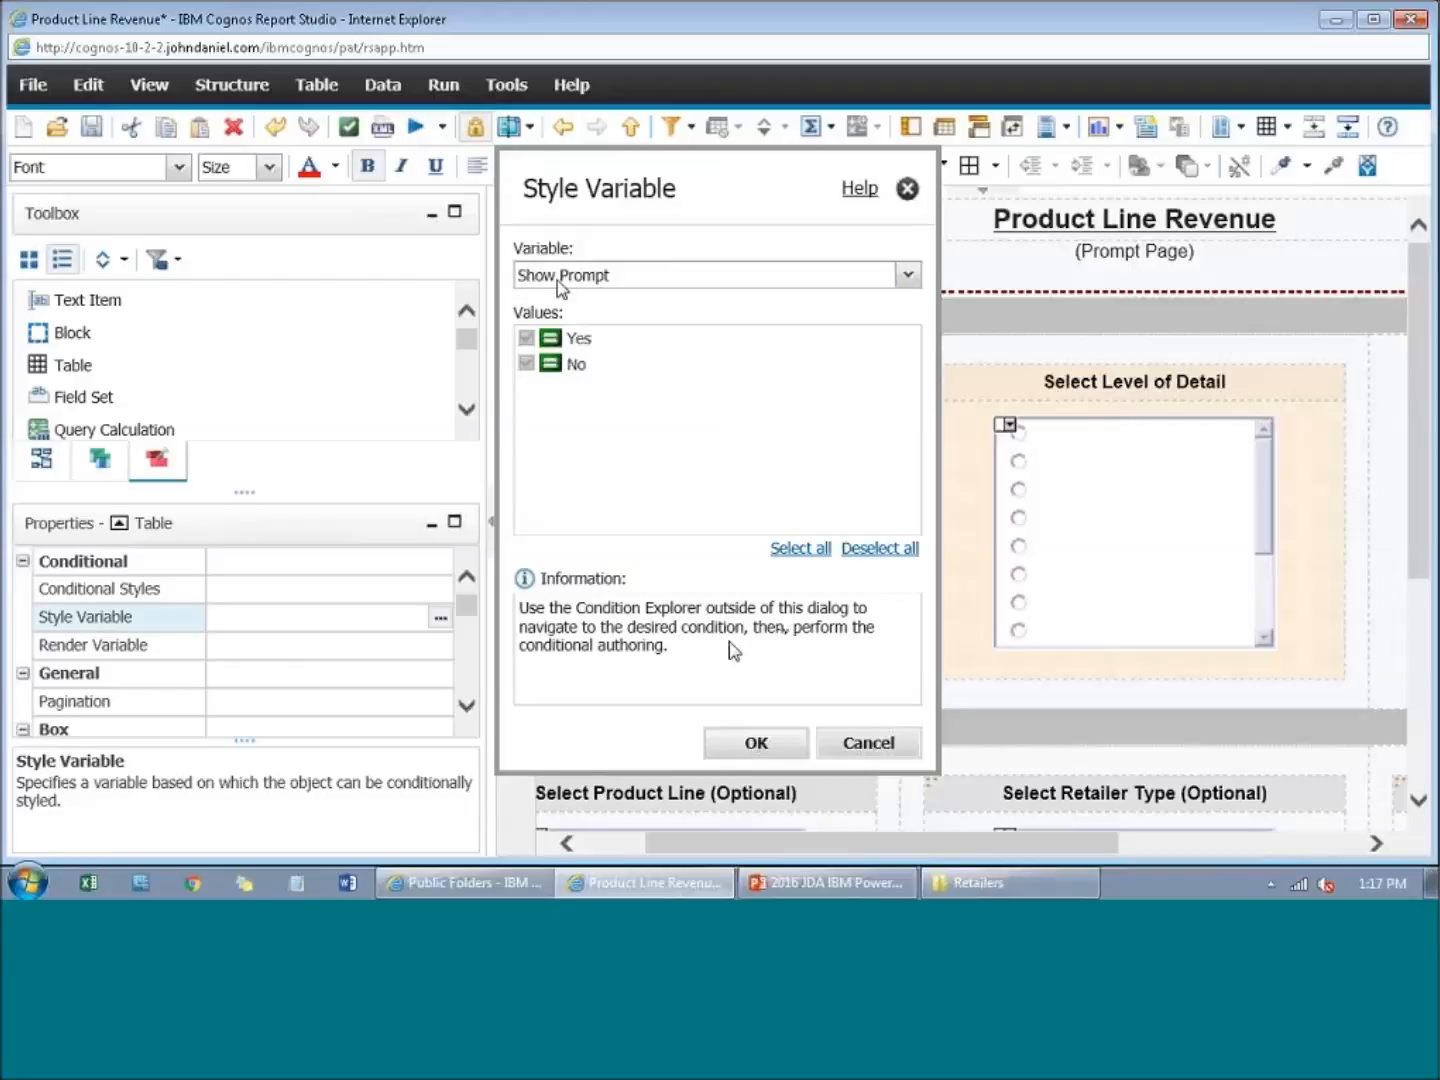
{"action": "left_click", "coordinate": [751, 742]}
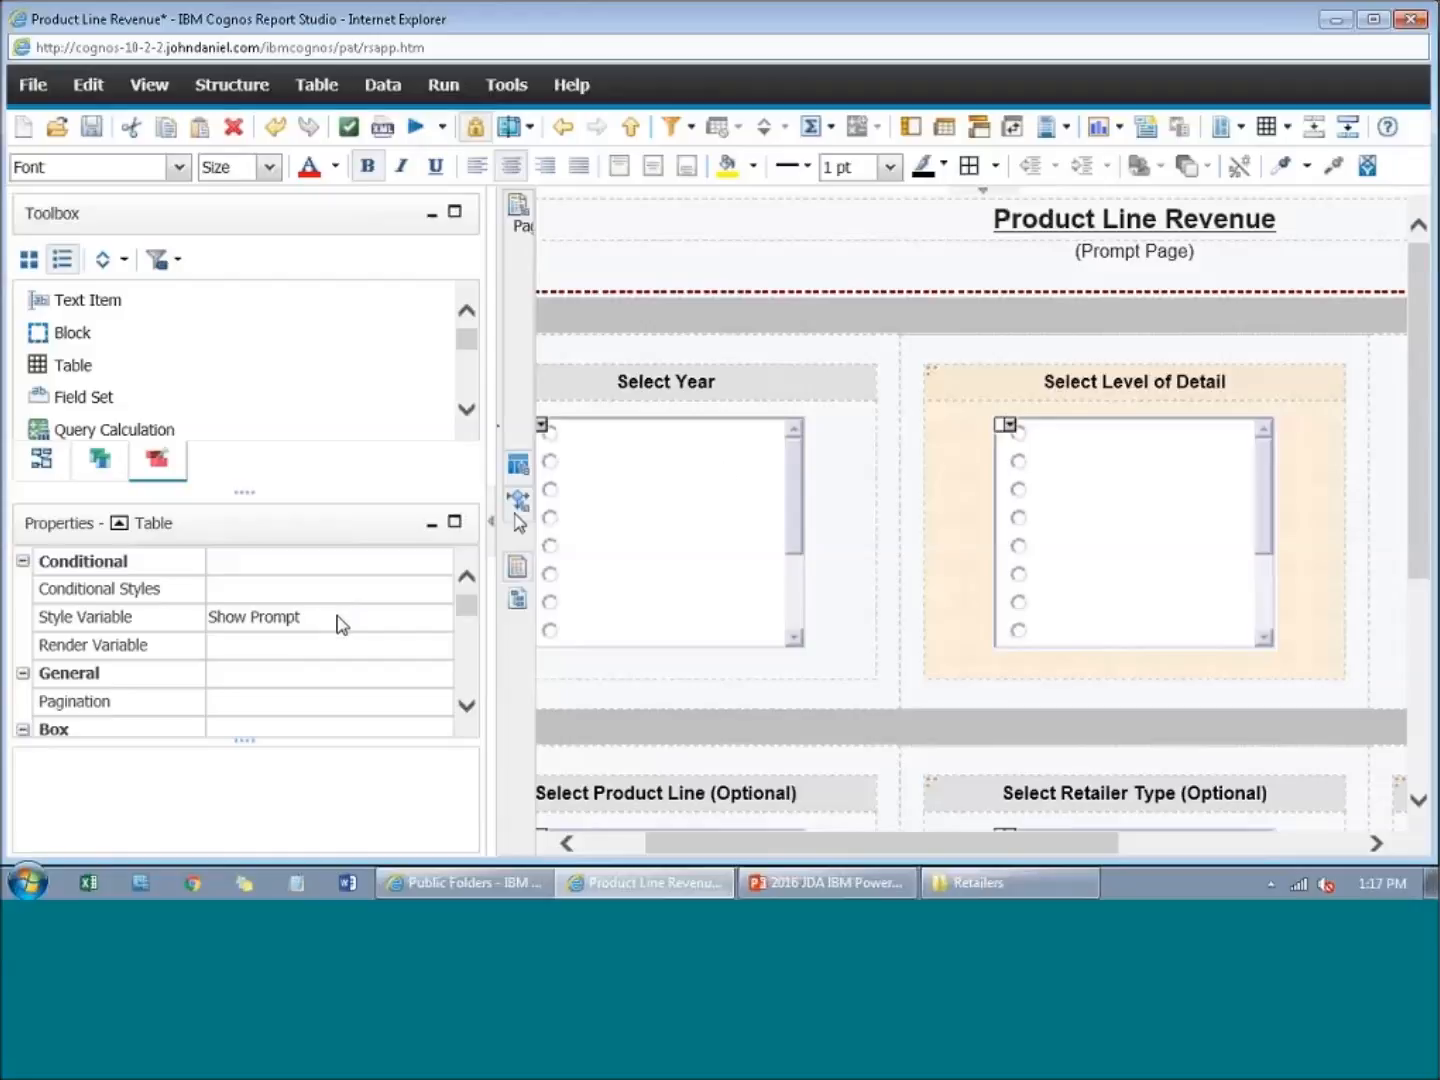
Step: Under the No condition of Show Prompt, set the box type of the Select Level of Detail table to None
{"action": "mouse_move", "coordinate": [519, 523]}
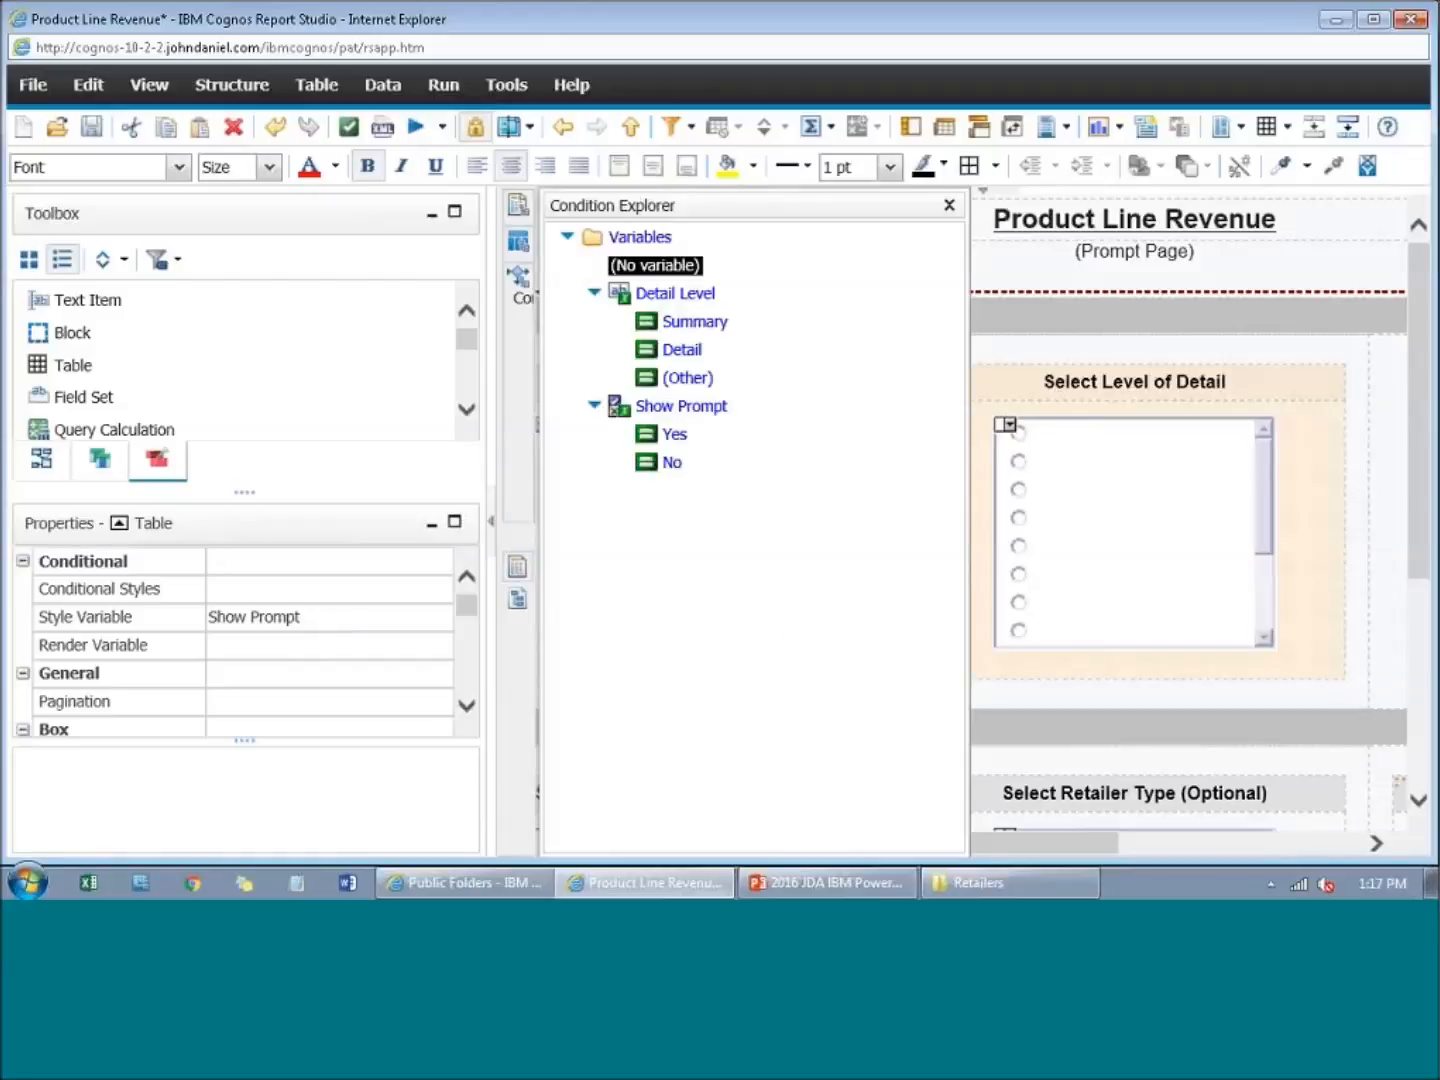
{"action": "left_click", "coordinate": [675, 434]}
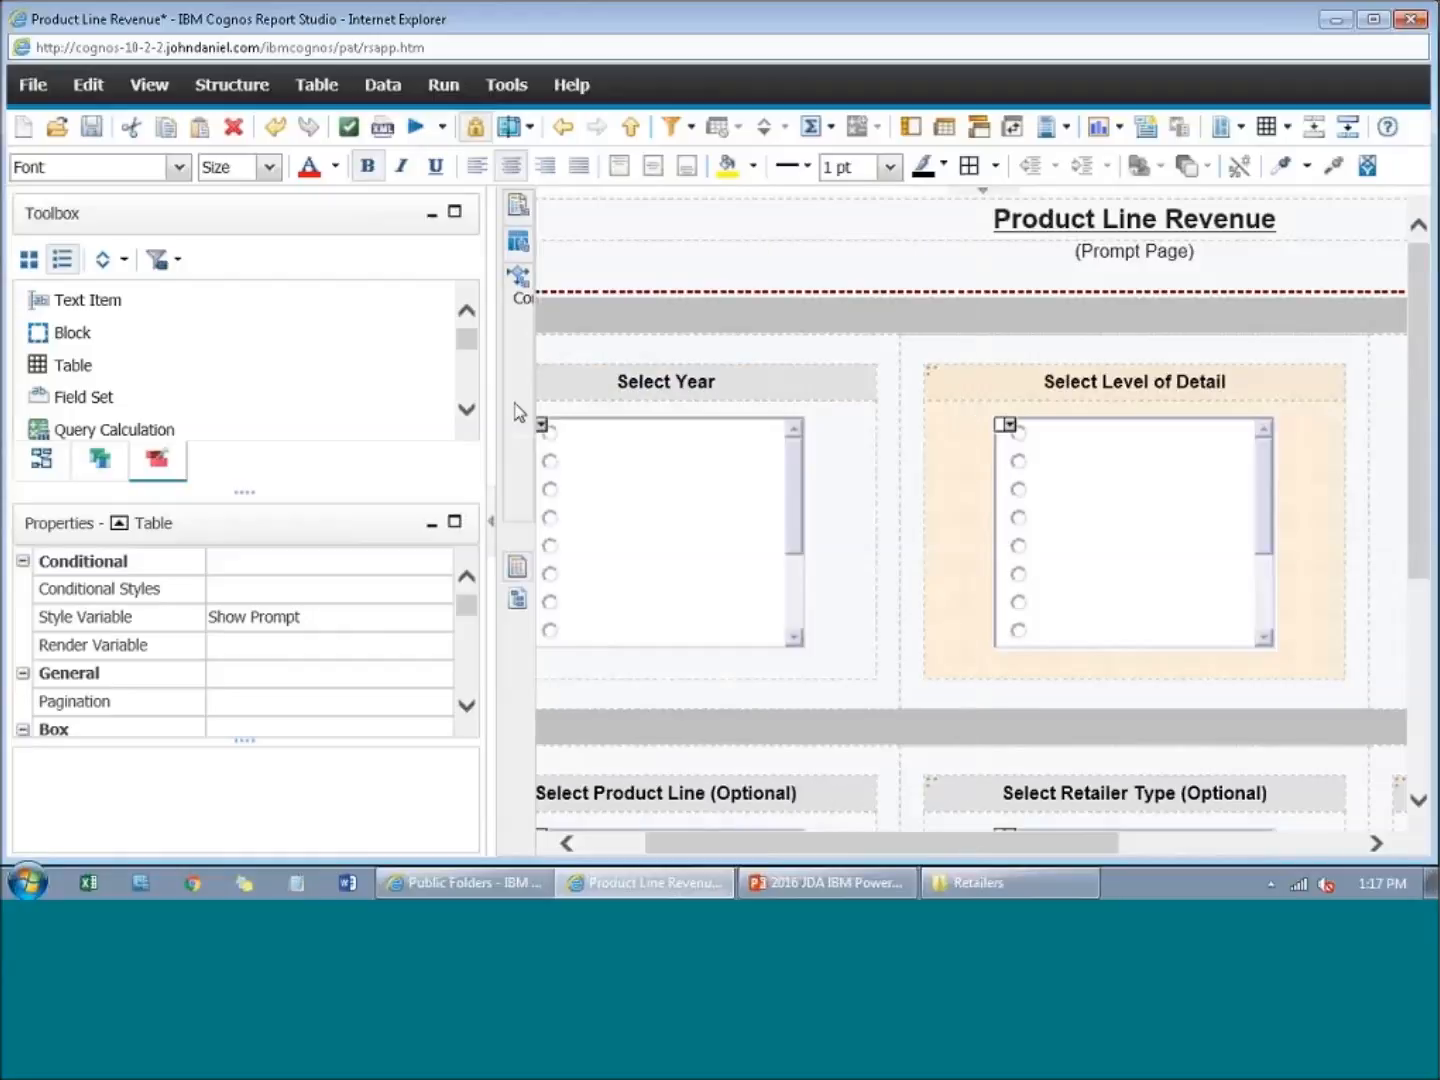
{"action": "mouse_move", "coordinate": [519, 410]}
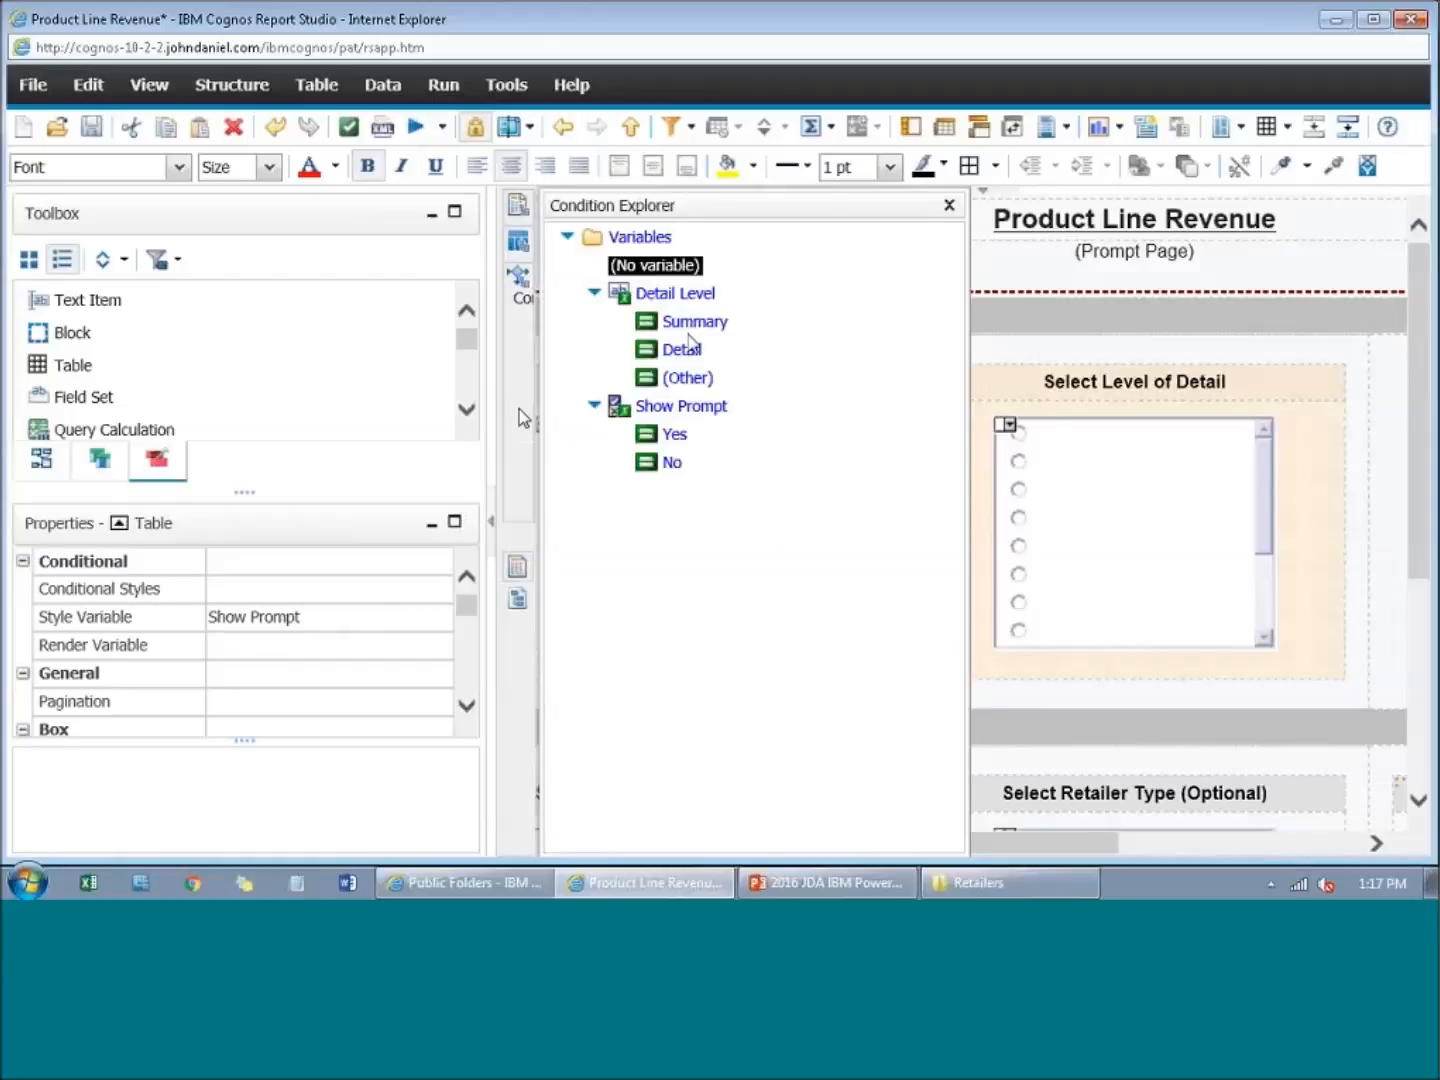
{"action": "left_click", "coordinate": [672, 464]}
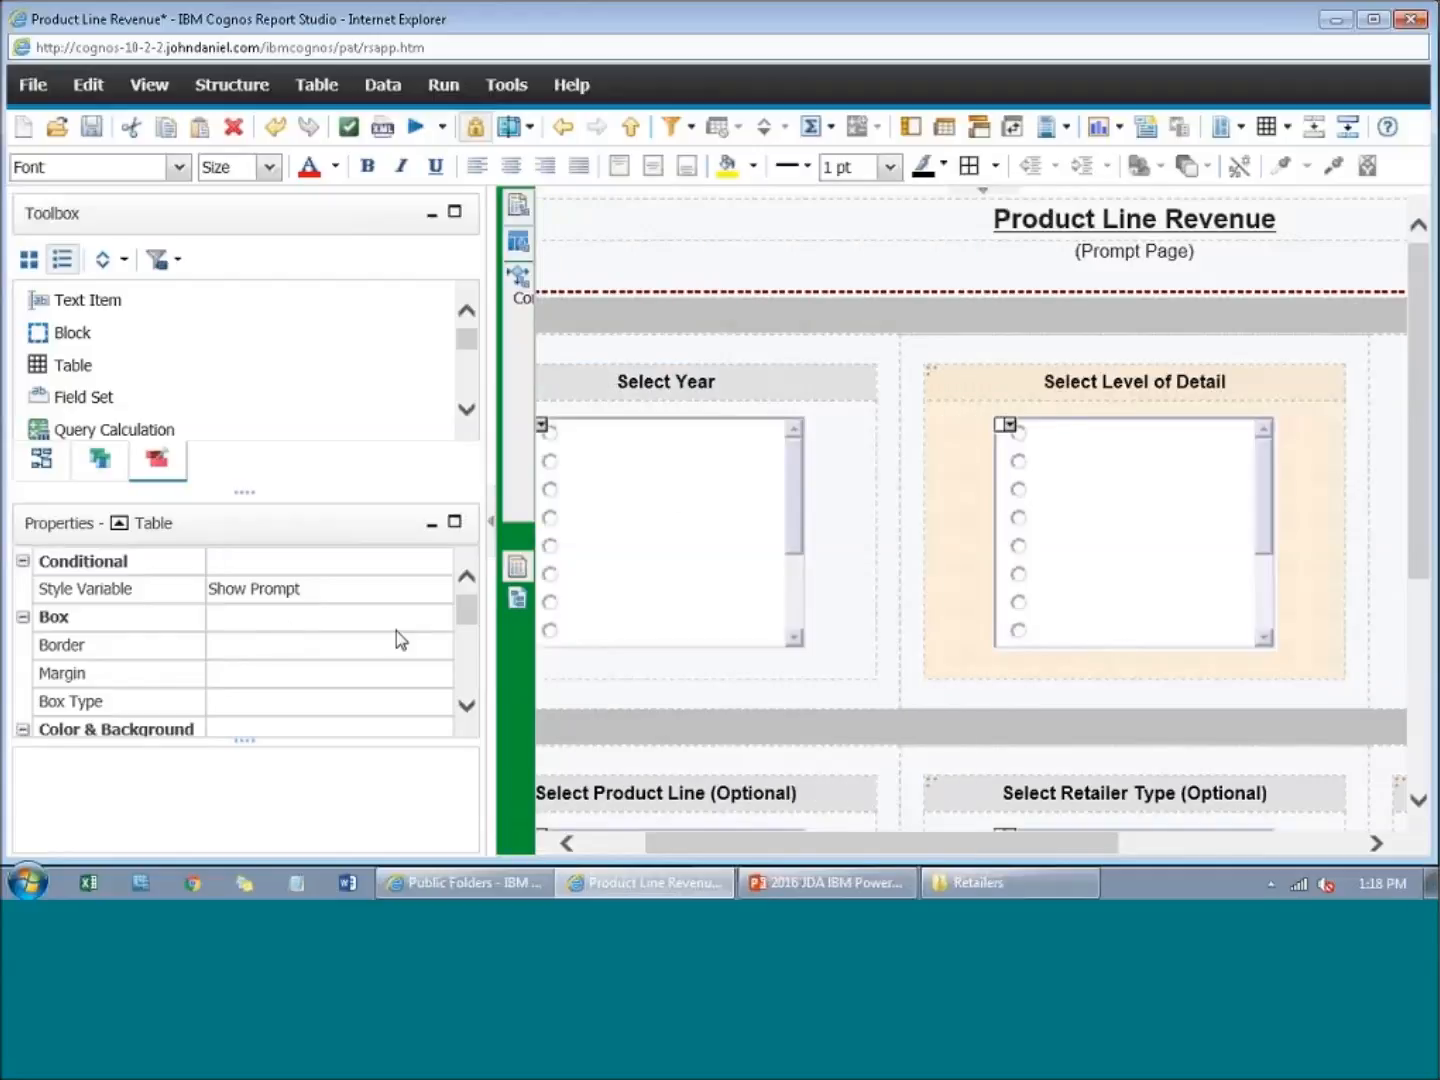
{"action": "mouse_move", "coordinate": [466, 618]}
{"action": "left_mouse_down"}
{"action": "mouse_move", "coordinate": [465, 648]}
{"action": "mouse_move", "coordinate": [464, 636]}
{"action": "left_mouse_up"}
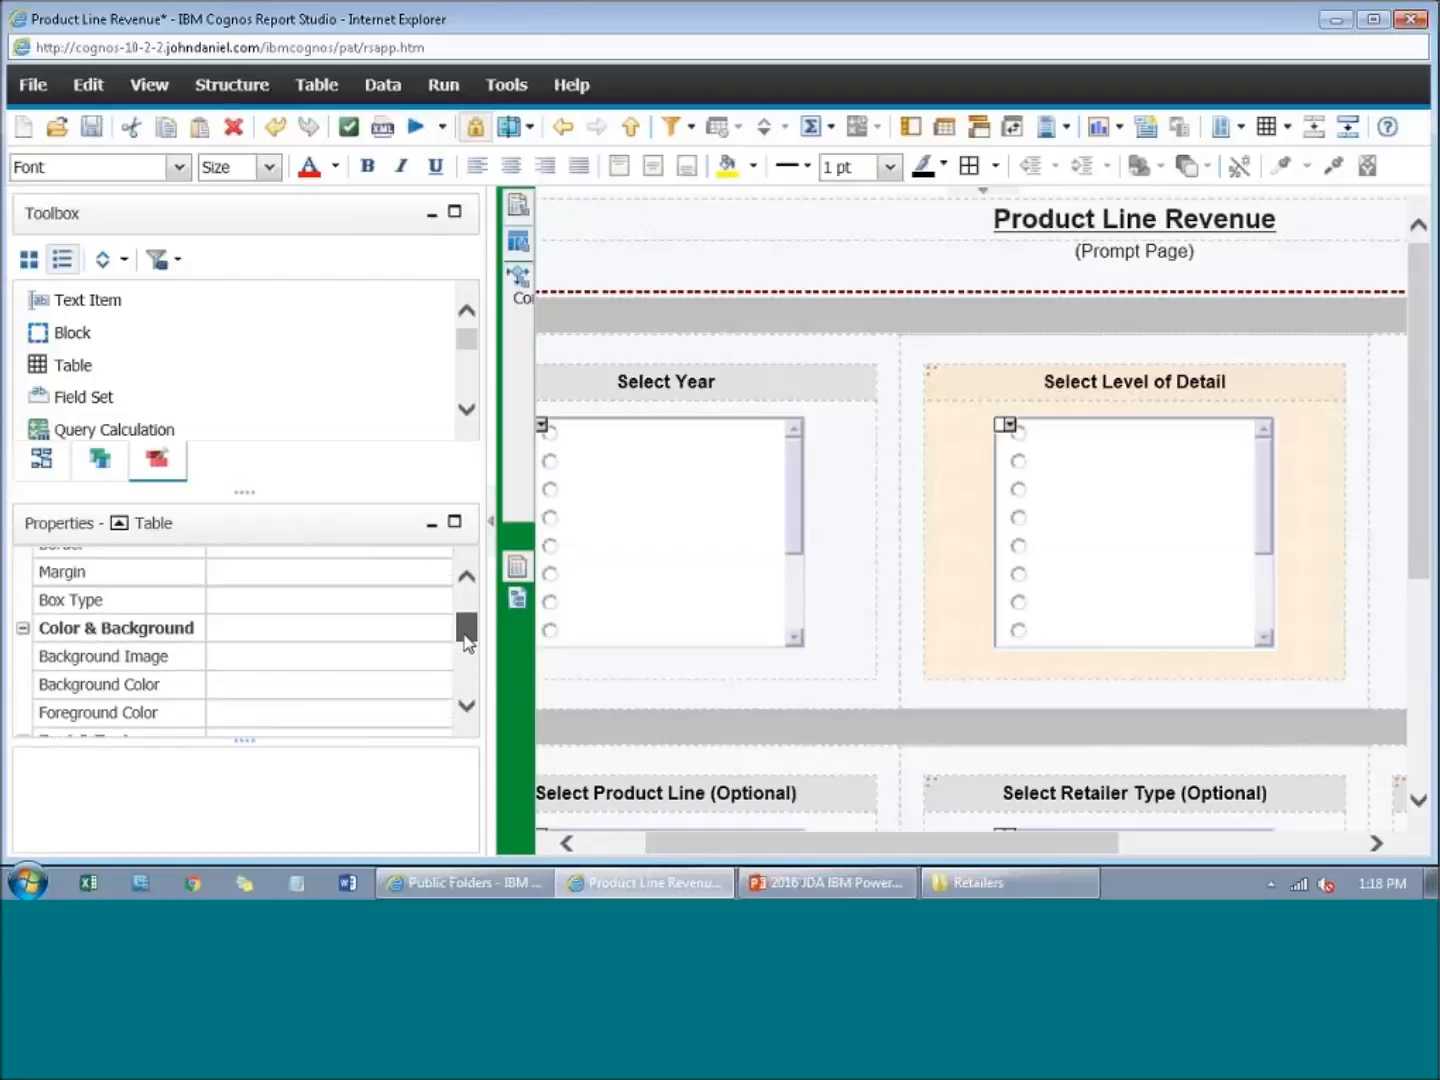
{"action": "left_click", "coordinate": [391, 585]}
{"action": "left_click", "coordinate": [439, 580]}
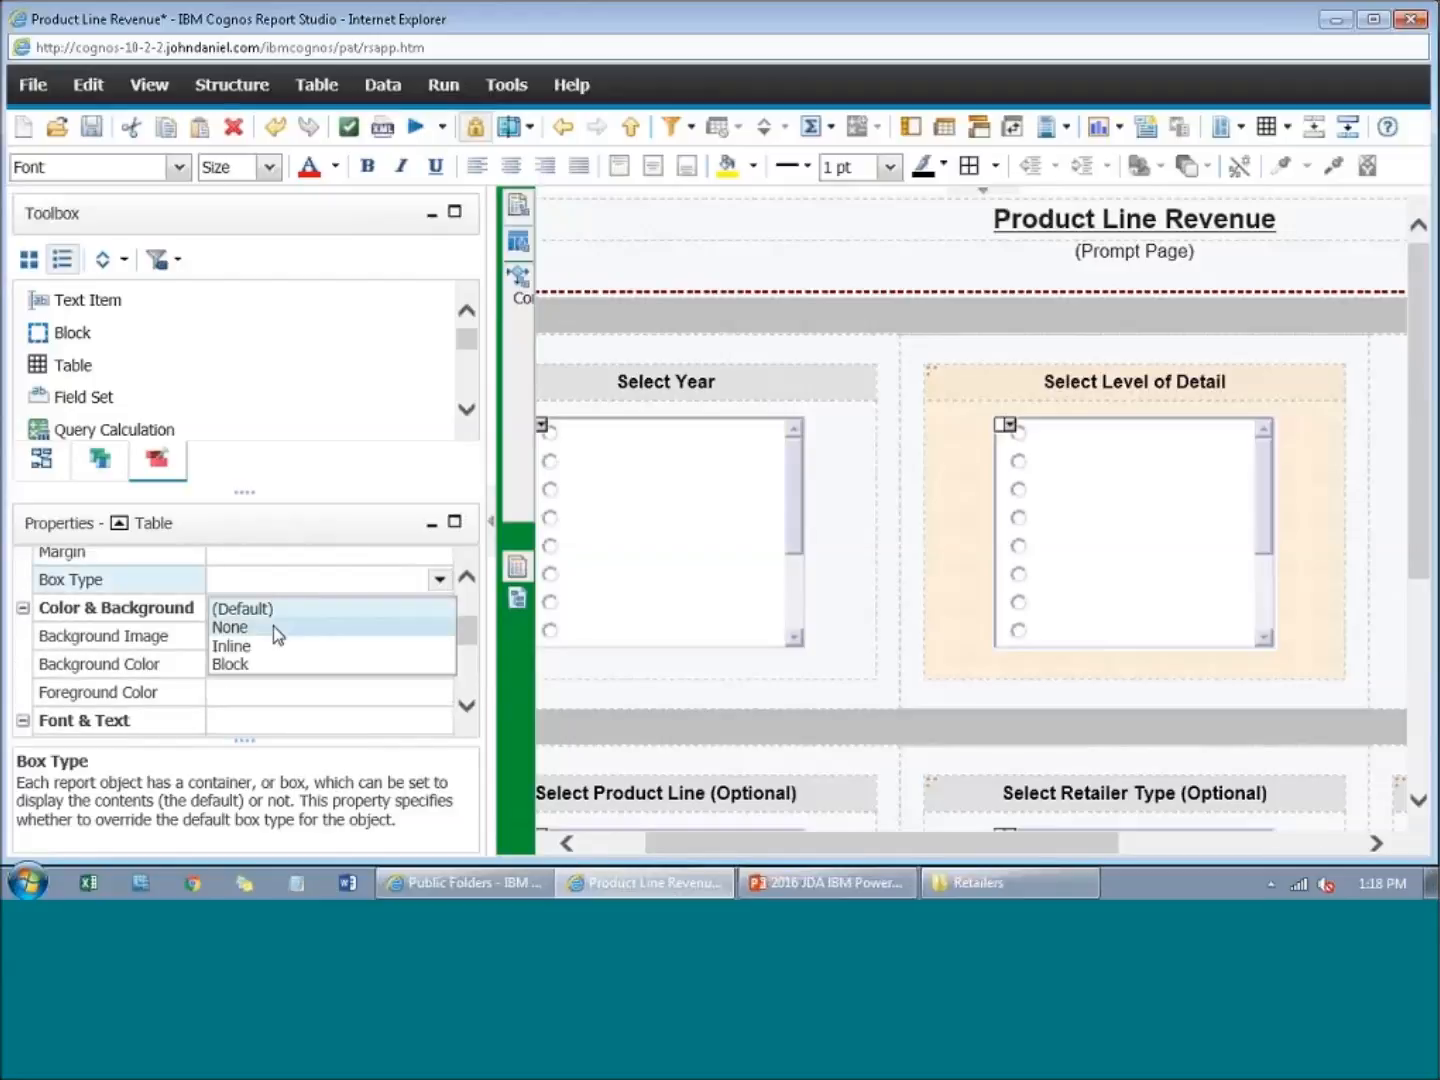
{"action": "left_click", "coordinate": [273, 626]}
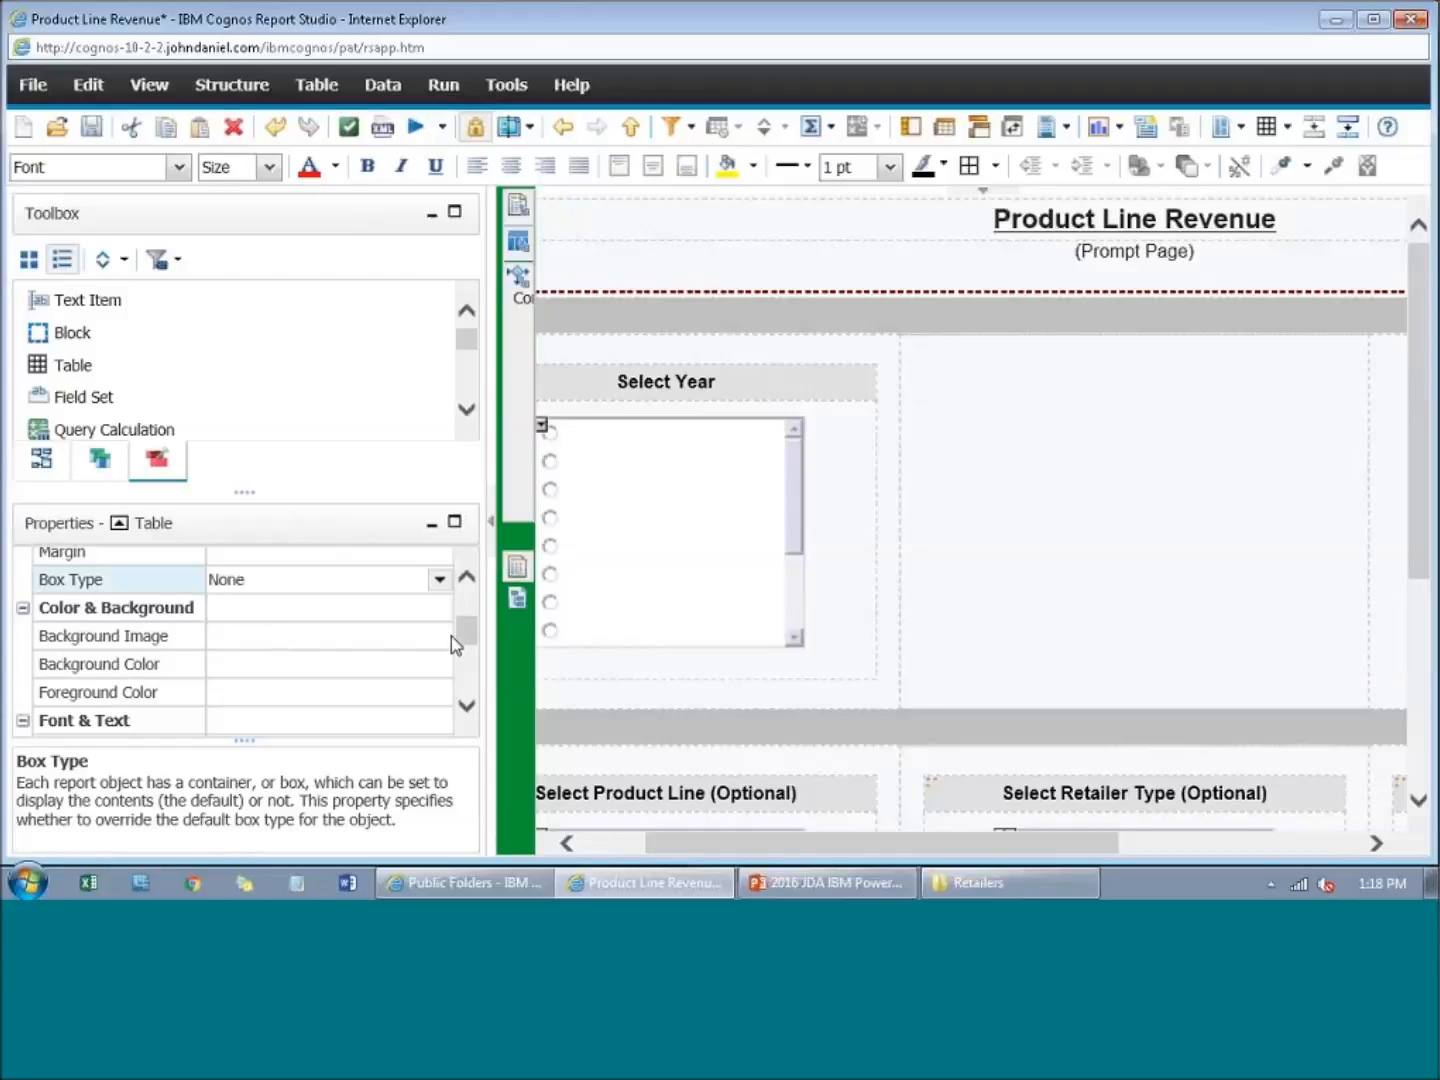
Step: Compare the prompt page layout under the Yes and No conditions of Show Prompt, and return to no variable
{"action": "scroll", "coordinate": [451, 635], "scroll_direction": "up", "scroll_amount": 2}
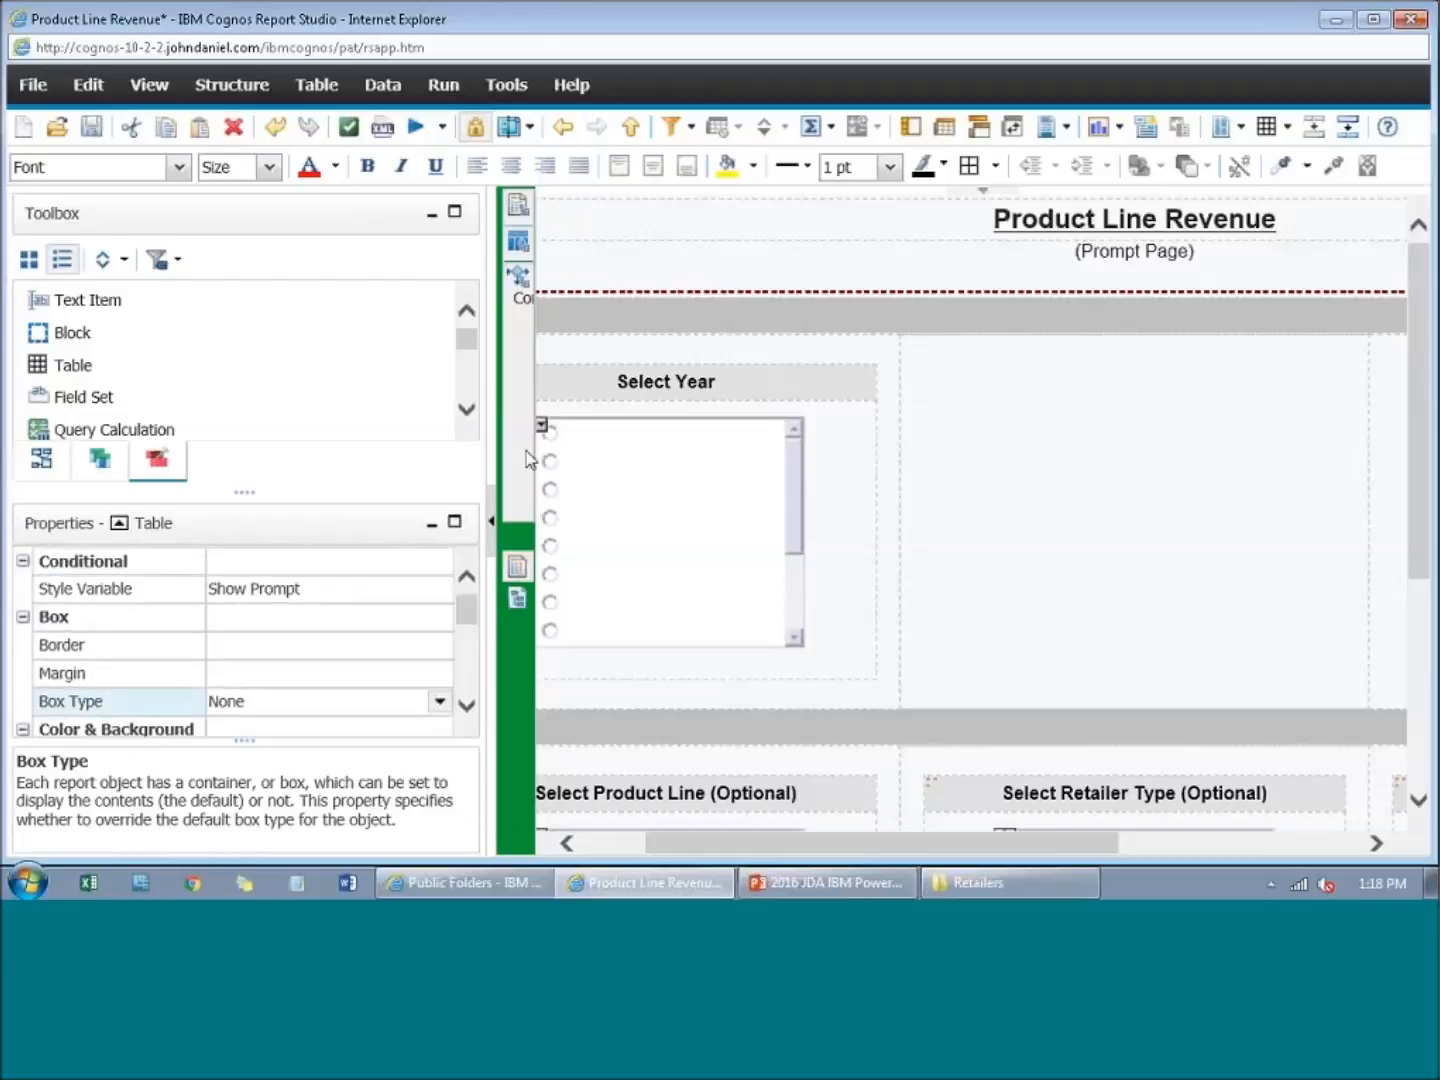
{"action": "mouse_move", "coordinate": [521, 458]}
{"action": "left_click", "coordinate": [673, 436]}
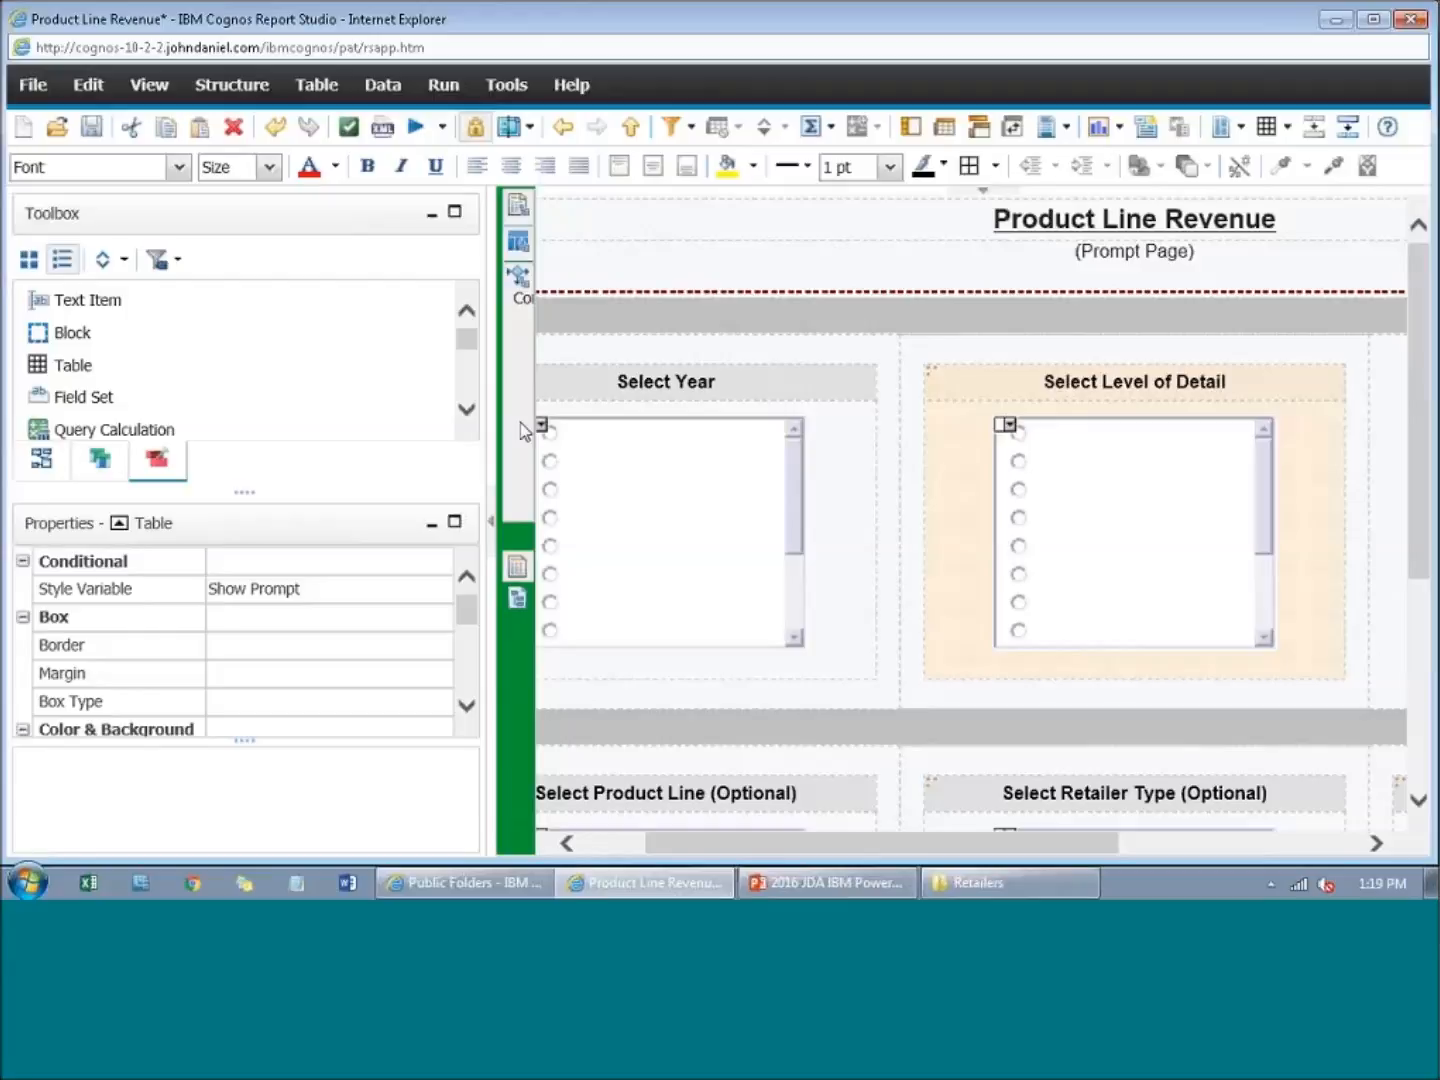
{"action": "mouse_move", "coordinate": [520, 421]}
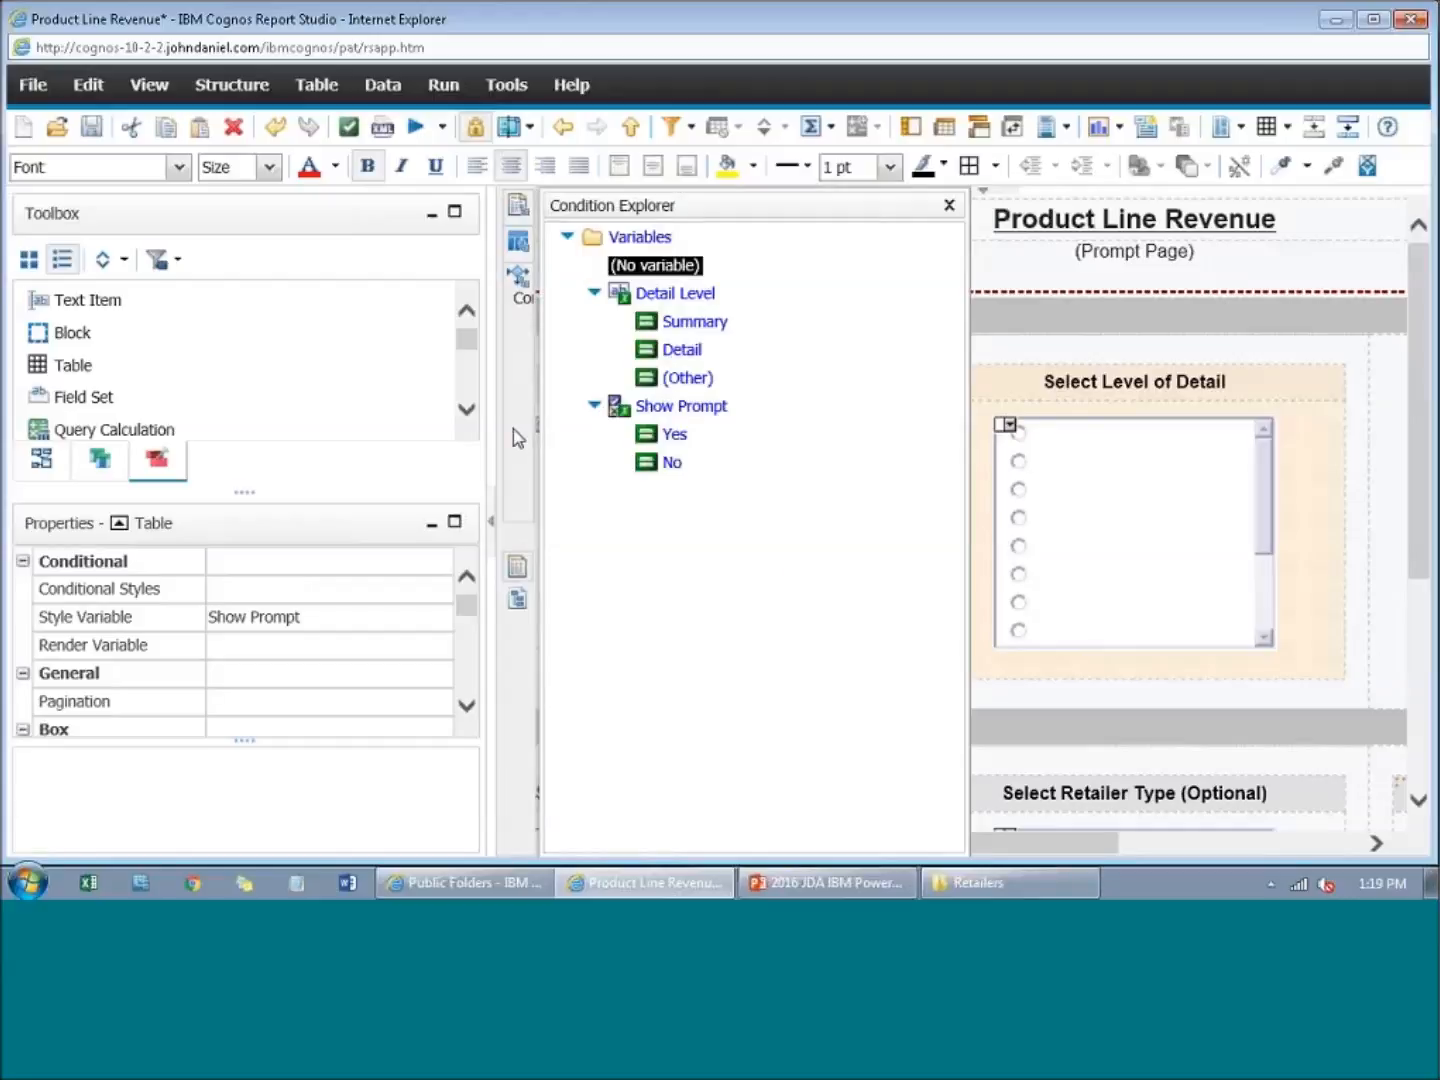
{"action": "left_click", "coordinate": [668, 460]}
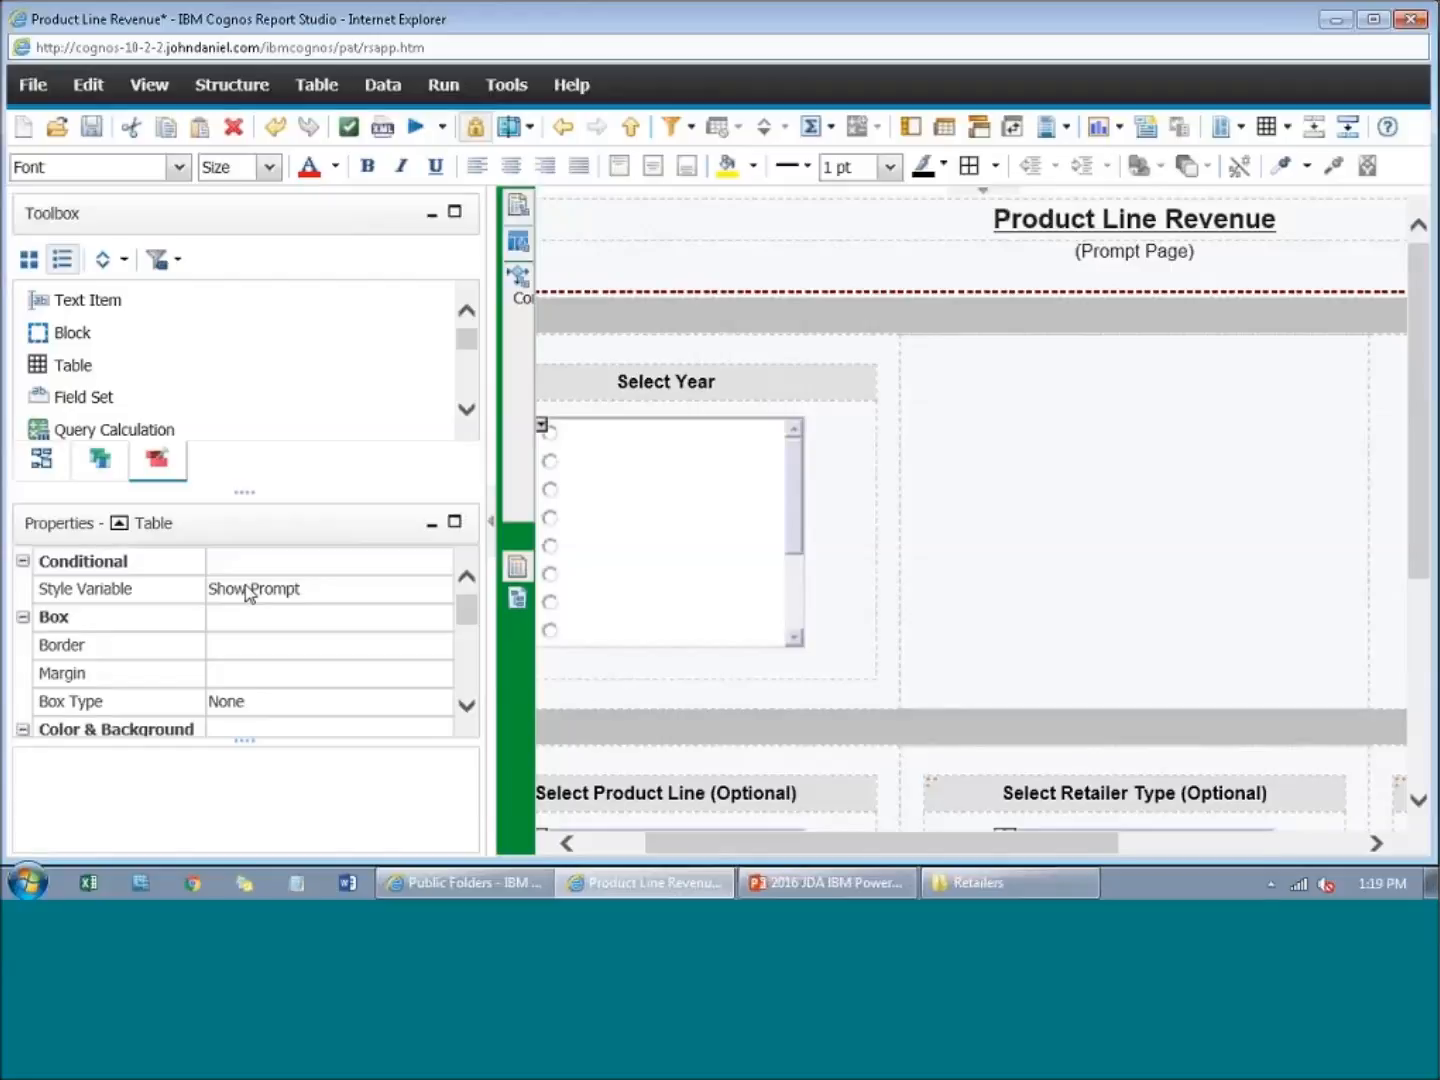
{"action": "mouse_move", "coordinate": [513, 350]}
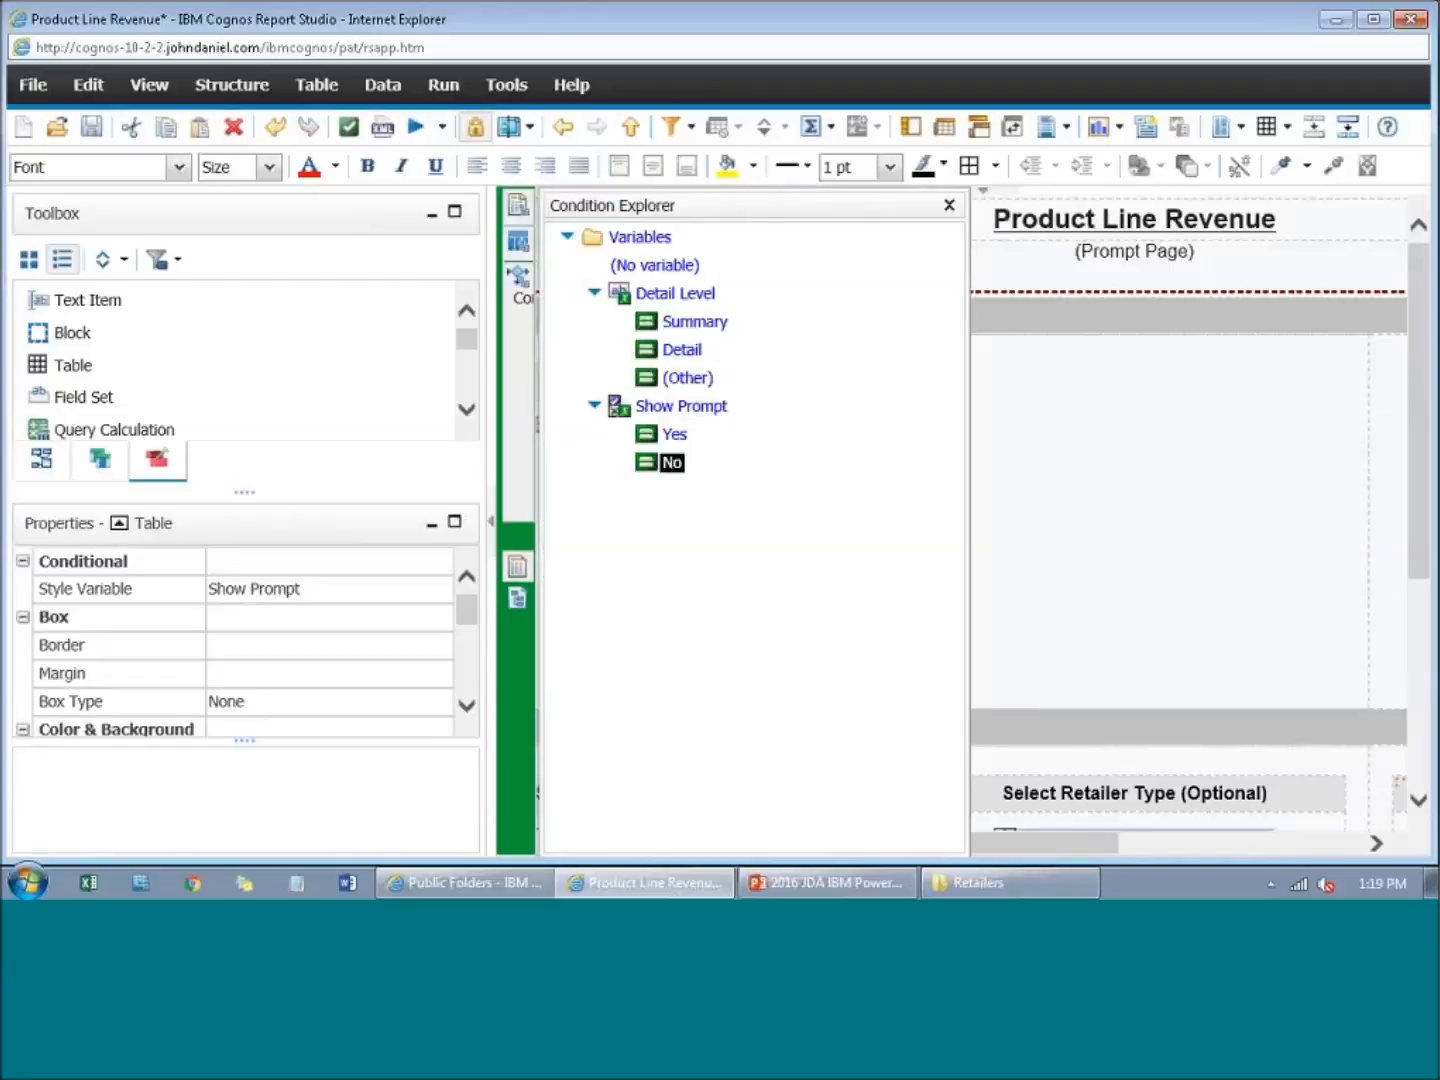
{"action": "left_click", "coordinate": [656, 266]}
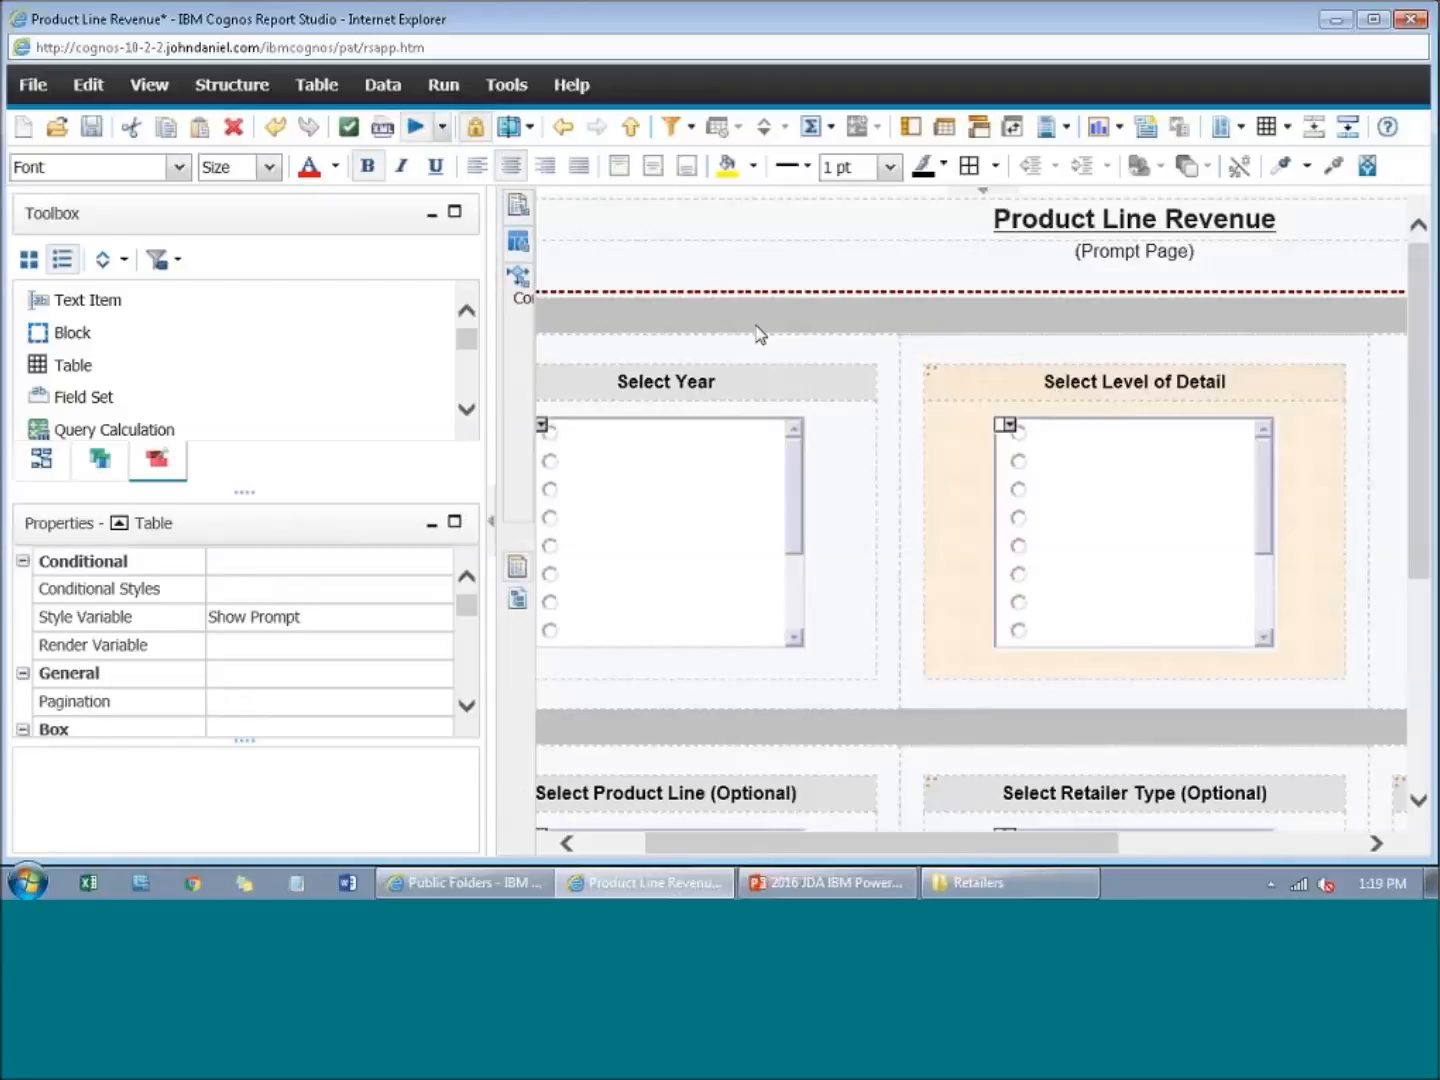
Step: Run the report for year 2010, finish the prompt page, and review the retailer revenue through the last page
{"action": "left_click", "coordinate": [441, 134]}
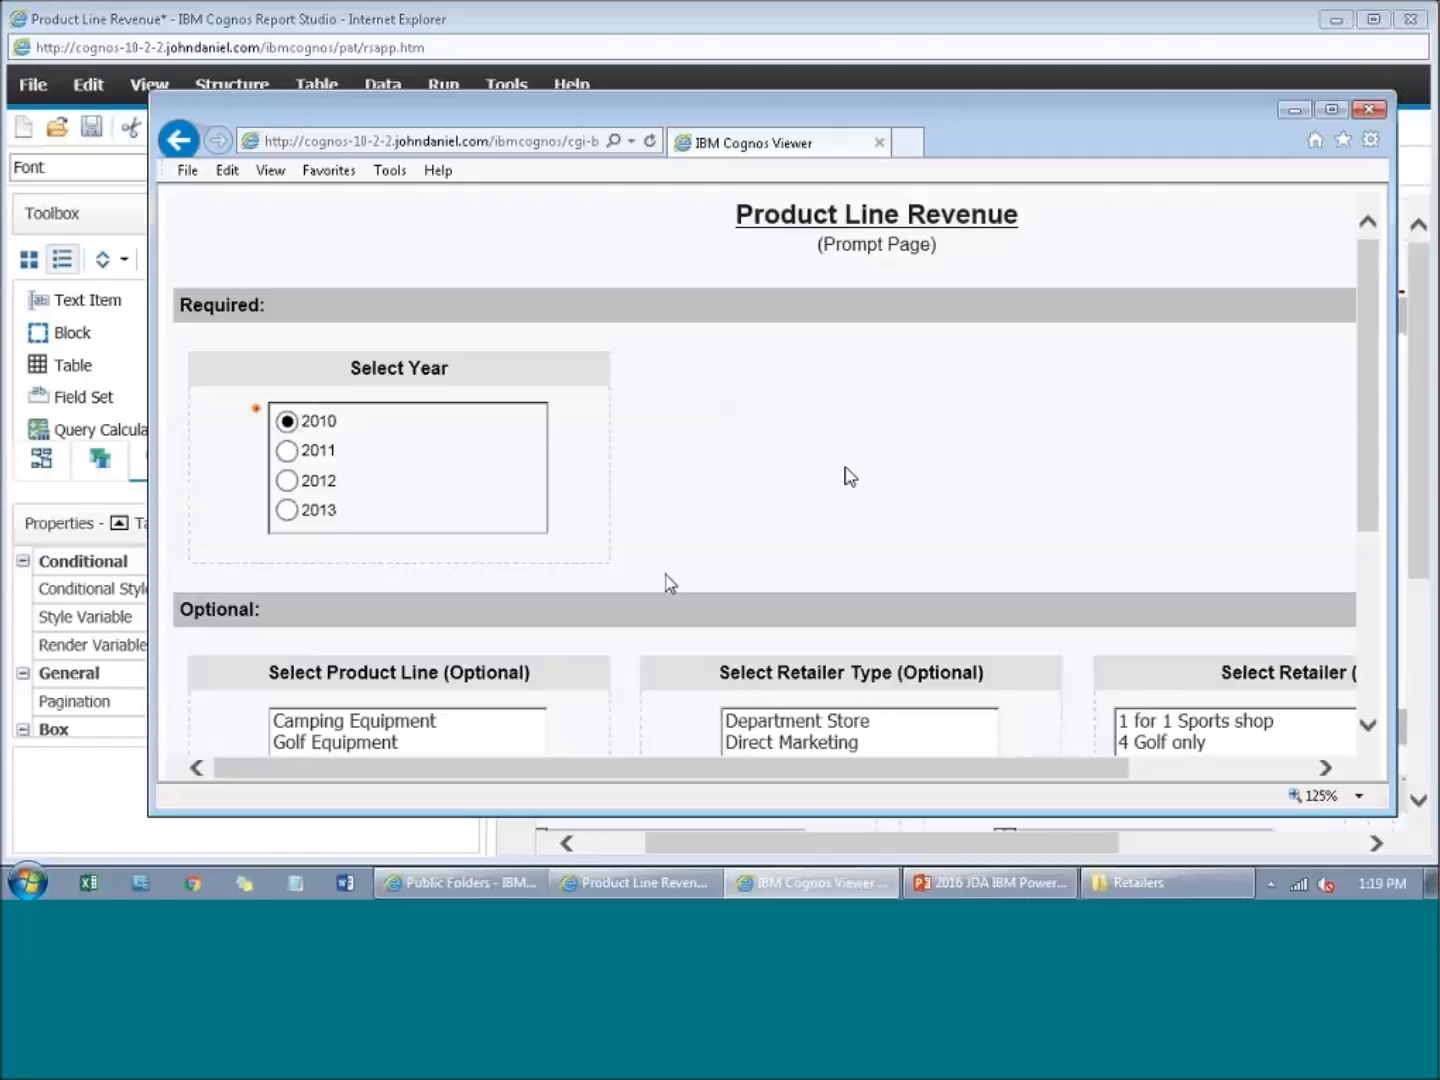
{"action": "scroll", "coordinate": [849, 476], "scroll_direction": "down", "scroll_amount": 5}
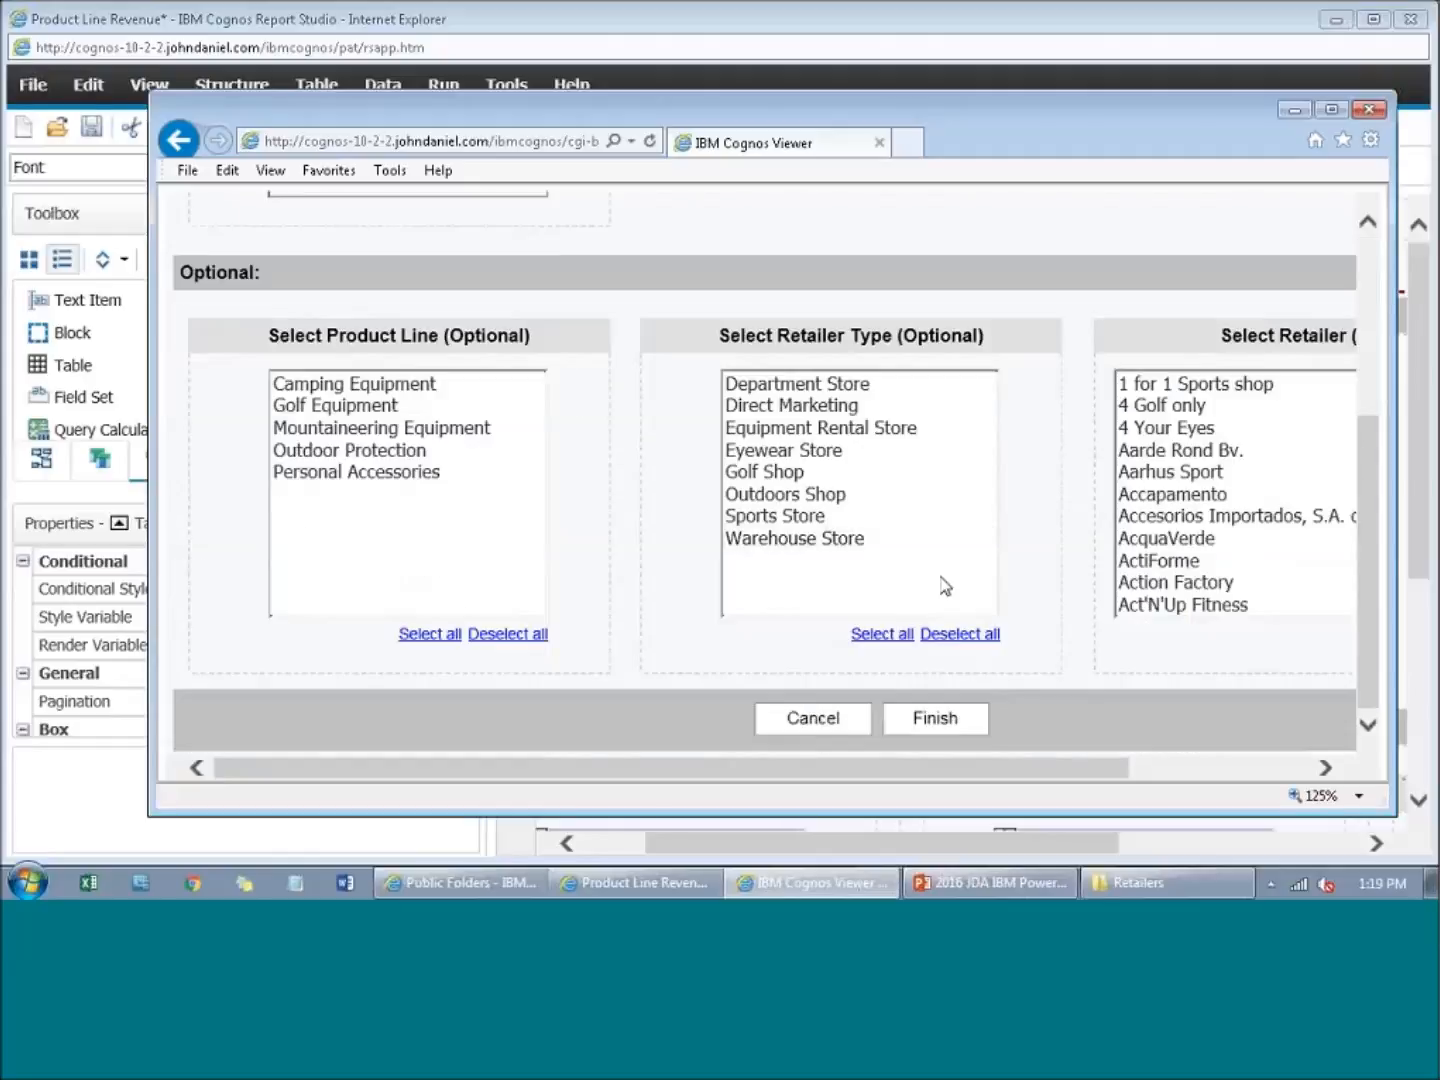
{"action": "left_click", "coordinate": [958, 720]}
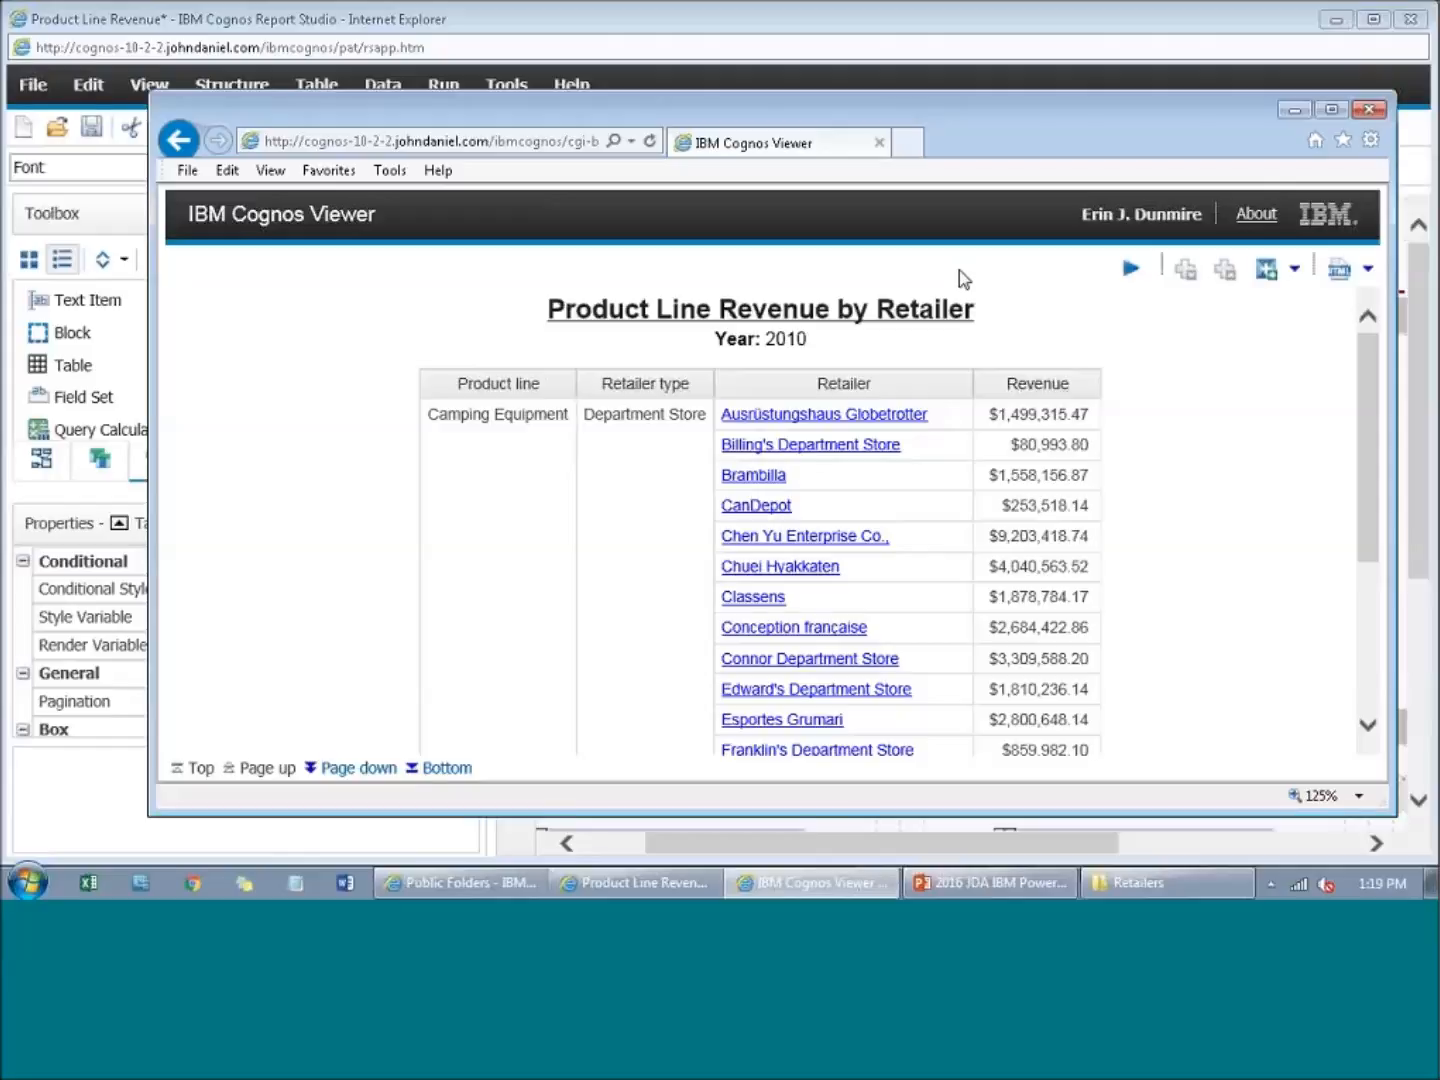
{"action": "left_click", "coordinate": [382, 772]}
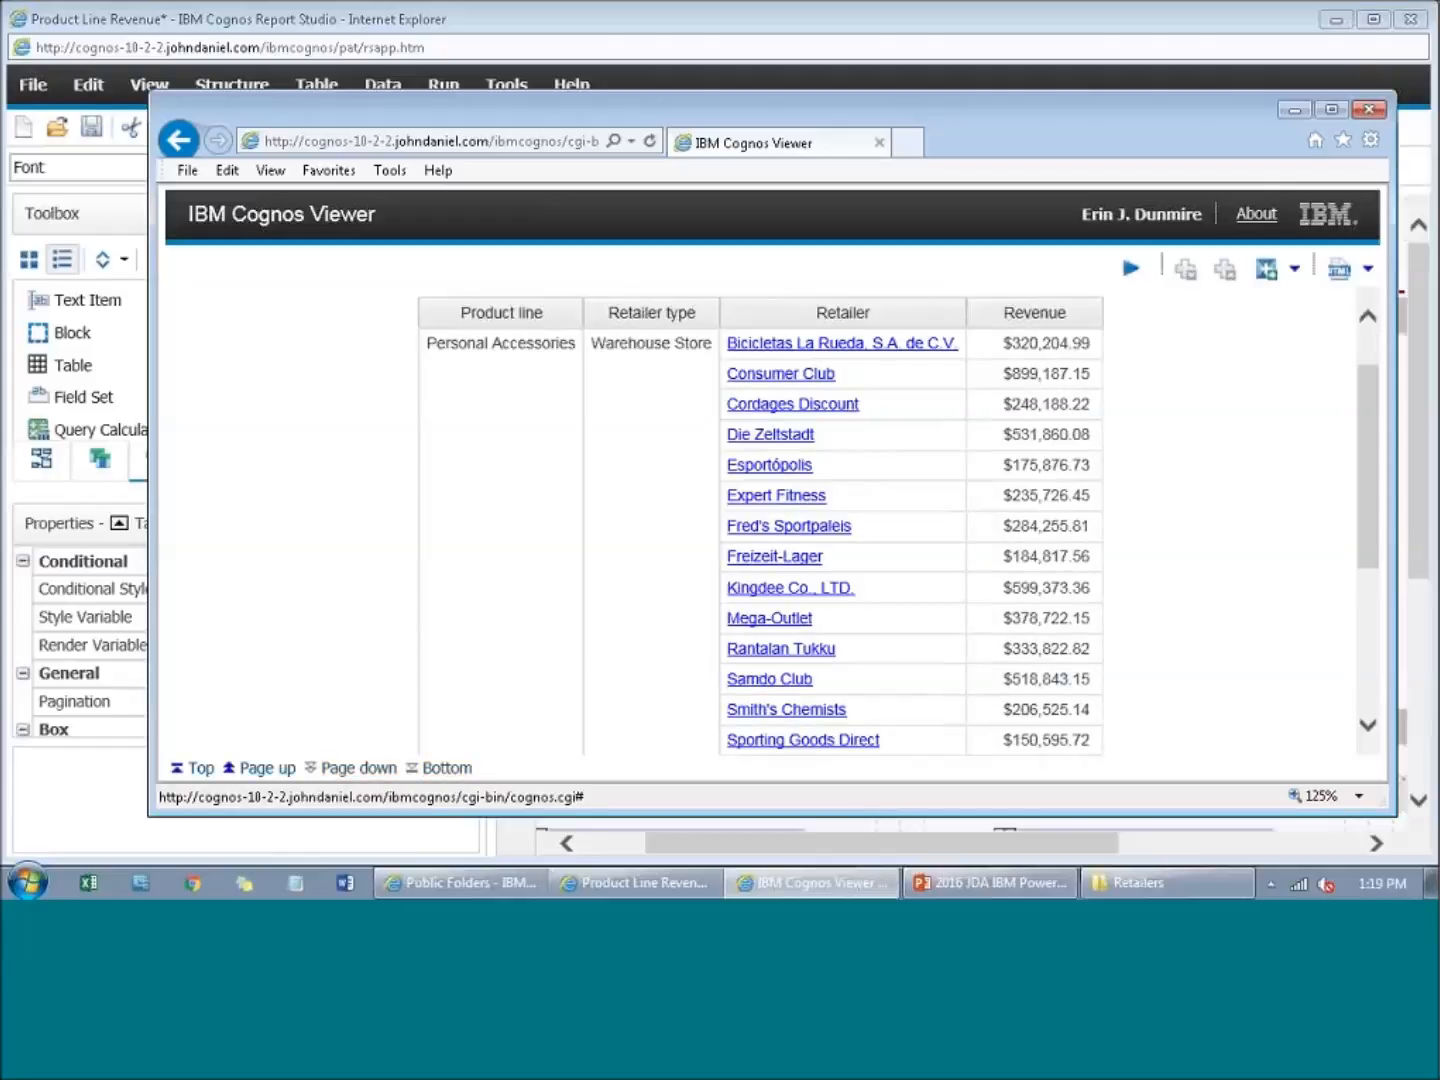
{"action": "scroll", "coordinate": [1112, 690], "scroll_direction": "down", "scroll_amount": 4}
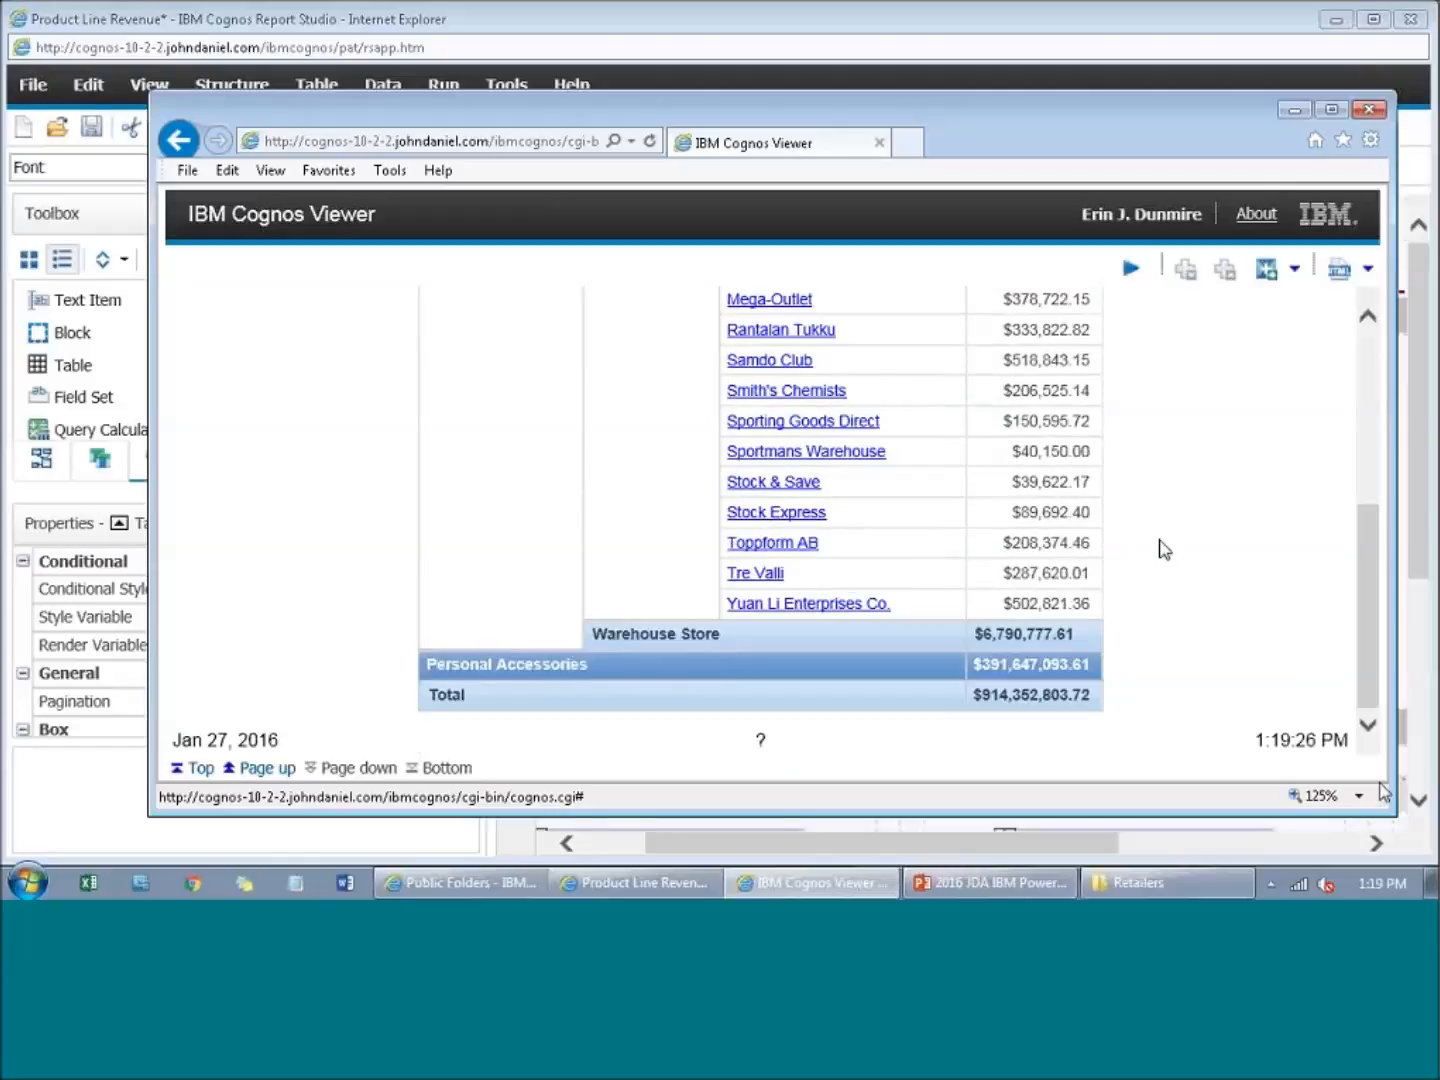
{"action": "scroll", "coordinate": [1160, 546], "scroll_direction": "up", "scroll_amount": 4}
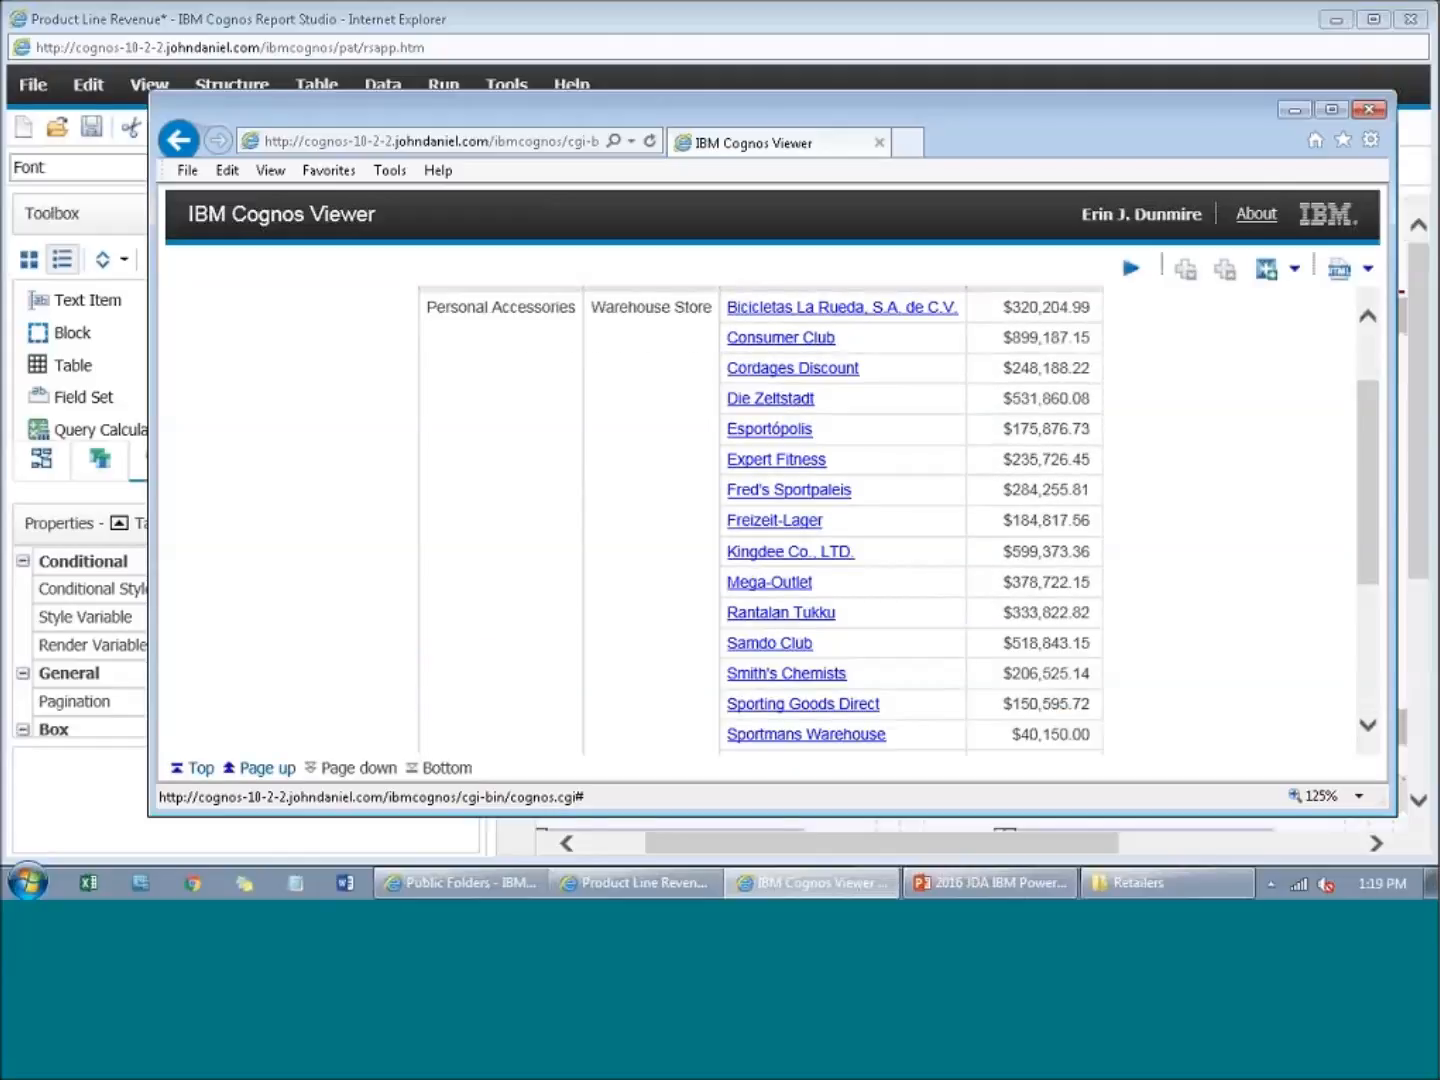
{"action": "scroll", "coordinate": [596, 477], "scroll_direction": "up", "scroll_amount": 3}
{"action": "scroll", "coordinate": [595, 477], "scroll_direction": "down", "scroll_amount": 4}
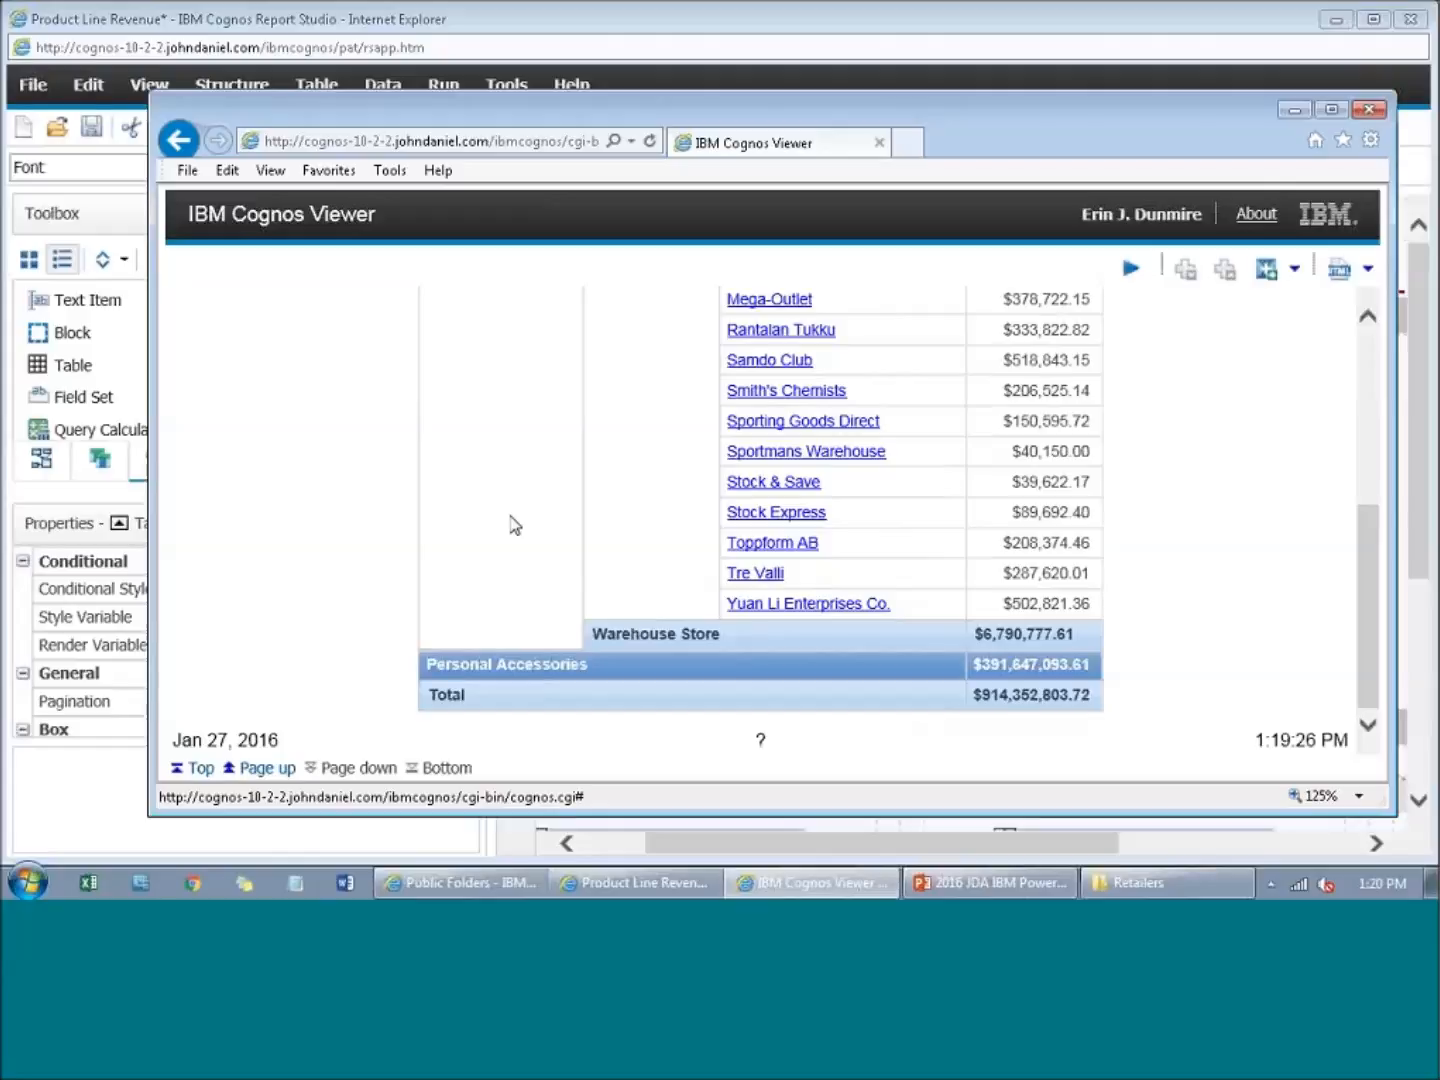
{"action": "scroll", "coordinate": [821, 525], "scroll_direction": "up", "scroll_amount": 3}
{"action": "scroll", "coordinate": [820, 480], "scroll_direction": "down", "scroll_amount": 2}
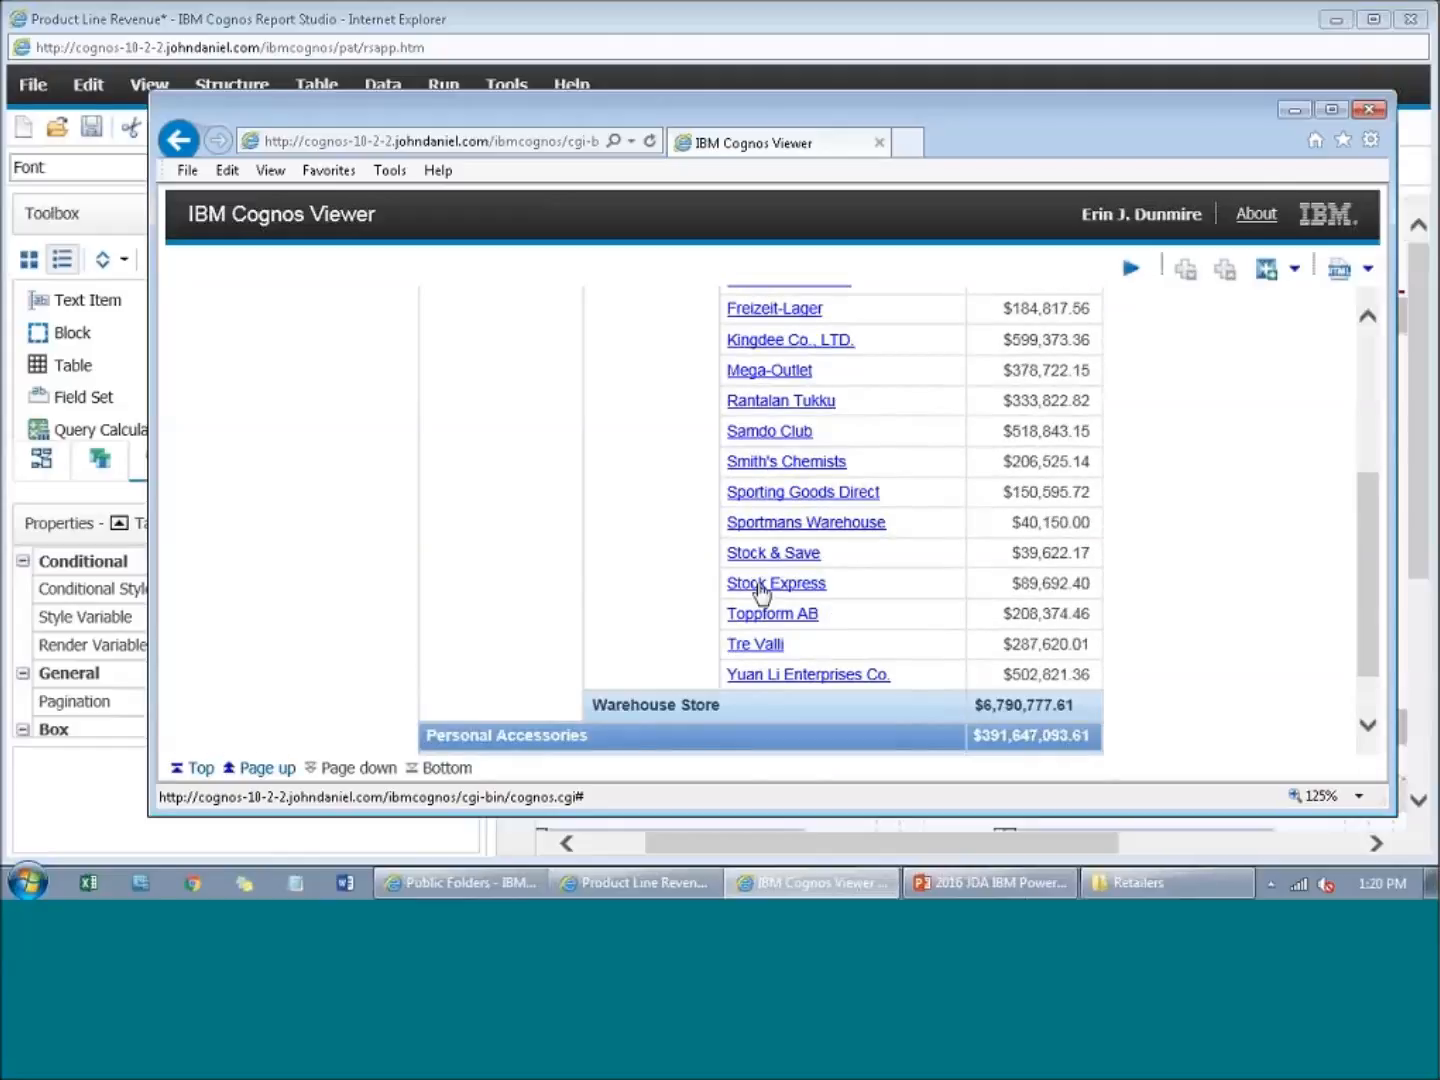
Step: Drill through to the detail page for Stock Express and for Consumer Club, returning to the summary output after each
{"action": "left_click", "coordinate": [760, 586]}
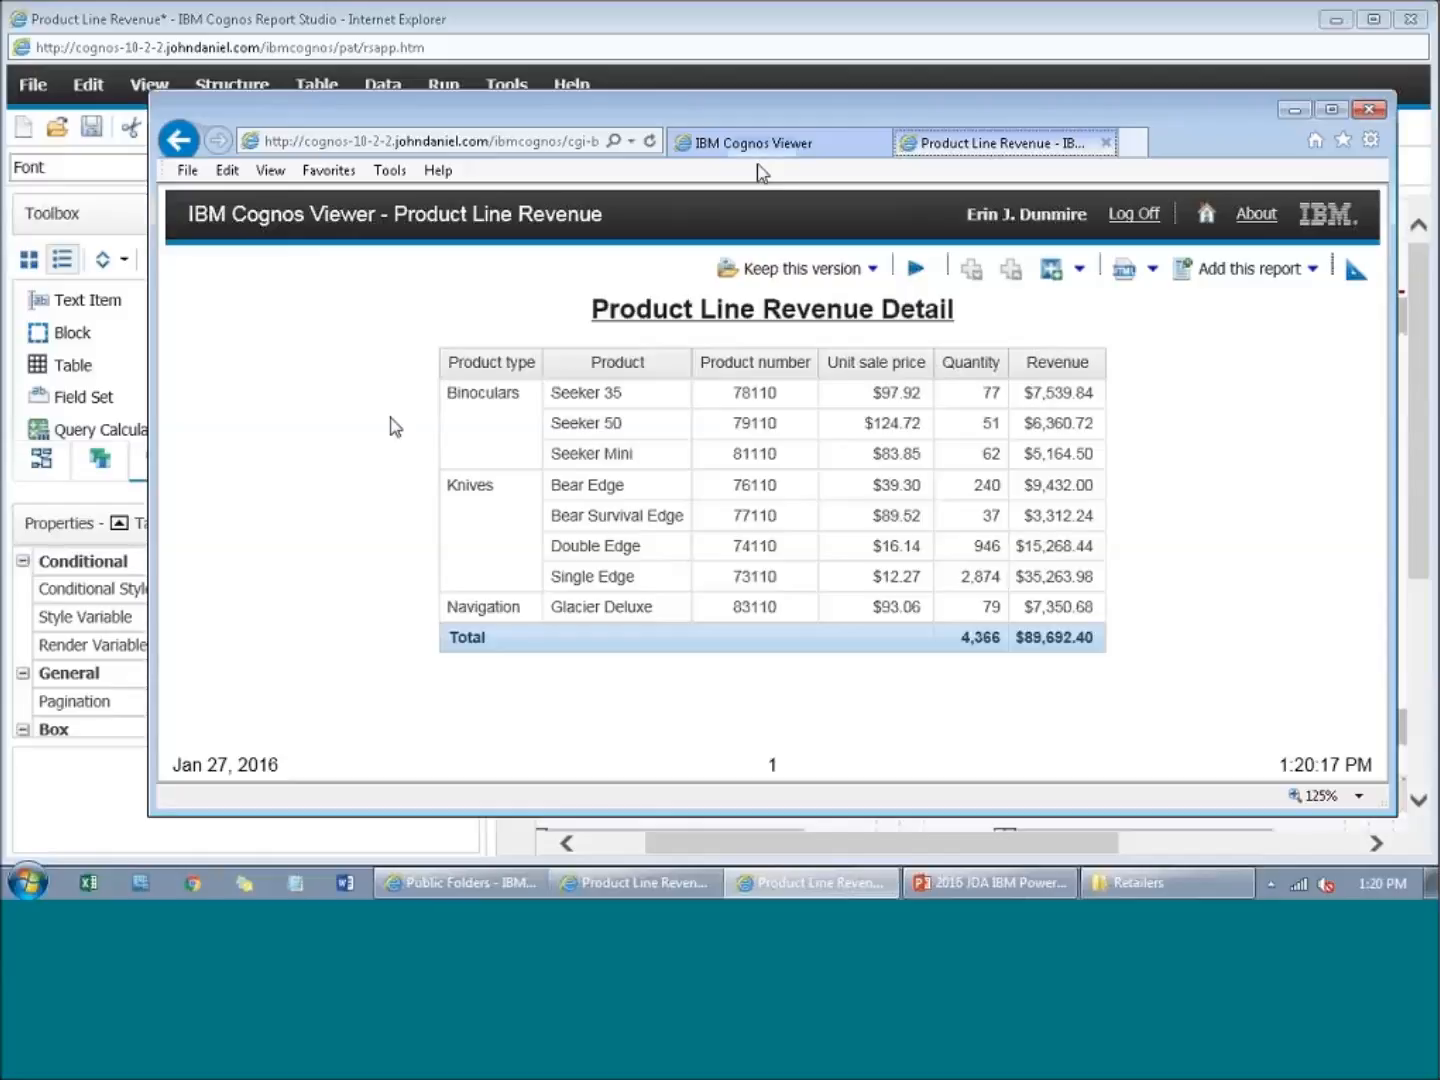
{"action": "left_click", "coordinate": [762, 146]}
{"action": "scroll", "coordinate": [552, 519], "scroll_direction": "up", "scroll_amount": 3}
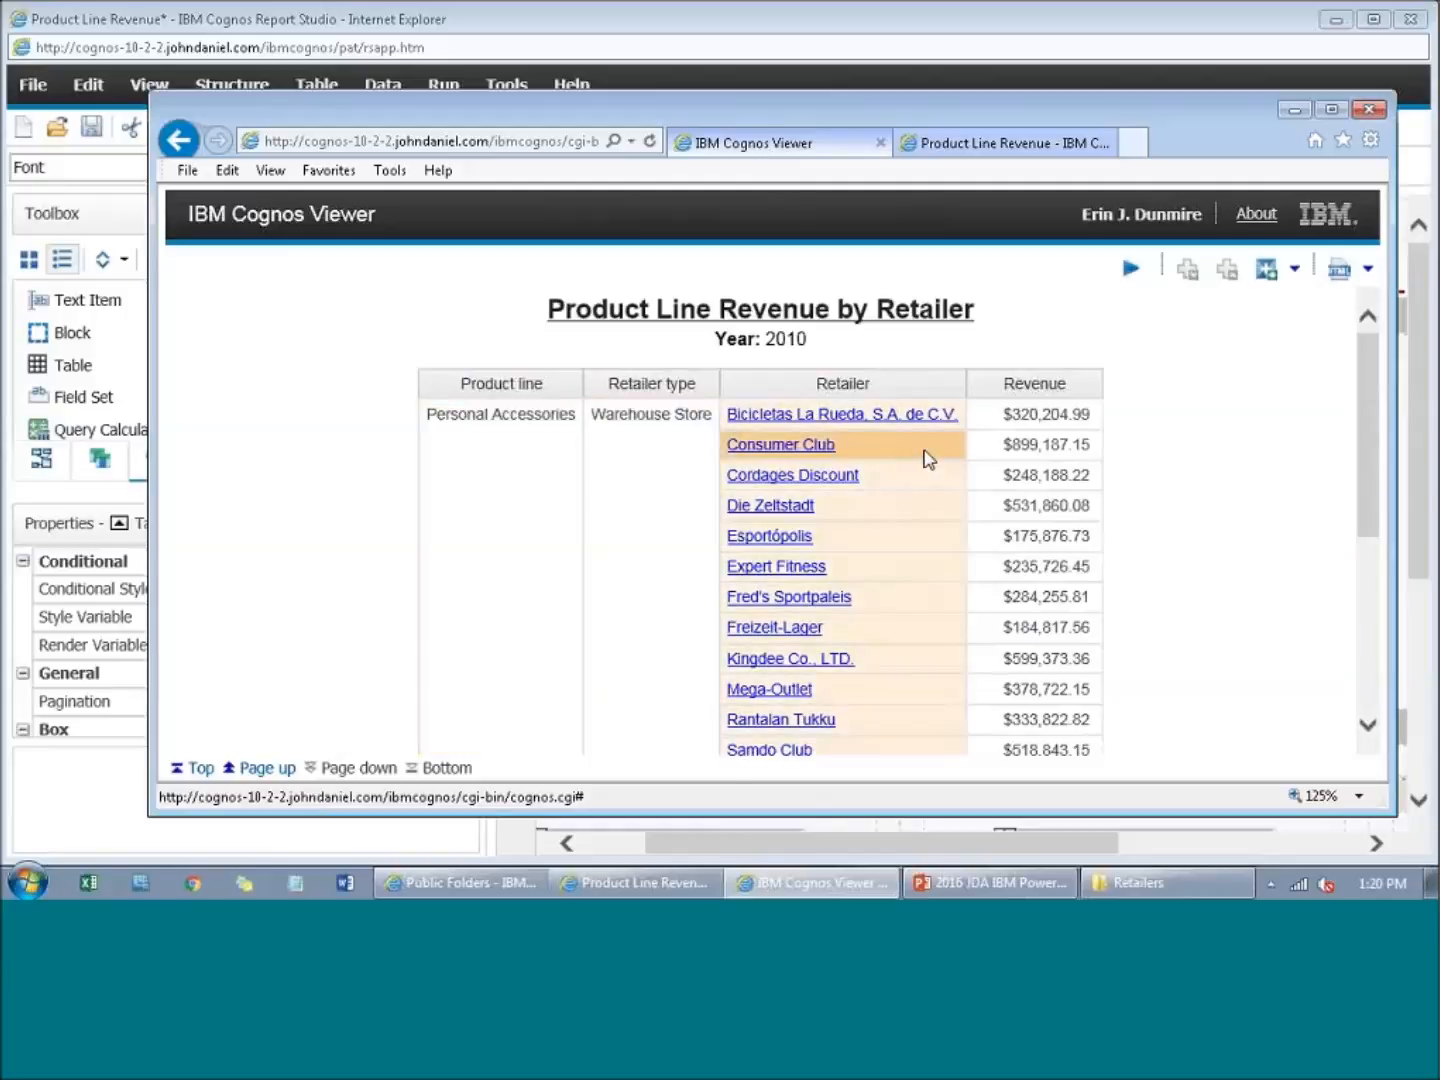
{"action": "left_click", "coordinate": [790, 445]}
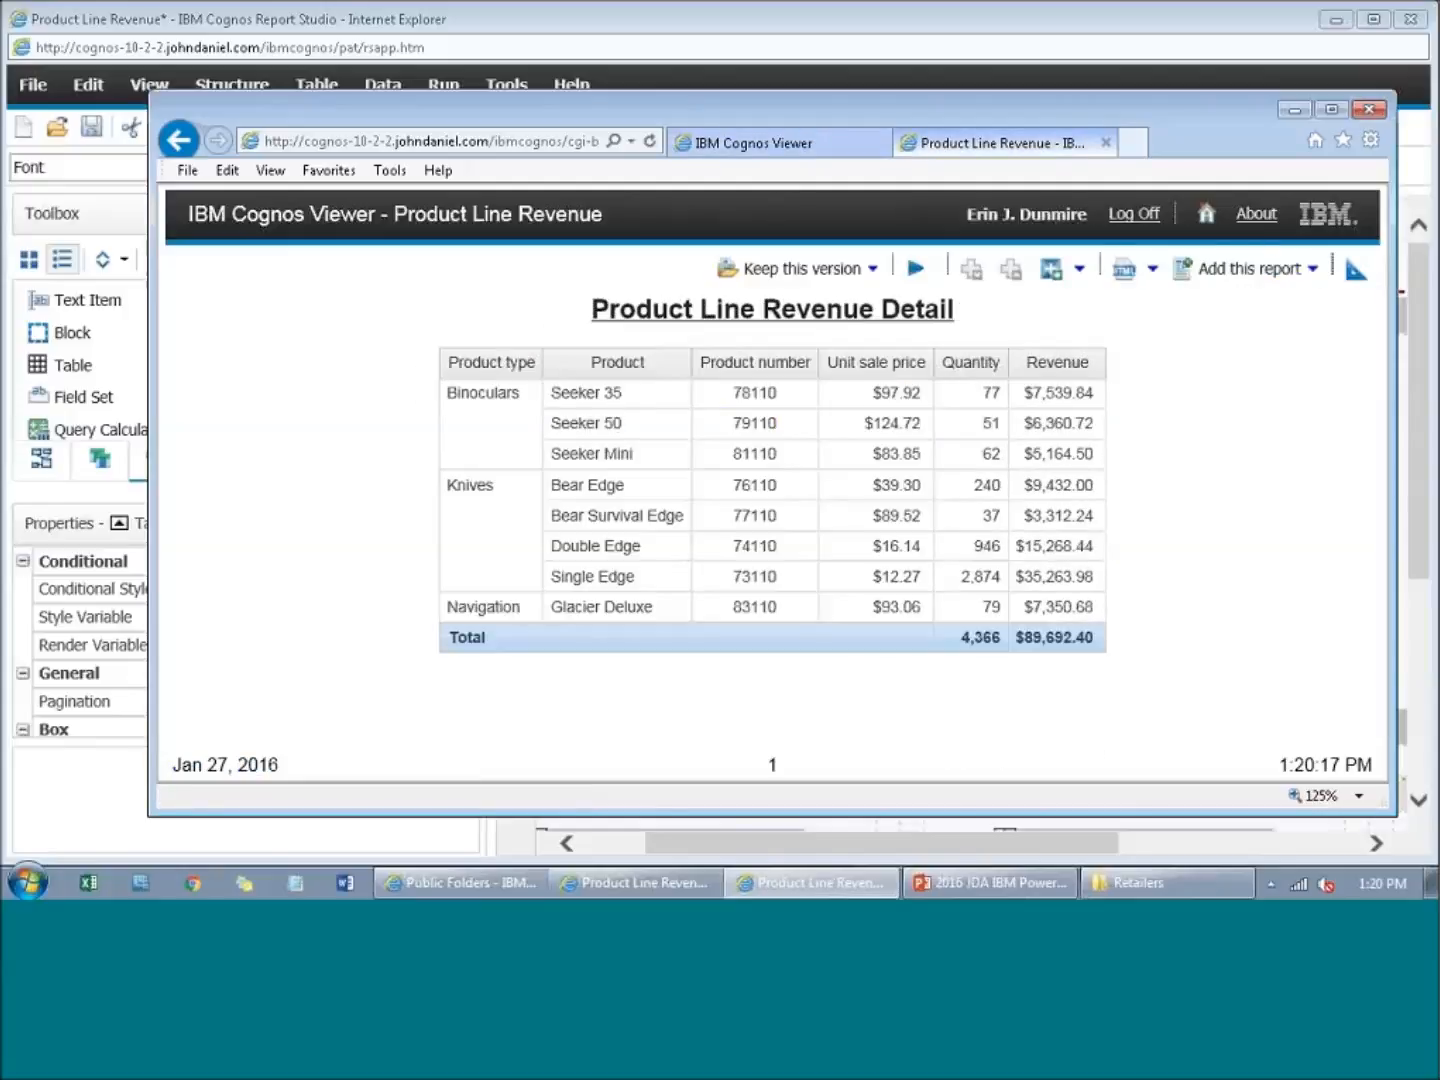
{"action": "left_click", "coordinate": [788, 148]}
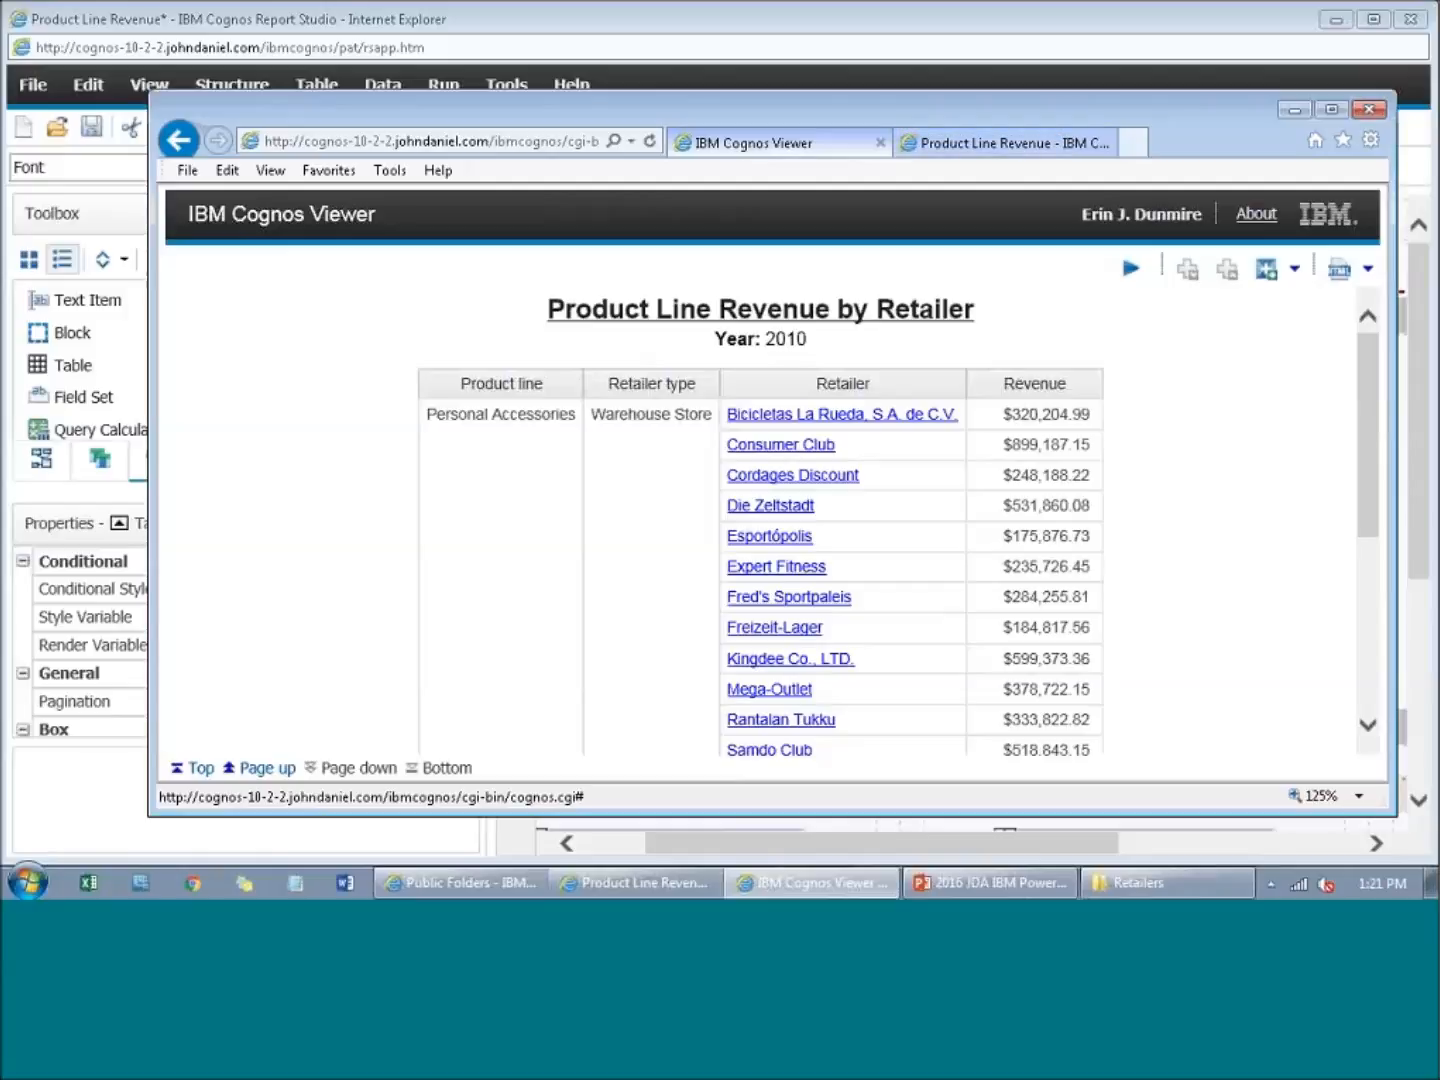
Step: Switch to the PowerPoint presentation
{"action": "left_click", "coordinate": [963, 888]}
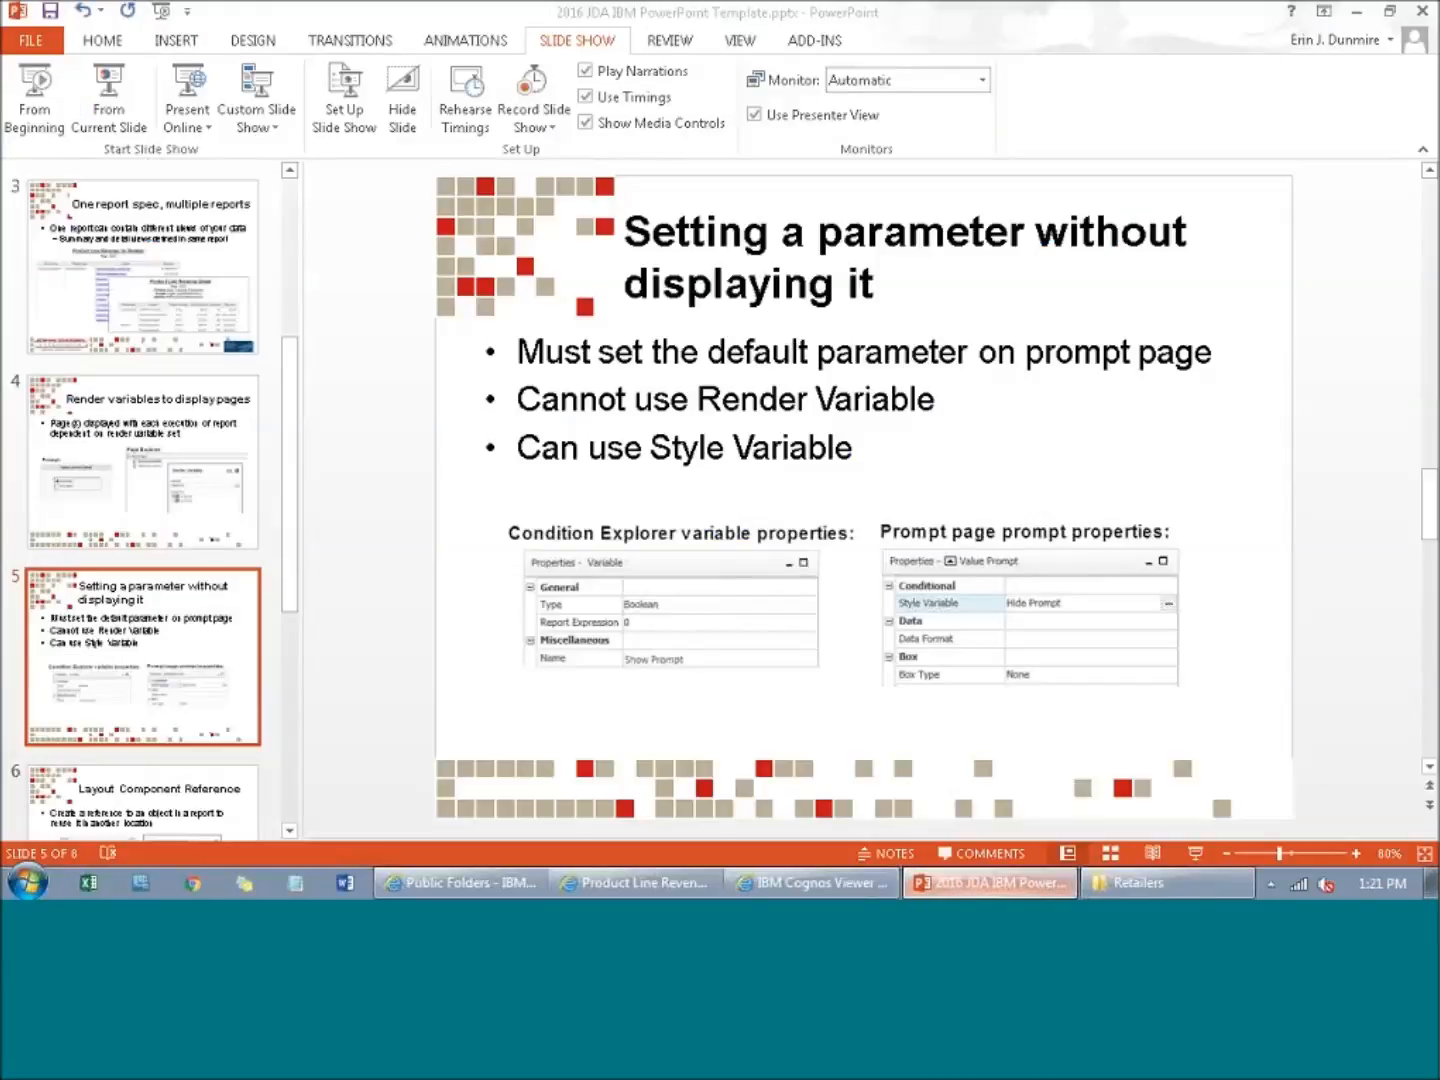
Step: Present the slides from the current one and advance to the Layout Component Reference slide
{"action": "left_click", "coordinate": [128, 100]}
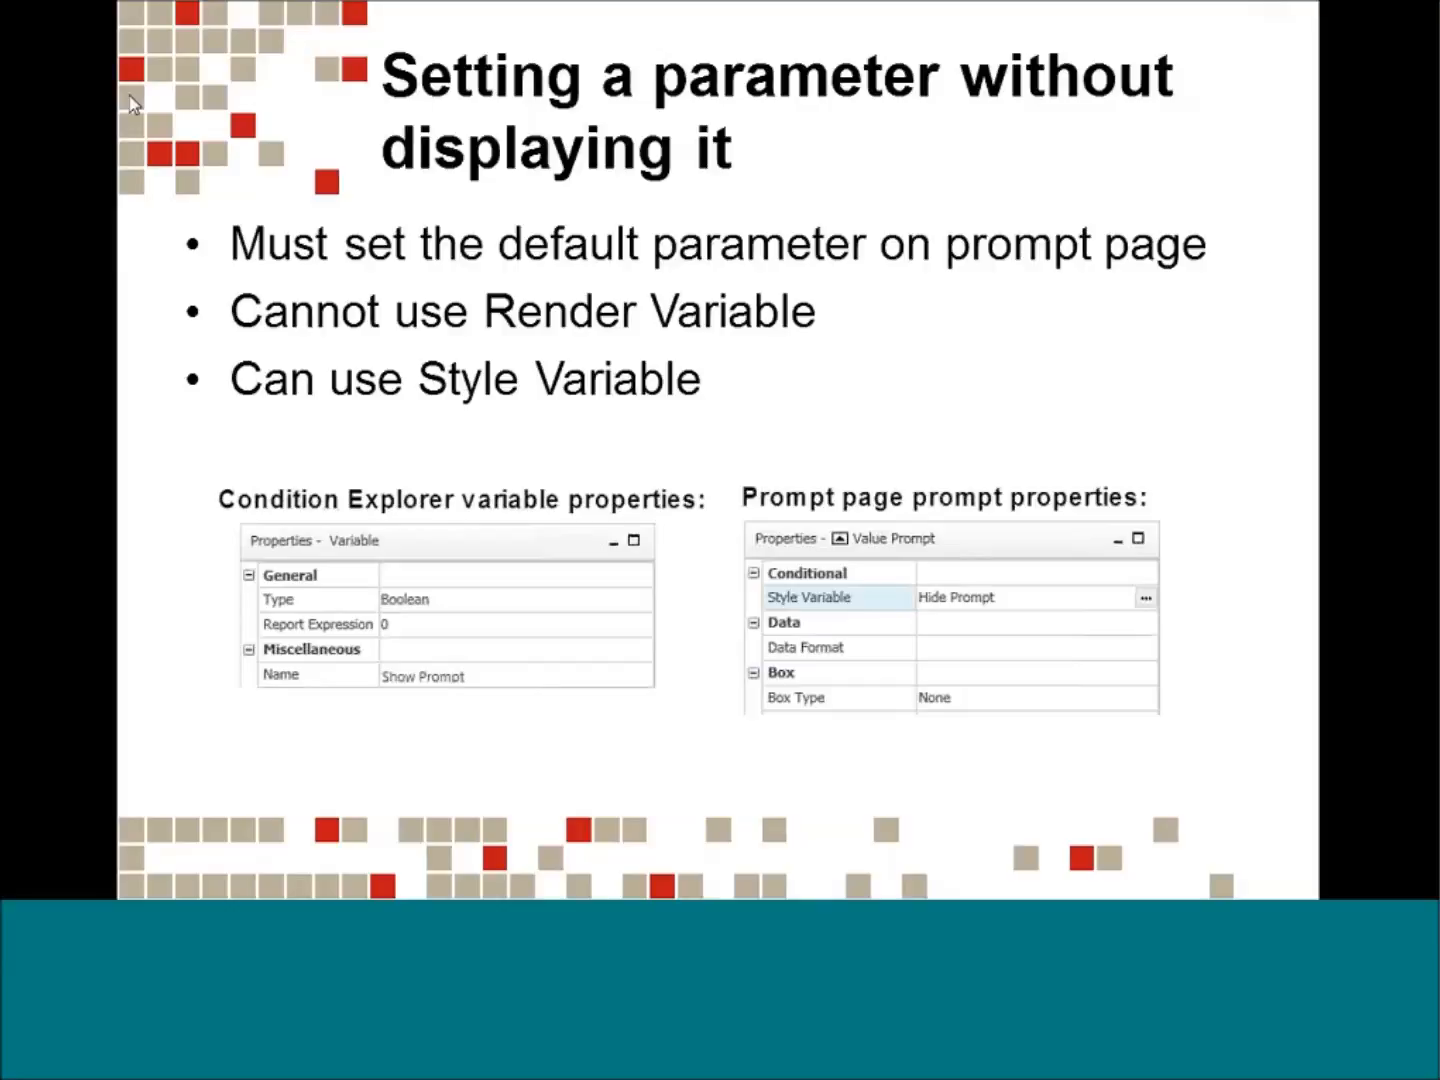
{"action": "left_click", "coordinate": [133, 104]}
{"action": "left_click", "coordinate": [133, 104]}
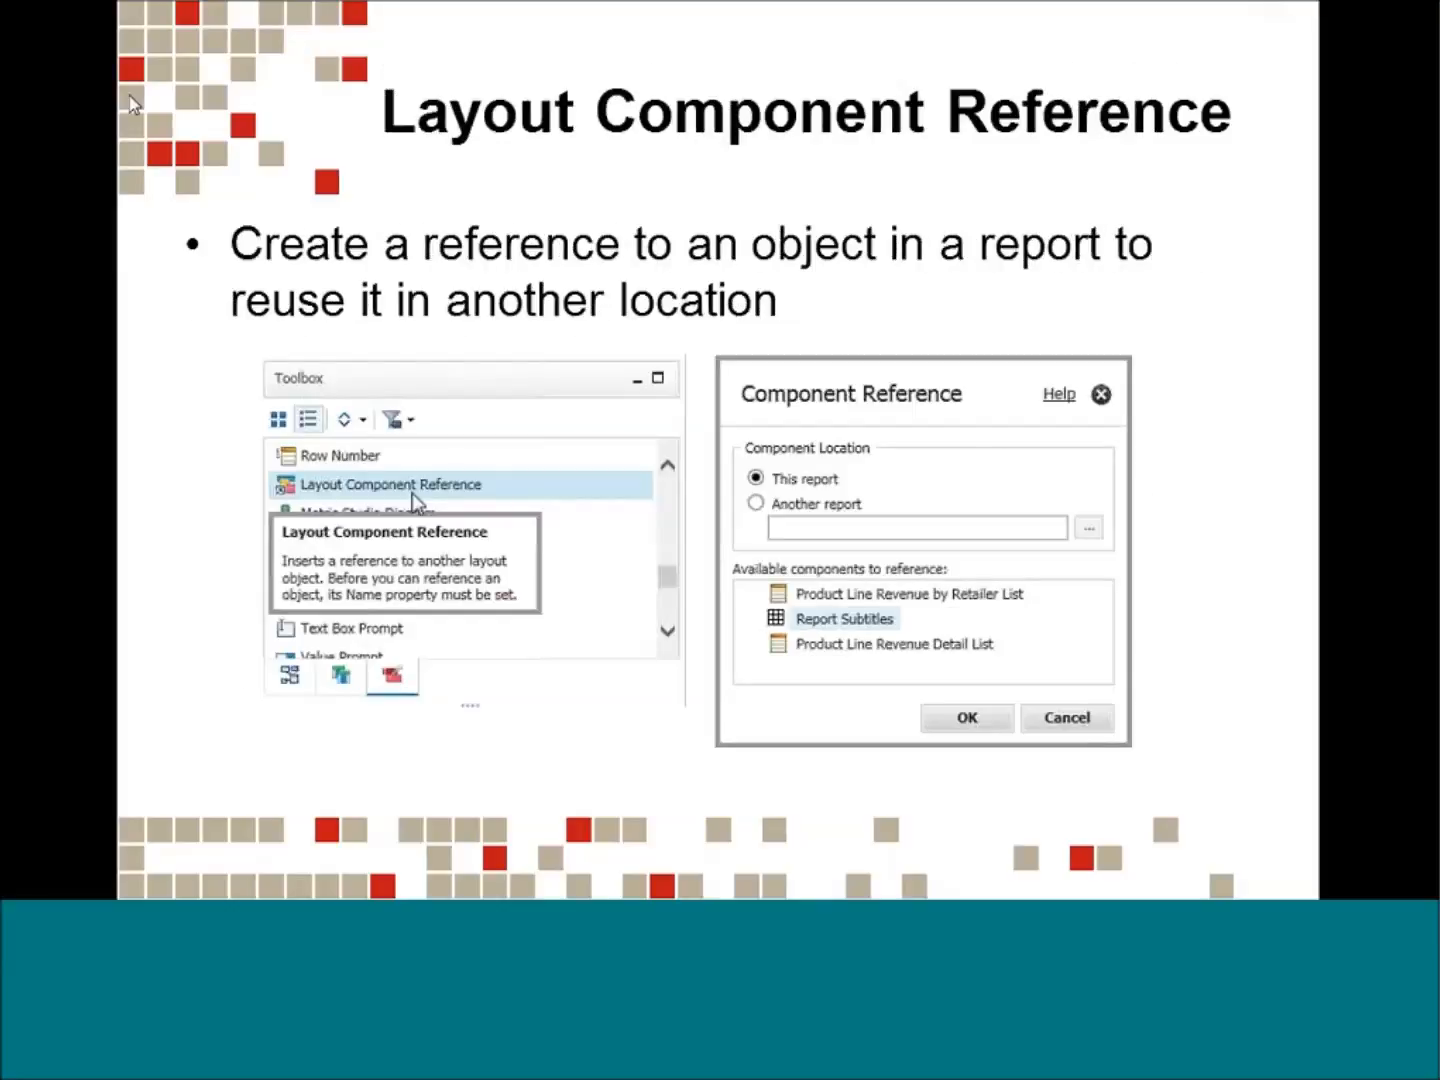
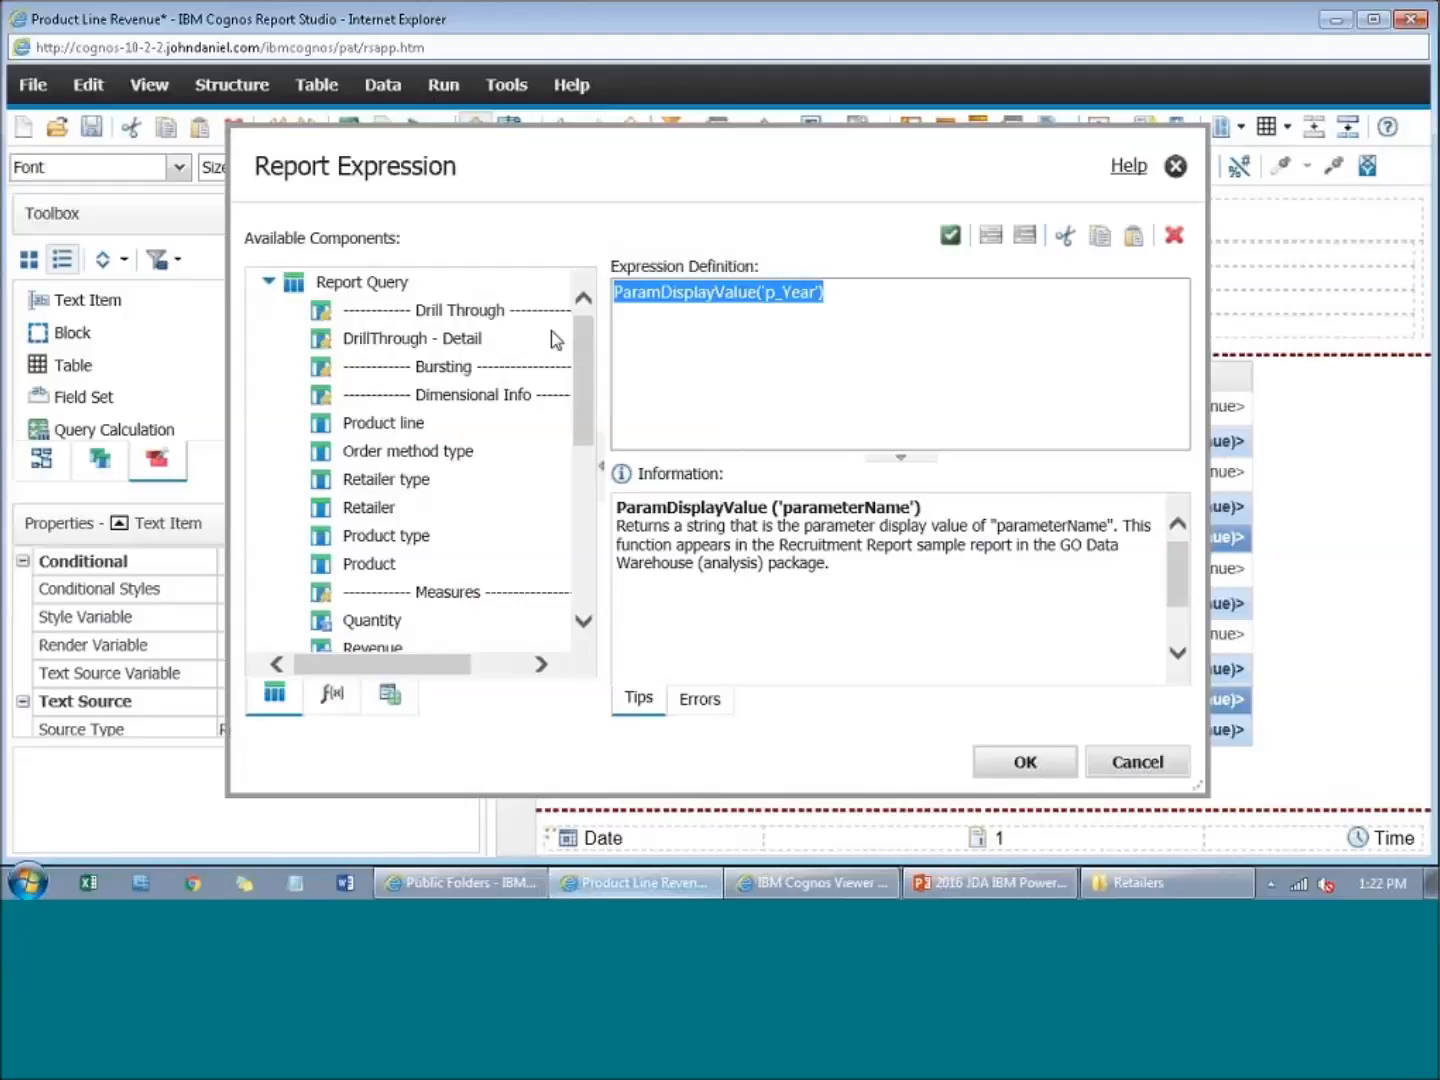
Step: Review the report expressions for the year, product line and retailer type values in the page header, cancelling out of each
{"action": "left_click", "coordinate": [1136, 761]}
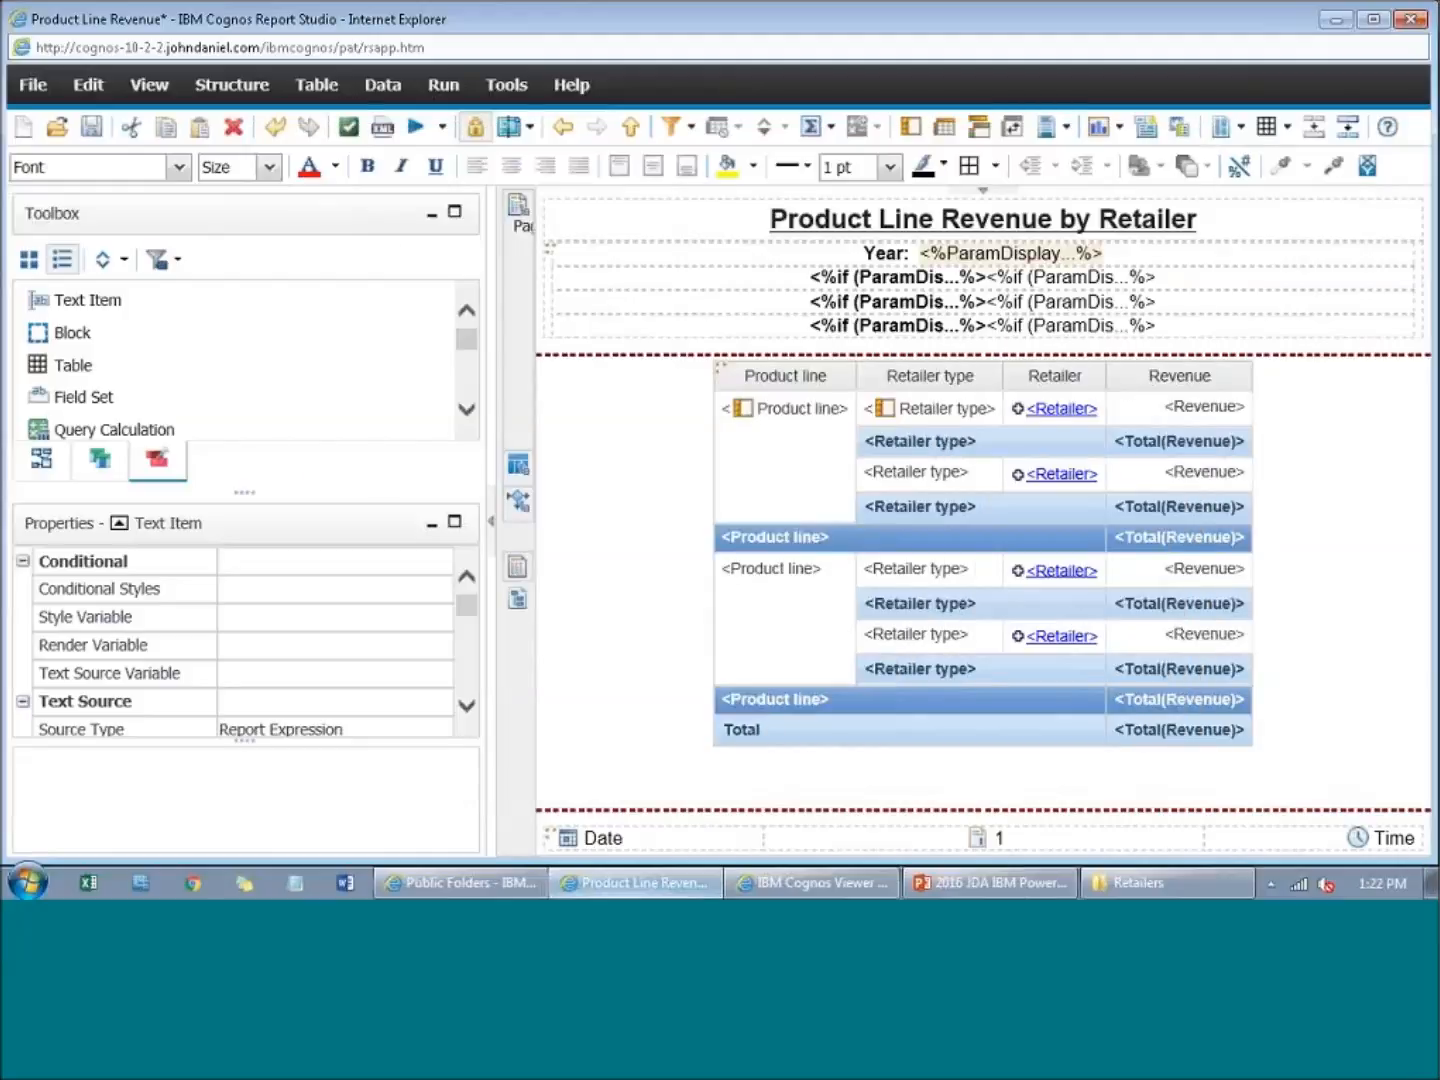
{"action": "double_click", "coordinate": [1070, 284]}
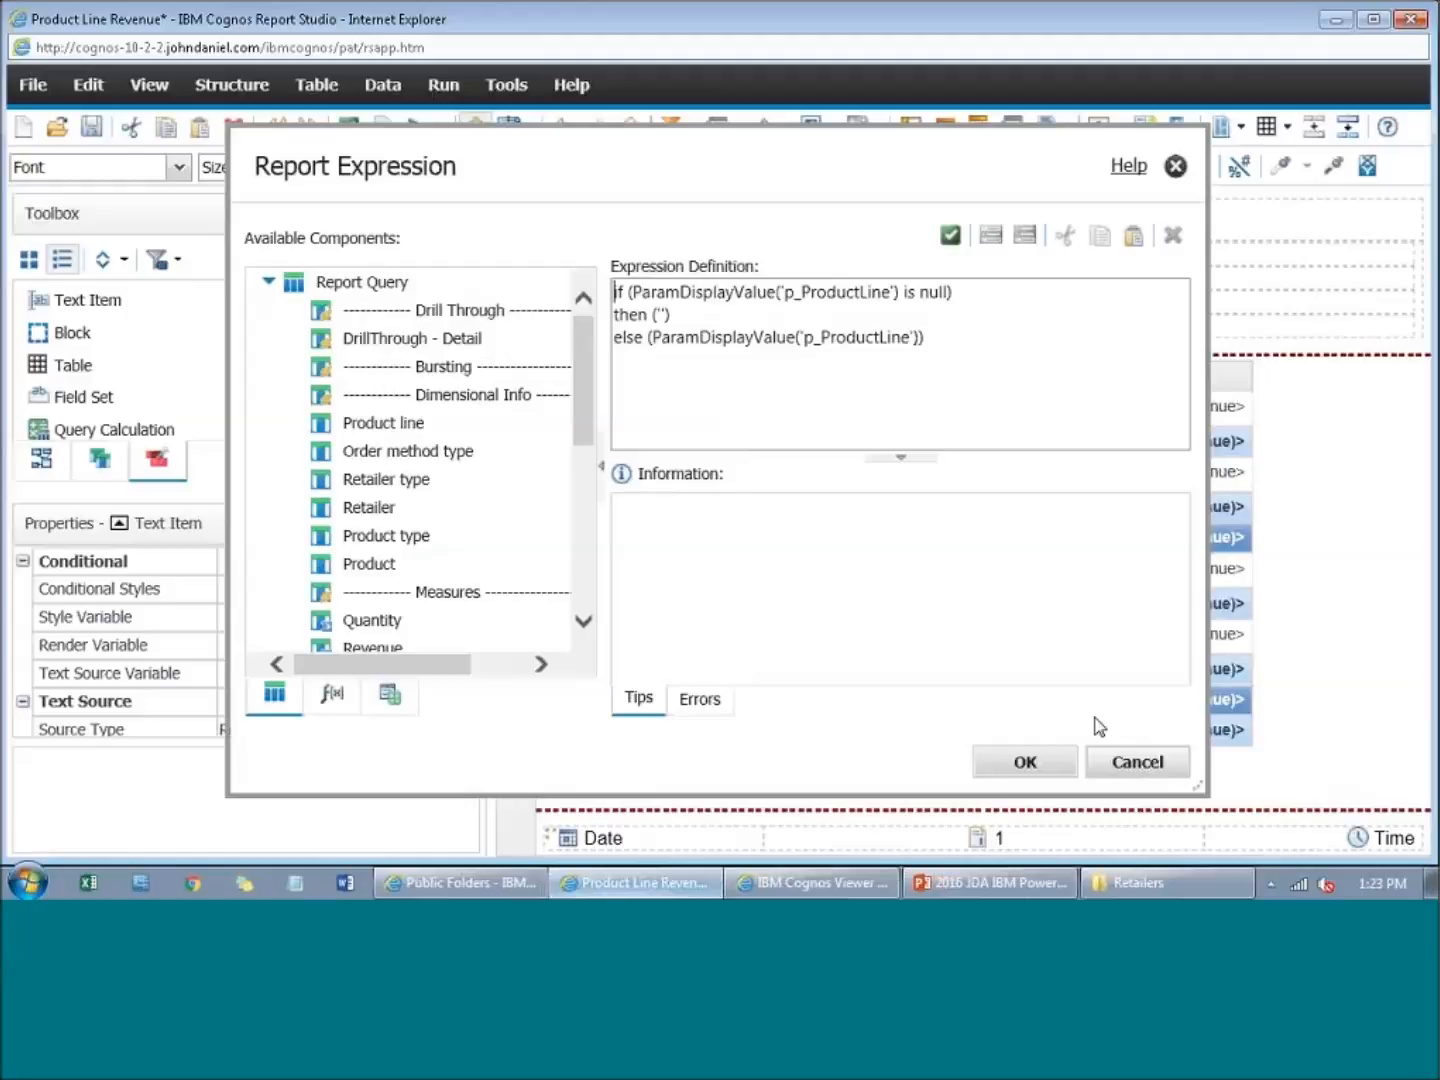
{"action": "left_click", "coordinate": [1108, 765]}
{"action": "left_click", "coordinate": [1040, 311]}
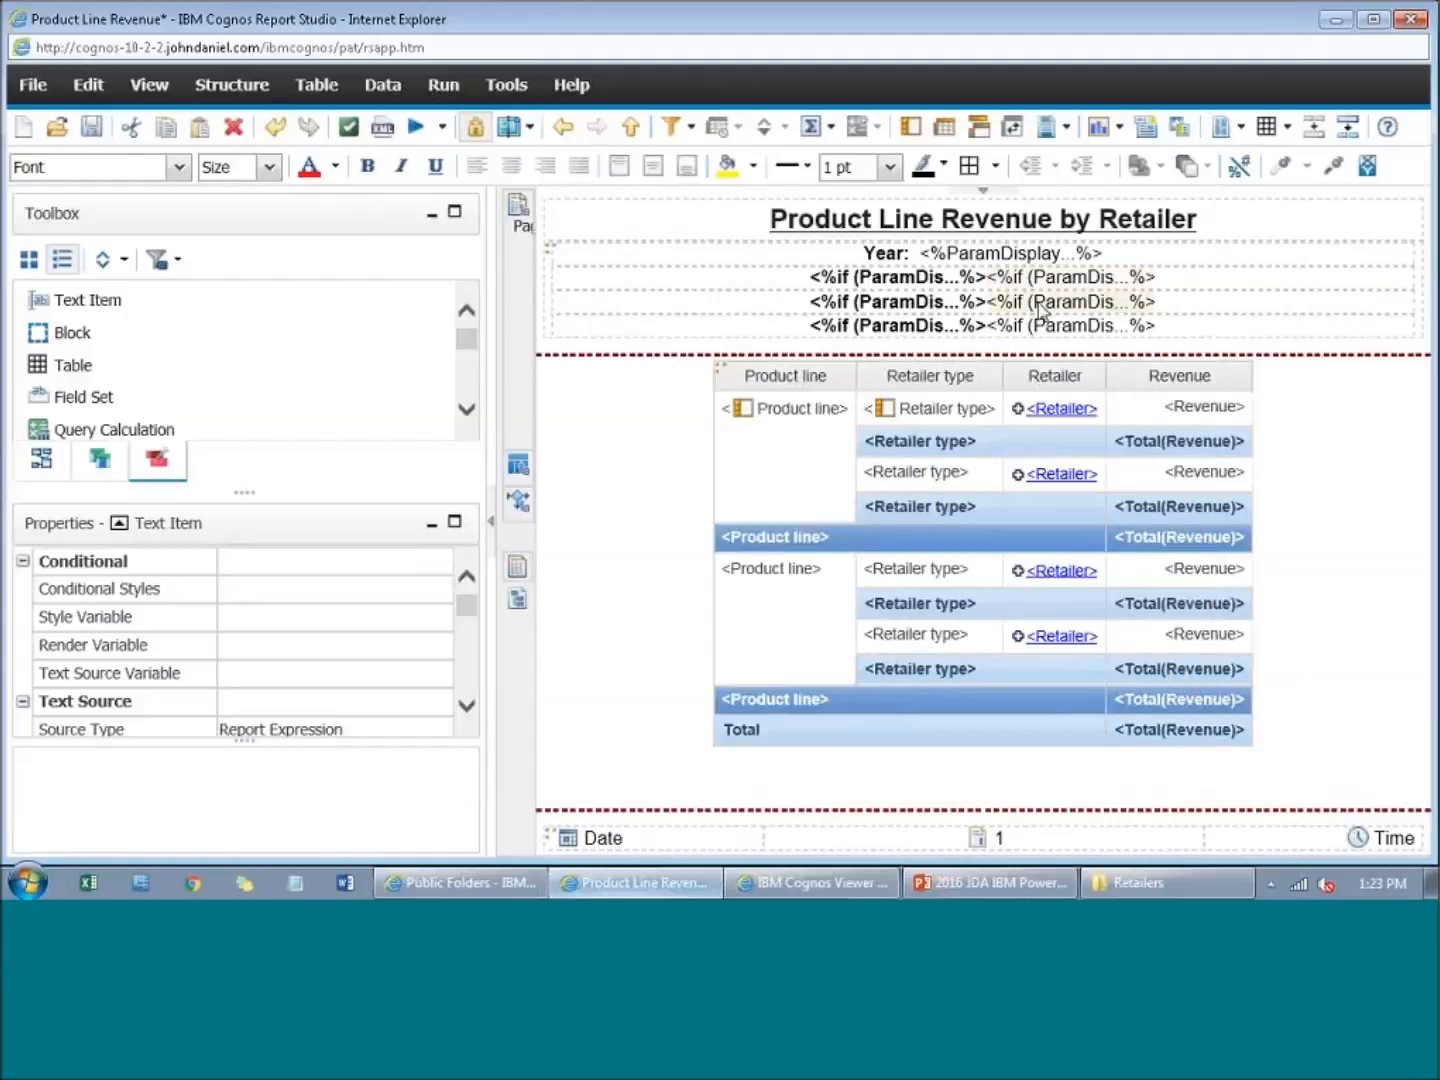
{"action": "double_click", "coordinate": [1040, 312]}
{"action": "left_click_drag", "start_coordinate": [939, 355], "coordinate": [597, 289]}
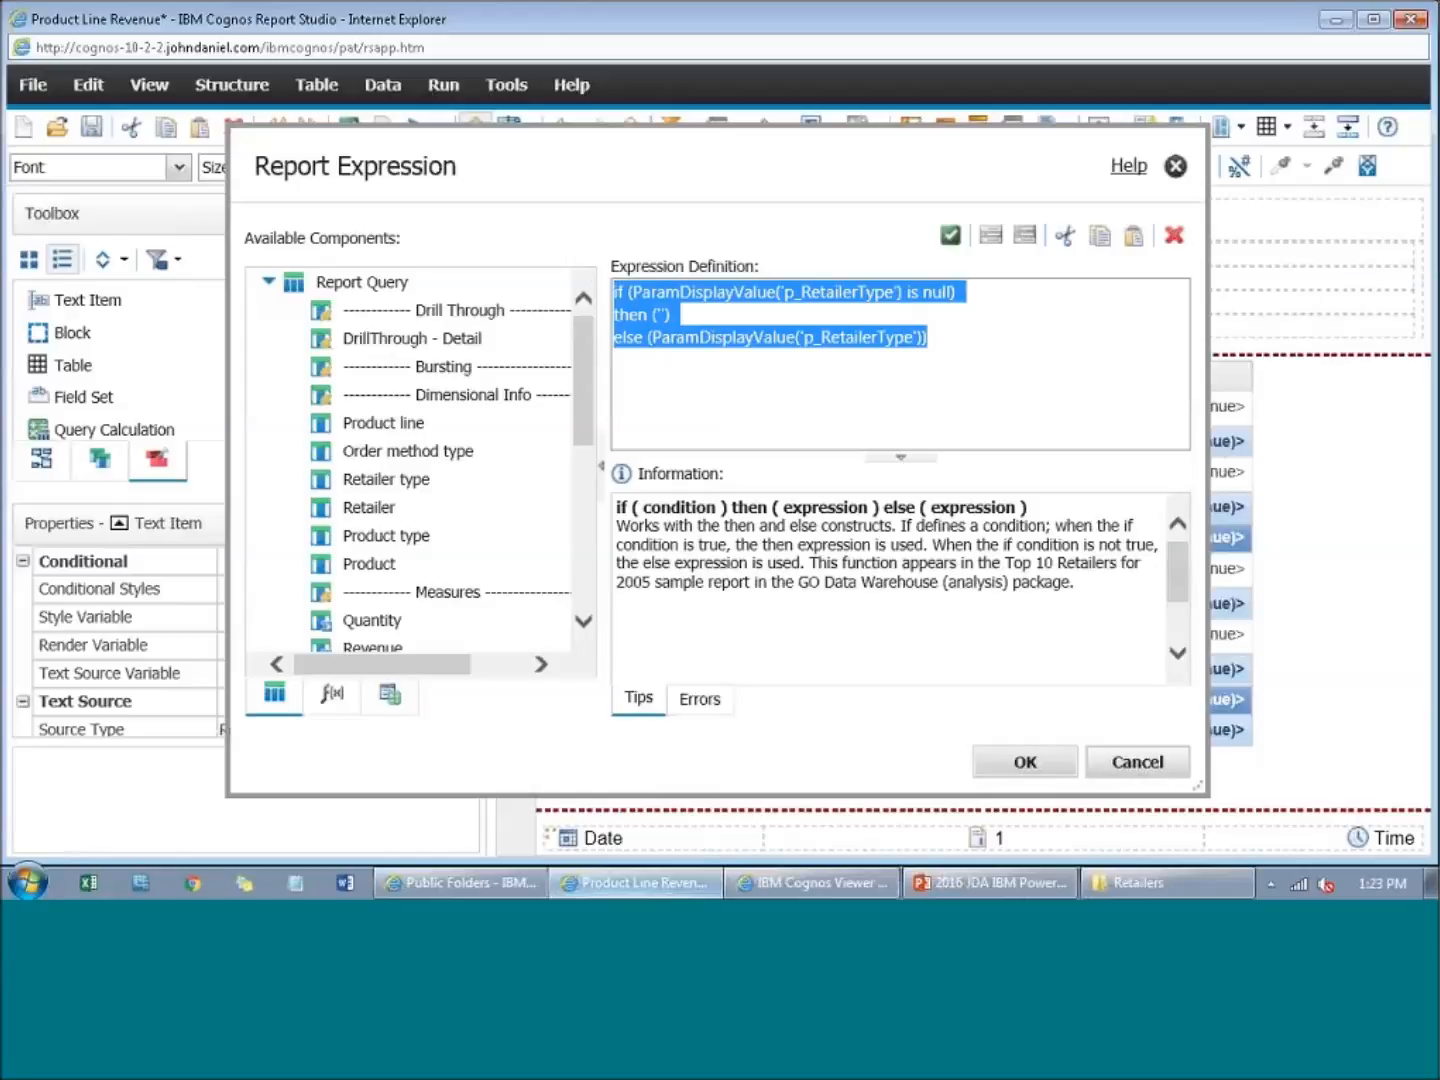
{"action": "left_click", "coordinate": [1124, 761]}
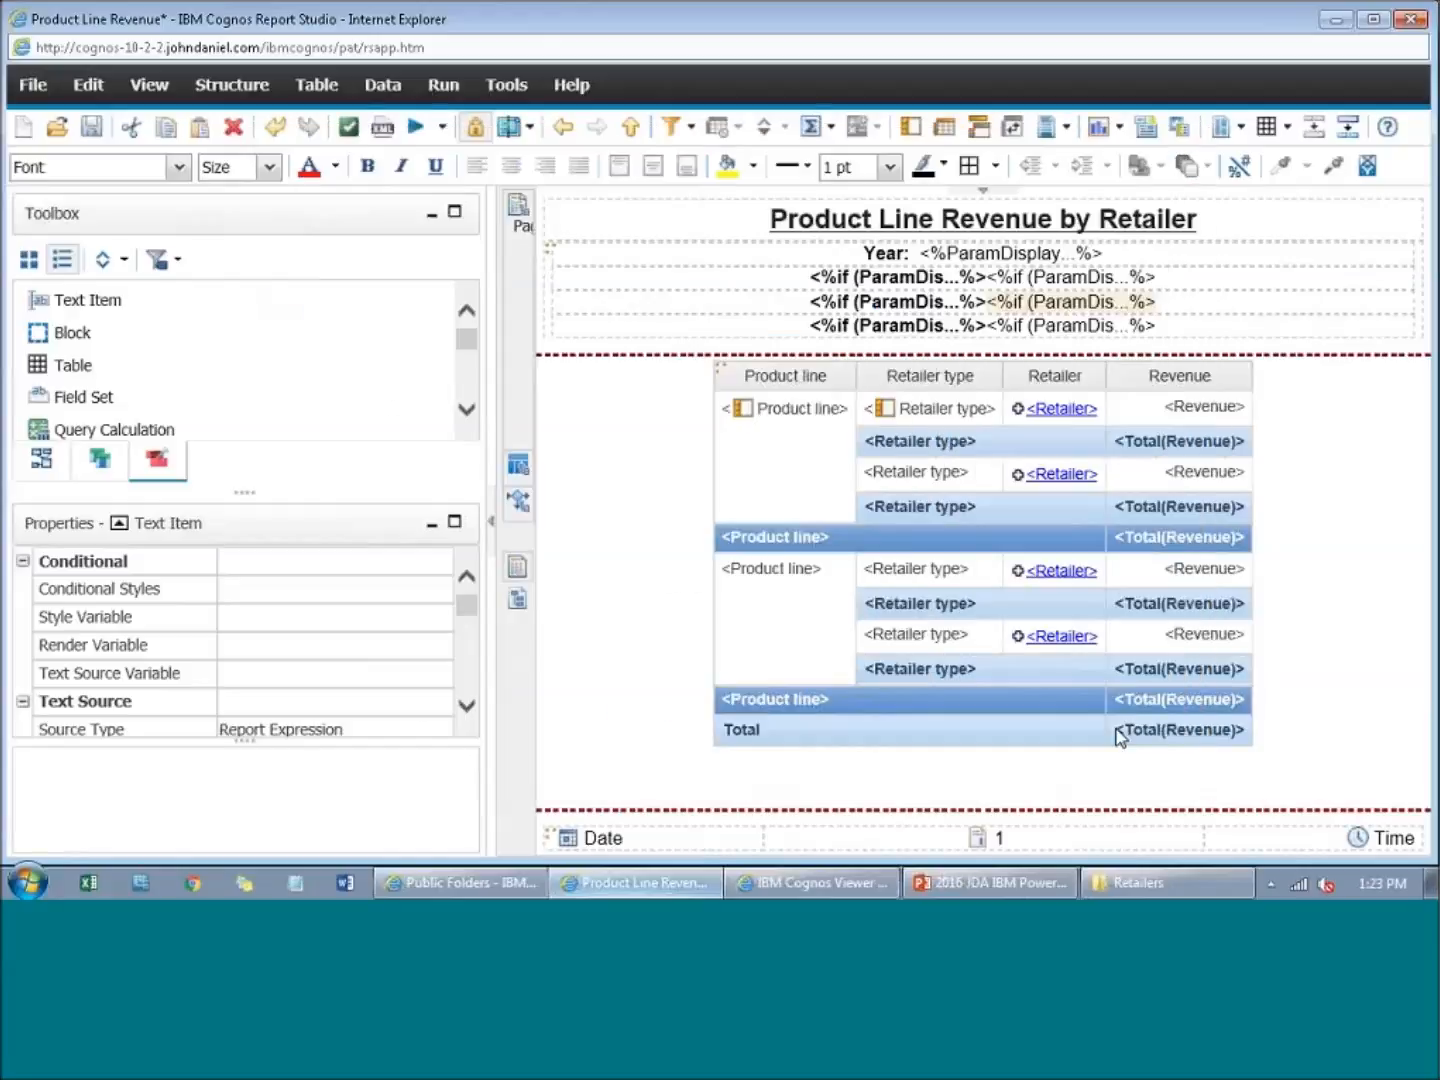
Step: Select the whole table of parameter subtitles under the Product Line Revenue by Retailer title
{"action": "left_click", "coordinate": [552, 248]}
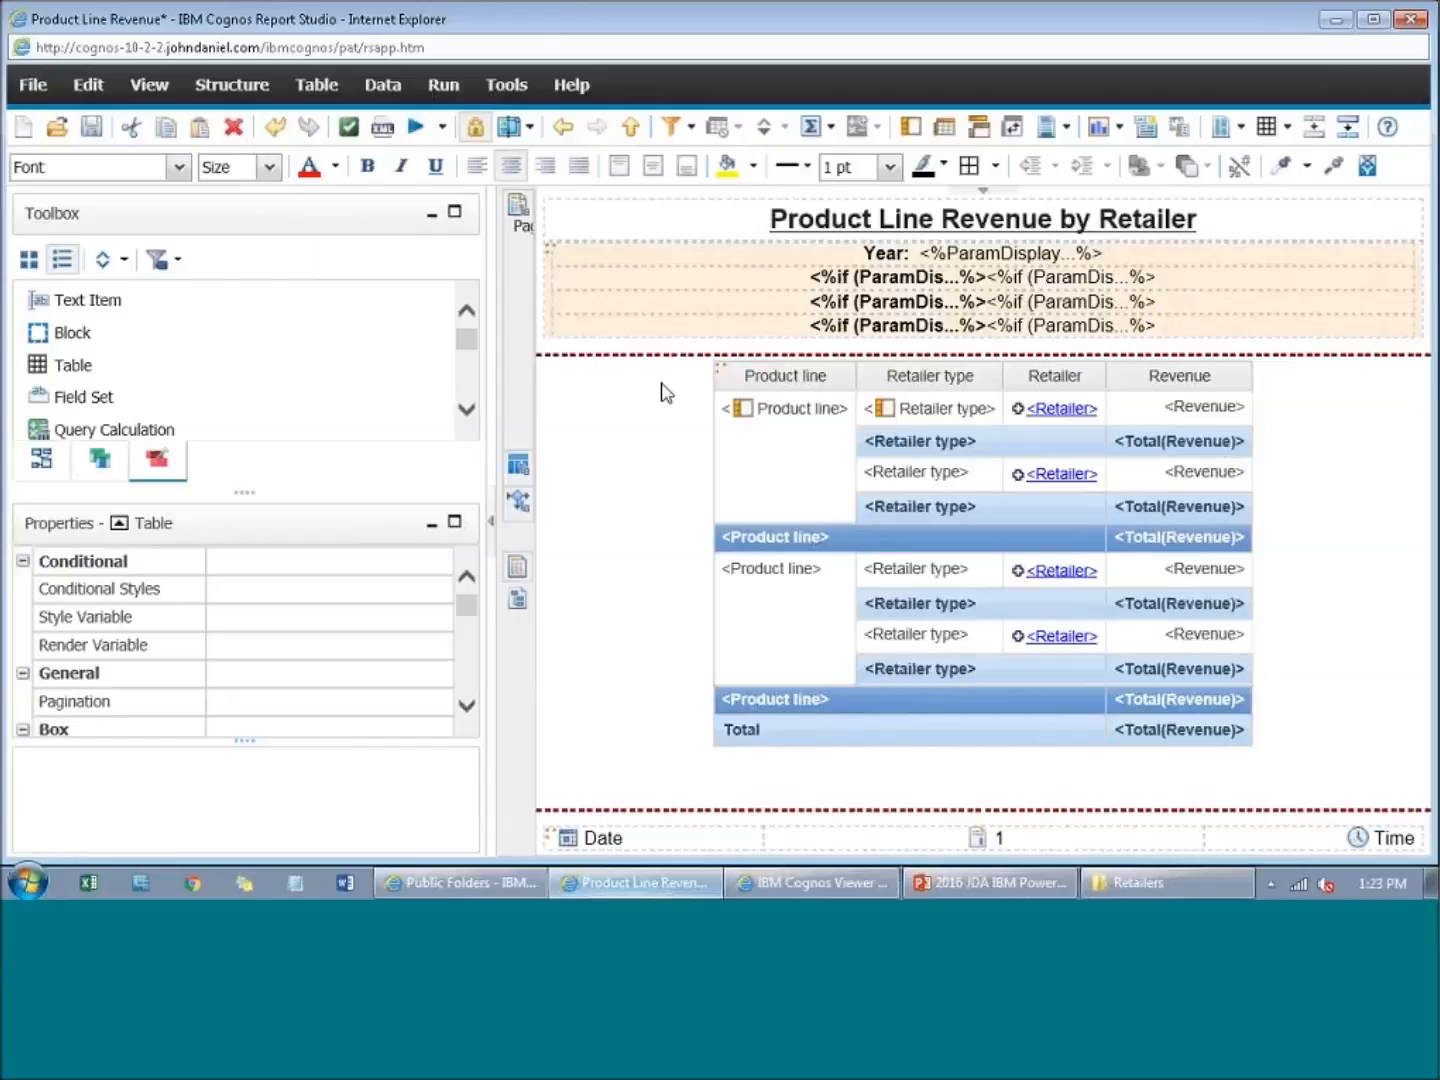
{"action": "mouse_move", "coordinate": [522, 229]}
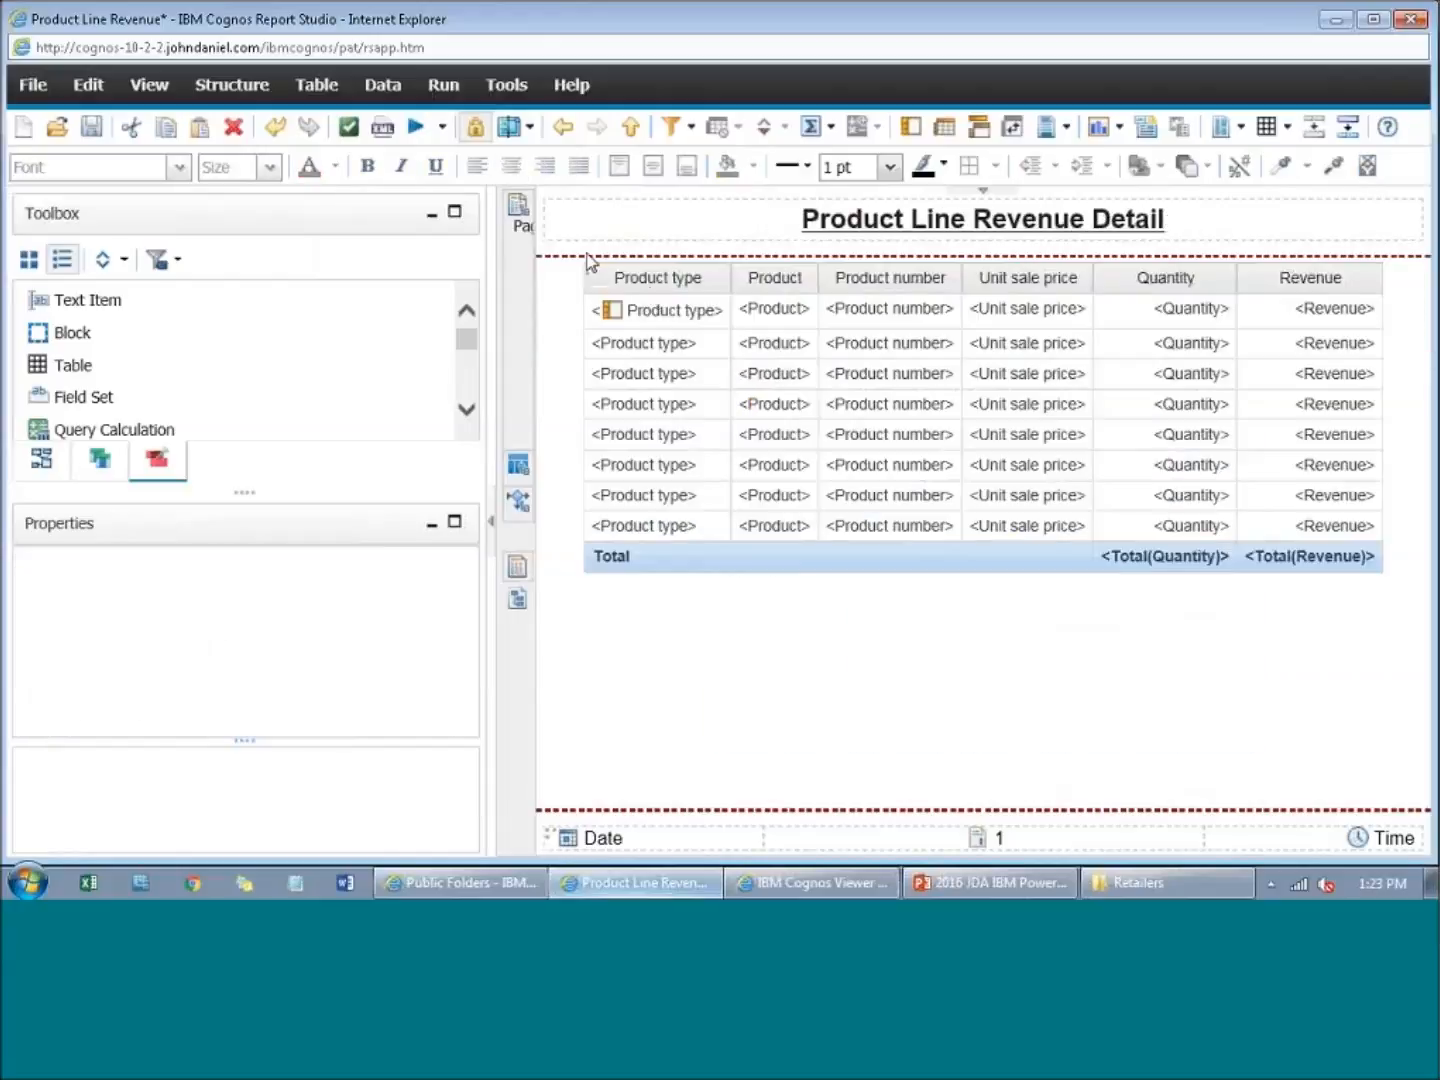
{"action": "left_click", "coordinate": [588, 252]}
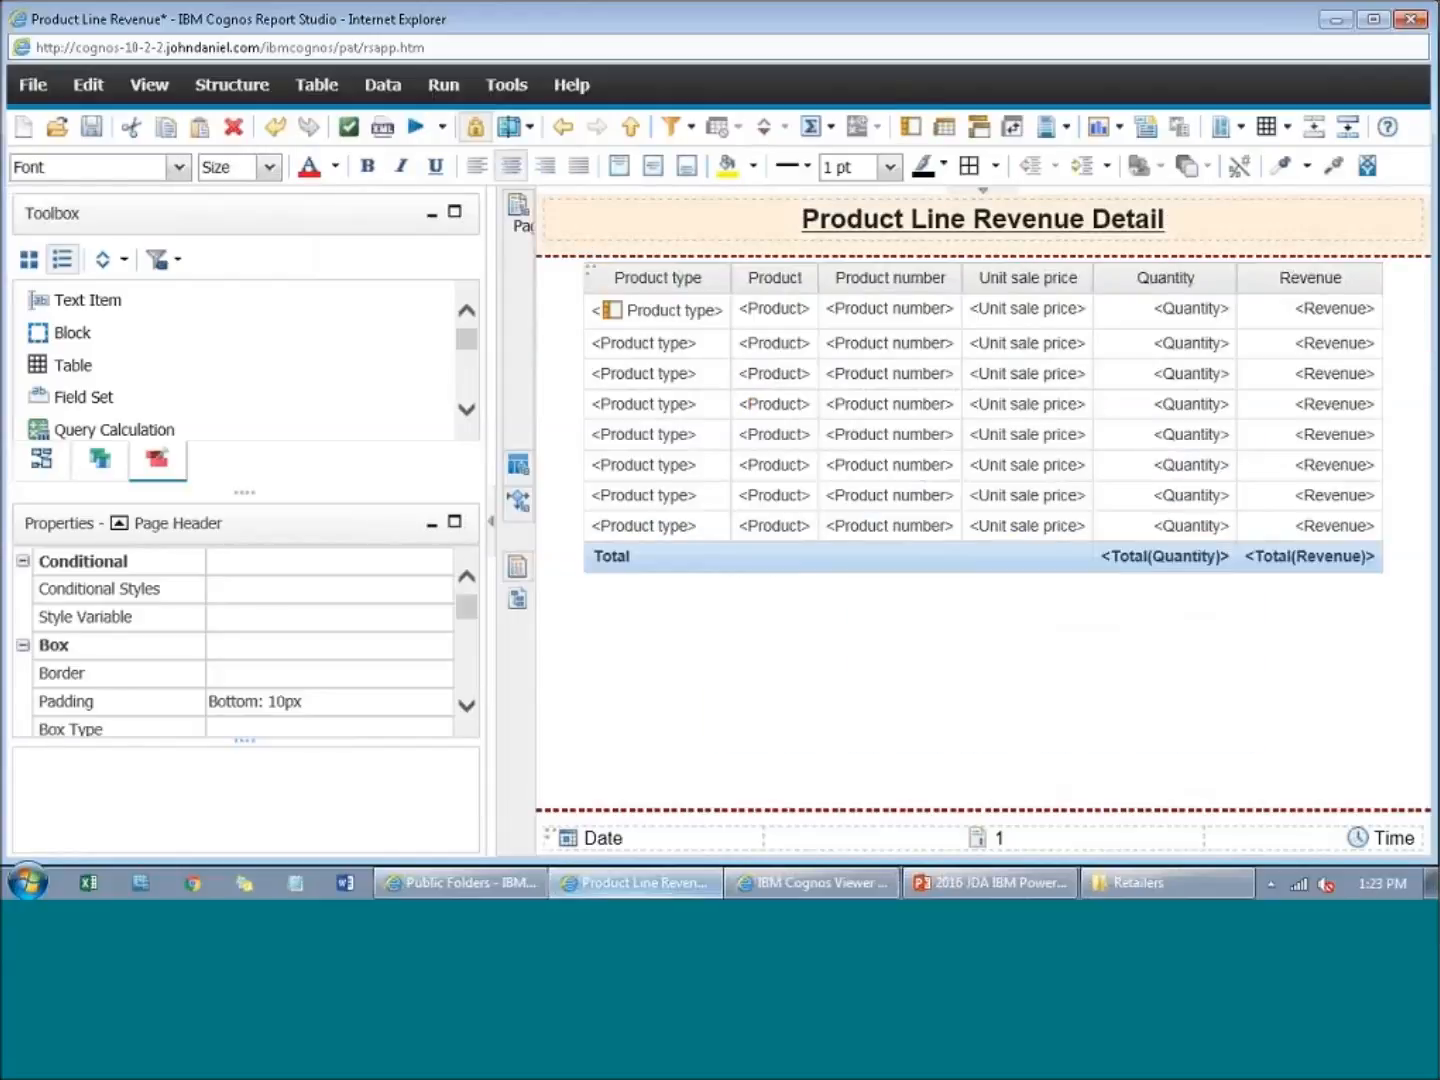
{"action": "scroll", "coordinate": [391, 643], "scroll_direction": "down", "scroll_amount": 3}
{"action": "scroll", "coordinate": [390, 642], "scroll_direction": "down", "scroll_amount": 3}
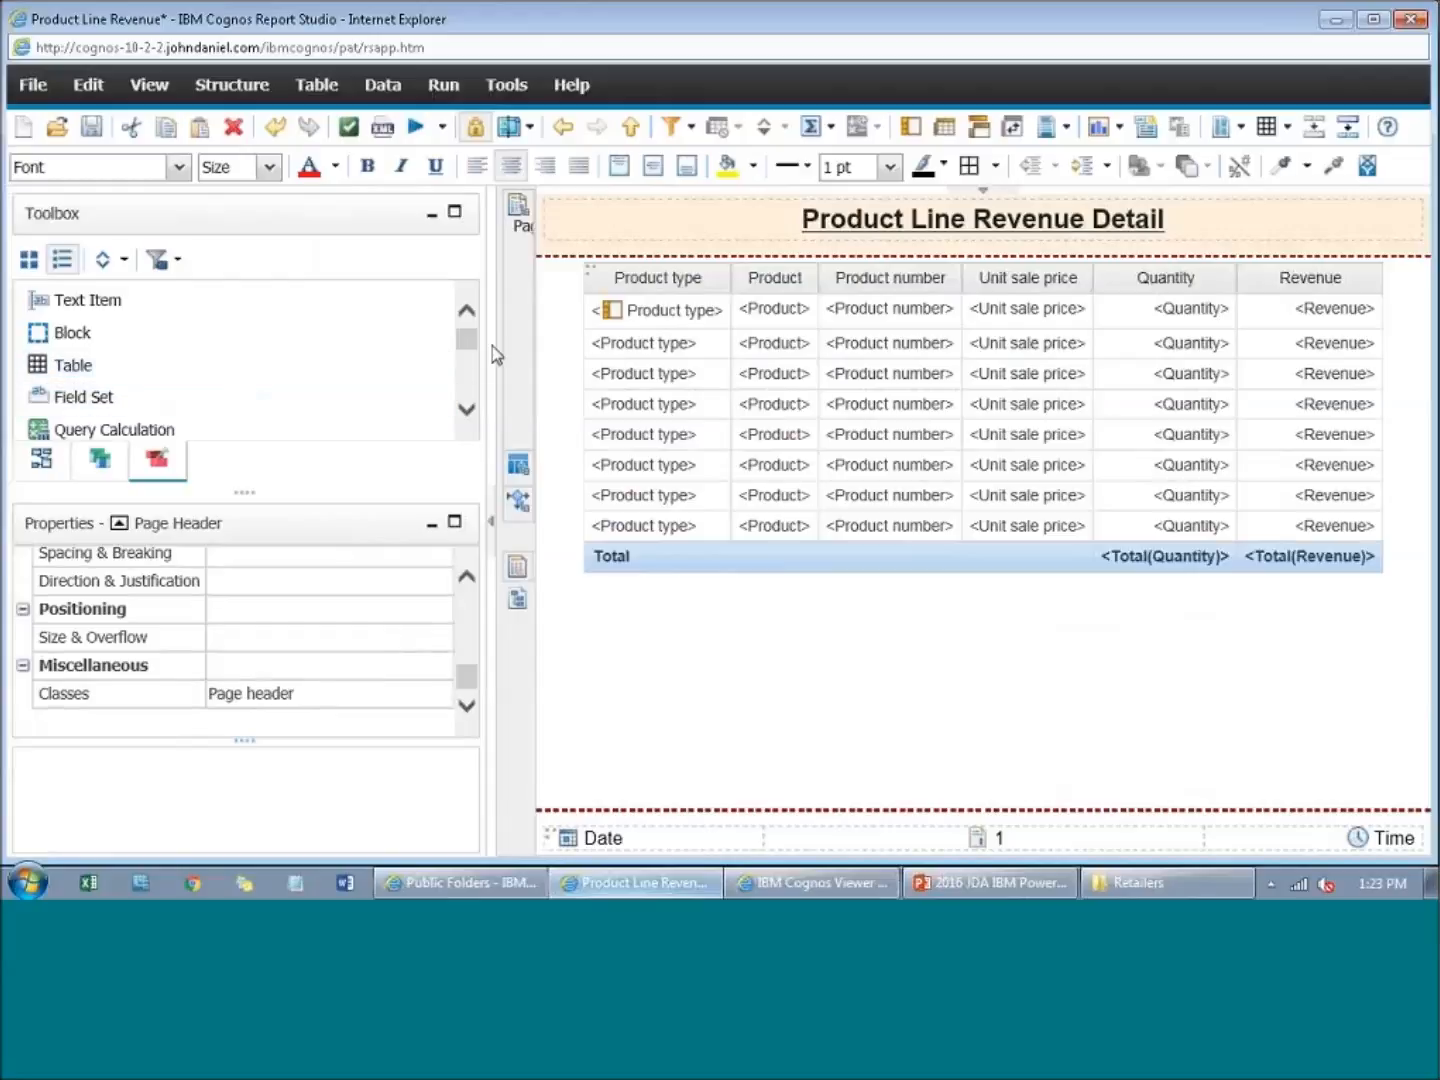
{"action": "left_click_drag", "start_coordinate": [475, 342], "coordinate": [473, 365]}
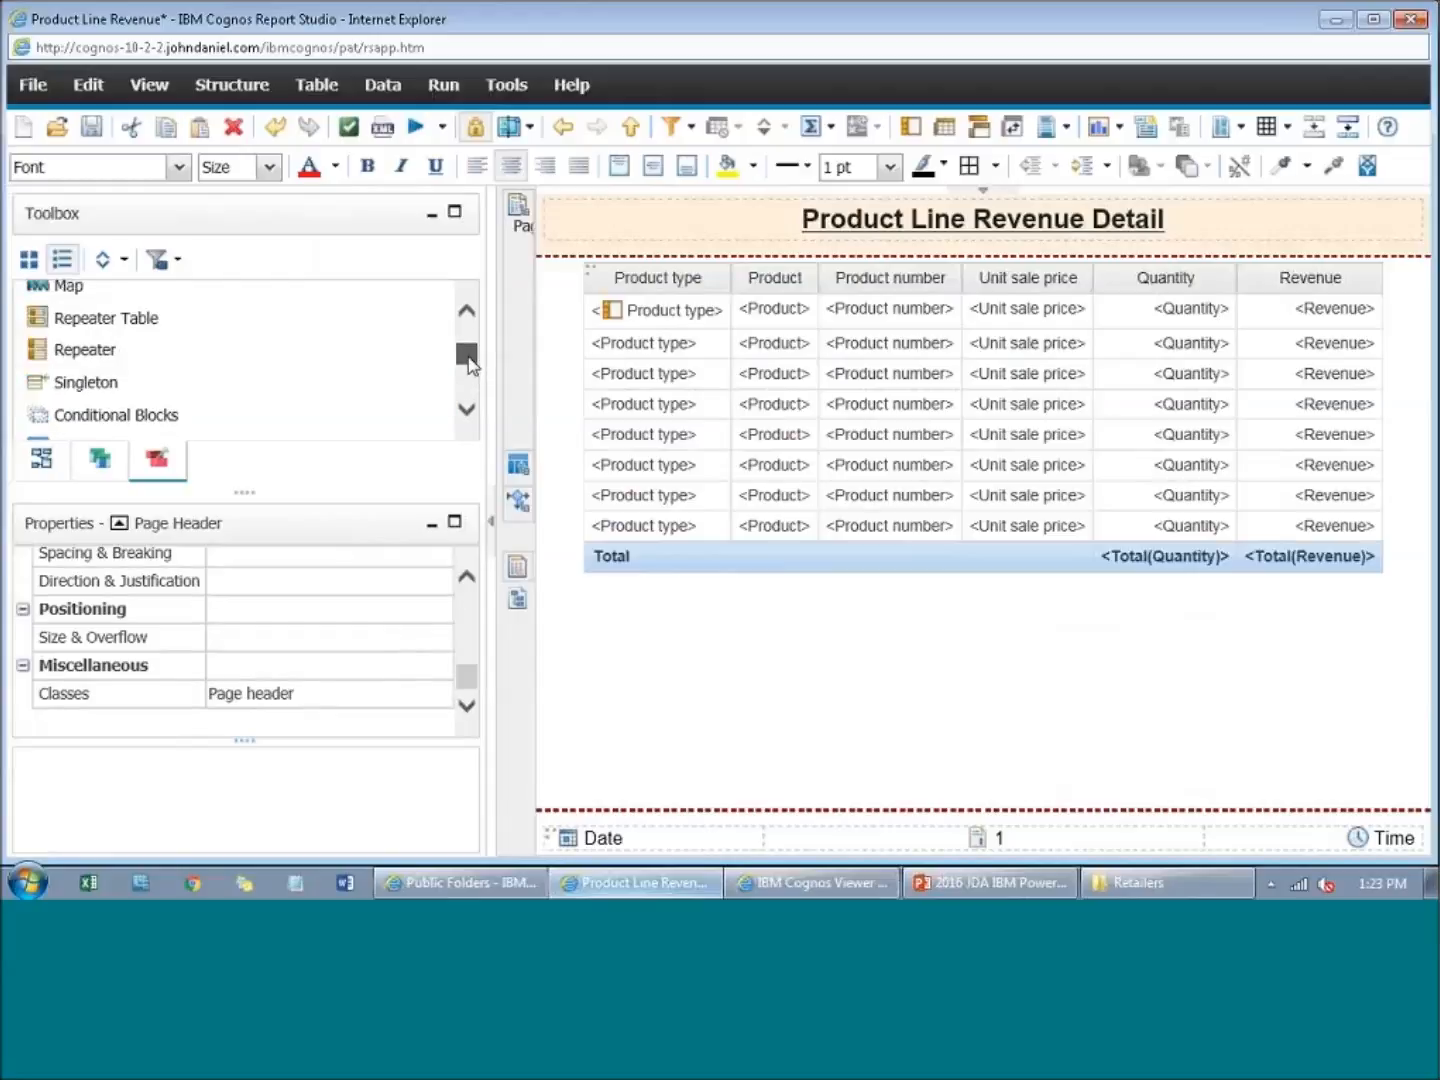
{"action": "scroll", "coordinate": [357, 337], "scroll_direction": "up", "scroll_amount": 6}
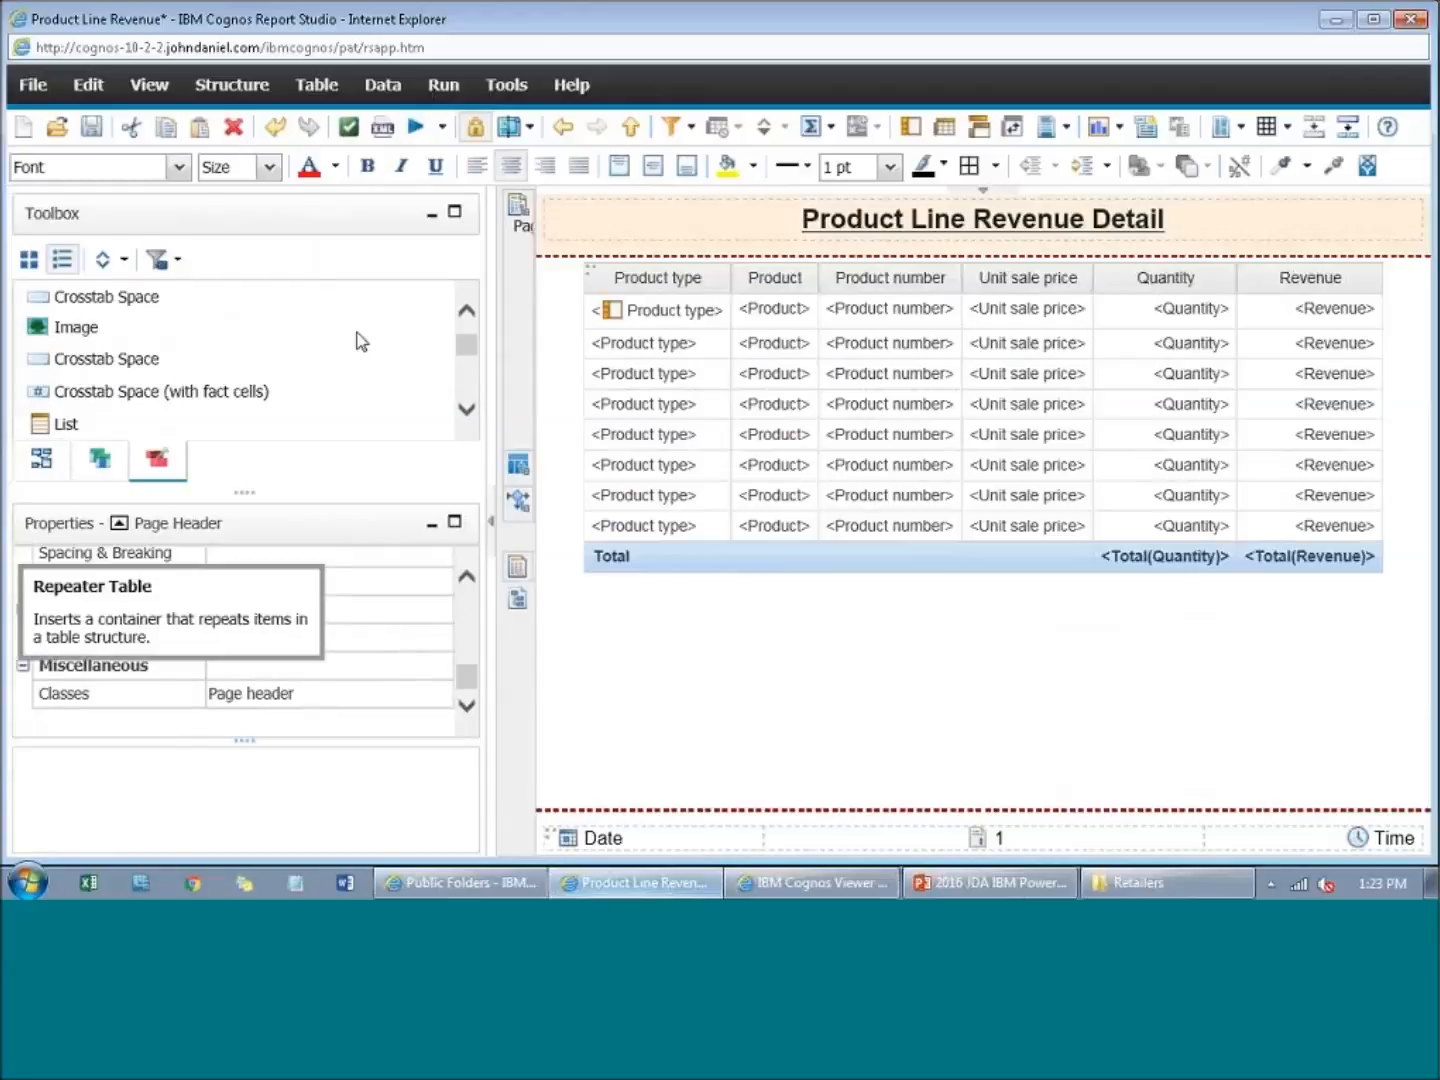
{"action": "scroll", "coordinate": [276, 344], "scroll_direction": "down", "scroll_amount": 5}
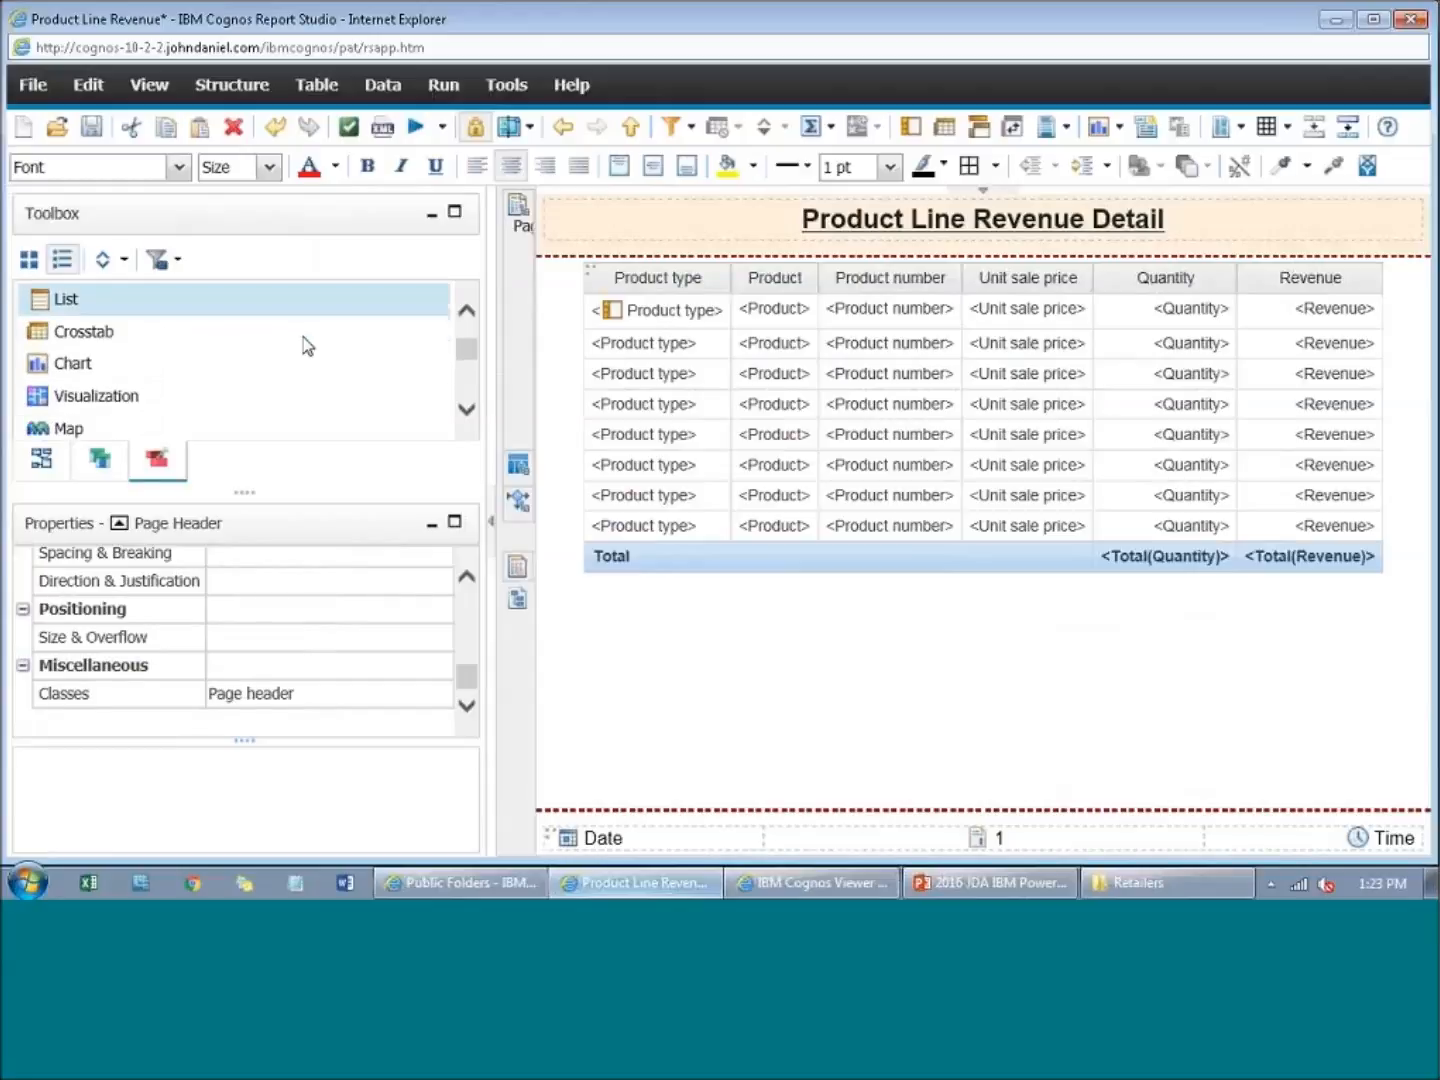
{"action": "scroll", "coordinate": [302, 338], "scroll_direction": "down", "scroll_amount": 8}
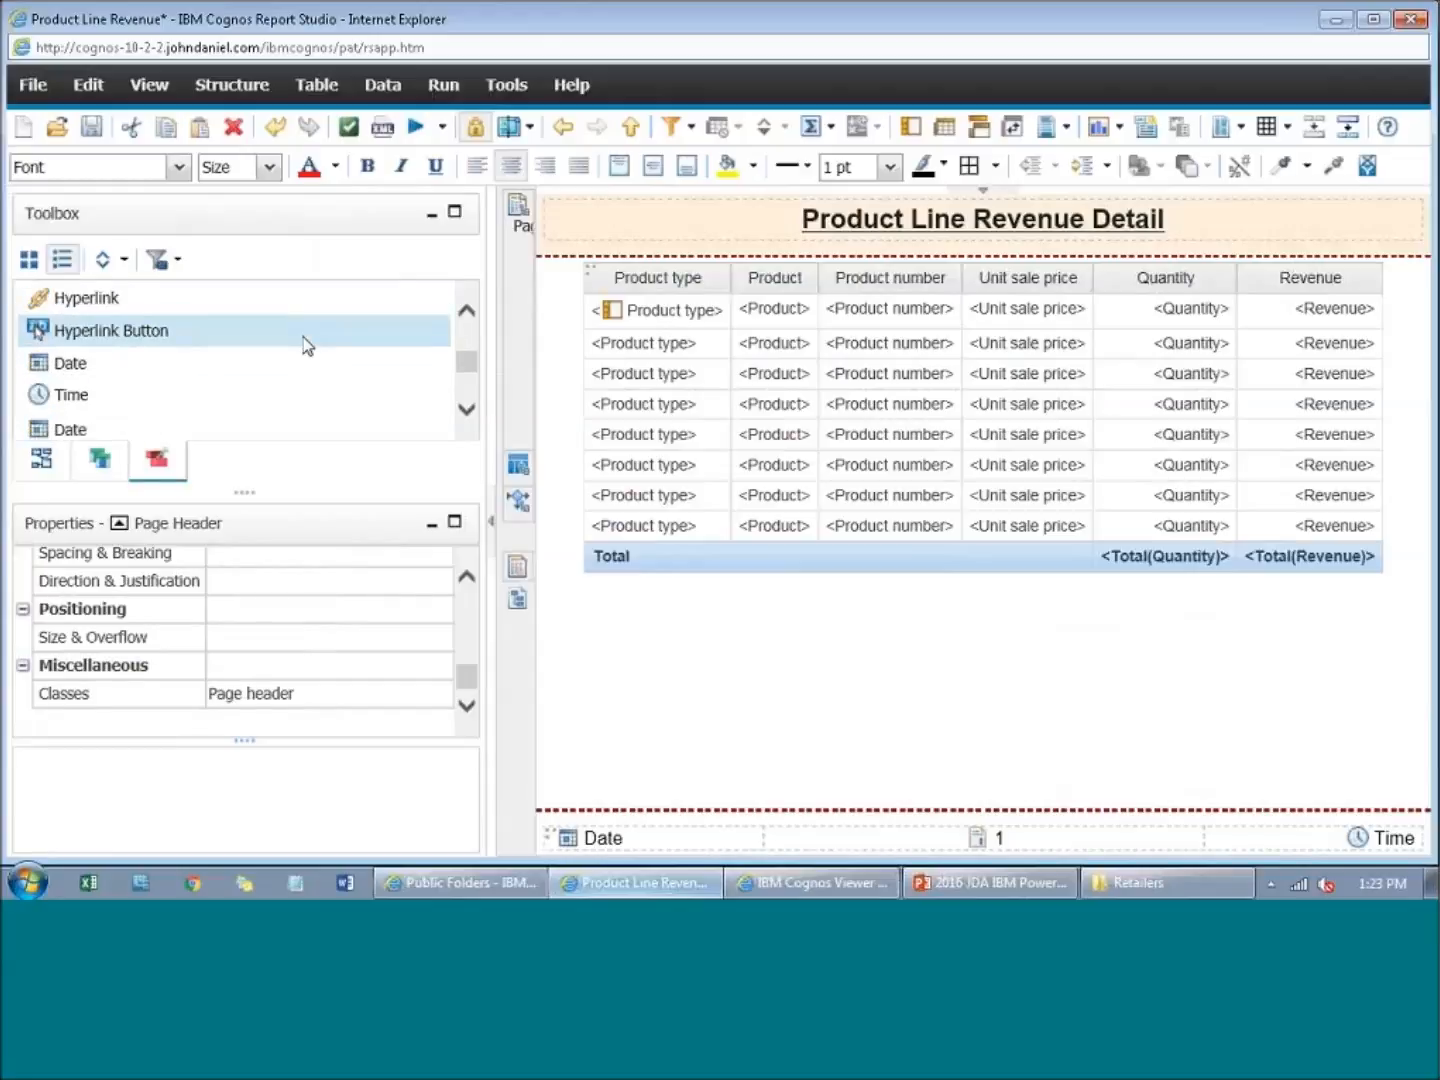
{"action": "scroll", "coordinate": [303, 338], "scroll_direction": "down", "scroll_amount": 2}
{"action": "left_click_drag", "start_coordinate": [303, 345], "coordinate": [621, 246]}
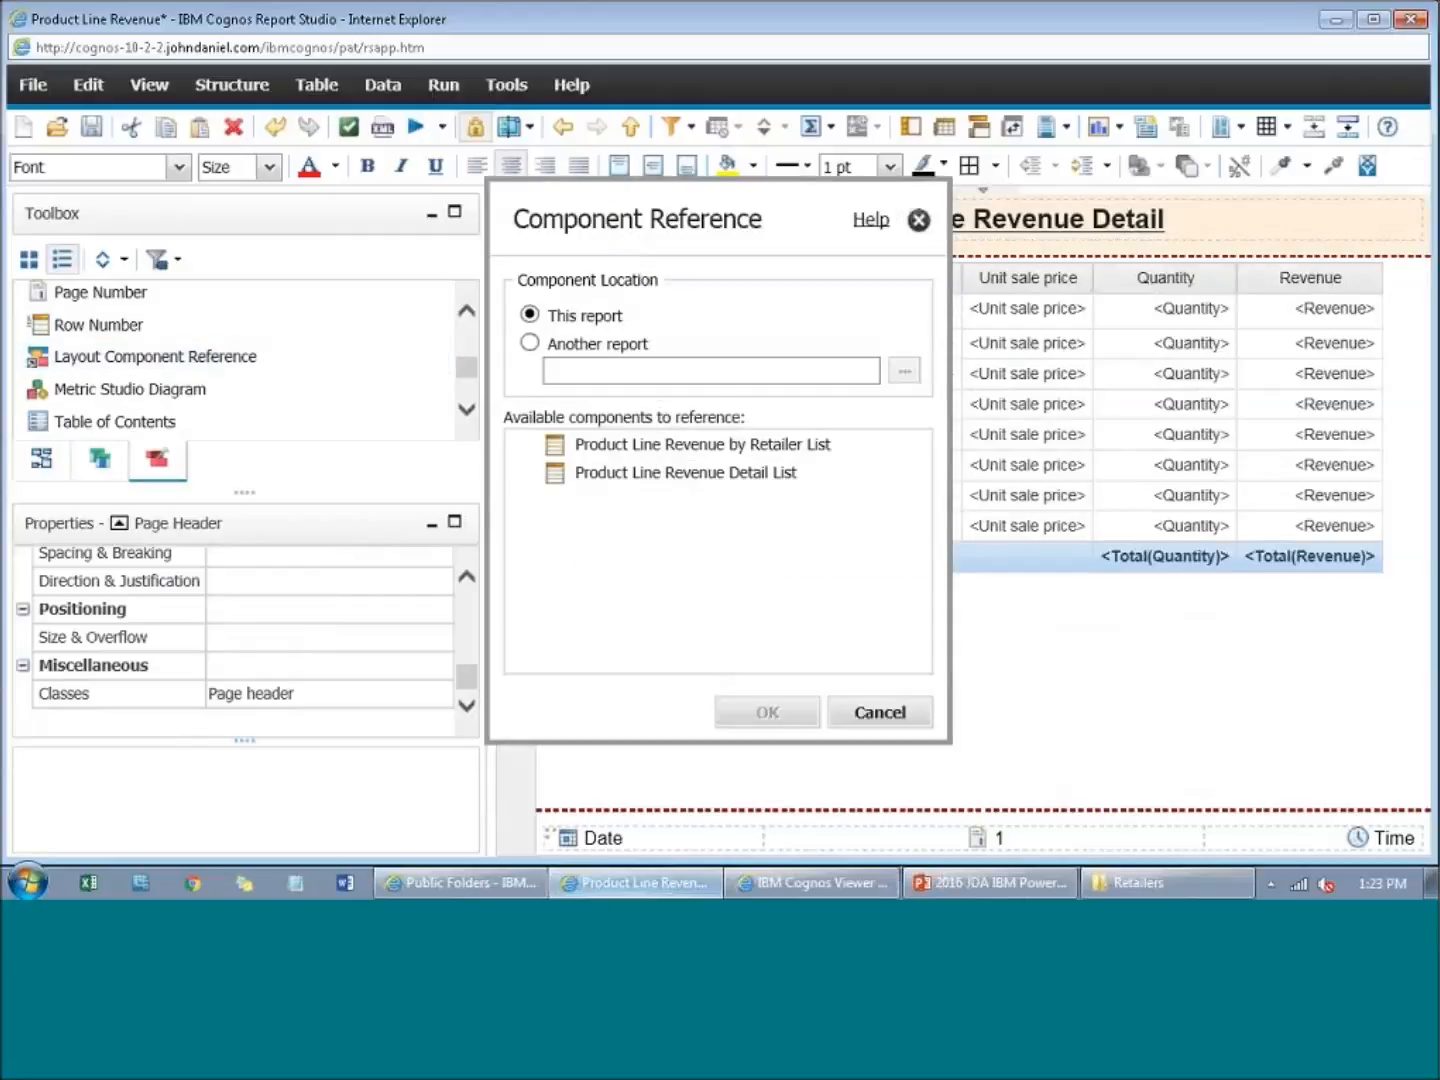
{"action": "left_click", "coordinate": [608, 475]}
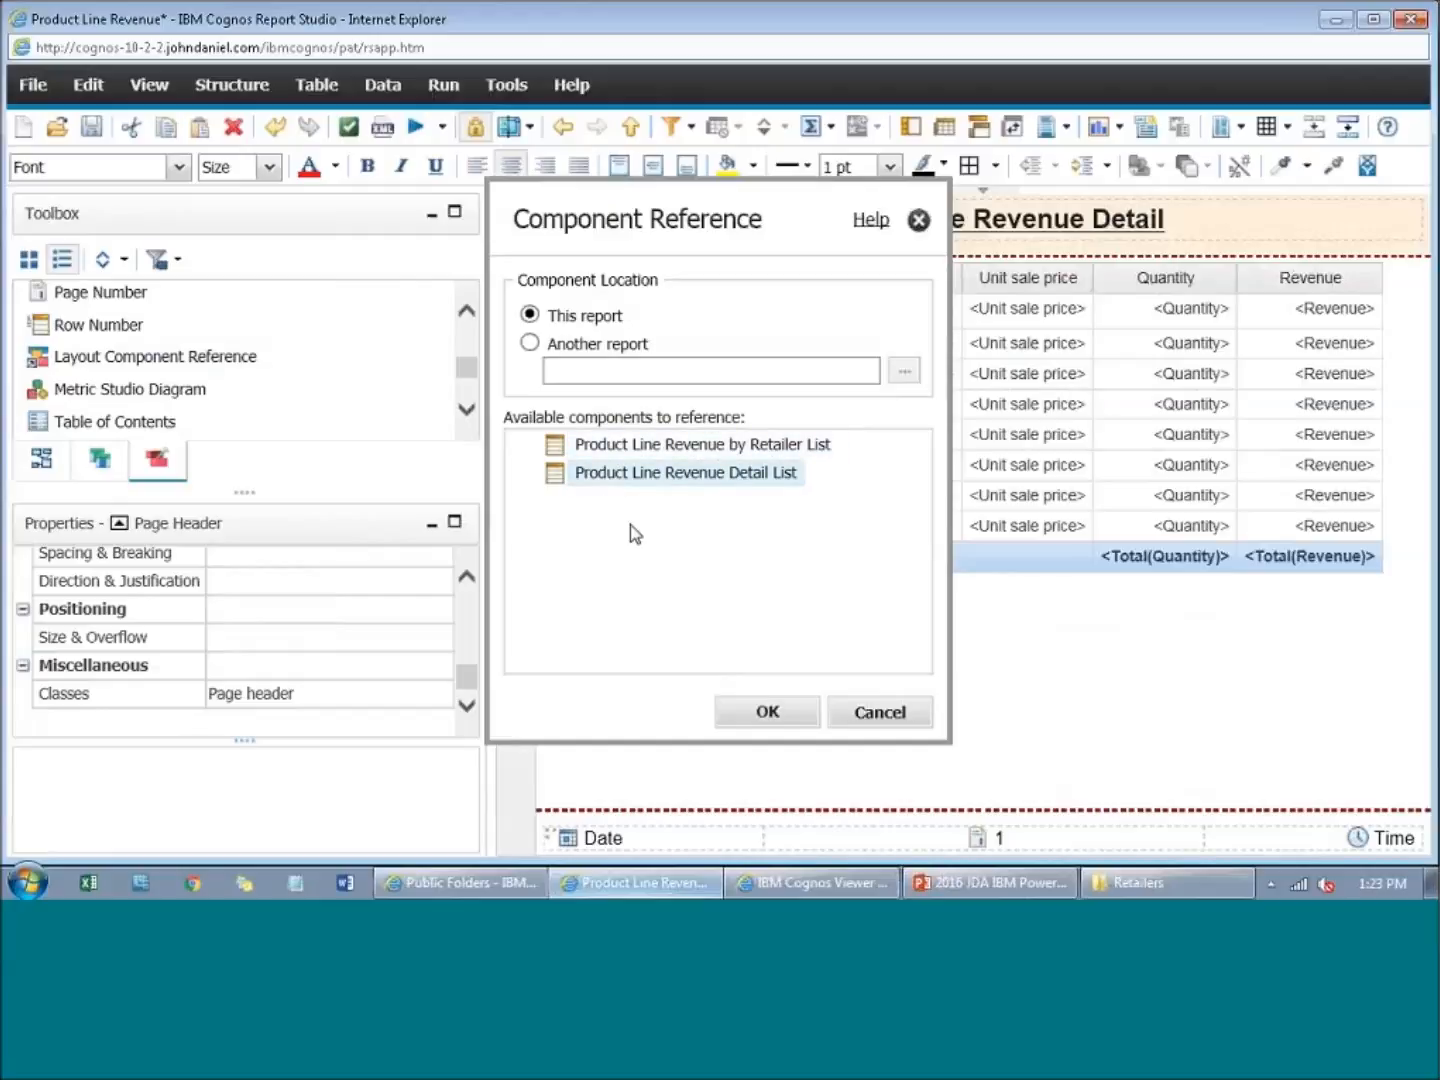
{"action": "left_click", "coordinate": [662, 446]}
{"action": "left_click", "coordinate": [668, 481]}
{"action": "left_click", "coordinate": [880, 712]}
Step: On the Revenue by Retailer page, name the header table containing the year and parameter lines "Report Subtitles"
{"action": "left_click", "coordinate": [517, 212]}
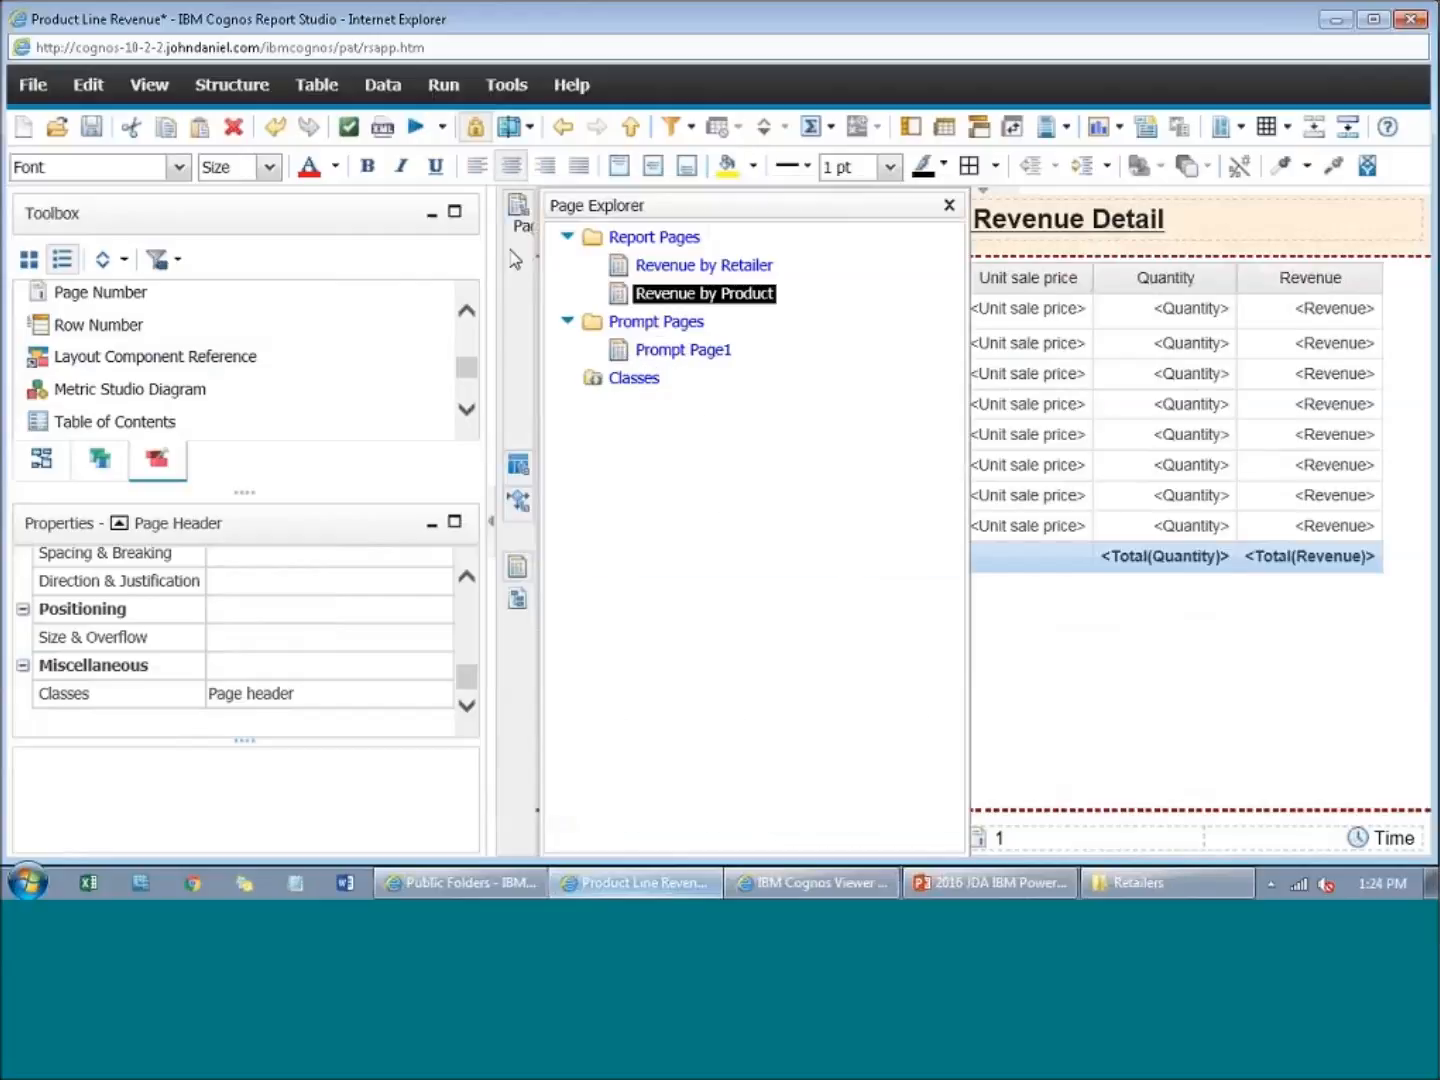
{"action": "left_click", "coordinate": [700, 266]}
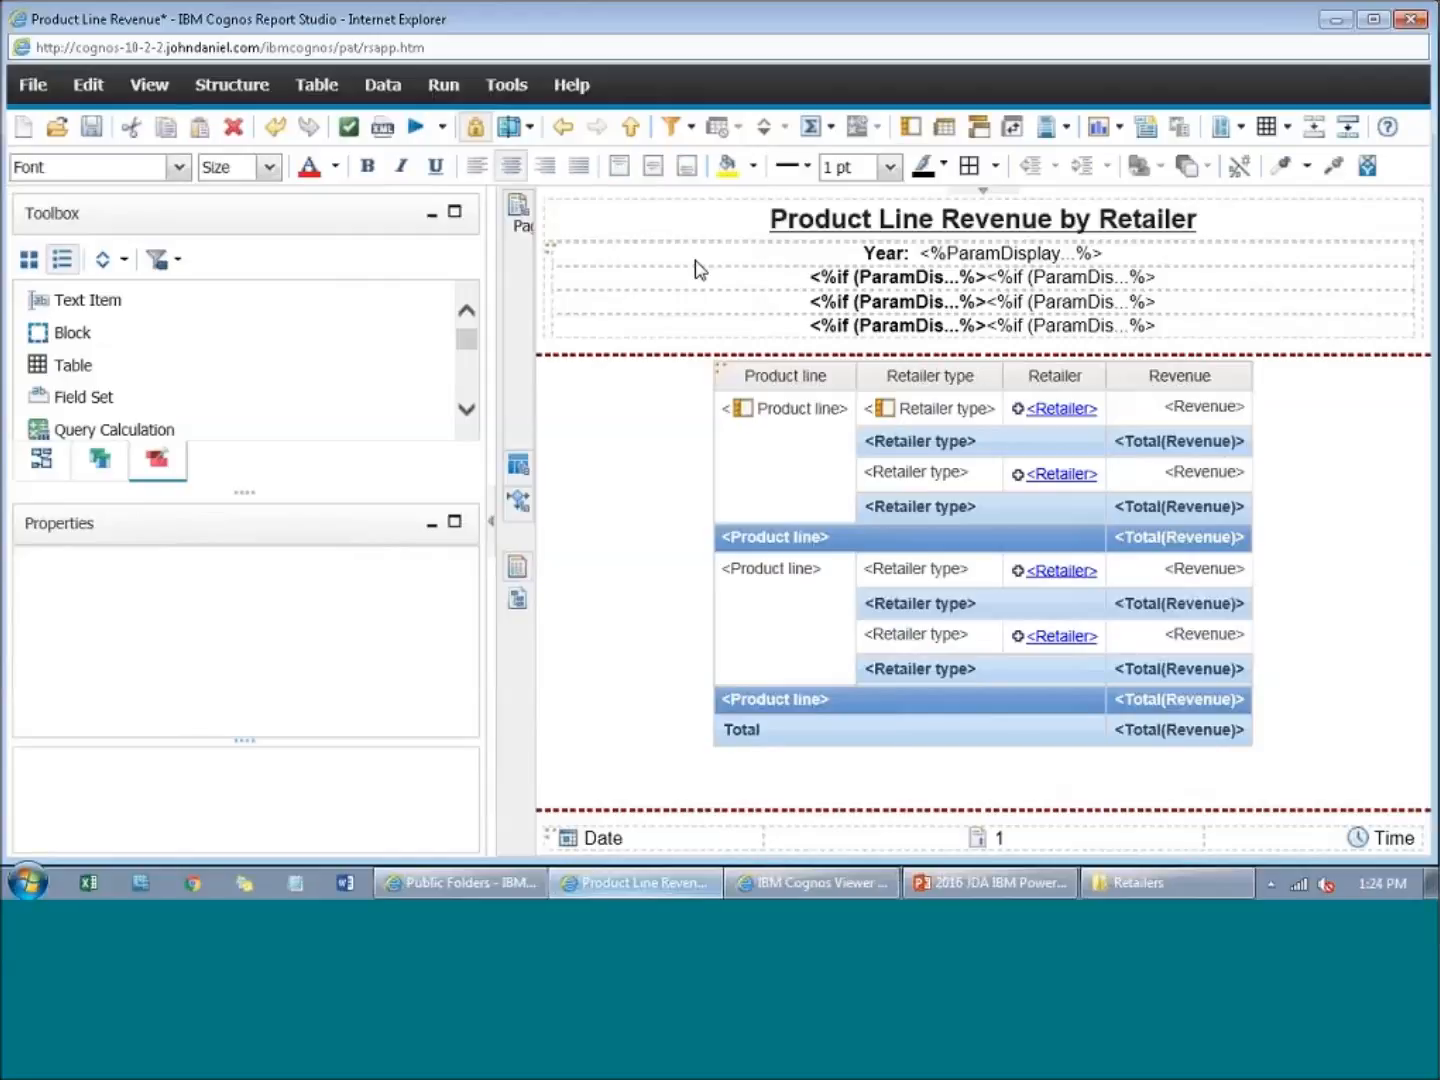
{"action": "left_click", "coordinate": [697, 267]}
{"action": "scroll", "coordinate": [373, 647], "scroll_direction": "down", "scroll_amount": 1}
{"action": "scroll", "coordinate": [372, 647], "scroll_direction": "down", "scroll_amount": 10}
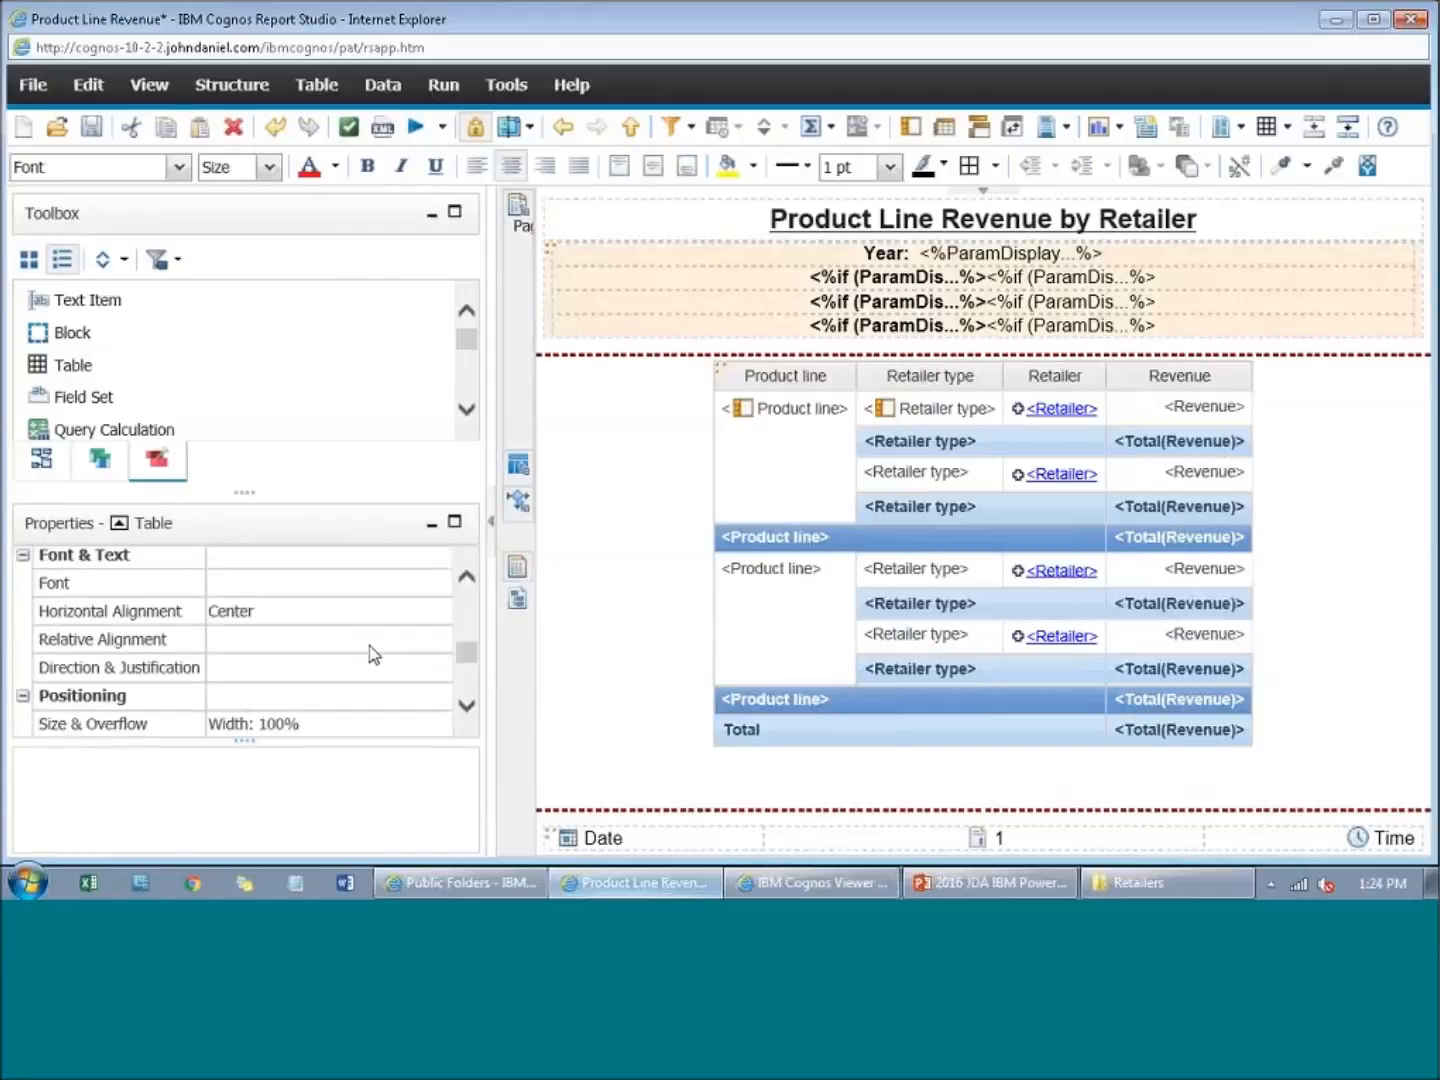
{"action": "left_click", "coordinate": [370, 640]}
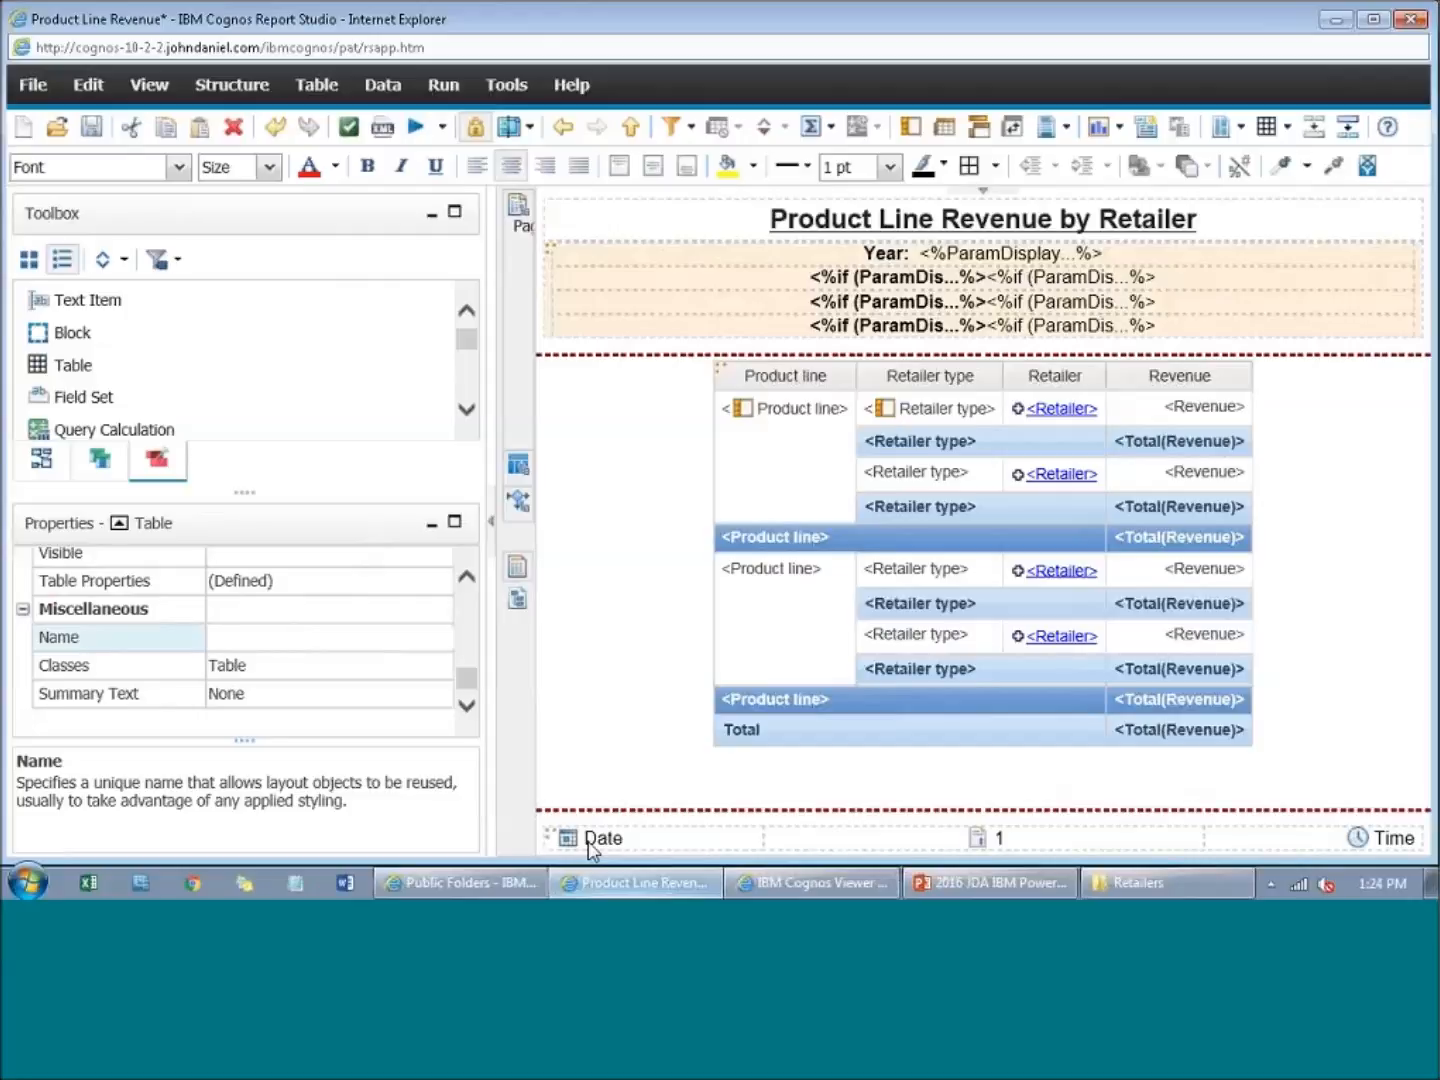
{"action": "type", "text": "Report Subtitles"}
{"action": "key", "text": "Return"}
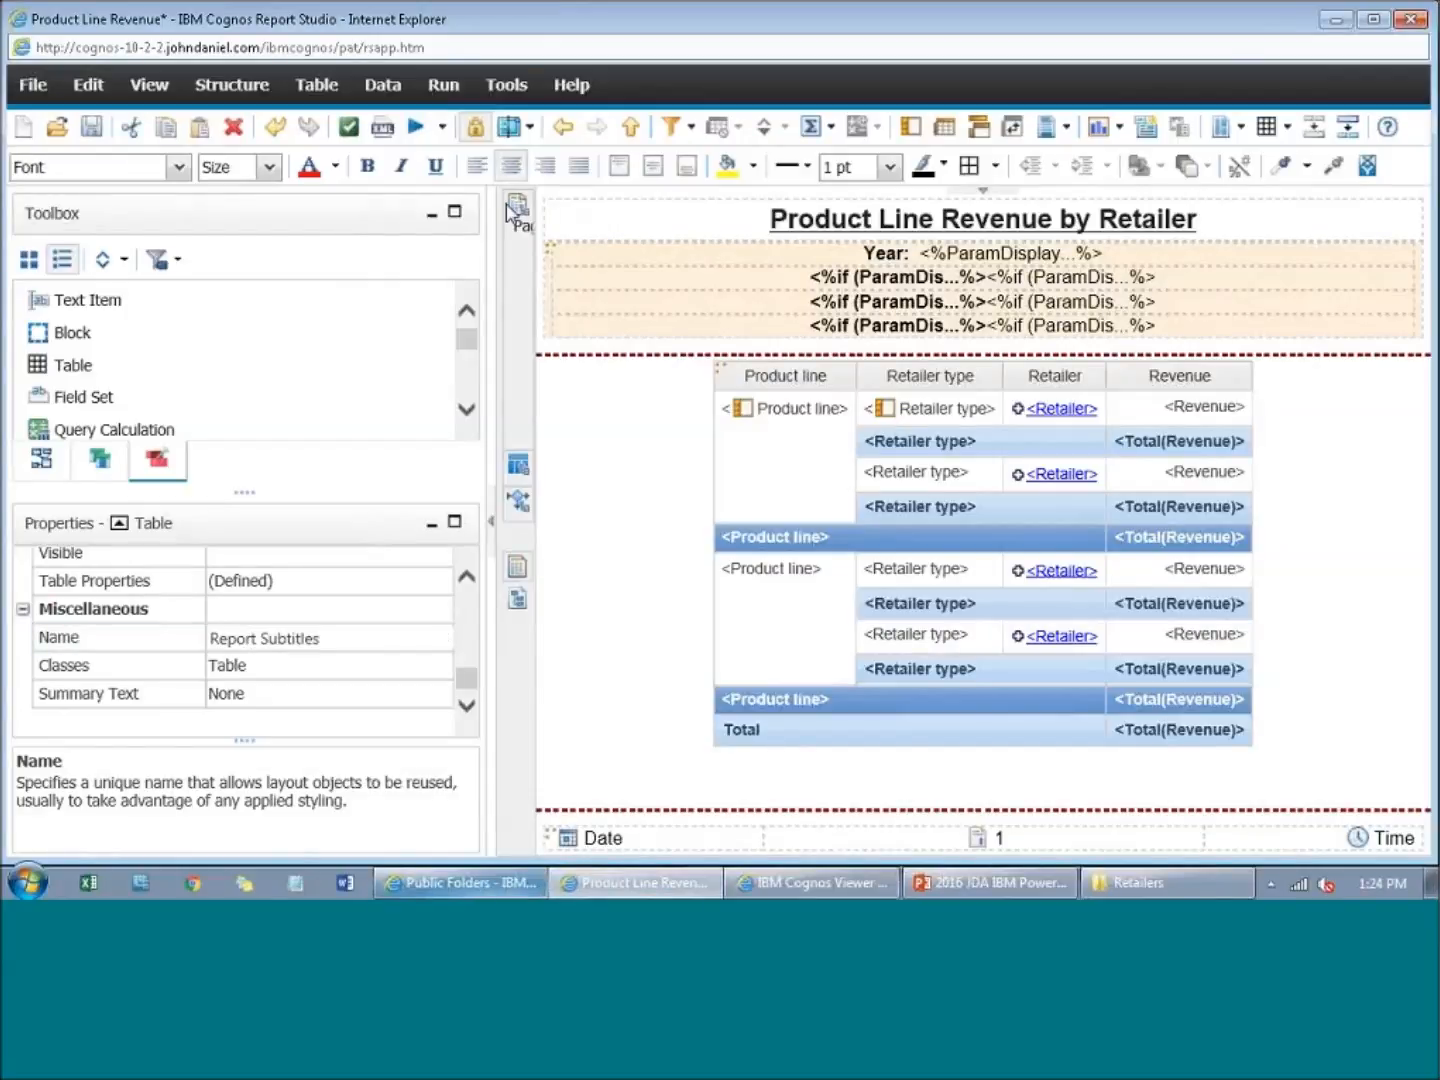
Step: Insert a Layout Component Reference to Report Subtitles in the Revenue by Product page header, below the title
{"action": "mouse_move", "coordinate": [517, 211]}
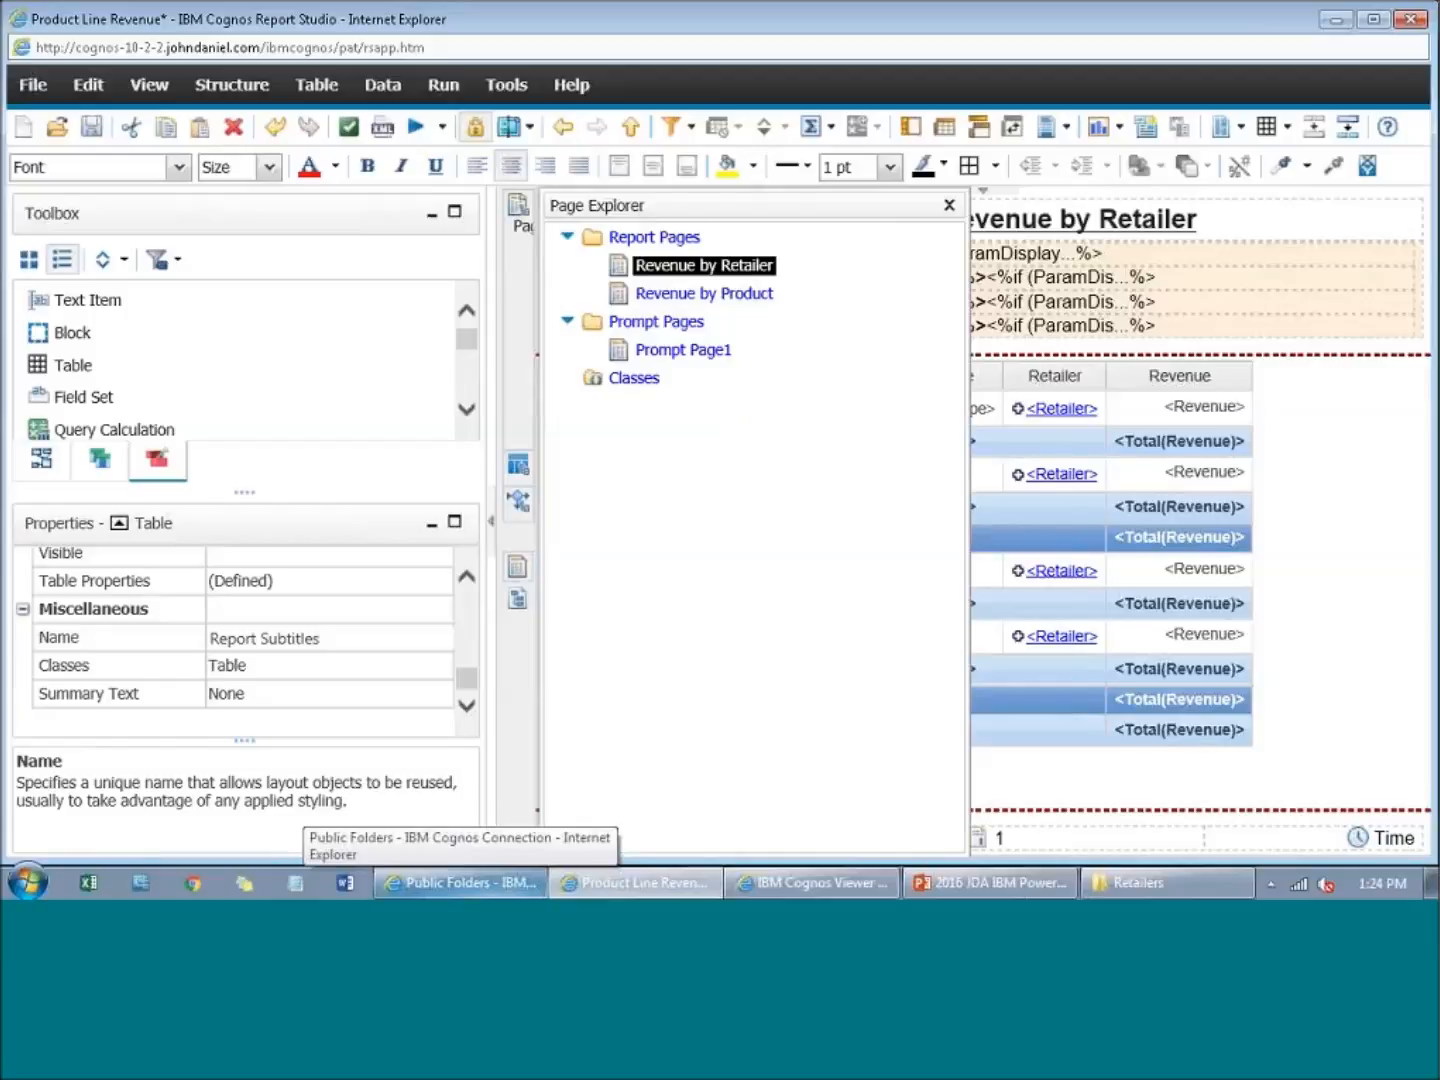
{"action": "left_click", "coordinate": [692, 295]}
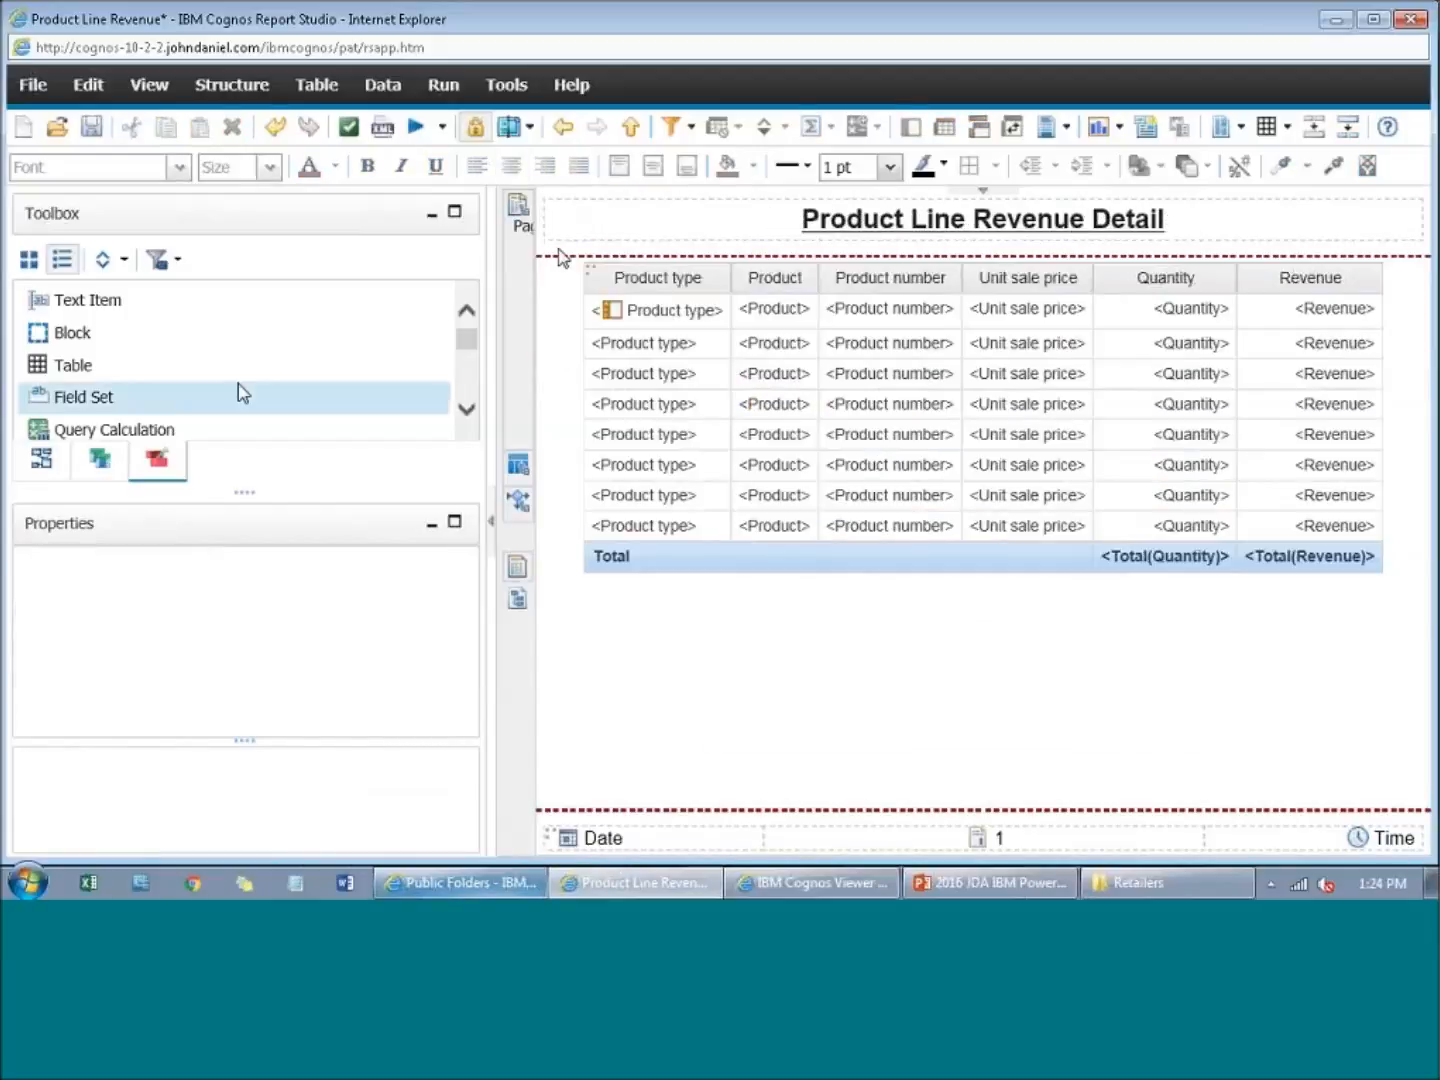
{"action": "scroll", "coordinate": [178, 376], "scroll_direction": "down", "scroll_amount": 1}
{"action": "scroll", "coordinate": [178, 375], "scroll_direction": "down", "scroll_amount": 2}
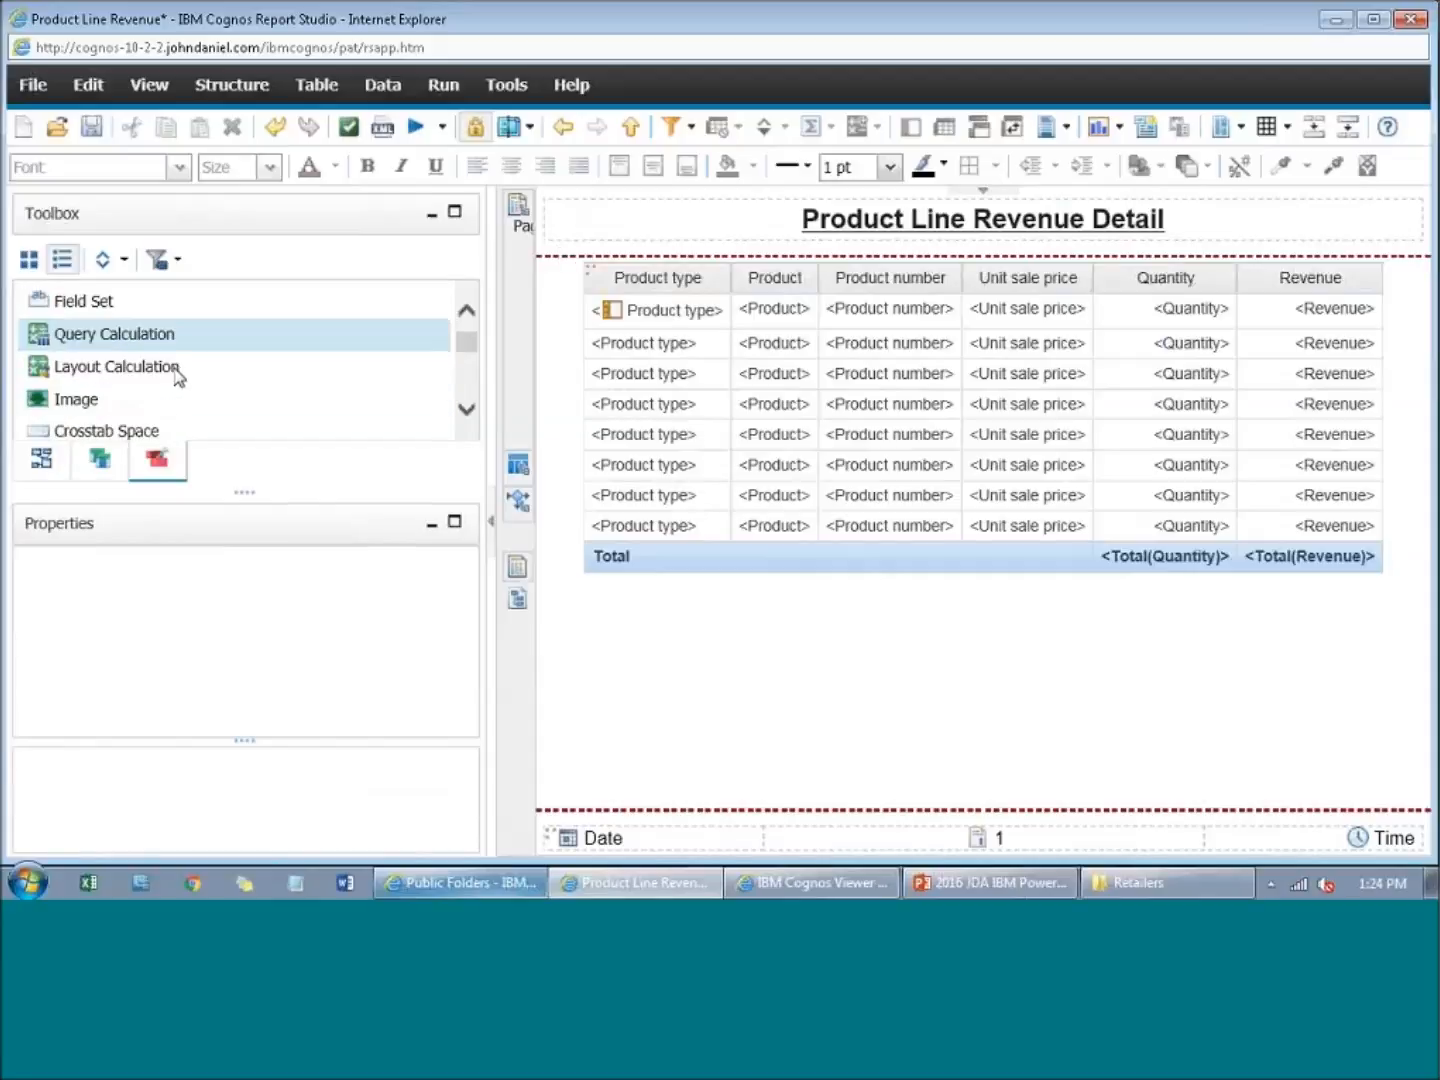
{"action": "scroll", "coordinate": [178, 376], "scroll_direction": "down", "scroll_amount": 20}
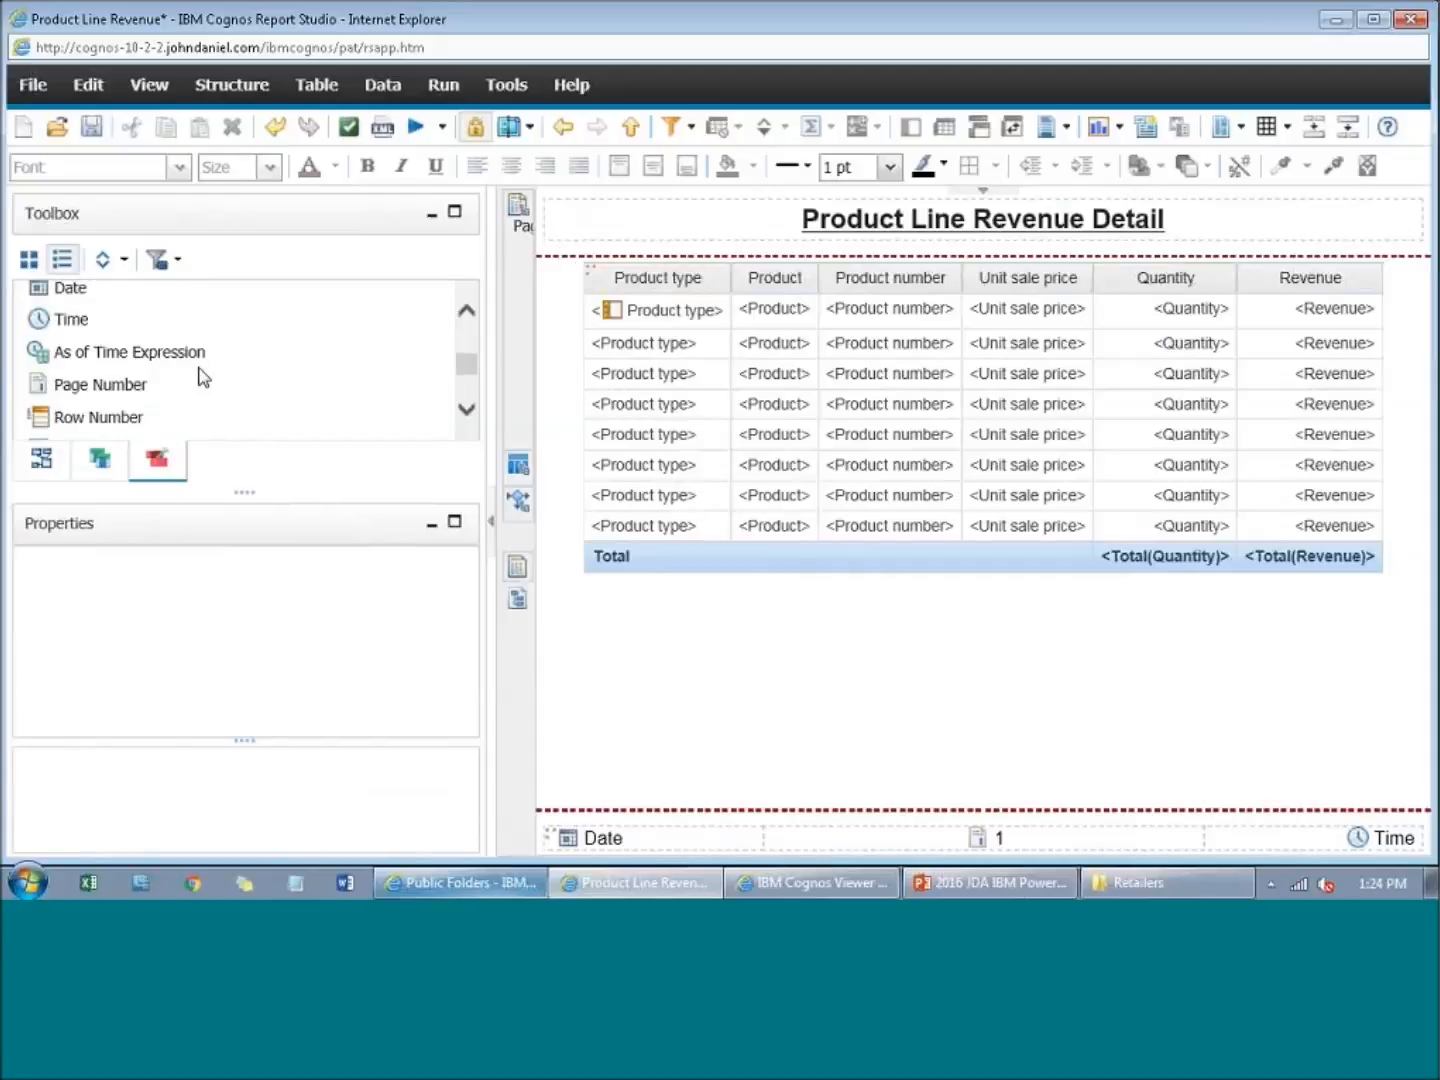
{"action": "left_click_drag", "start_coordinate": [200, 376], "coordinate": [1404, 258]}
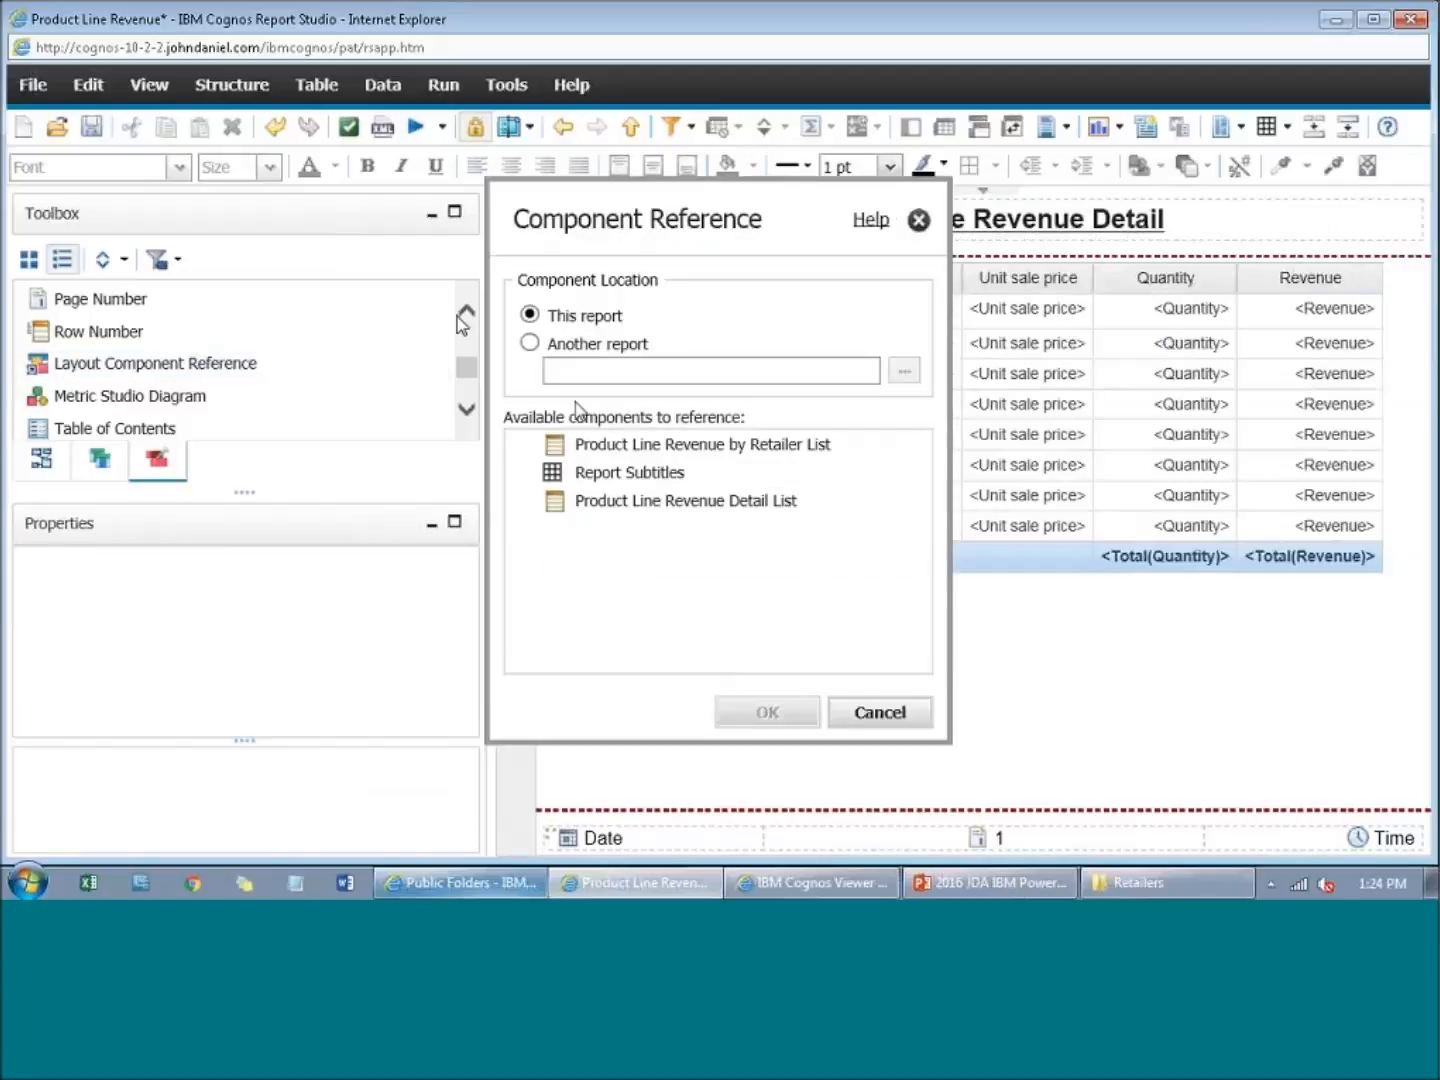
{"action": "left_click", "coordinate": [588, 448]}
{"action": "left_click", "coordinate": [654, 503]}
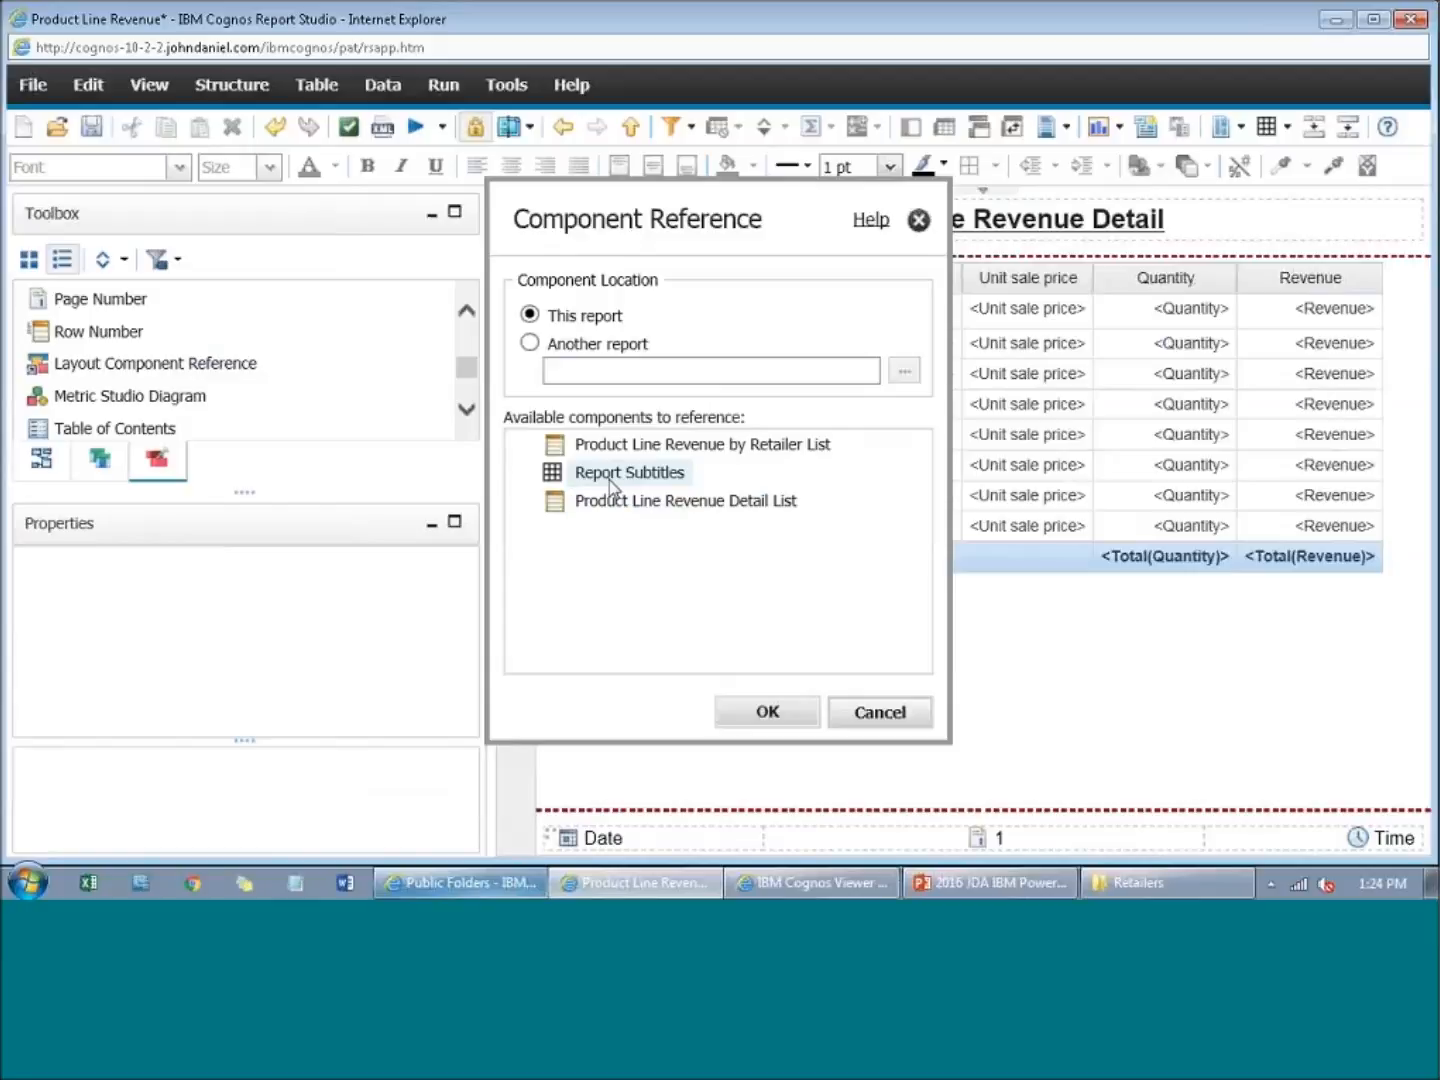
{"action": "left_click", "coordinate": [768, 712]}
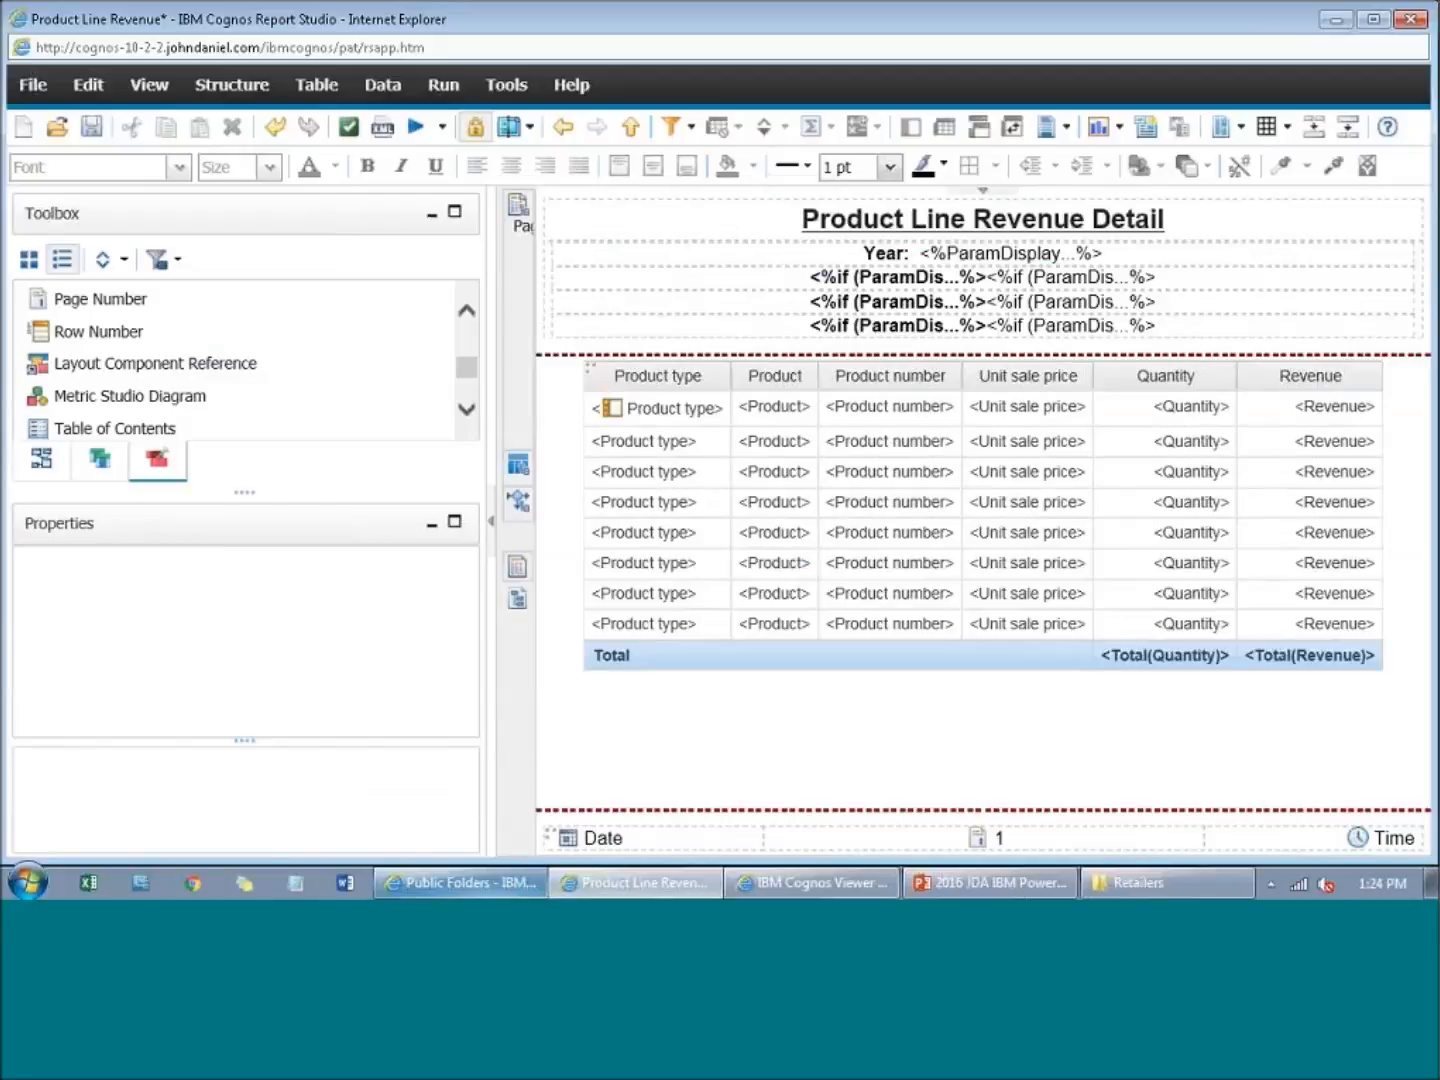
Step: Inspect the Component Reference property of the subtitle block on the Revenue by Product page without changing it
{"action": "left_click", "coordinate": [678, 285]}
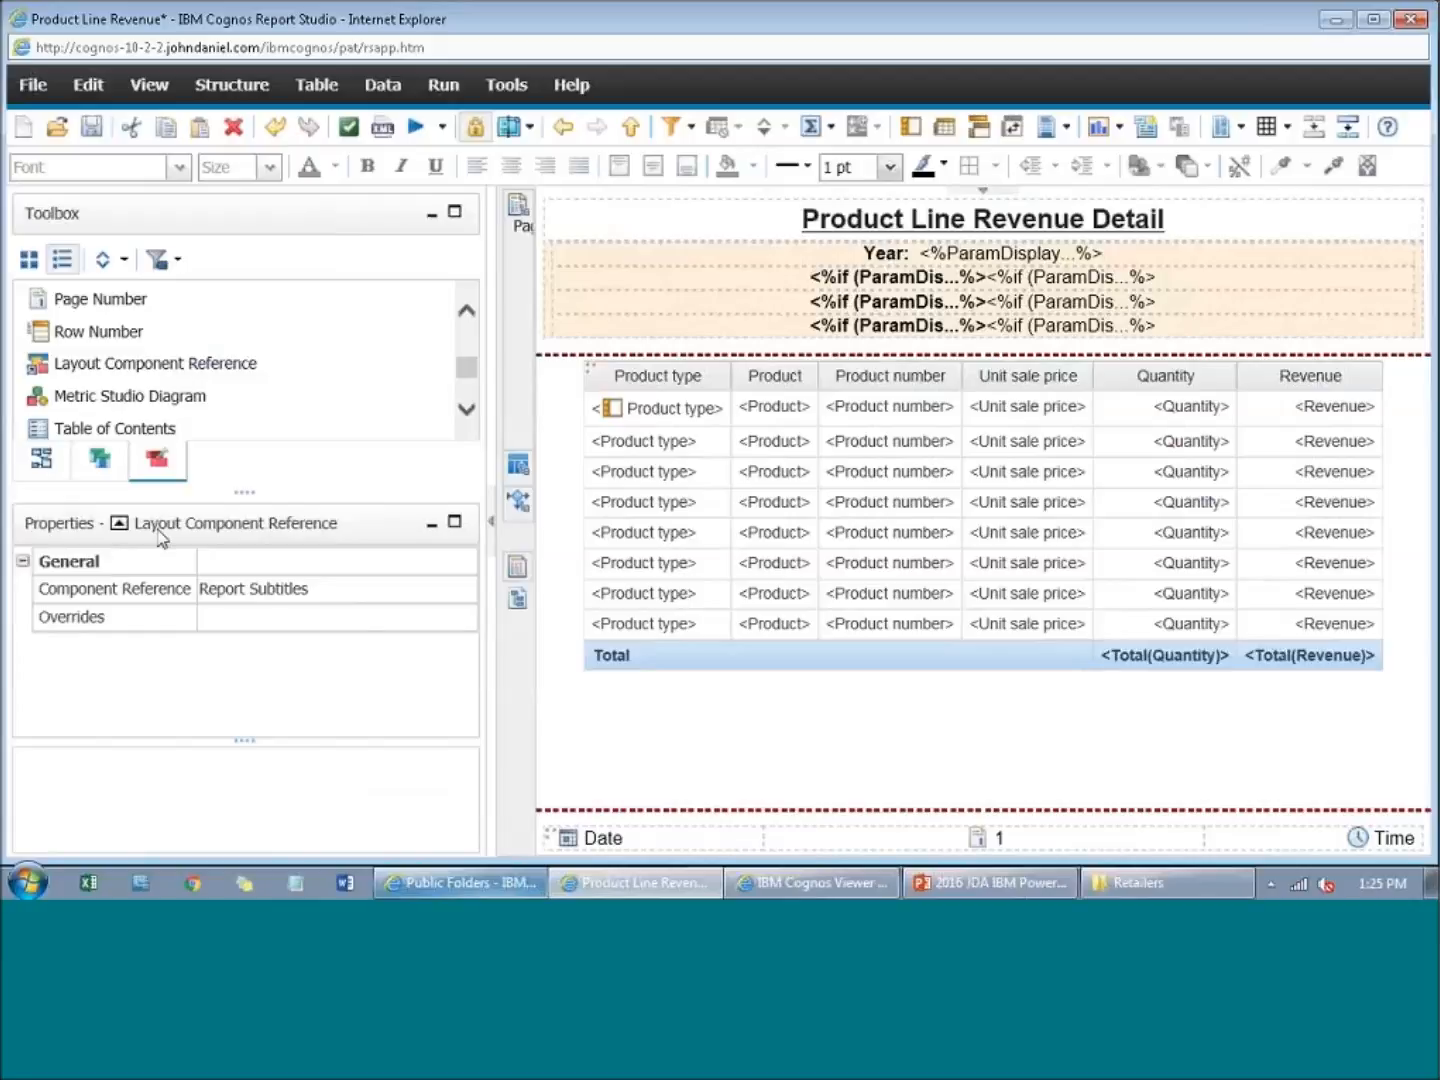
{"action": "left_click", "coordinate": [136, 589]}
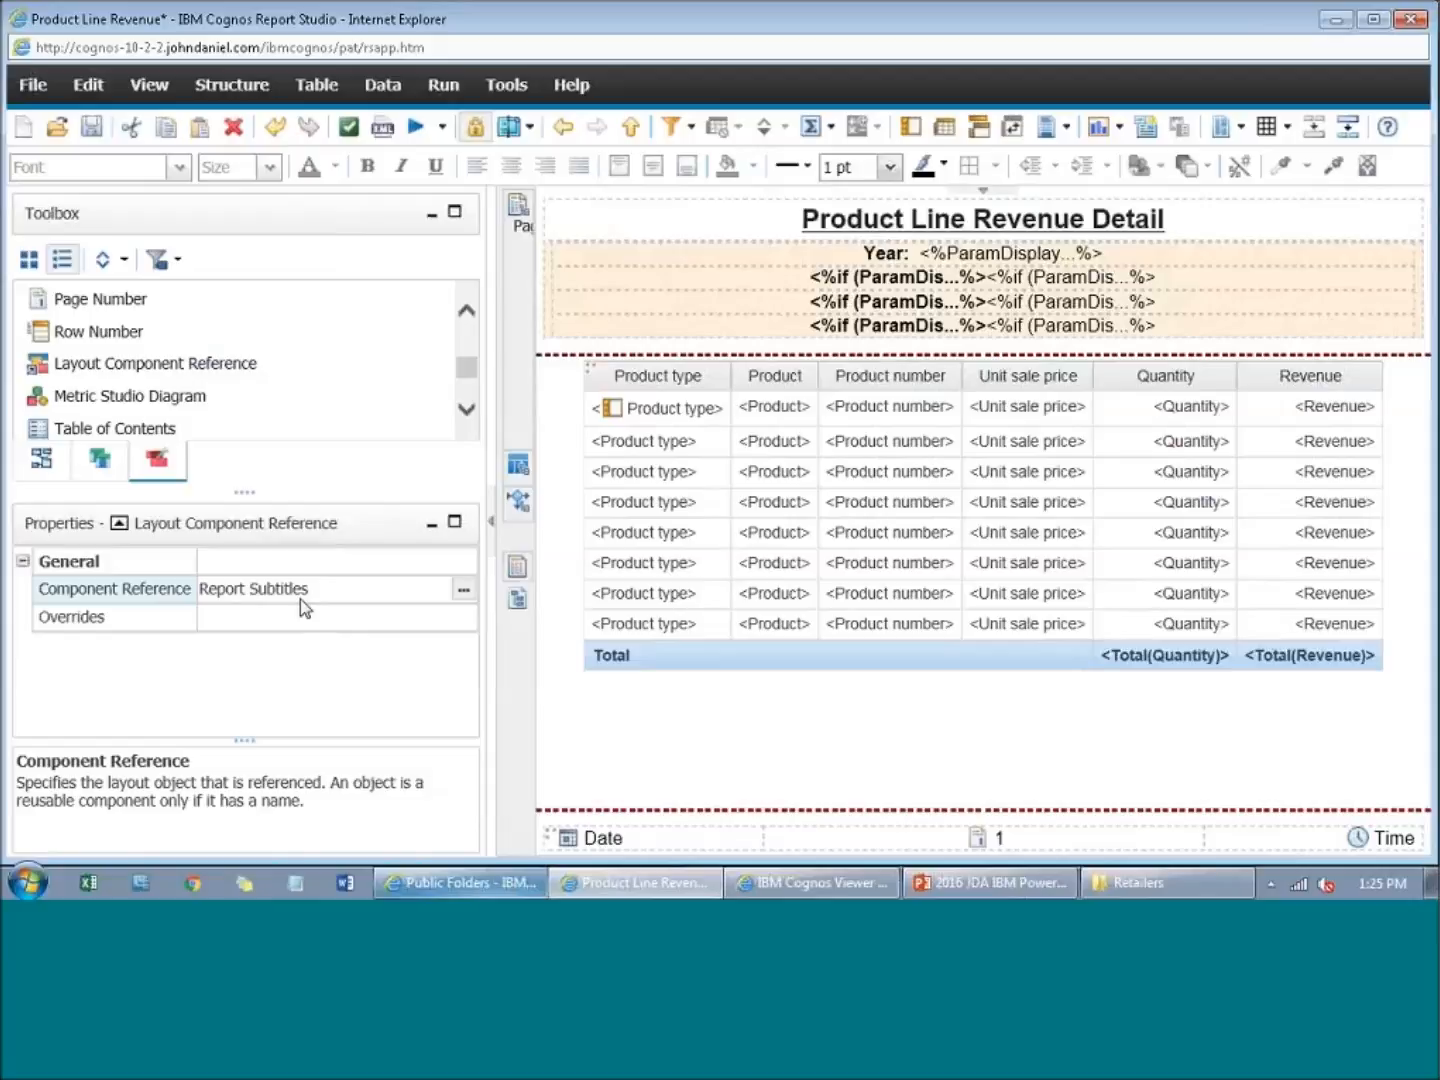
{"action": "left_click", "coordinate": [464, 589]}
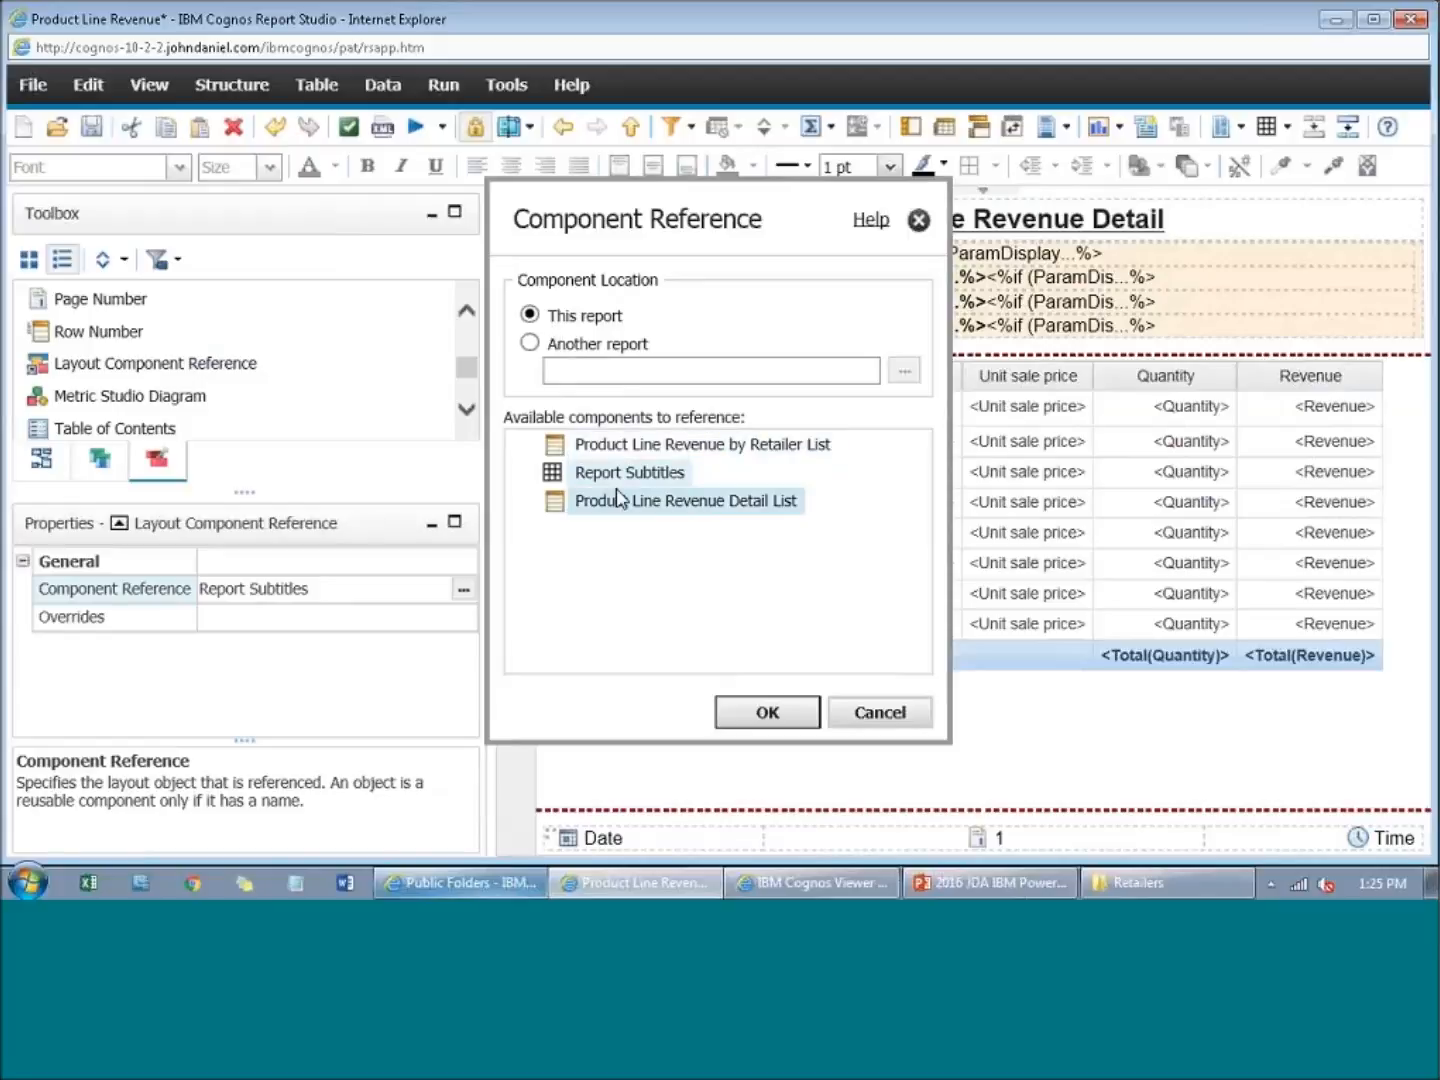
{"action": "left_click", "coordinate": [857, 713]}
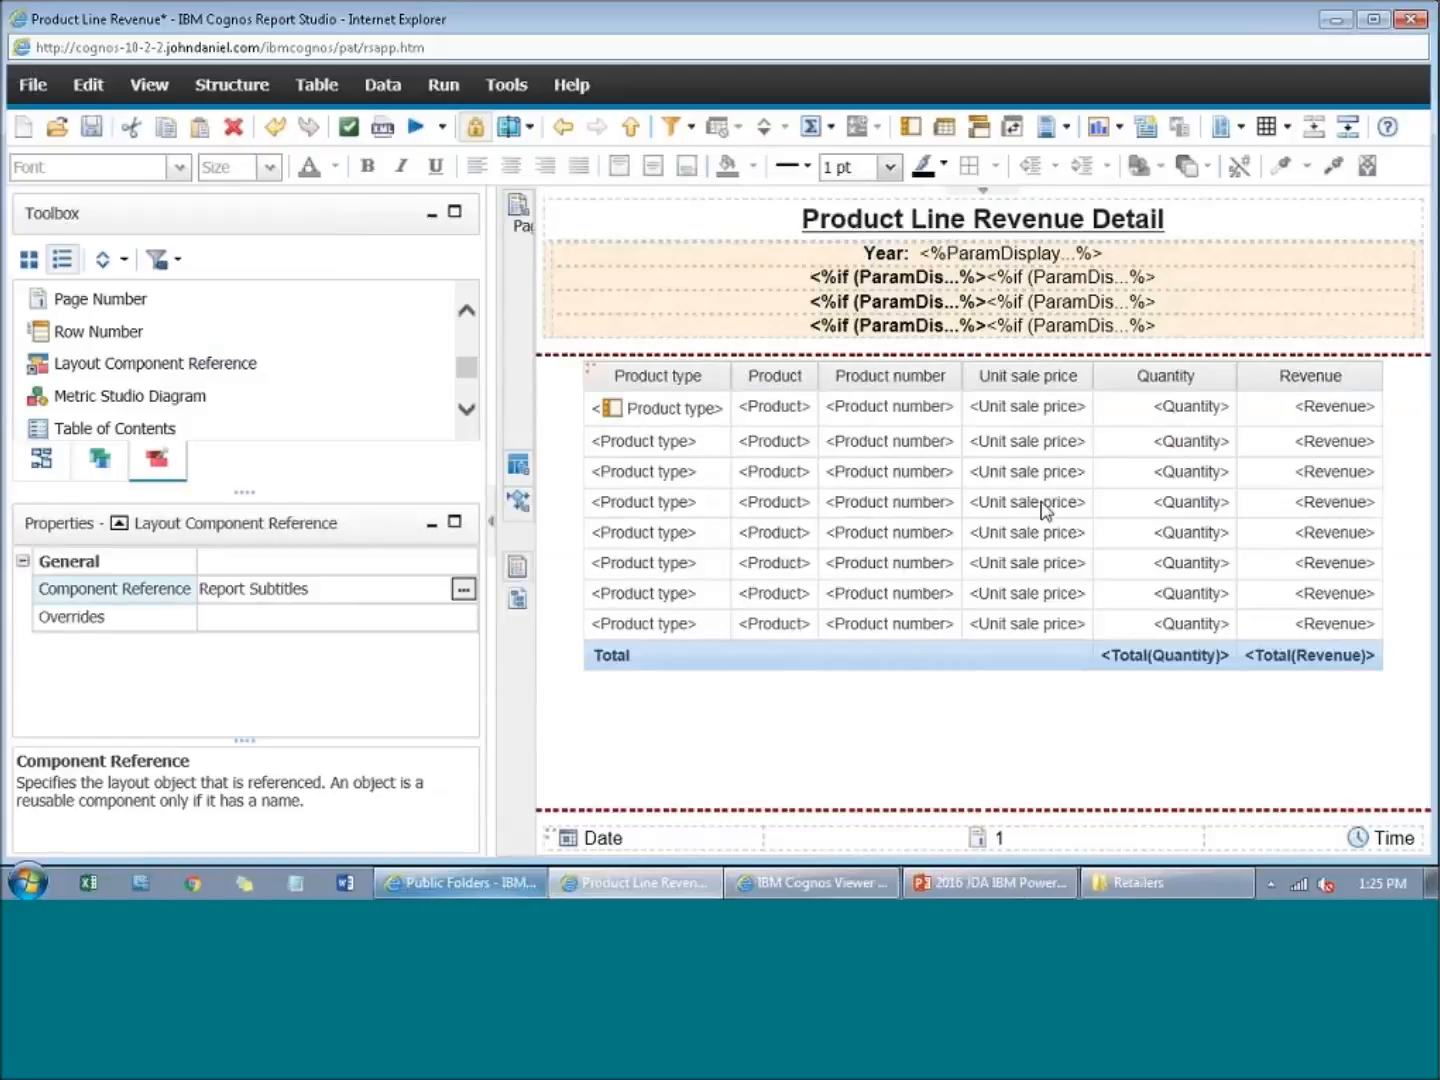
{"action": "left_click", "coordinate": [893, 262]}
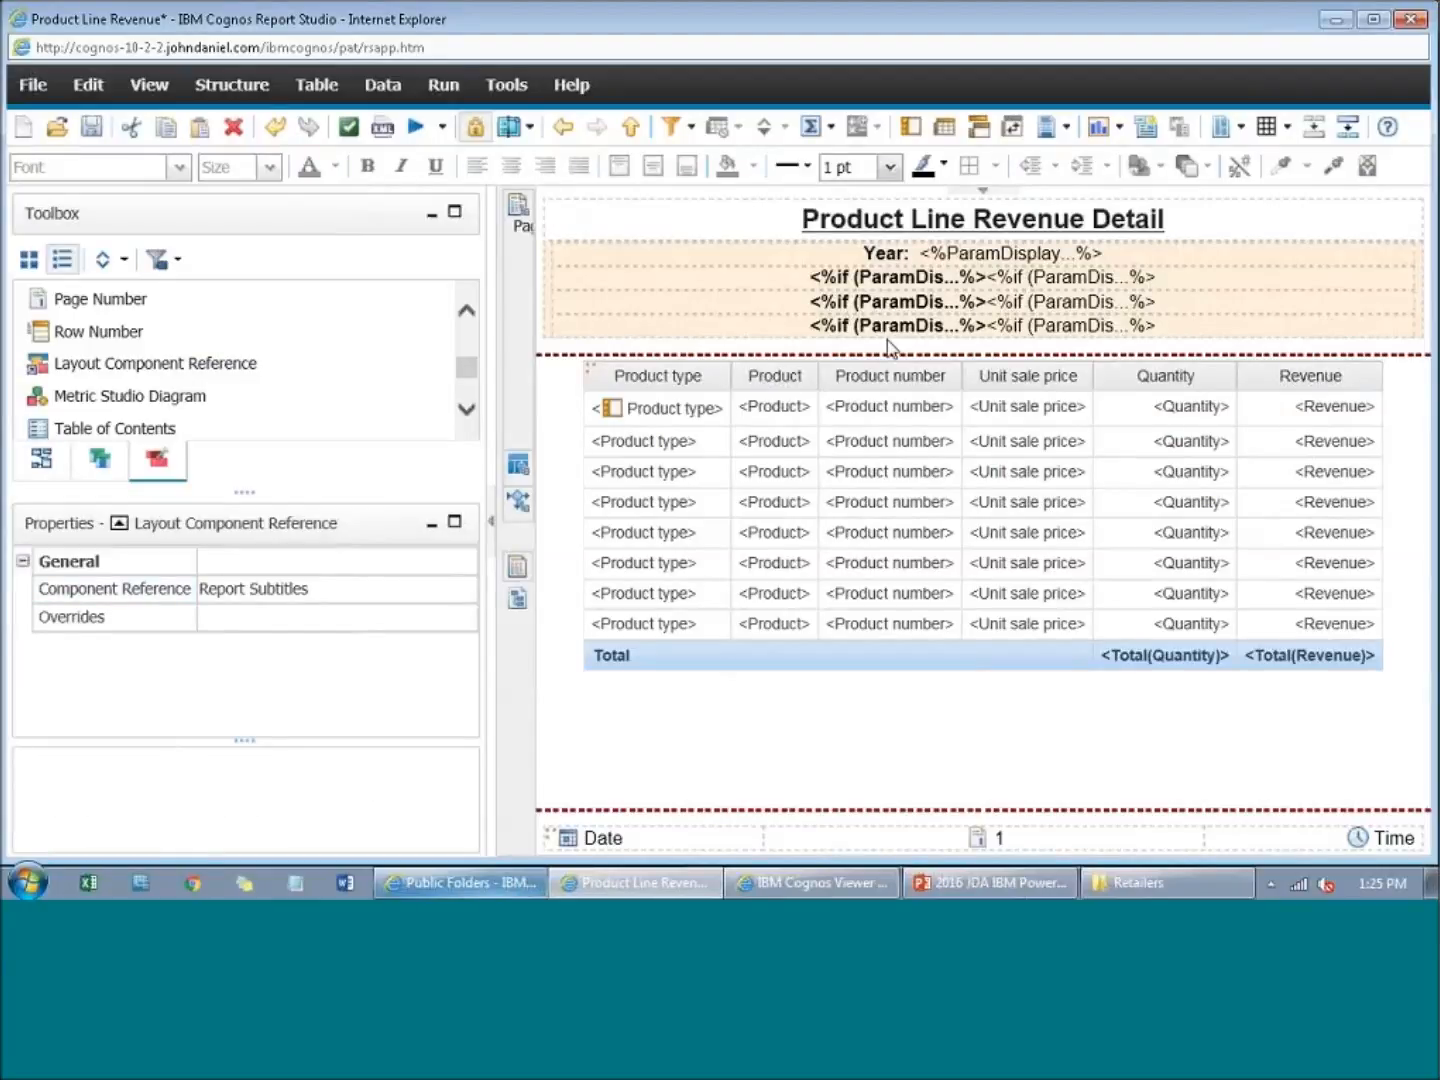
Step: Run the report from the Revenue by Retailer page for year 2010 and drill through on Stock Express at the list's end
{"action": "mouse_move", "coordinate": [509, 239]}
{"action": "left_click", "coordinate": [556, 258]}
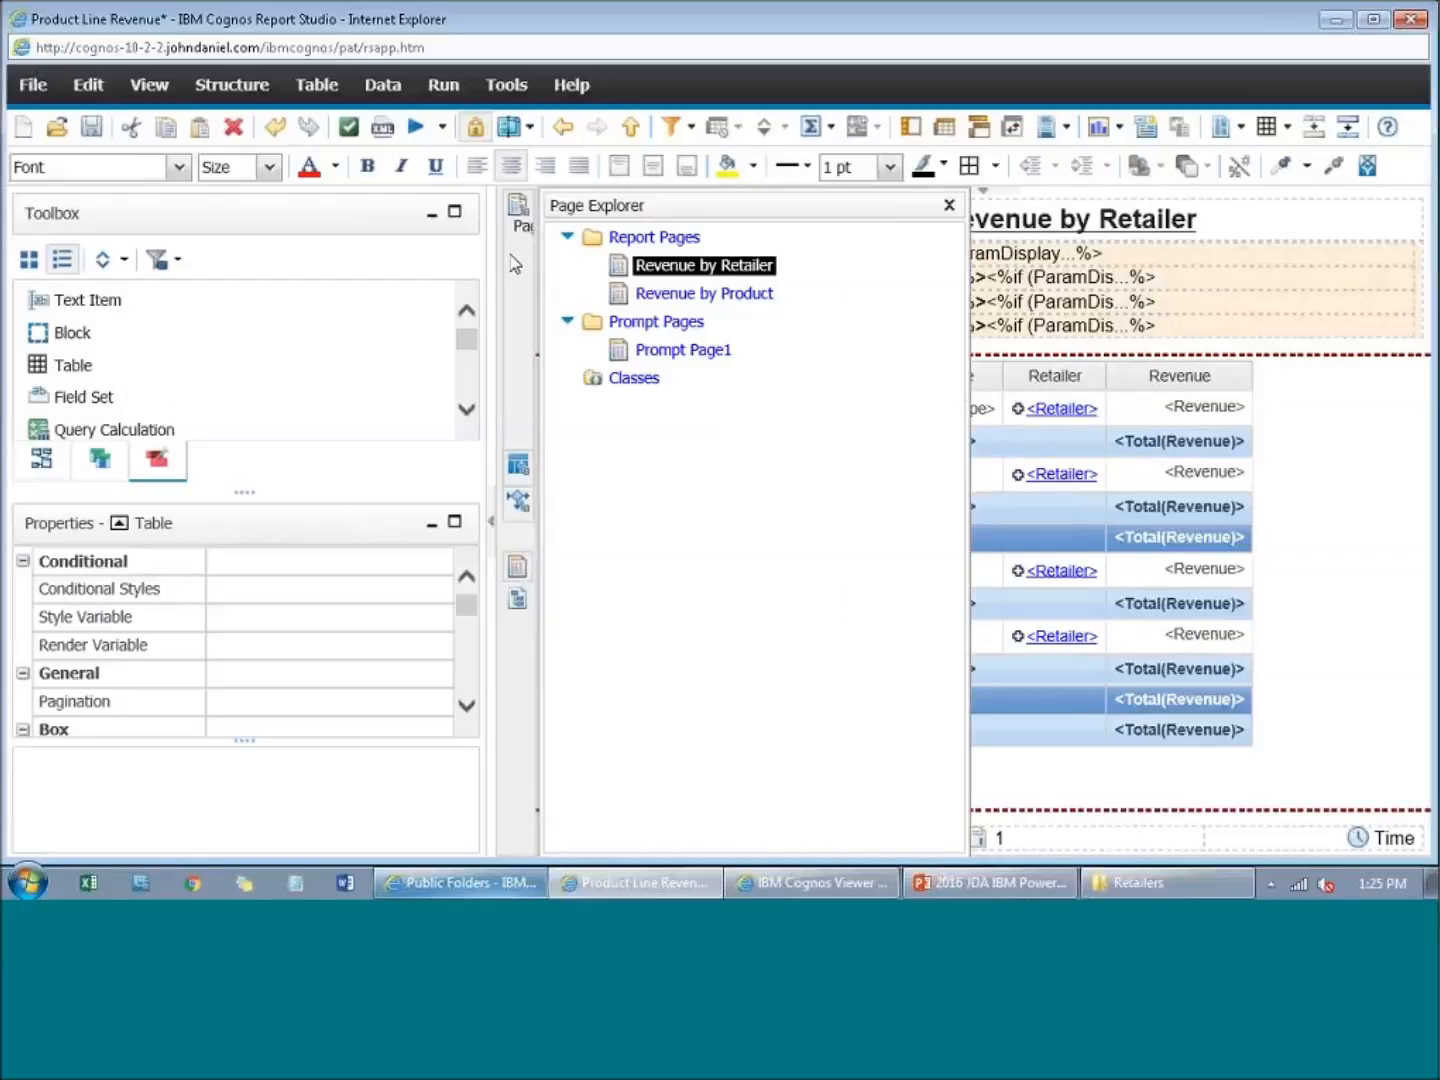
{"action": "left_click", "coordinate": [413, 127]}
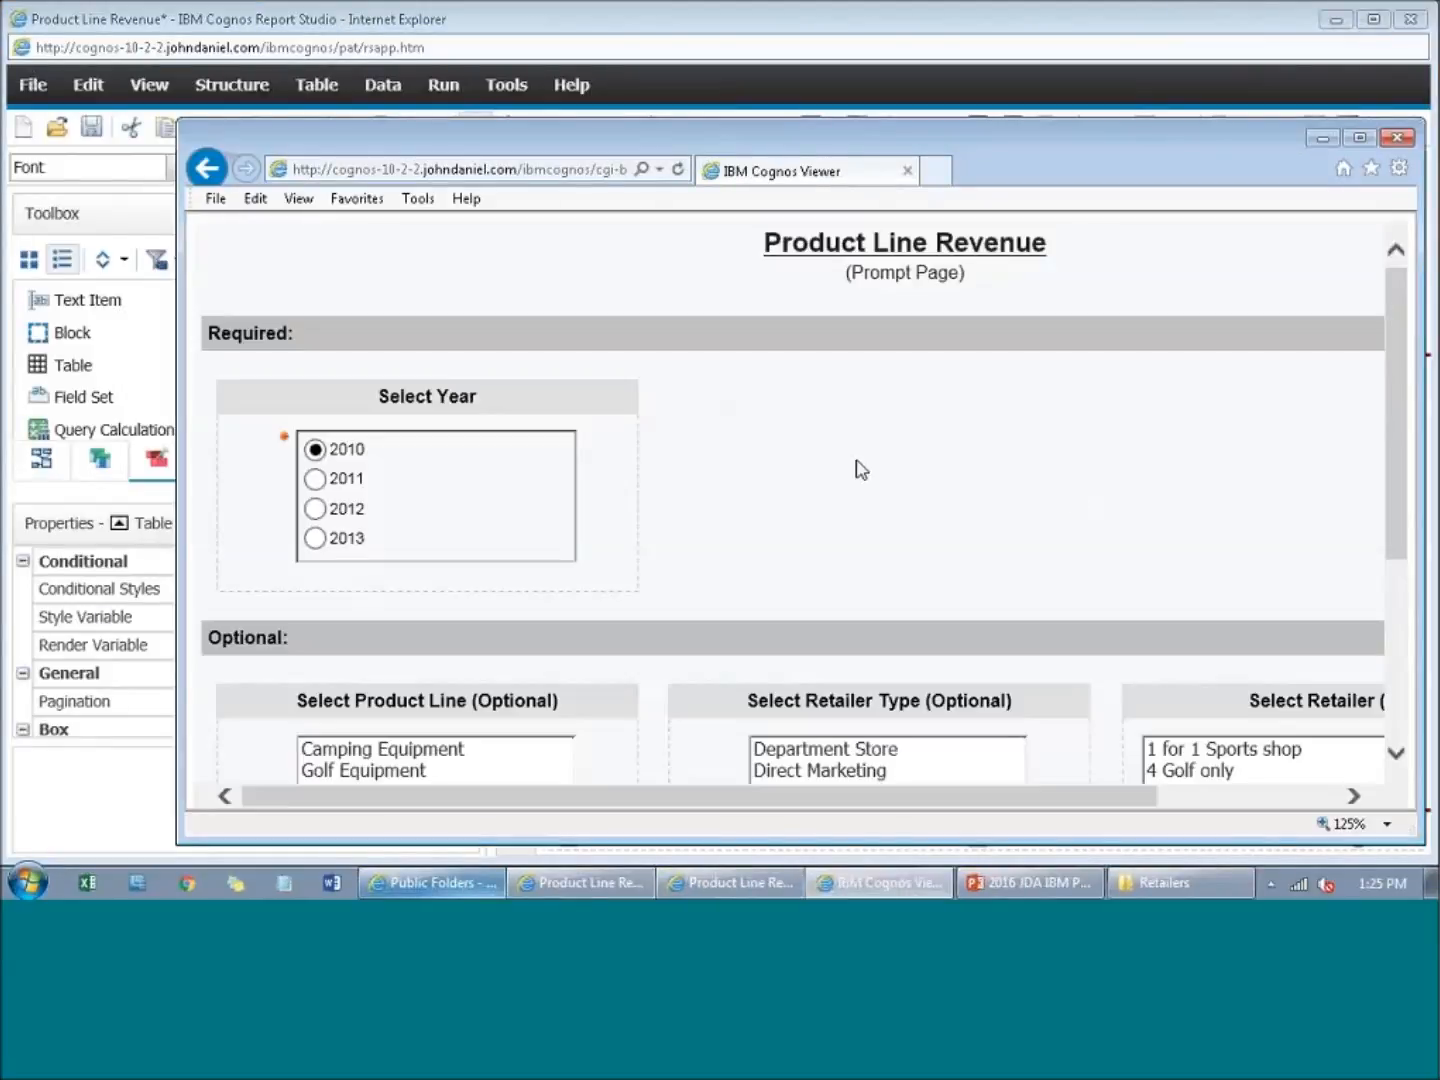
{"action": "scroll", "coordinate": [860, 471], "scroll_direction": "down", "scroll_amount": 3}
{"action": "left_click", "coordinate": [962, 748]}
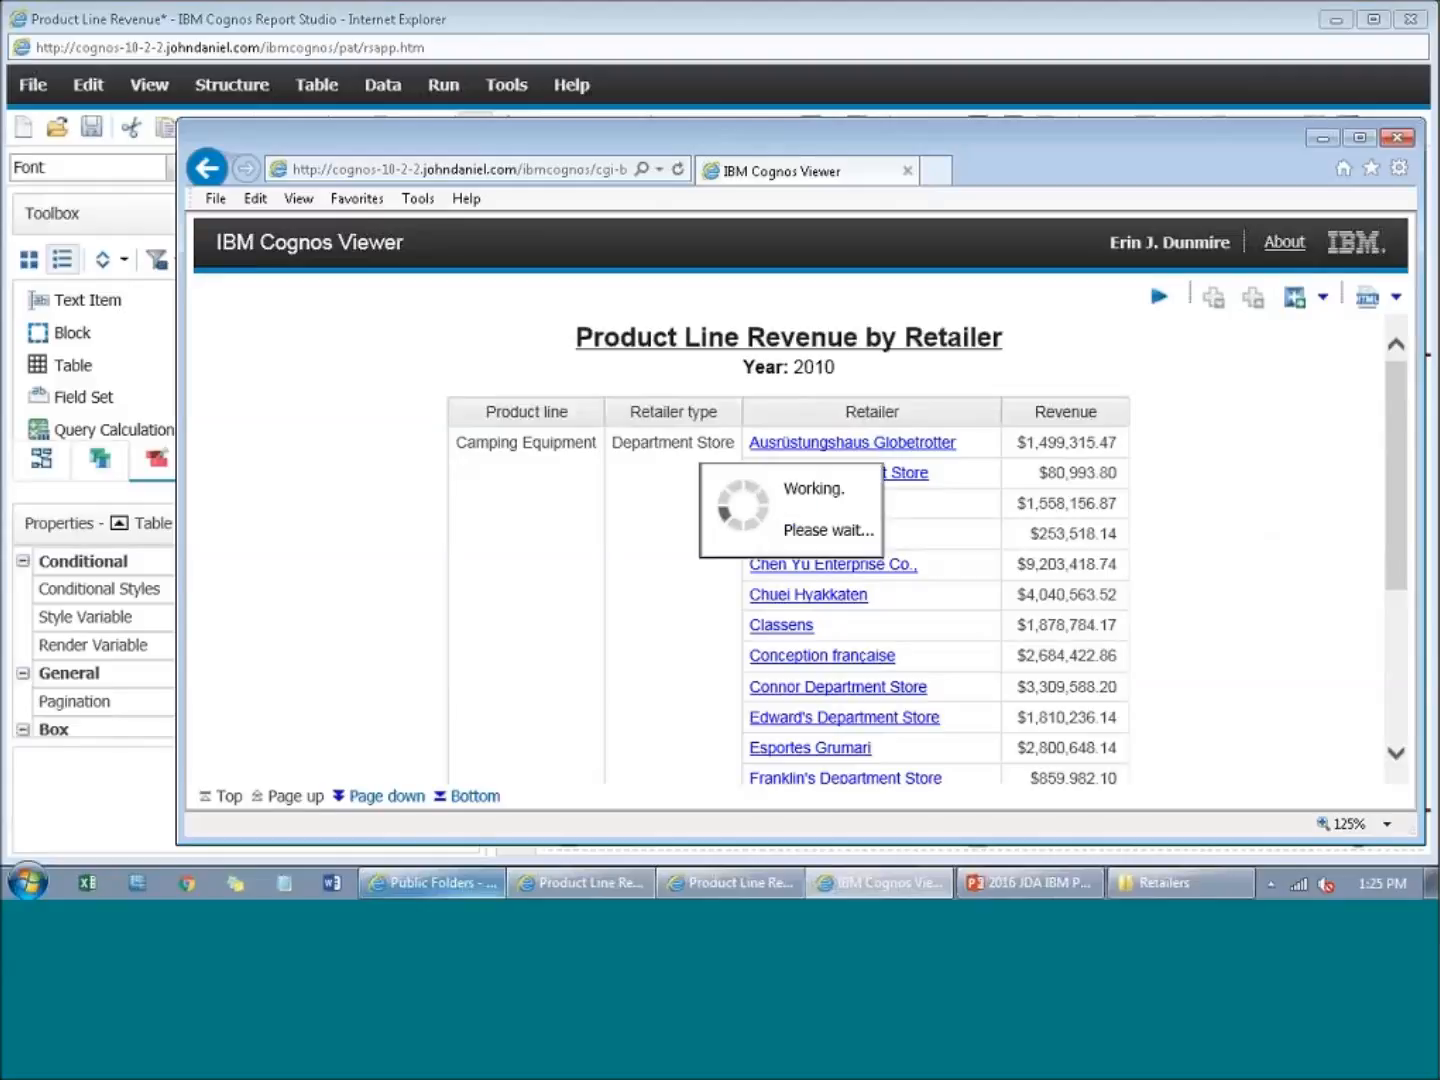
{"action": "scroll", "coordinate": [1001, 390], "scroll_direction": "down", "scroll_amount": 5}
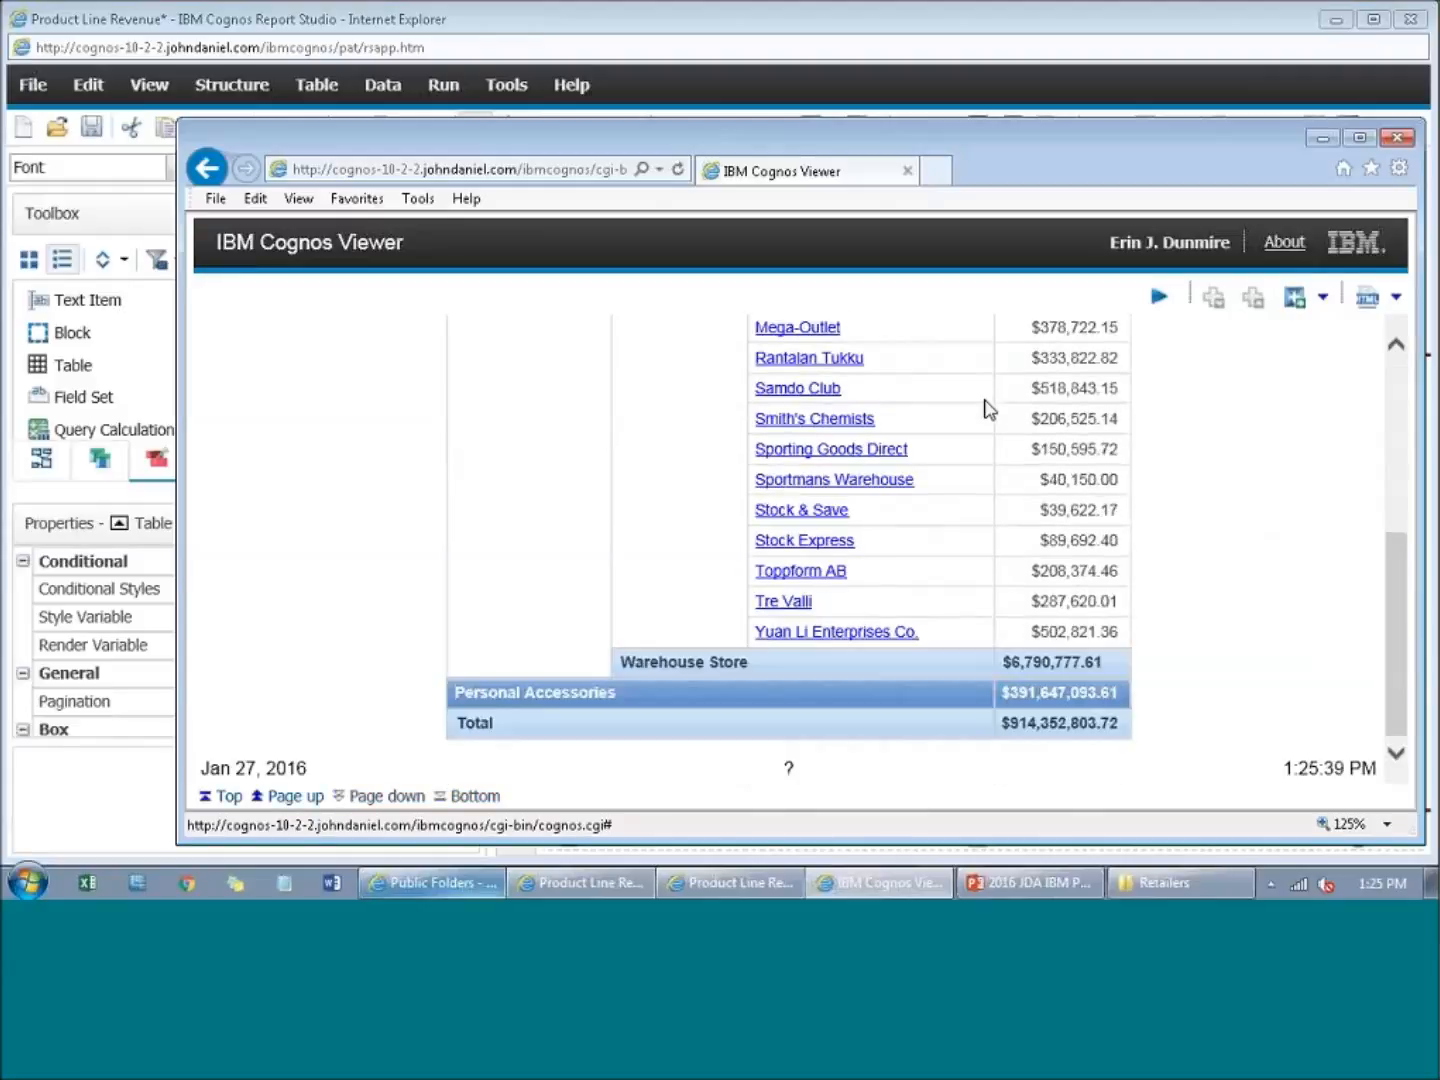
{"action": "left_click", "coordinate": [794, 545]}
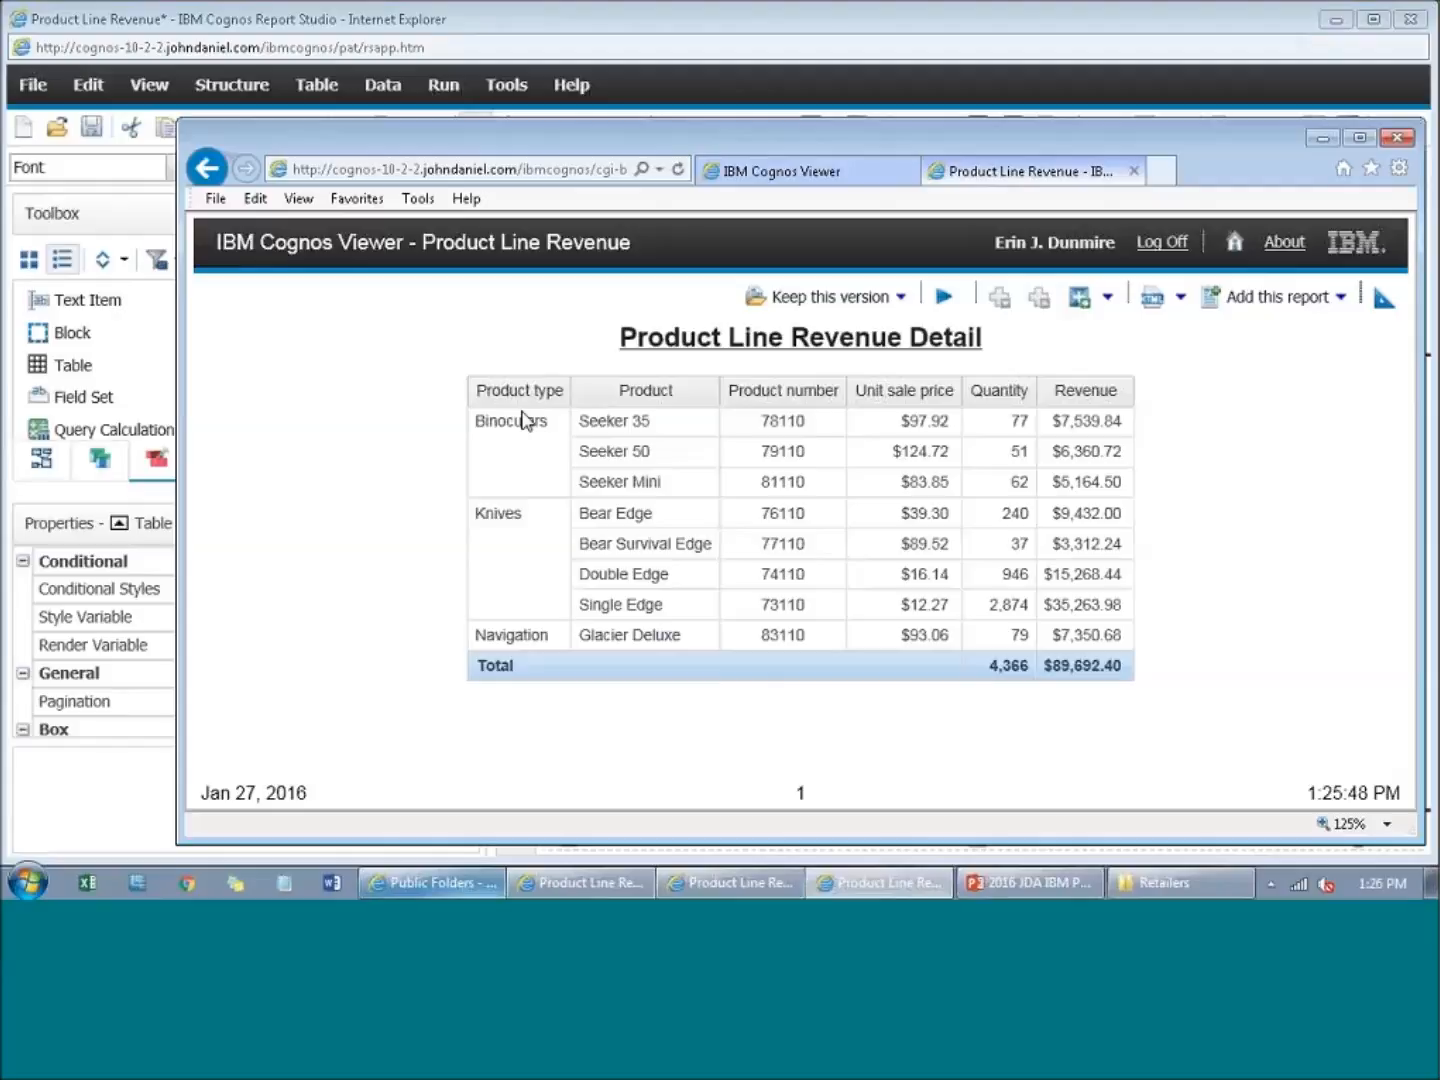
Step: Save the Product Line Revenue report and close the drill-through output of Product Line Revenue Detail
{"action": "left_click", "coordinate": [147, 41]}
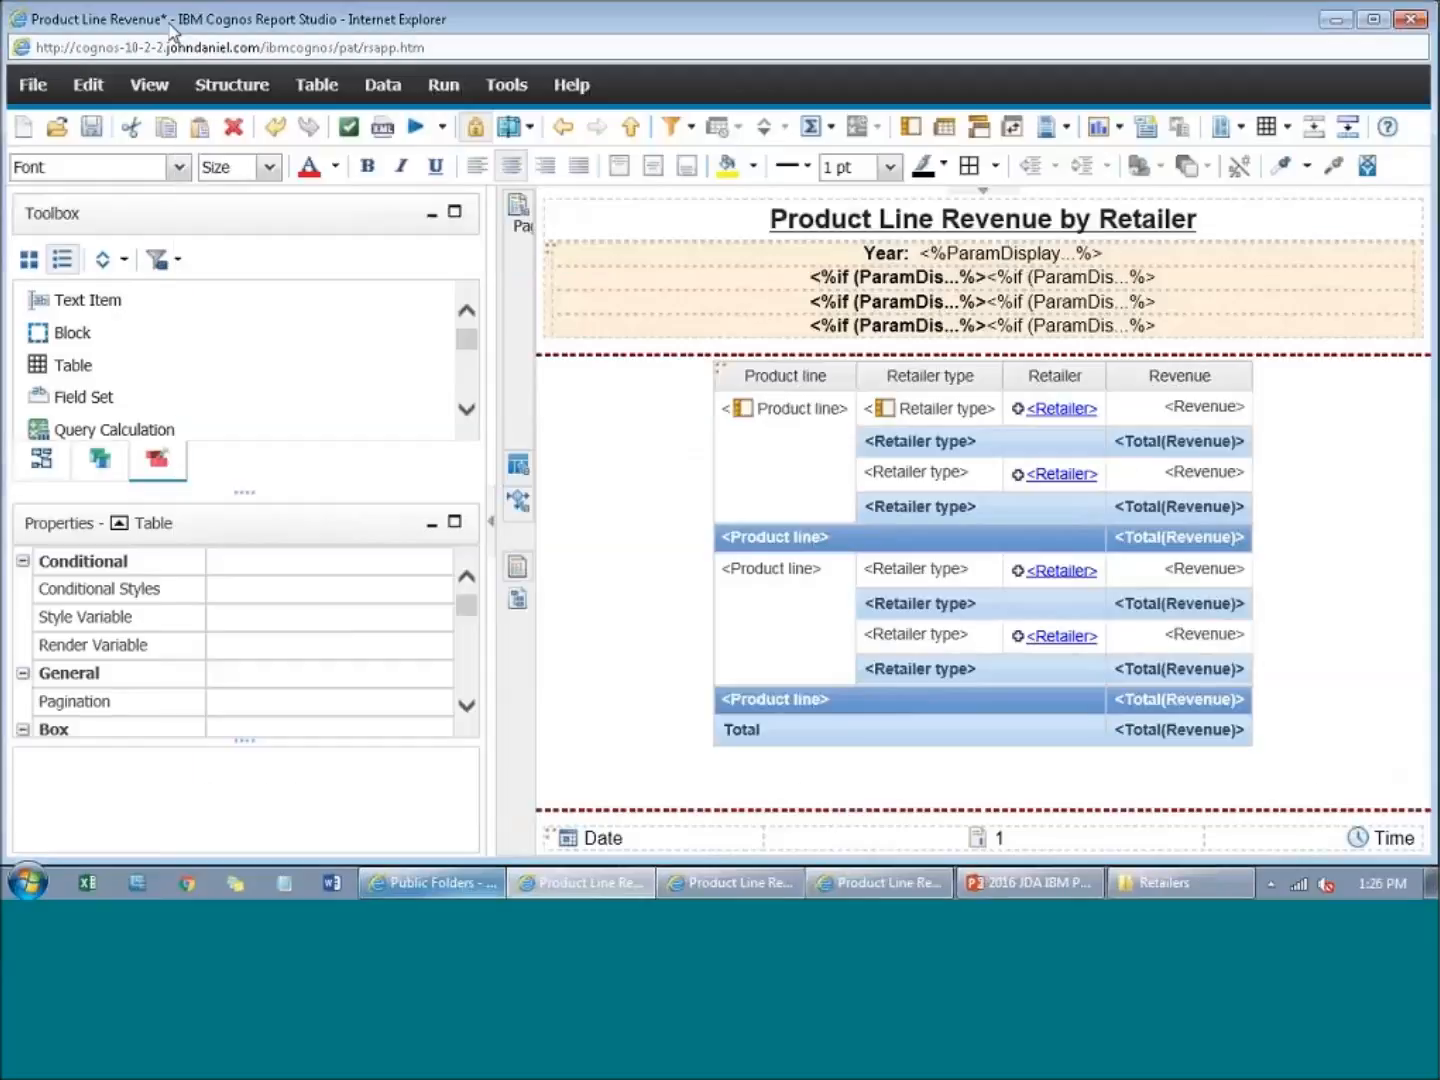
{"action": "key", "text": "ctrl+s"}
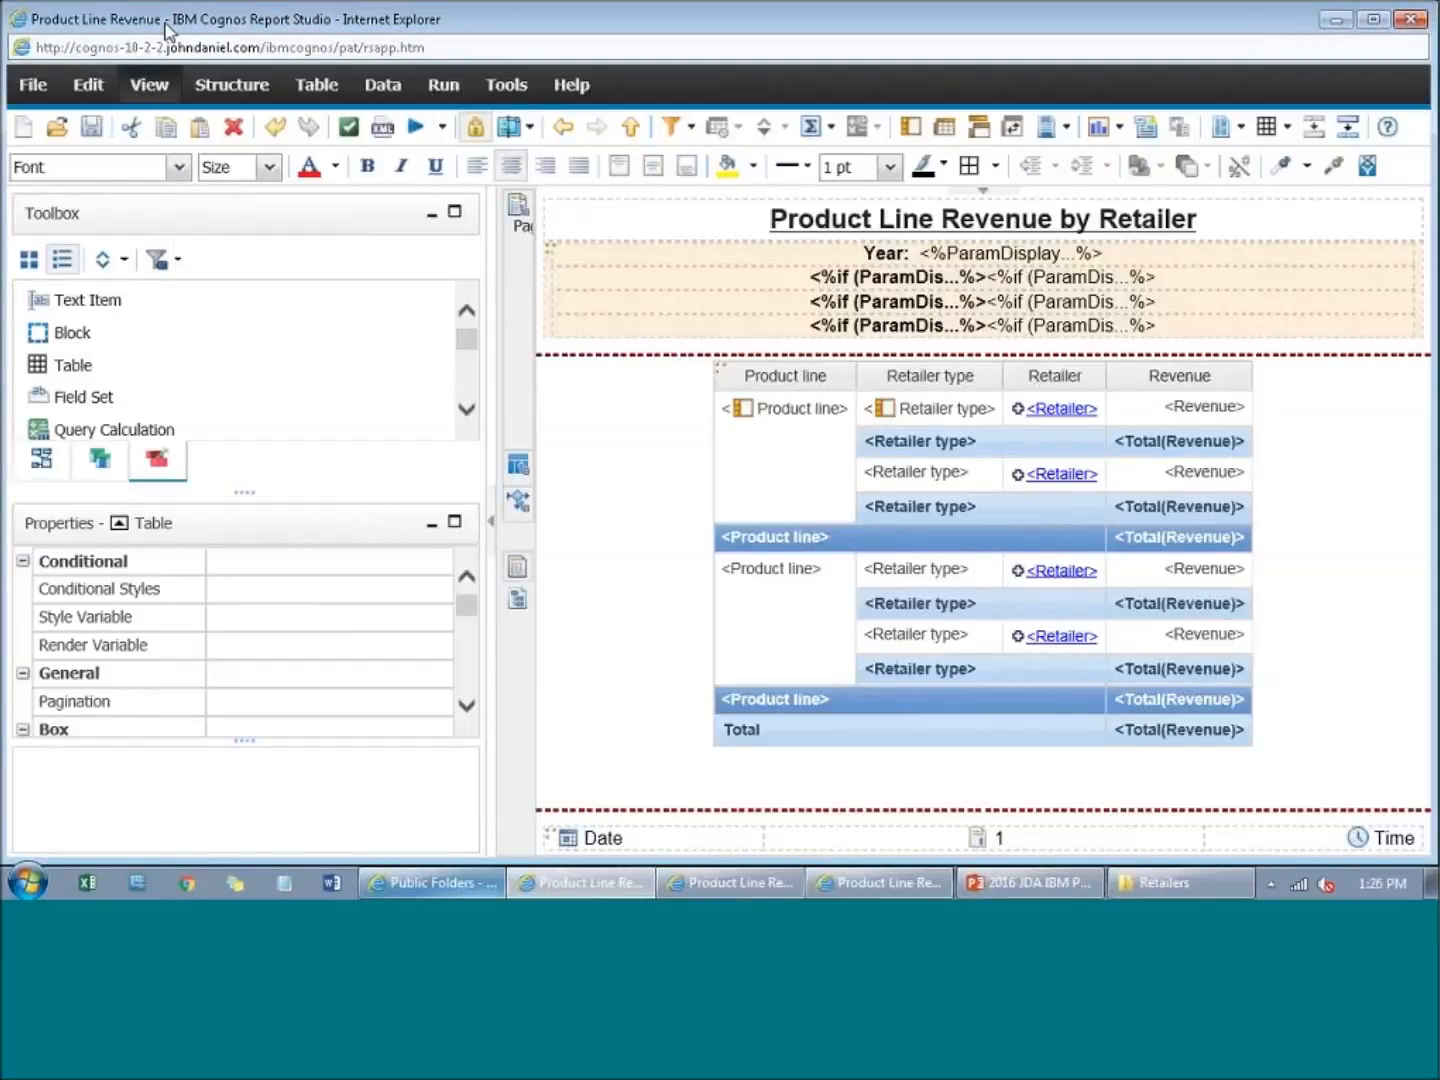
{"action": "left_click", "coordinate": [843, 887]}
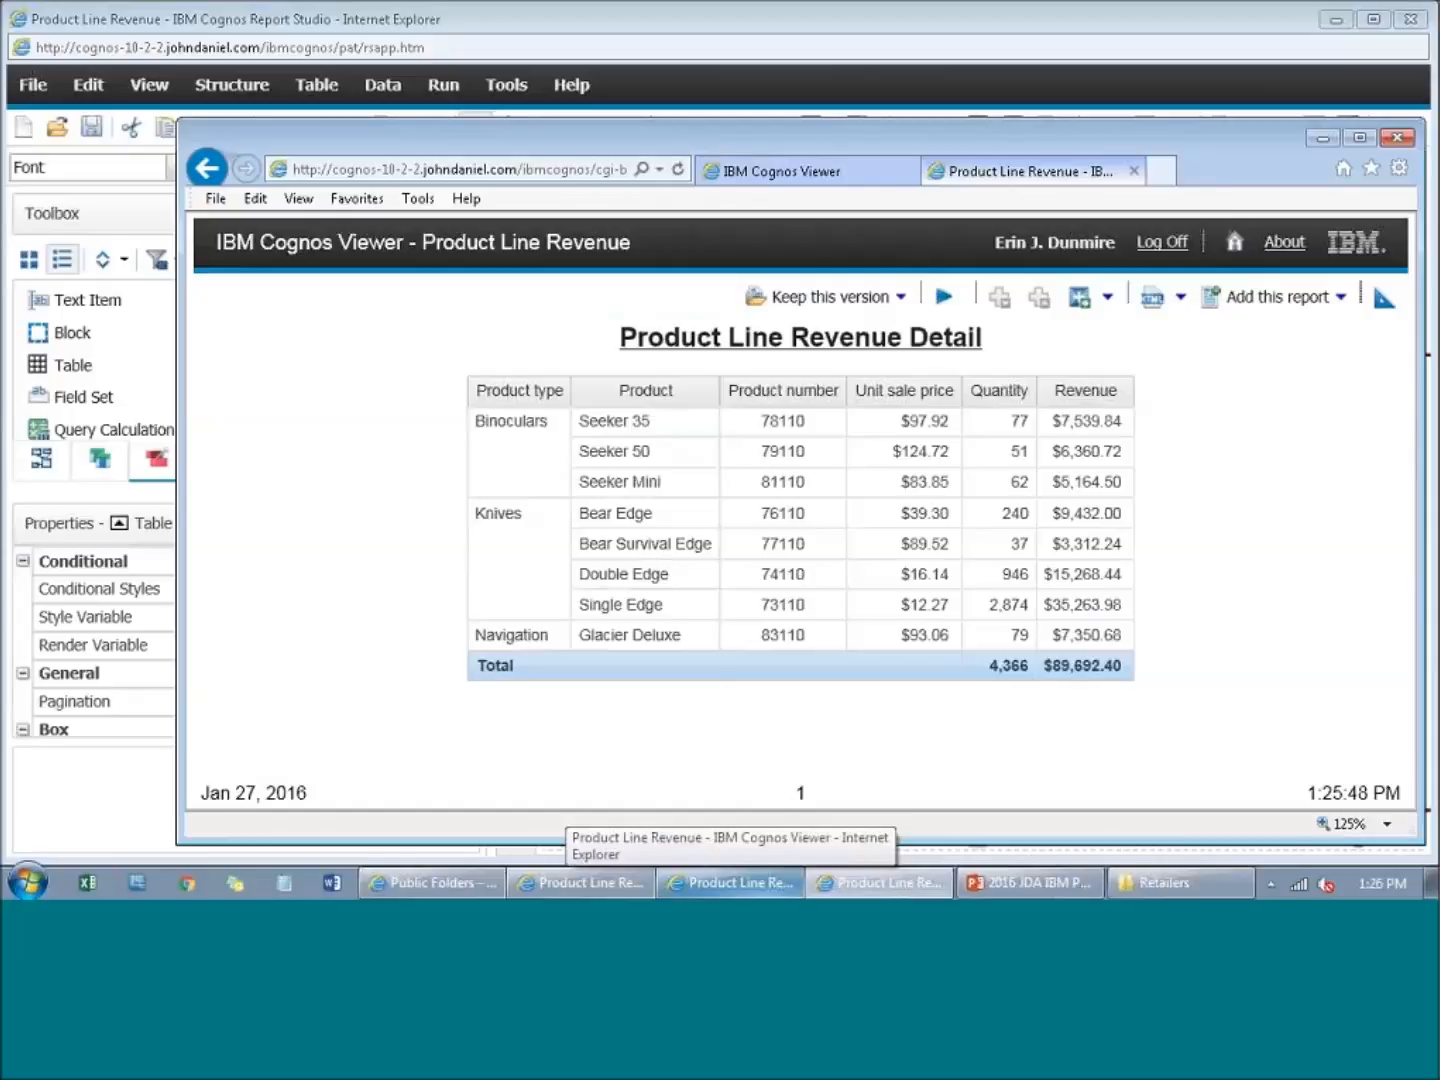
{"action": "left_click", "coordinate": [1134, 172]}
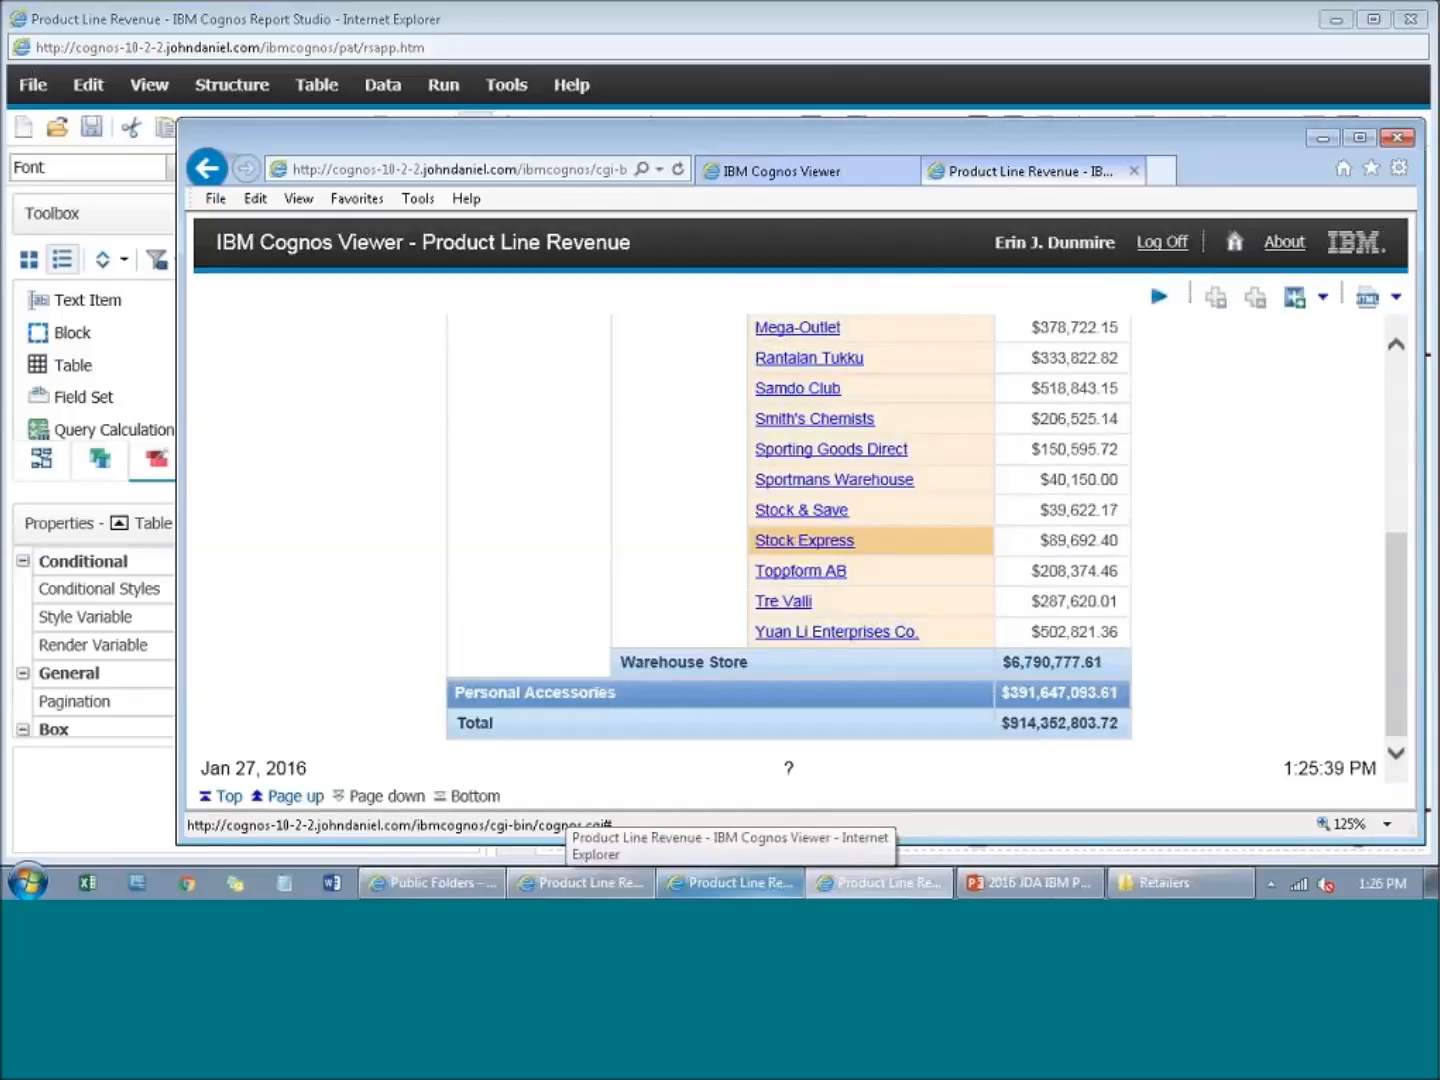
Step: Drill through on Stock Express and compare the subtitle lines of the Revenue by Retailer and Revenue Detail outputs
{"action": "left_click", "coordinate": [789, 543]}
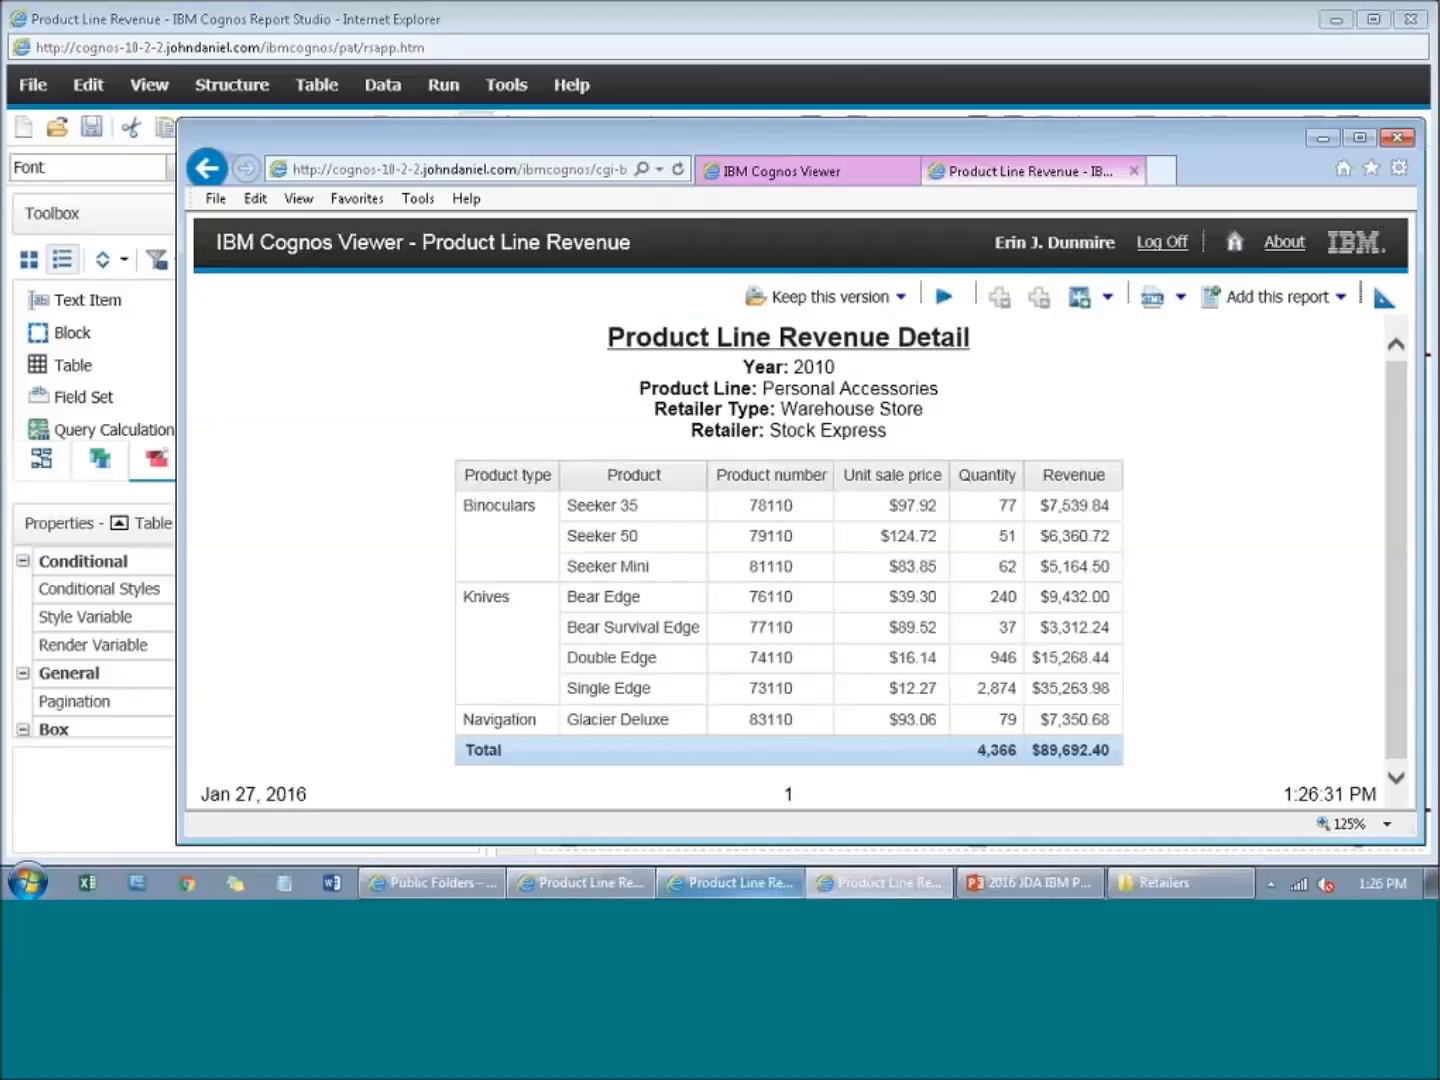
{"action": "left_click", "coordinate": [761, 179]}
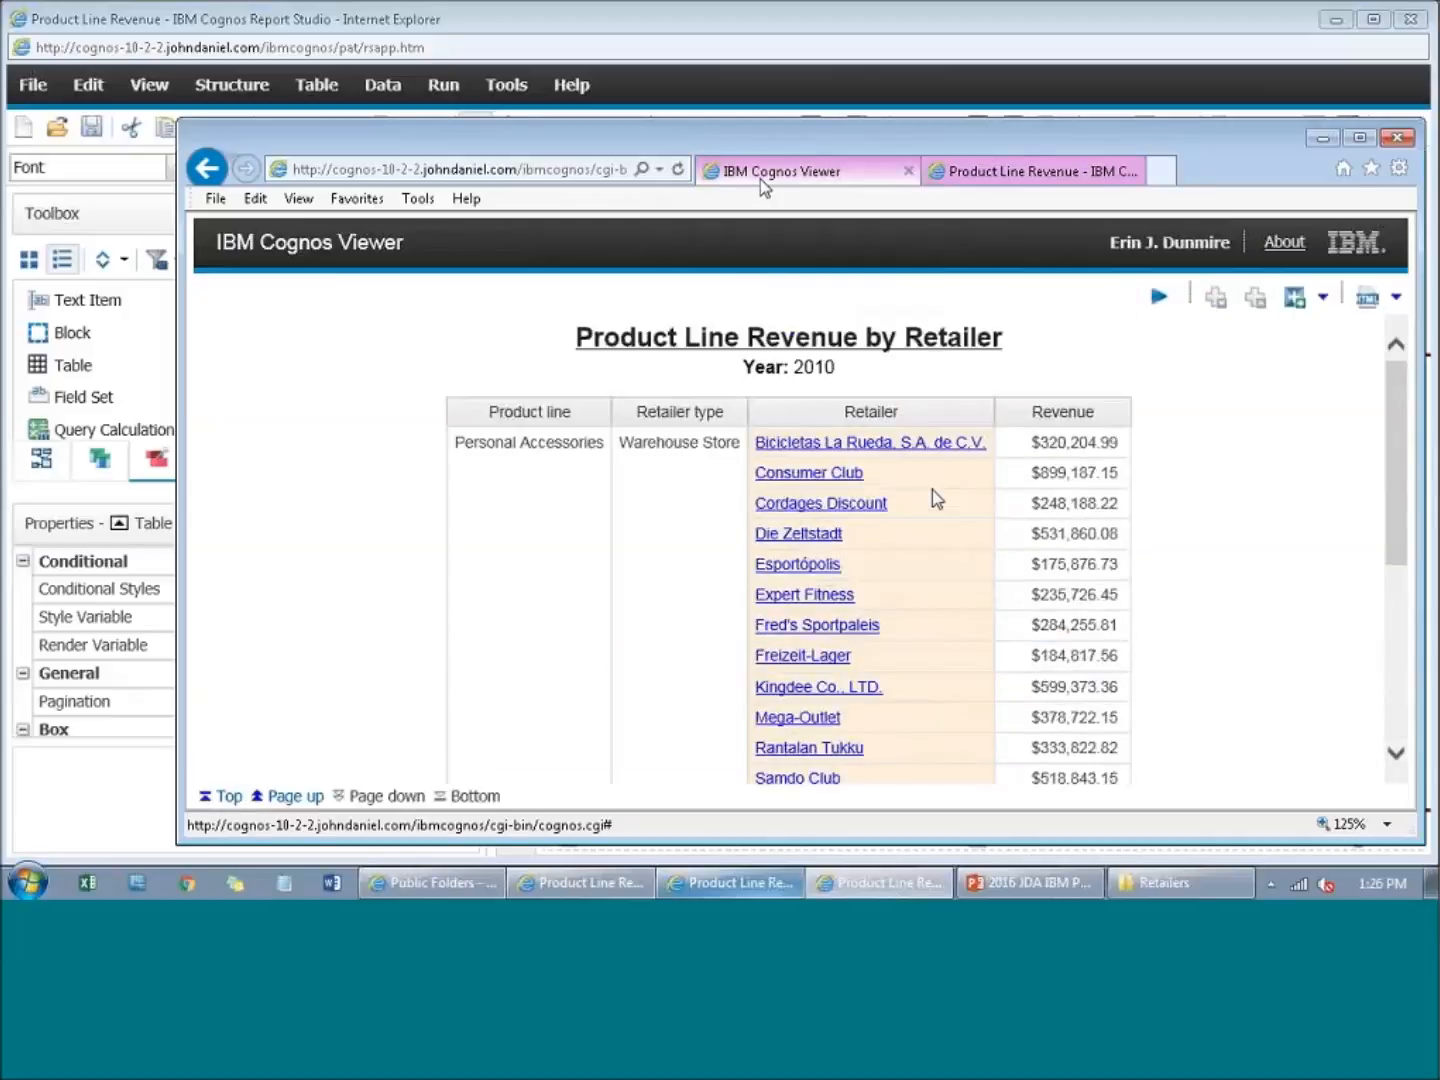
{"action": "left_click_drag", "start_coordinate": [837, 368], "coordinate": [730, 368]}
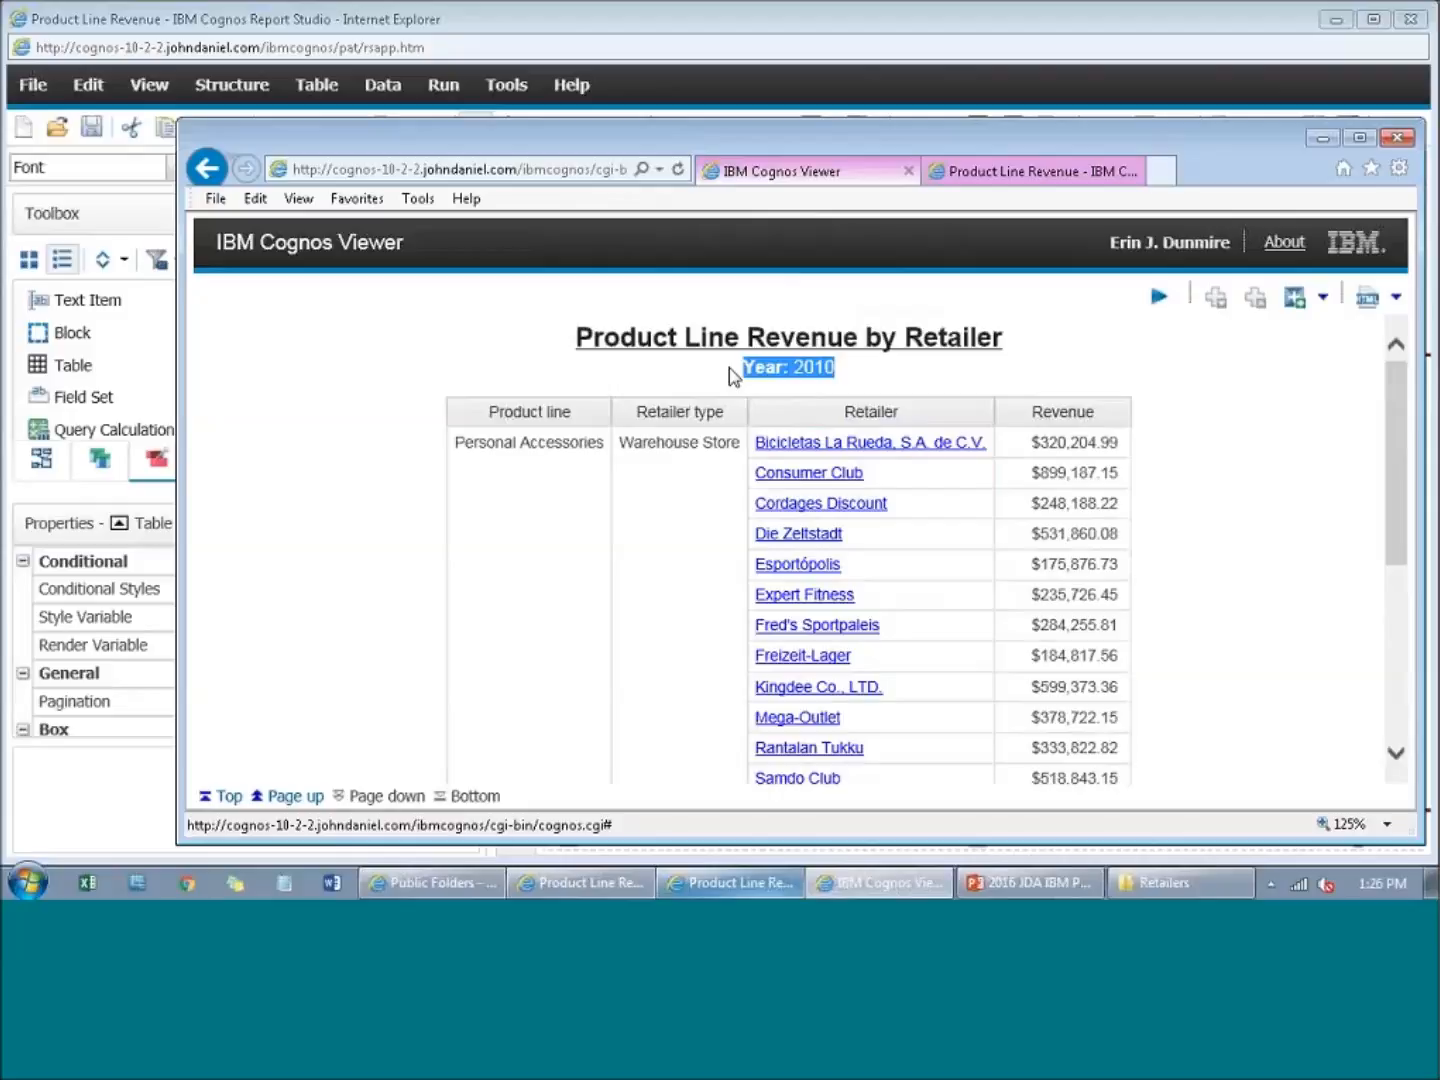
{"action": "scroll", "coordinate": [783, 514], "scroll_direction": "down", "scroll_amount": 4}
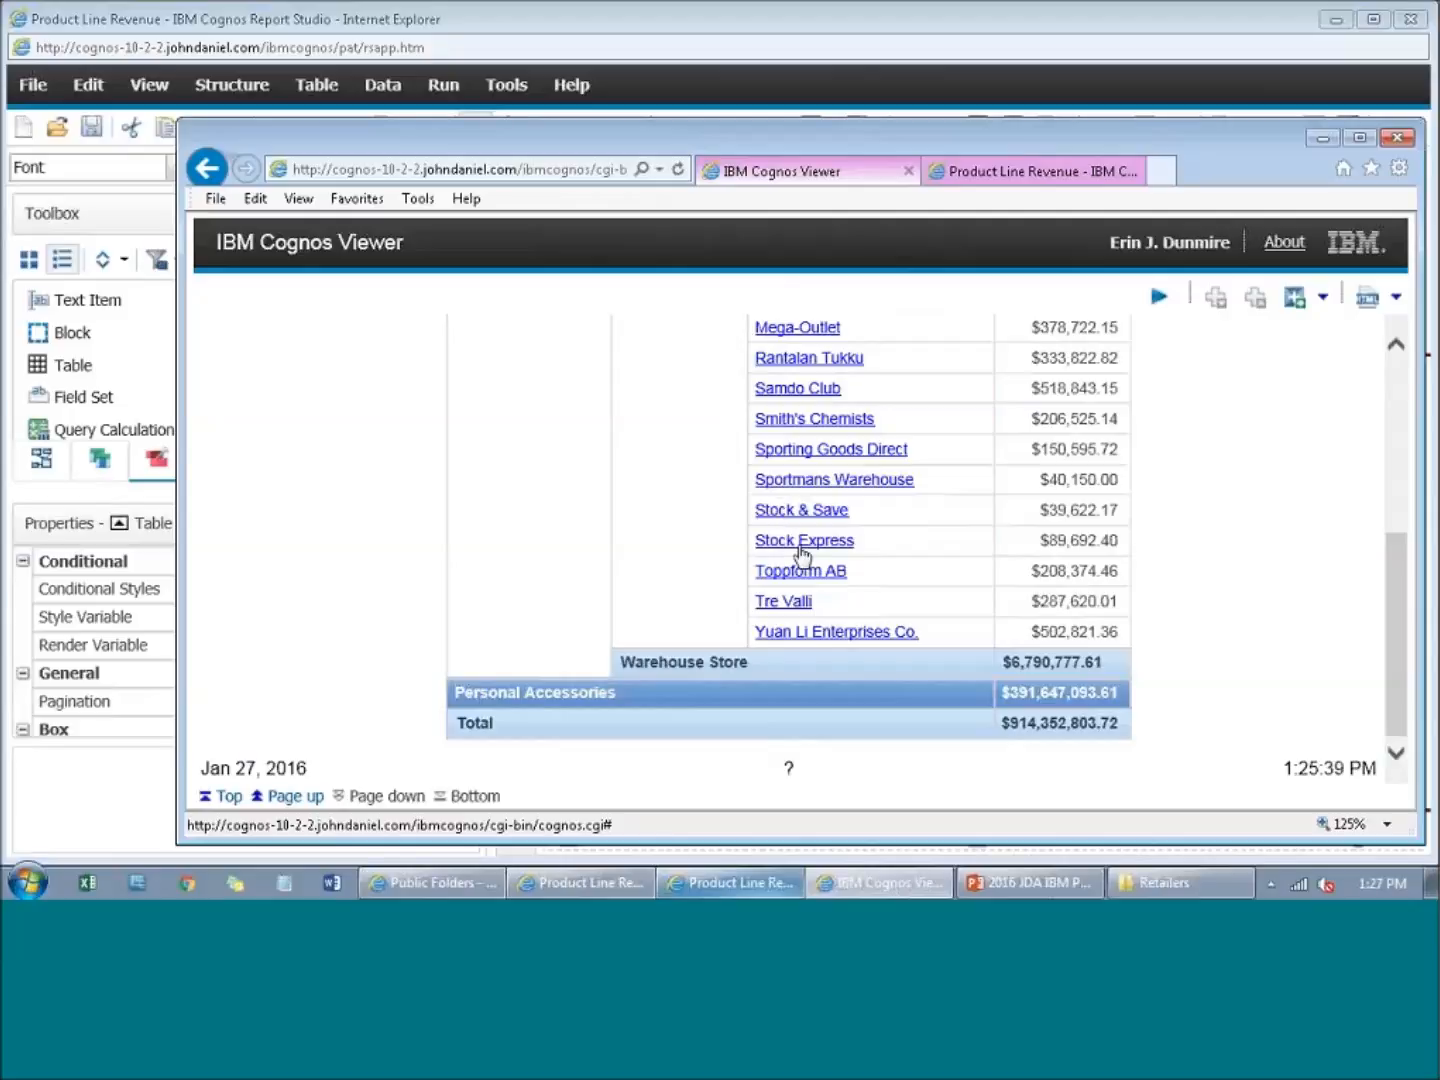
{"action": "scroll", "coordinate": [802, 554], "scroll_direction": "up", "scroll_amount": 5}
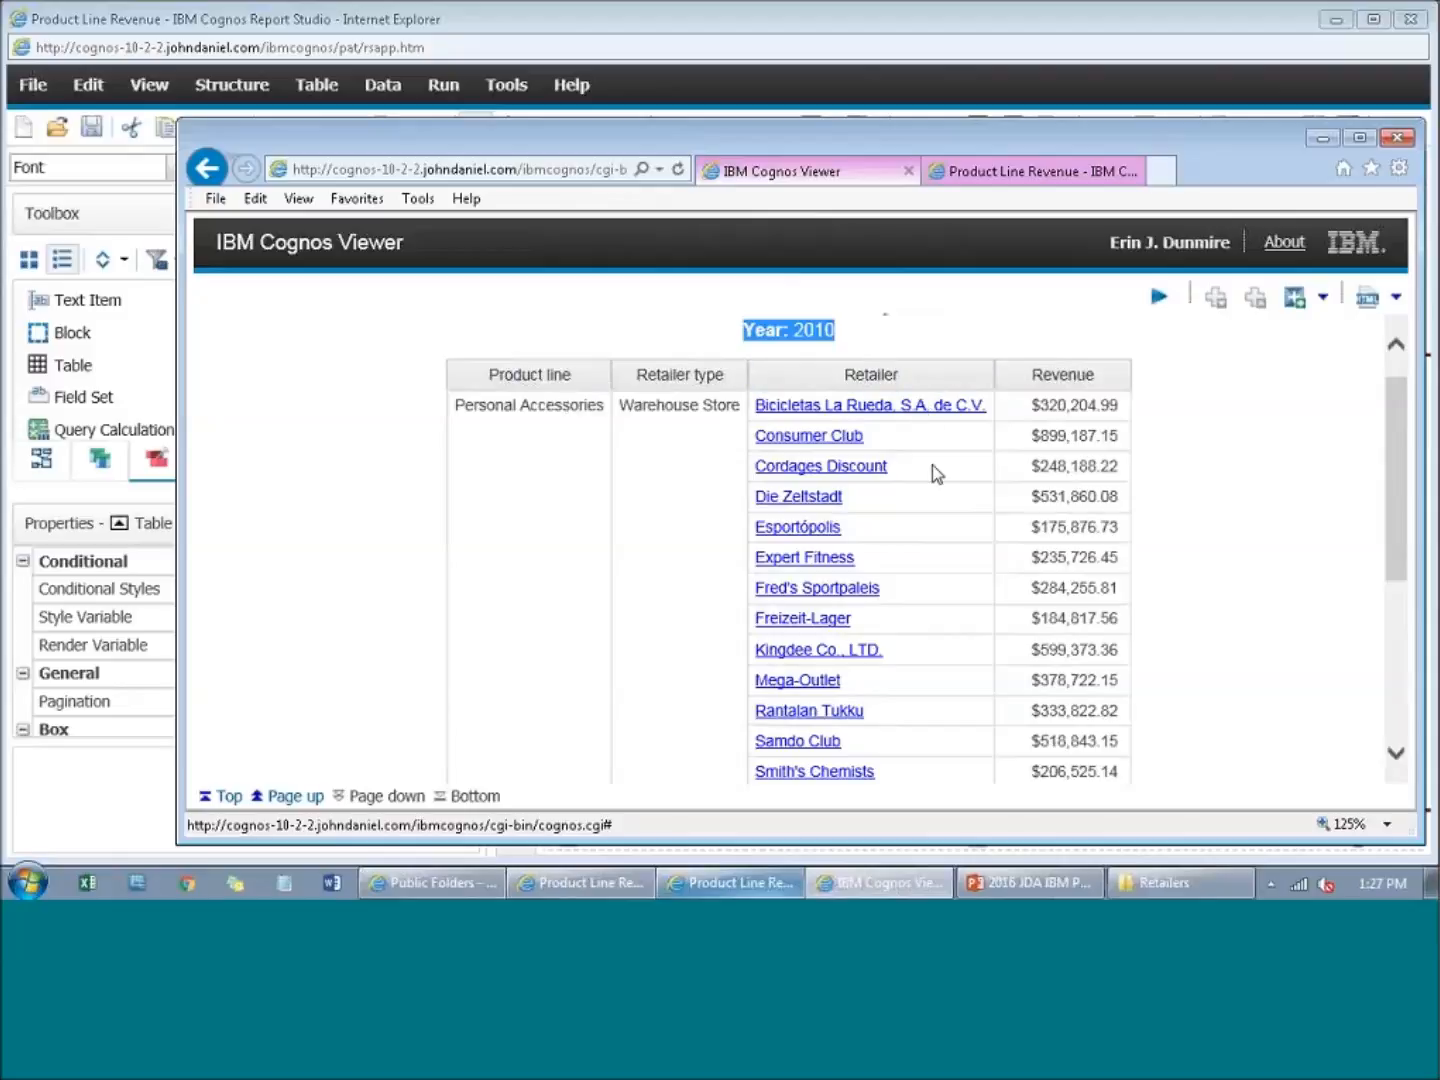
{"action": "left_click", "coordinate": [974, 170]}
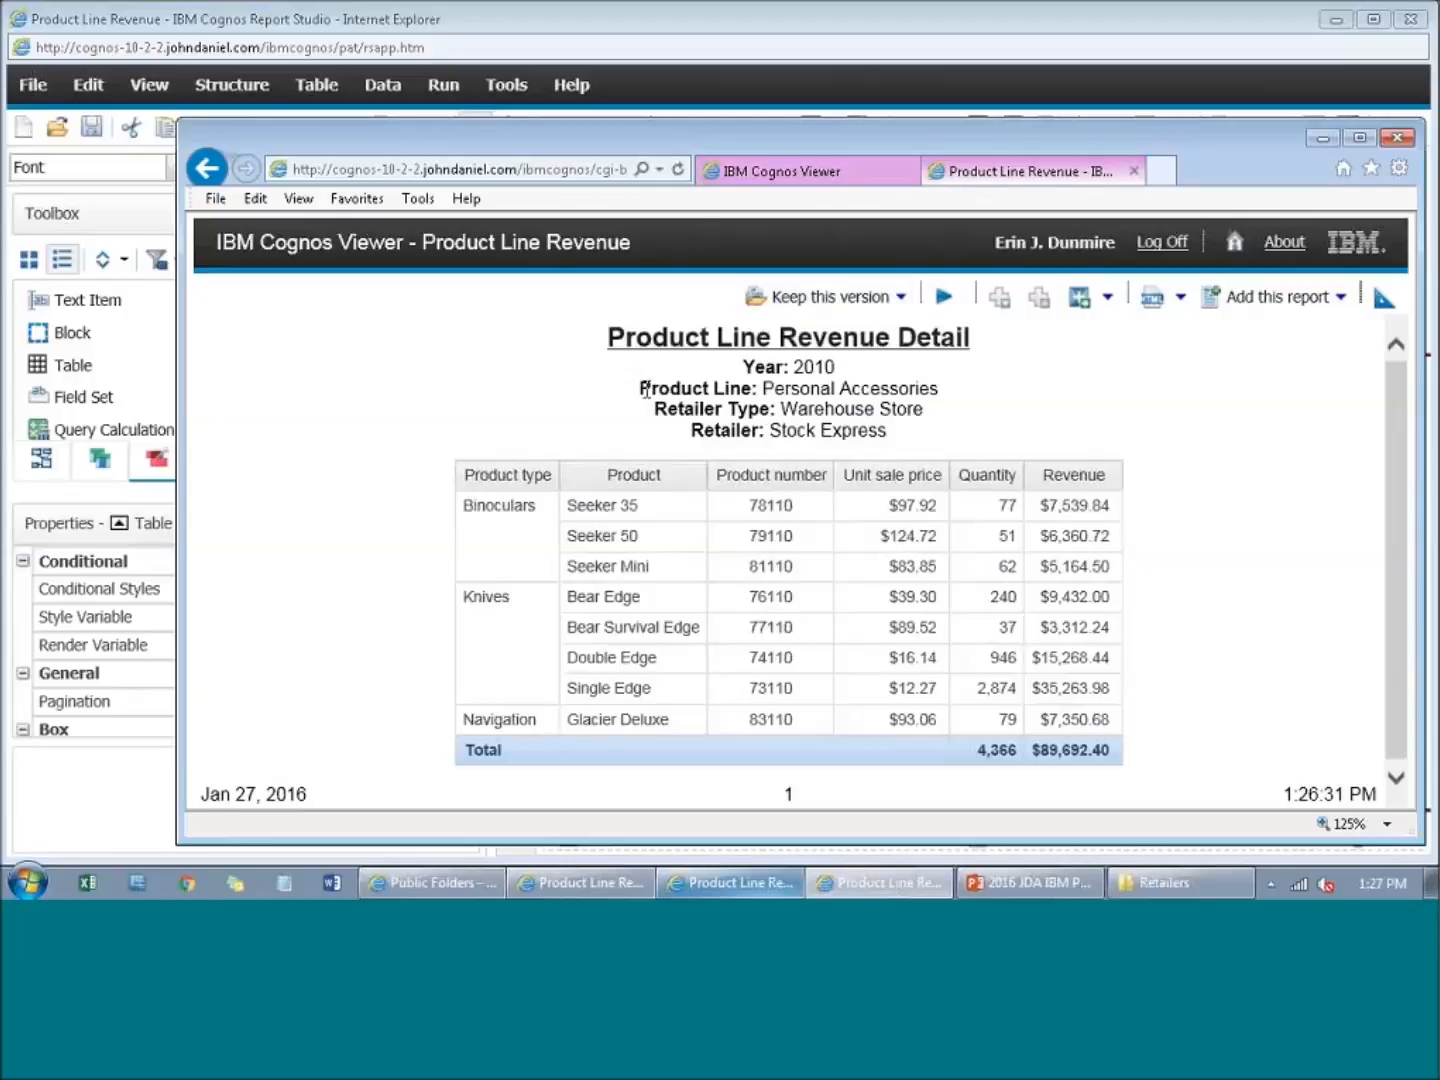
{"action": "left_click_drag", "start_coordinate": [645, 391], "coordinate": [919, 427]}
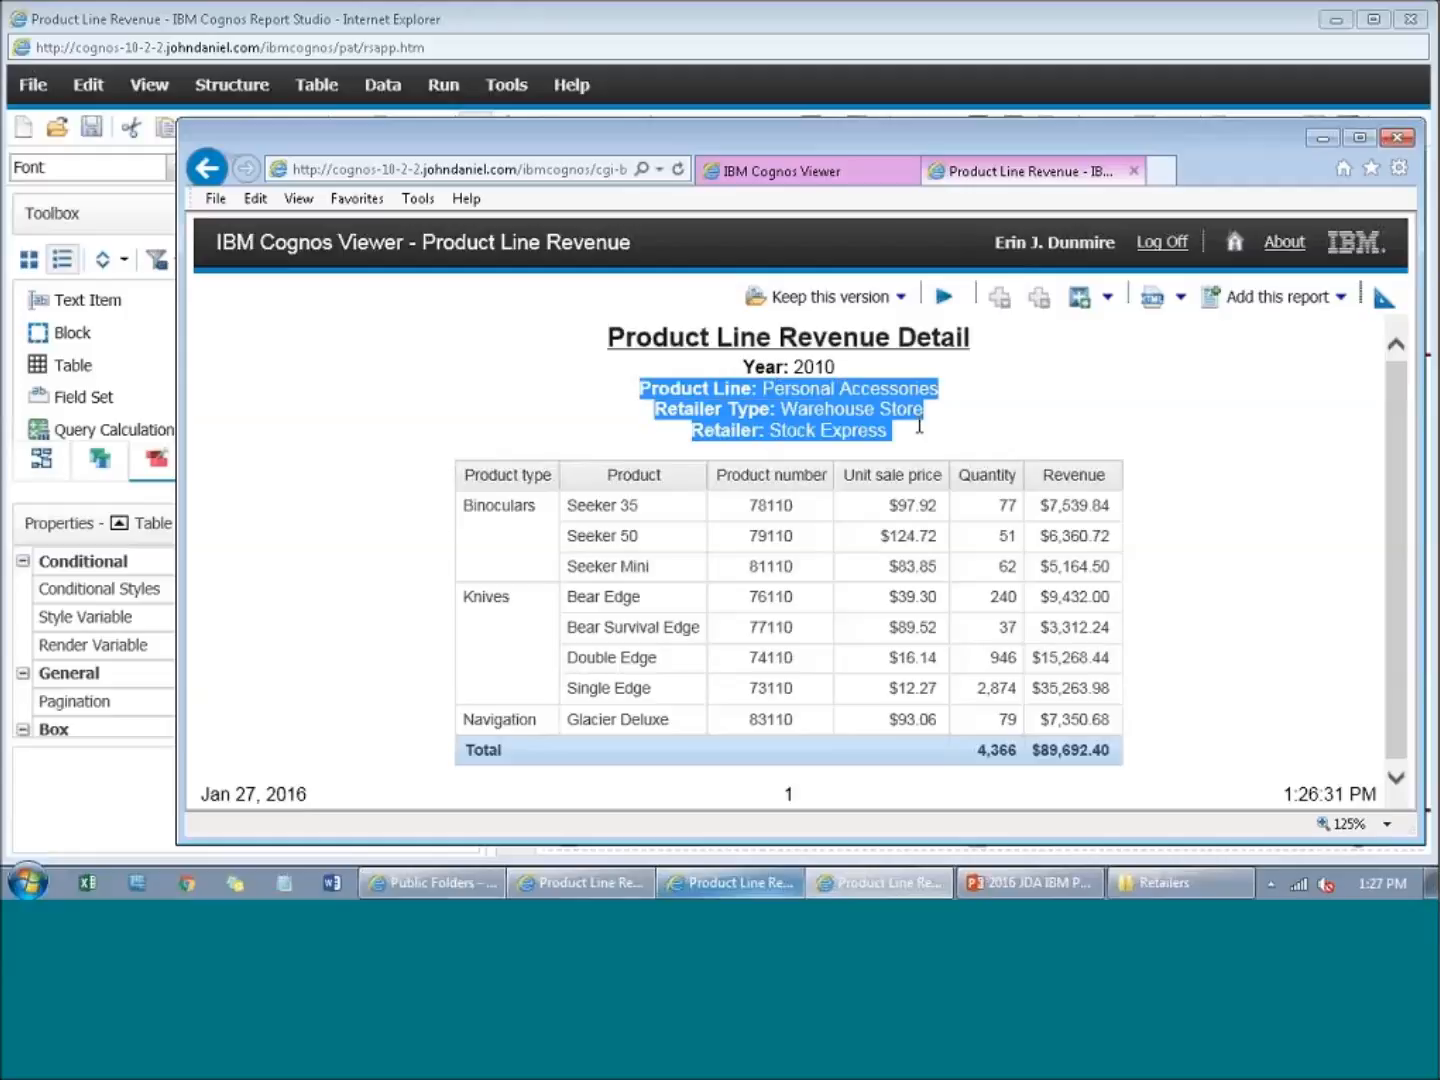
{"action": "left_click", "coordinate": [979, 434]}
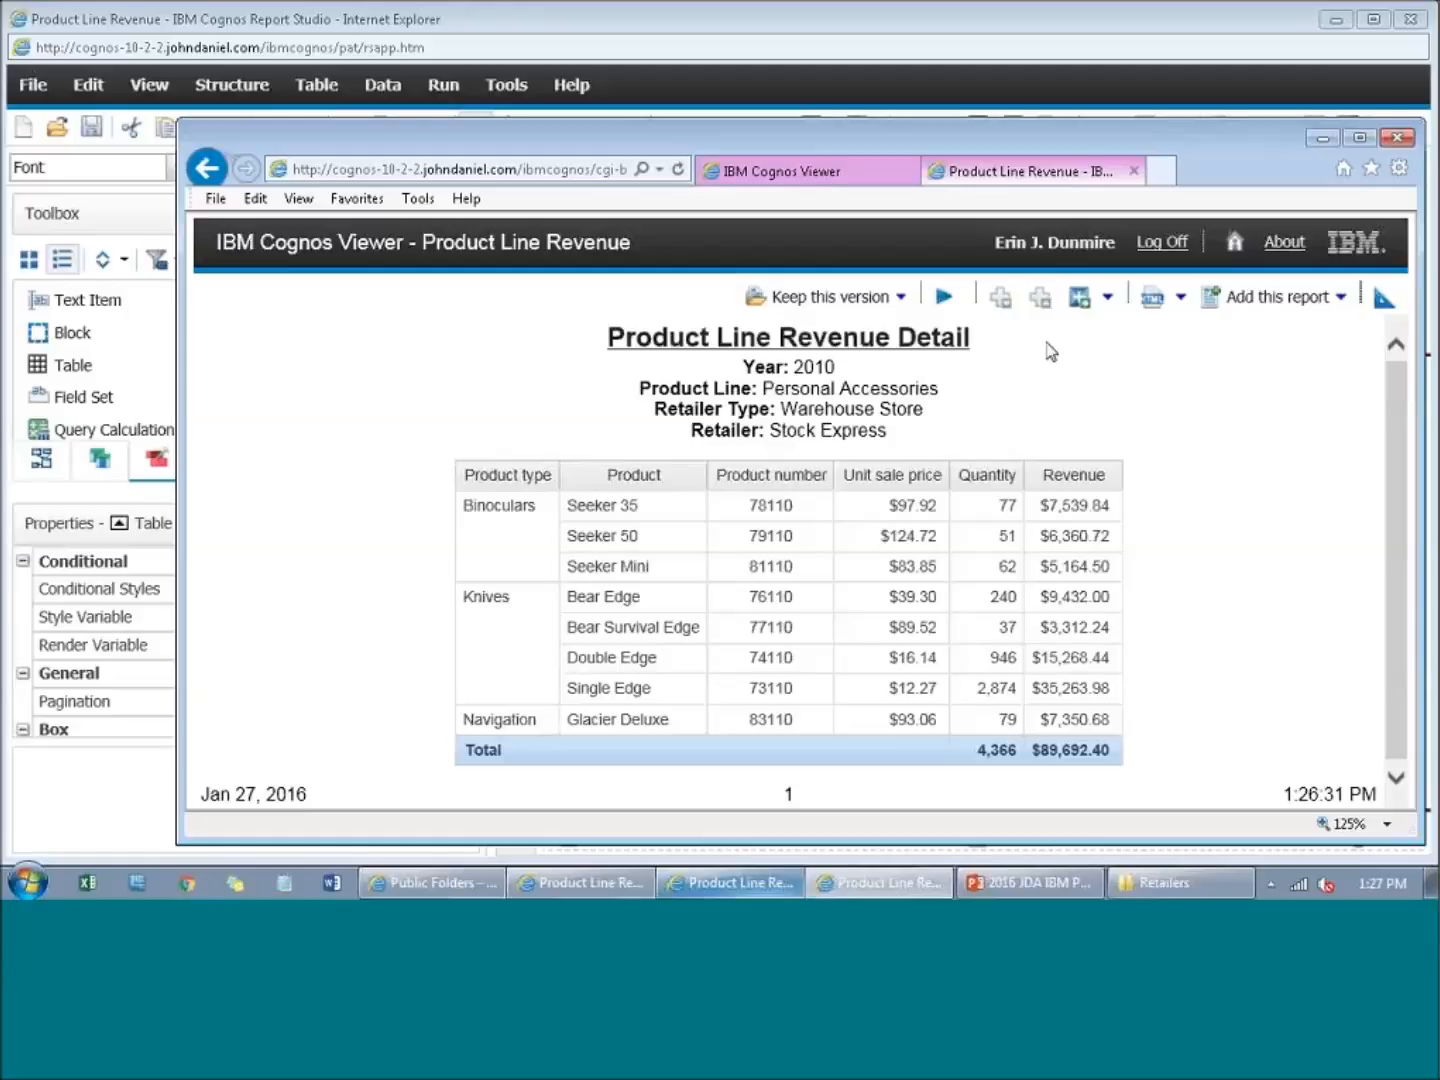
Step: Switch to the PowerPoint presentation and start the slide show from the "Bursting a report" slide
{"action": "left_click", "coordinate": [1046, 888]}
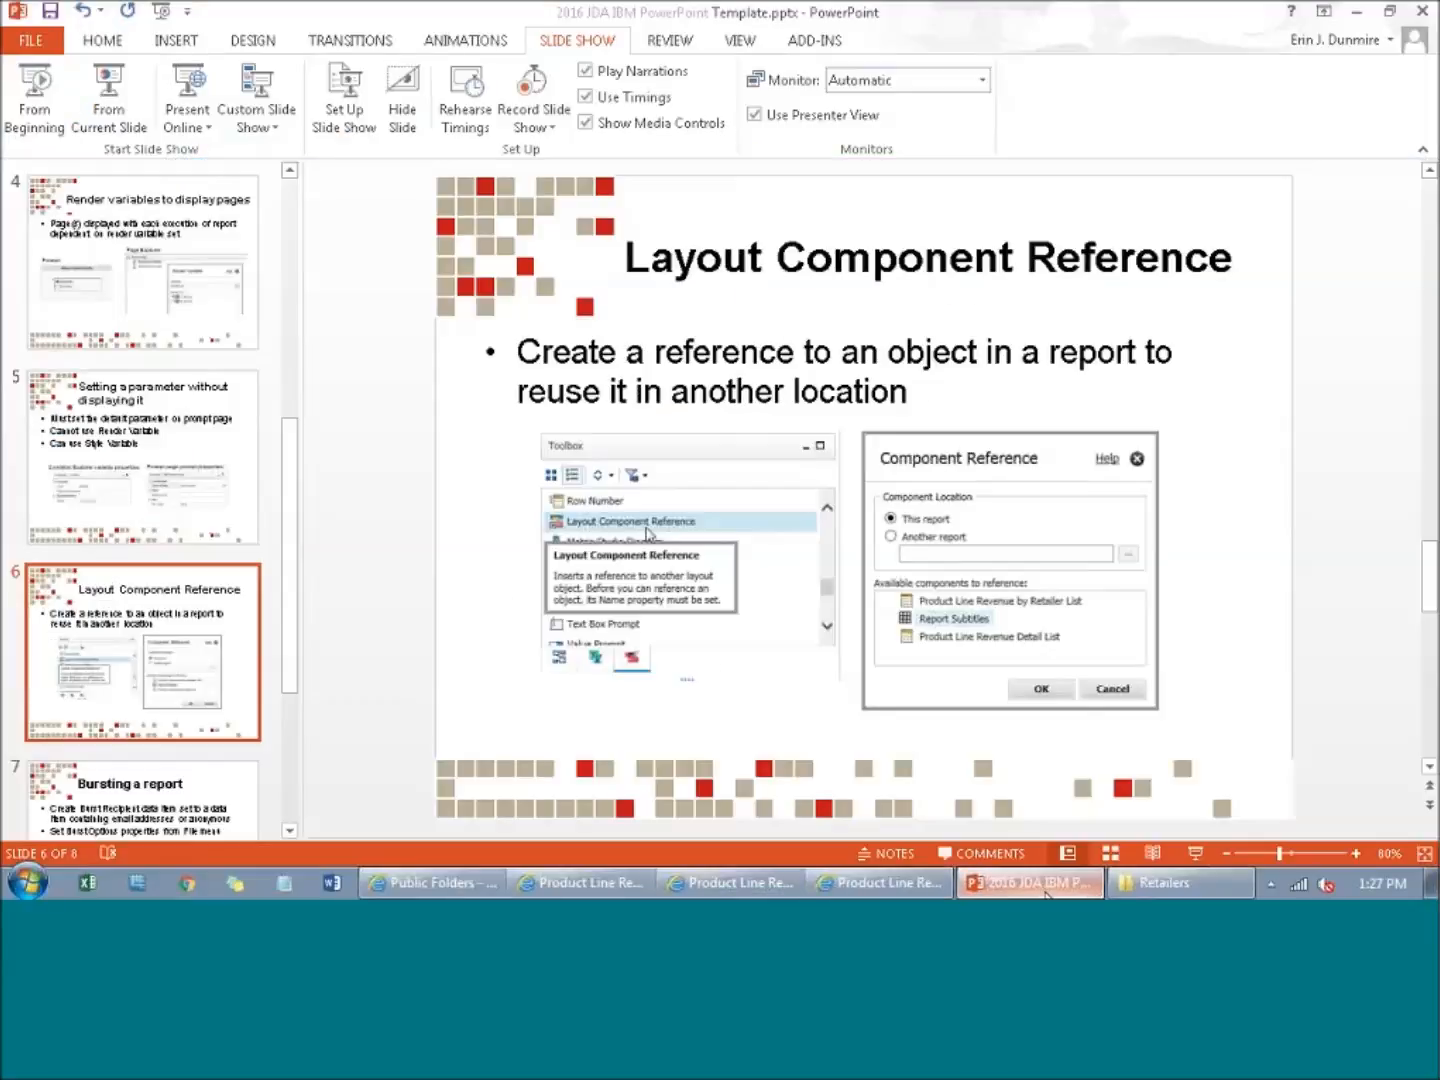
{"action": "left_click", "coordinate": [113, 809]}
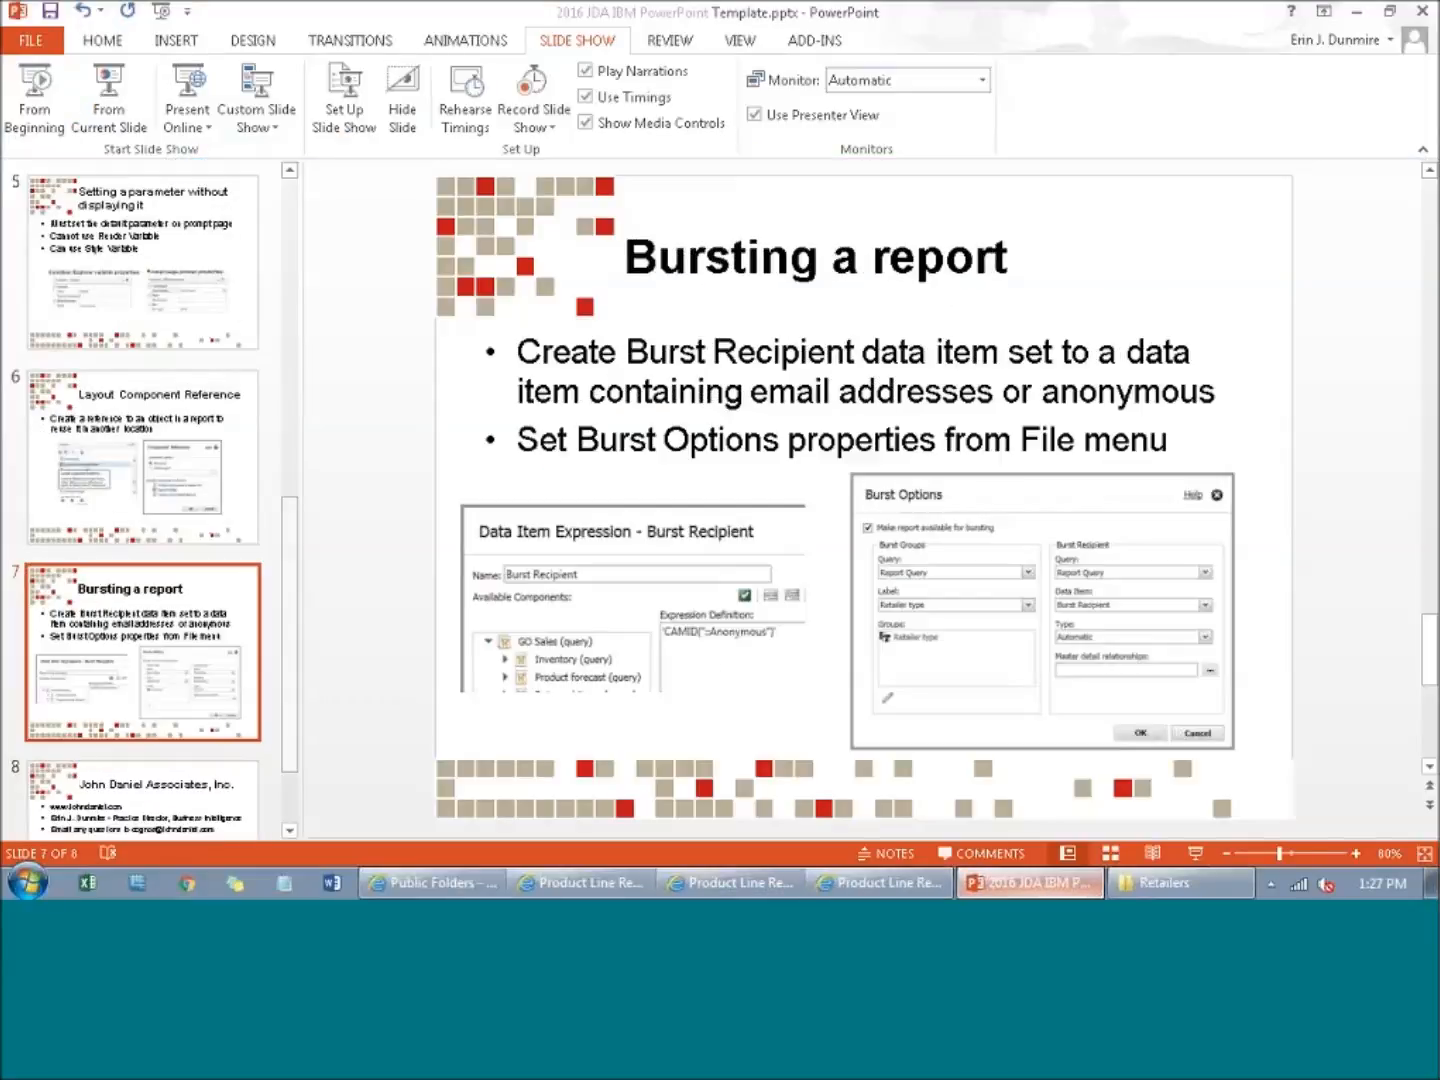
{"action": "left_click", "coordinate": [109, 91]}
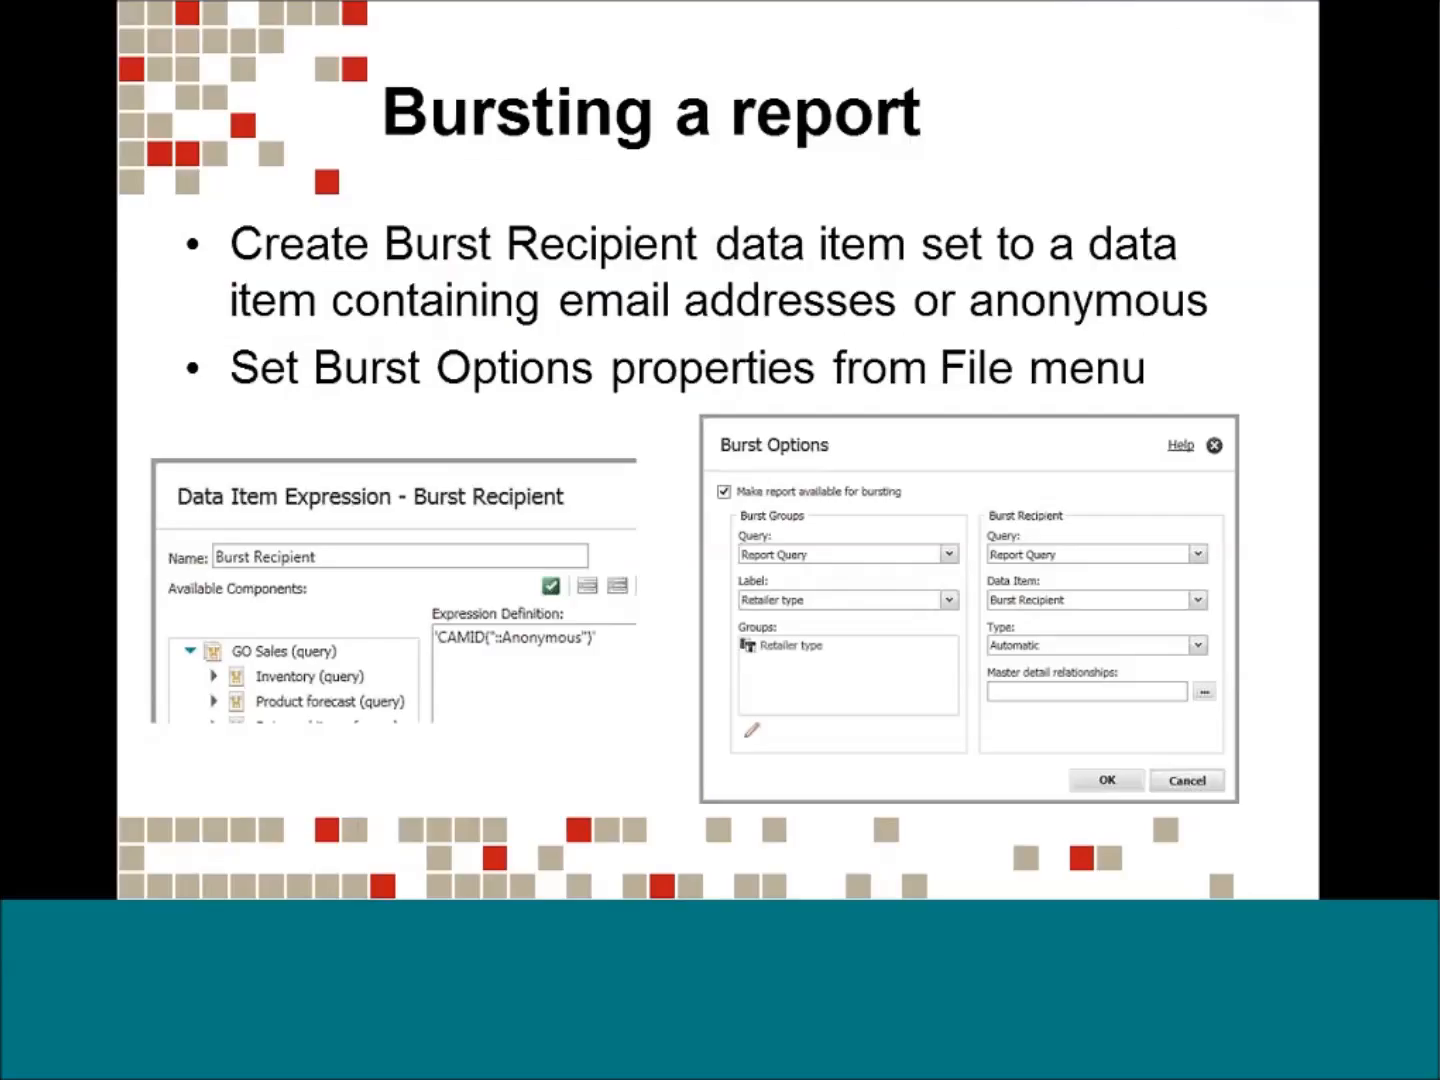
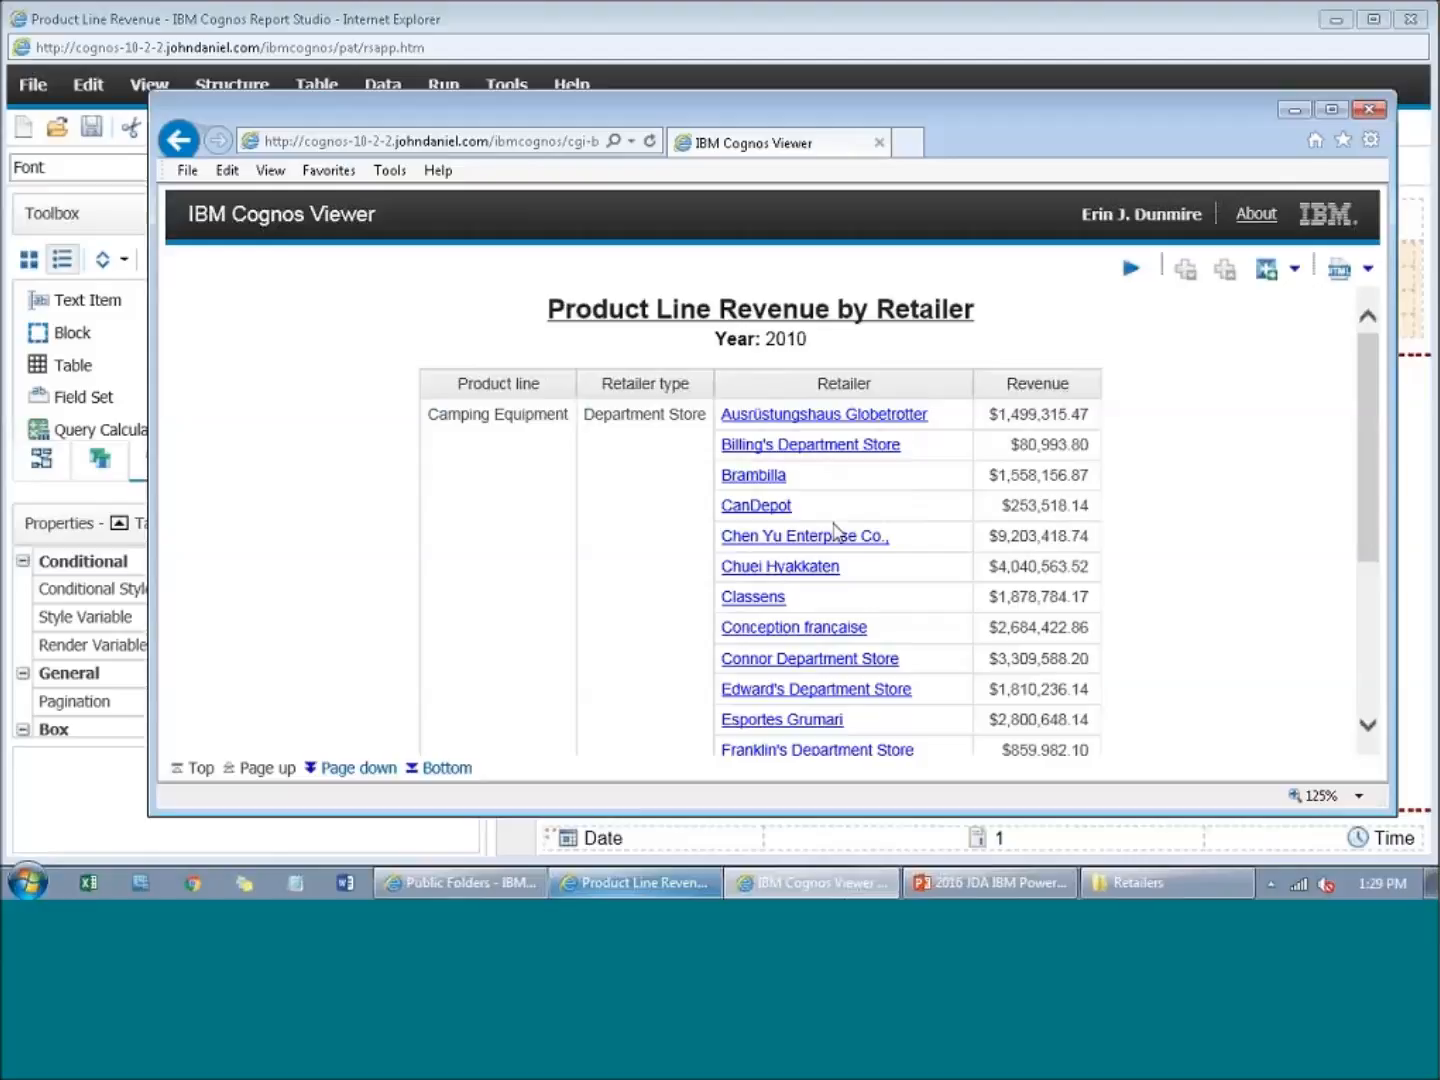
Step: Examine the Department Store grouping on the first page of the Revenue by Retailer output and close the output
{"action": "left_click", "coordinate": [660, 438]}
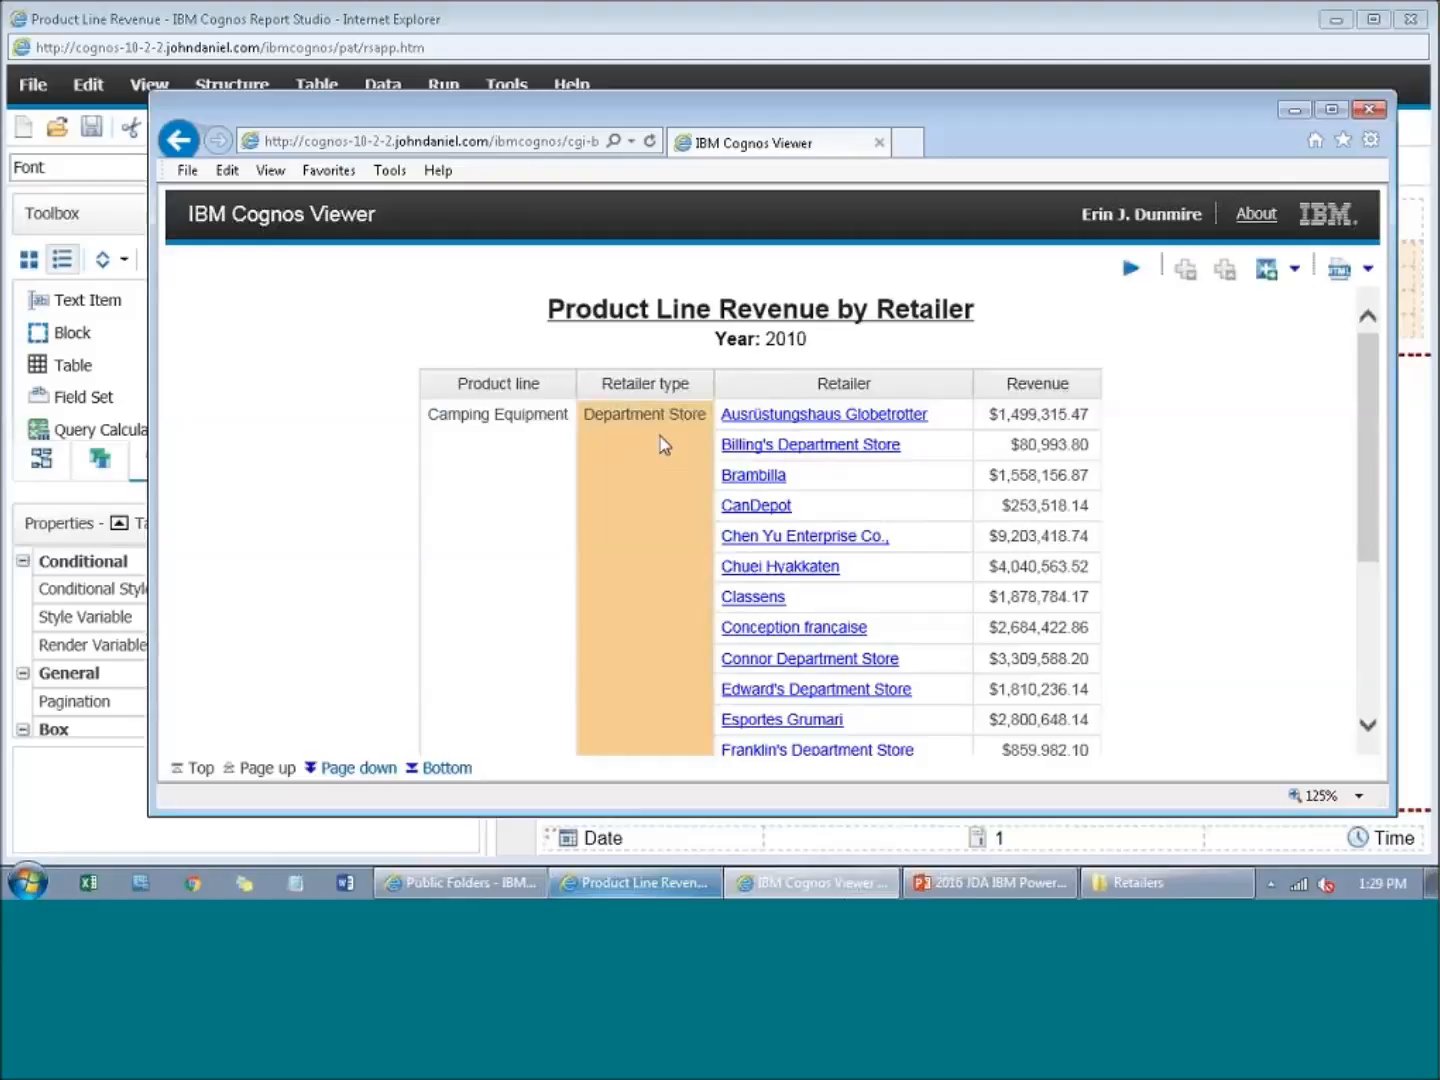
{"action": "scroll", "coordinate": [660, 440], "scroll_direction": "down", "scroll_amount": 5}
{"action": "scroll", "coordinate": [660, 440], "scroll_direction": "up", "scroll_amount": 5}
{"action": "left_click", "coordinate": [1368, 108]}
Step: Set the report's run options to 9999 rows per page
{"action": "left_click", "coordinate": [494, 84]}
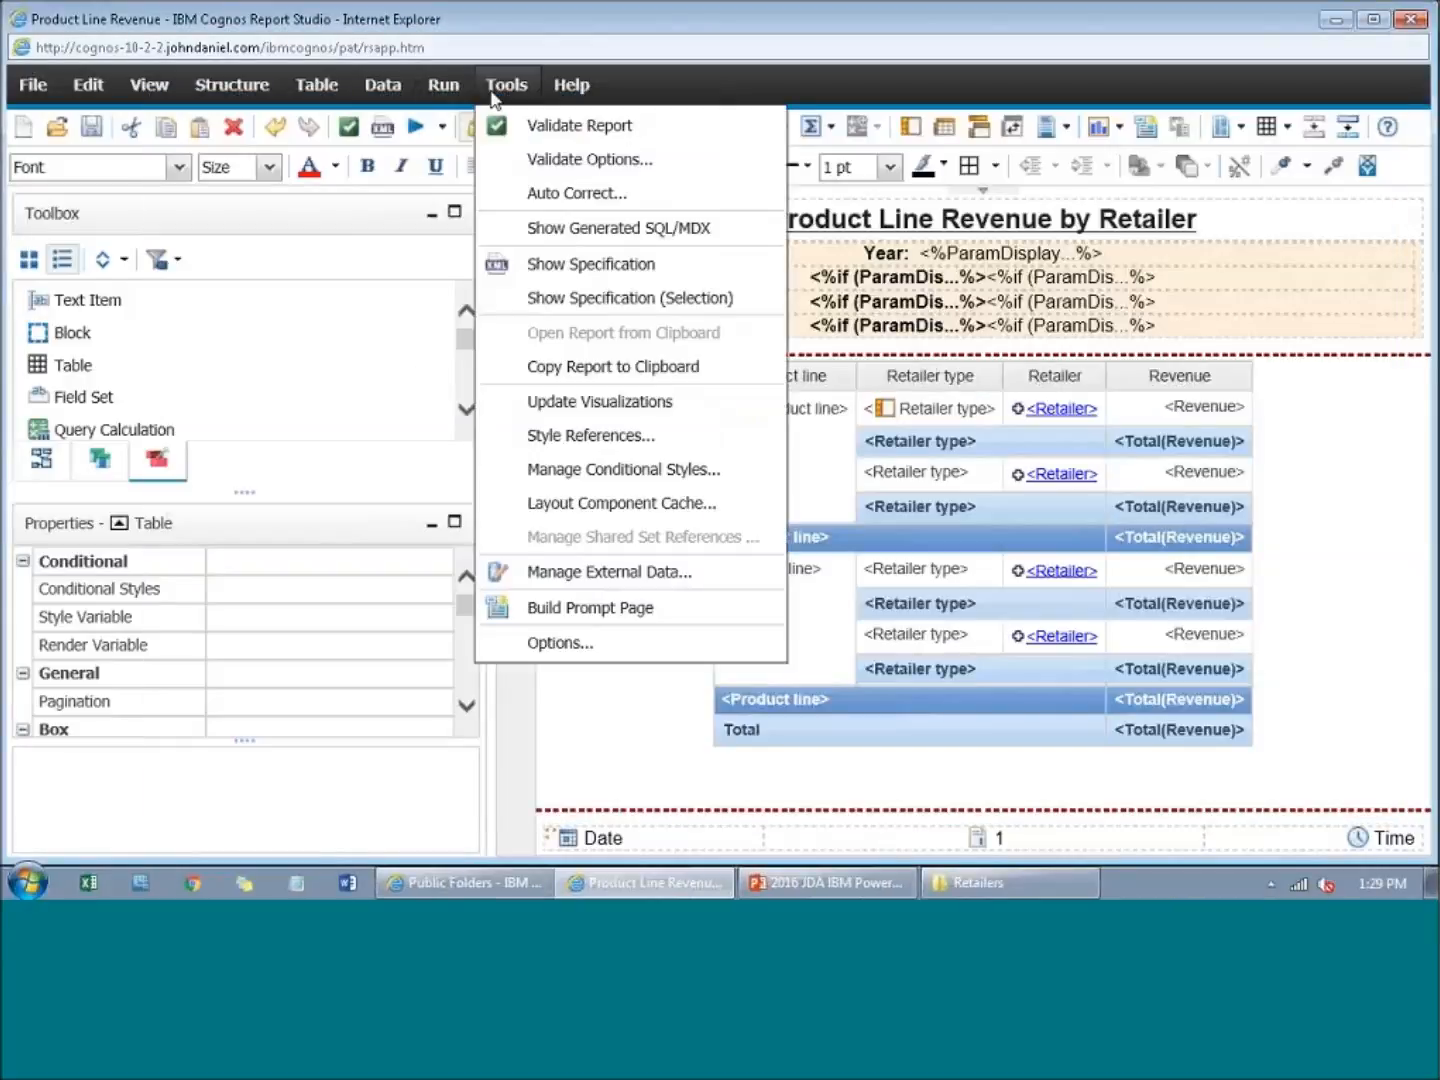
{"action": "left_click", "coordinate": [441, 91]}
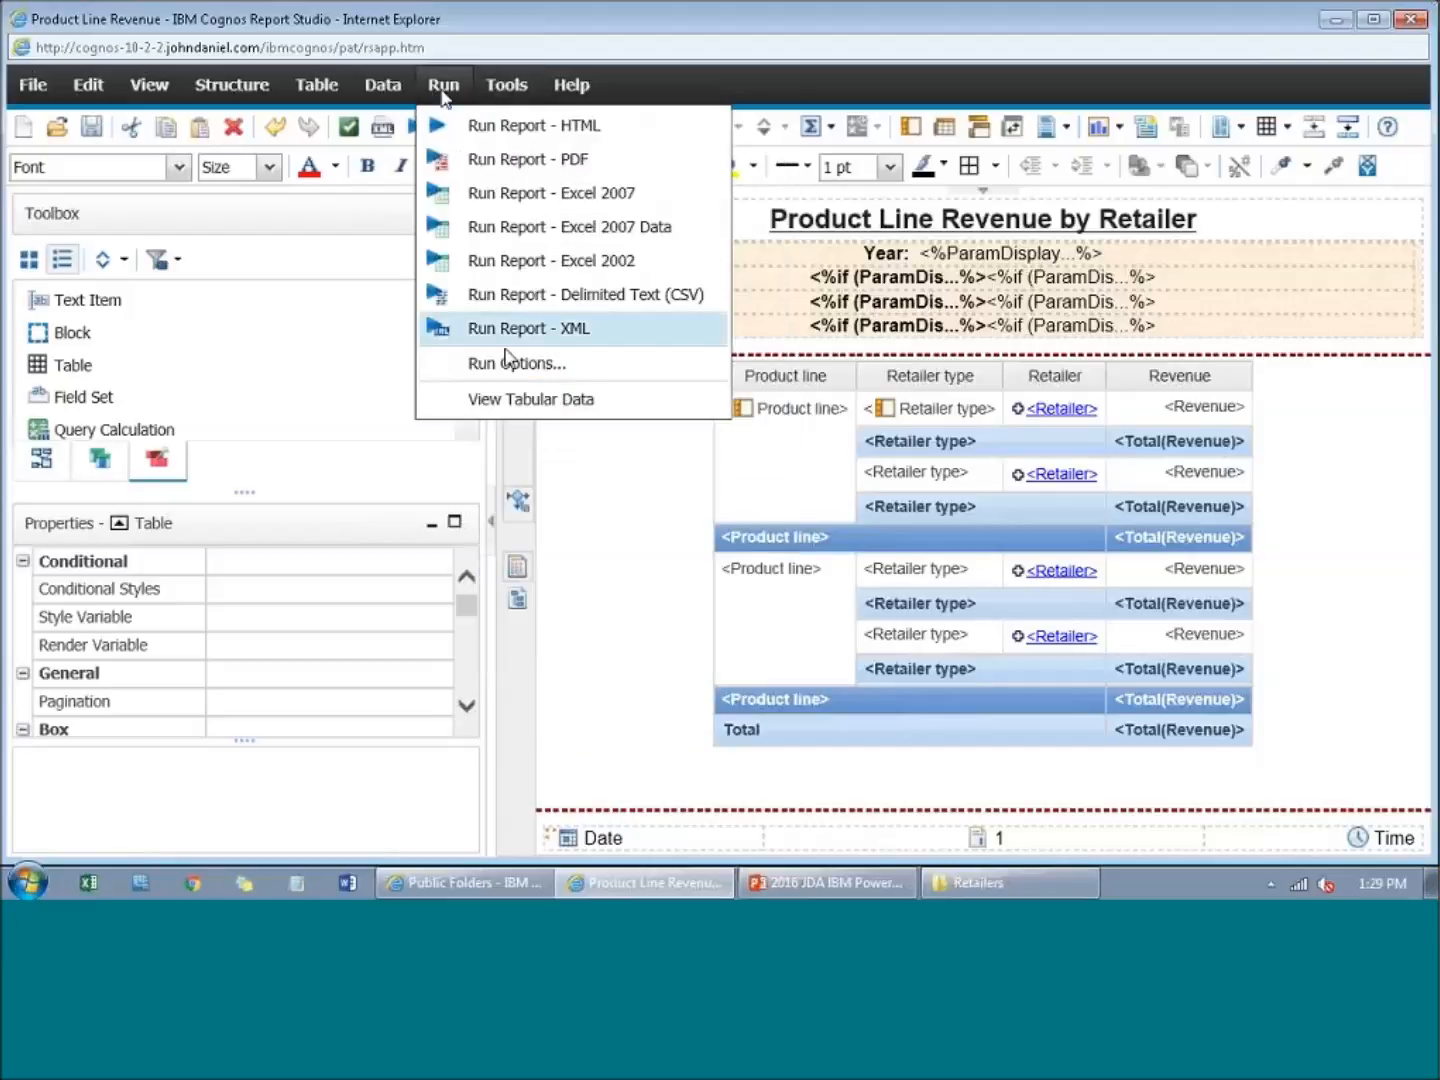
{"action": "left_click", "coordinate": [511, 375]}
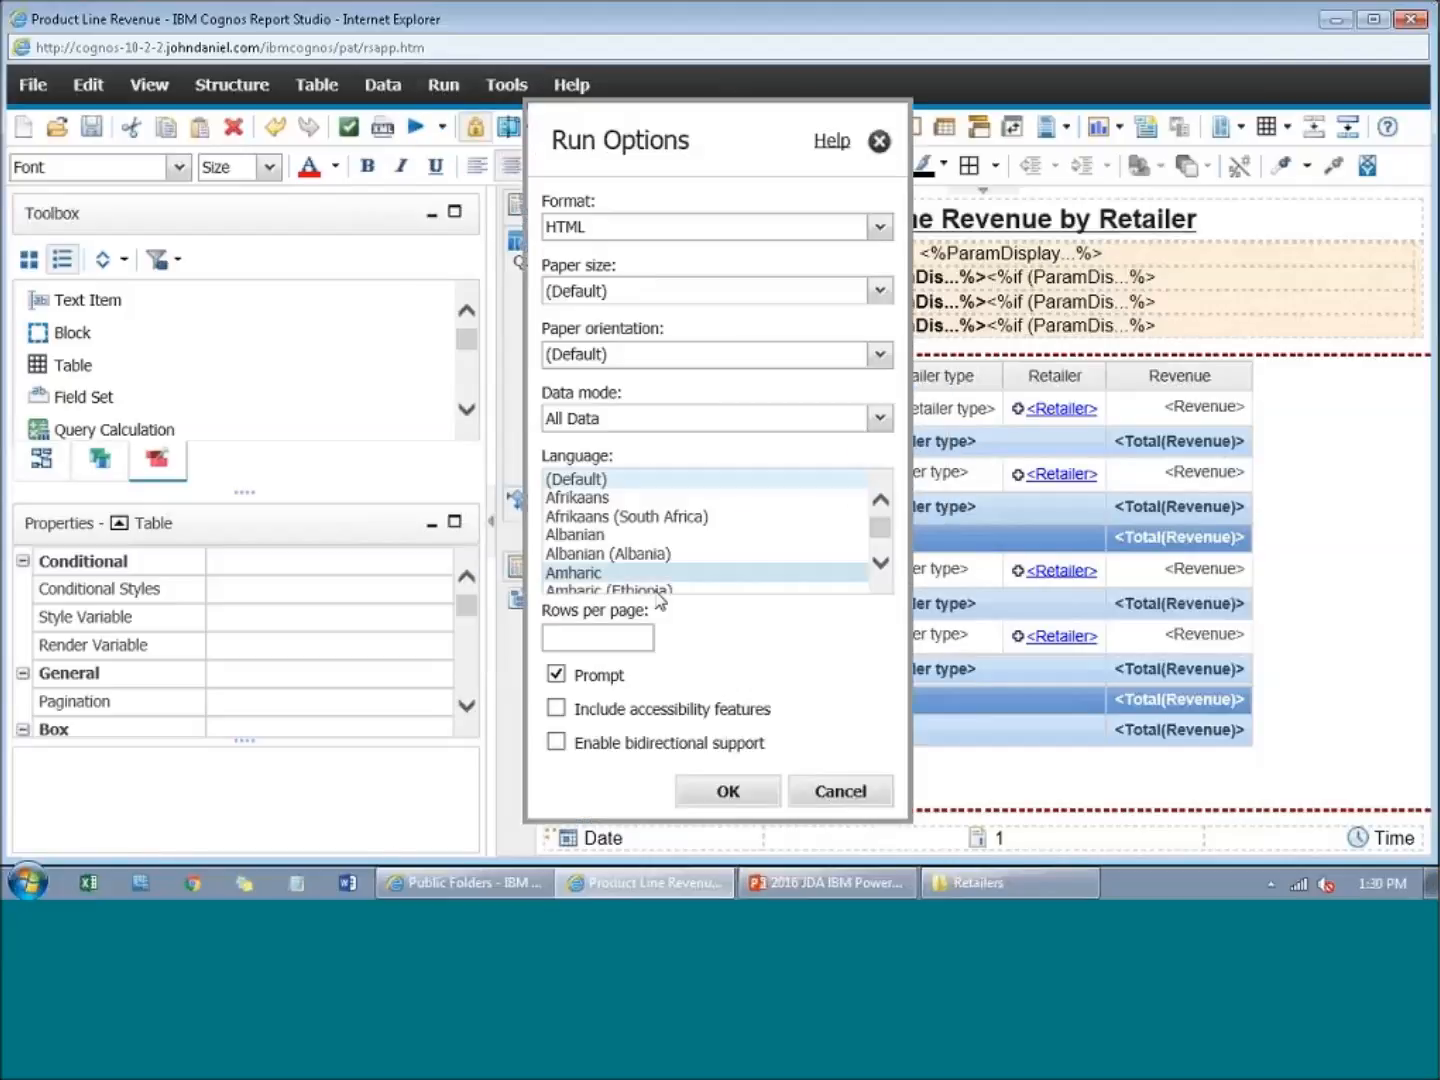
{"action": "left_click", "coordinate": [588, 637]}
{"action": "type", "text": "9999"}
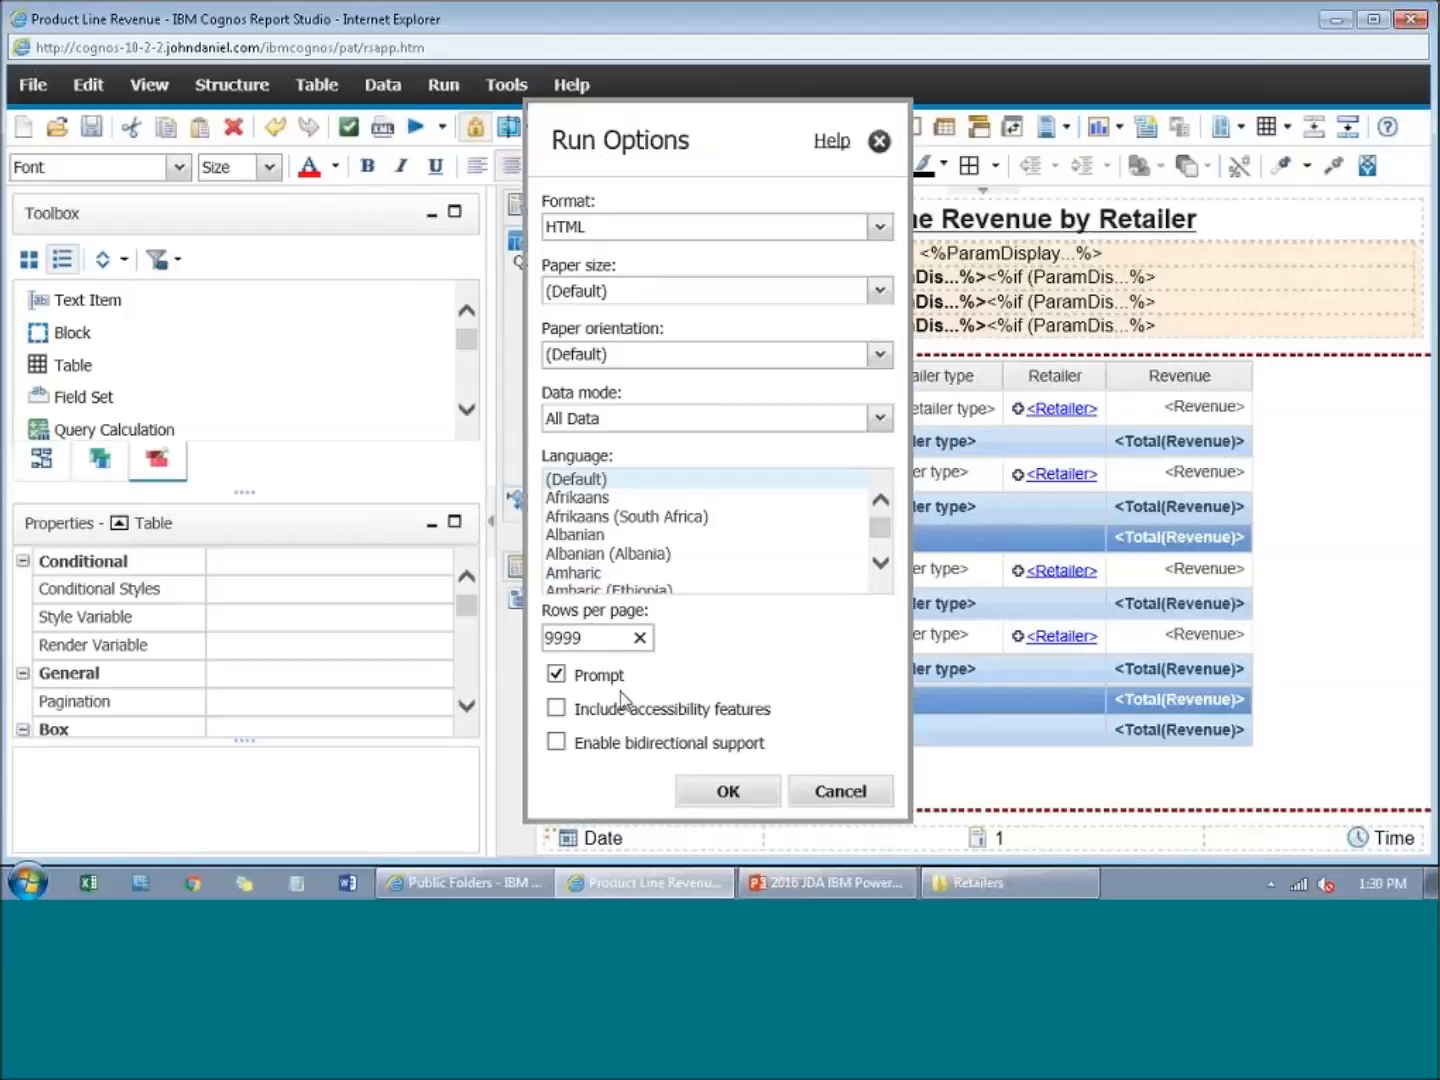
{"action": "left_click", "coordinate": [728, 791]}
Step: Run the report in HTML for year 2010 without choosing any optional prompt values
{"action": "left_click", "coordinate": [415, 126]}
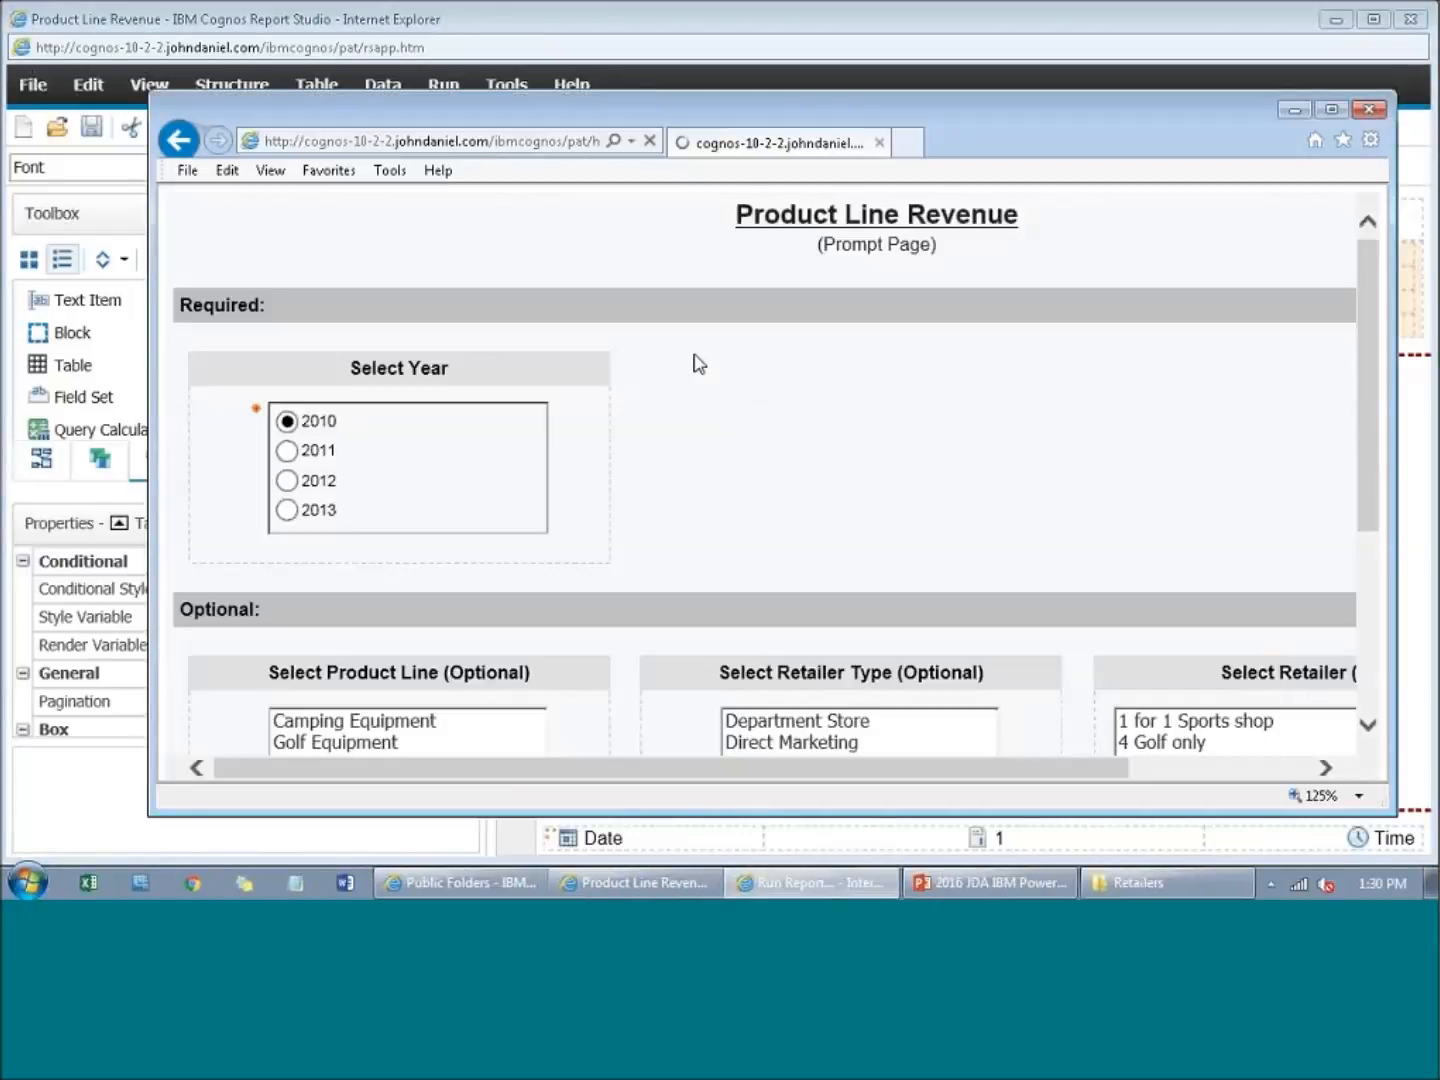
{"action": "scroll", "coordinate": [932, 735], "scroll_direction": "down", "scroll_amount": 3}
{"action": "left_click", "coordinate": [932, 725]}
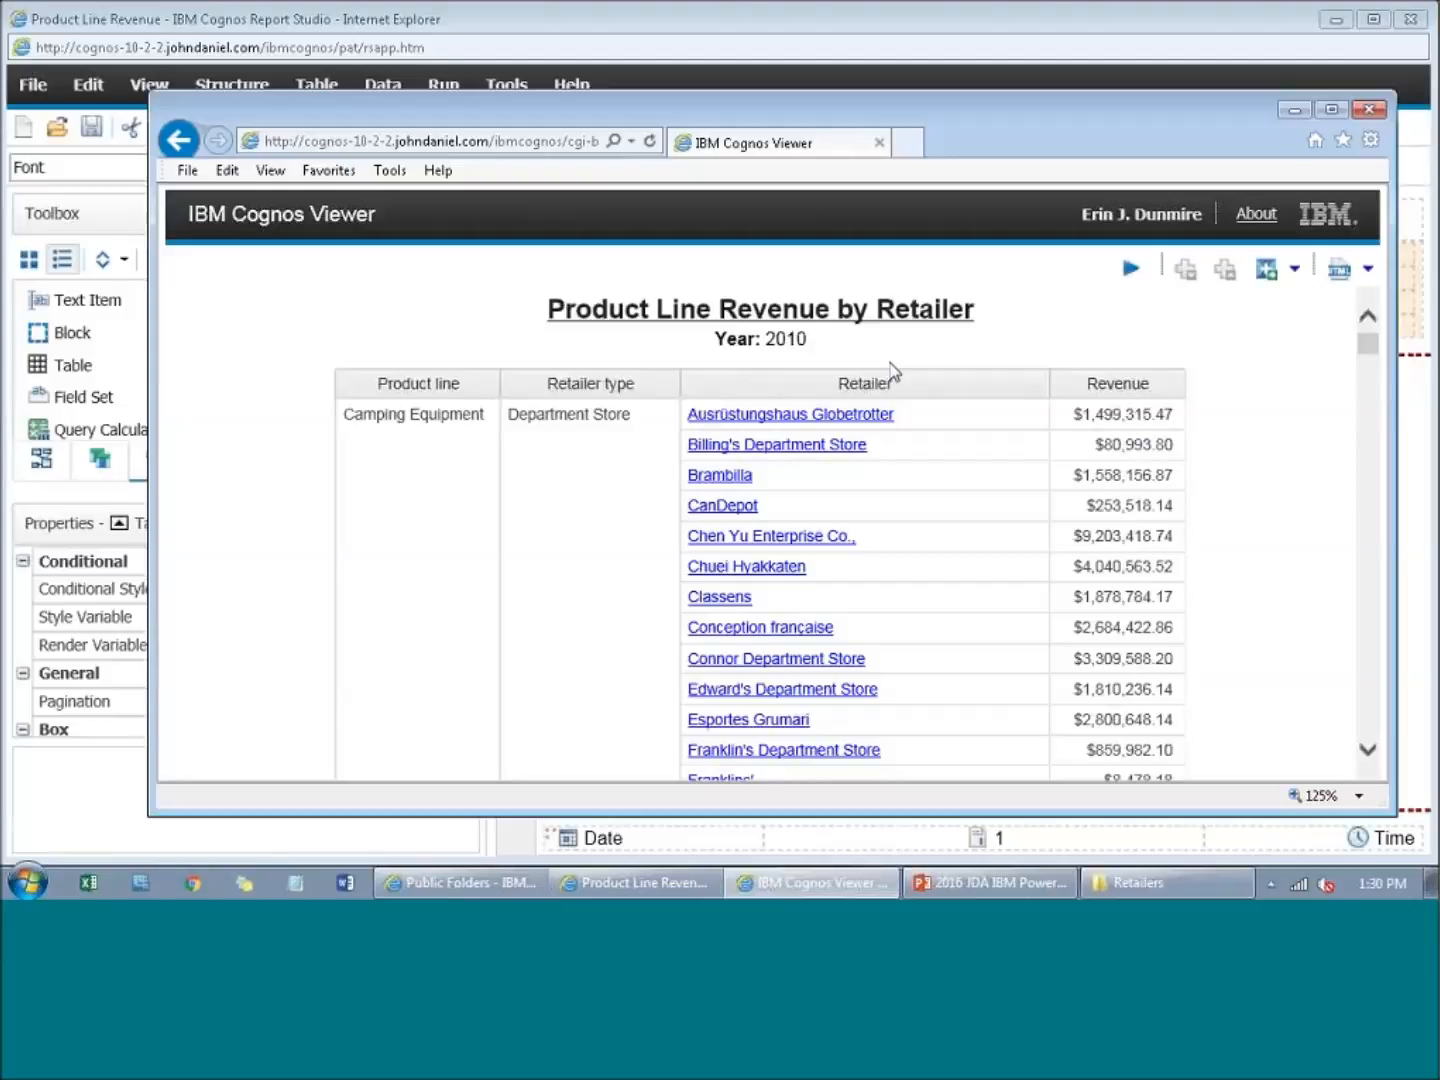
Step: Examine how the Camping Equipment retailers are grouped by retailer type throughout the long output, and close it
{"action": "left_click", "coordinate": [590, 442]}
{"action": "scroll", "coordinate": [588, 443], "scroll_direction": "down", "scroll_amount": 10}
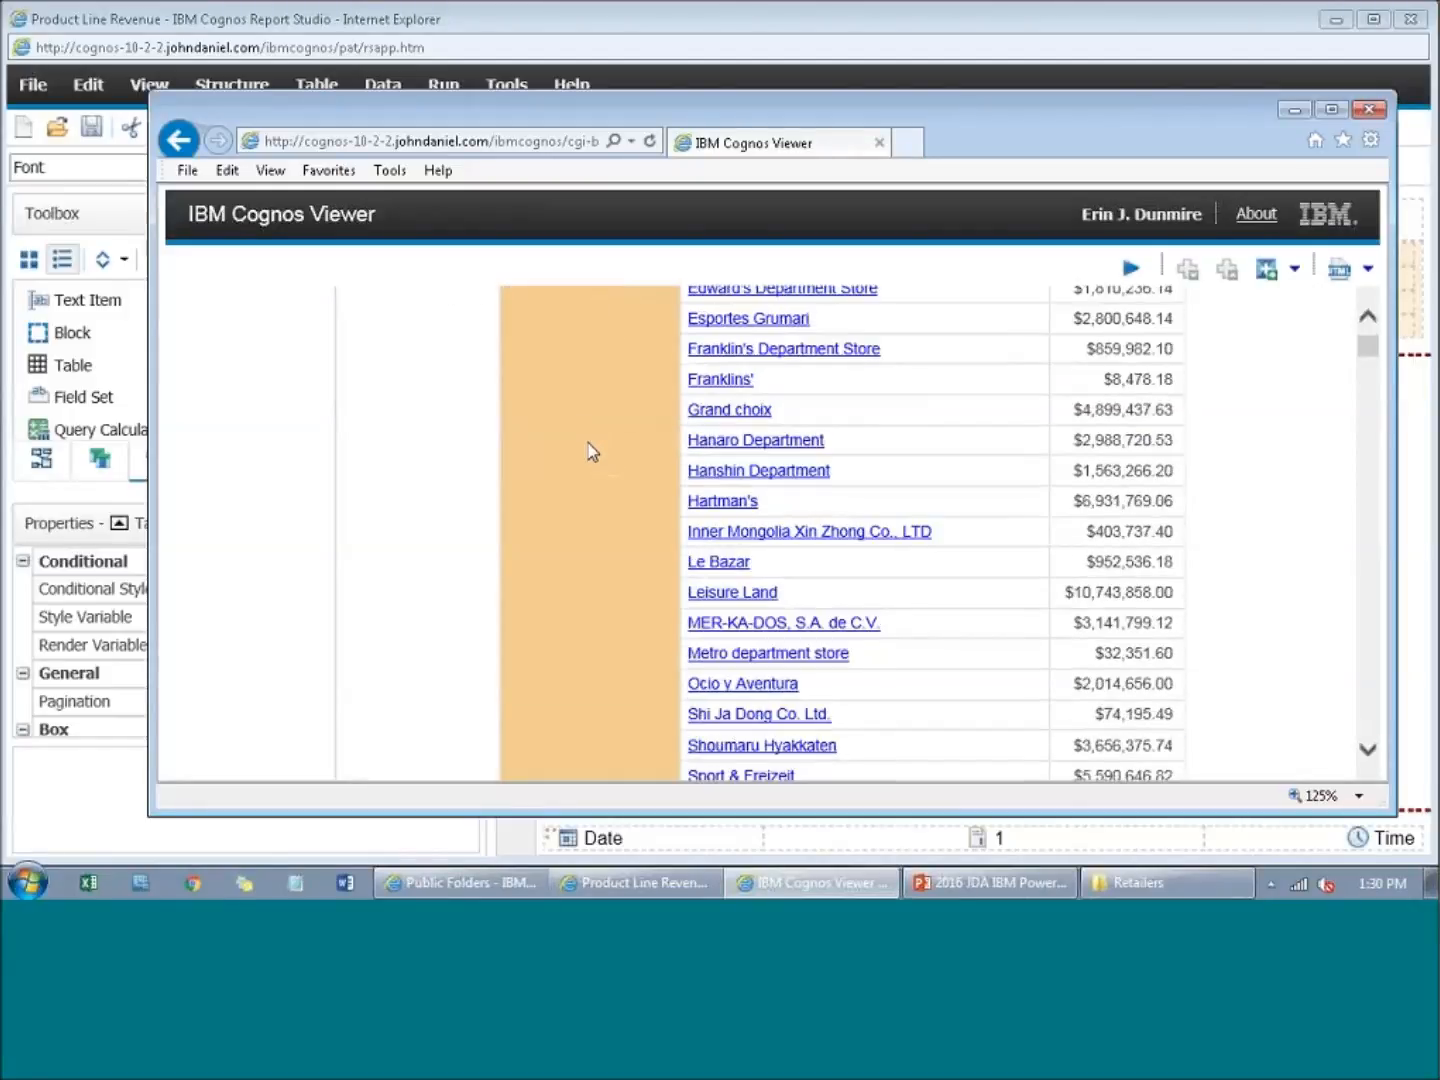
{"action": "scroll", "coordinate": [588, 455], "scroll_direction": "up", "scroll_amount": 3}
{"action": "scroll", "coordinate": [588, 465], "scroll_direction": "down", "scroll_amount": 4}
{"action": "left_click", "coordinate": [585, 533]}
{"action": "scroll", "coordinate": [595, 544], "scroll_direction": "down", "scroll_amount": 3}
{"action": "scroll", "coordinate": [595, 544], "scroll_direction": "down", "scroll_amount": 8}
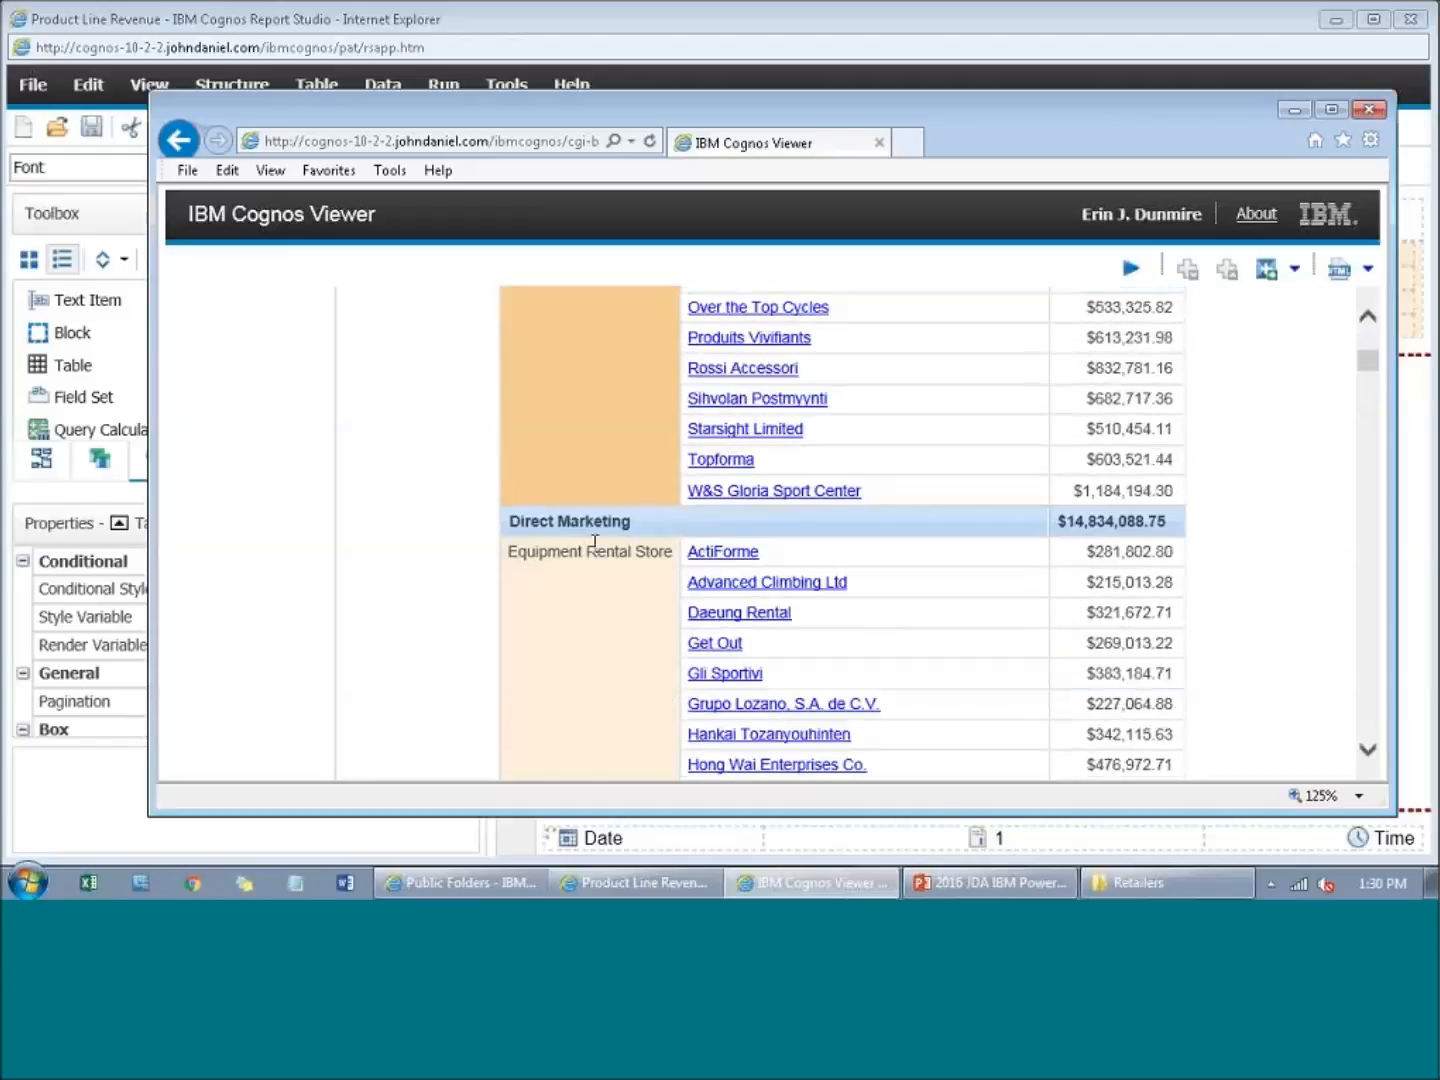
{"action": "left_click", "coordinate": [592, 544]}
{"action": "scroll", "coordinate": [616, 548], "scroll_direction": "down", "scroll_amount": 5}
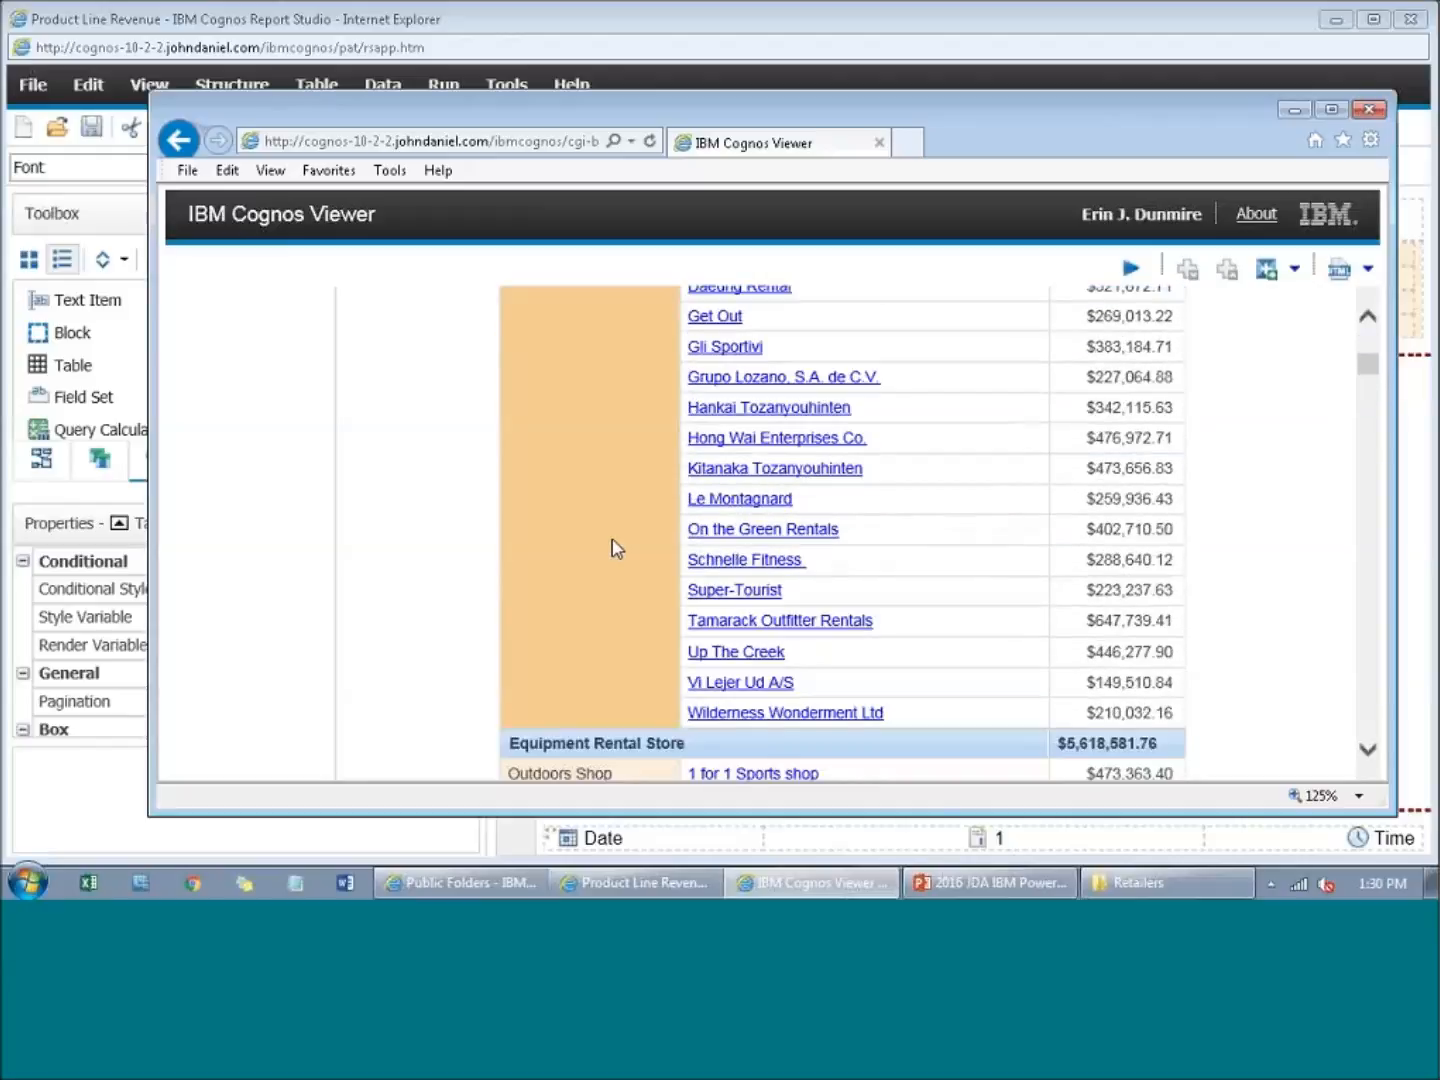
{"action": "scroll", "coordinate": [617, 548], "scroll_direction": "up", "scroll_amount": 1}
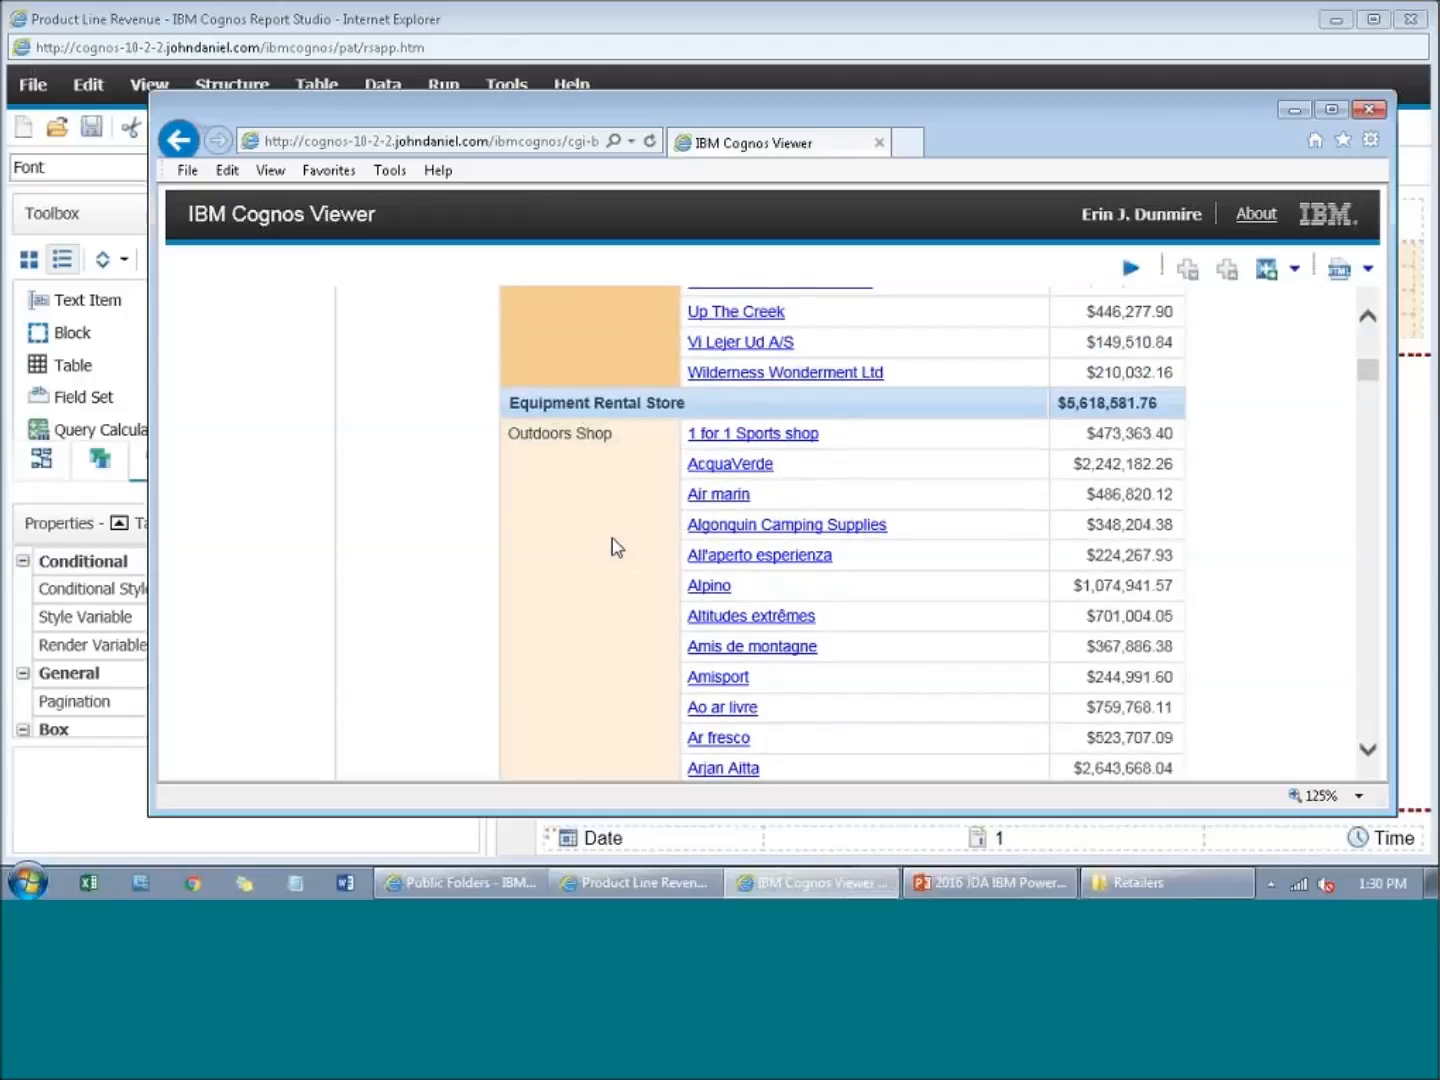
{"action": "scroll", "coordinate": [612, 545], "scroll_direction": "up", "scroll_amount": 10}
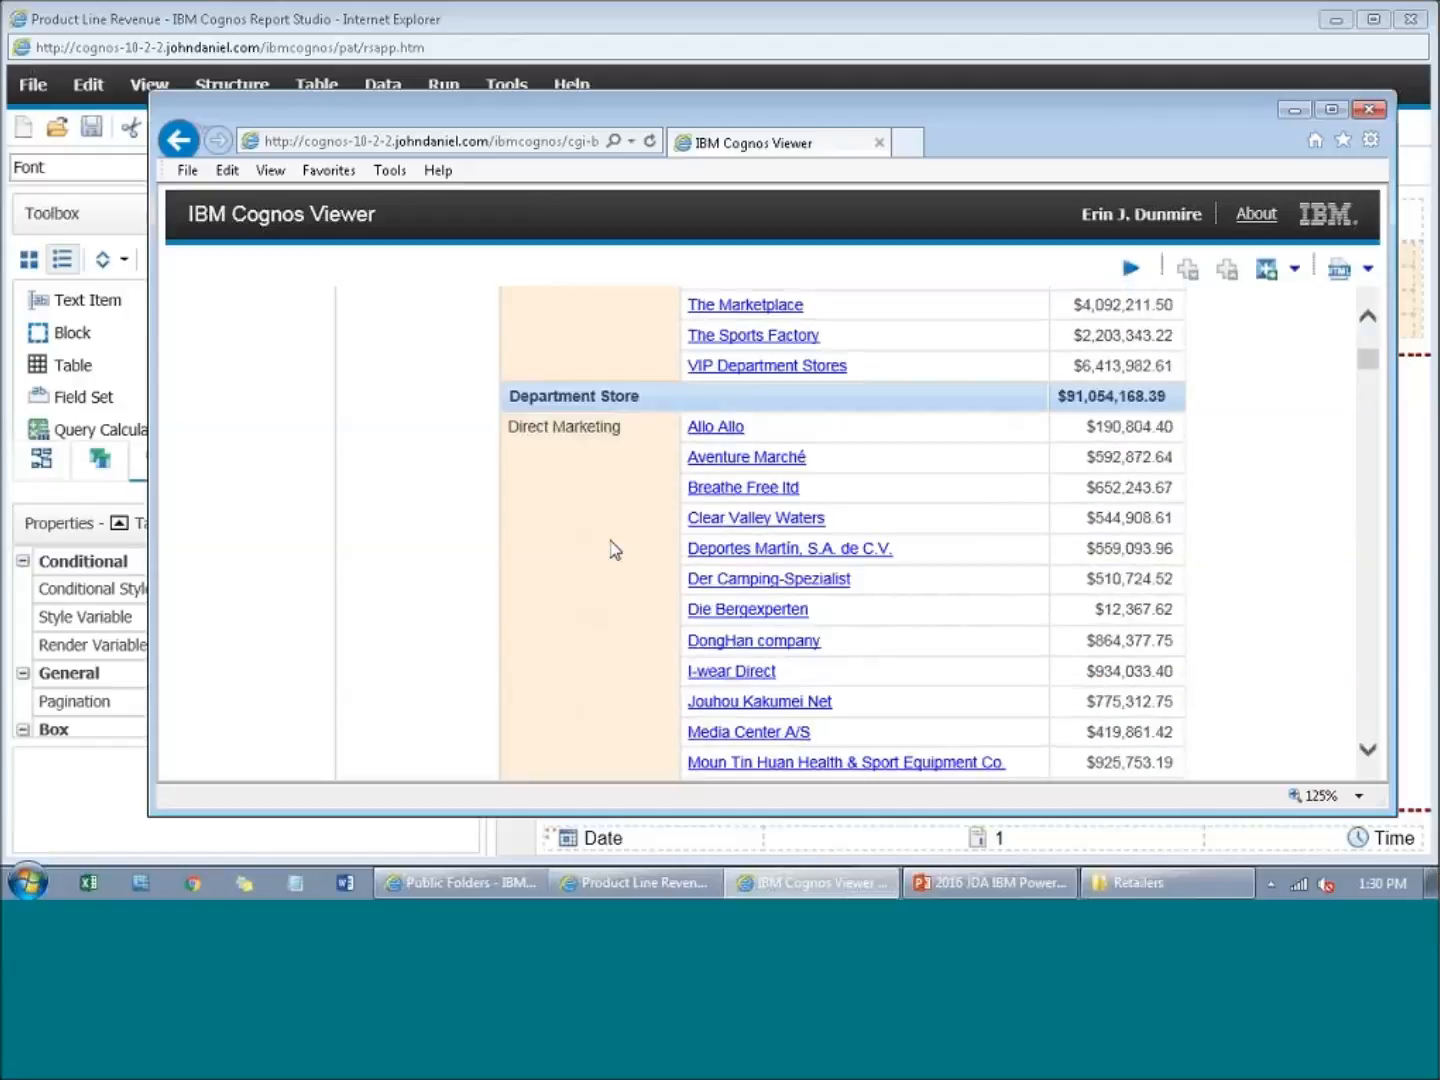
{"action": "scroll", "coordinate": [615, 549], "scroll_direction": "up", "scroll_amount": 4}
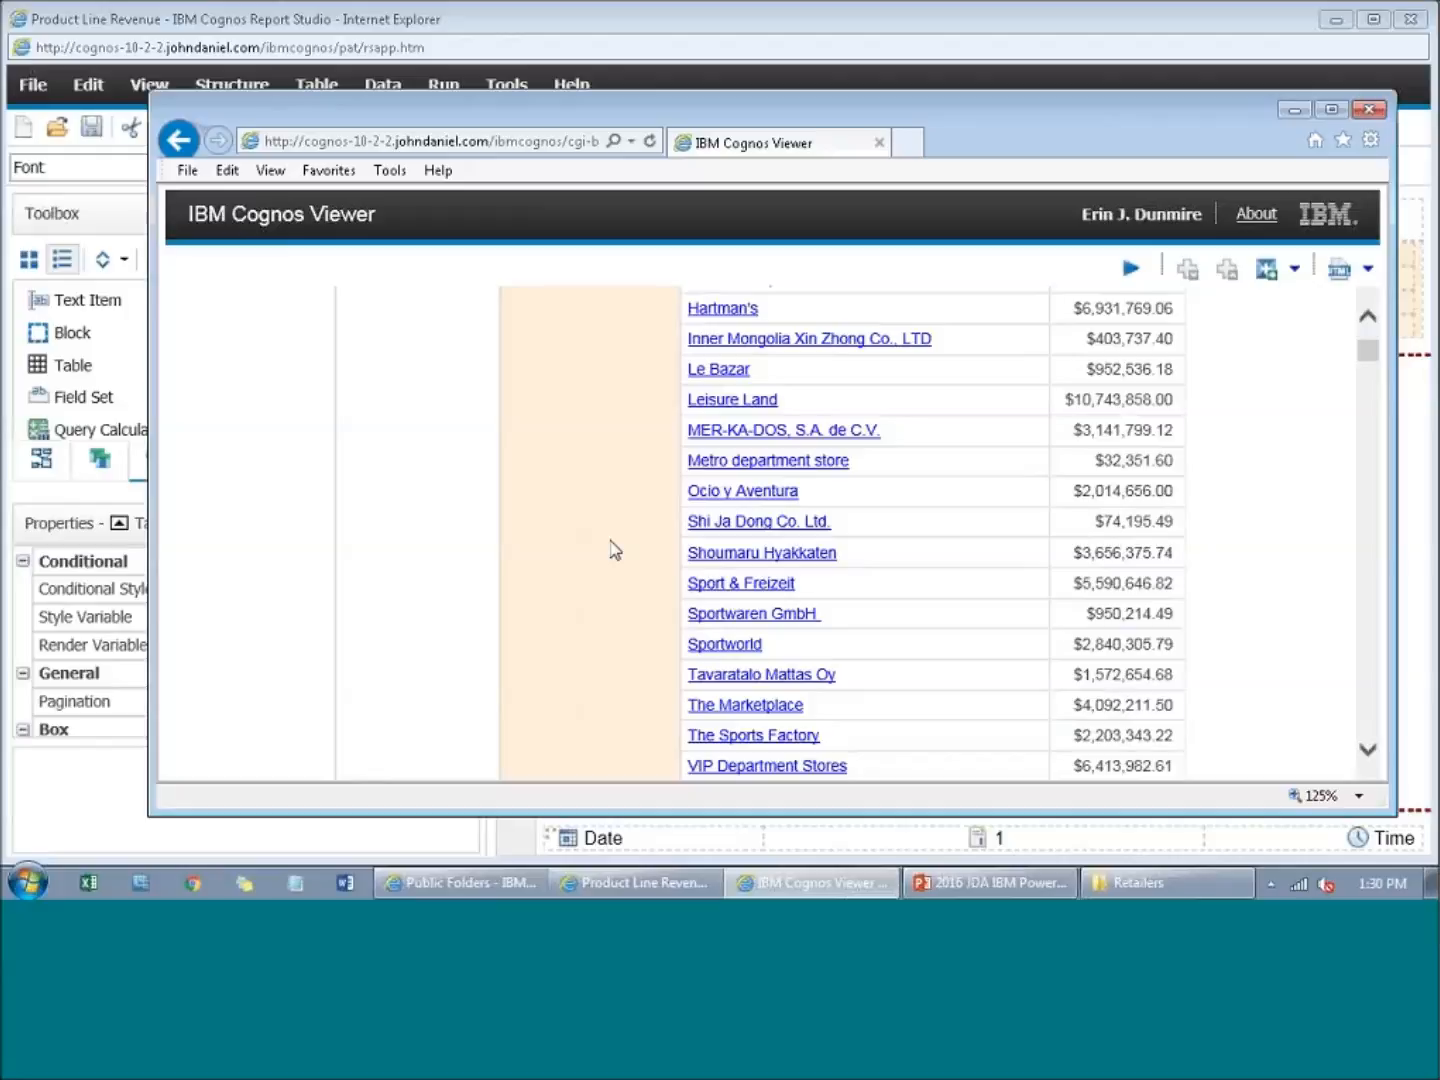
{"action": "scroll", "coordinate": [615, 549], "scroll_direction": "up", "scroll_amount": 1}
{"action": "scroll", "coordinate": [615, 549], "scroll_direction": "up", "scroll_amount": 6}
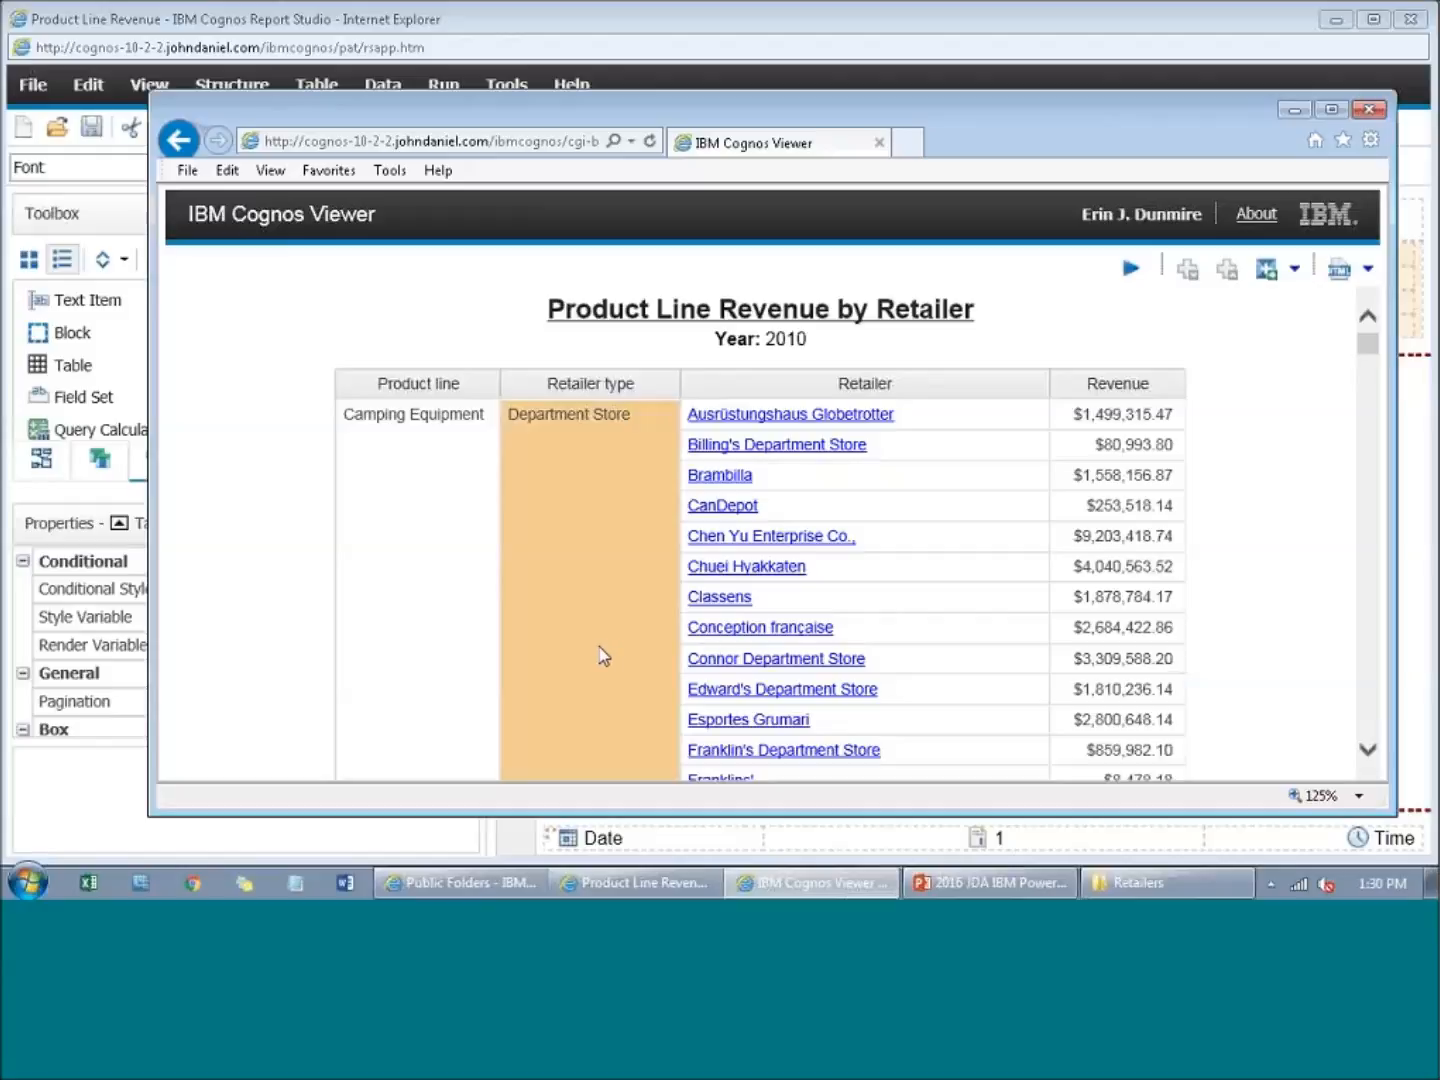
{"action": "scroll", "coordinate": [600, 656], "scroll_direction": "down", "scroll_amount": 15}
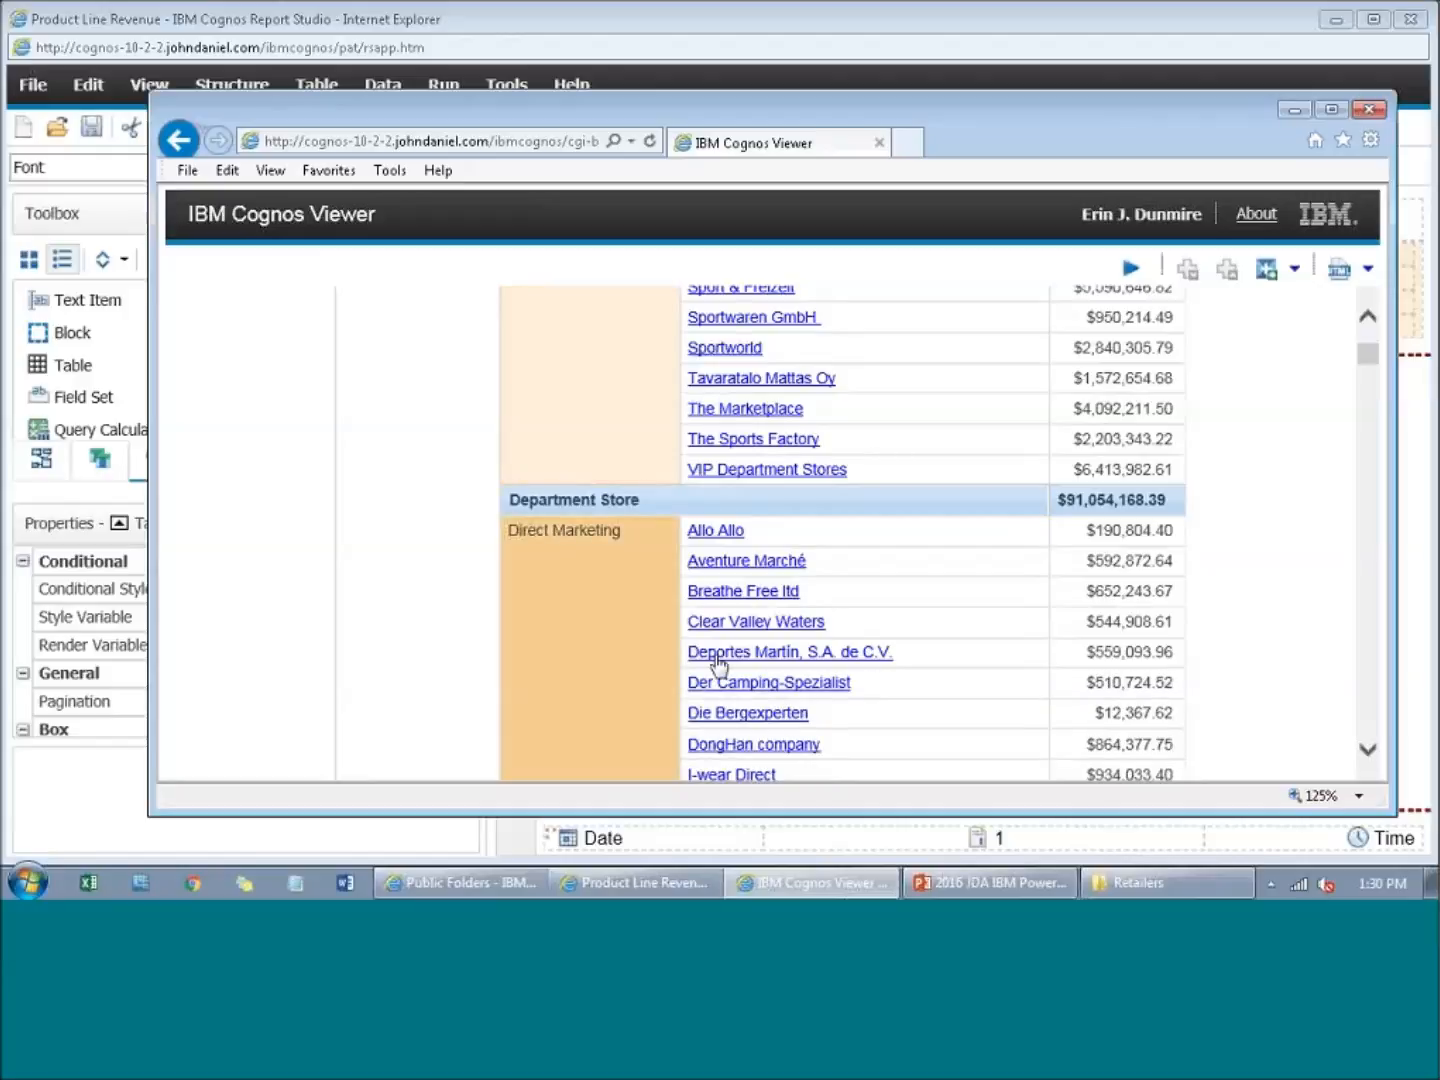
{"action": "scroll", "coordinate": [582, 480], "scroll_direction": "up", "scroll_amount": 20}
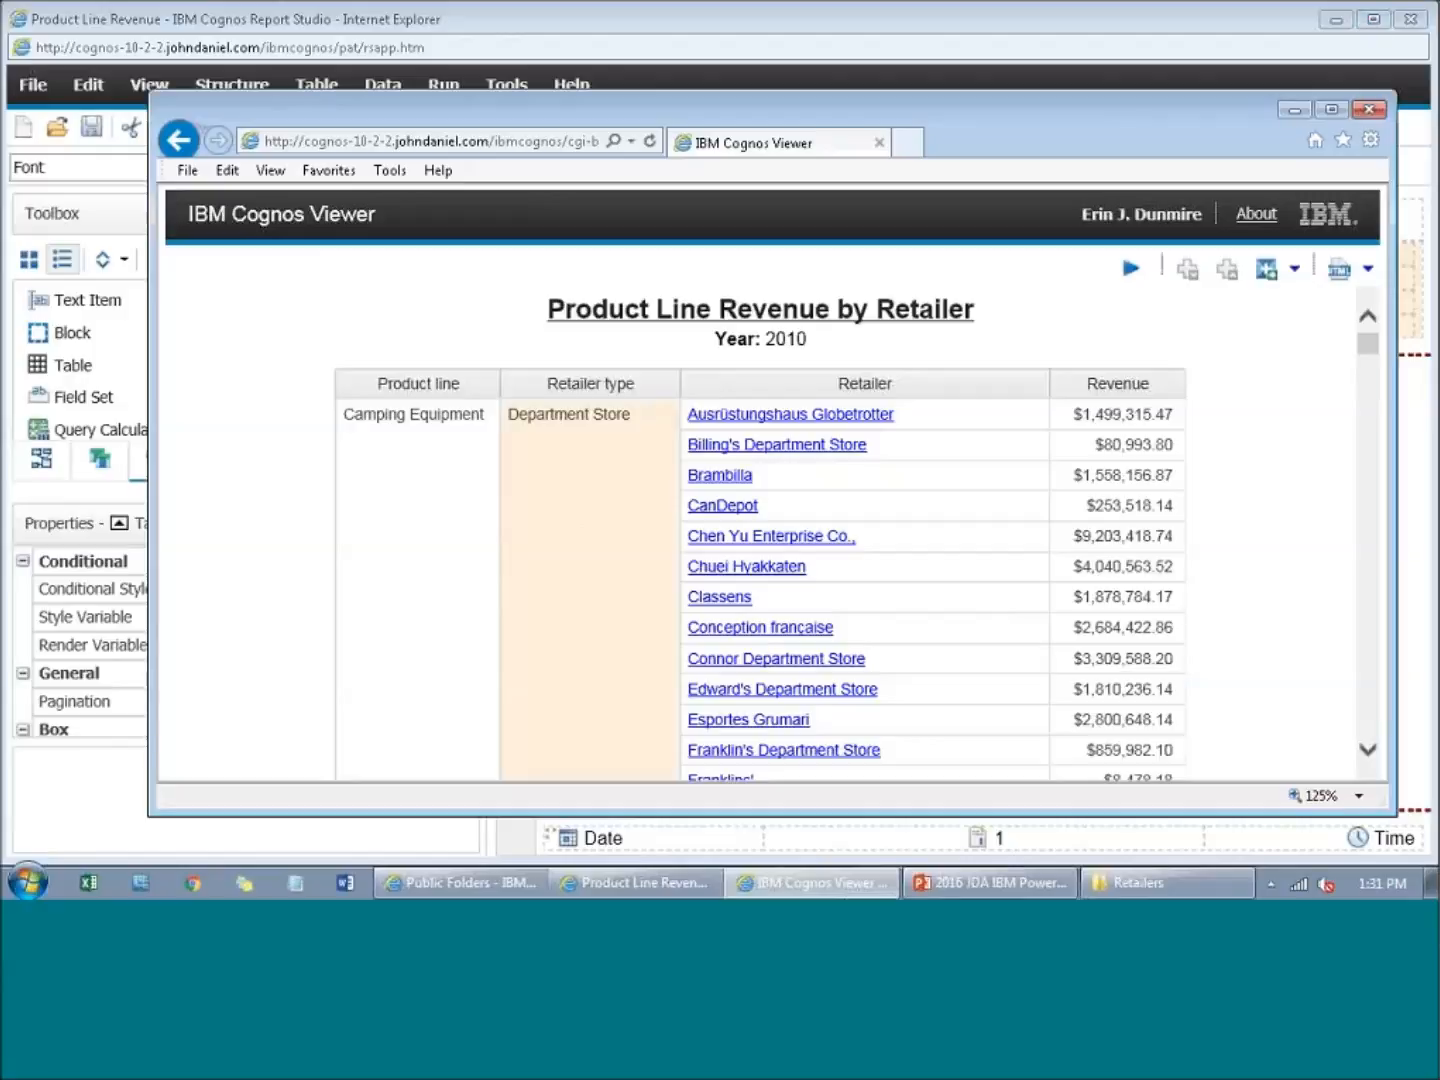
{"action": "left_click", "coordinate": [1368, 108]}
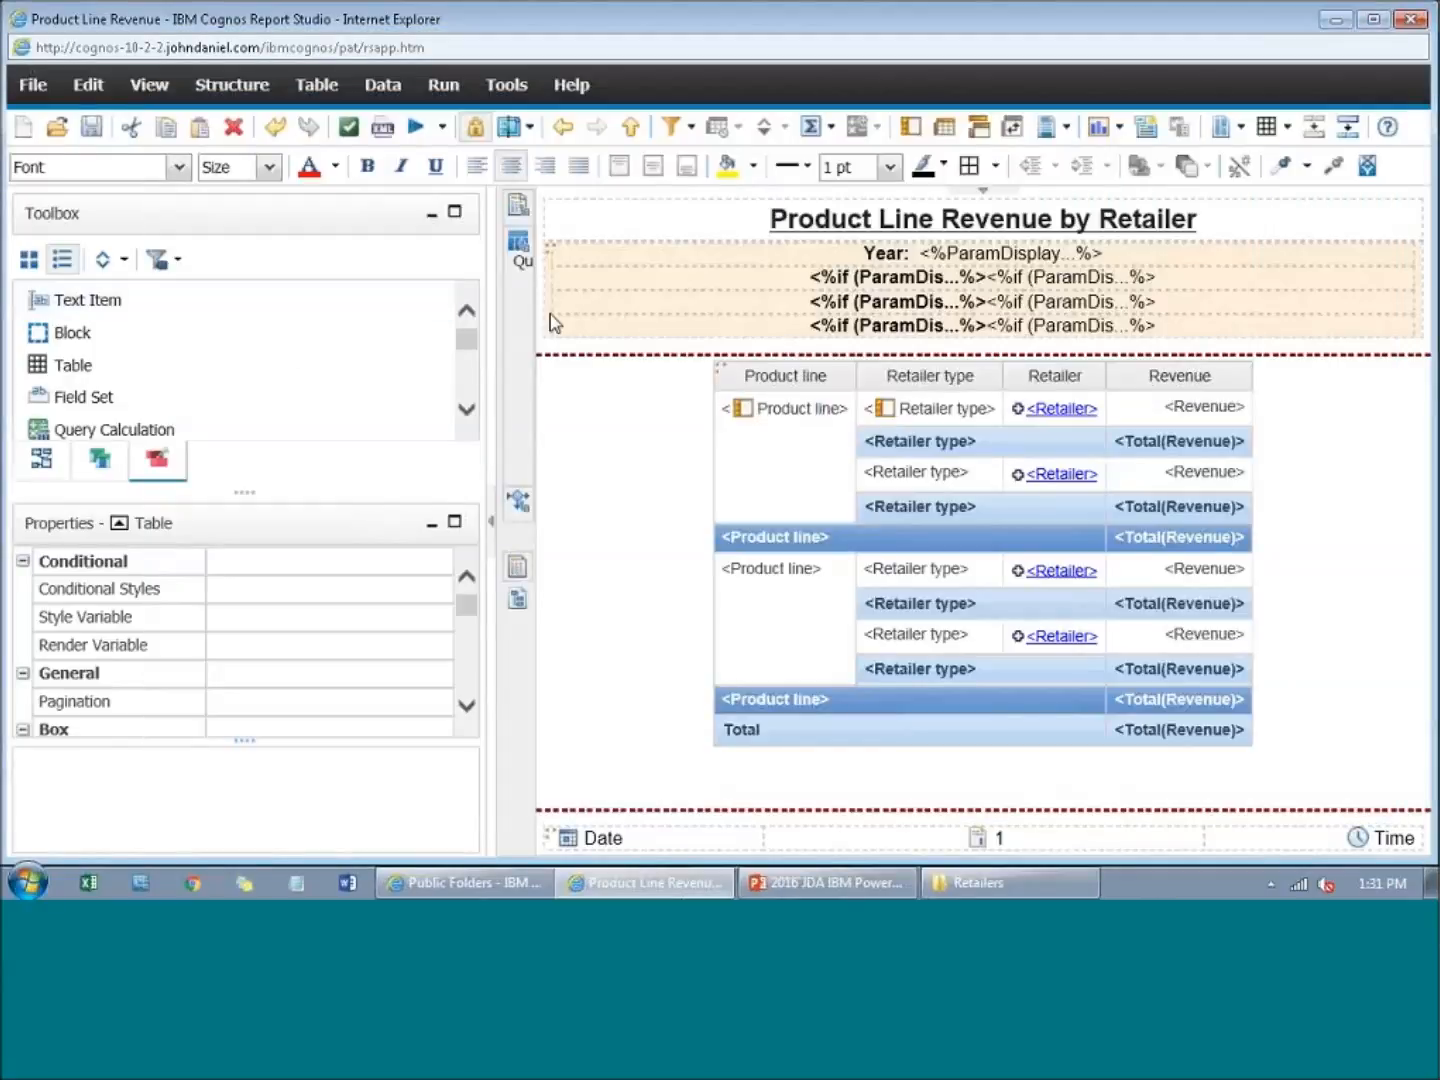
Step: Open the Report Query from the report's queries to show its data items and filters
{"action": "mouse_move", "coordinate": [516, 402]}
{"action": "mouse_move", "coordinate": [518, 243]}
{"action": "left_click", "coordinate": [636, 240]}
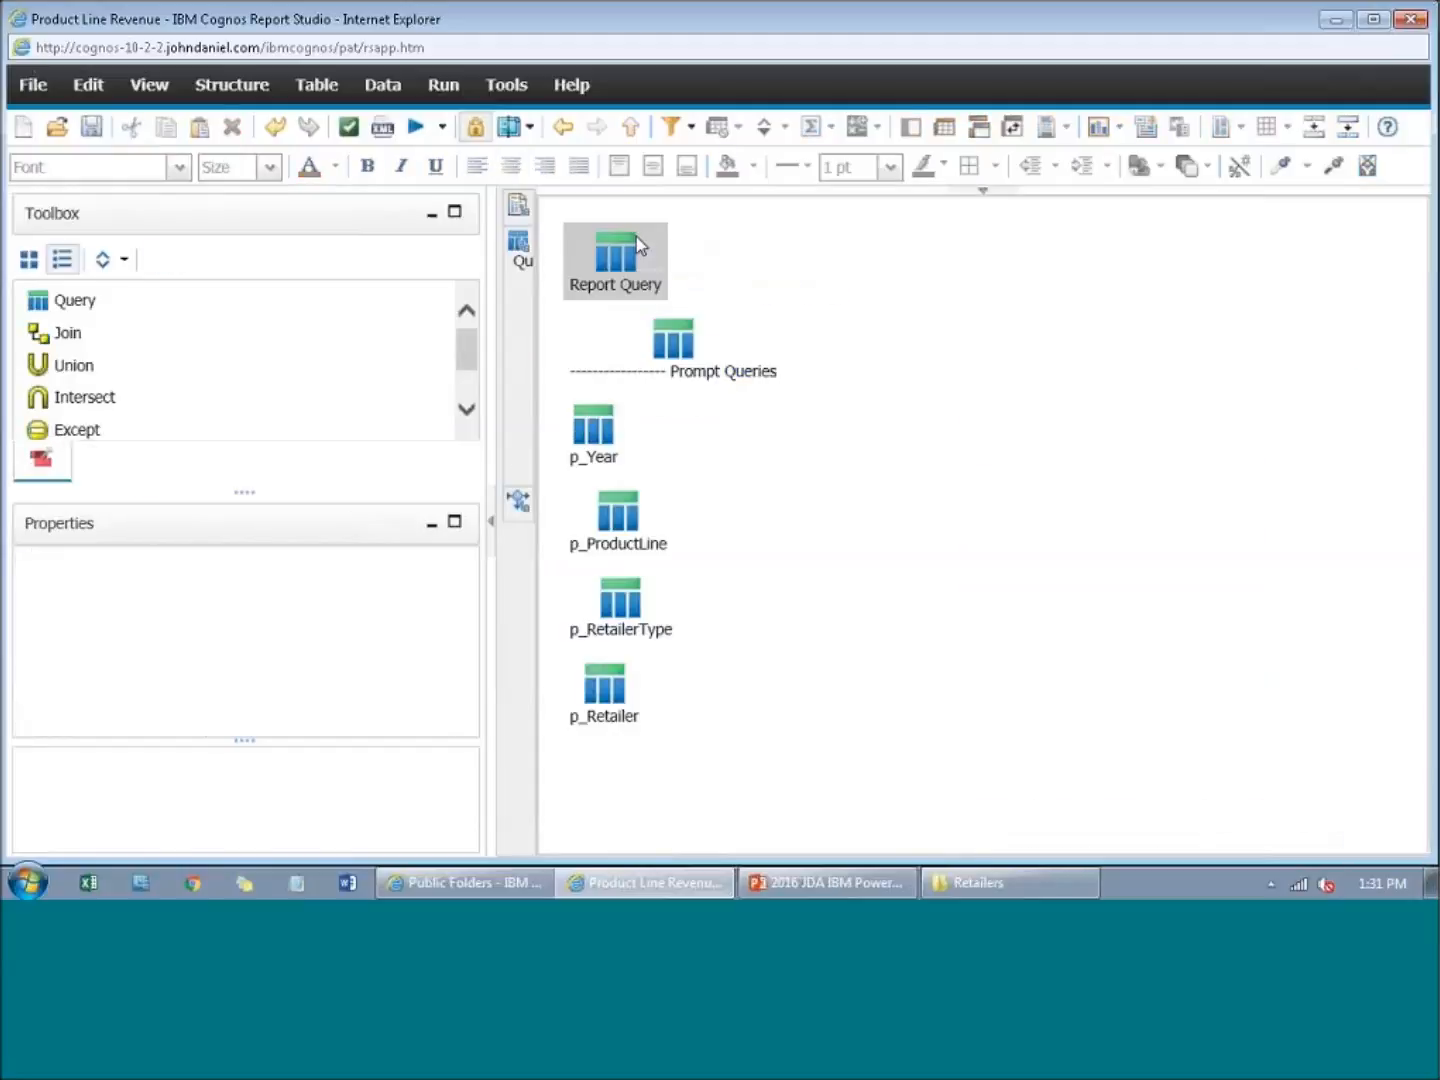
{"action": "double_click", "coordinate": [636, 240]}
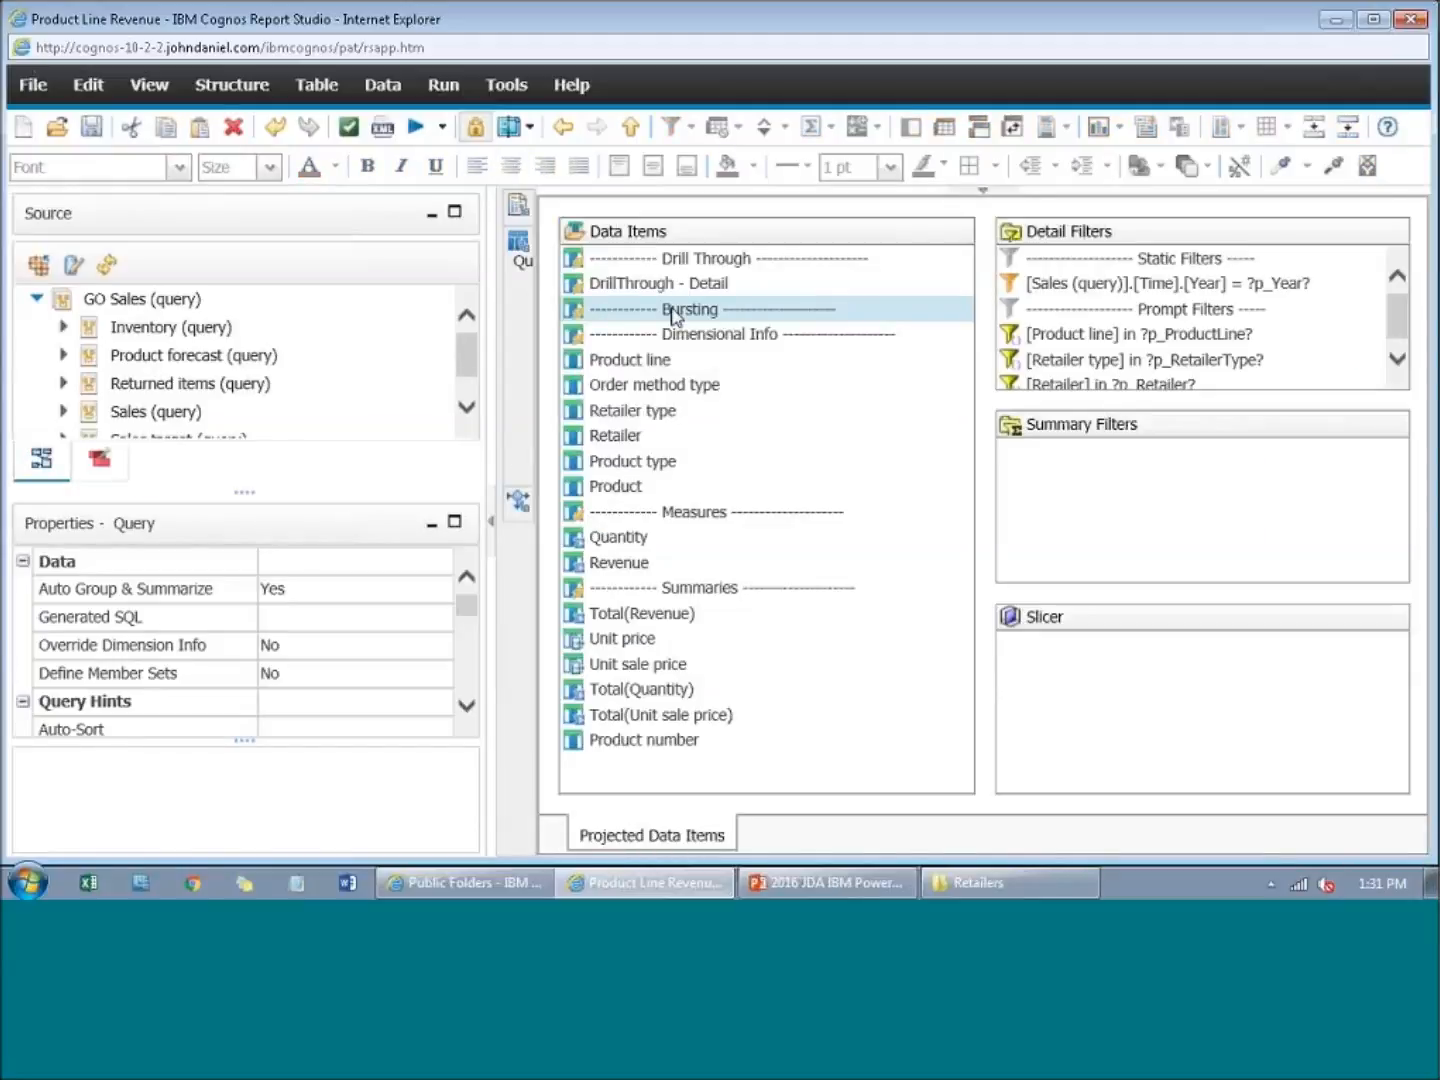
Step: Locate the Bursting divider among the query's data items and select the Retailer type data item
{"action": "left_click", "coordinate": [675, 312]}
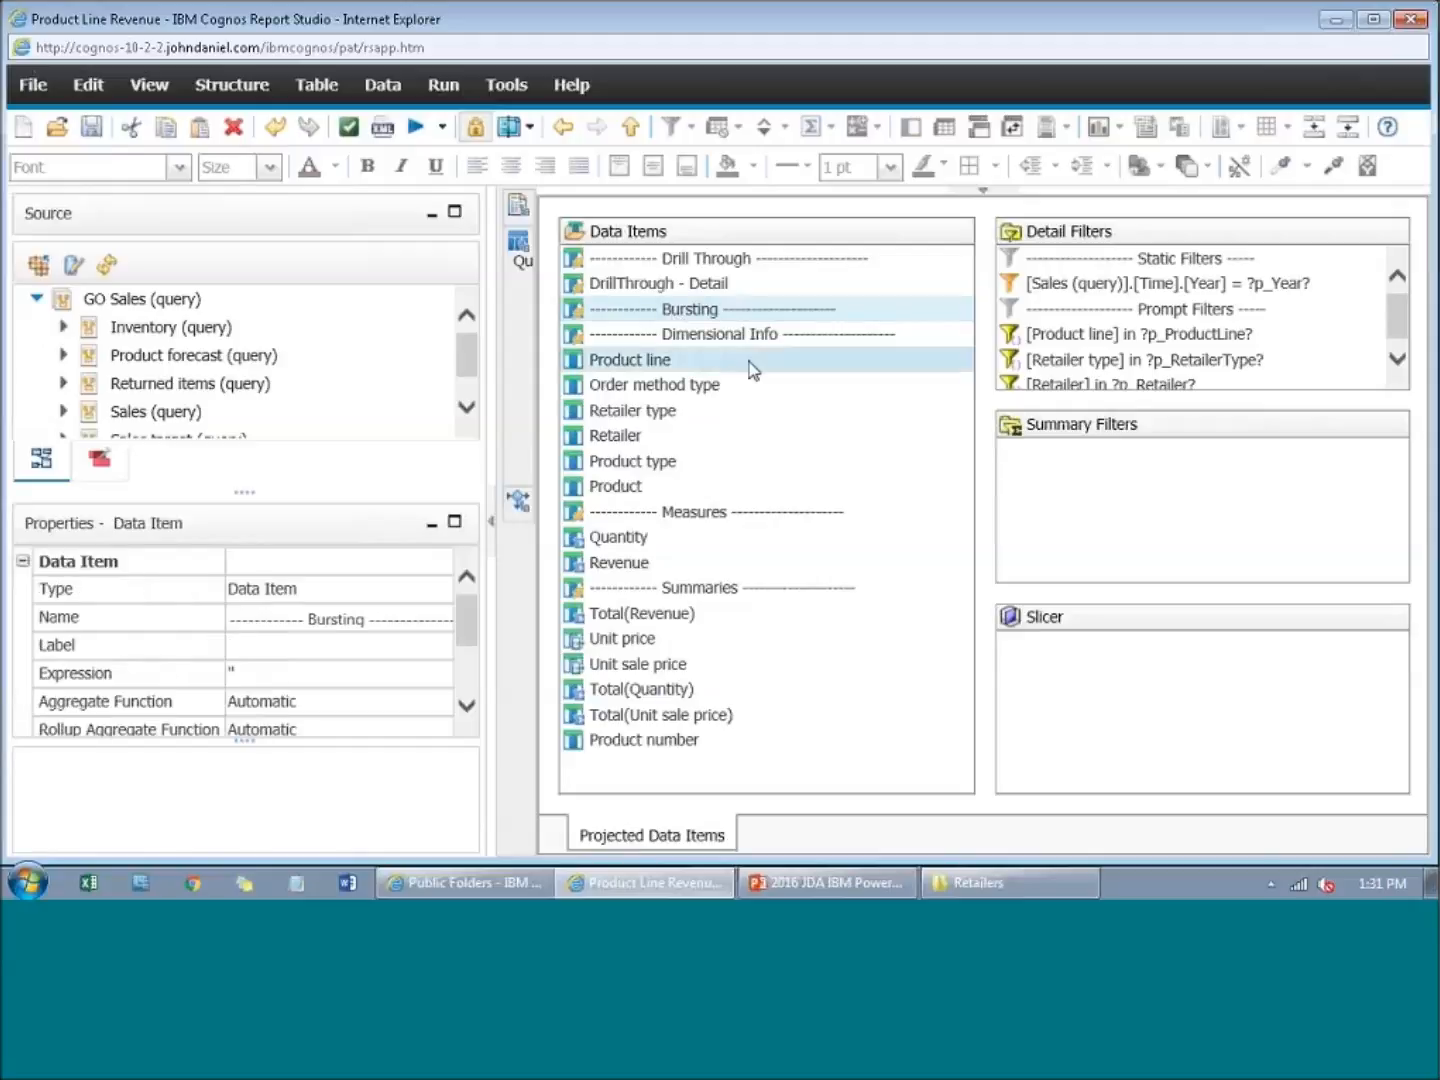
{"action": "left_click", "coordinate": [643, 412]}
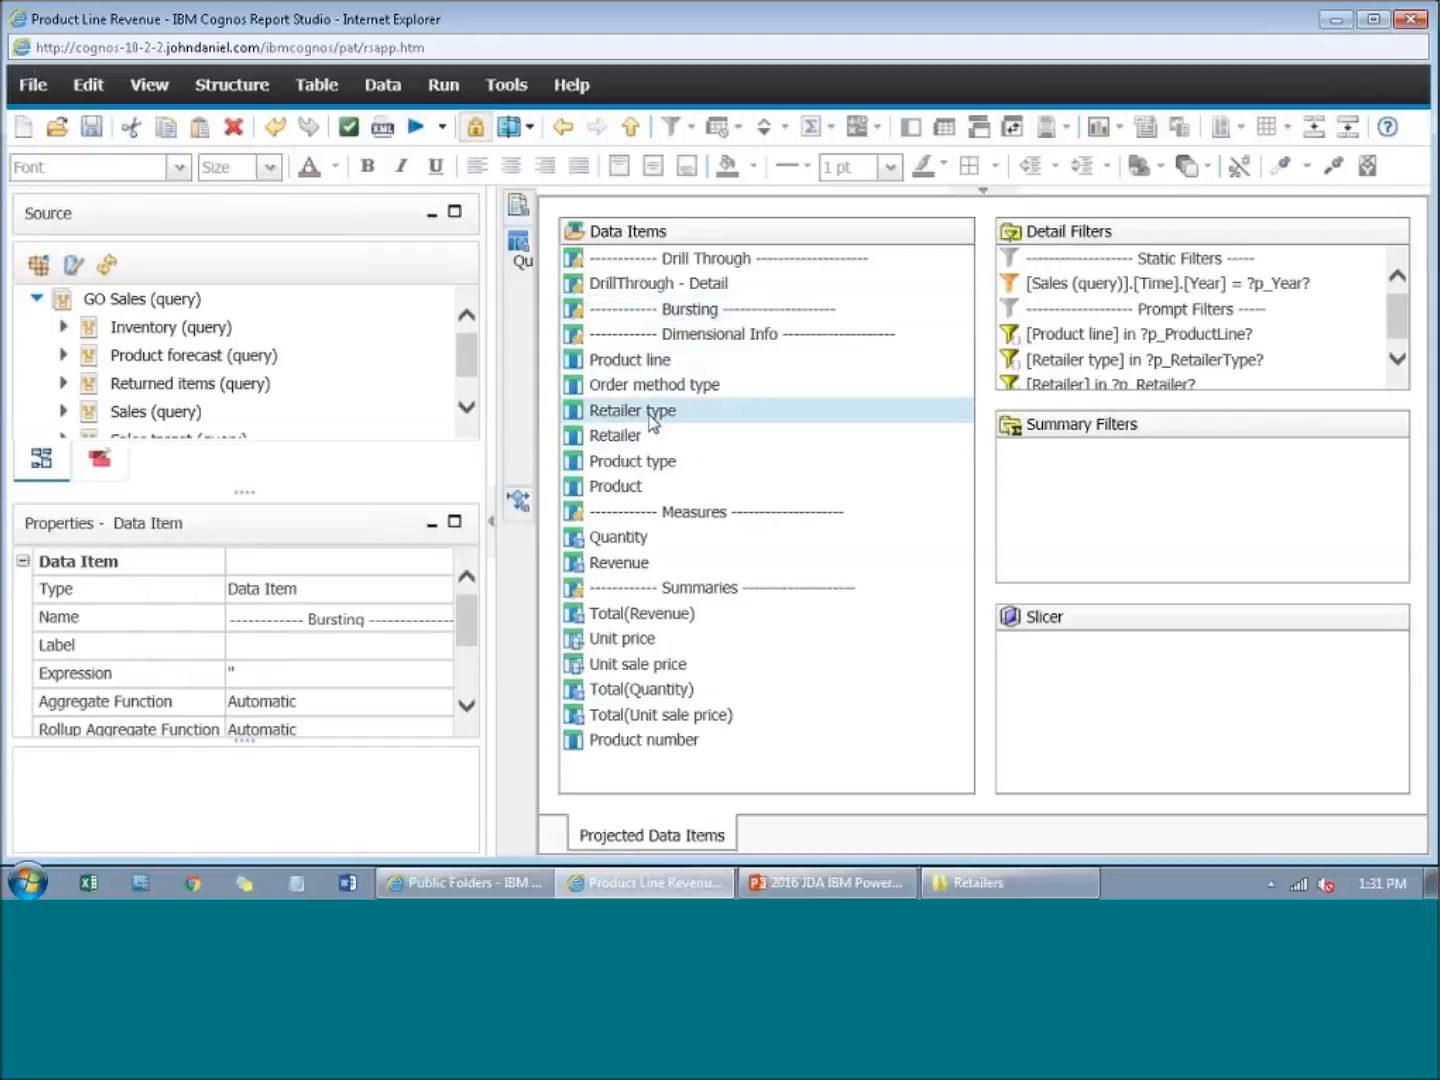
{"action": "left_click", "coordinate": [768, 463], "text": "ctrl"}
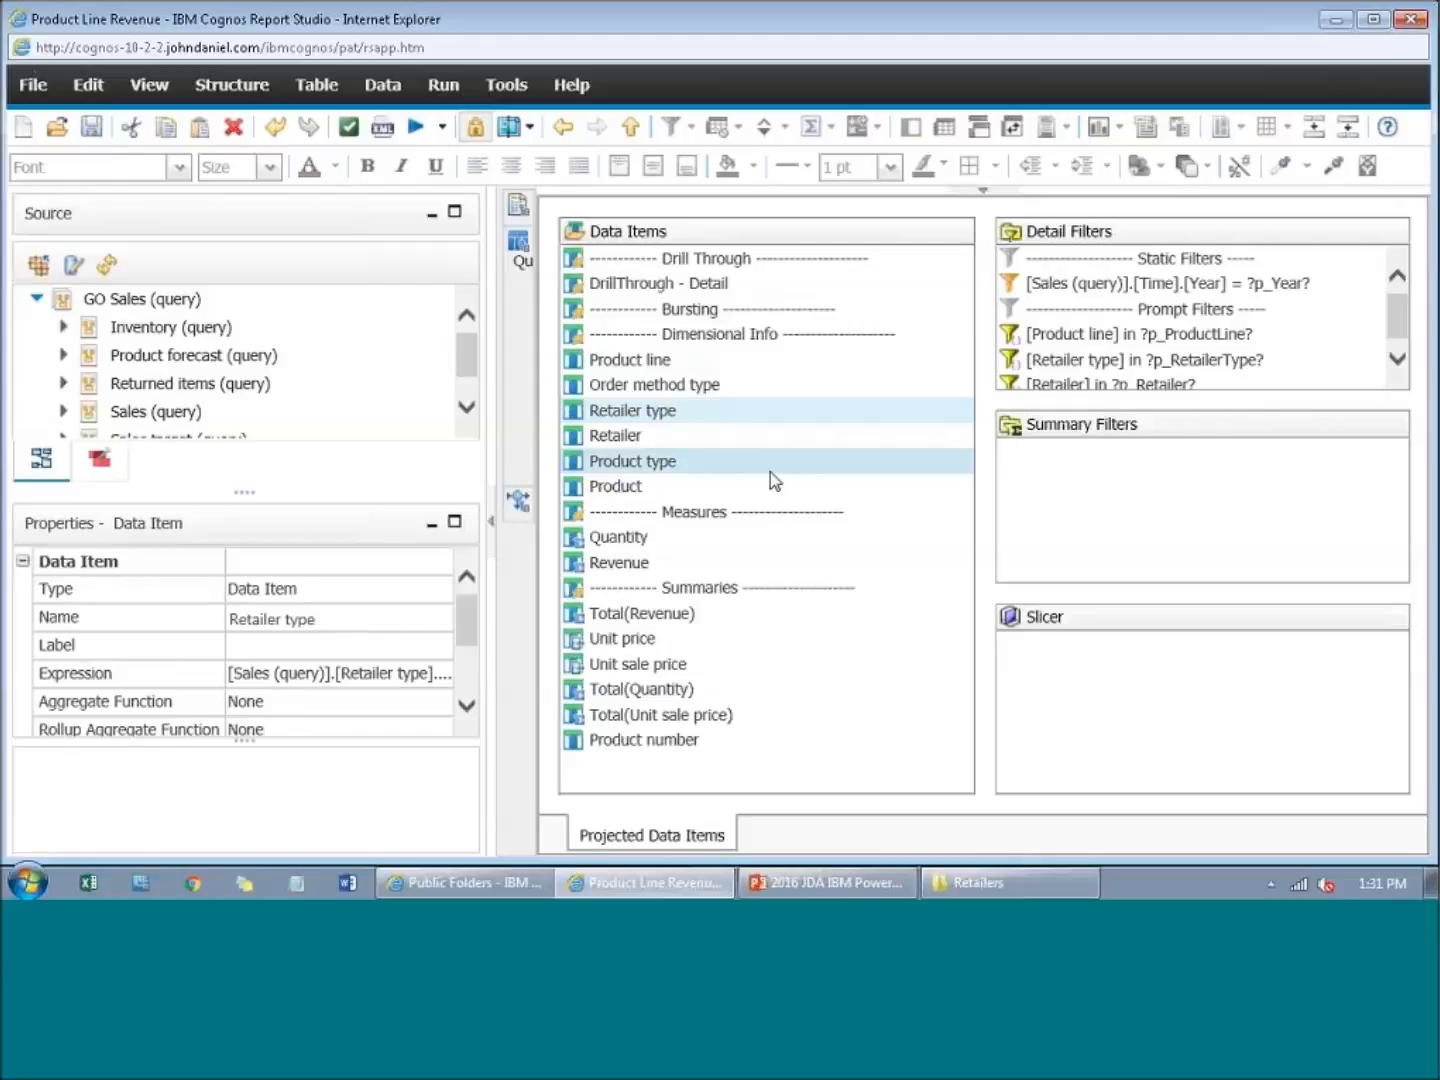
{"action": "left_click", "coordinate": [697, 418]}
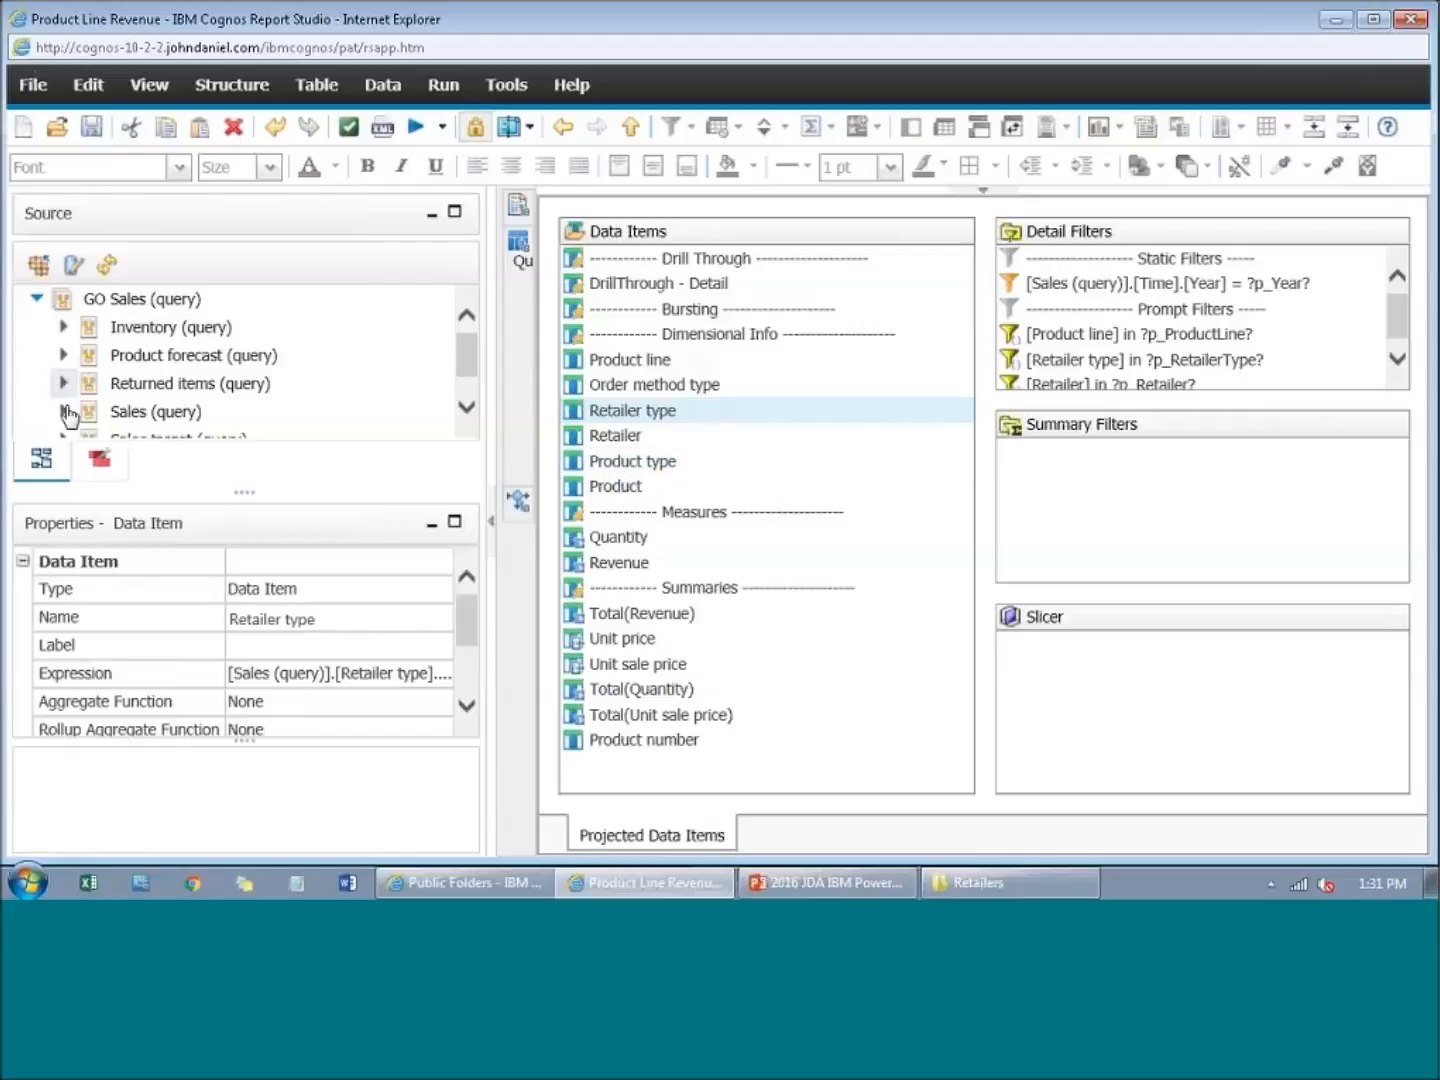
Step: Add a new data item below the Bursting divider in the Report Query and name it Burst Recipient
{"action": "left_click", "coordinate": [99, 462]}
{"action": "left_click", "coordinate": [88, 365]}
{"action": "left_click_drag", "start_coordinate": [778, 452], "coordinate": [781, 456]}
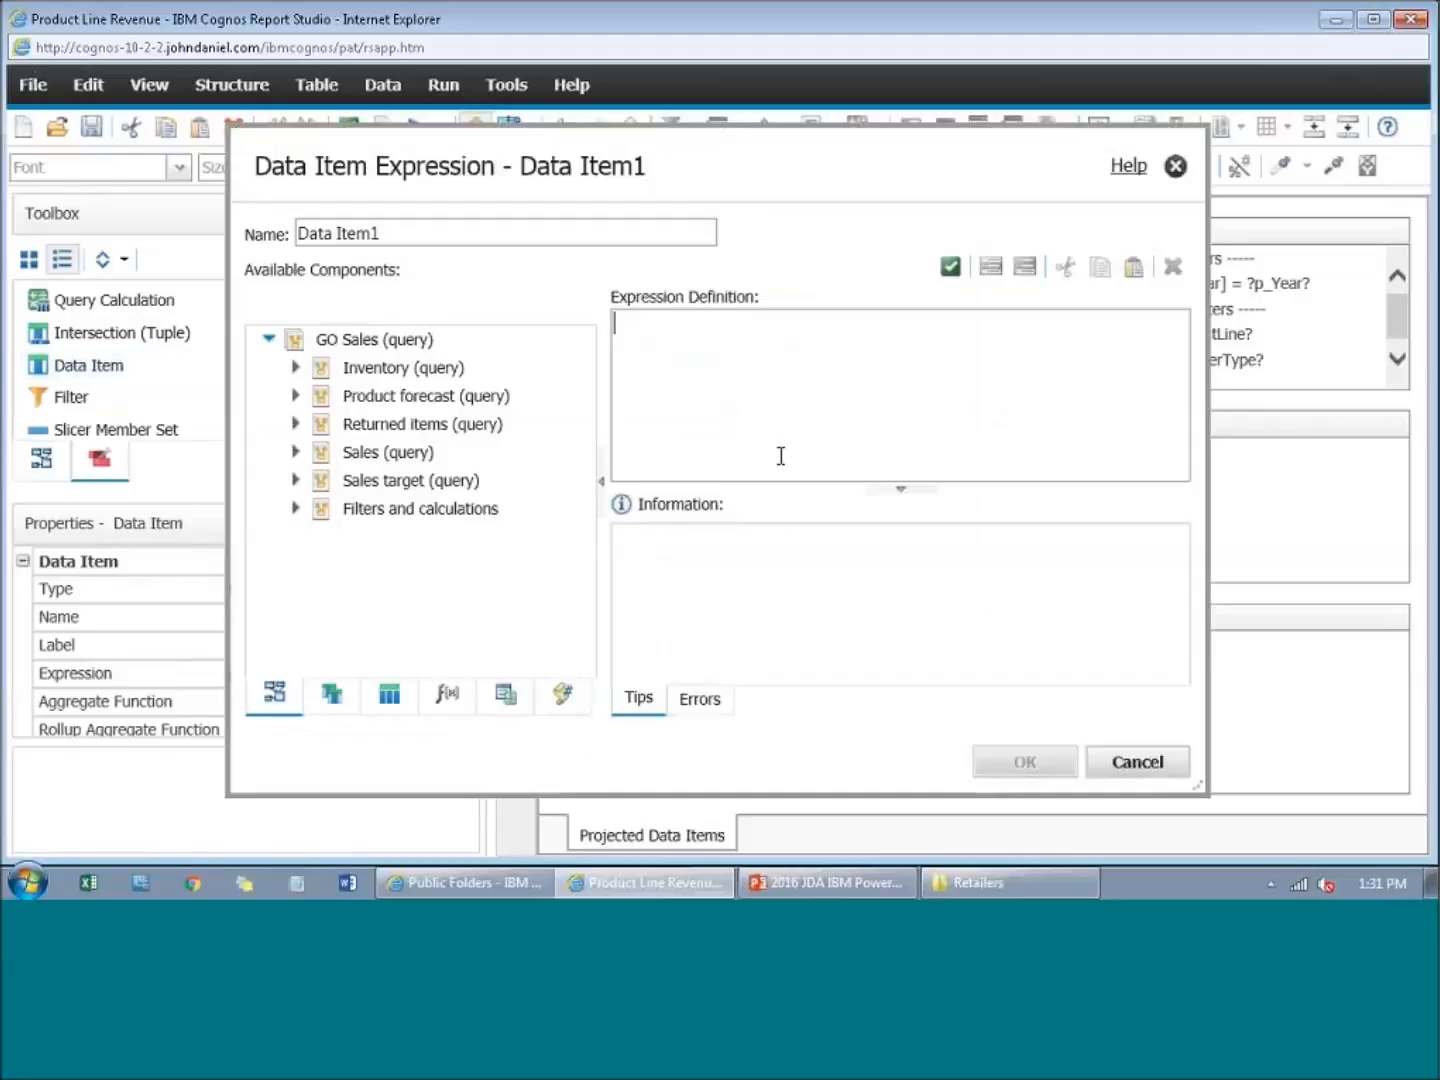
{"action": "left_click_drag", "start_coordinate": [385, 233], "coordinate": [70, 227]}
{"action": "type", "text": "Burst Recipient"}
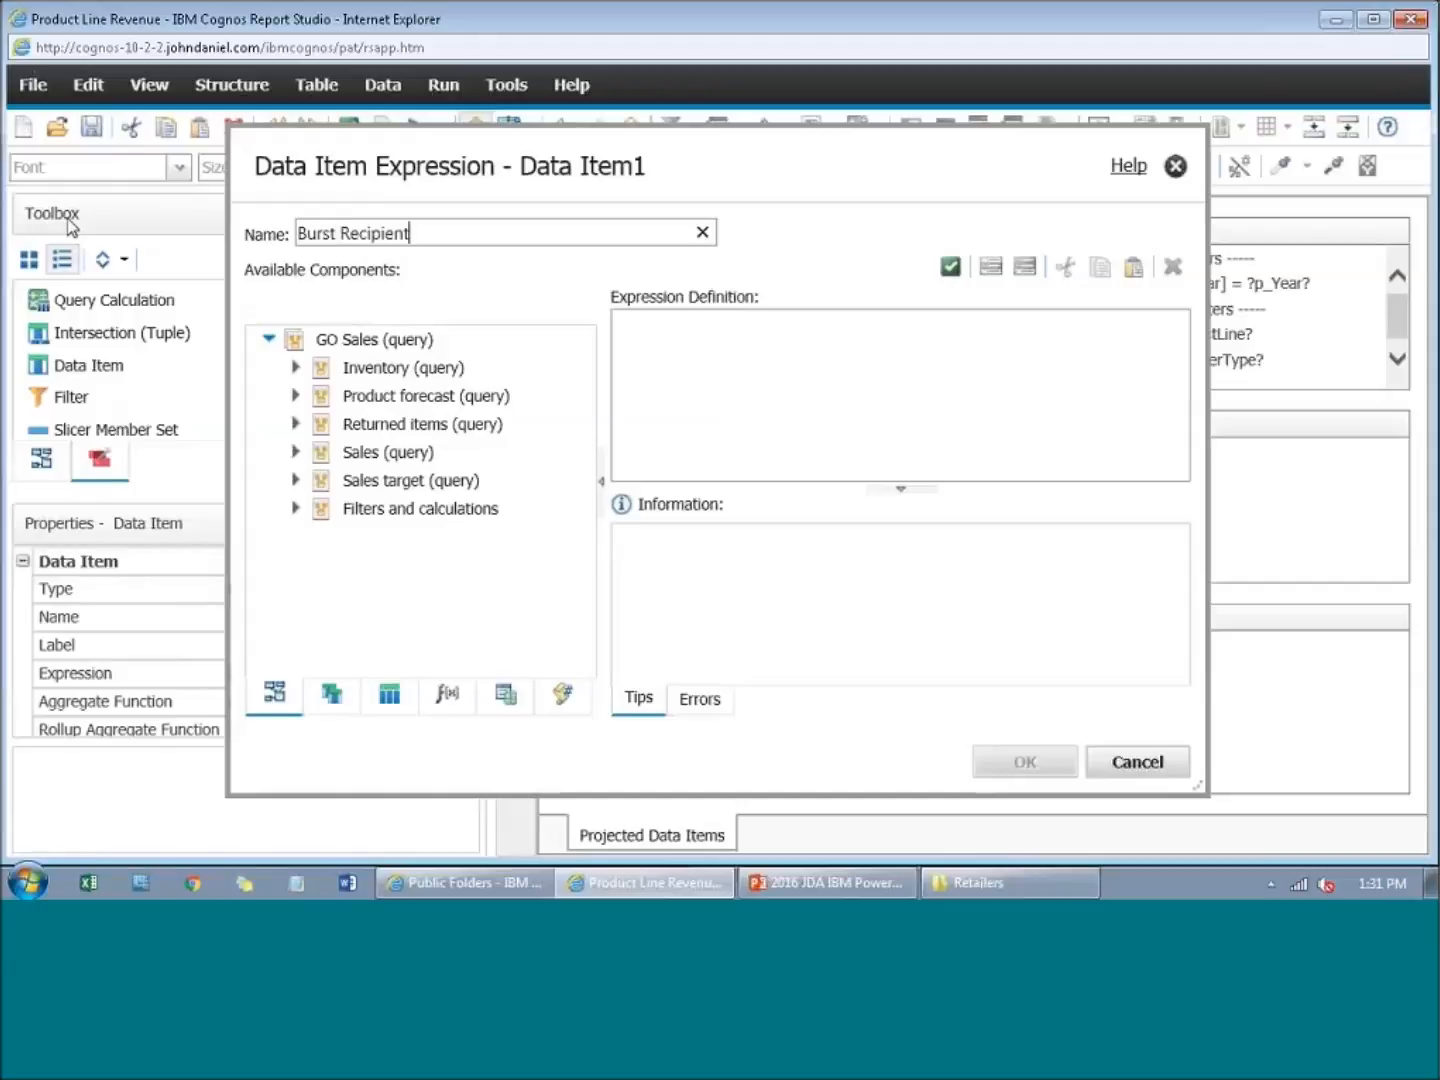
{"action": "key", "text": "Tab"}
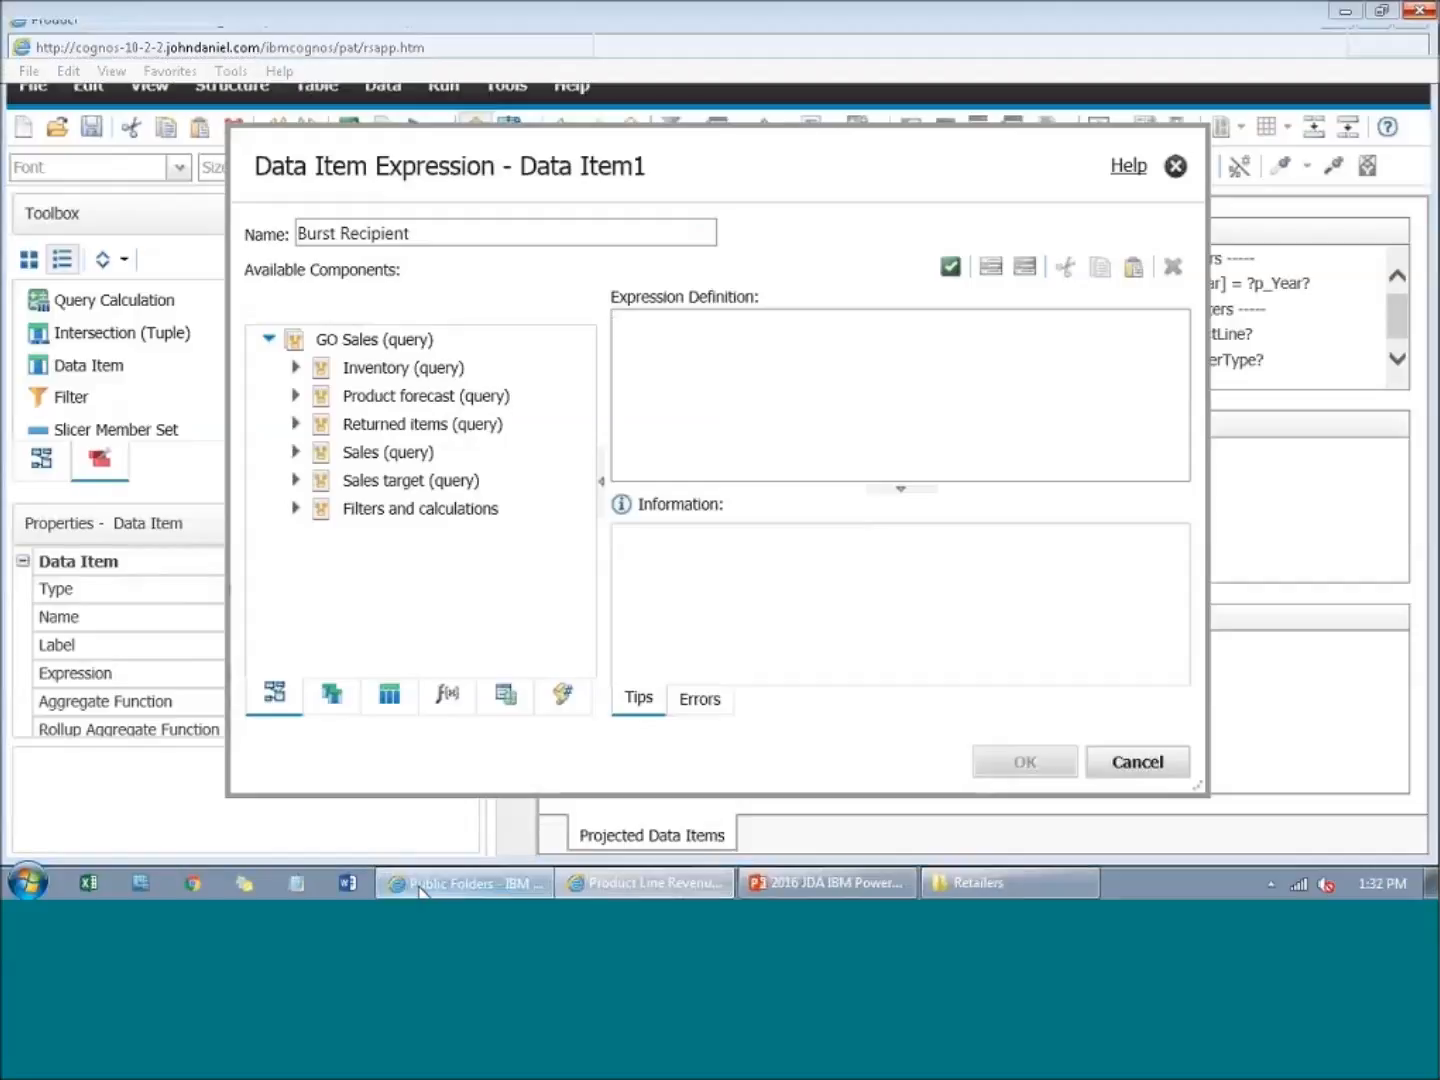
Step: Switch to IBM Cognos Connection, launch Cognos Administration, and open the Cognos namespace in the security directory
{"action": "left_click", "coordinate": [420, 884]}
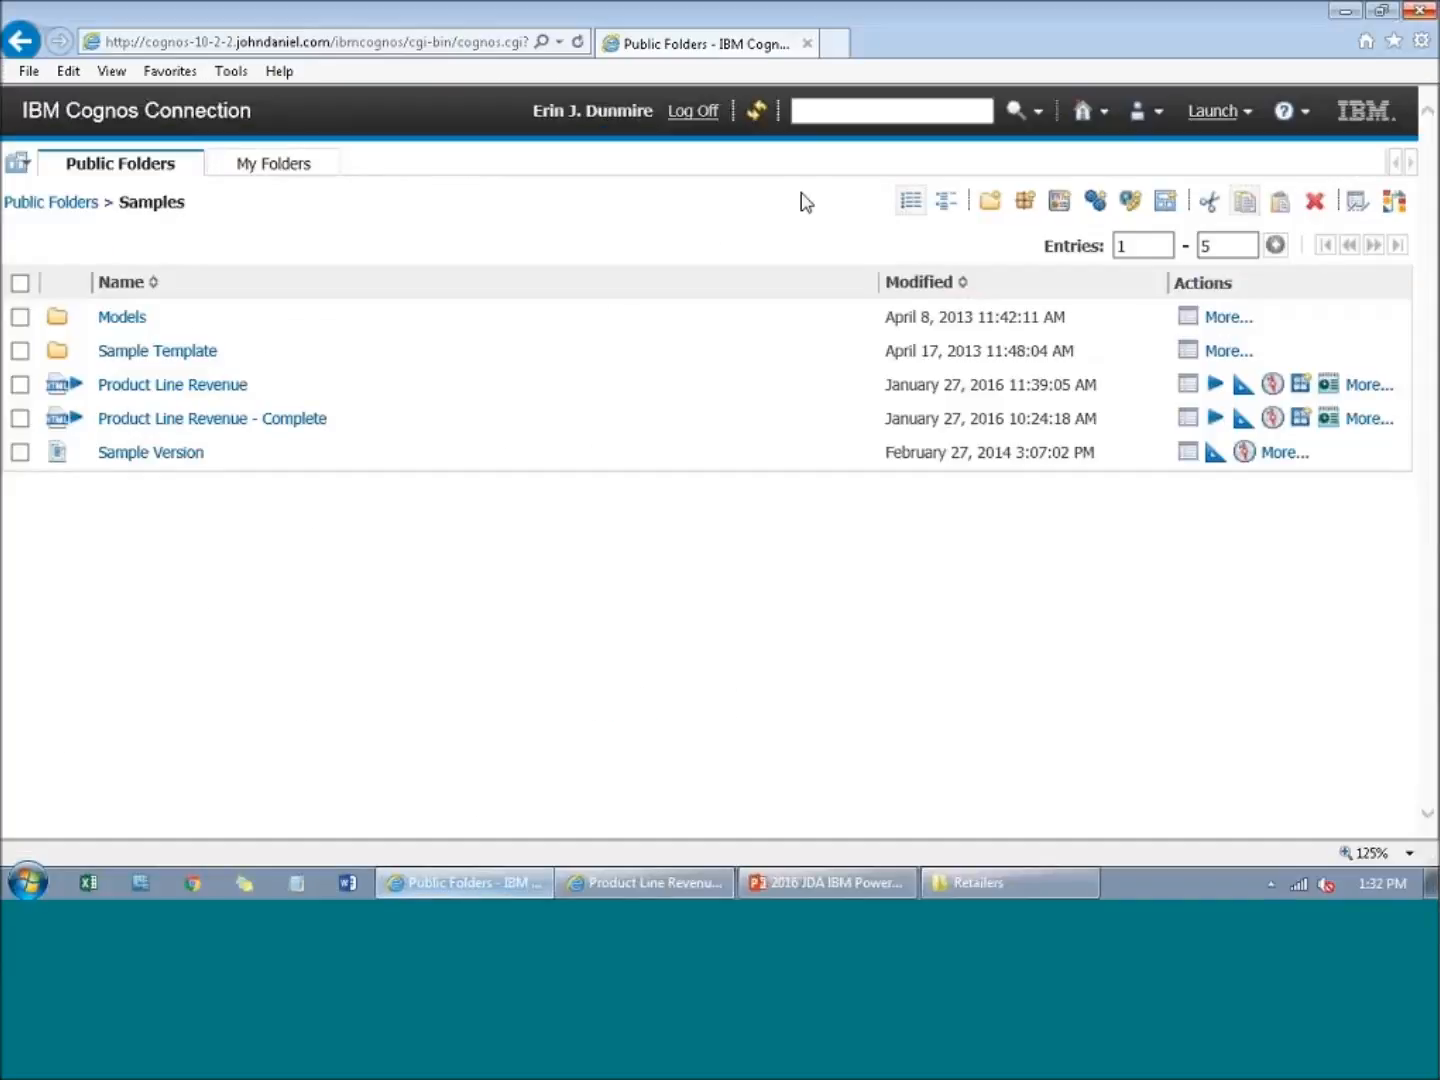
{"action": "left_click", "coordinate": [1250, 117]}
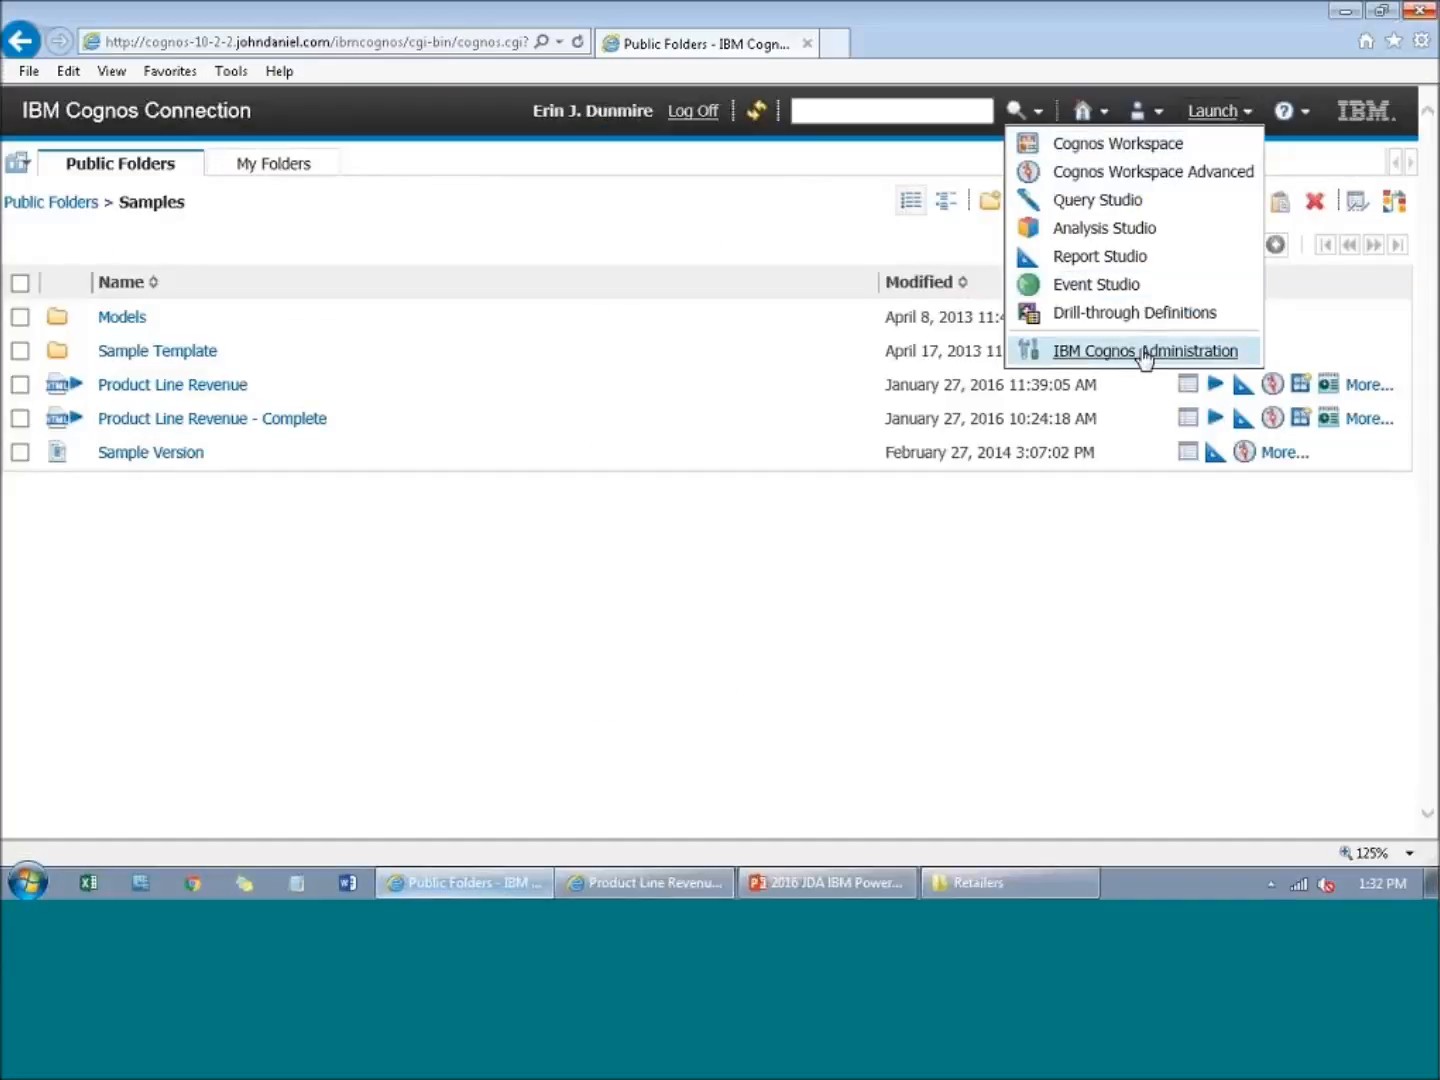
{"action": "left_click", "coordinate": [1146, 352]}
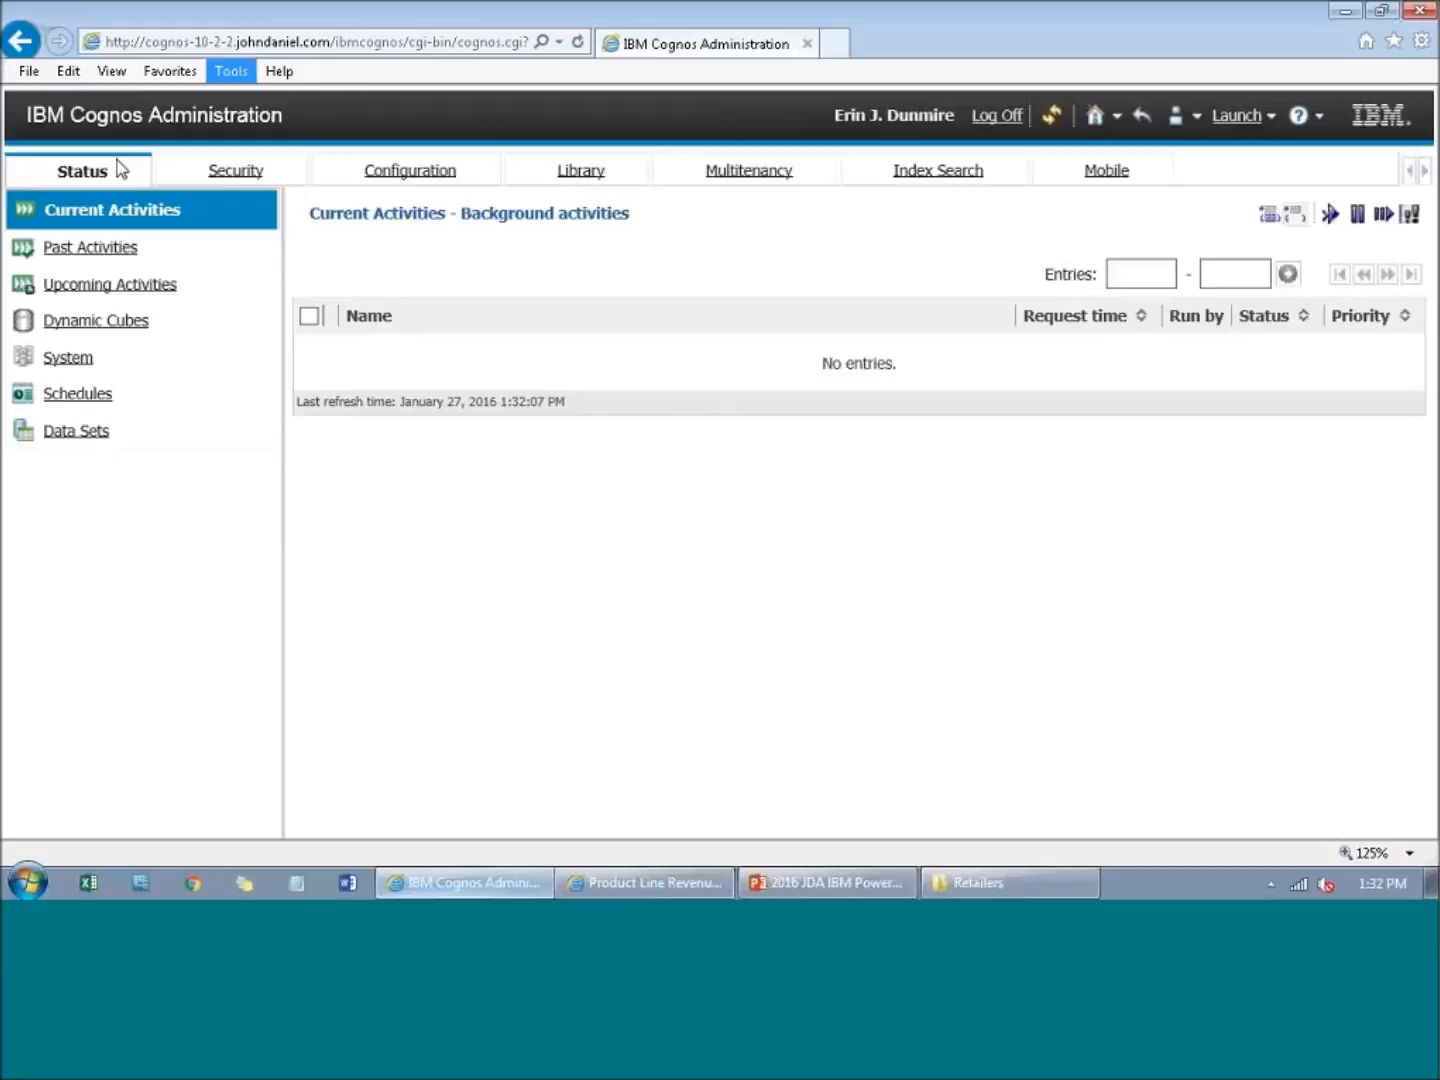
{"action": "left_click", "coordinate": [268, 184]}
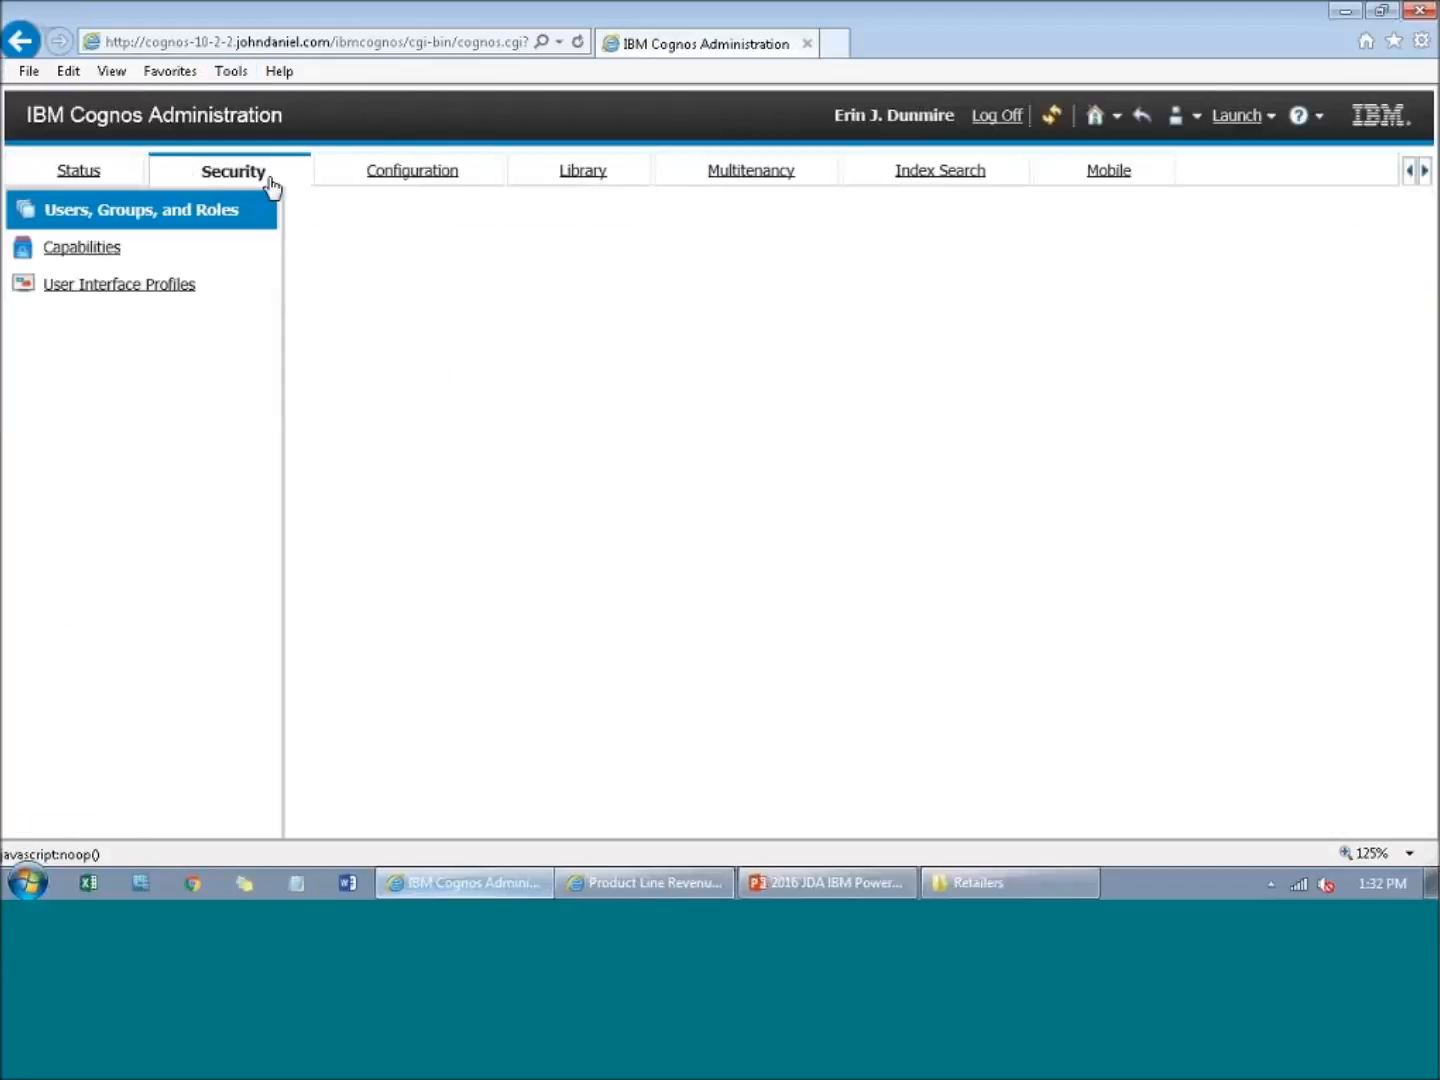
{"action": "left_click", "coordinate": [373, 182]}
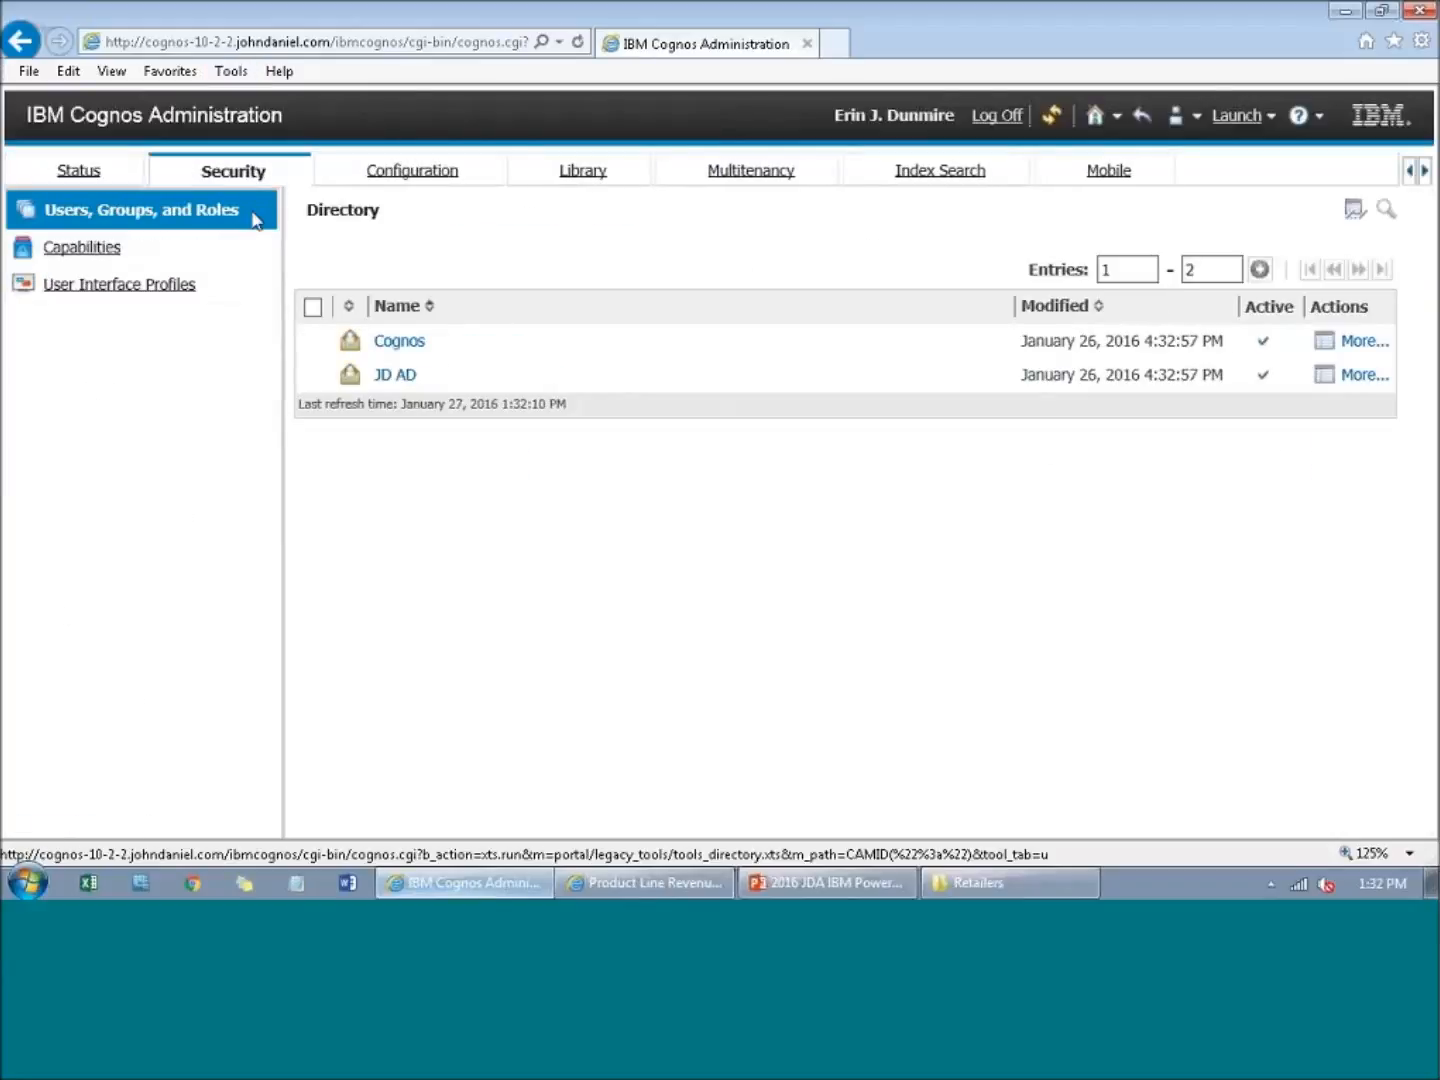
{"action": "left_click", "coordinate": [394, 343]}
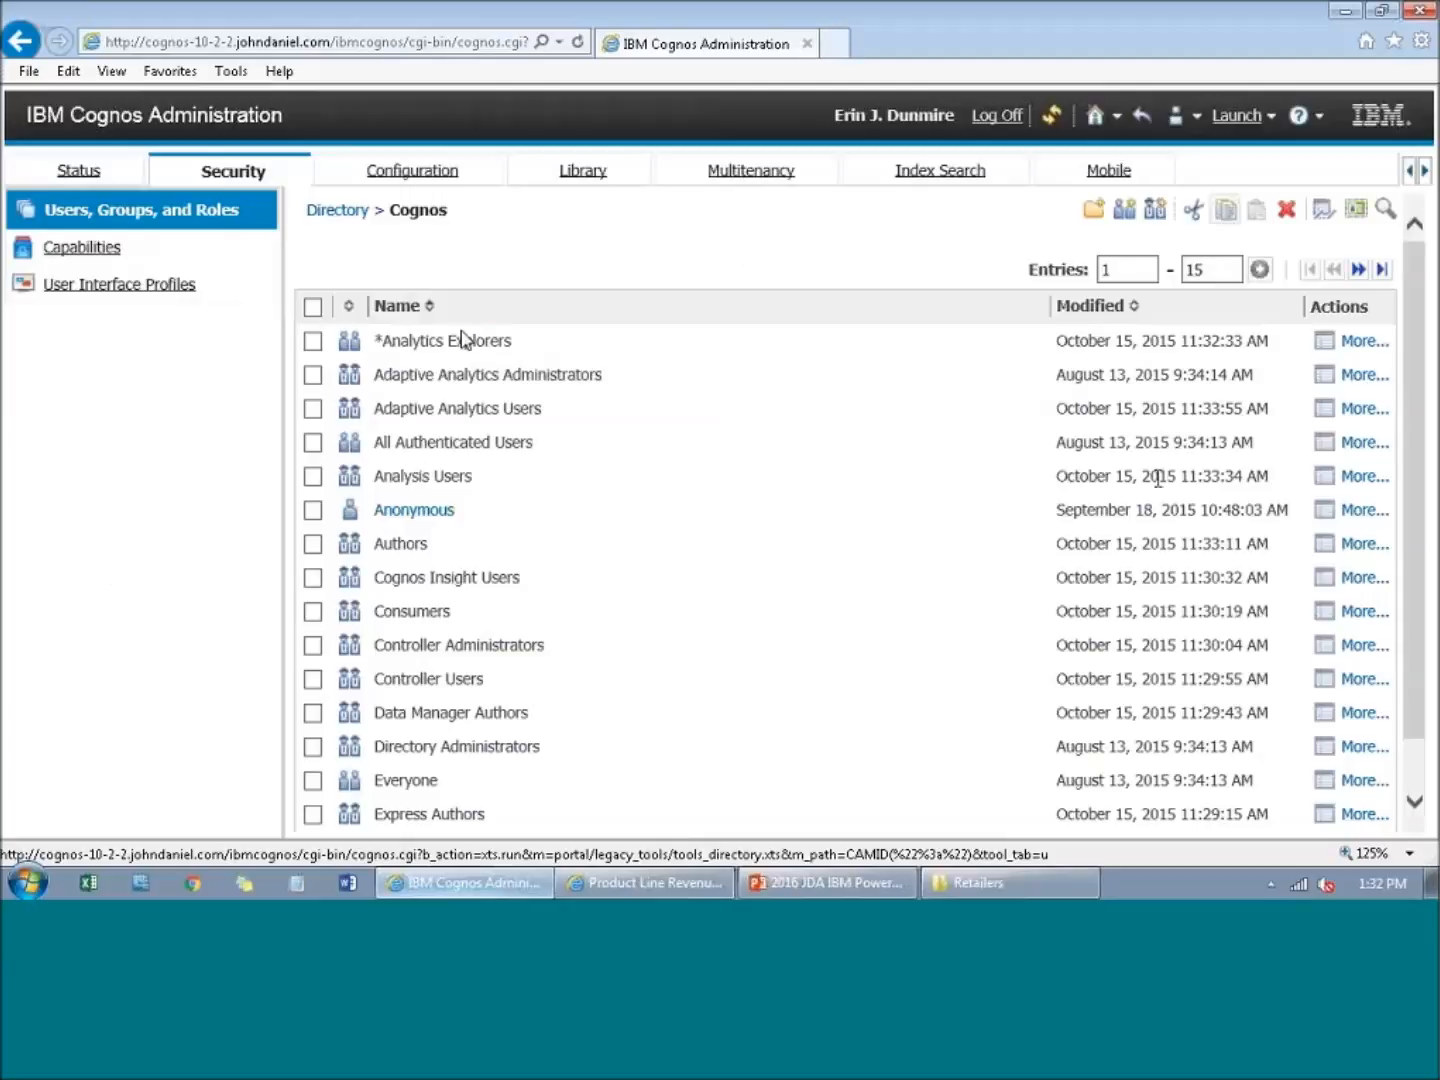
Step: Copy the search path CAMID("::Anonymous") from the Anonymous user's properties
{"action": "left_click", "coordinate": [1323, 506]}
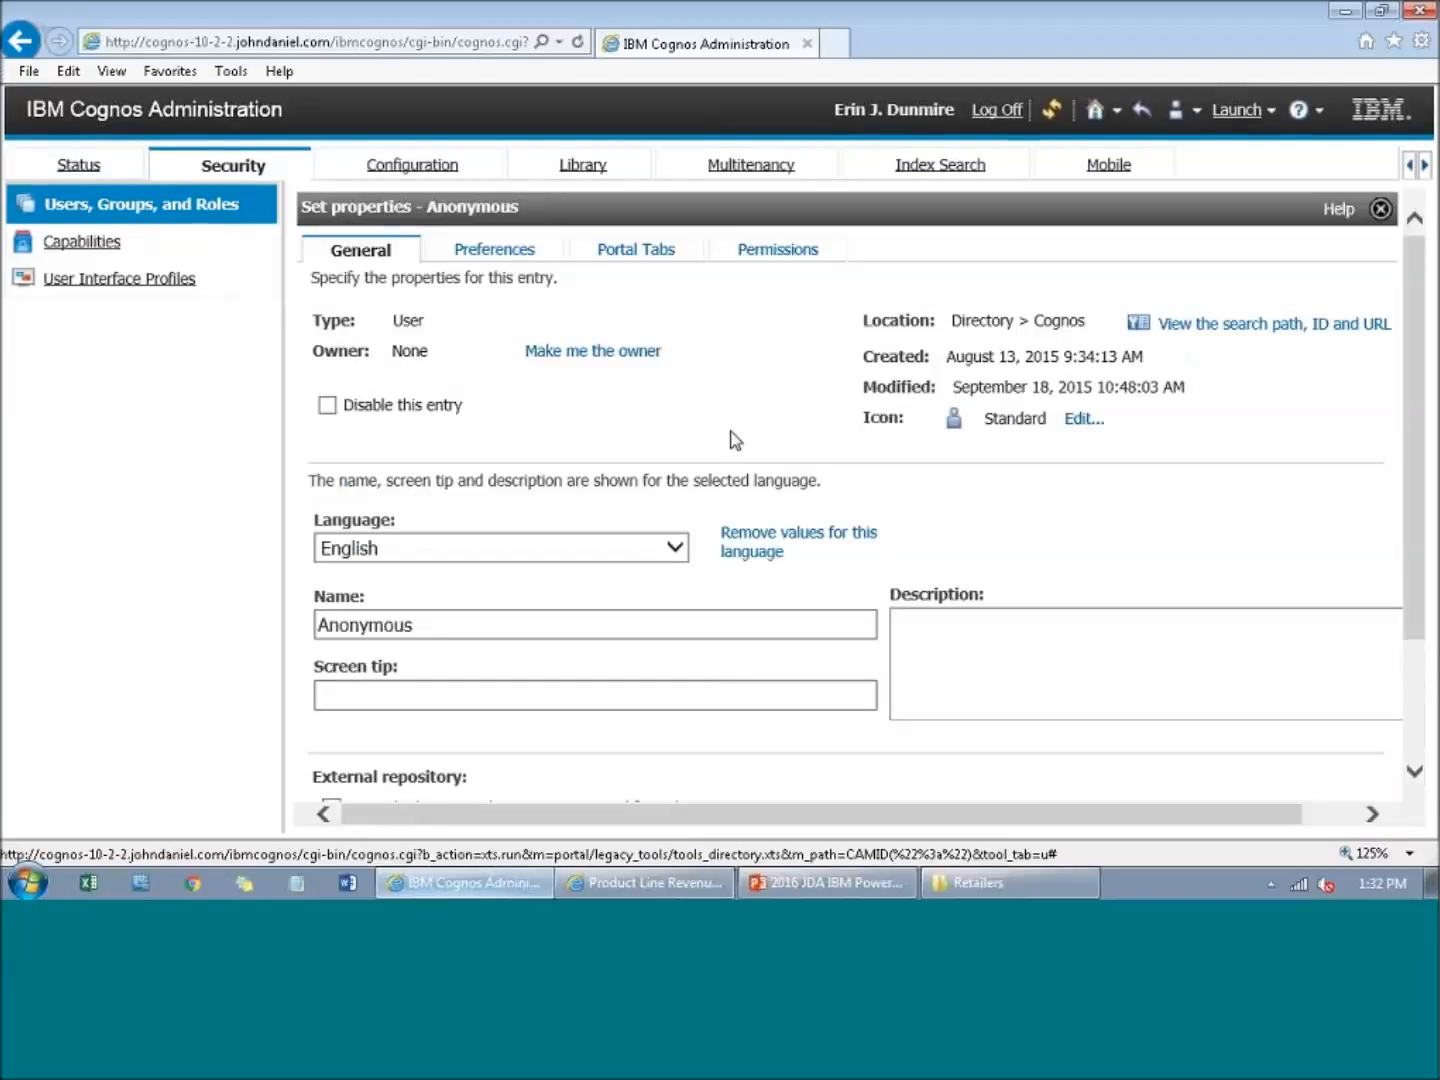
{"action": "left_click", "coordinate": [1276, 326]}
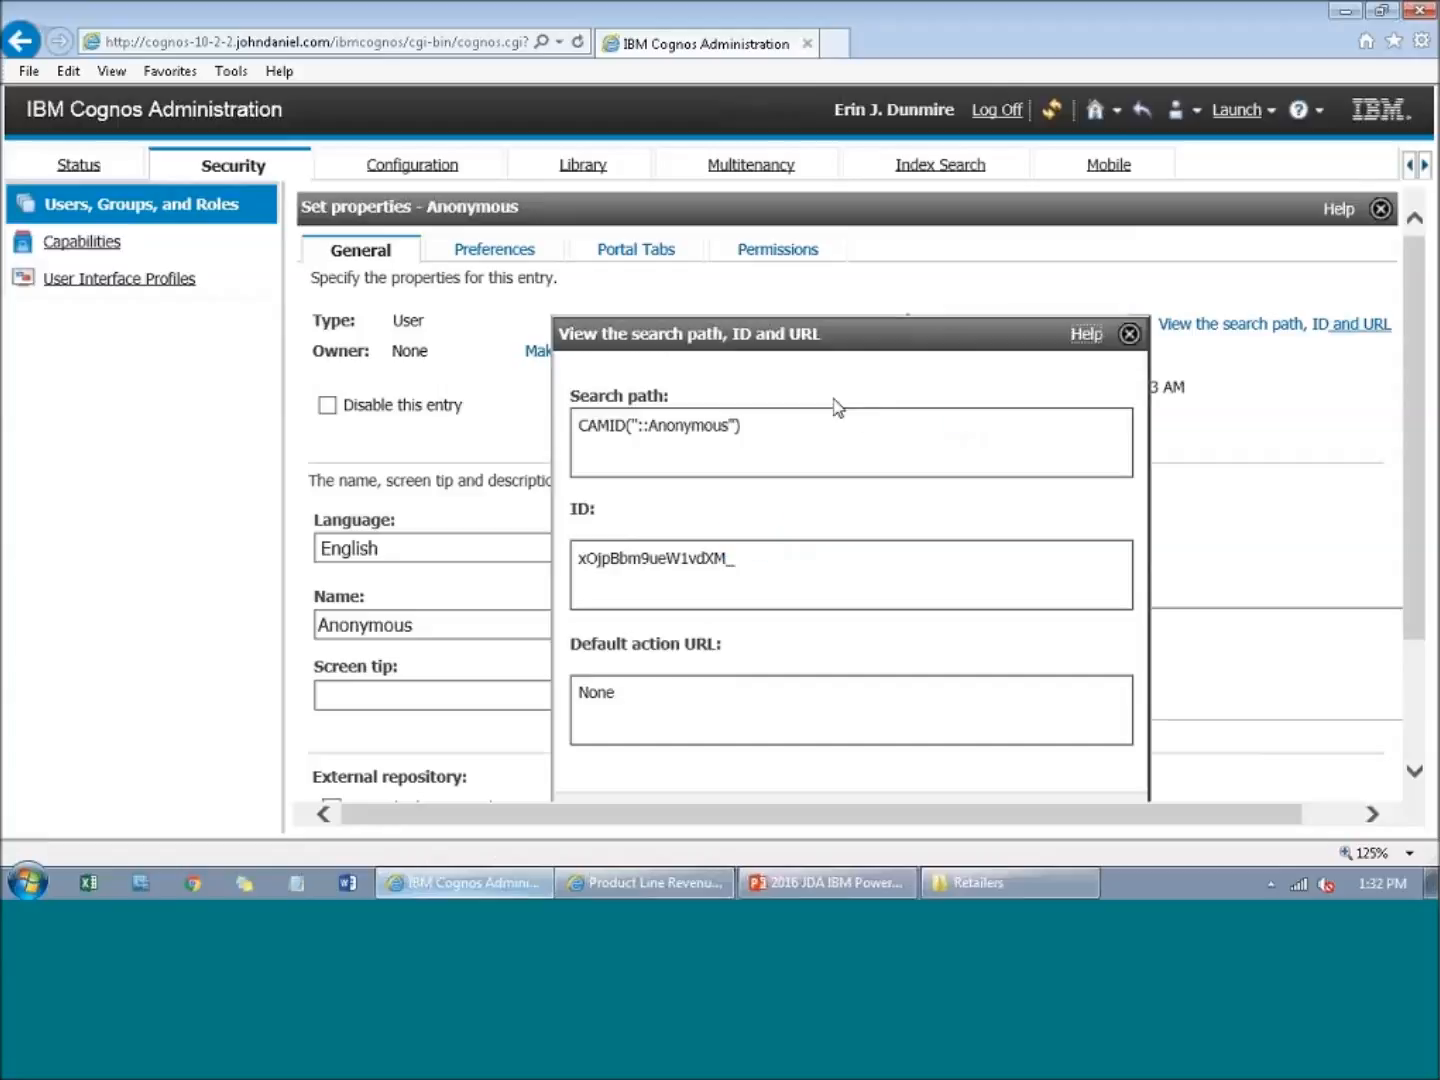
{"action": "left_click_drag", "start_coordinate": [836, 406], "coordinate": [543, 413]}
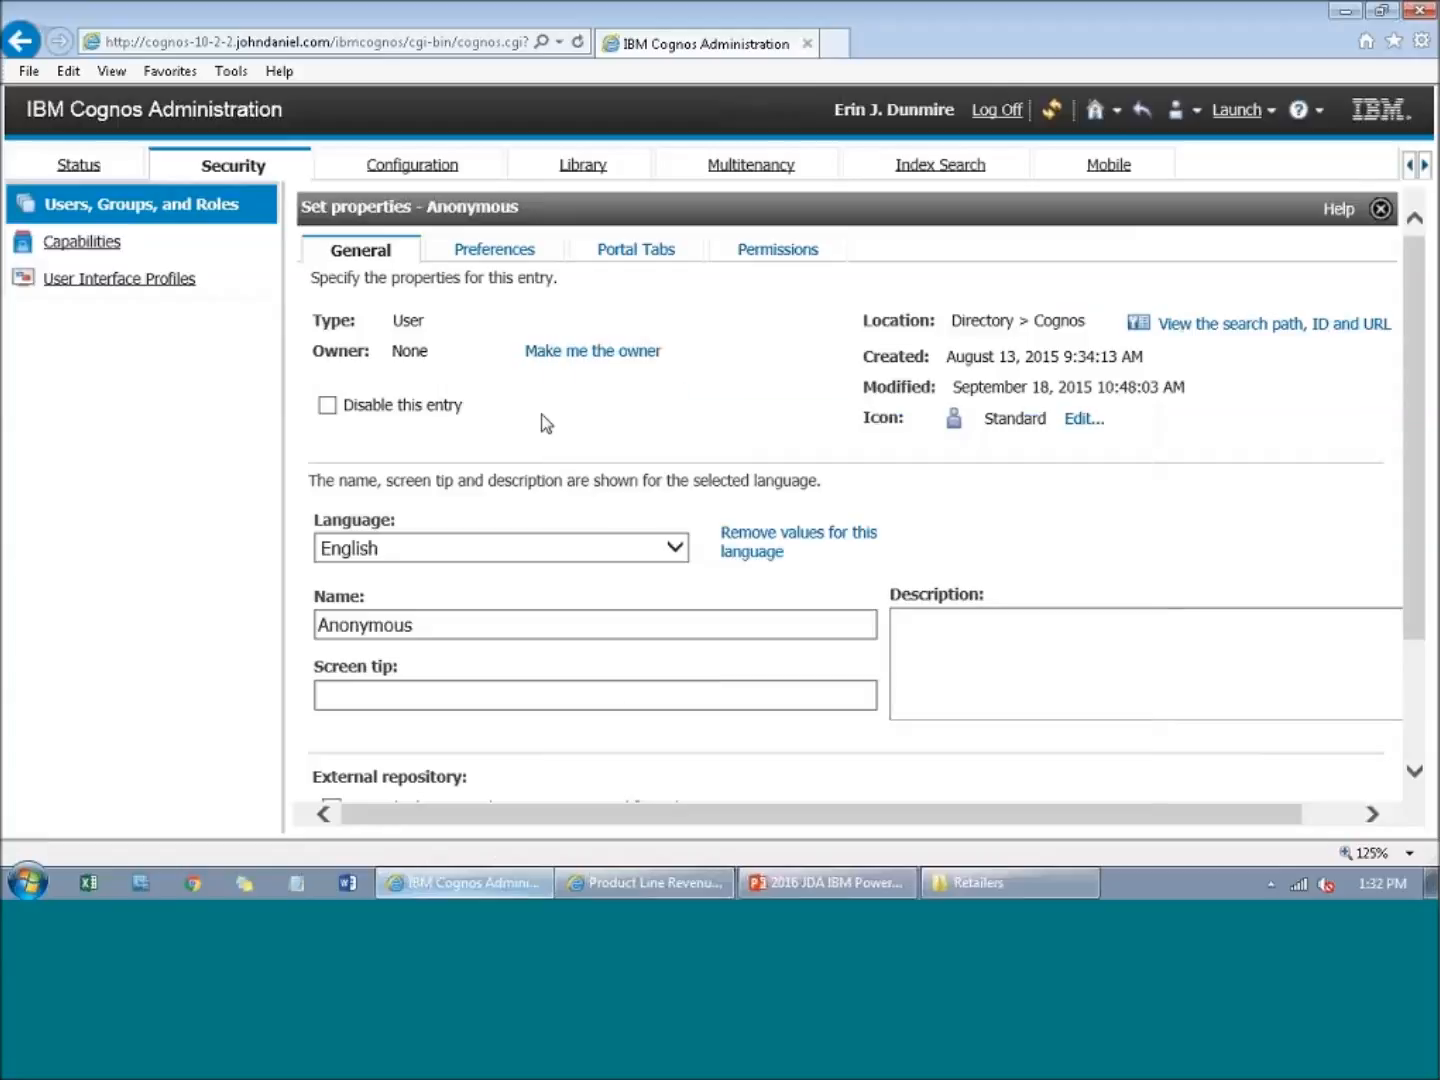
{"action": "left_click", "coordinate": [1180, 322]}
{"action": "key", "text": "ctrl+c"}
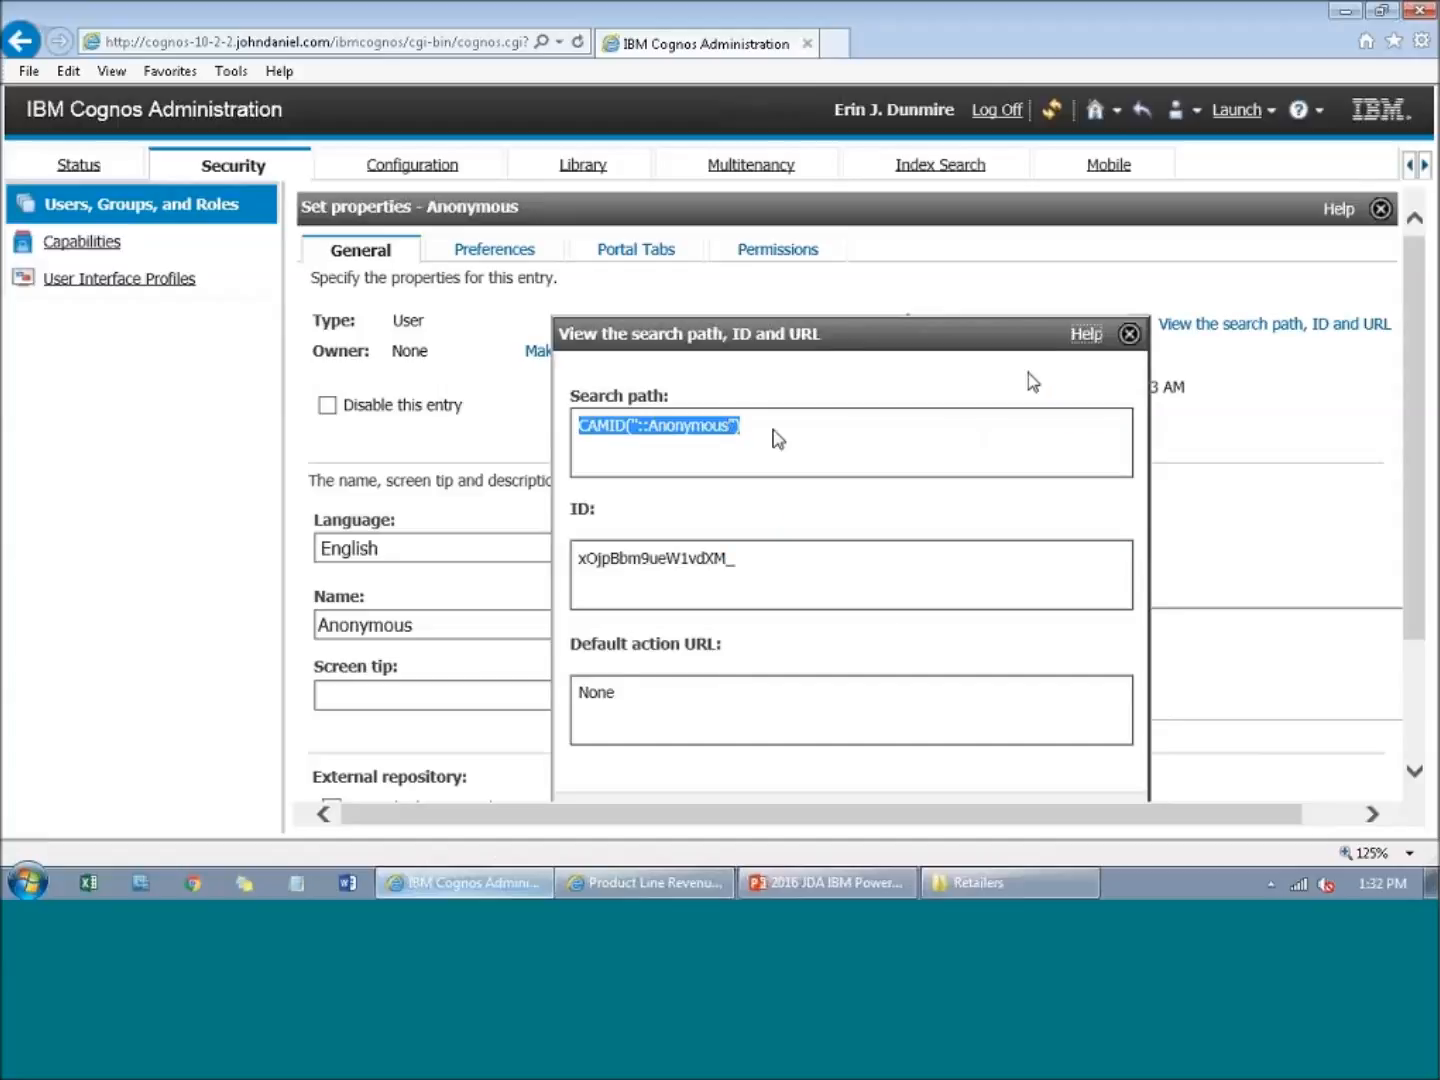
{"action": "right_click", "coordinate": [658, 426]}
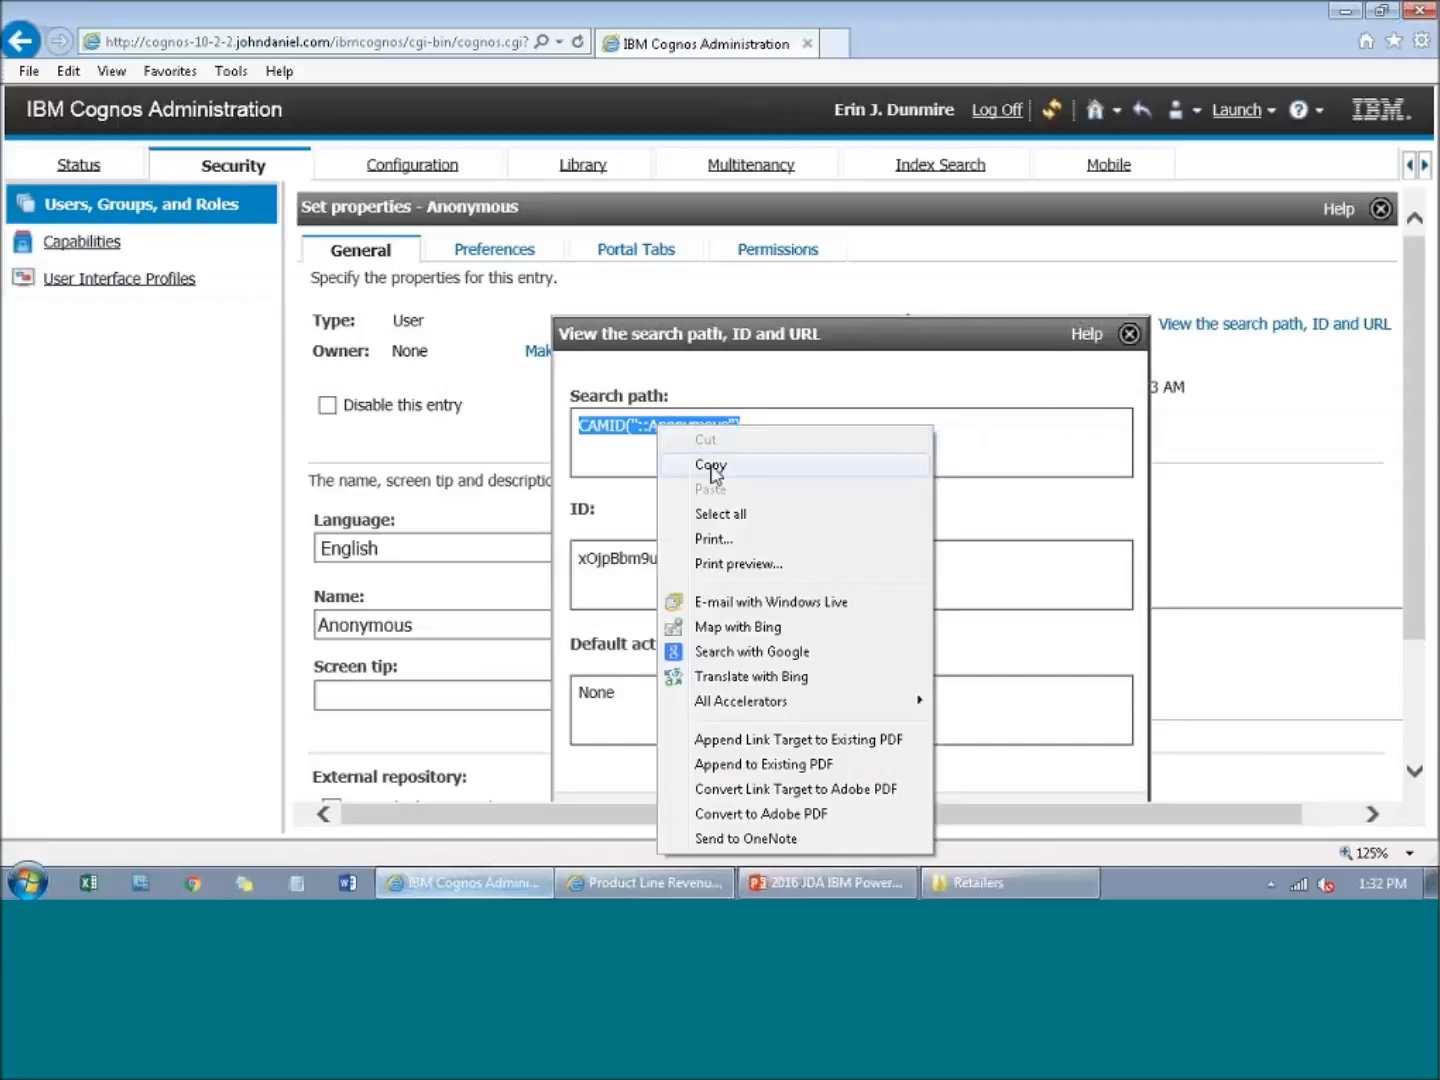
{"action": "left_click", "coordinate": [712, 463]}
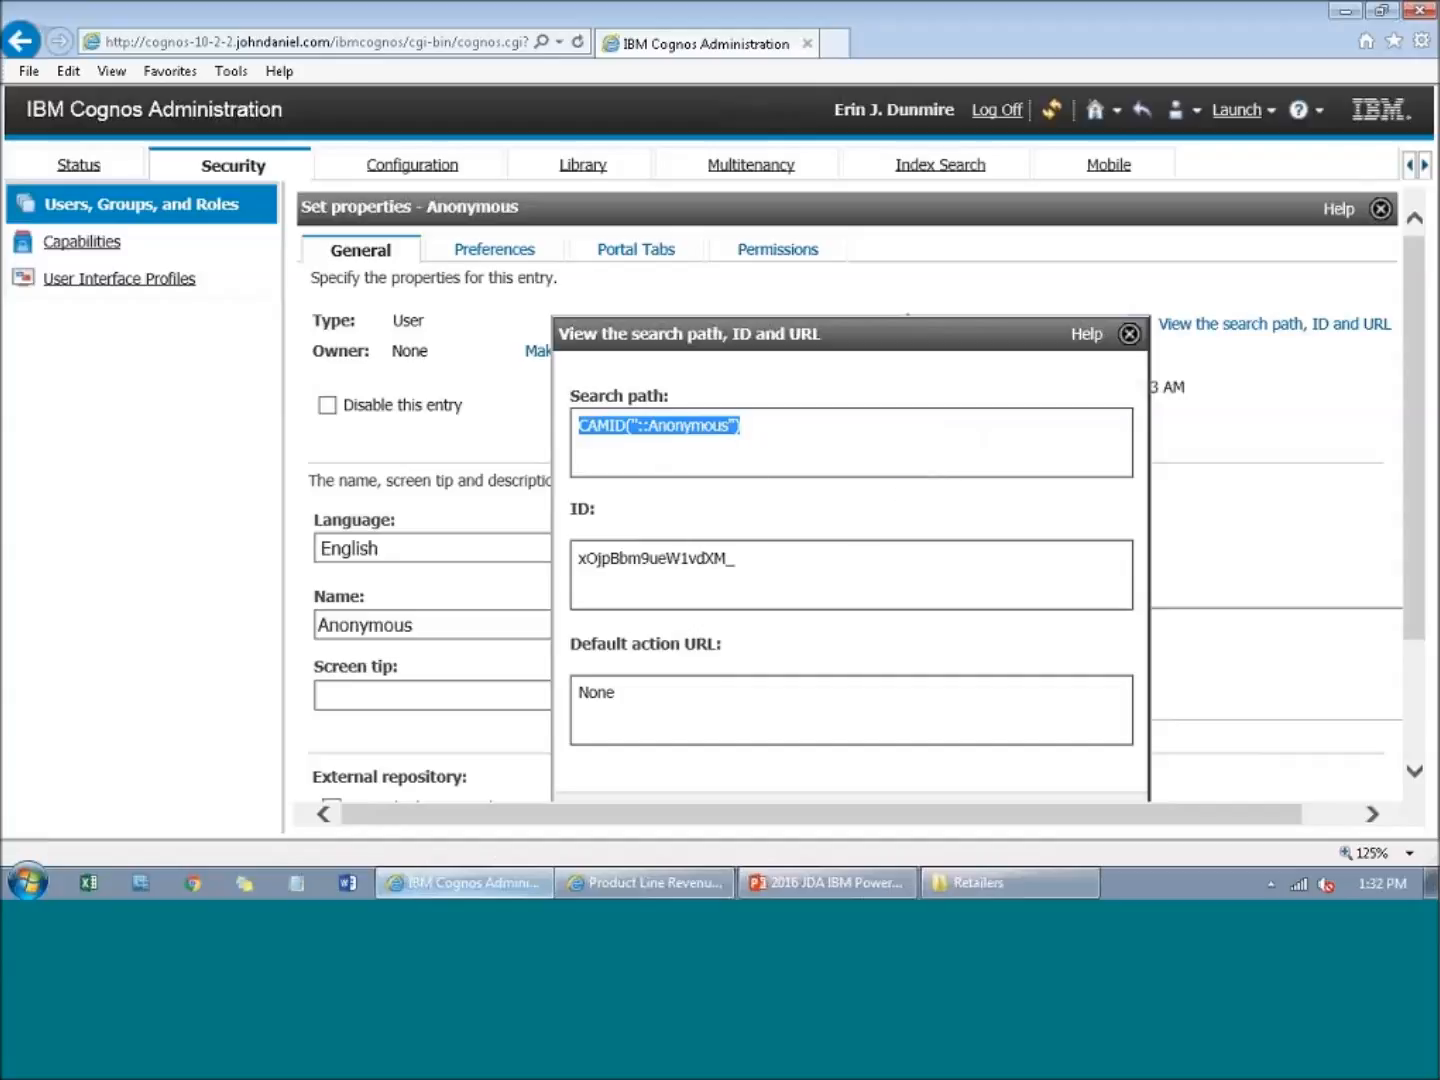
Step: Return to the Cognos directory list and review the Anonymous user's search path once more
{"action": "left_click", "coordinate": [1129, 333]}
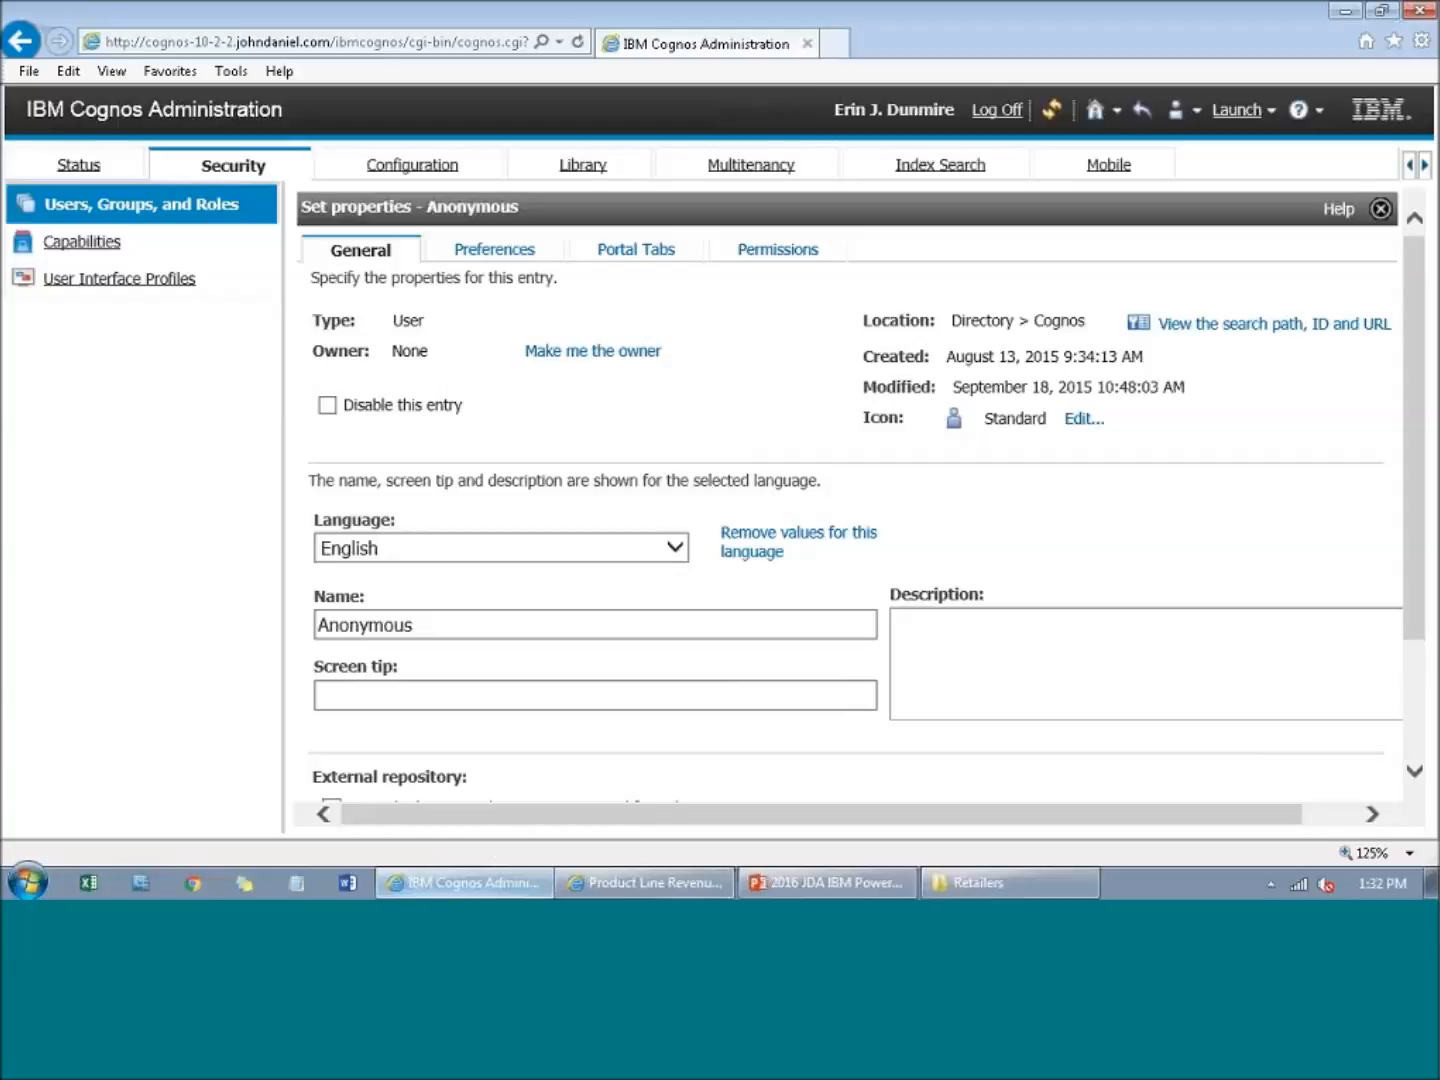
{"action": "scroll", "coordinate": [585, 736], "scroll_direction": "down", "scroll_amount": 3}
{"action": "left_click", "coordinate": [505, 776]}
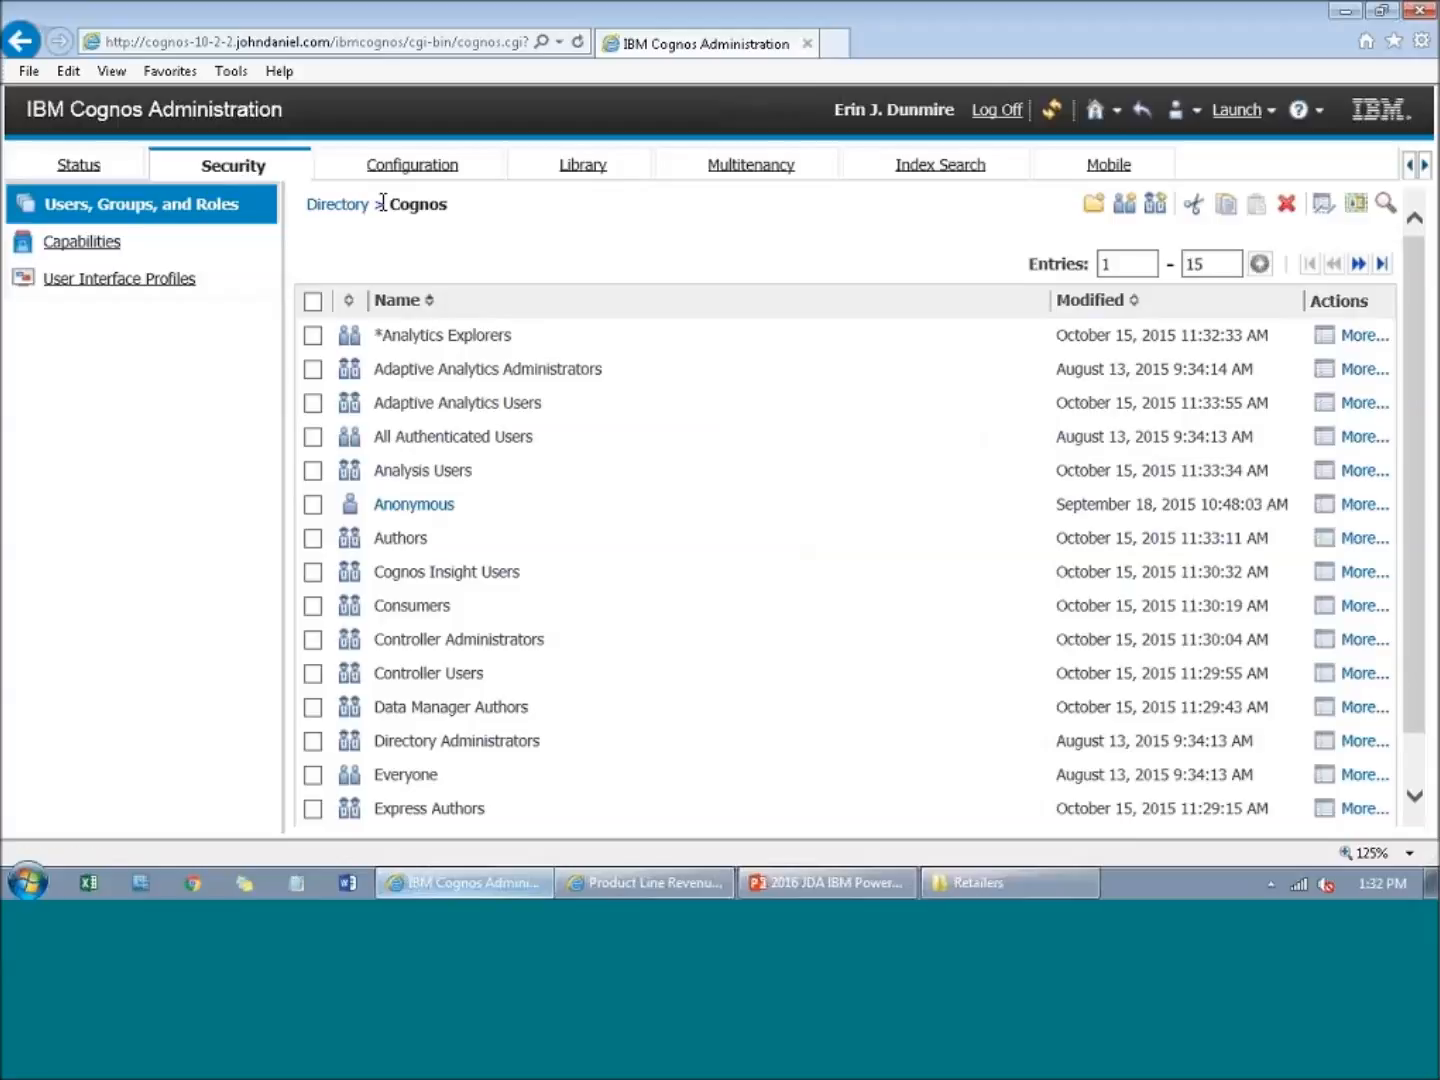
{"action": "left_click", "coordinate": [1327, 505]}
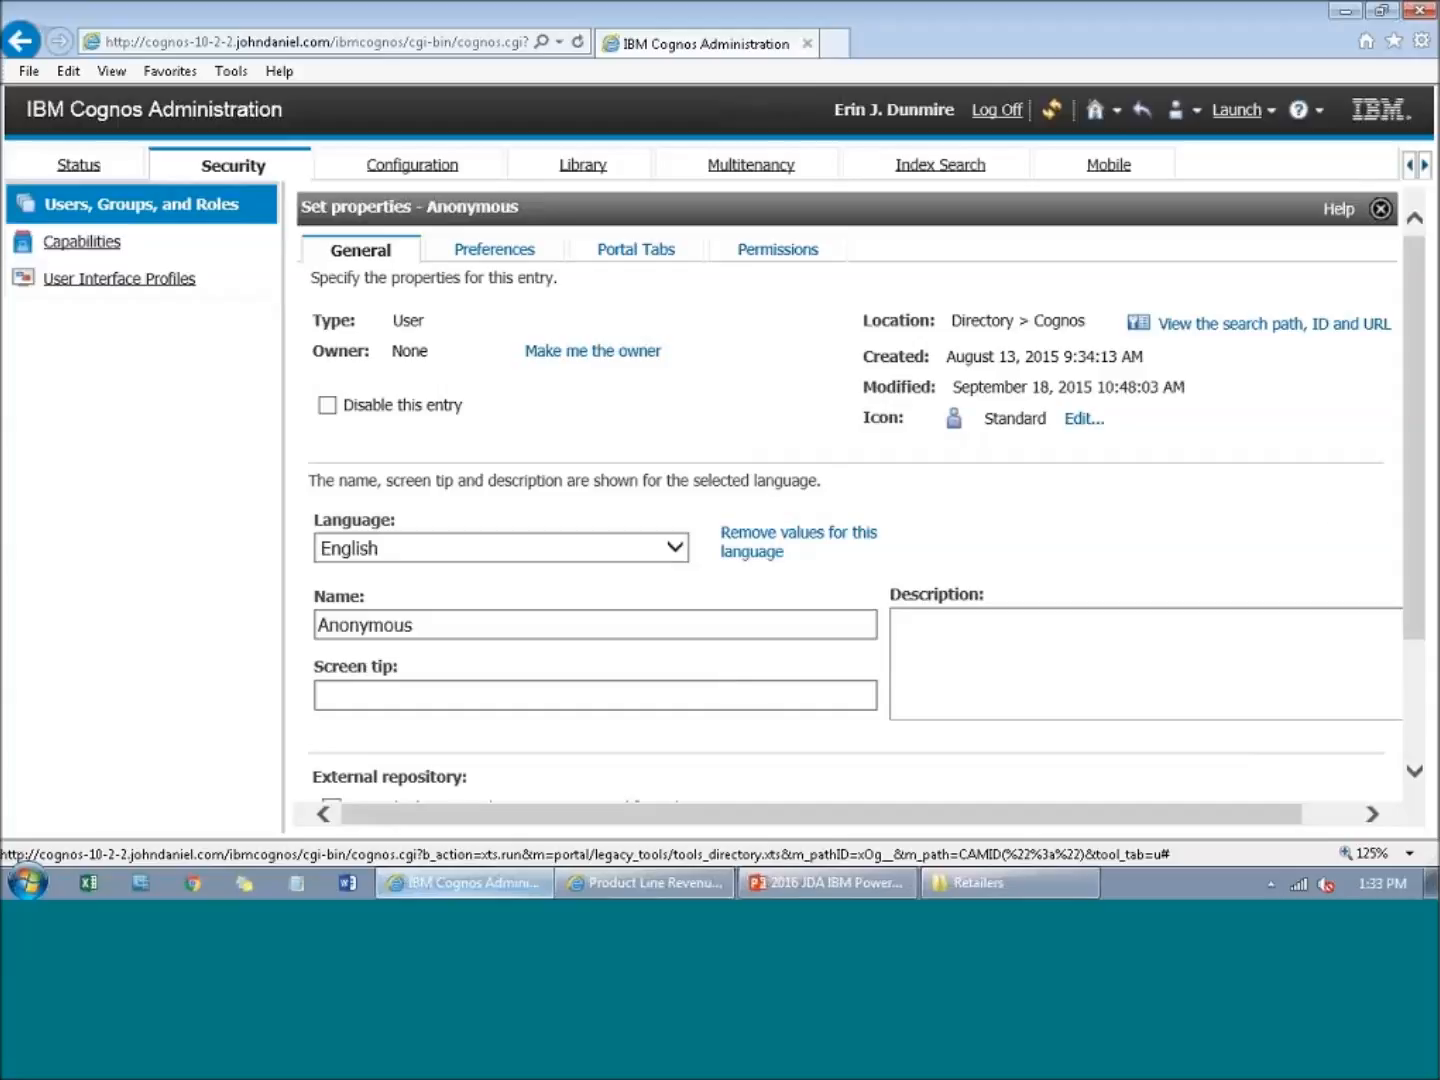
{"action": "left_click", "coordinate": [1238, 328]}
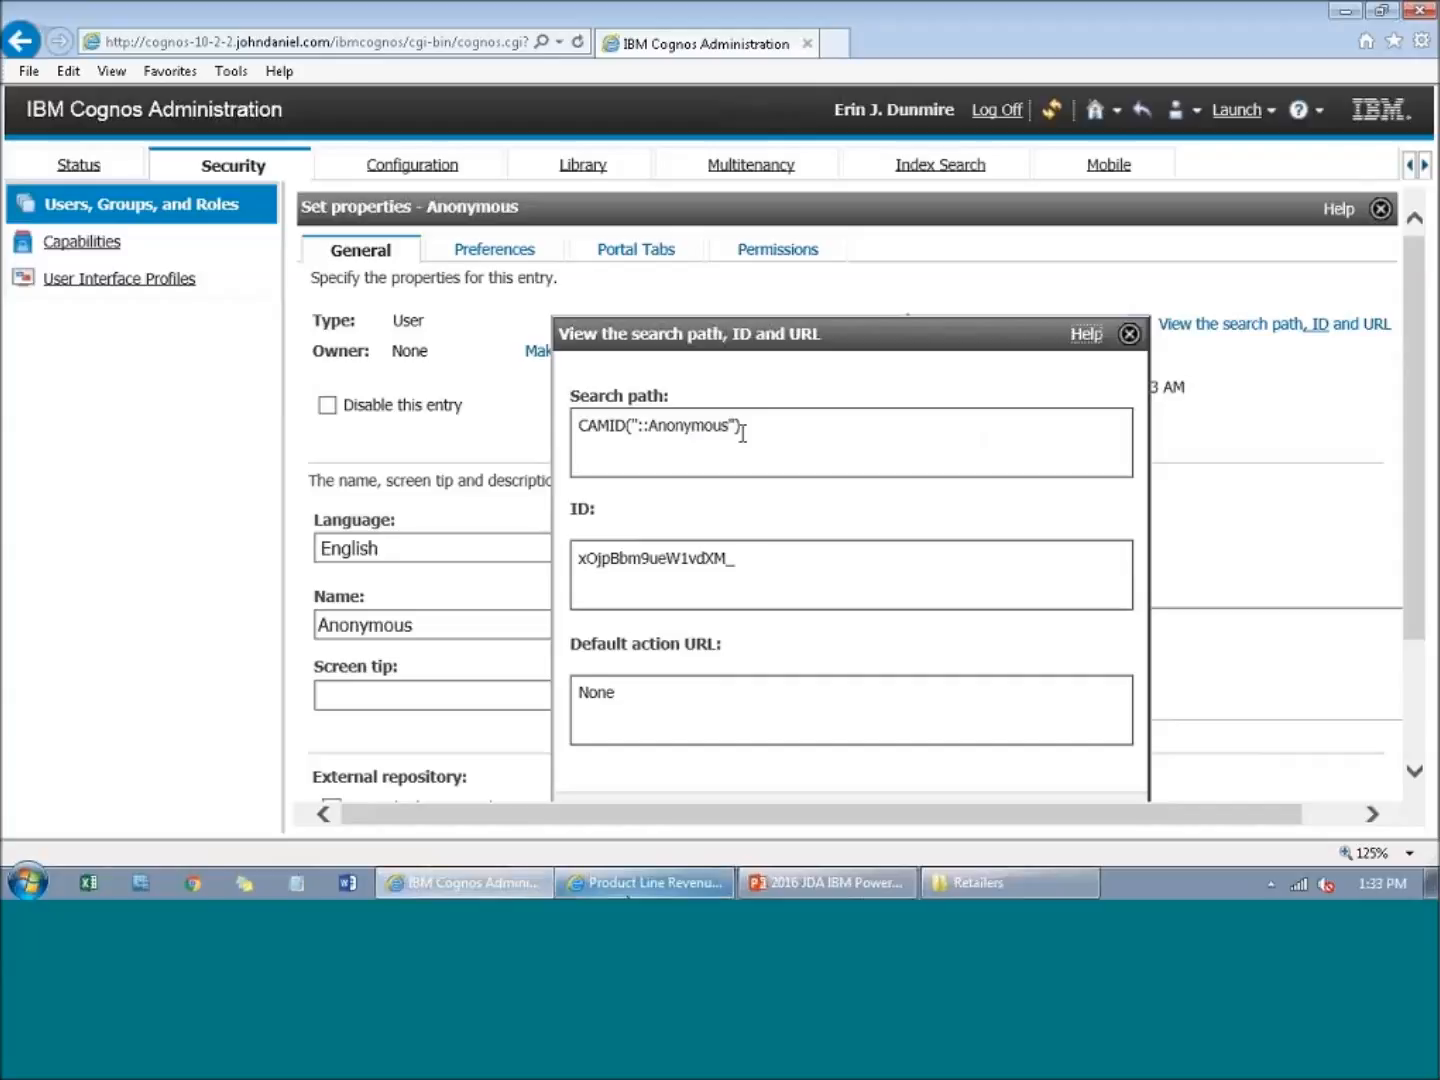
Step: Switch back to Report Studio and define the Burst Recipient expression as 'CAMID("::Anonymous")', including the single quotes
{"action": "left_click", "coordinate": [668, 882]}
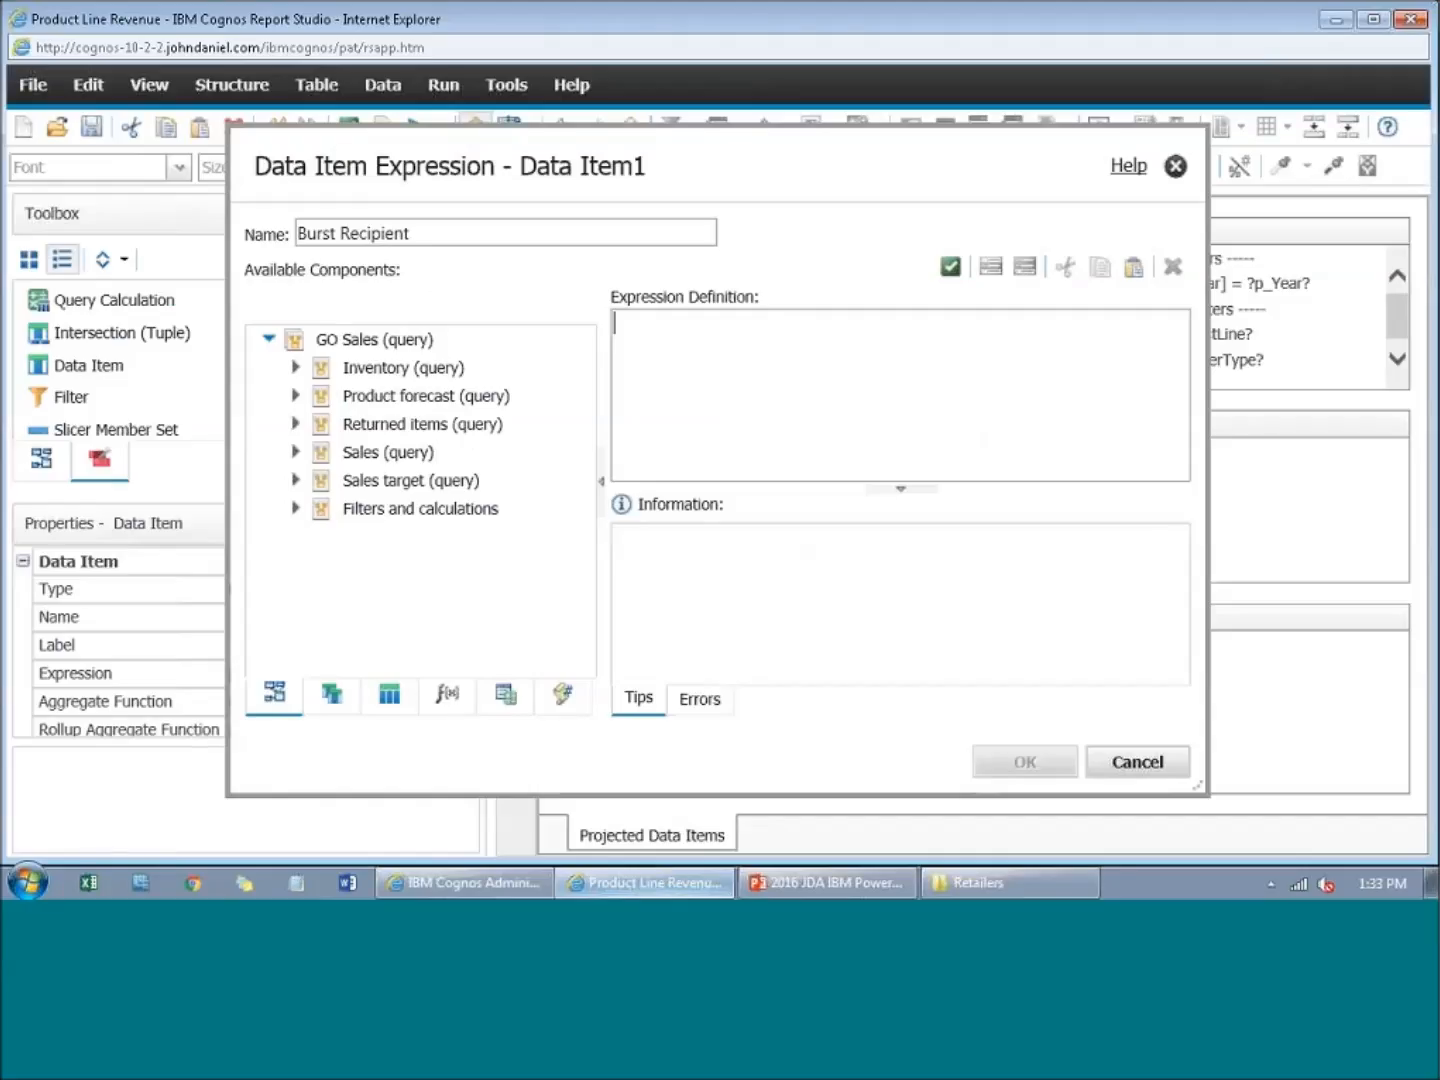
{"action": "key", "text": "ctrl+v"}
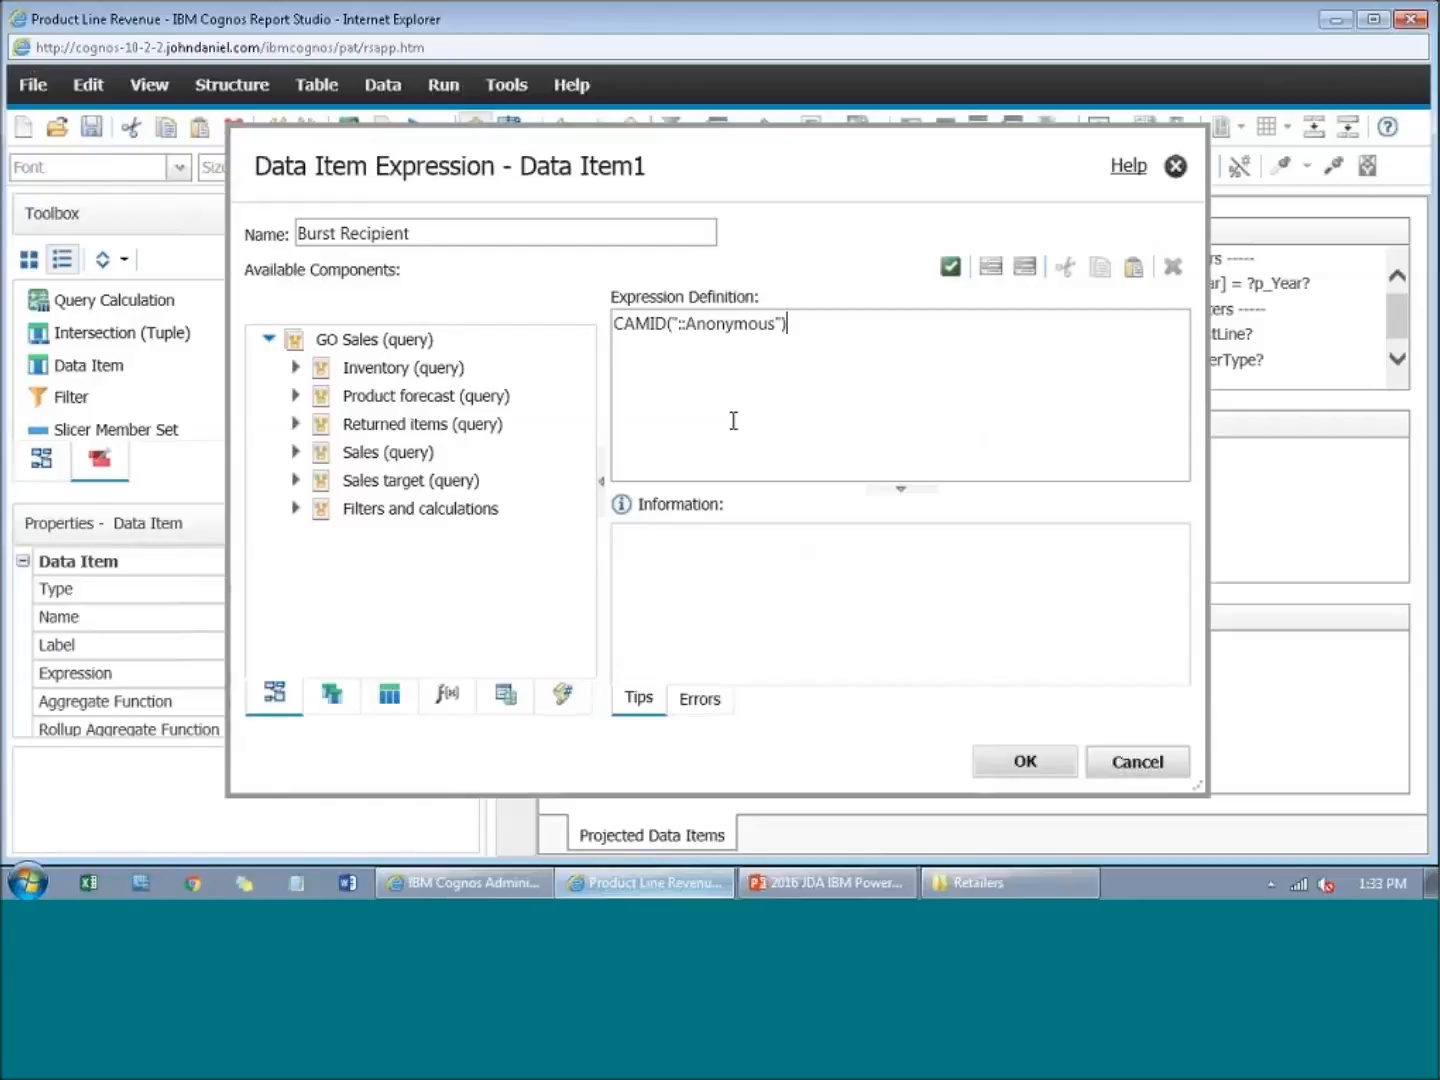
{"action": "type", "text": "'"}
{"action": "key", "text": "Home"}
{"action": "type", "text": "'"}
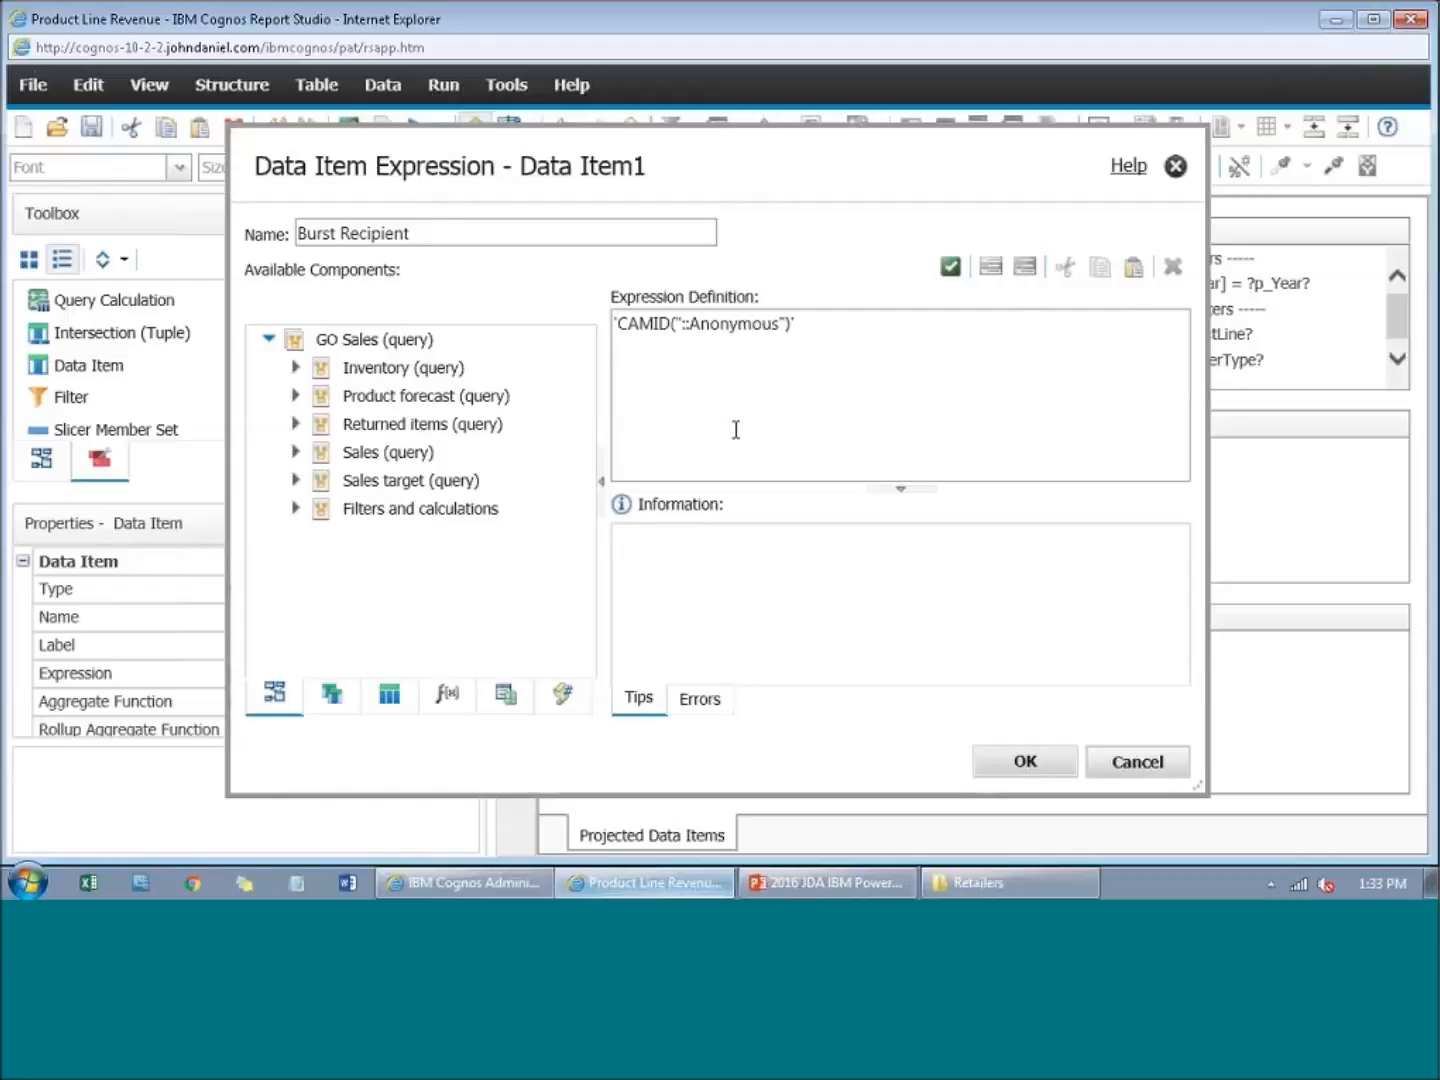
{"action": "left_click", "coordinate": [1038, 758]}
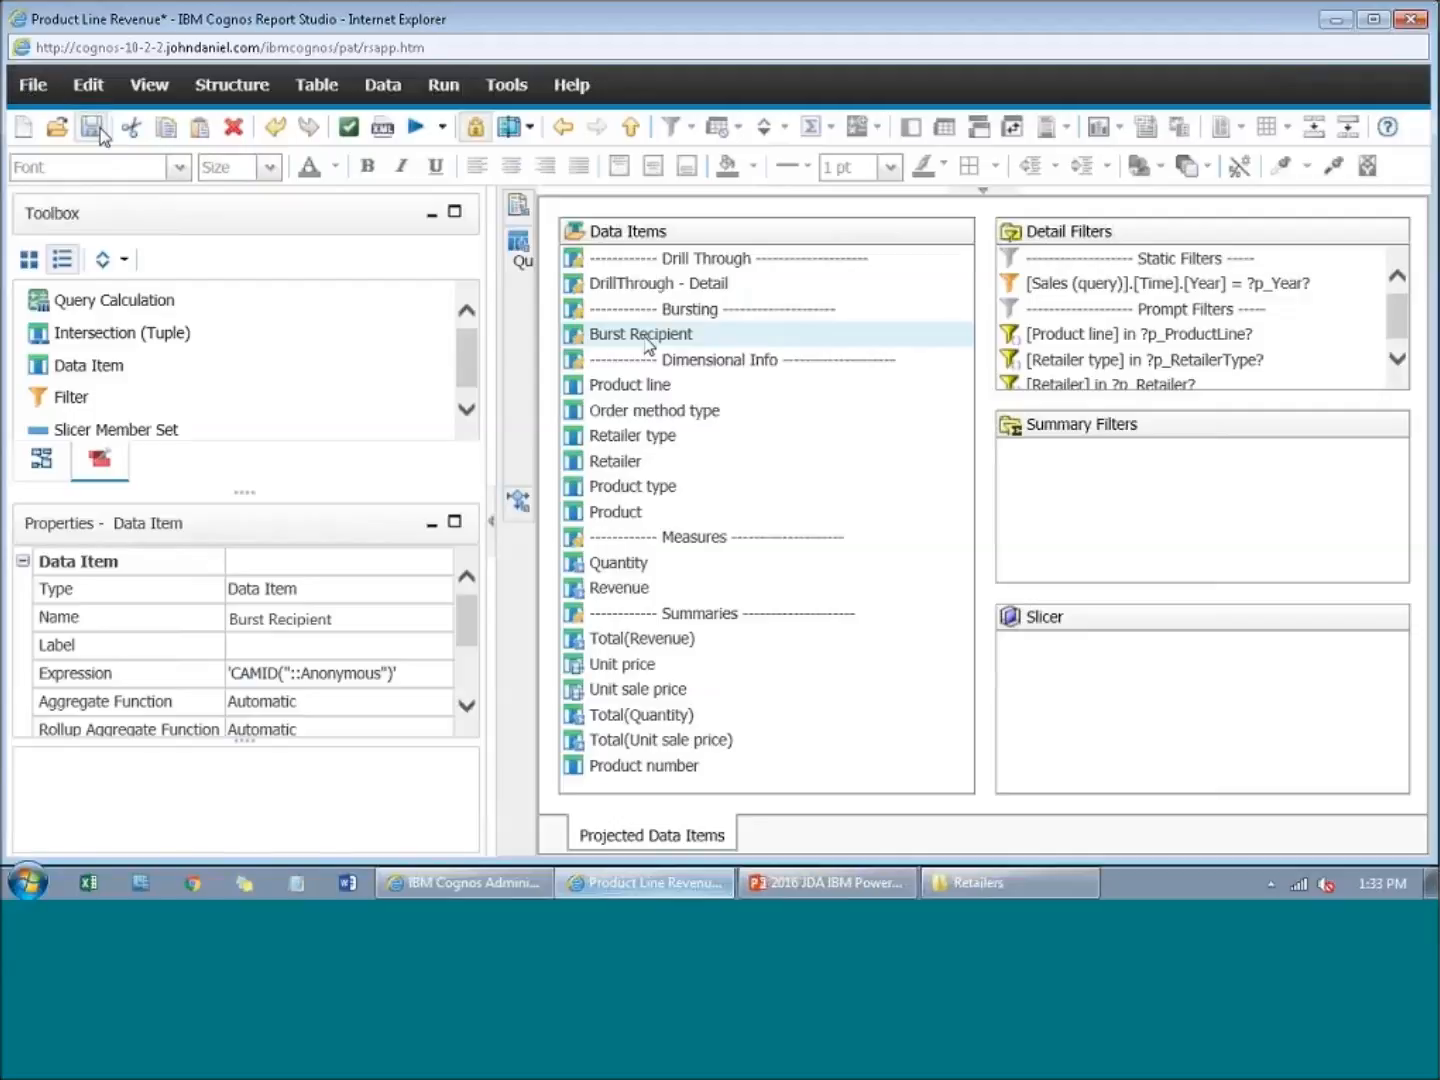
Step: Make the report available for bursting, with Report Query as the burst group query and Retailer type as the label
{"action": "left_click", "coordinate": [30, 85]}
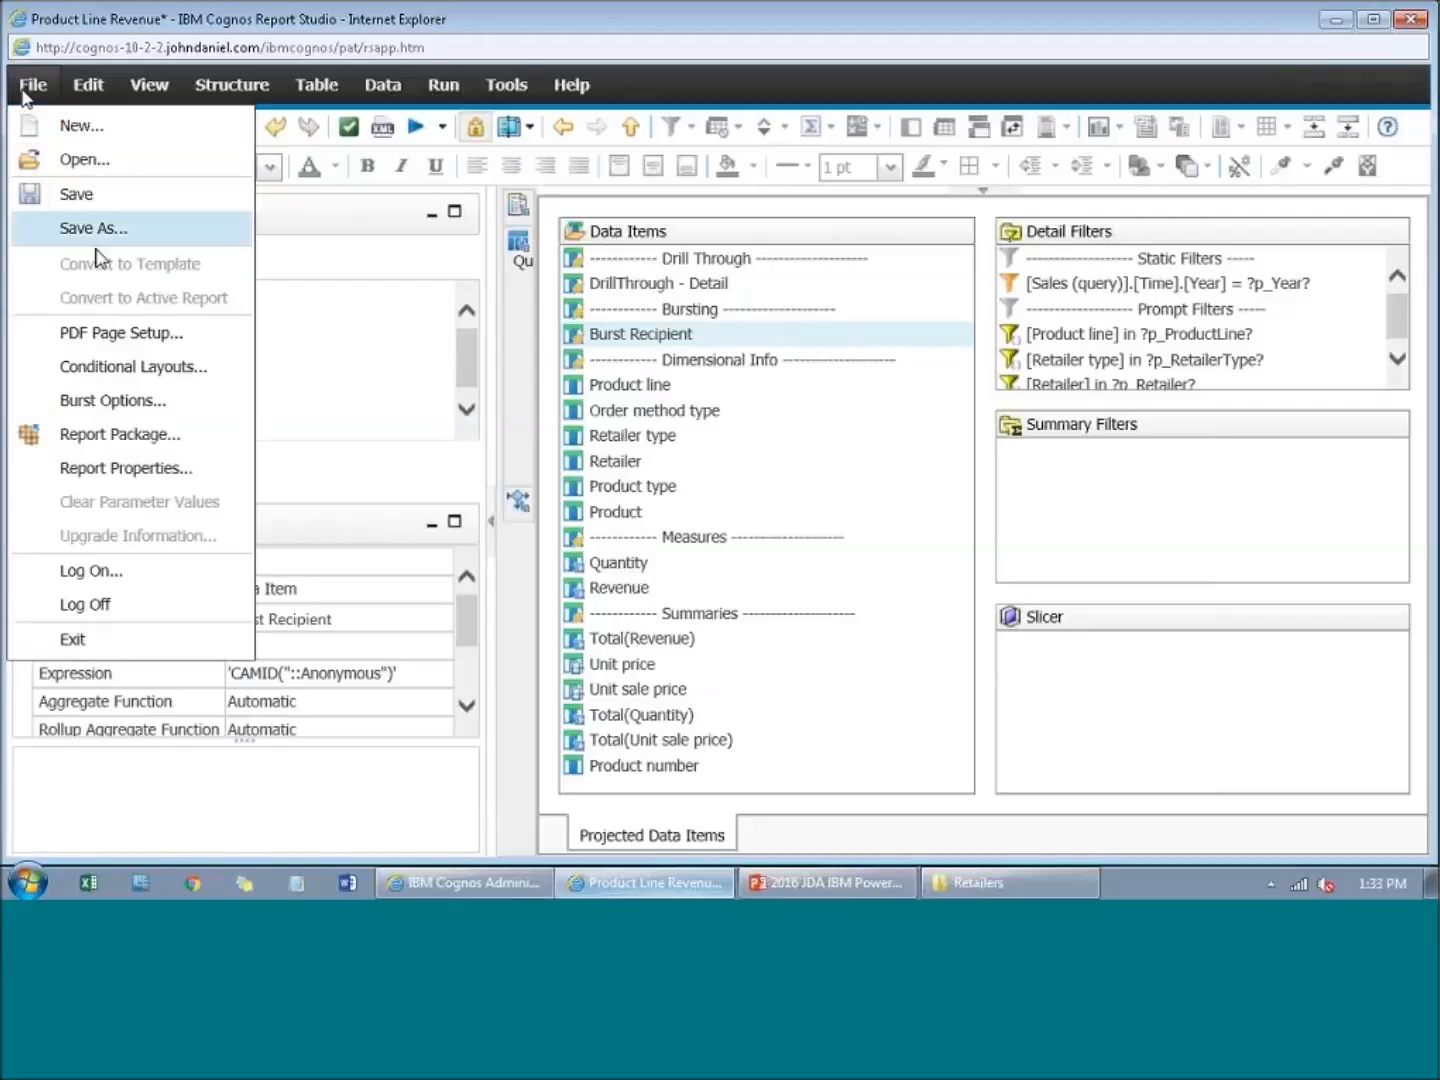
{"action": "left_click", "coordinate": [104, 404]}
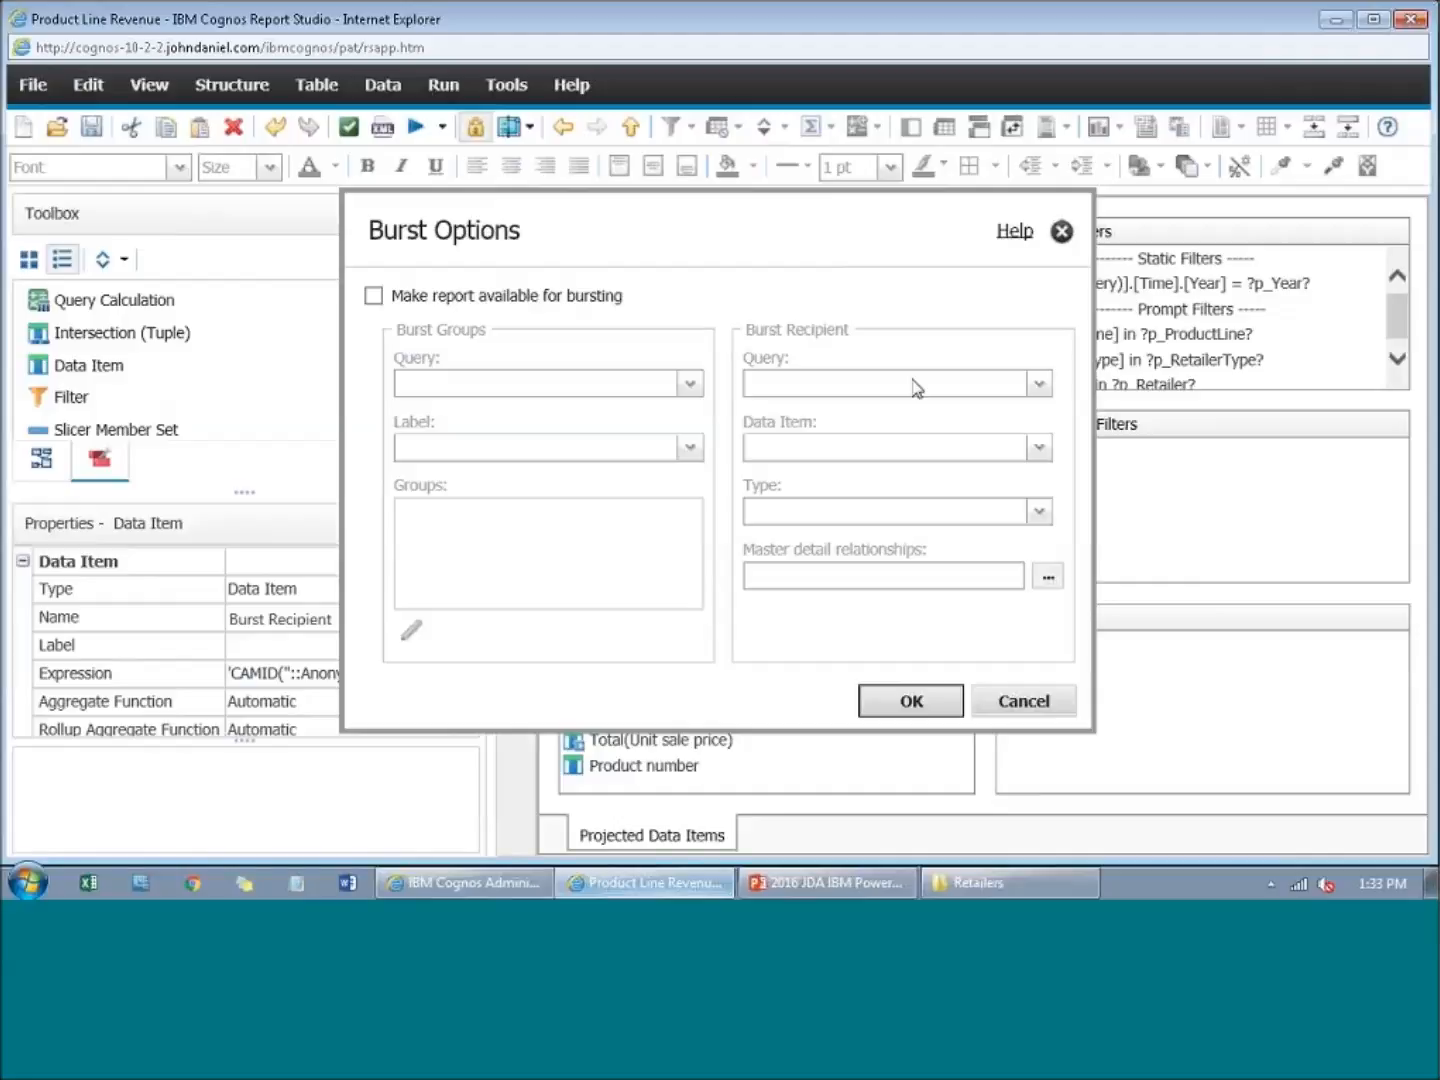
{"action": "left_click", "coordinate": [373, 296]}
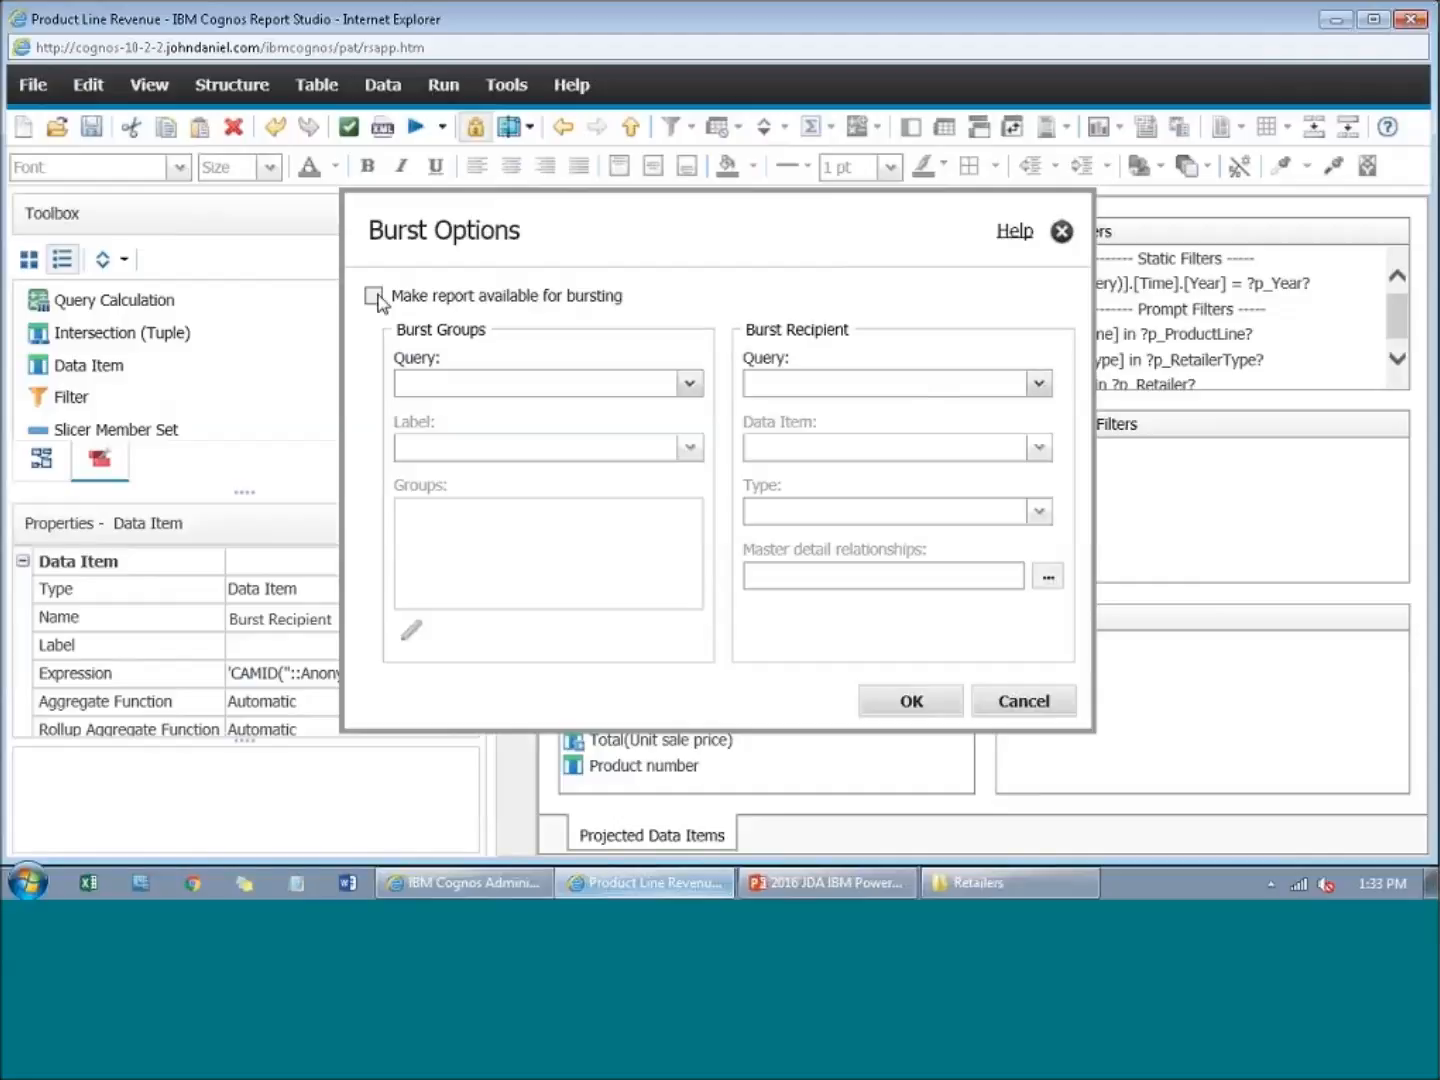
{"action": "left_click", "coordinate": [373, 296]}
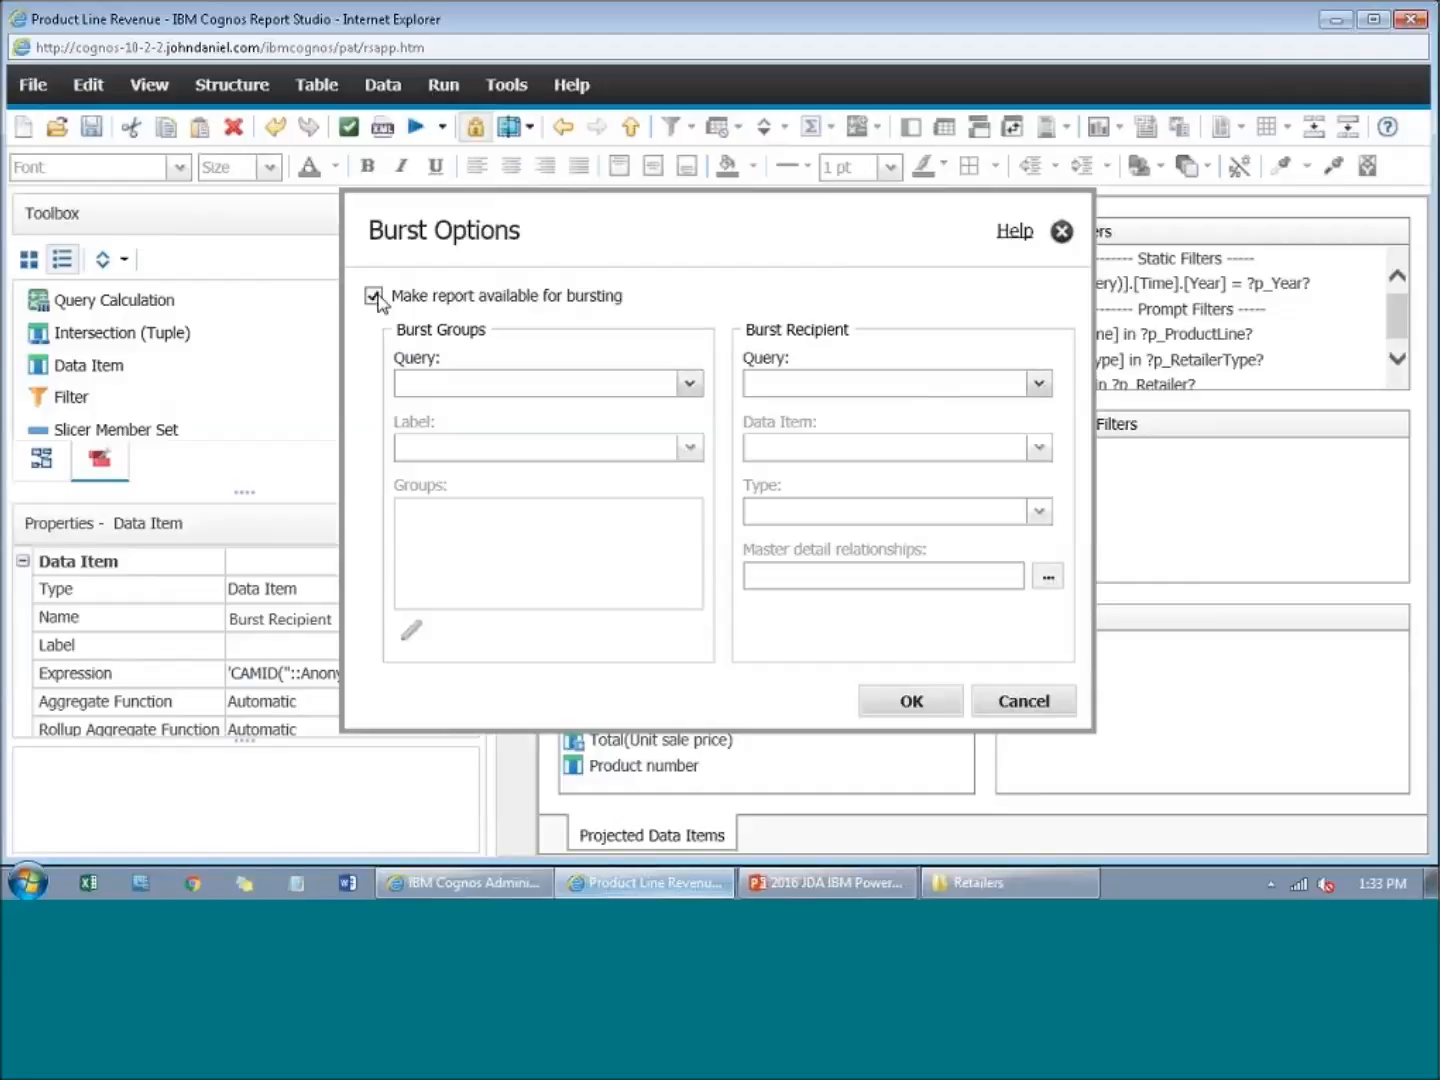
{"action": "left_click", "coordinate": [587, 385]}
{"action": "left_click", "coordinate": [574, 411]}
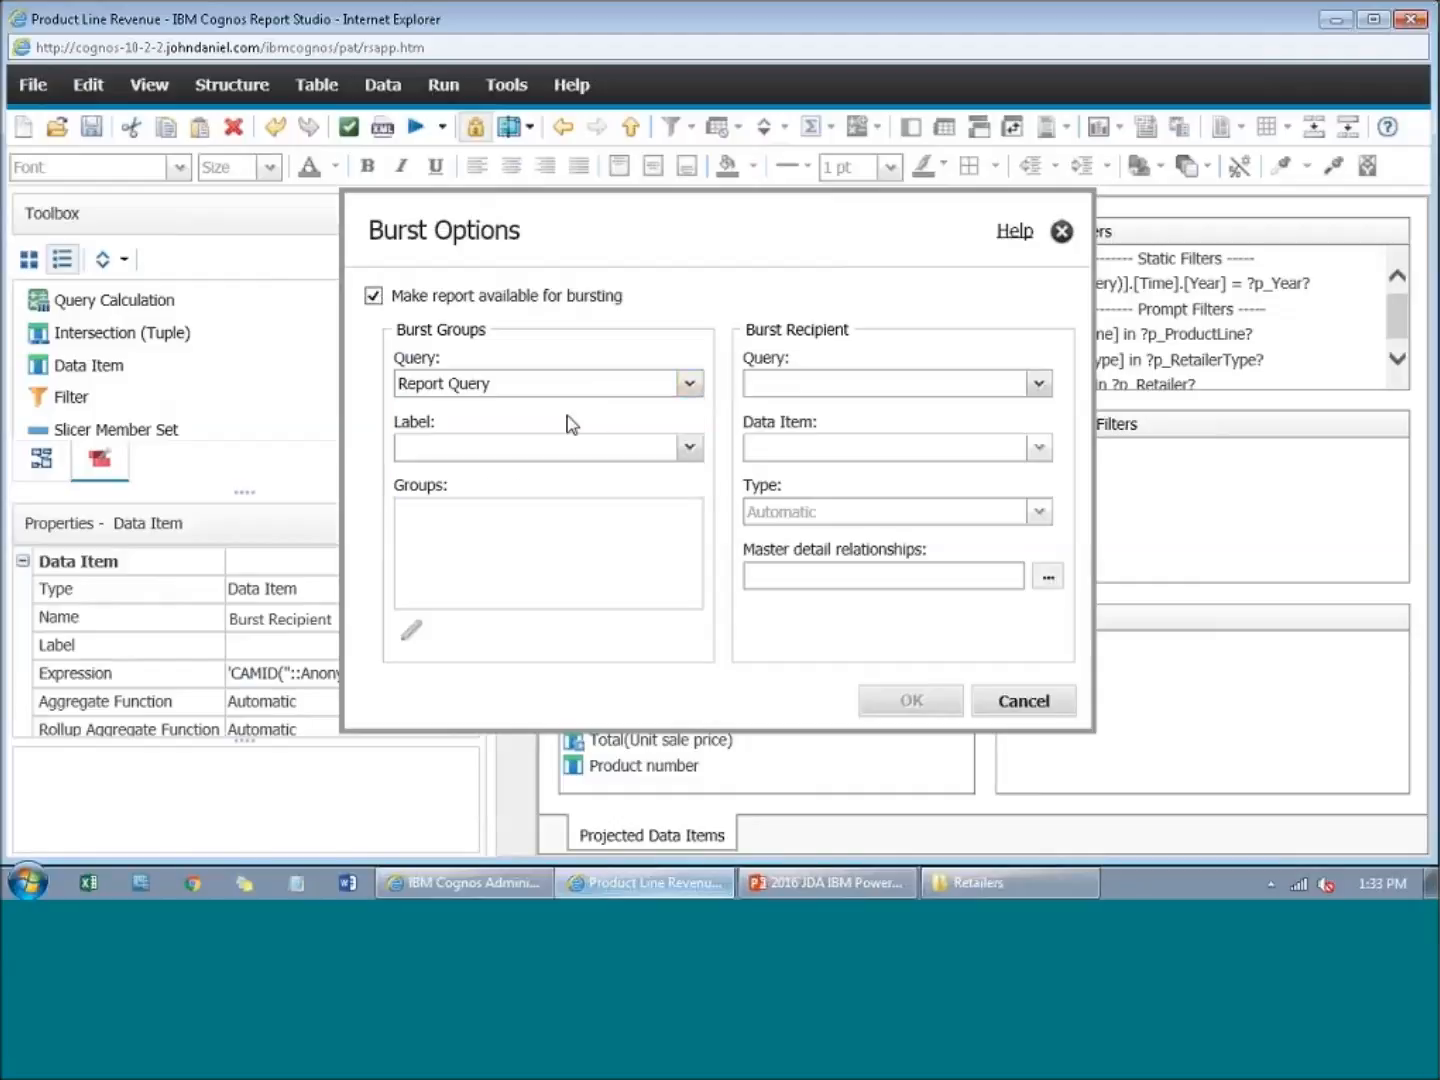
{"action": "left_click", "coordinate": [421, 449]}
{"action": "scroll", "coordinate": [523, 523], "scroll_direction": "down", "scroll_amount": 3}
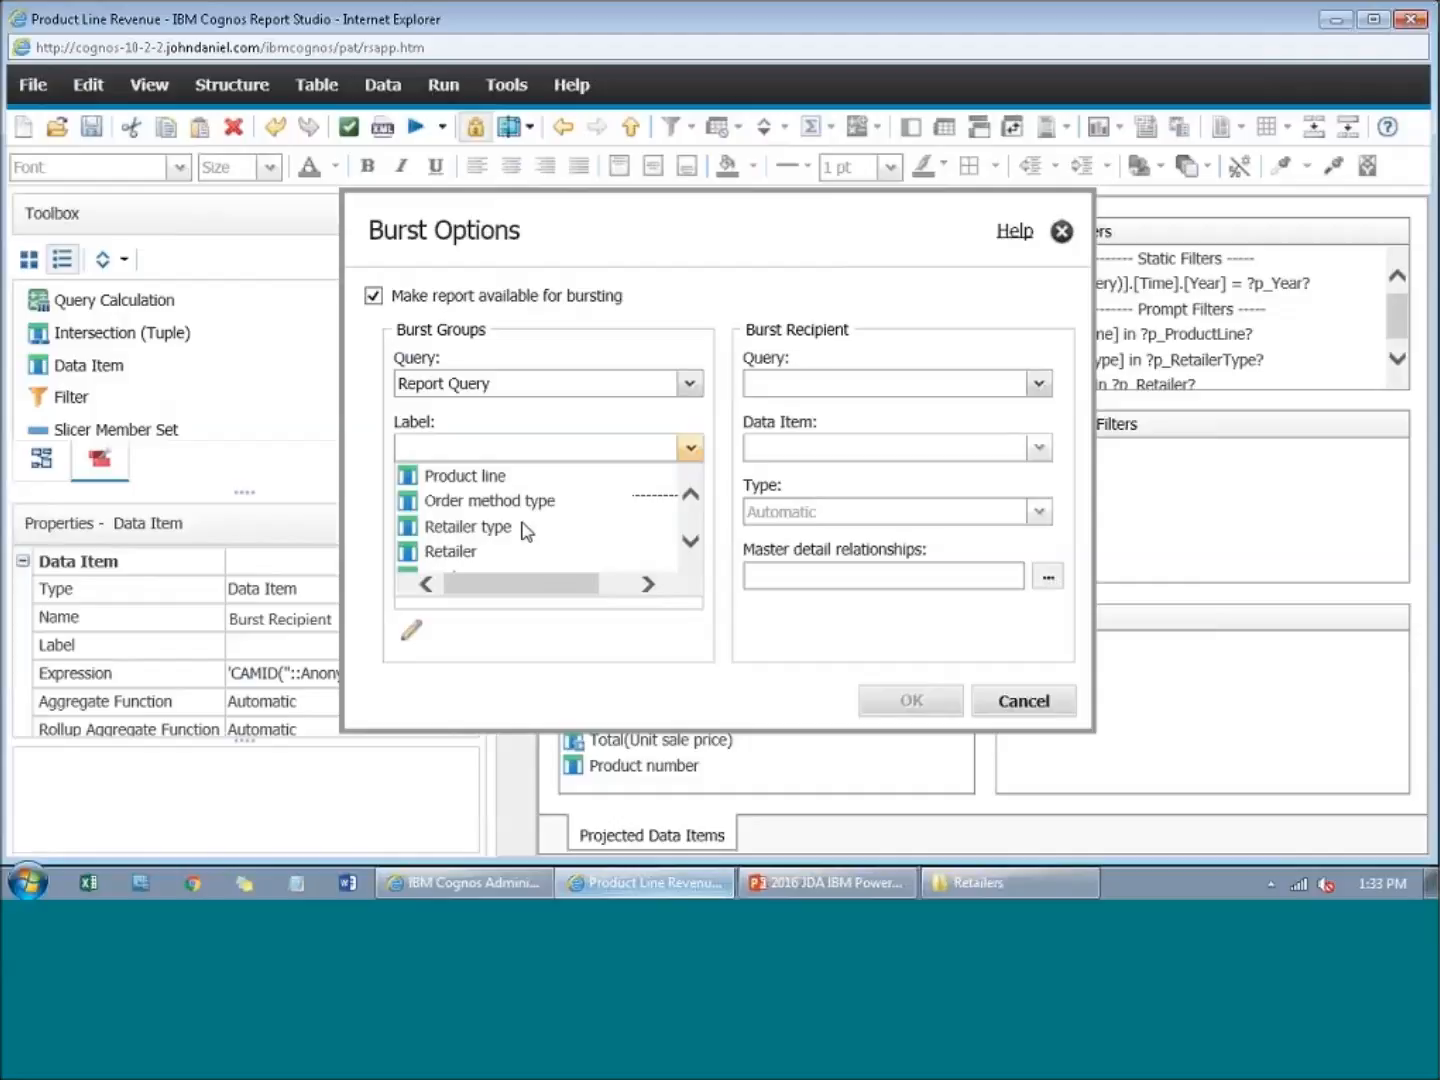
{"action": "left_click", "coordinate": [467, 530]}
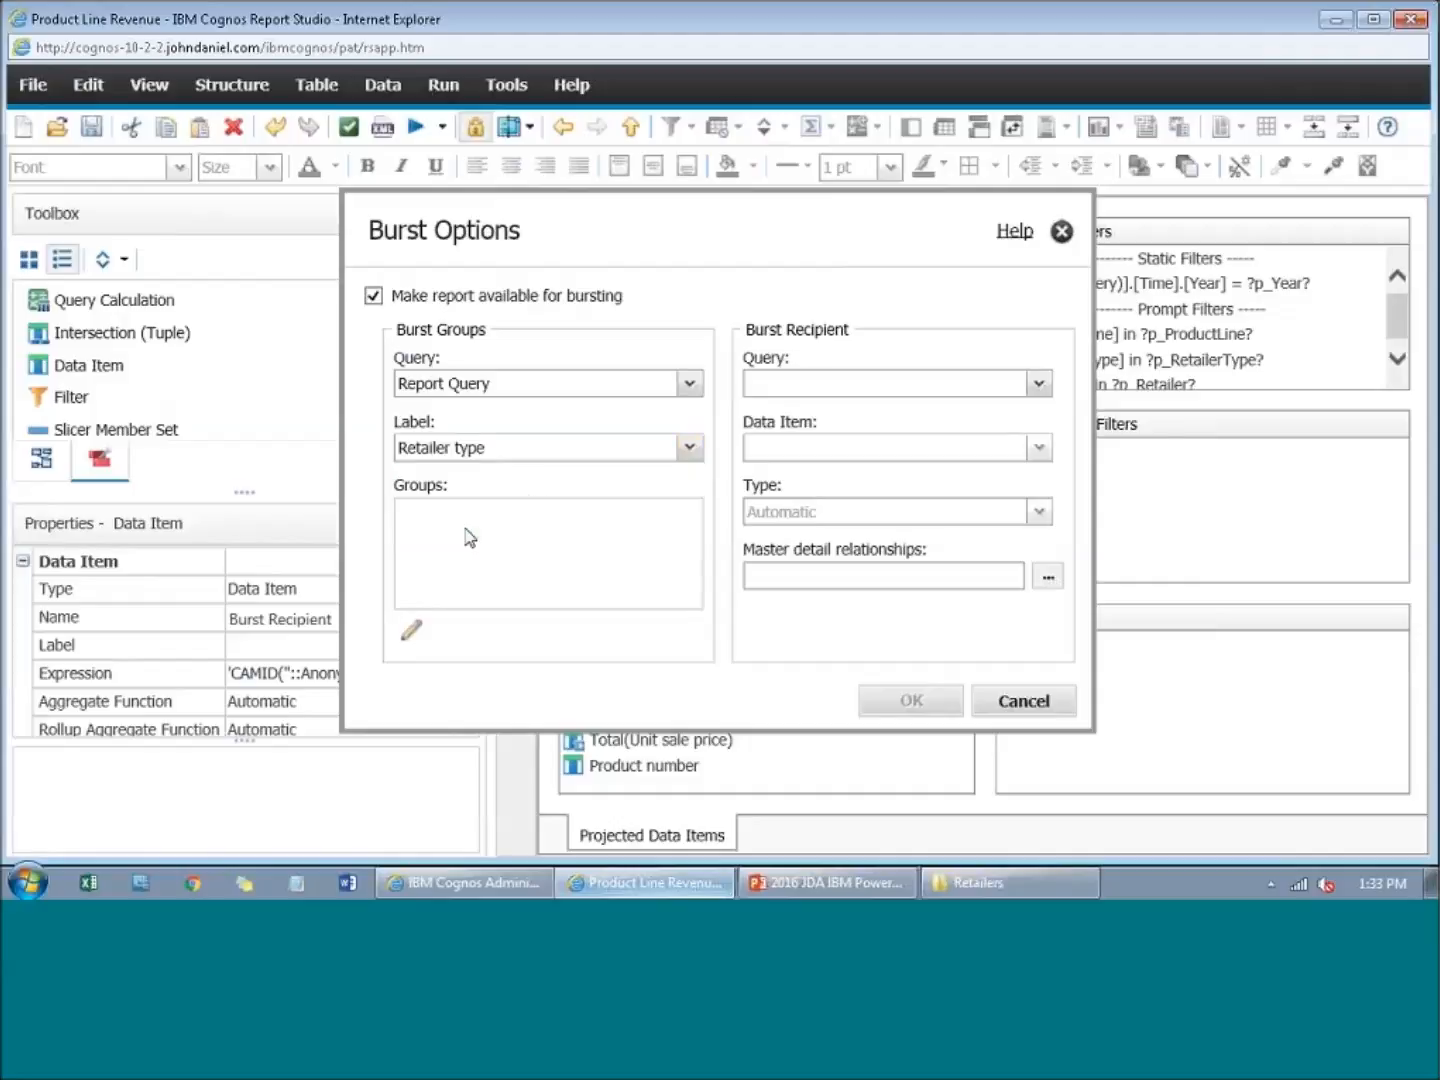
Step: Add Retailer type as the grouping level for the burst groups
{"action": "left_click", "coordinate": [413, 630]}
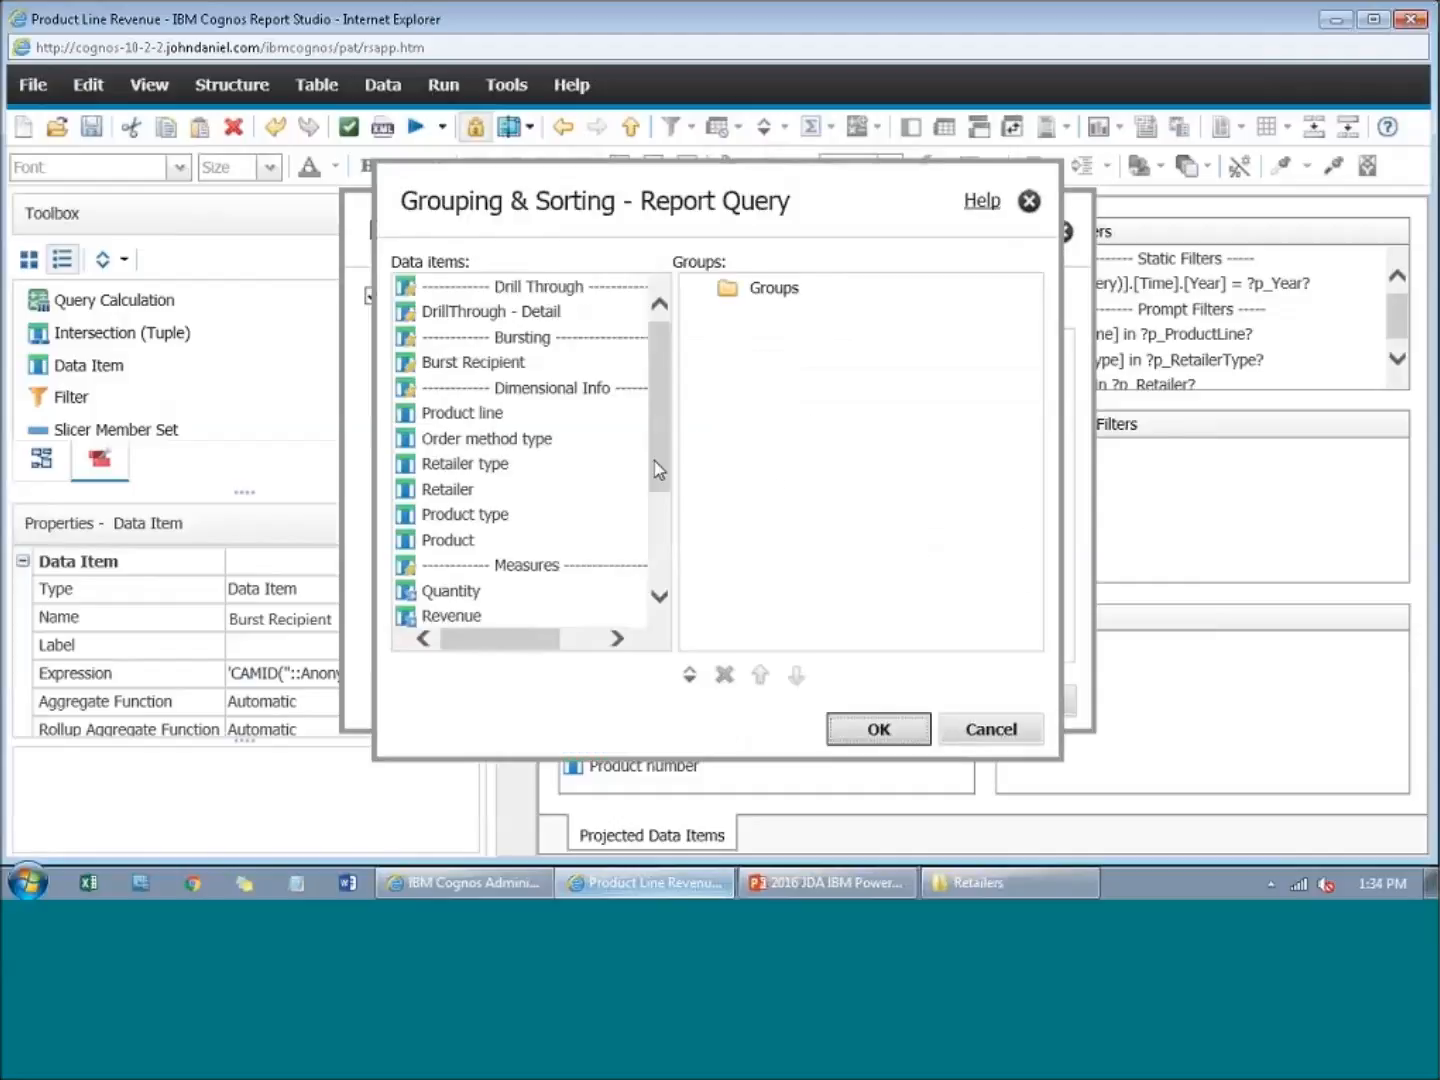
{"action": "left_click", "coordinate": [470, 465]}
{"action": "left_click_drag", "start_coordinate": [470, 465], "coordinate": [787, 318]}
{"action": "left_click", "coordinate": [889, 736]}
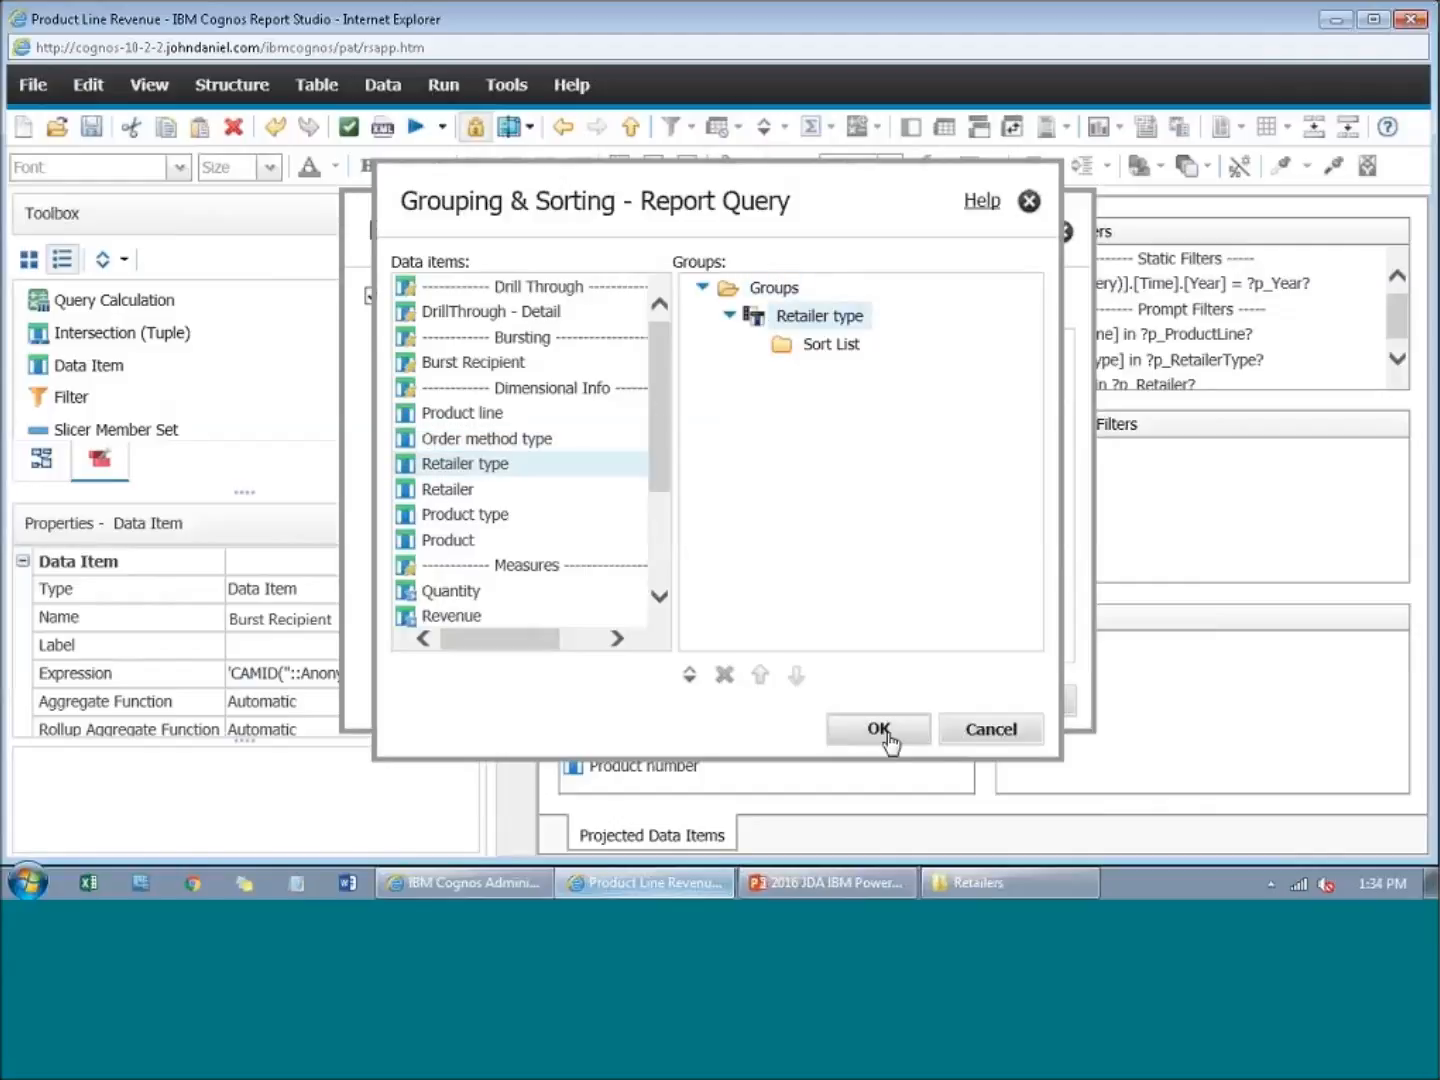
Step: Set the burst recipient to the Report Query's Burst Recipient data item
{"action": "left_click", "coordinate": [780, 385]}
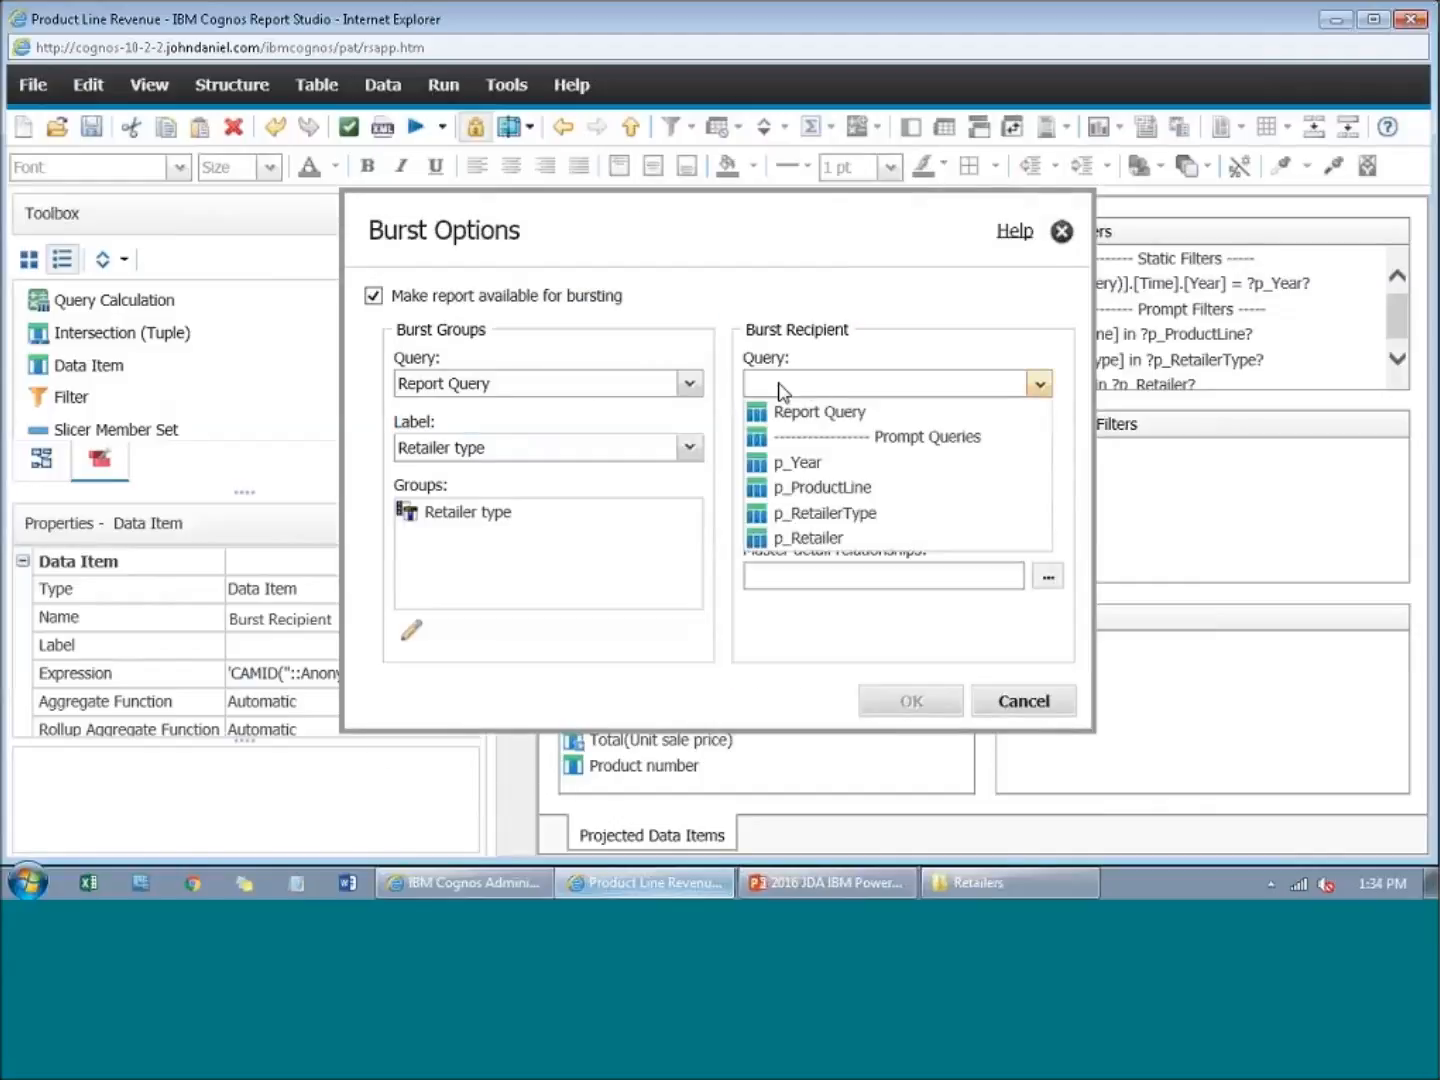
{"action": "left_click", "coordinate": [832, 412]}
{"action": "left_click", "coordinate": [808, 449]}
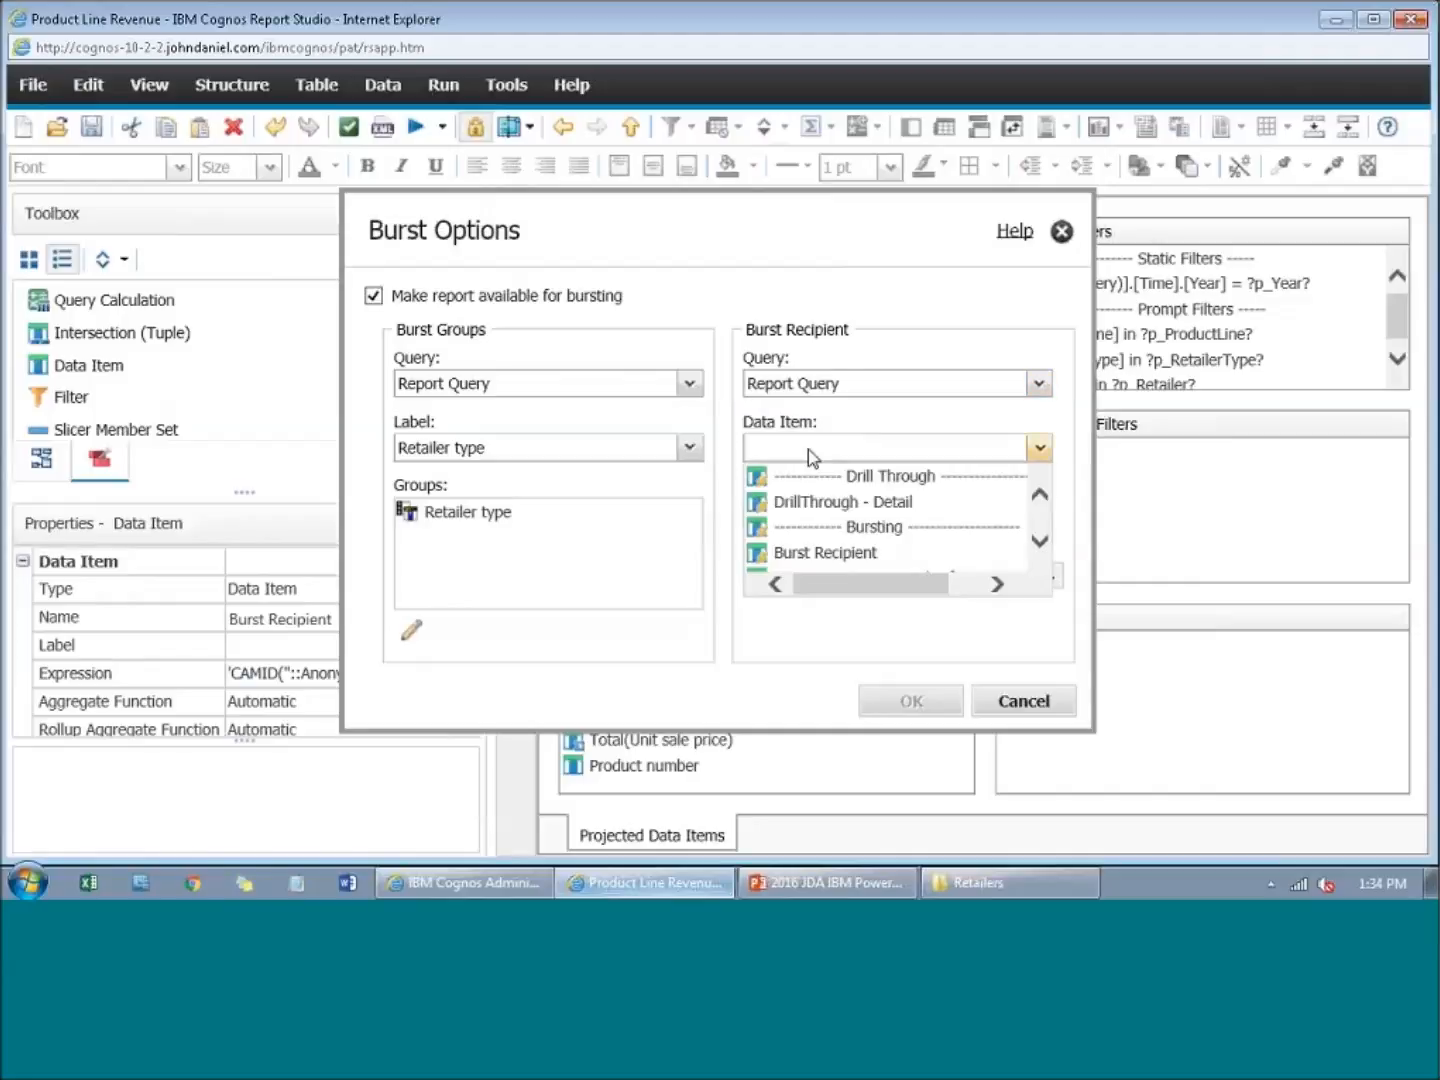
{"action": "left_click", "coordinate": [822, 552]}
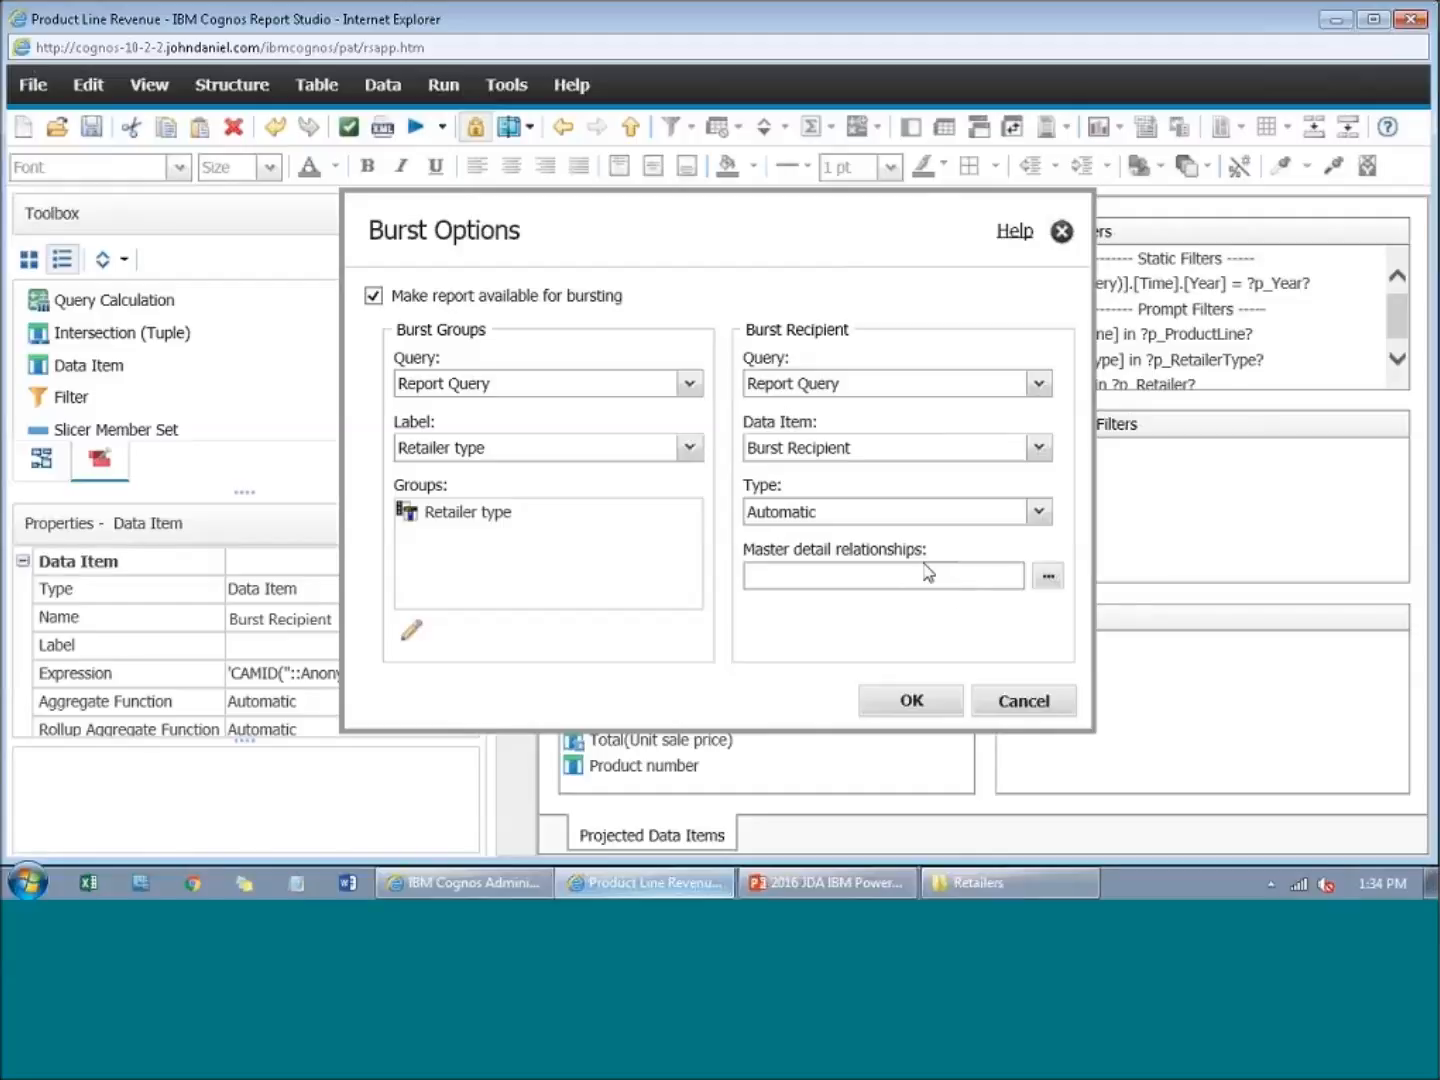
Step: Accept the burst options and save the Product Line Revenue report
{"action": "left_click", "coordinate": [895, 705]}
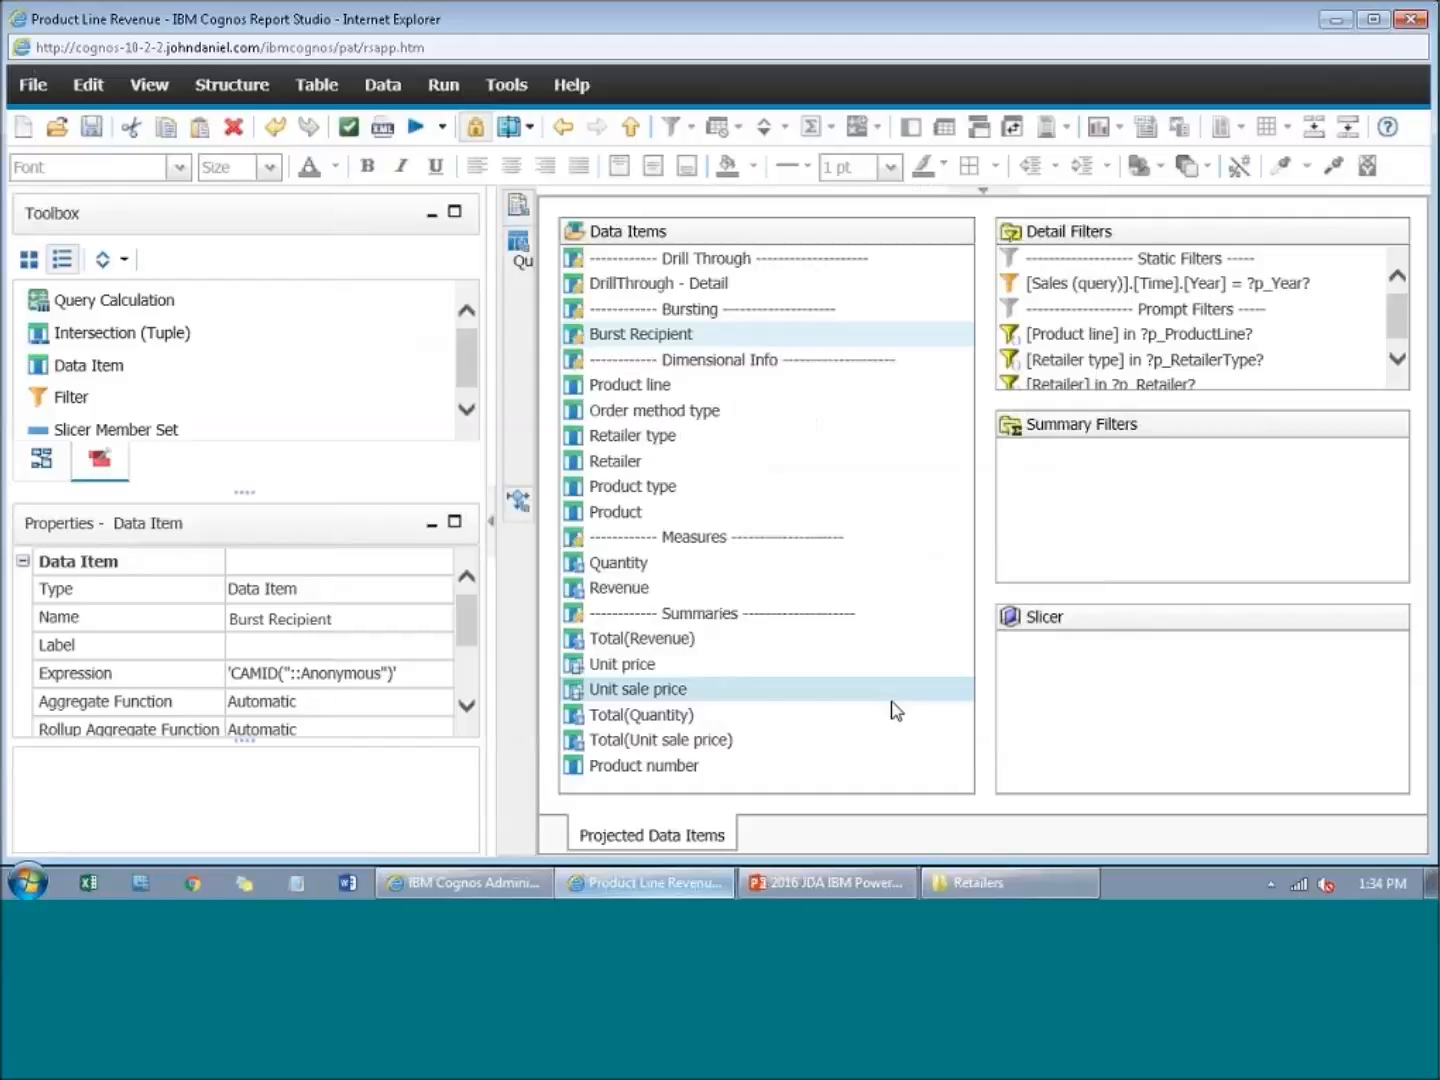
{"action": "left_click", "coordinate": [89, 132]}
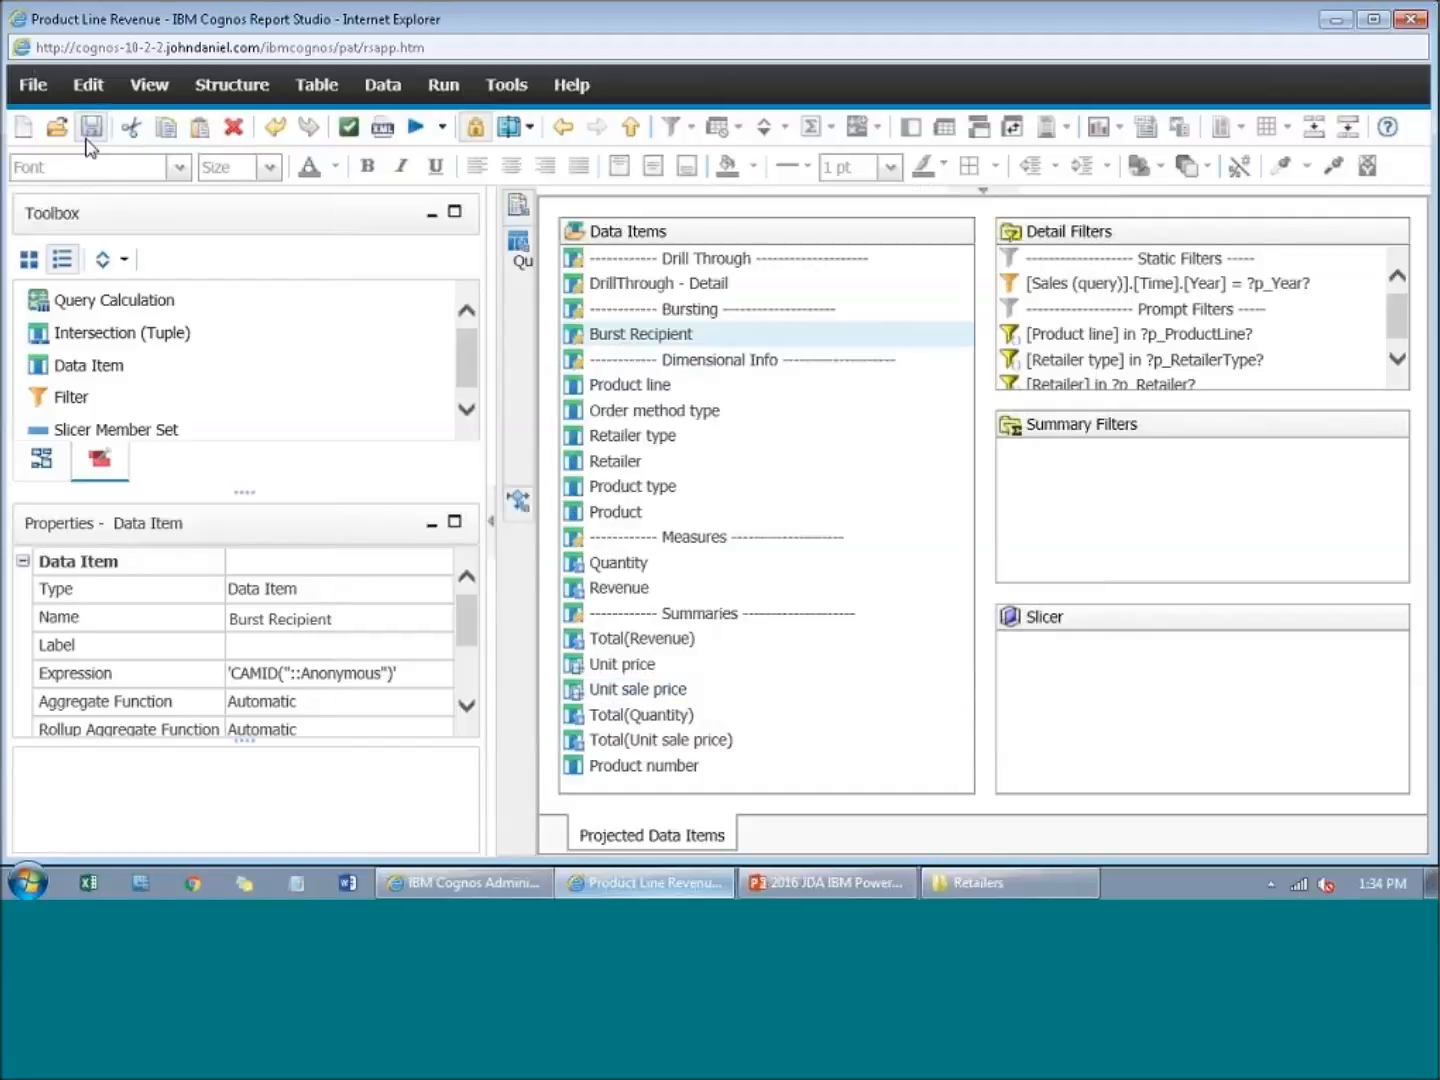
Step: Switch to IBM Cognos Connection, leave the administration pages, and open the run options for Product Line Revenue in the Samples folder
{"action": "left_click", "coordinate": [1330, 24]}
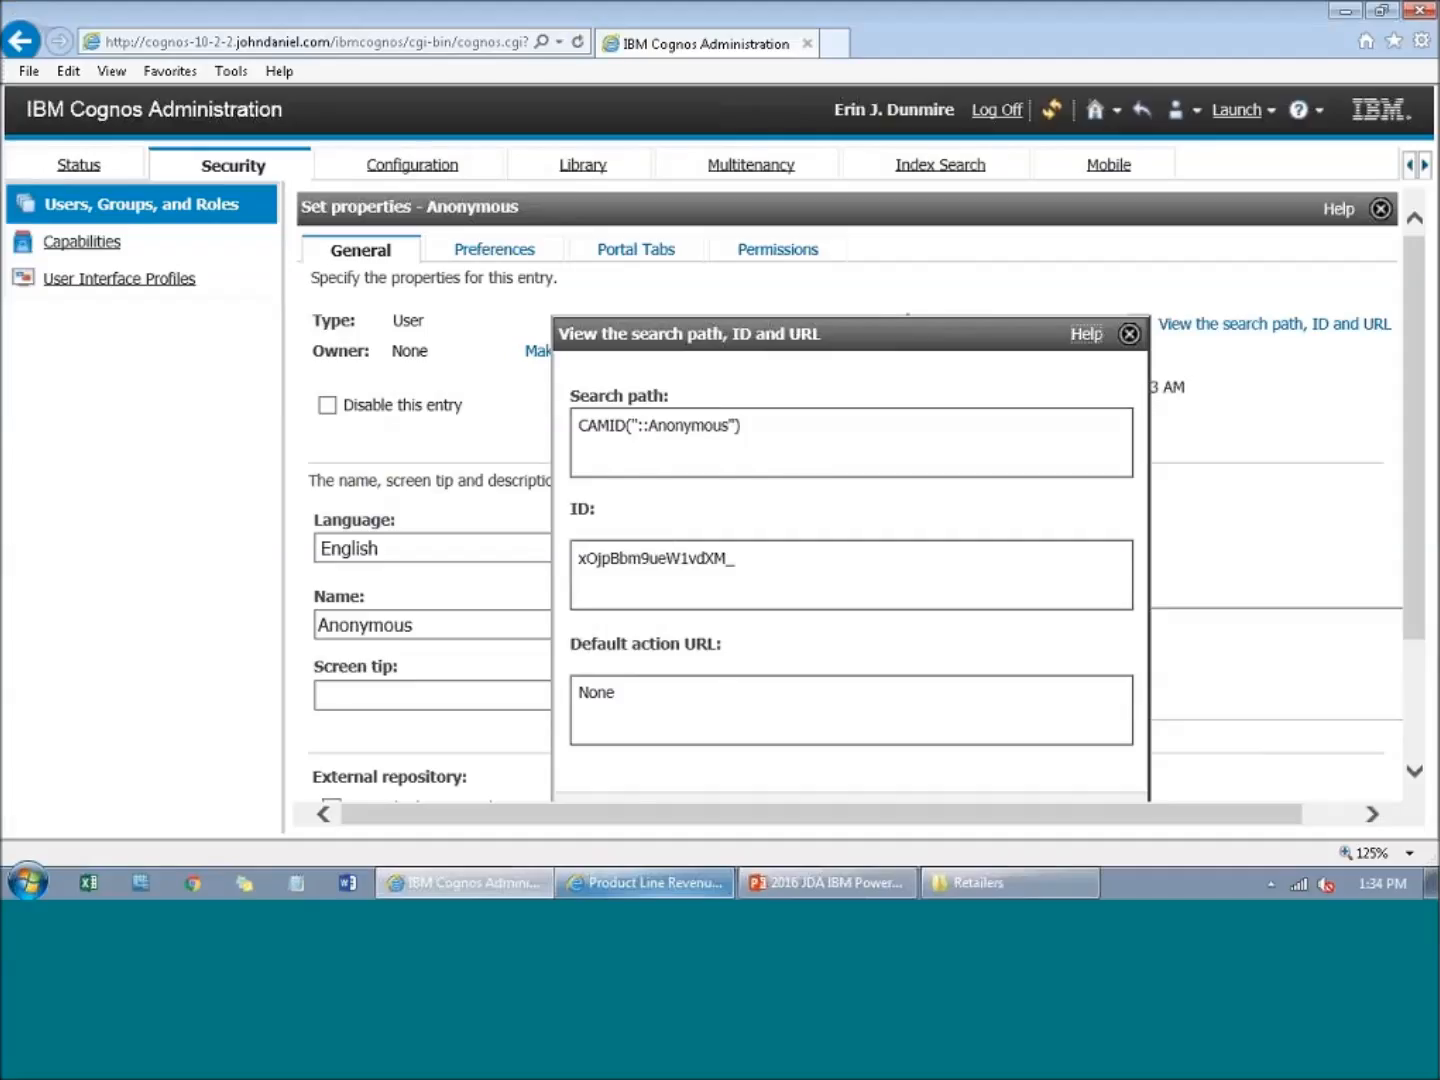
{"action": "left_click", "coordinate": [1129, 333]}
{"action": "left_click", "coordinate": [1140, 112]}
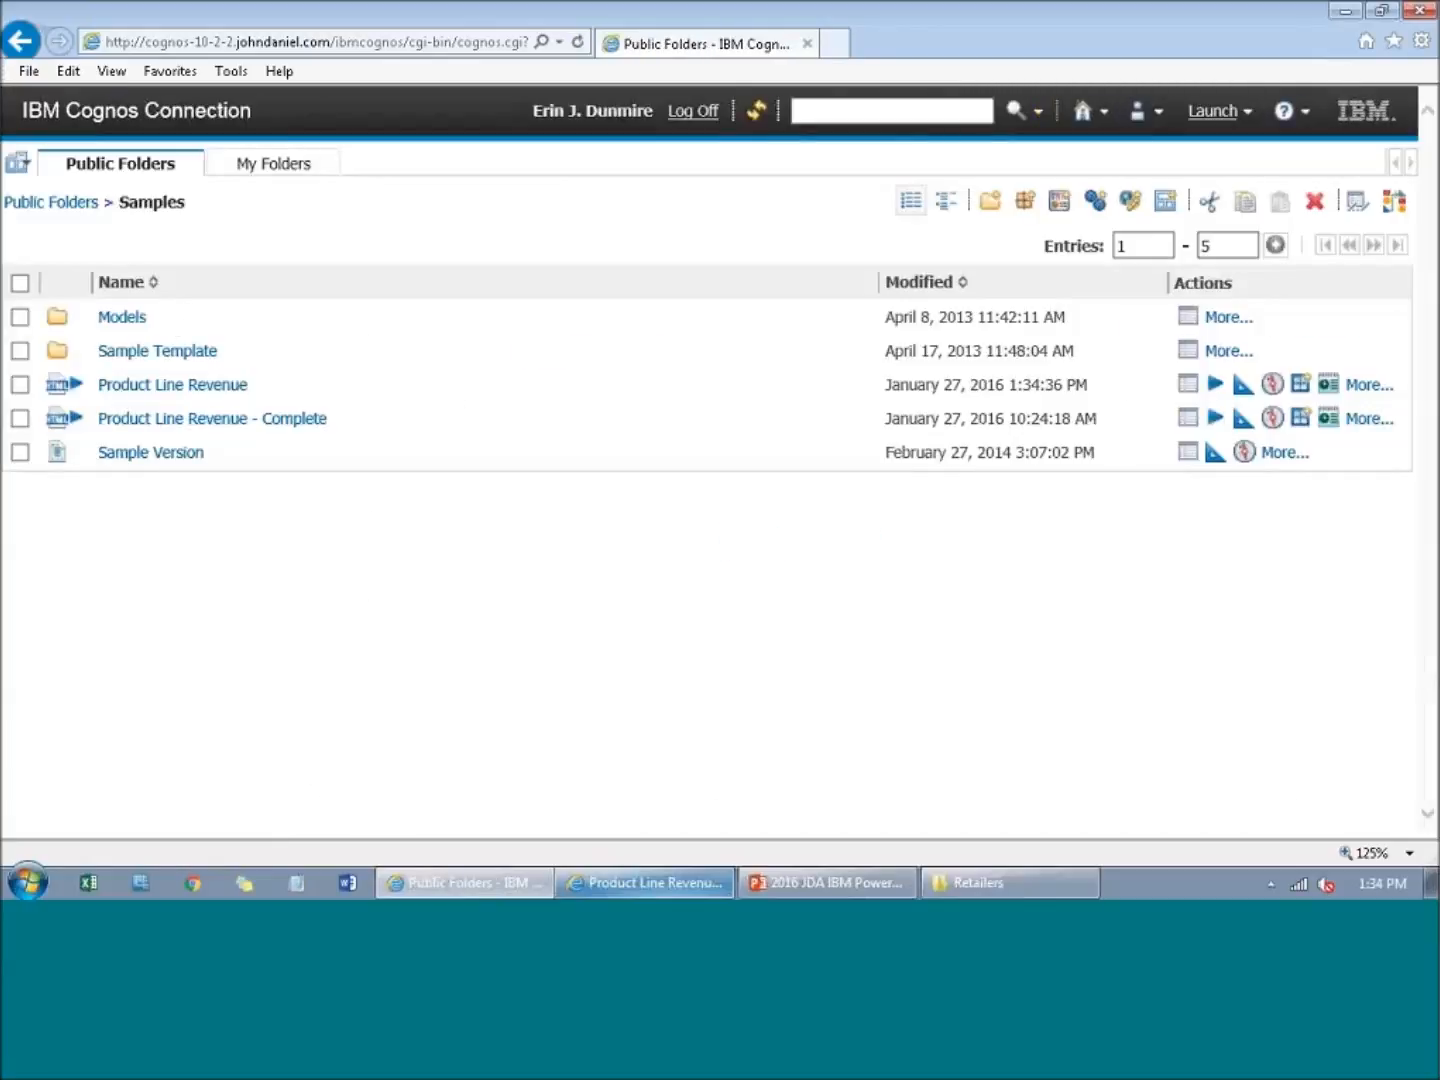
{"action": "left_click", "coordinate": [1216, 388]}
Step: Set the run format to Excel 2007 with delivery by saving the report, and open the advanced run options
{"action": "left_click", "coordinate": [52, 203]}
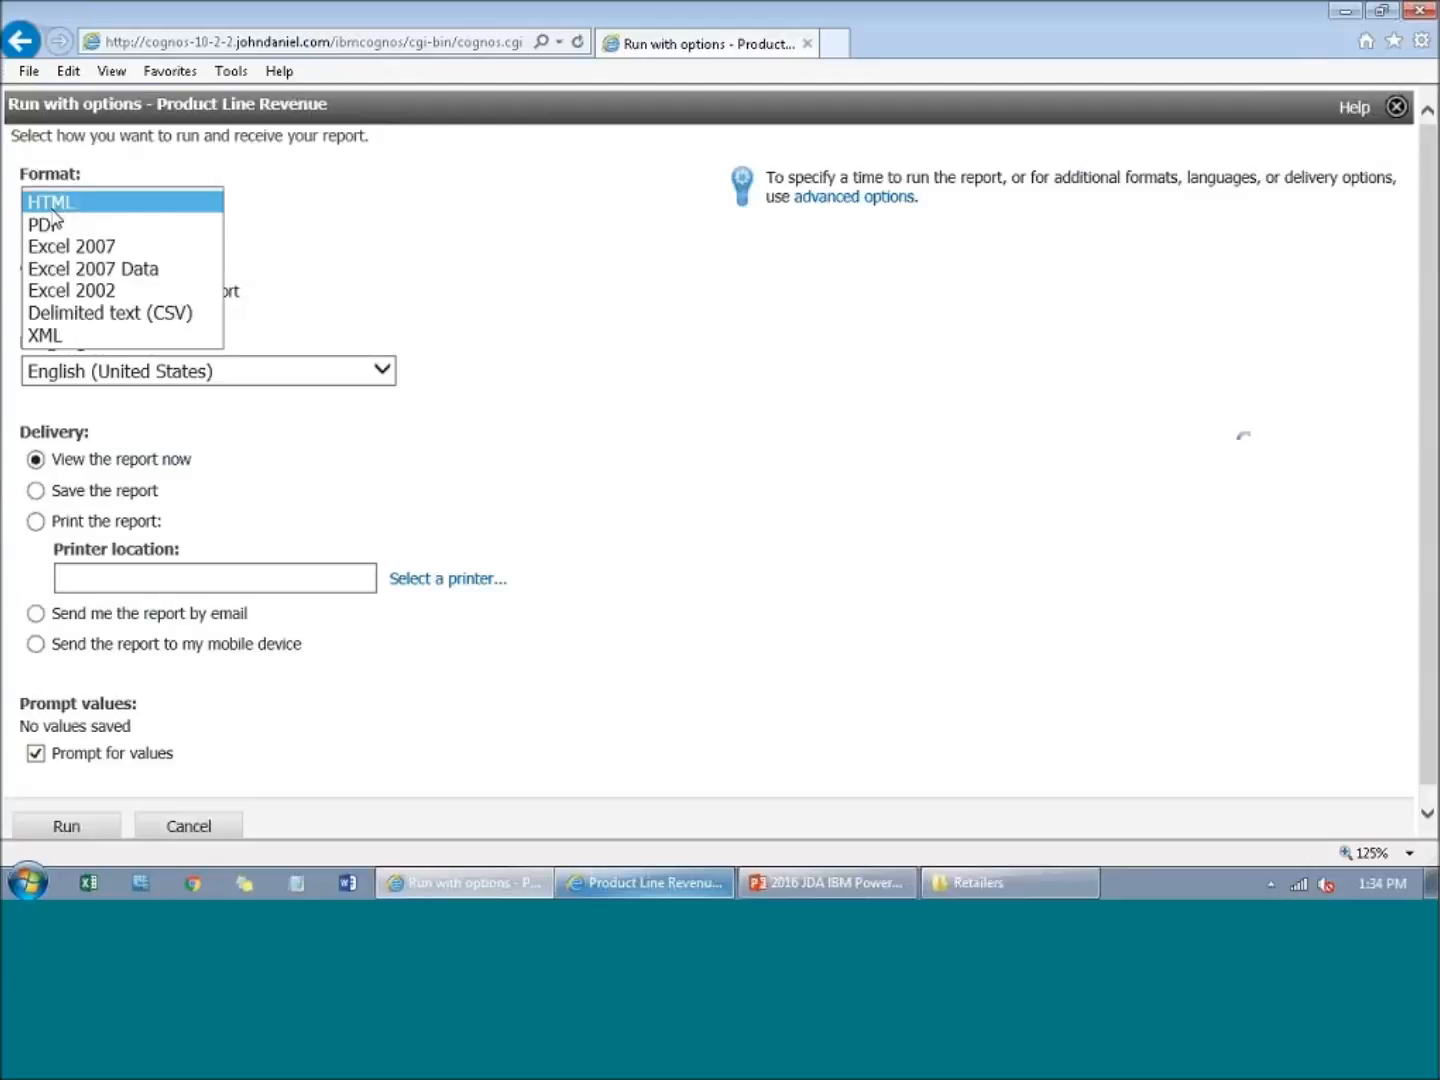
{"action": "left_click", "coordinate": [80, 246]}
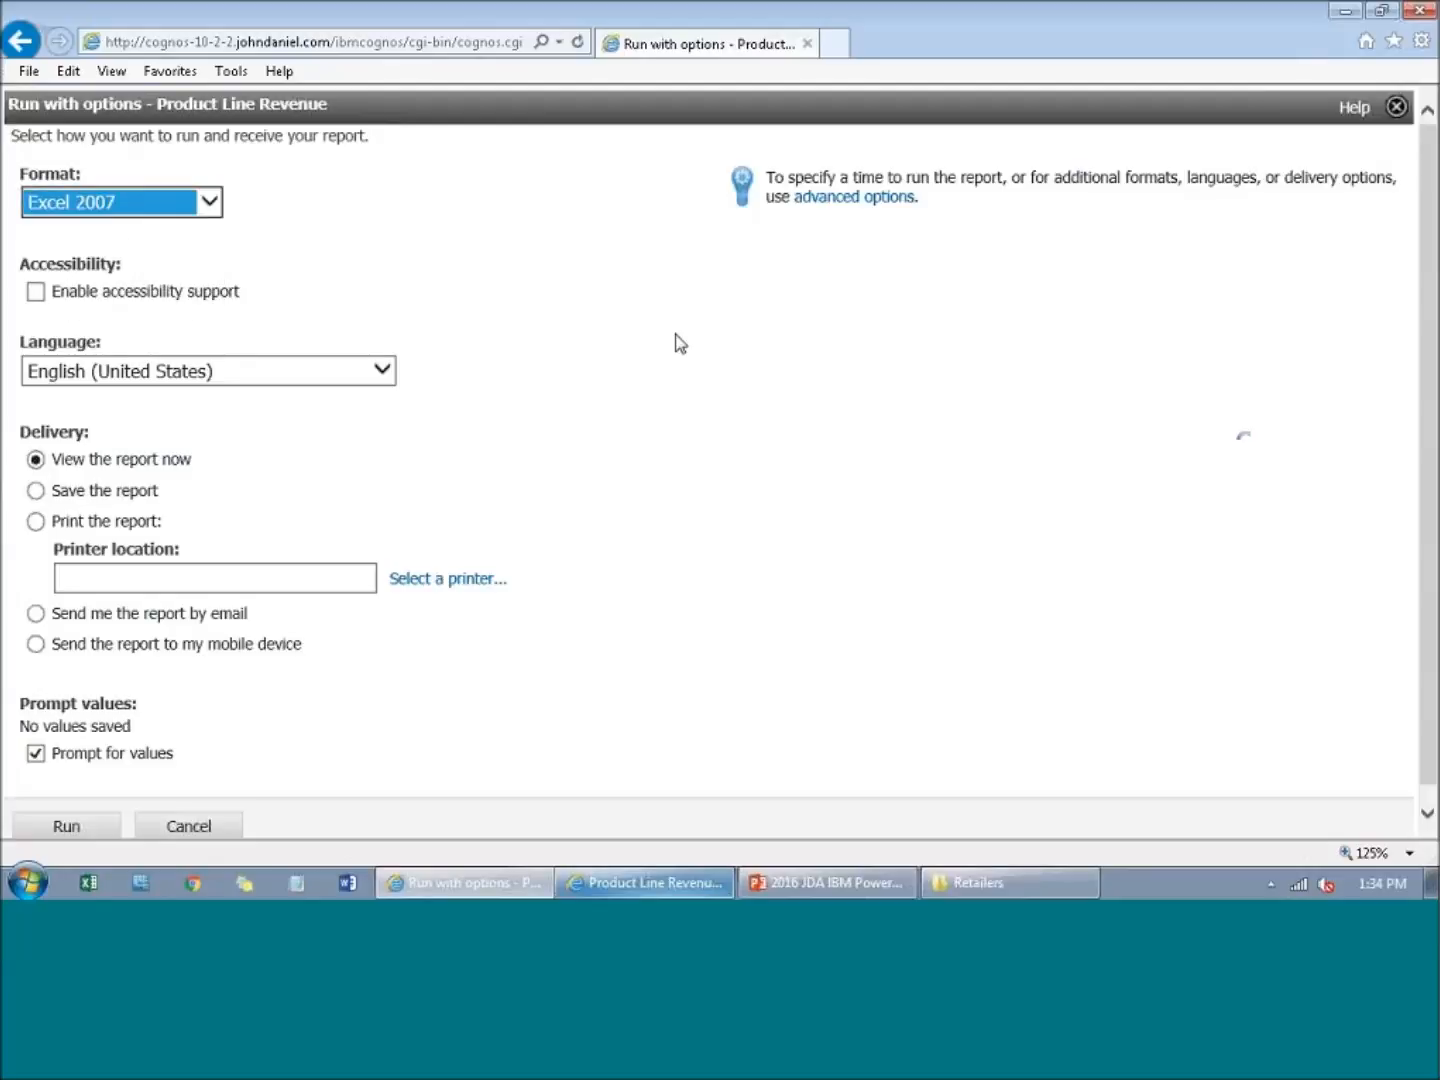
{"action": "left_click", "coordinate": [36, 490]}
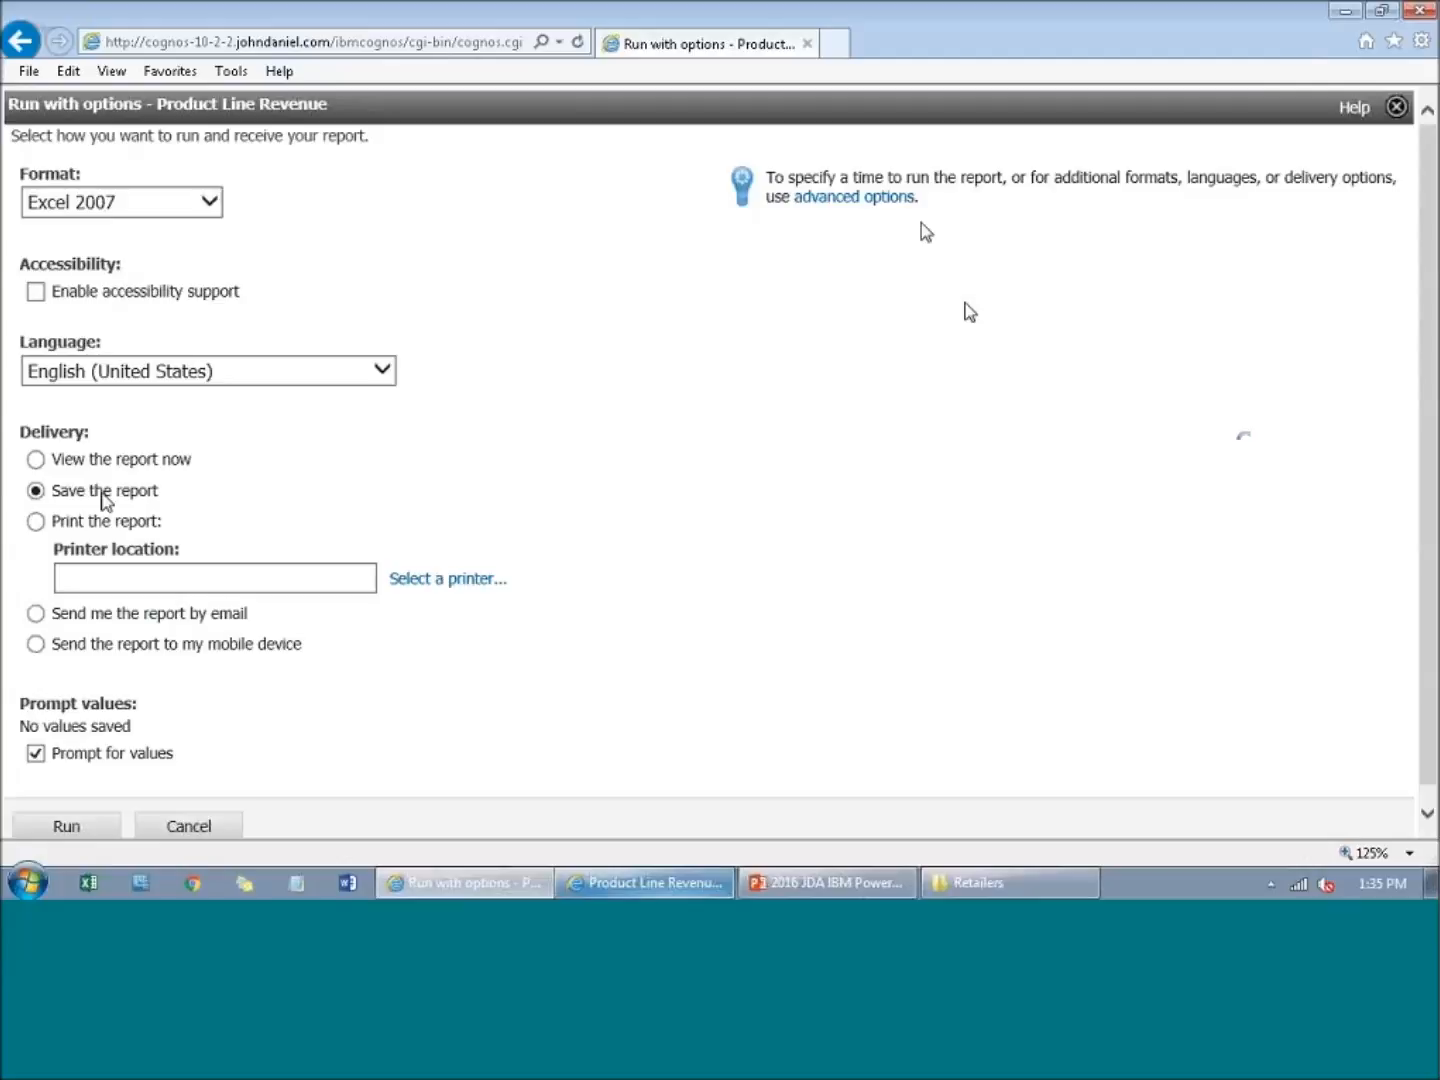
{"action": "left_click", "coordinate": [827, 199]}
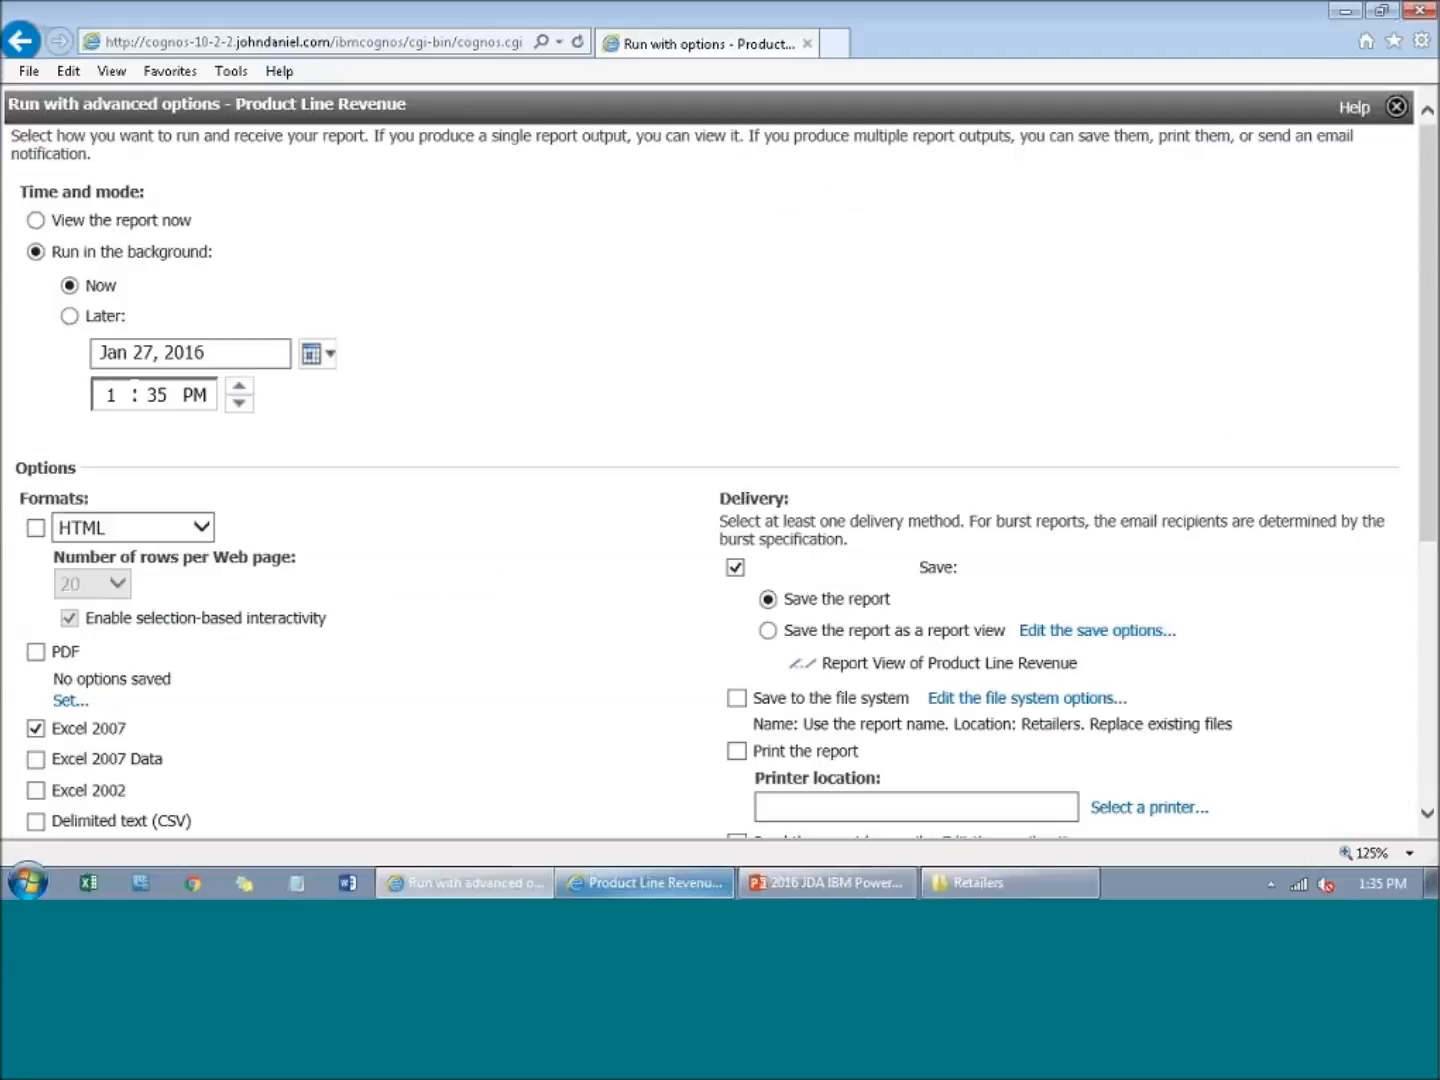
Step: Change the delivery method from saving the report in Cognos to saving it to the file system, in the Retailers location
{"action": "scroll", "coordinate": [466, 425], "scroll_direction": "down", "scroll_amount": 5}
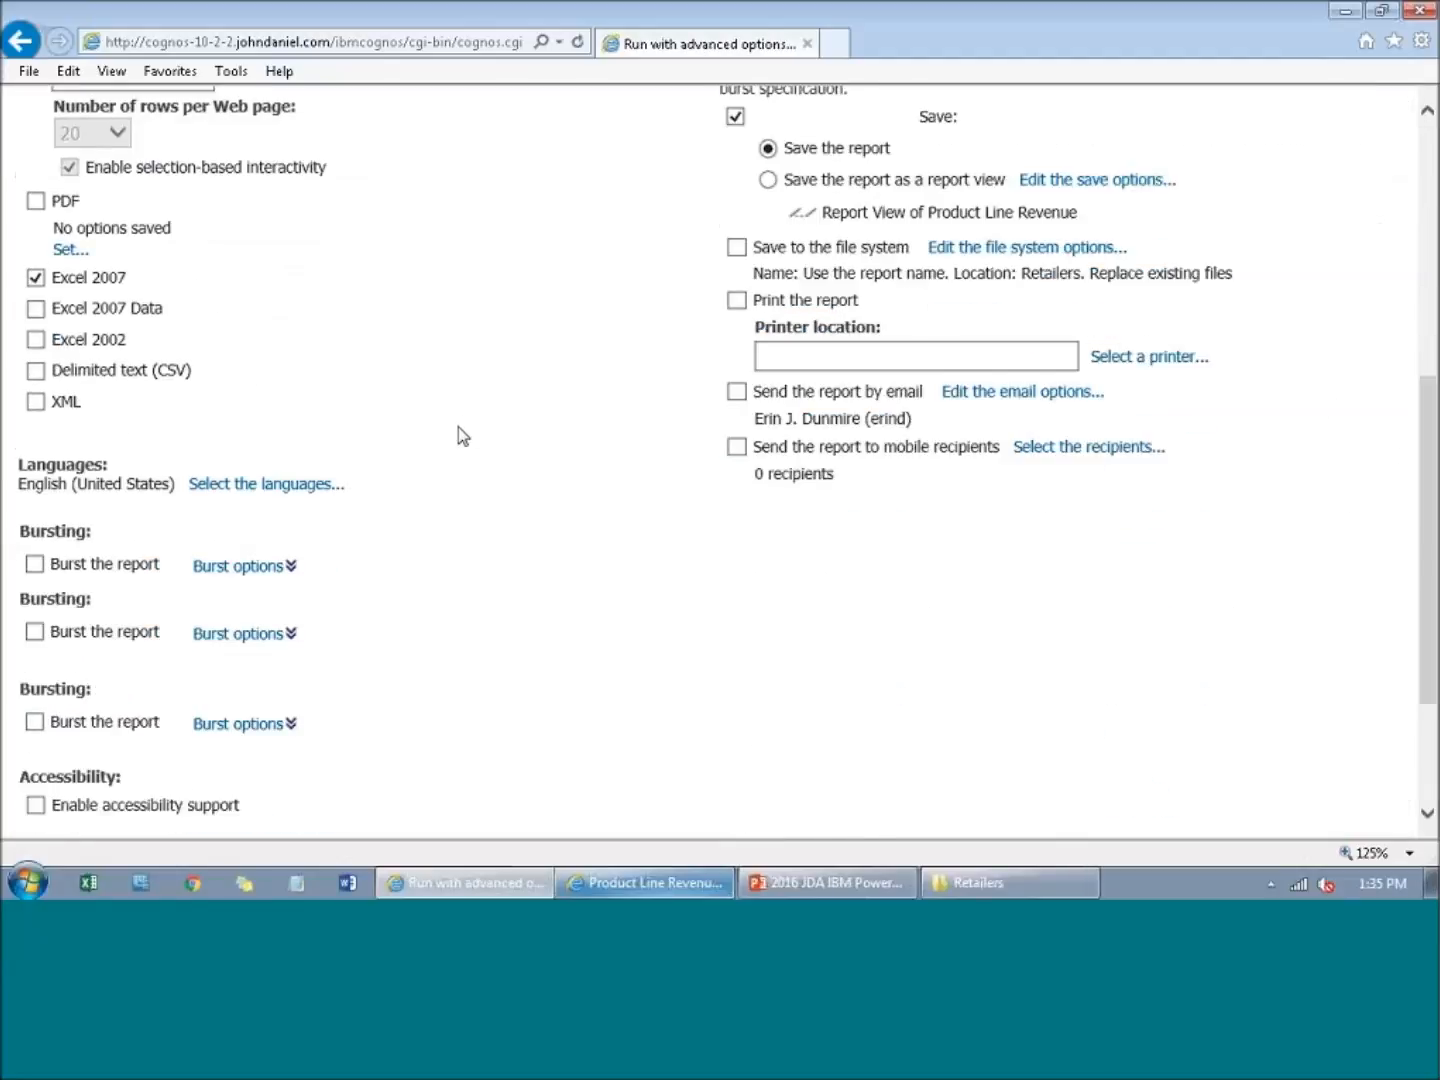
{"action": "scroll", "coordinate": [119, 312], "scroll_direction": "up", "scroll_amount": 2}
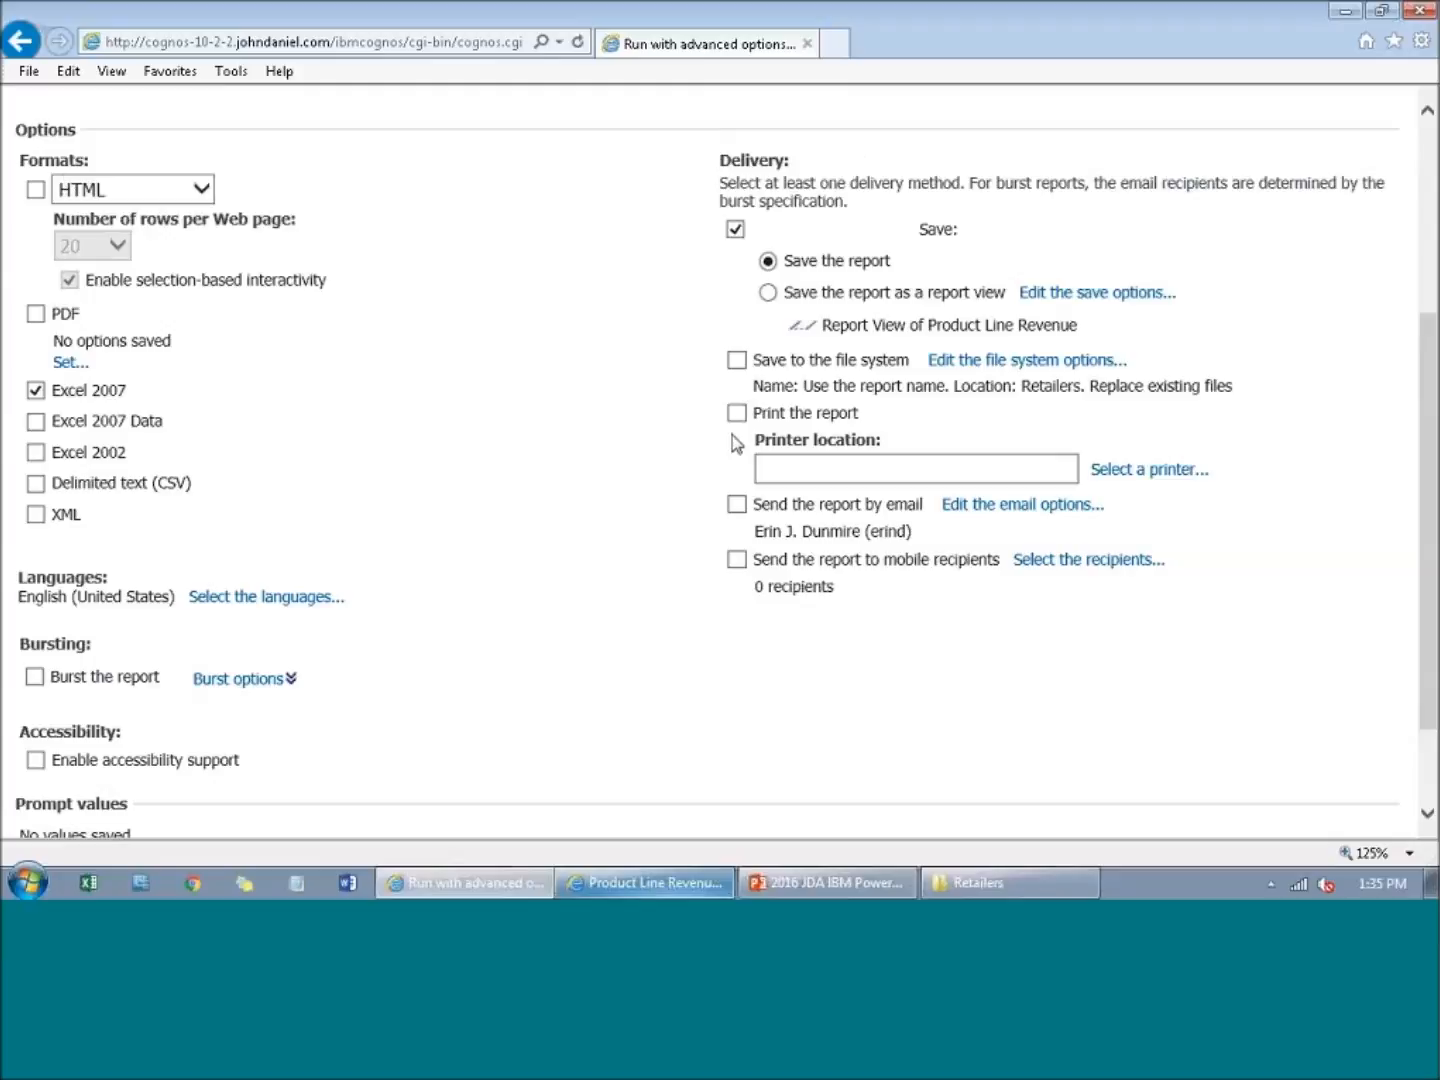
{"action": "left_click", "coordinate": [735, 229]}
{"action": "left_click", "coordinate": [737, 360]}
{"action": "left_click_drag", "start_coordinate": [1020, 385], "coordinate": [1082, 386]}
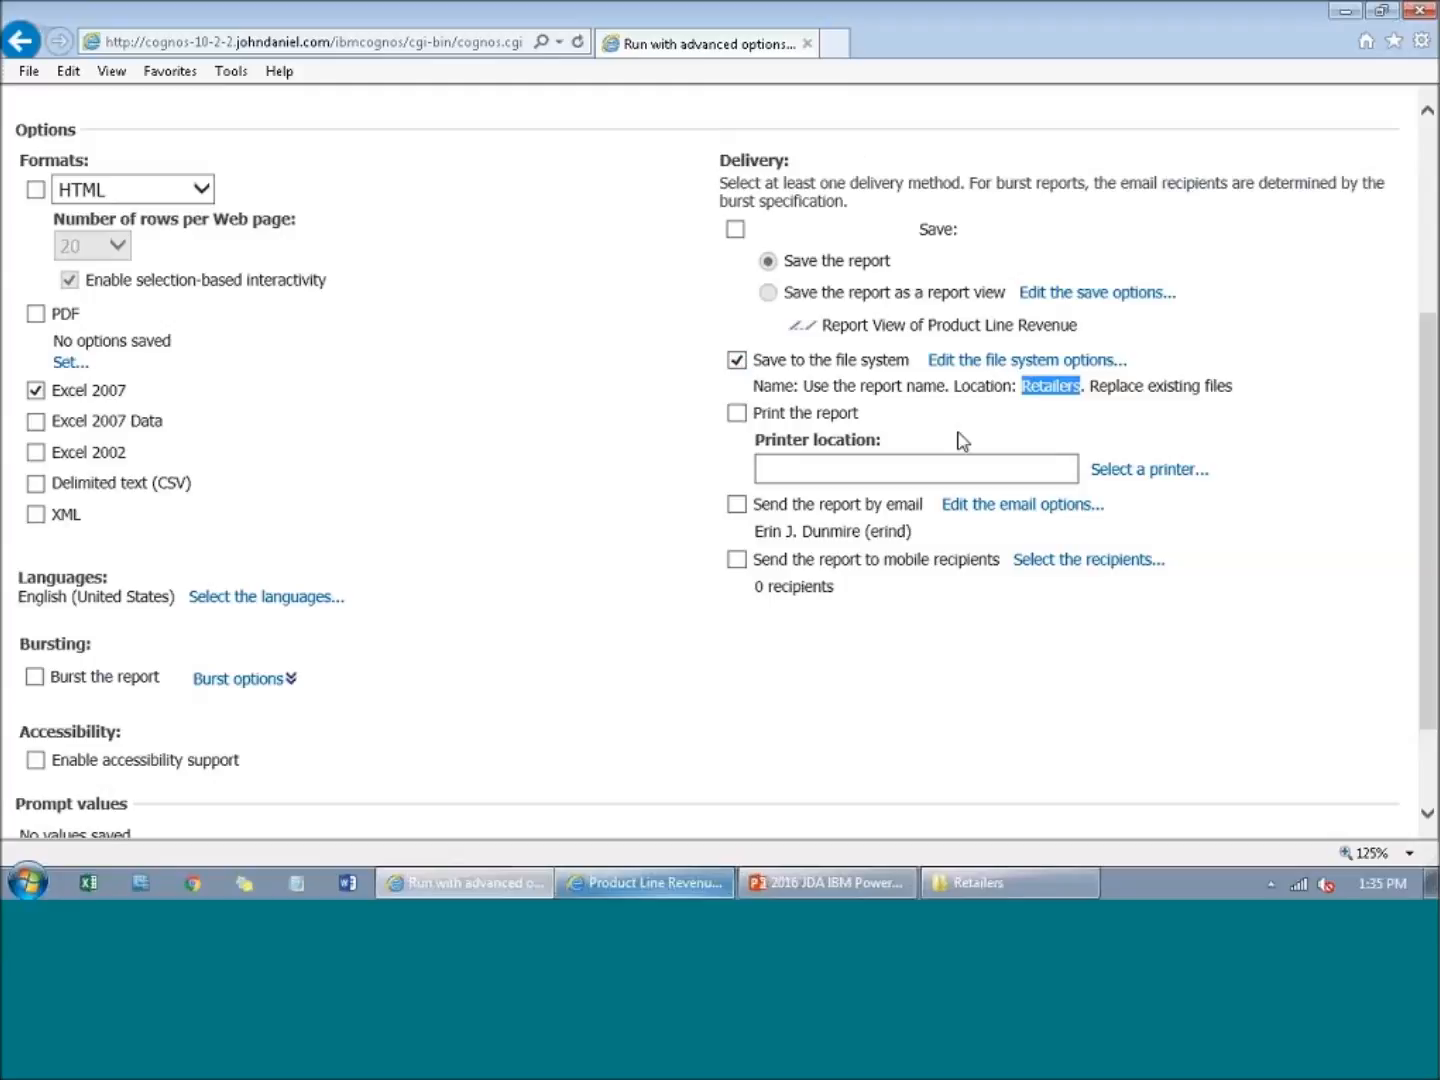
Step: Enable bursting and run the report in the background for the year 2010, without any optional prompt selections
{"action": "left_click", "coordinate": [34, 680]}
{"action": "scroll", "coordinate": [428, 585], "scroll_direction": "down", "scroll_amount": 3}
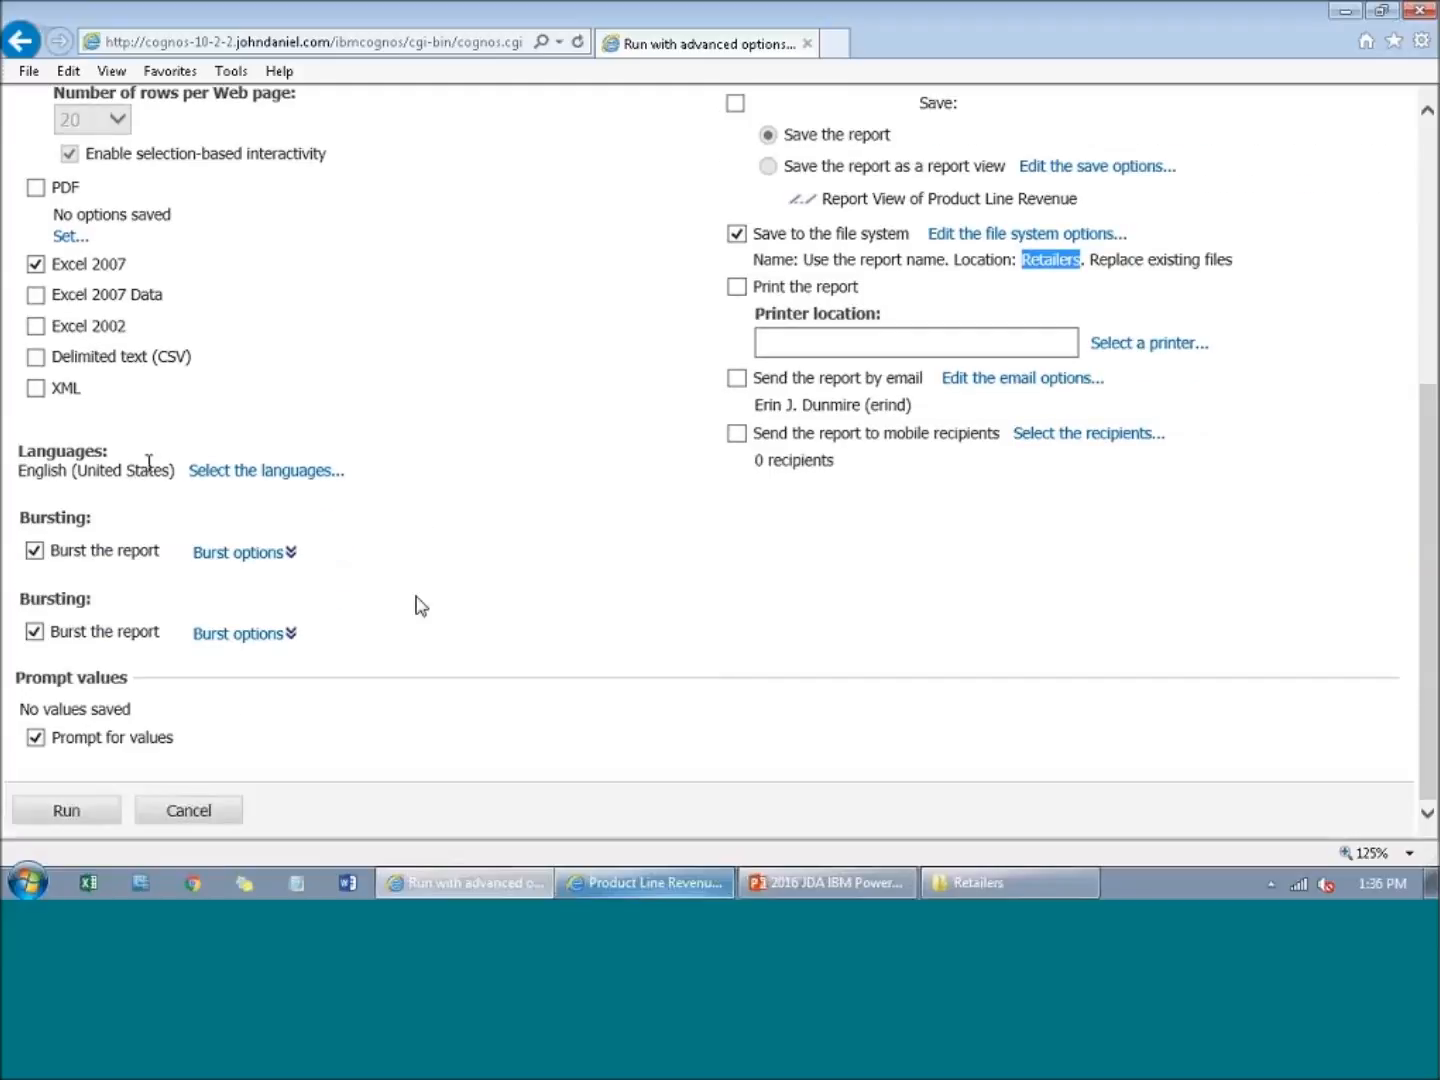
{"action": "left_click", "coordinate": [68, 818]}
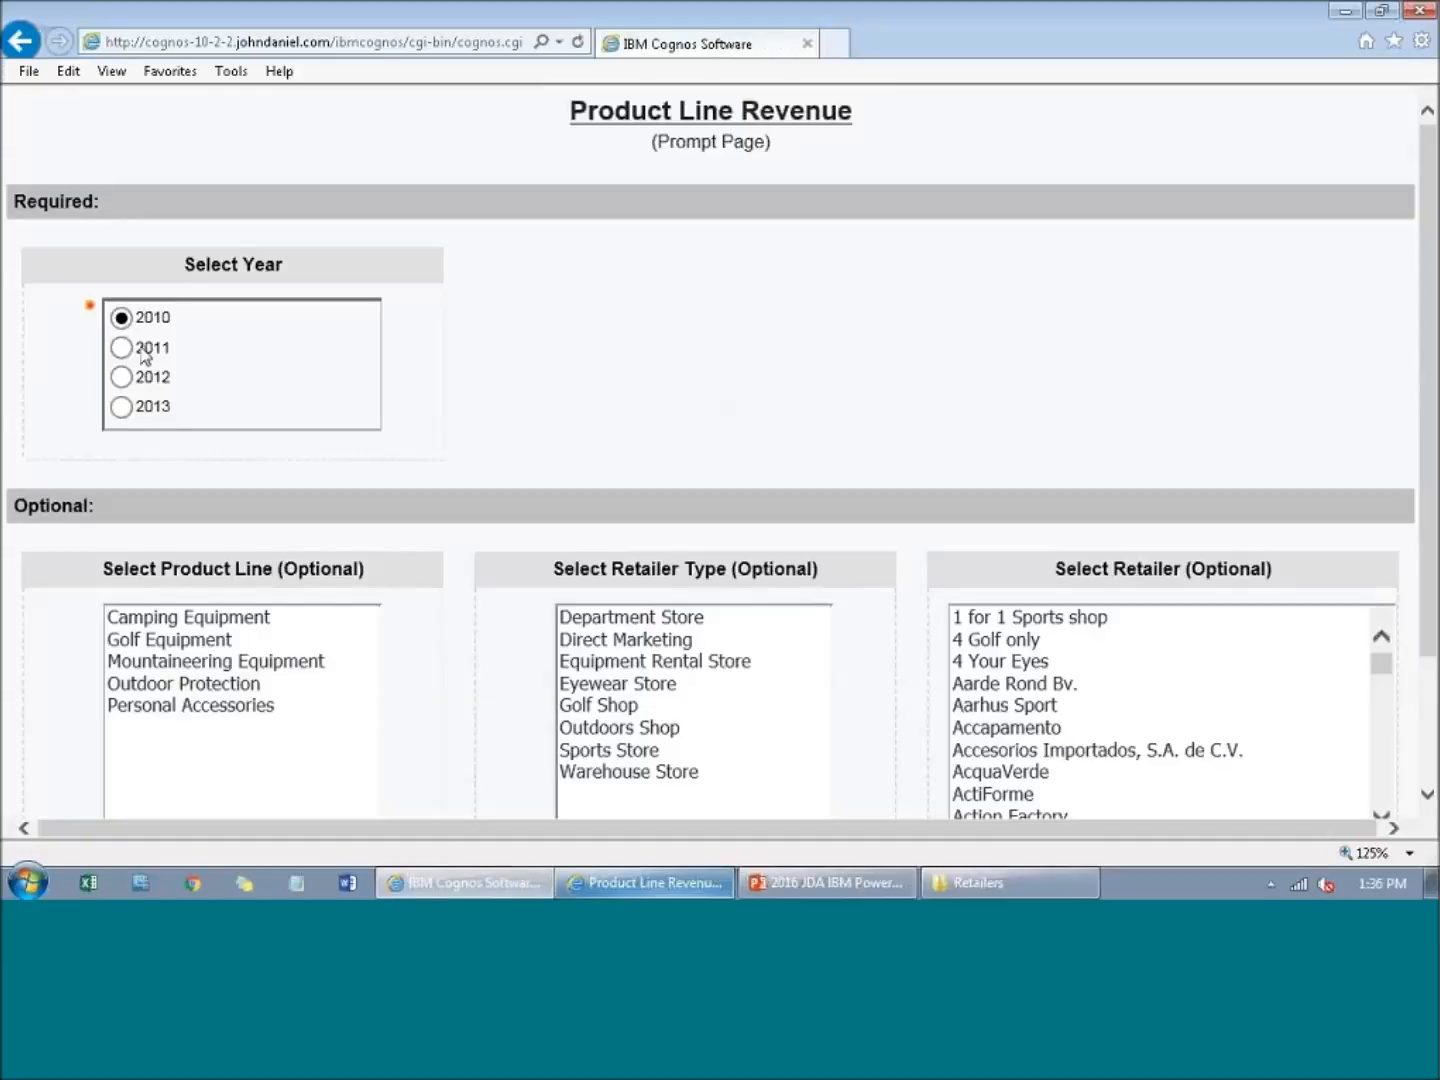
{"action": "scroll", "coordinate": [836, 437], "scroll_direction": "down", "scroll_amount": 2}
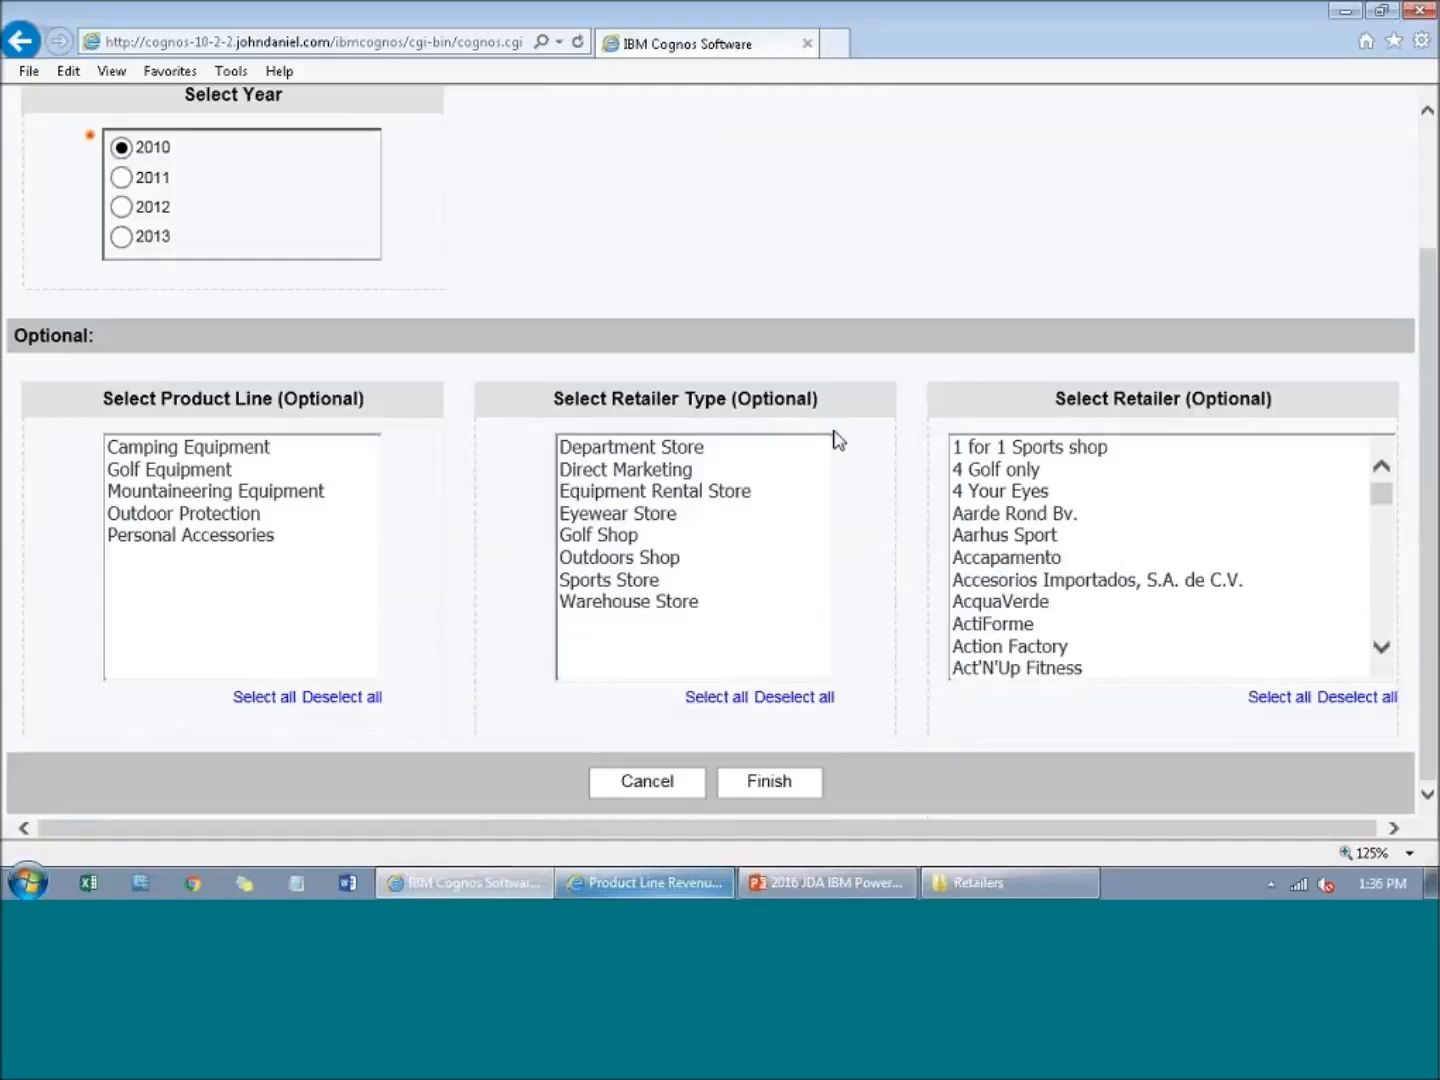
{"action": "left_click", "coordinate": [769, 781]}
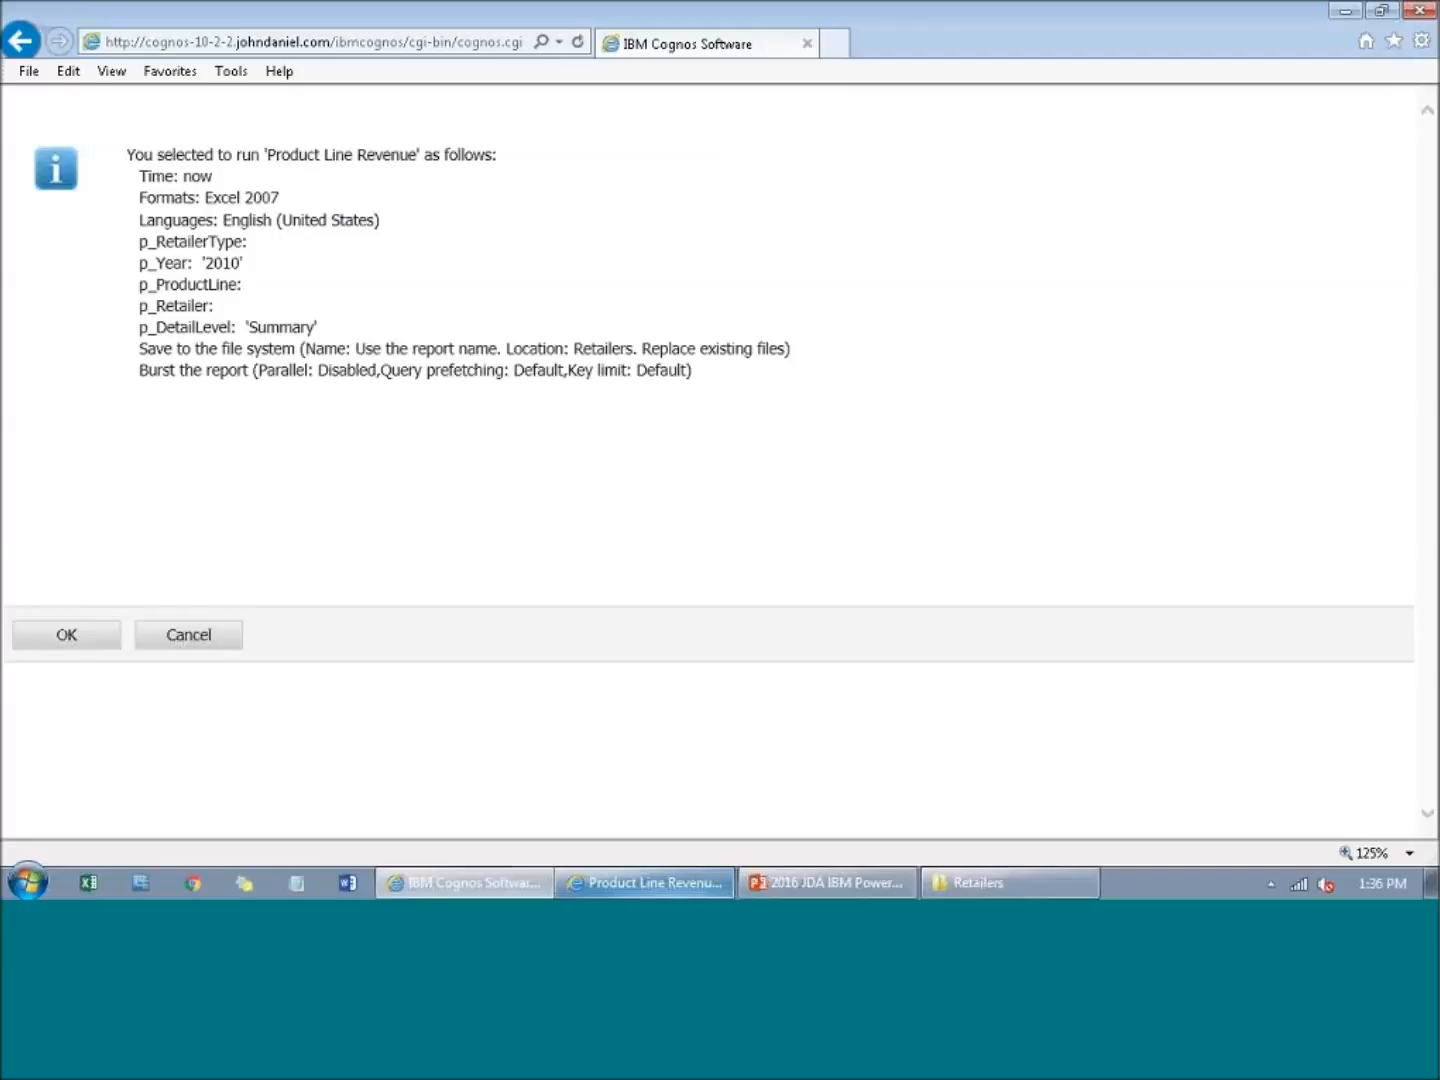
{"action": "left_click", "coordinate": [64, 633]}
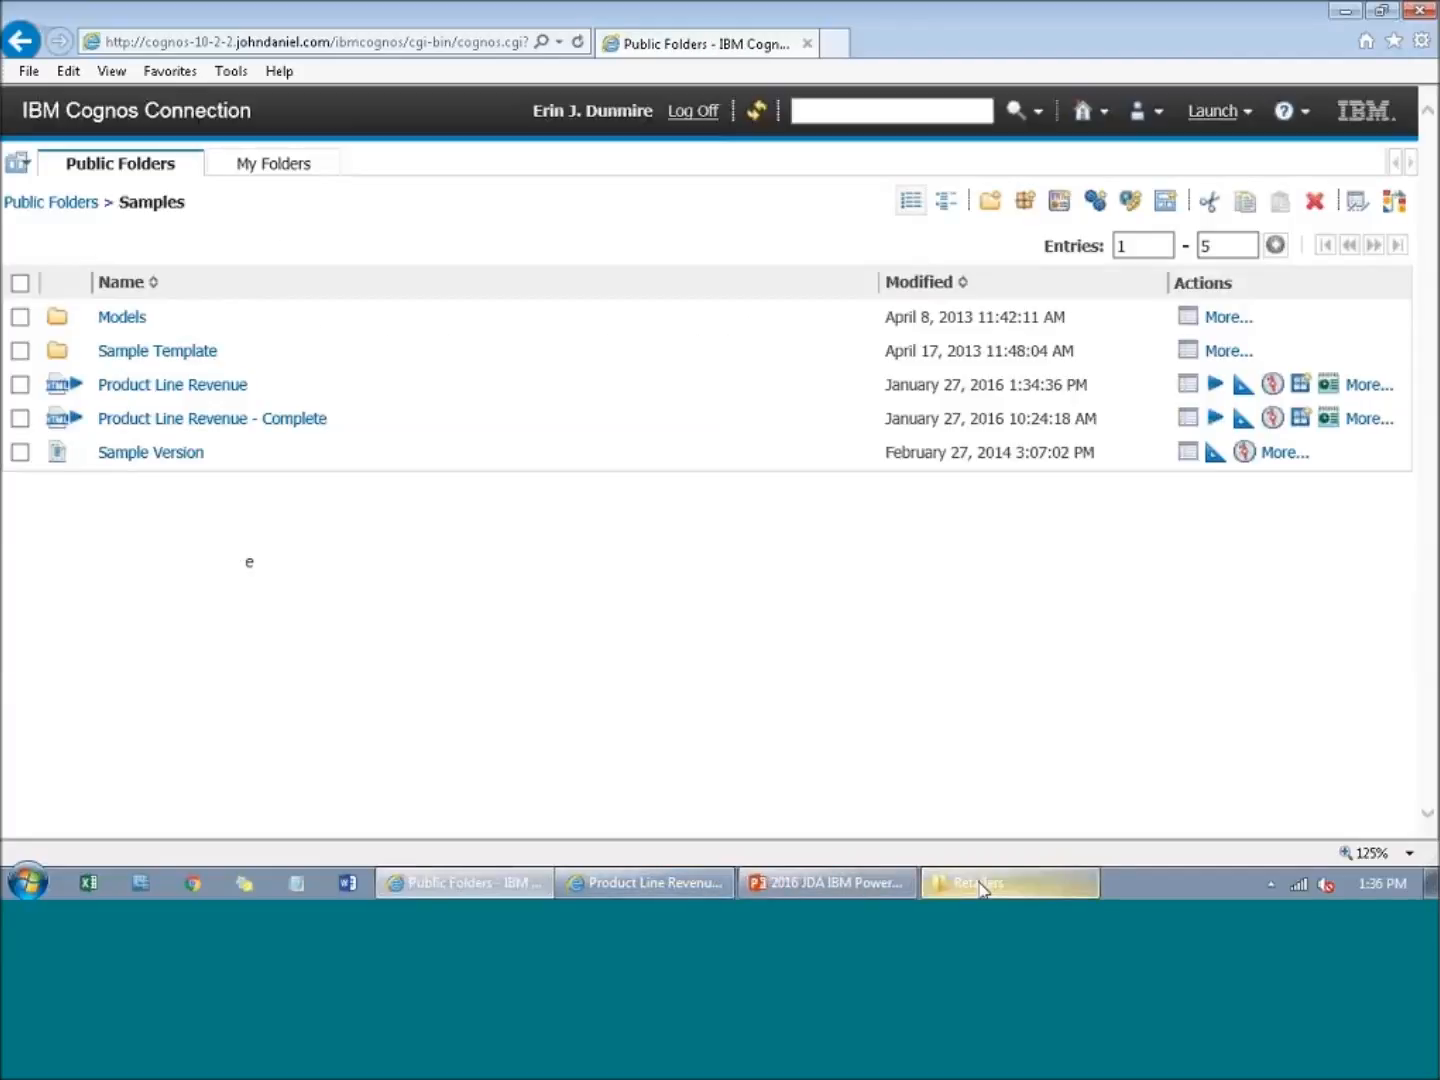
Step: Check the burst output files in the Retailers folder, and review the label setting in the report's burst options
{"action": "left_click", "coordinate": [980, 884]}
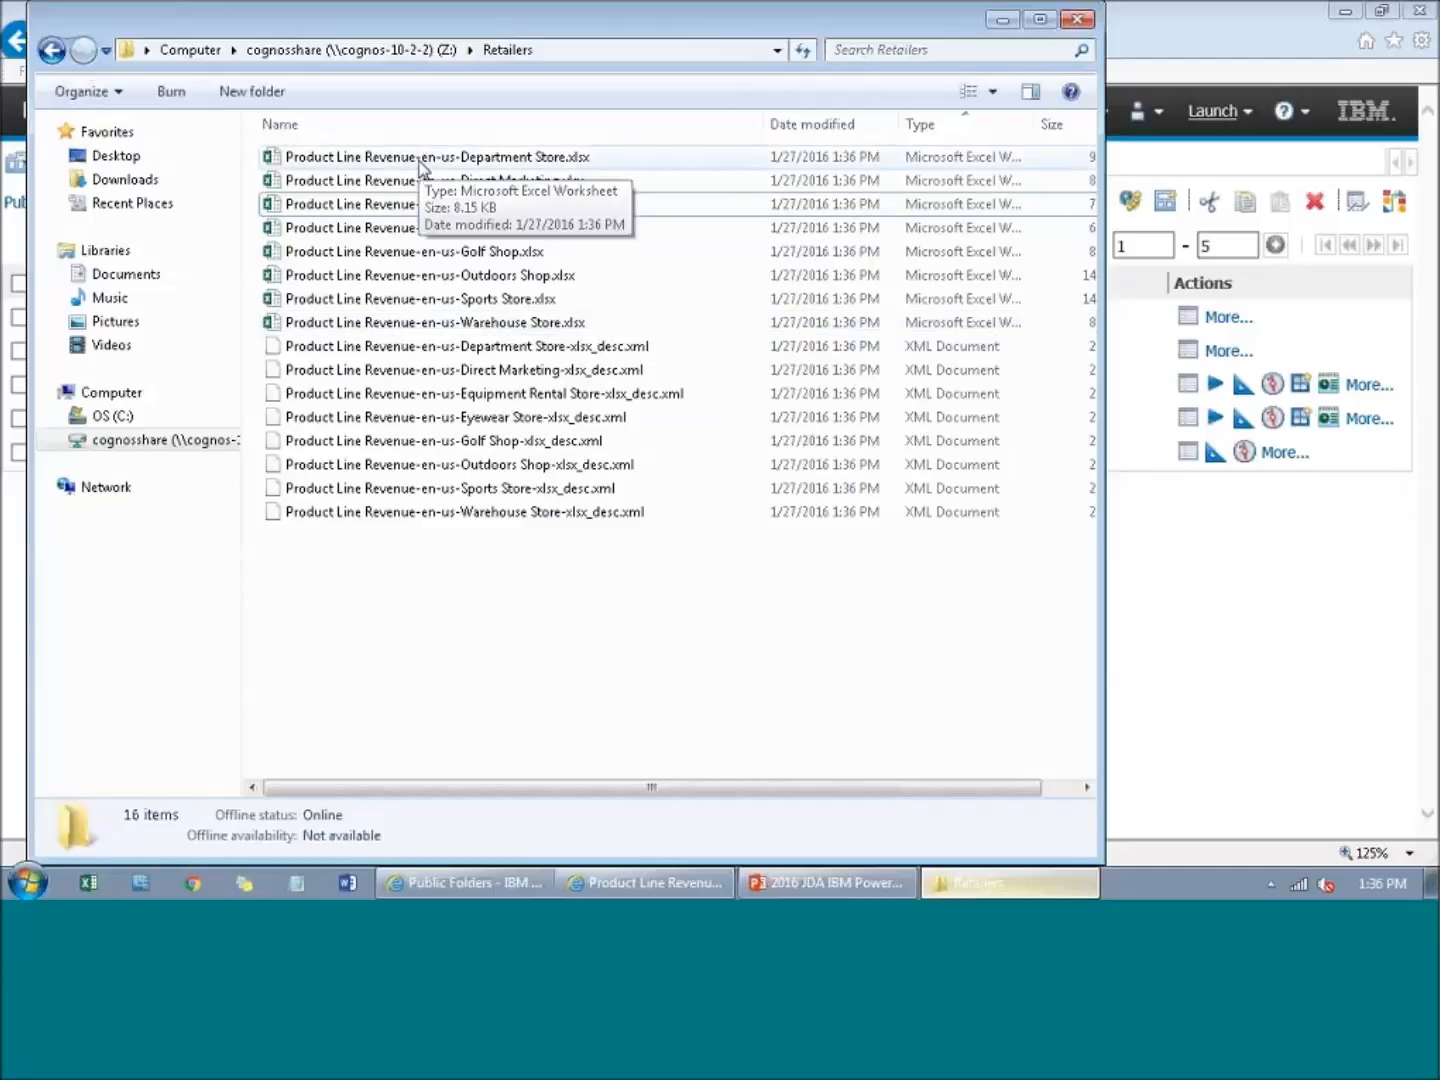
{"action": "left_click", "coordinate": [628, 883]}
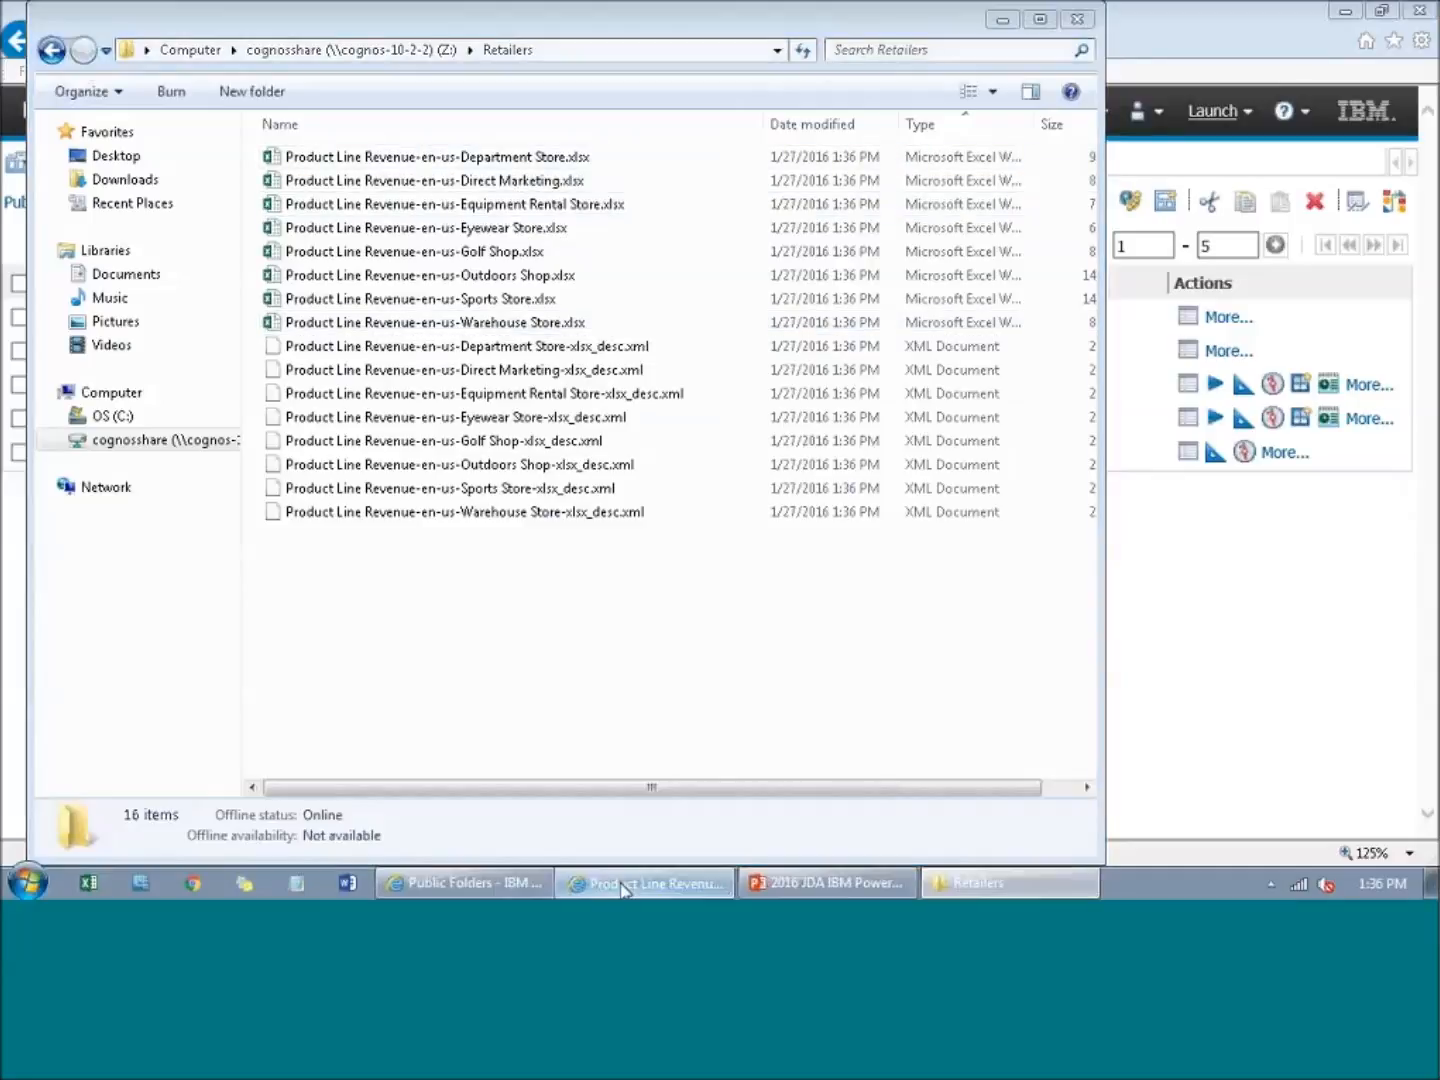
{"action": "left_click", "coordinate": [33, 85]}
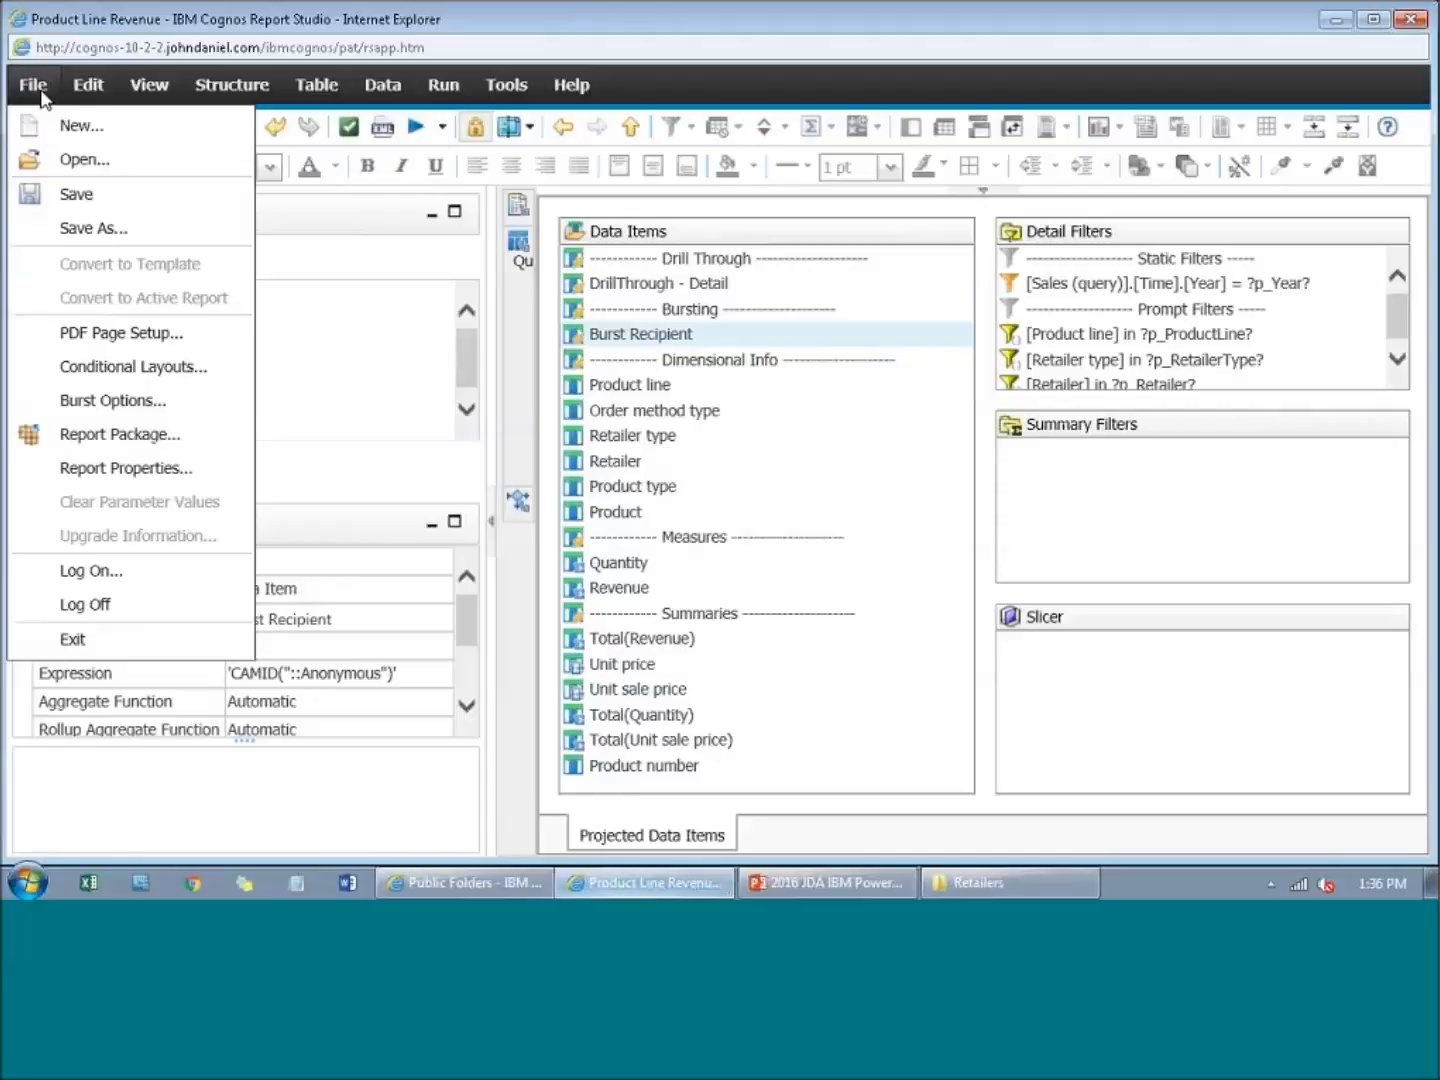
{"action": "left_click", "coordinate": [64, 400]}
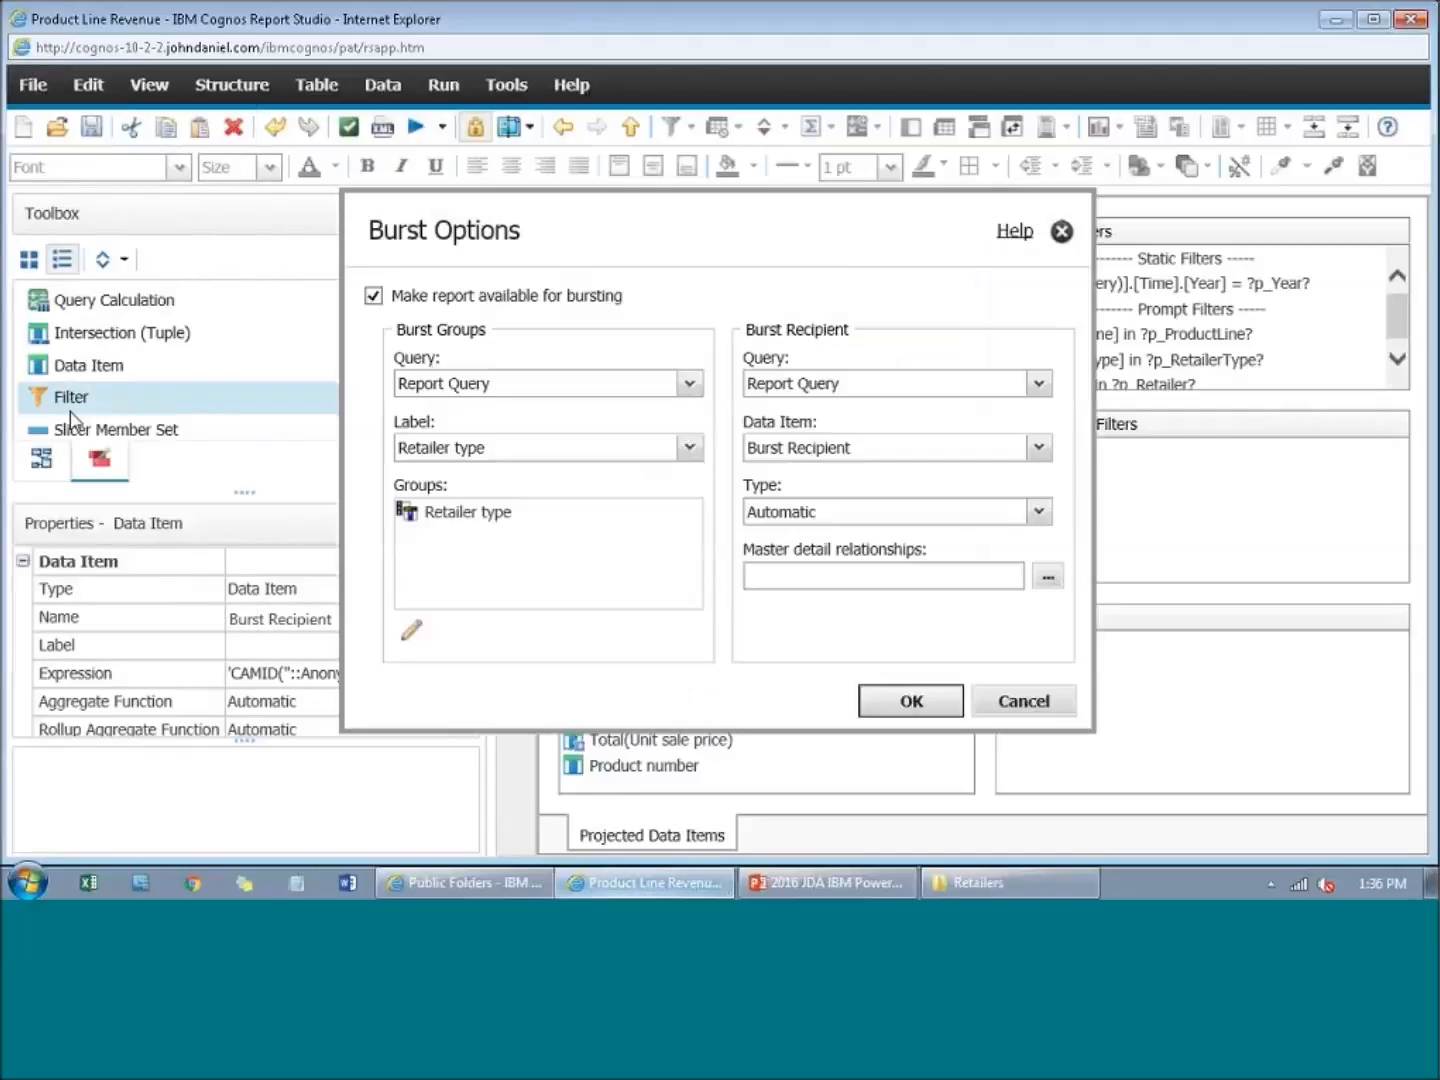
{"action": "left_click", "coordinate": [419, 450]}
{"action": "left_click", "coordinate": [419, 452]}
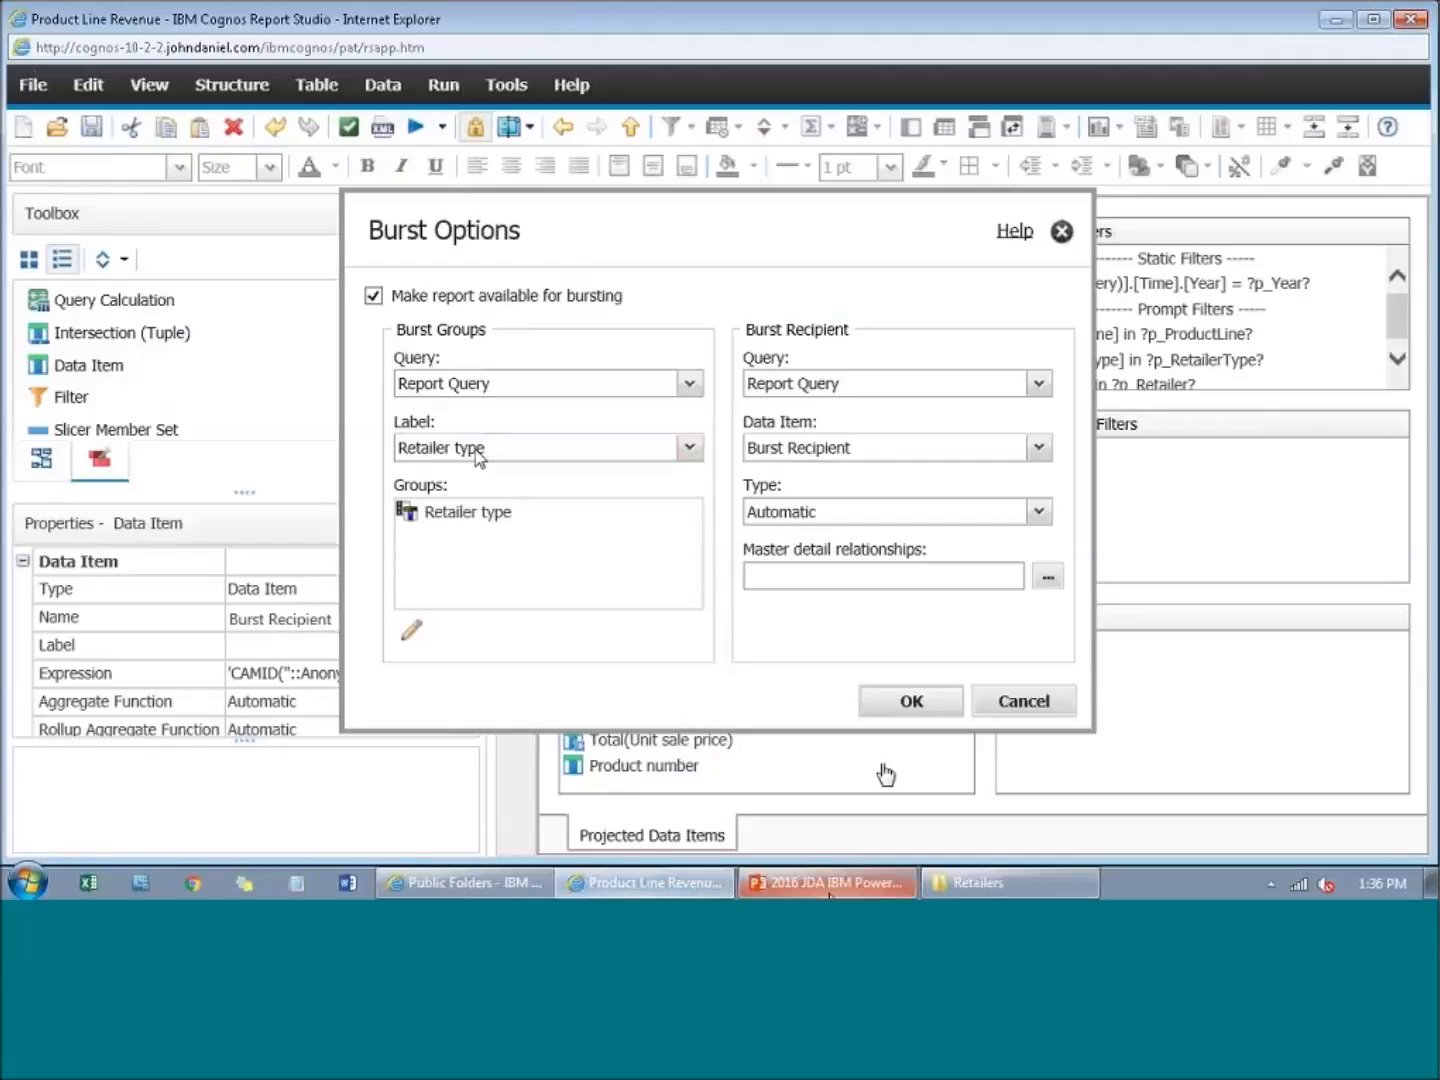
Step: Compare the Department Store file name in the Retailers folder with the label and groups in the burst options
{"action": "left_click", "coordinate": [966, 884]}
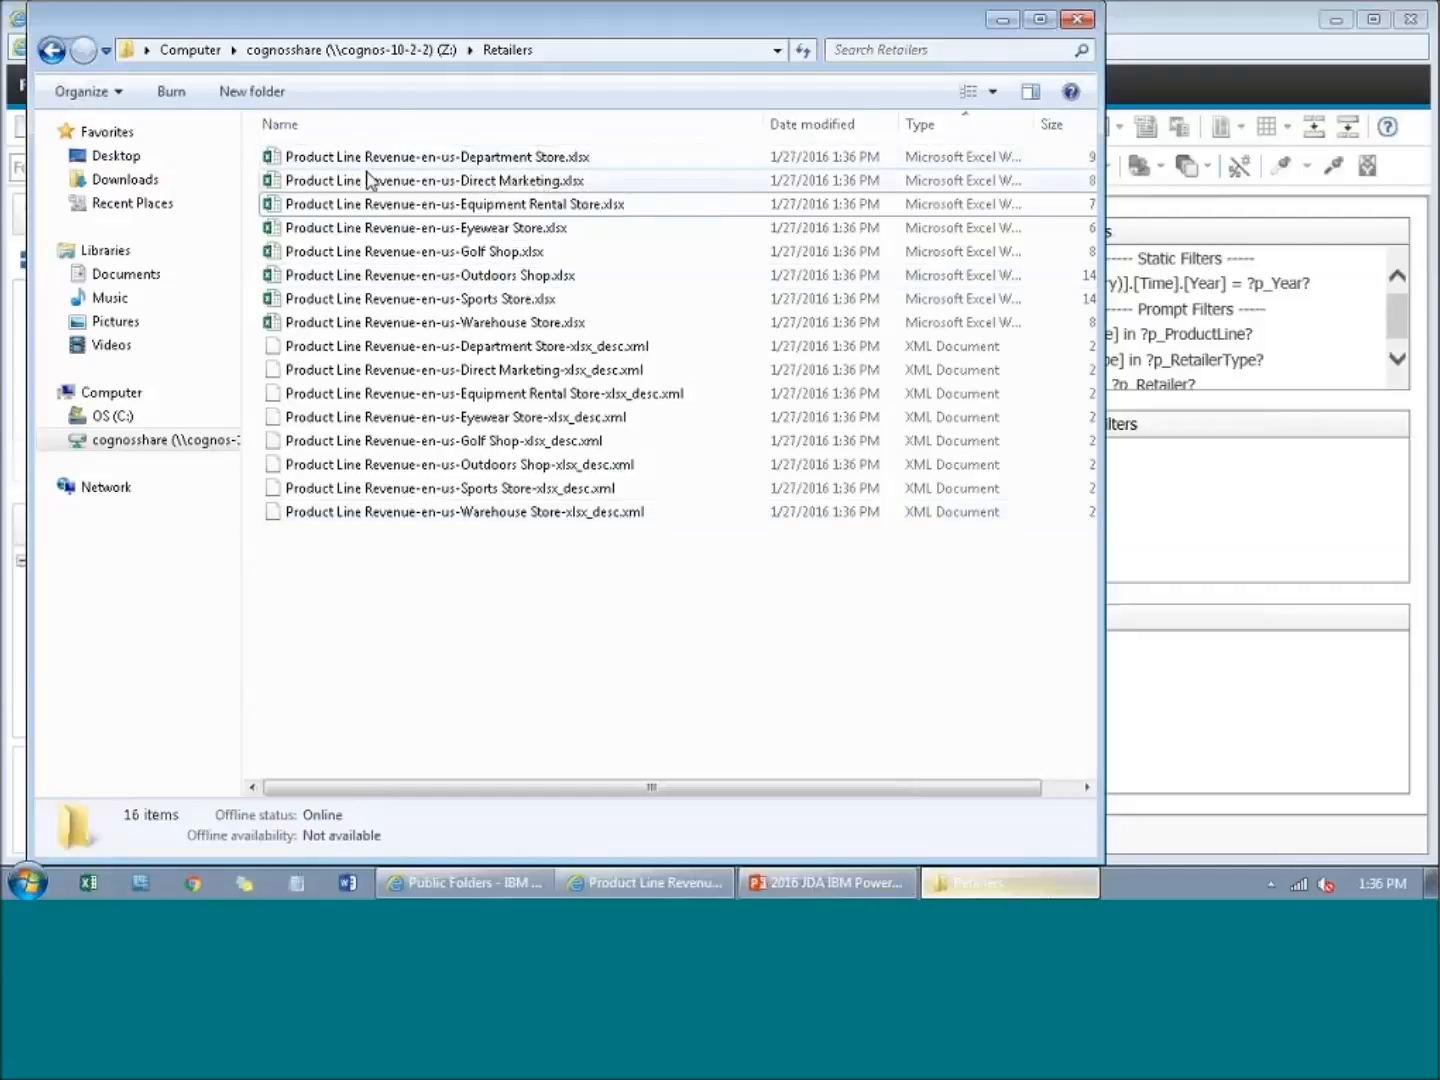
{"action": "left_click", "coordinate": [300, 163]}
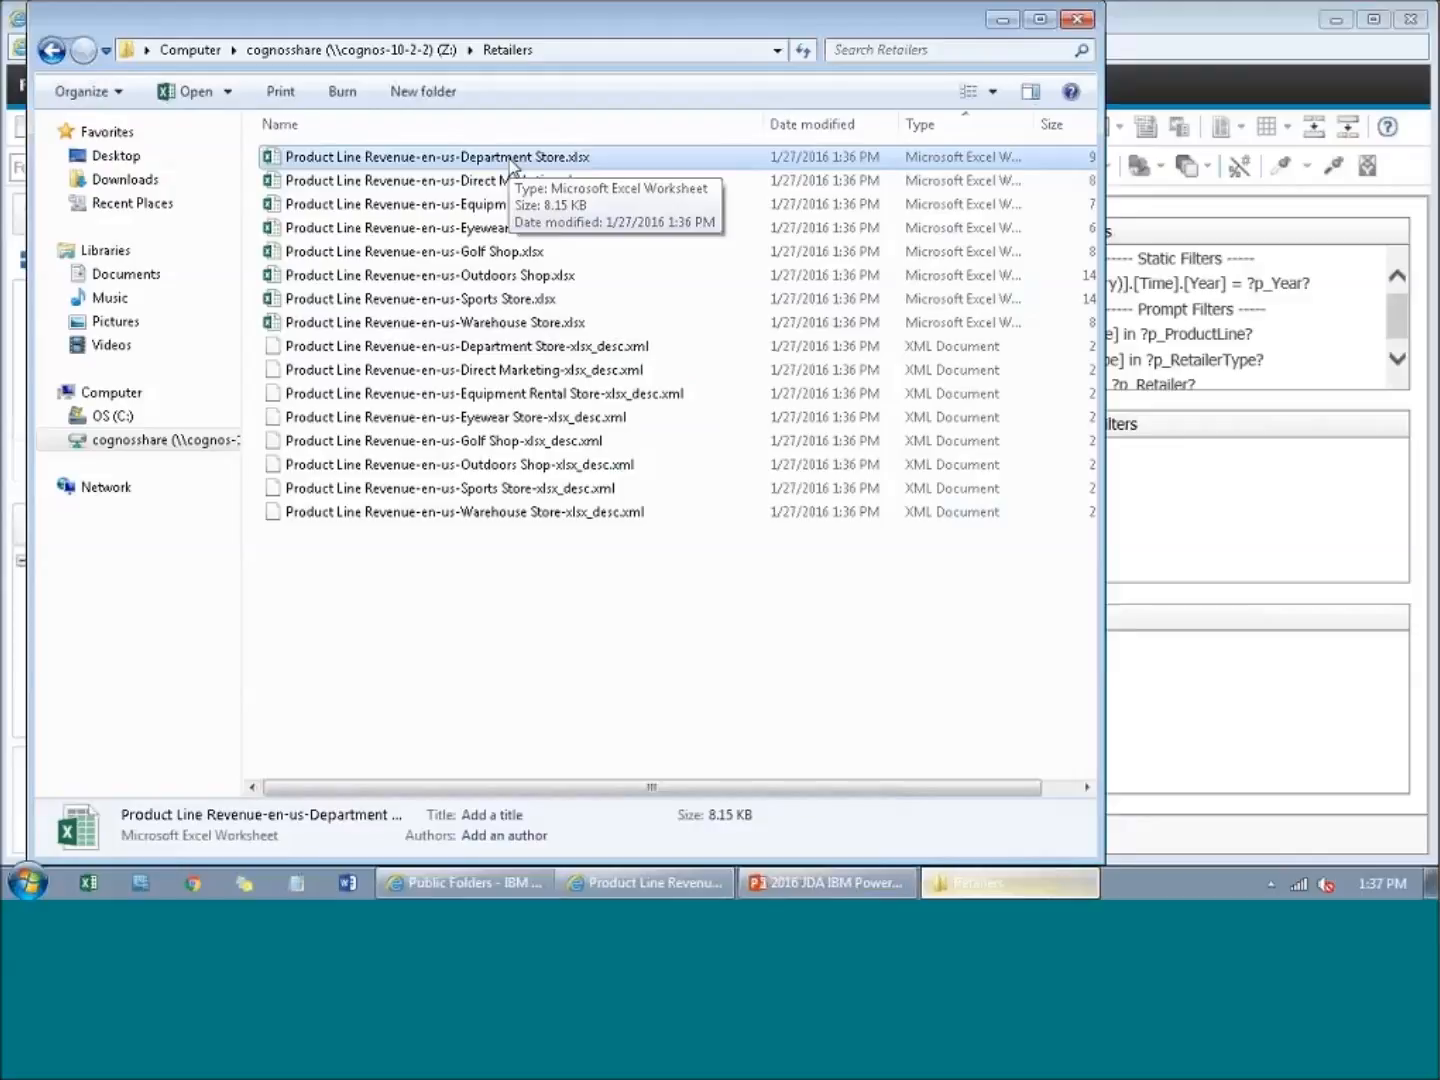
{"action": "left_click", "coordinate": [685, 878]}
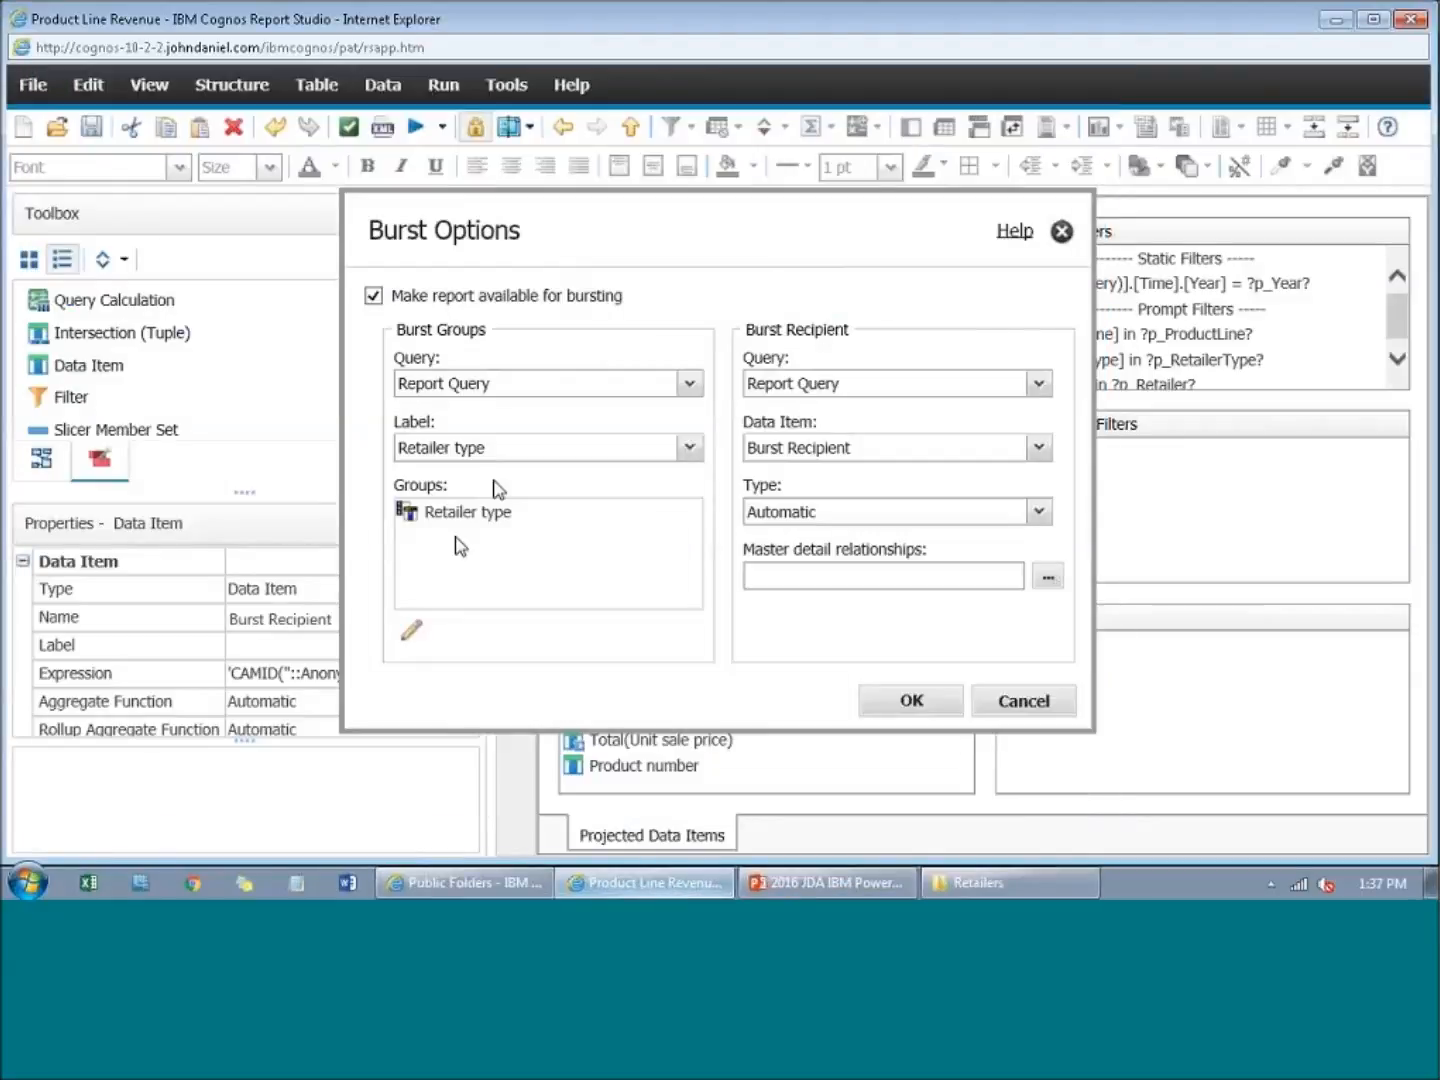
{"action": "left_click", "coordinate": [960, 882]}
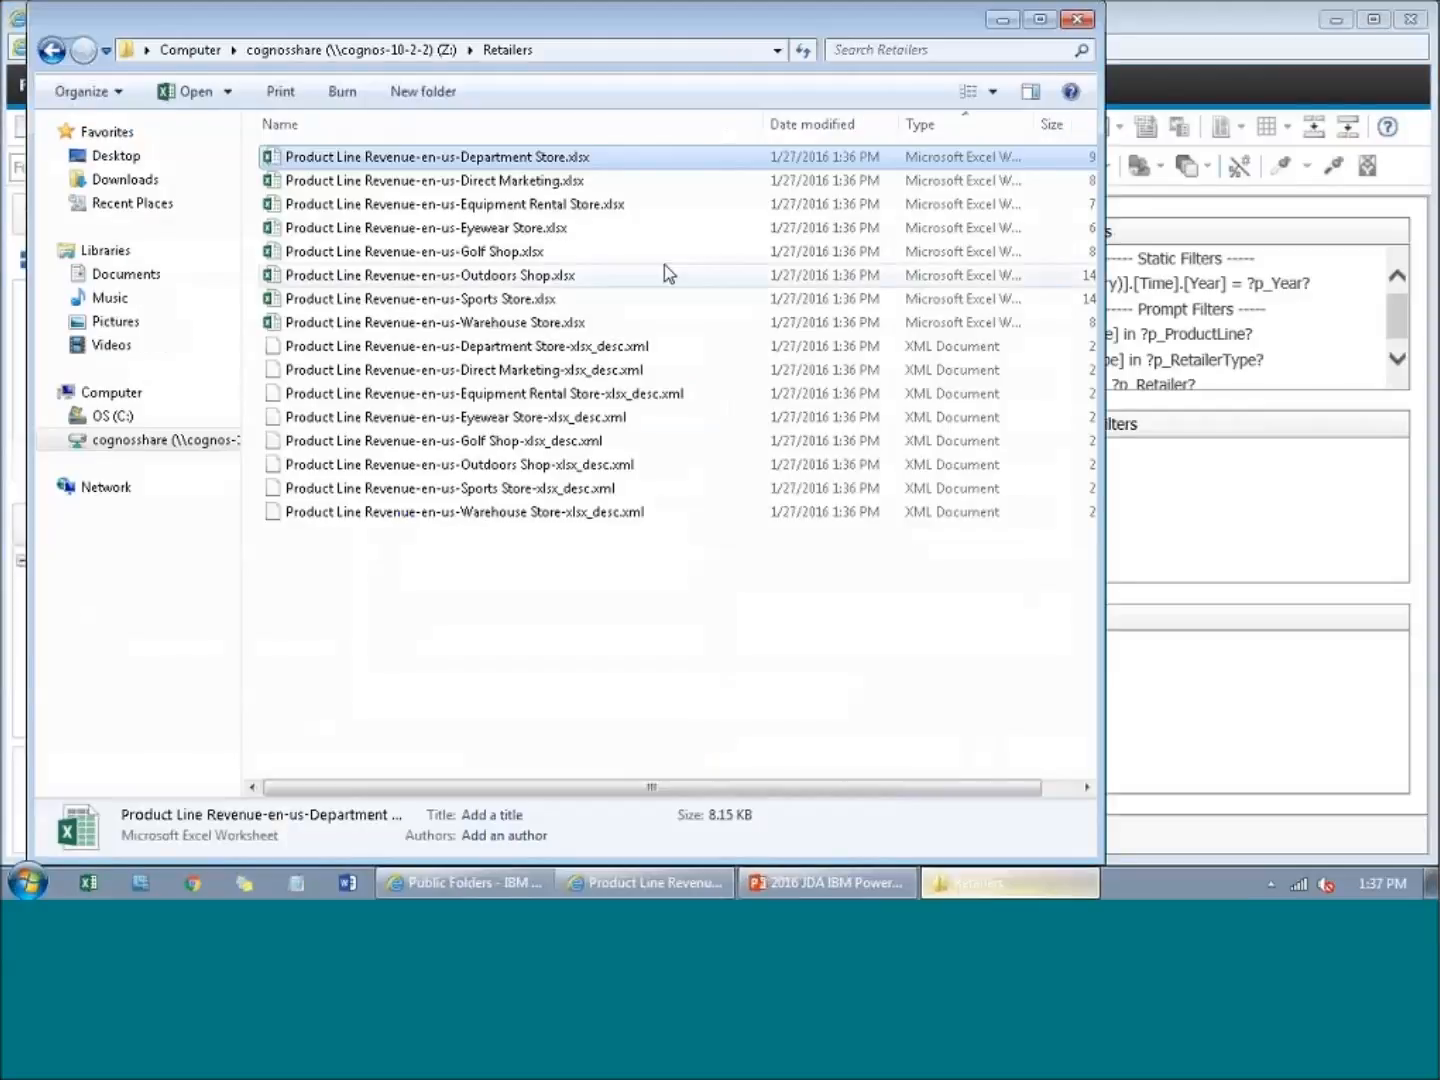
Step: Open the Department Store workbook in Excel and examine the retailer type listed under each product line
{"action": "double_click", "coordinate": [498, 161]}
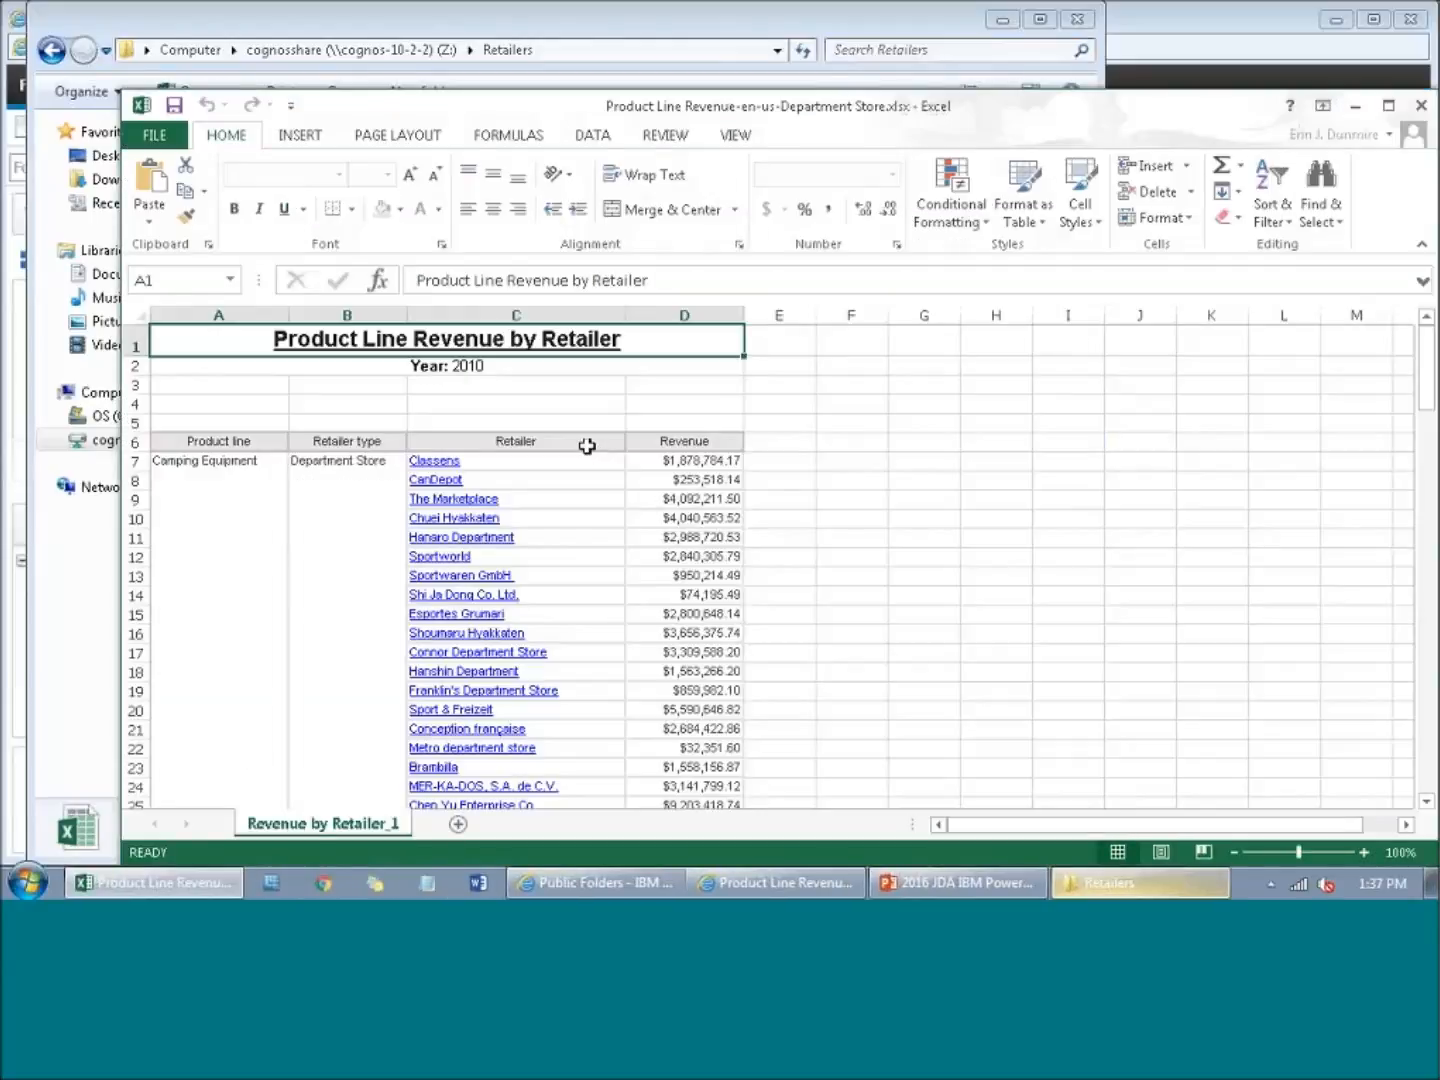
{"action": "scroll", "coordinate": [354, 505], "scroll_direction": "down", "scroll_amount": 10}
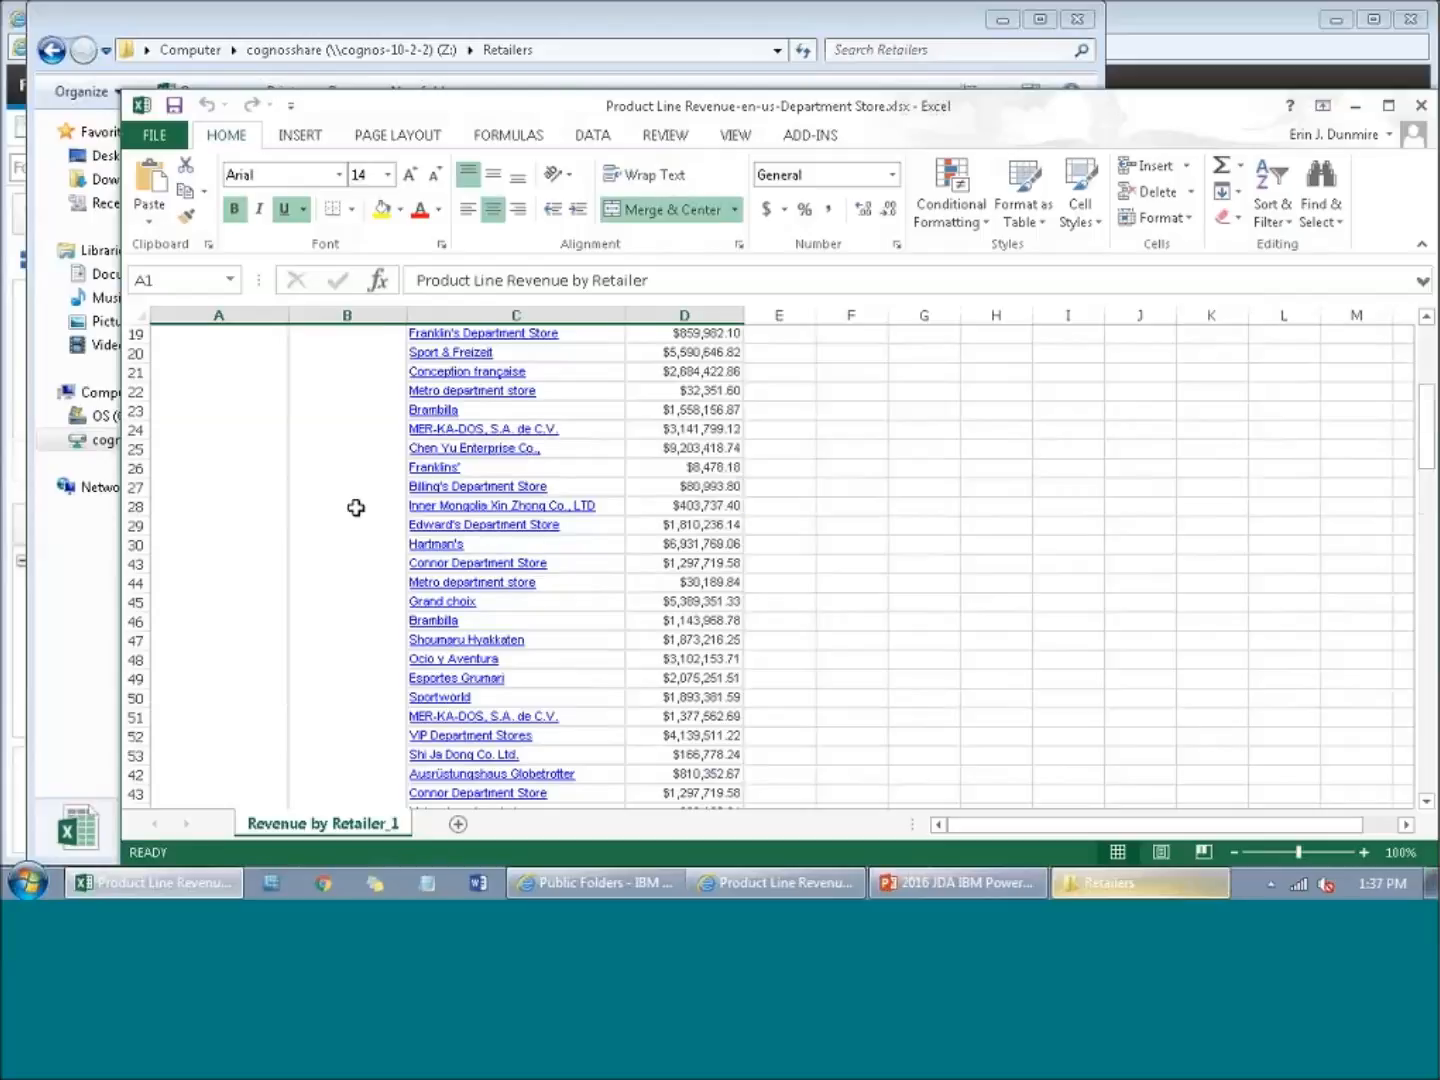
{"action": "scroll", "coordinate": [355, 509], "scroll_direction": "down", "scroll_amount": 15}
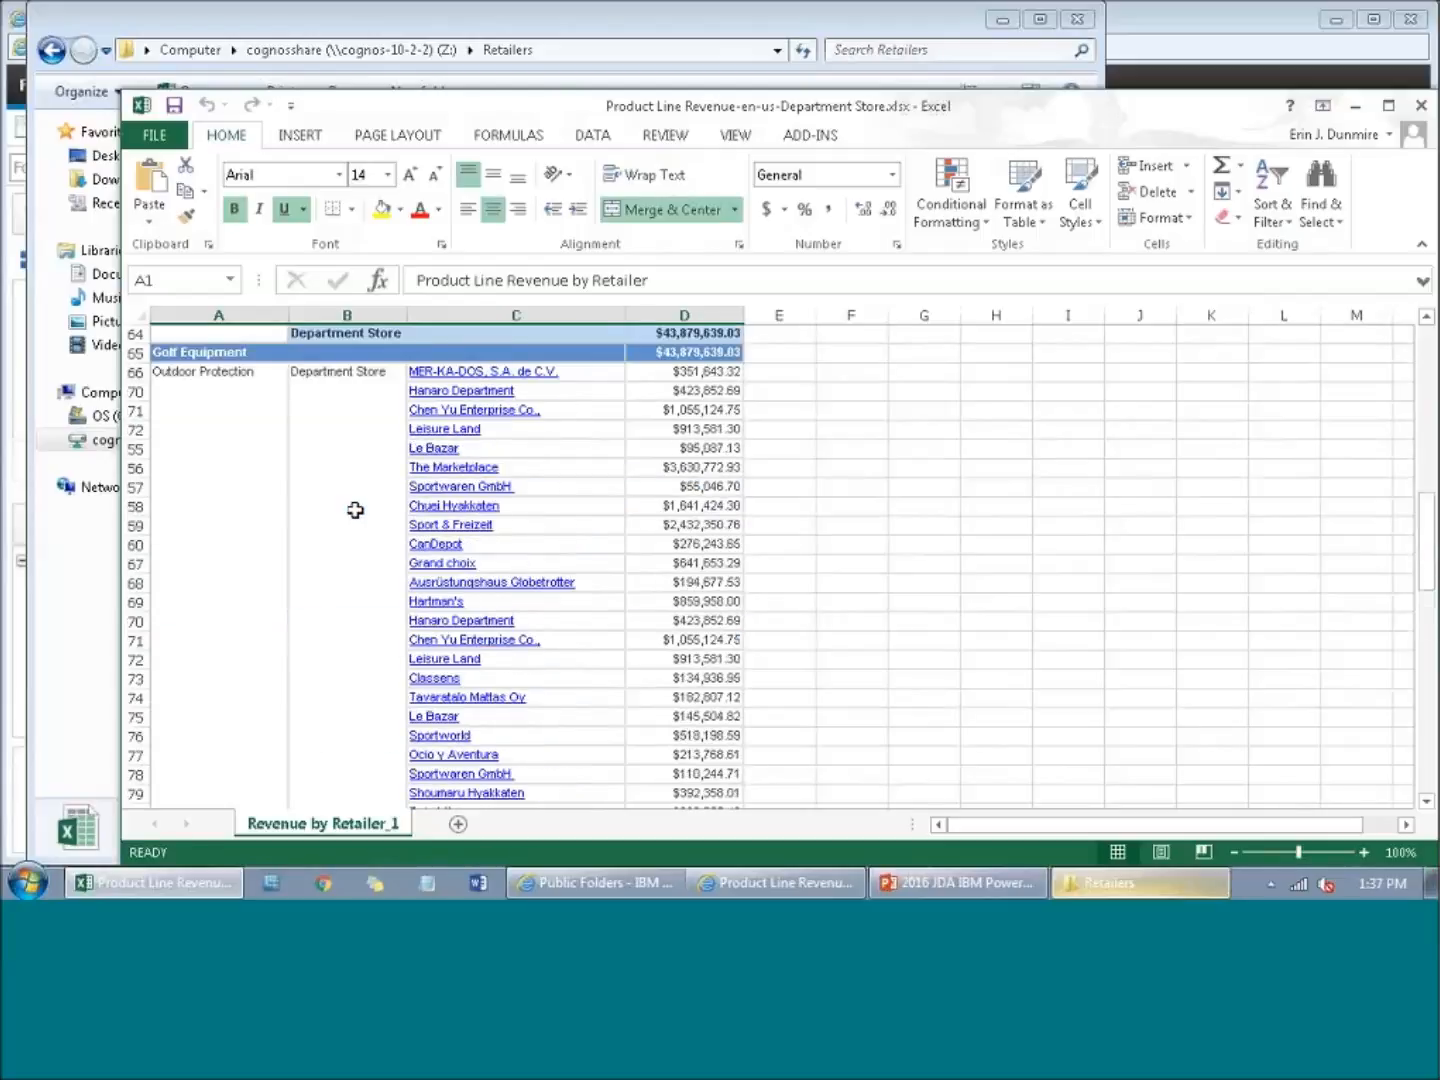
{"action": "scroll", "coordinate": [354, 509], "scroll_direction": "up", "scroll_amount": 20}
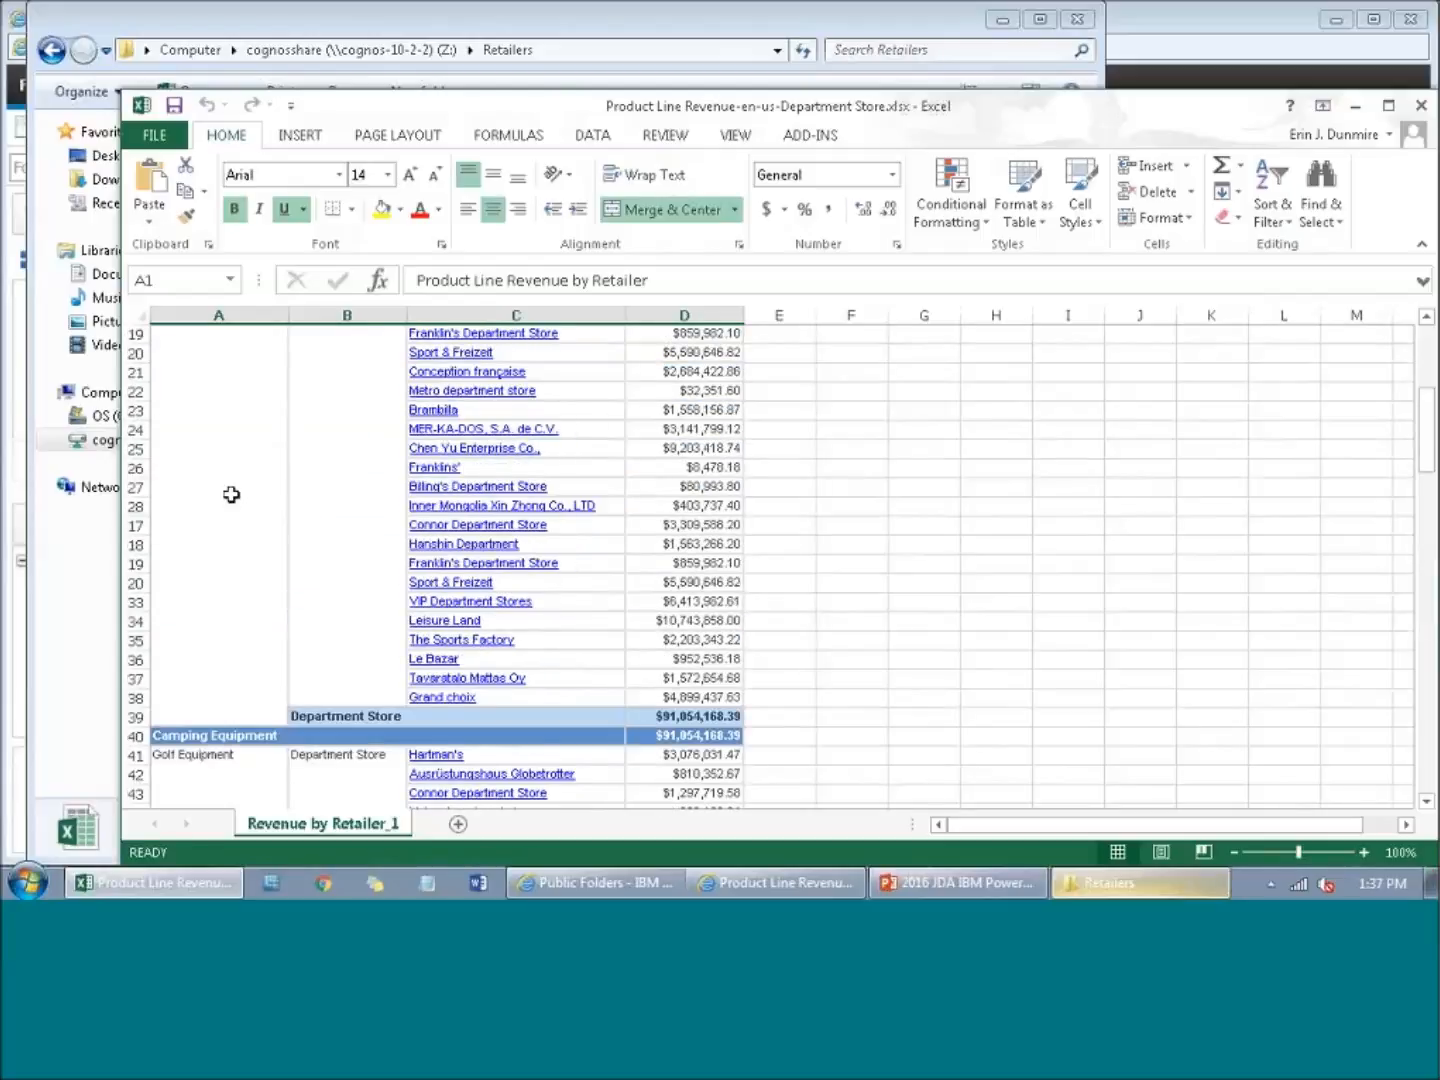
{"action": "left_click", "coordinate": [212, 529]}
{"action": "scroll", "coordinate": [212, 529], "scroll_direction": "down", "scroll_amount": 9}
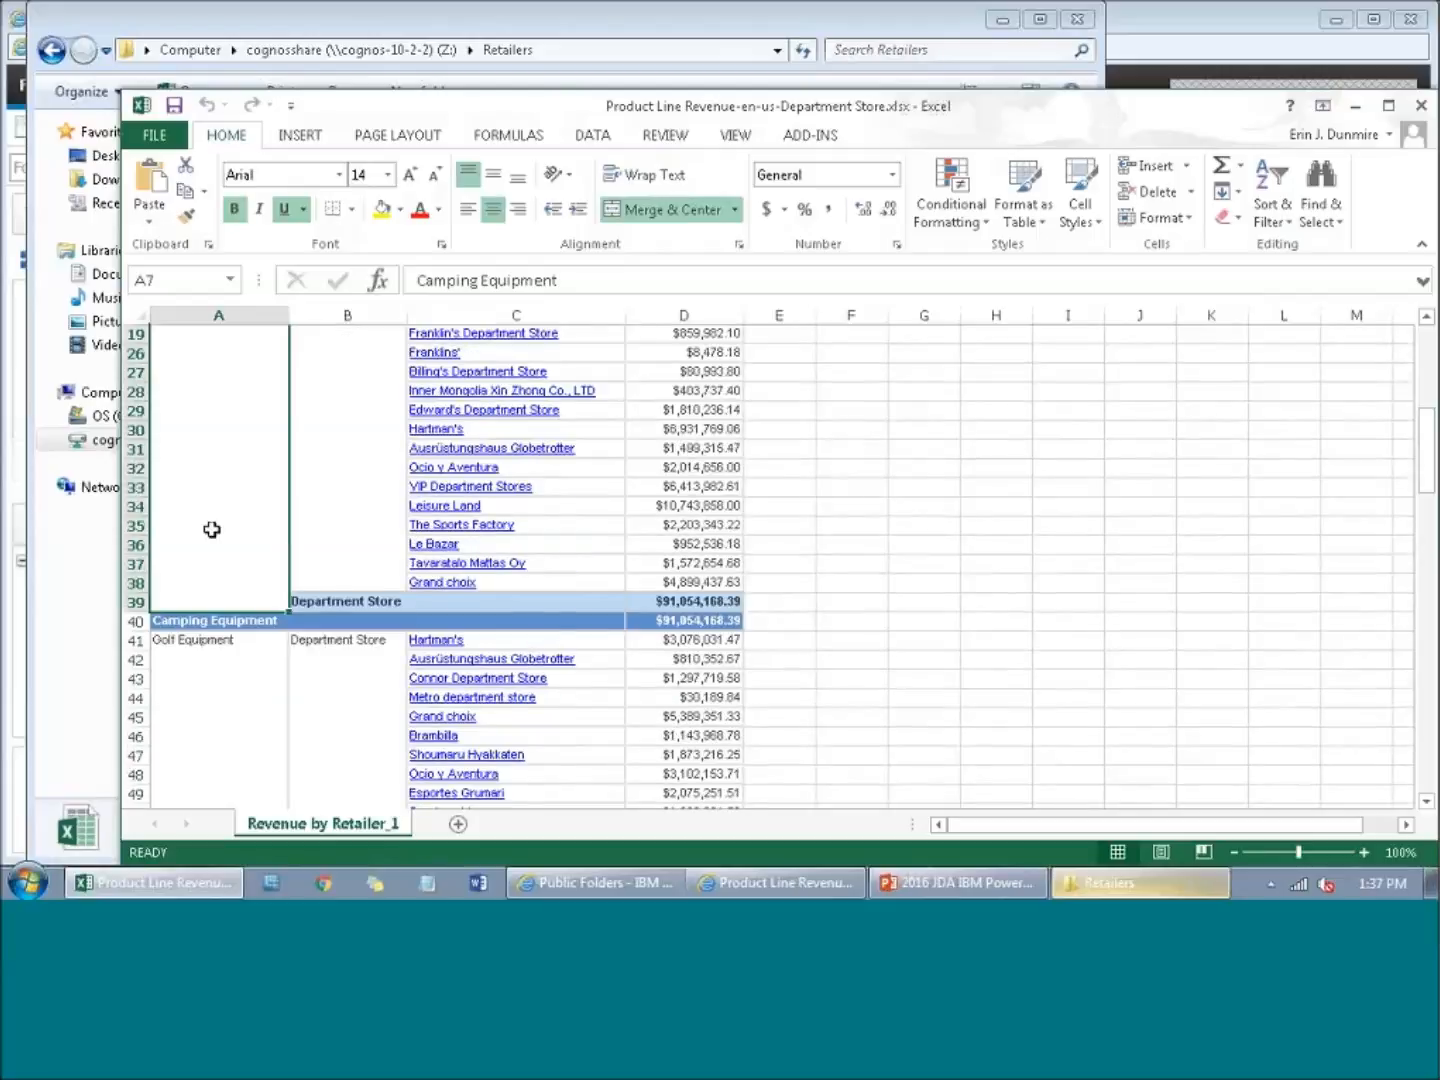
{"action": "scroll", "coordinate": [245, 678], "scroll_direction": "down", "scroll_amount": 12}
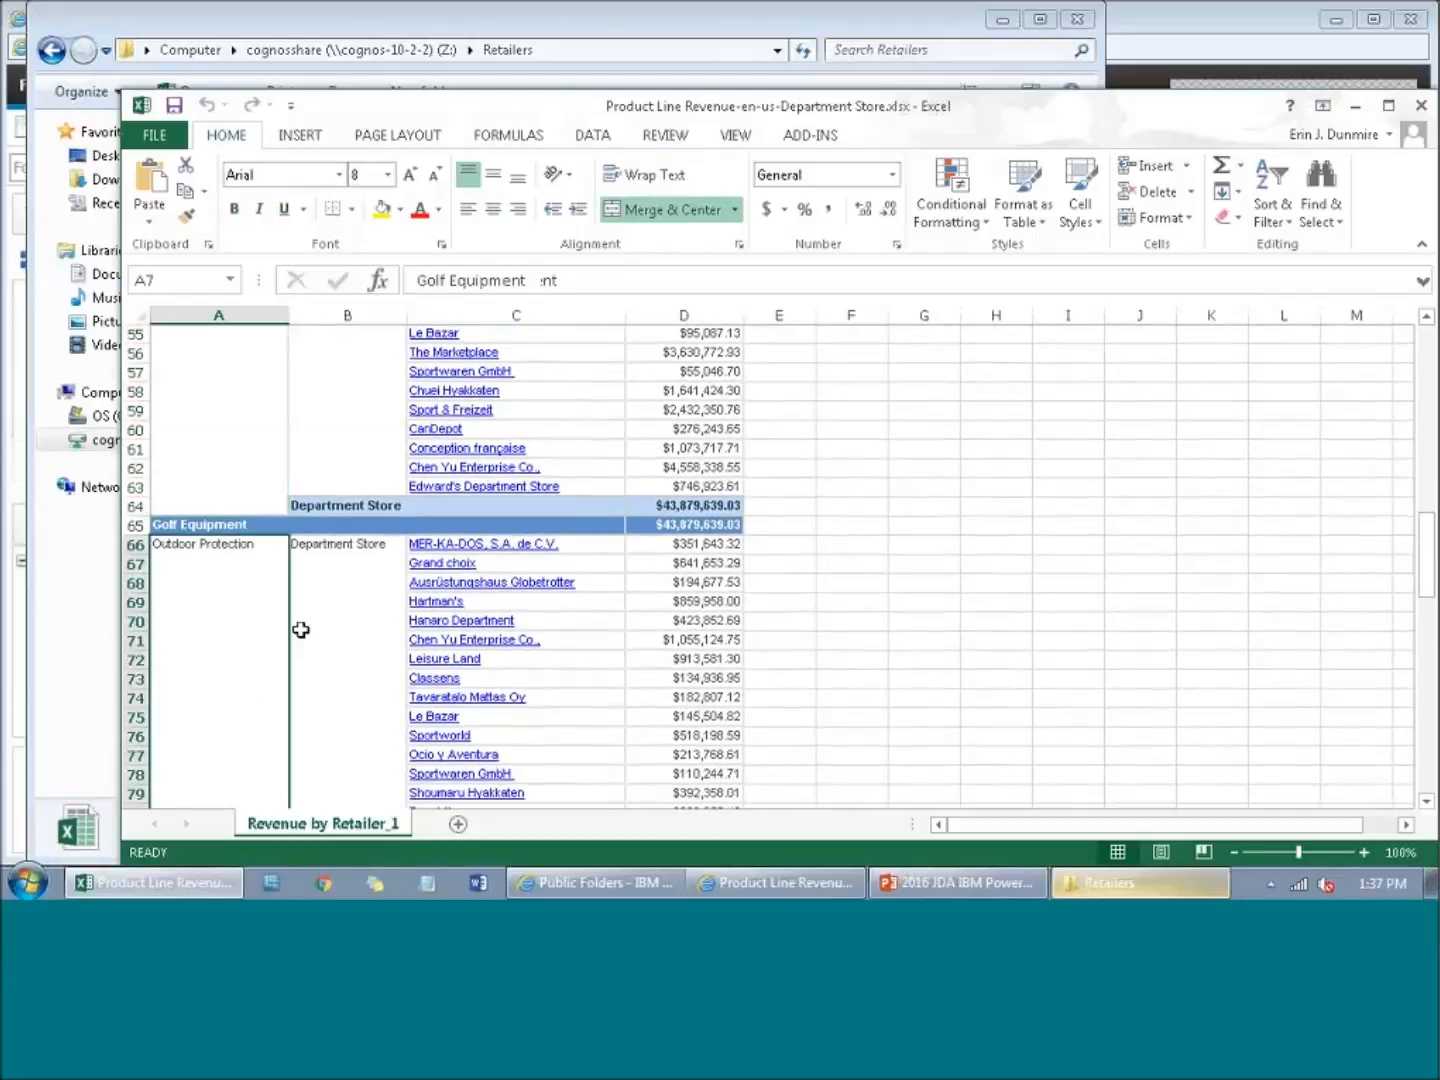
{"action": "scroll", "coordinate": [303, 630], "scroll_direction": "down", "scroll_amount": 4}
{"action": "scroll", "coordinate": [304, 630], "scroll_direction": "up", "scroll_amount": 5}
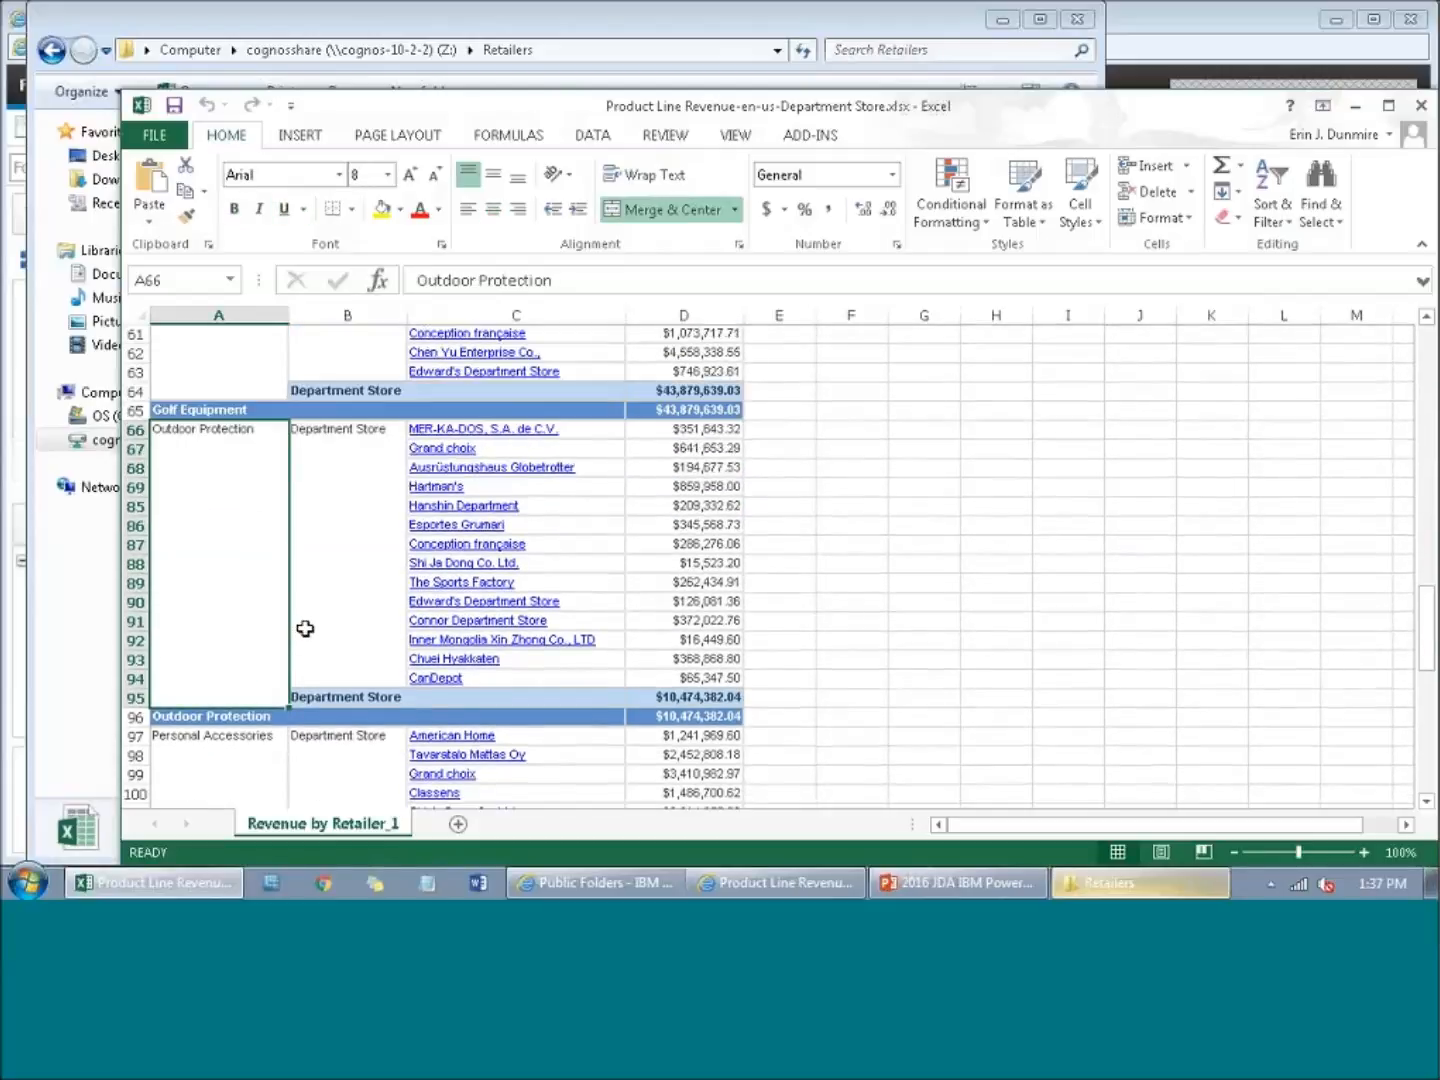
{"action": "left_click", "coordinate": [305, 630]}
{"action": "scroll", "coordinate": [357, 507], "scroll_direction": "up", "scroll_amount": 15}
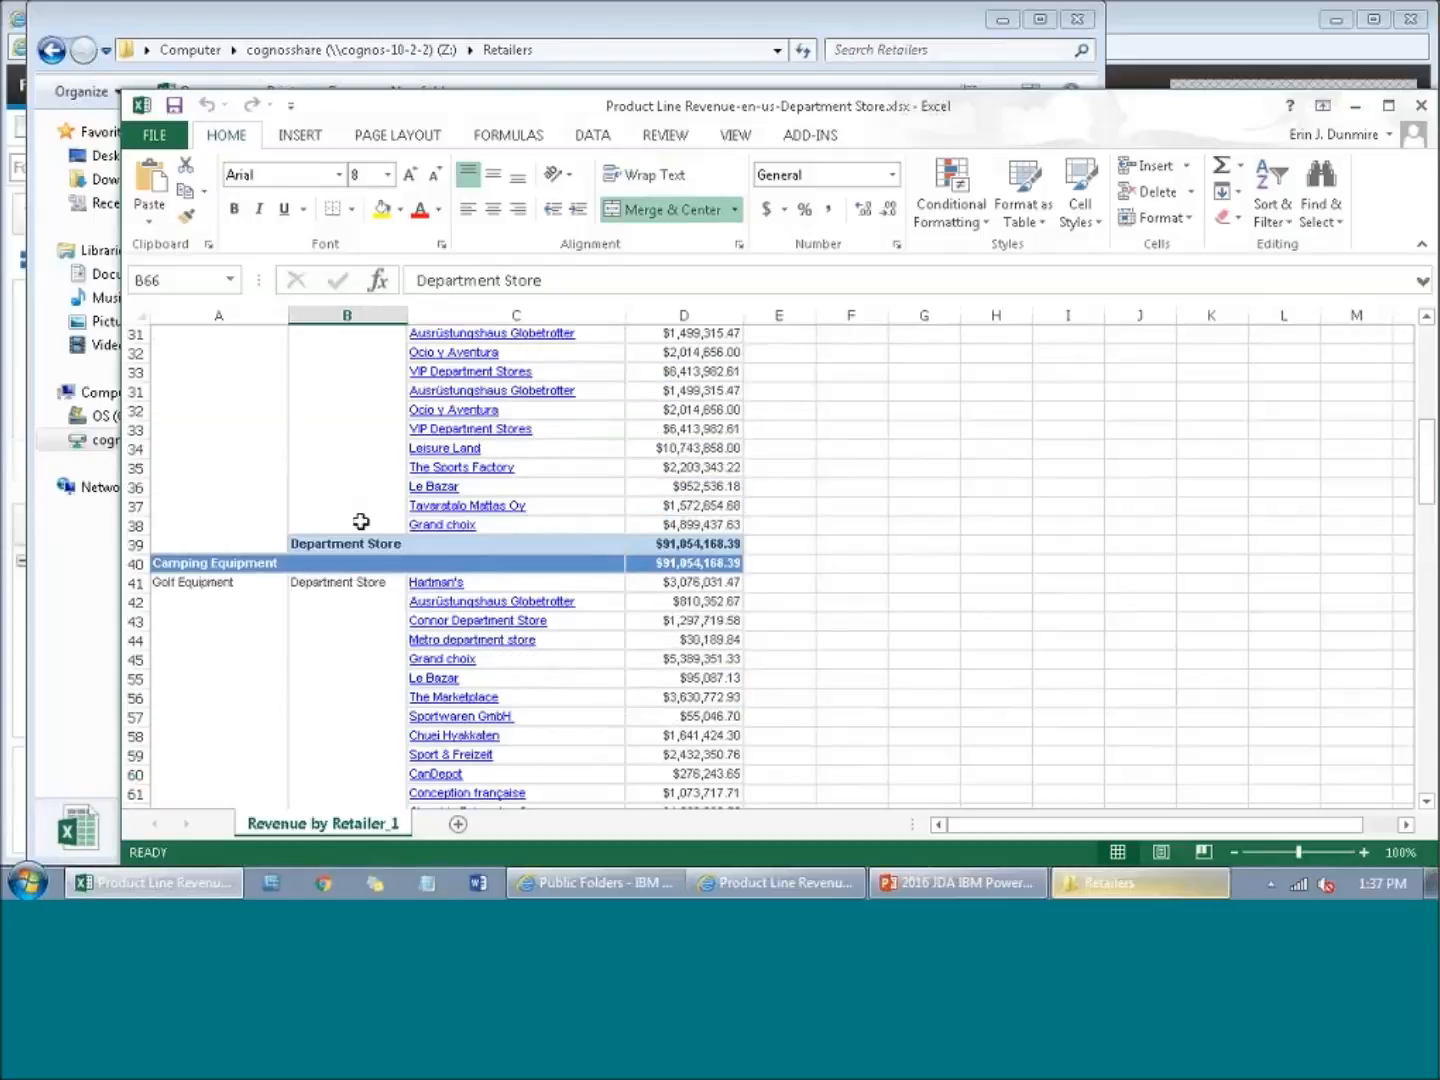
{"action": "scroll", "coordinate": [350, 540], "scroll_direction": "up", "scroll_amount": 5}
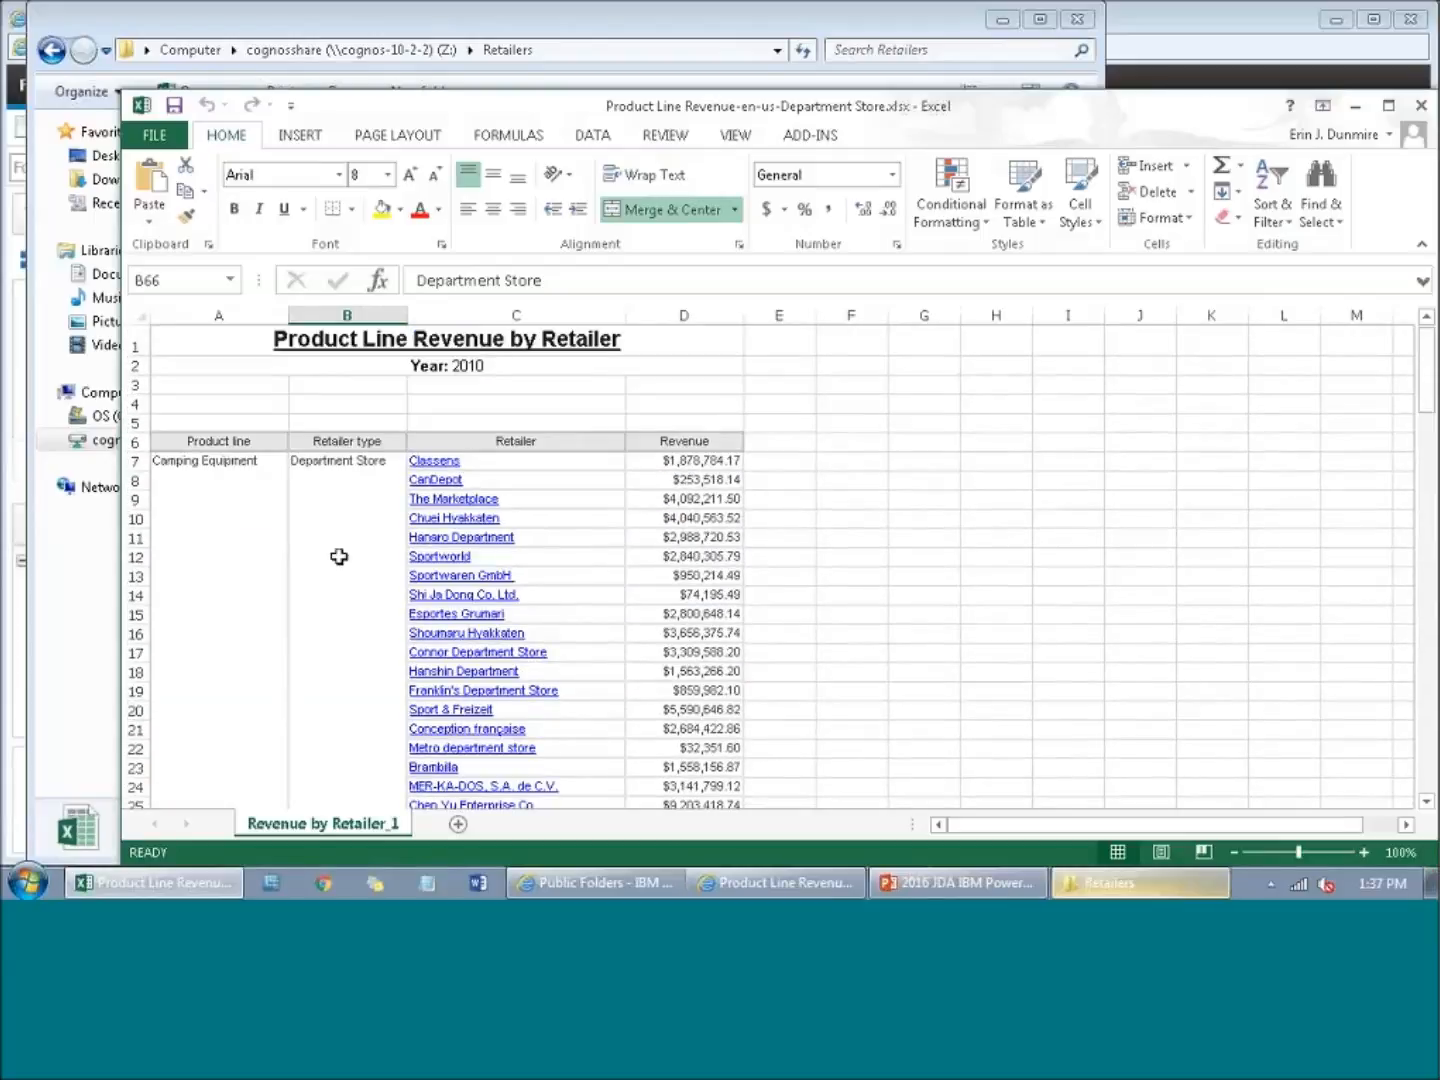
{"action": "scroll", "coordinate": [342, 558], "scroll_direction": "down", "scroll_amount": 20}
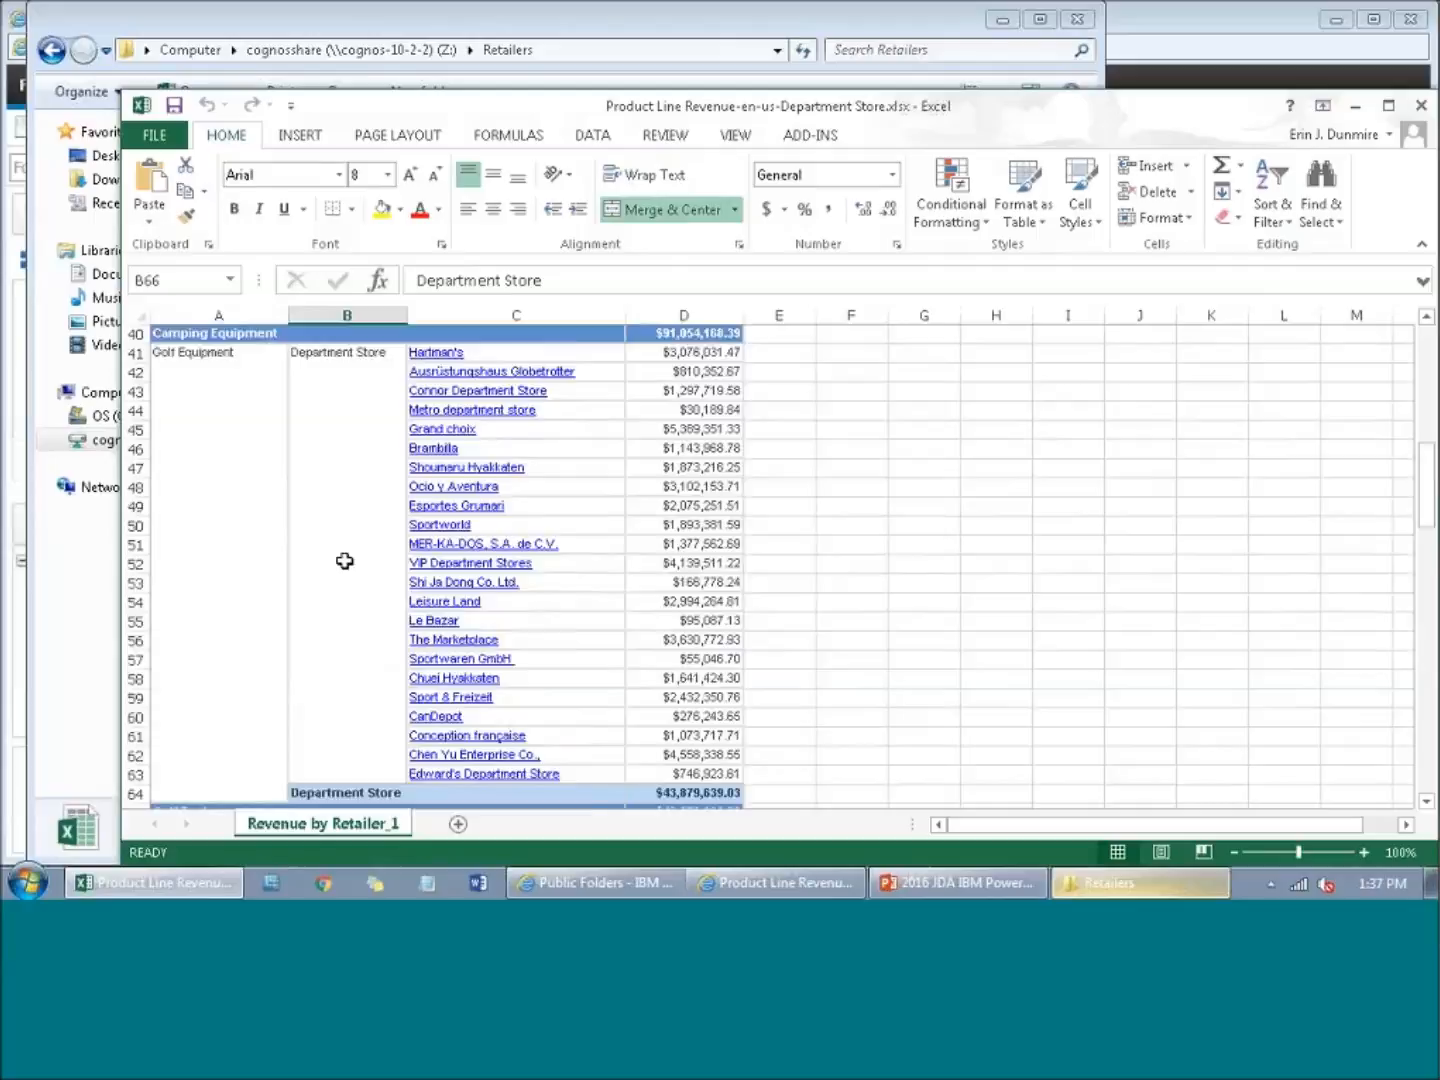
Step: Check the retailer type for the remaining product lines down to the end of the Department Store workbook, and close the workbook
{"action": "scroll", "coordinate": [344, 561], "scroll_direction": "down", "scroll_amount": 14}
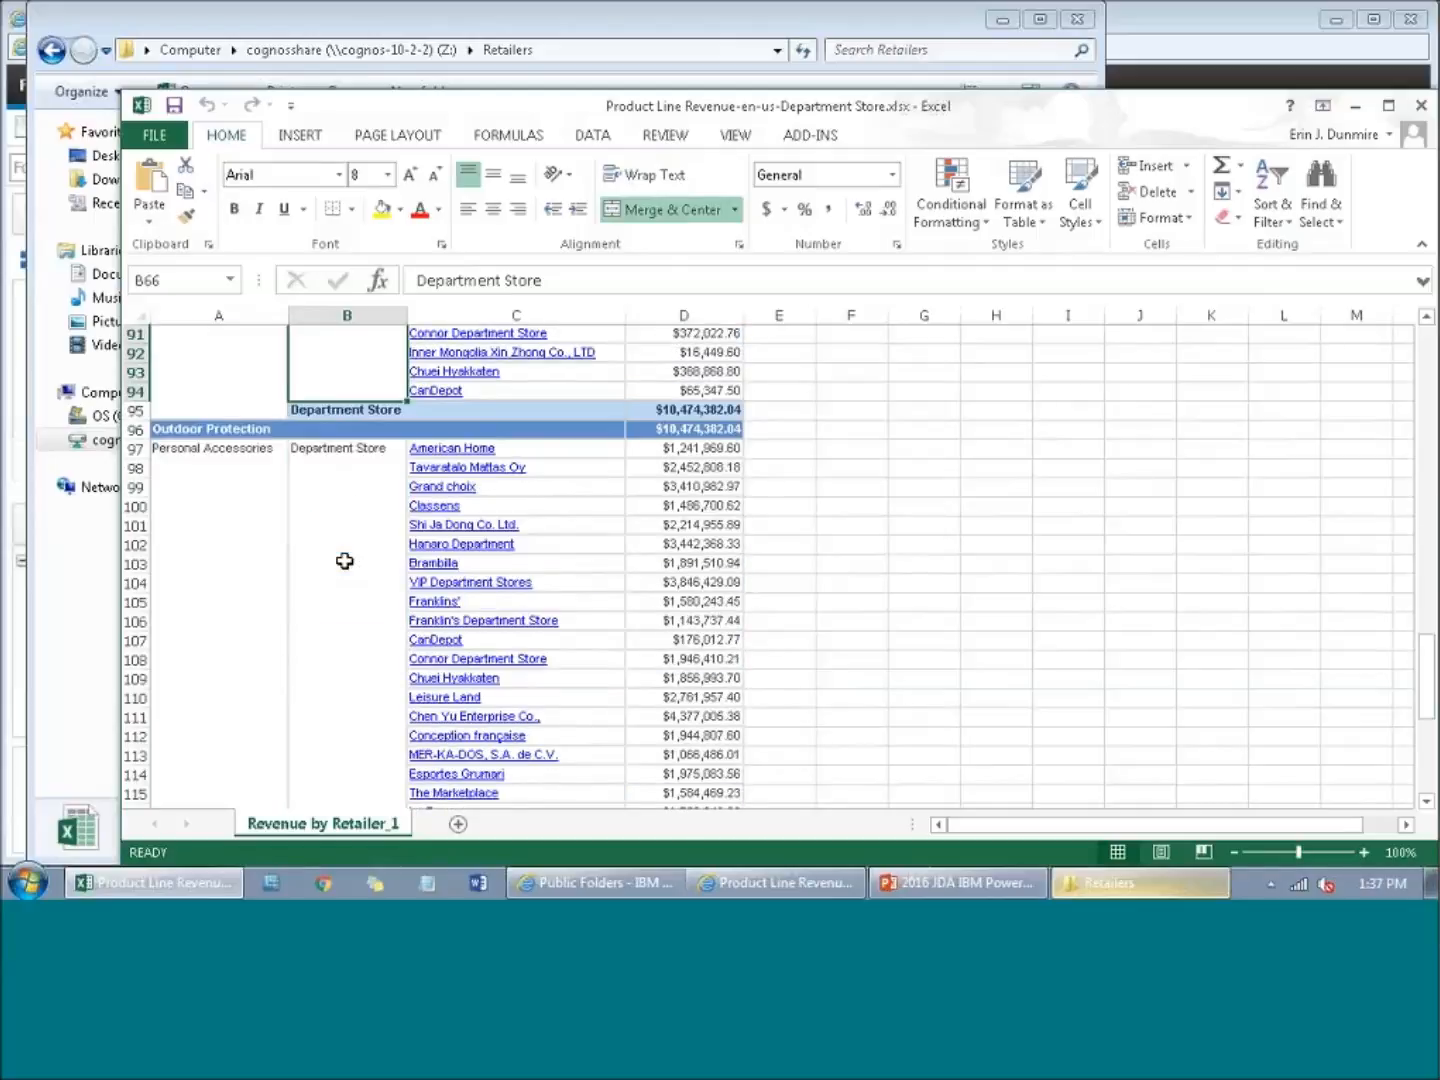
{"action": "scroll", "coordinate": [344, 561], "scroll_direction": "down", "scroll_amount": 6}
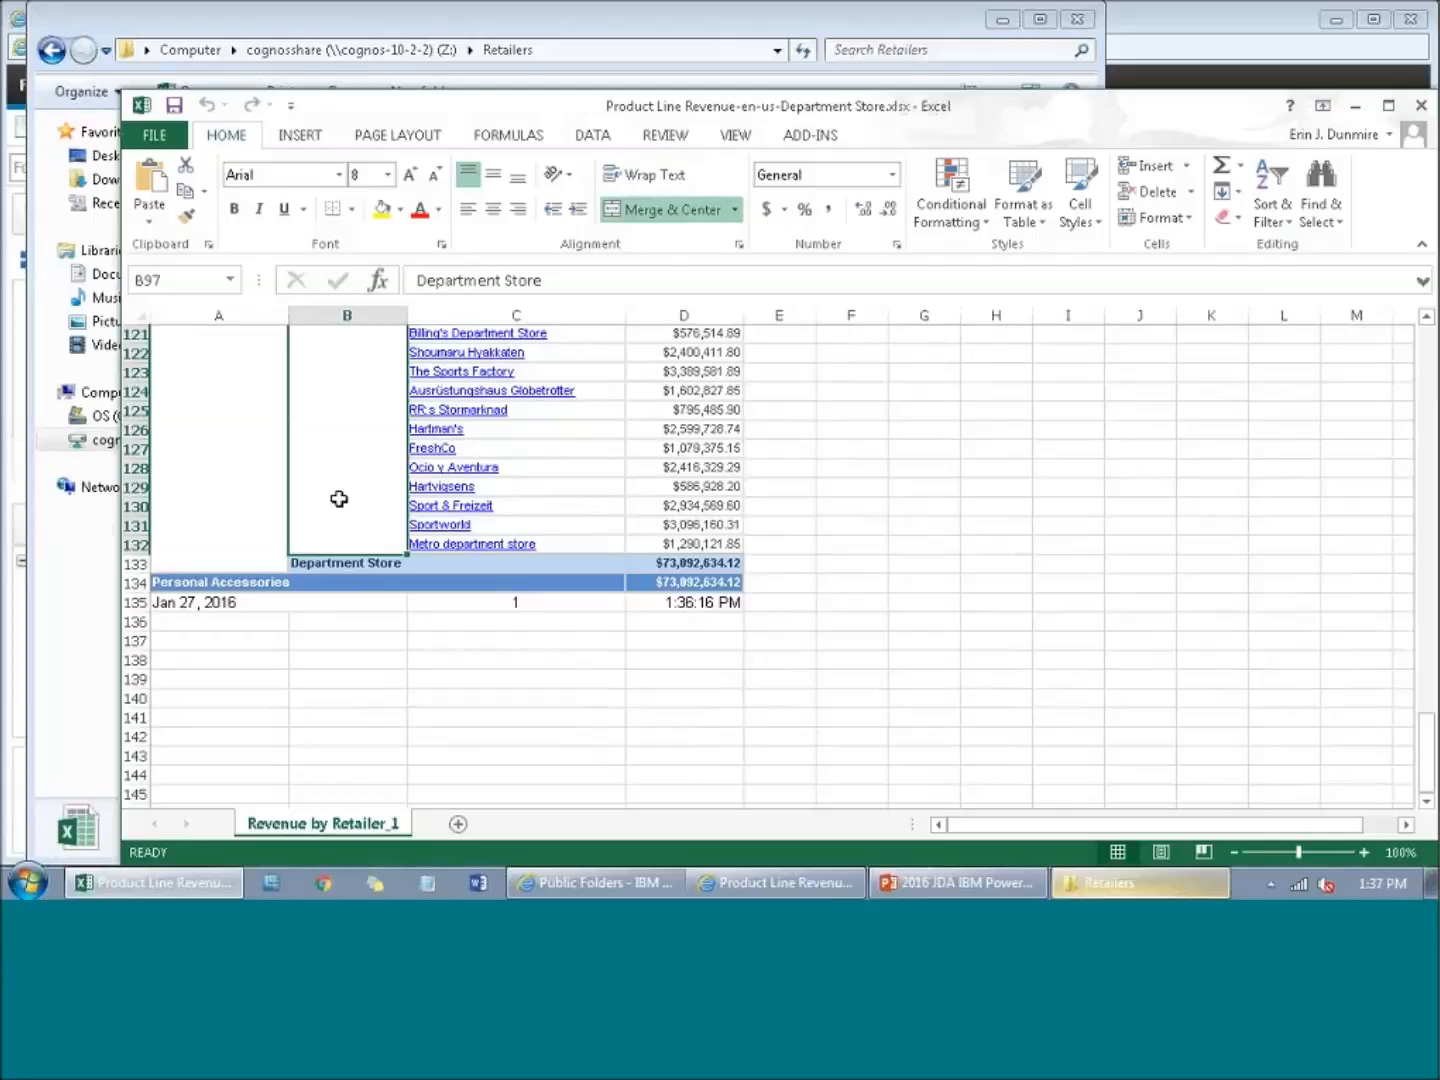
{"action": "scroll", "coordinate": [339, 498], "scroll_direction": "up", "scroll_amount": 3}
{"action": "scroll", "coordinate": [336, 497], "scroll_direction": "up", "scroll_amount": 20}
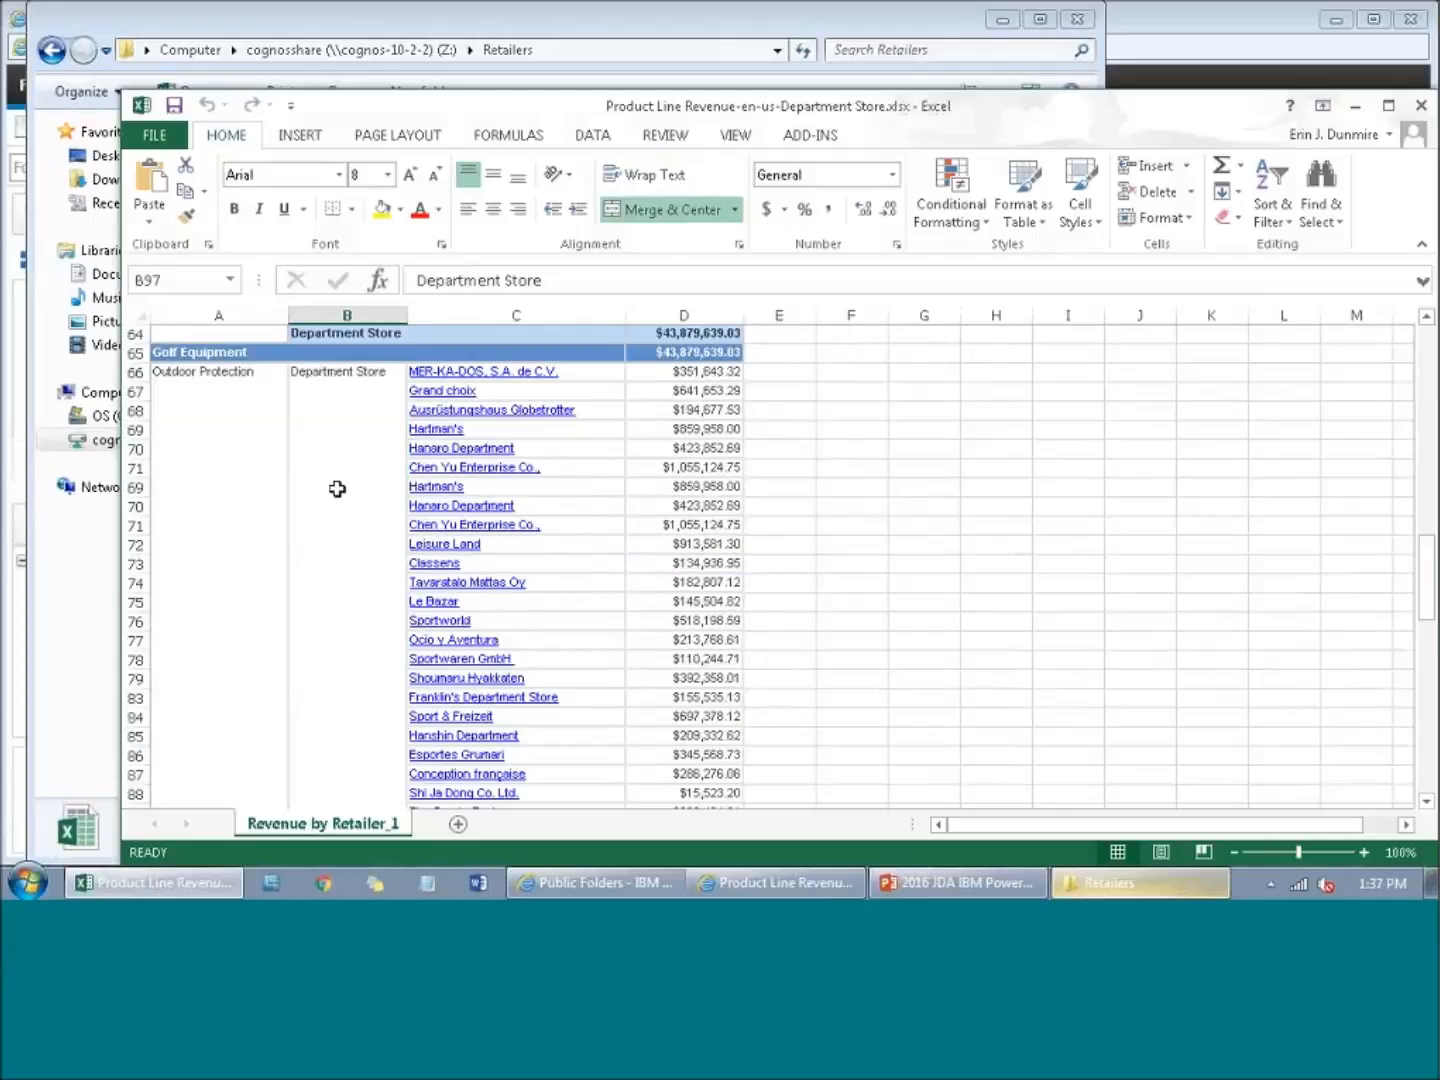
{"action": "left_click", "coordinate": [1420, 105]}
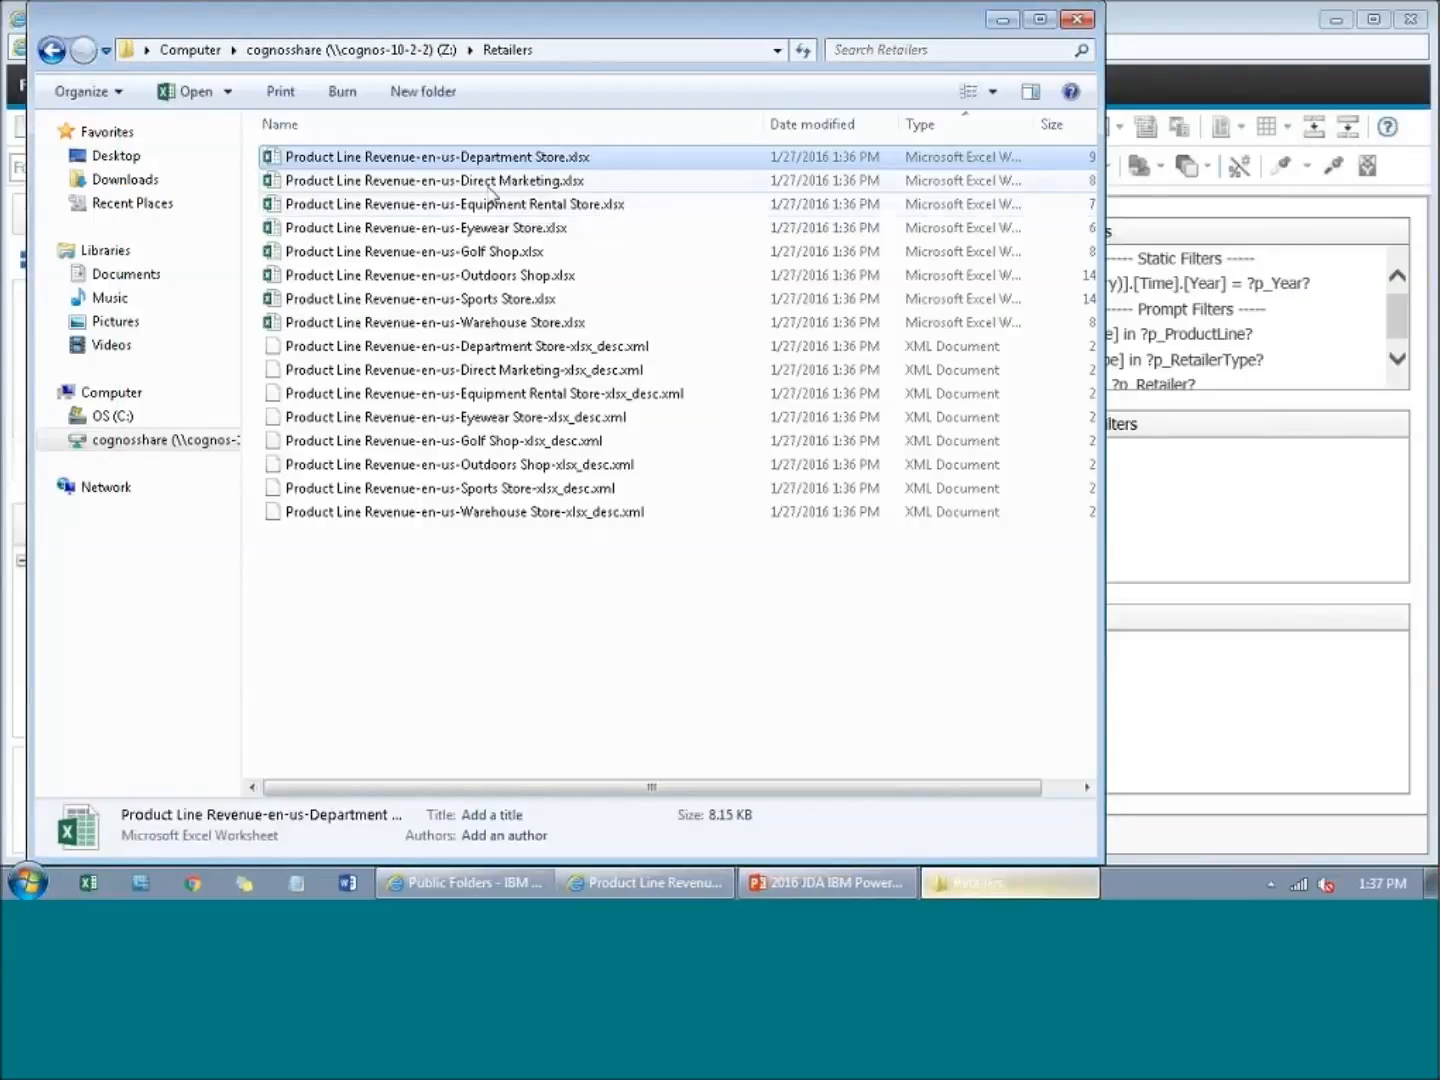
Step: Open the Eyewear Store workbook, examine its product line and retailer type columns, and close it
{"action": "double_click", "coordinate": [468, 230]}
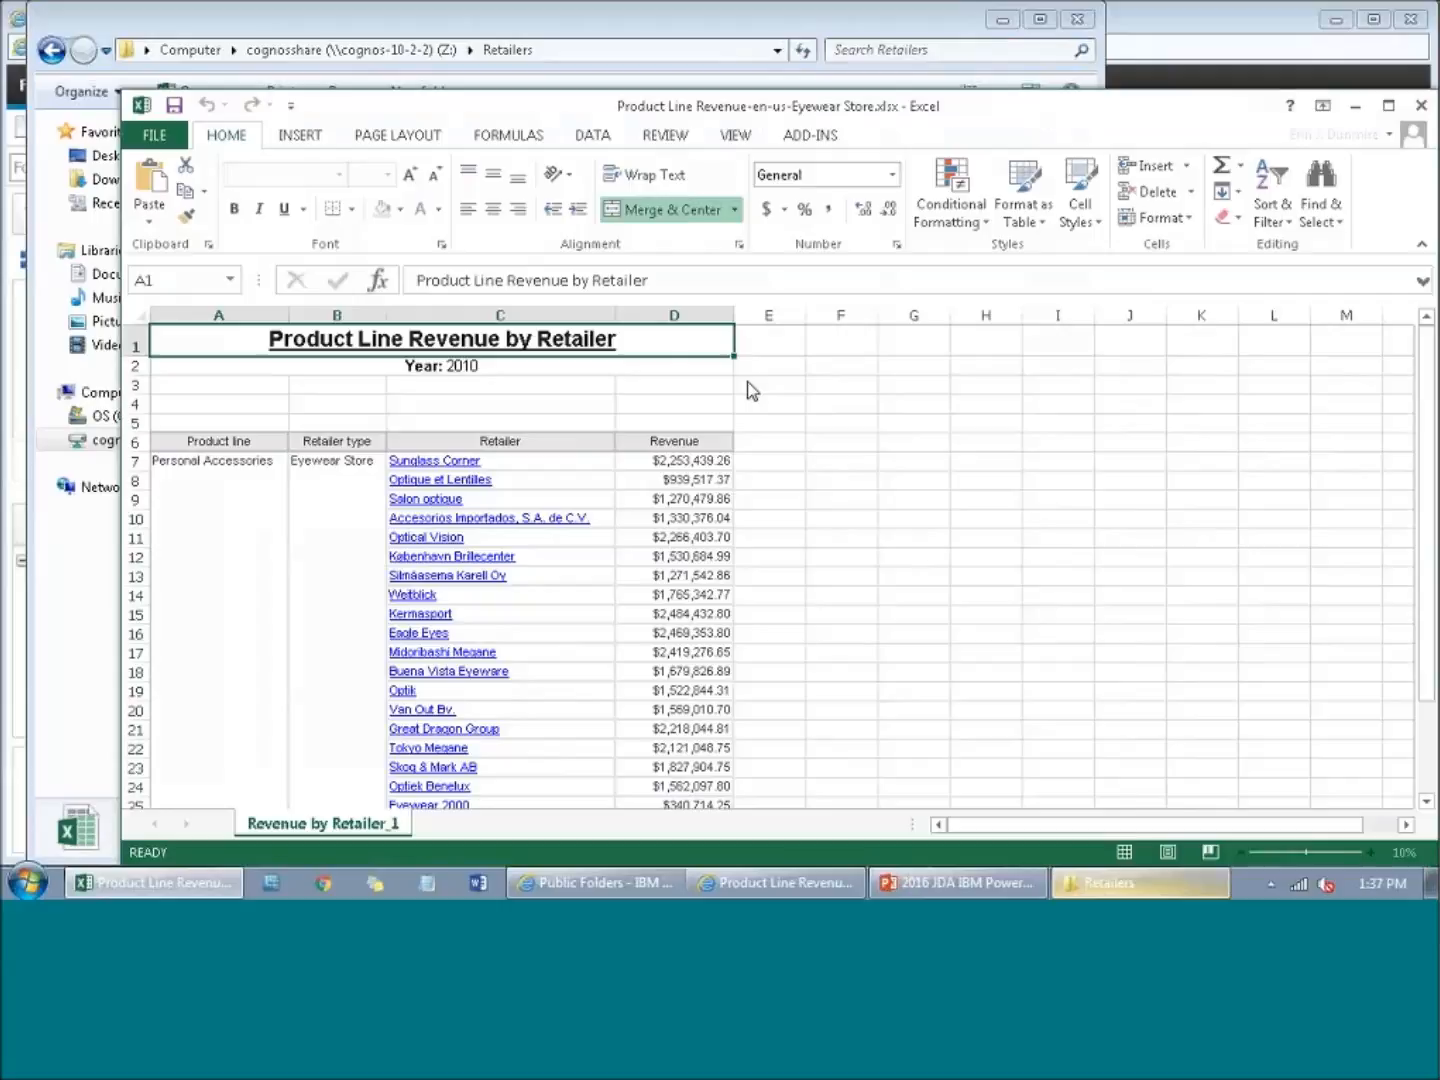
{"action": "left_click", "coordinate": [230, 522]}
{"action": "scroll", "coordinate": [231, 520], "scroll_direction": "down", "scroll_amount": 1}
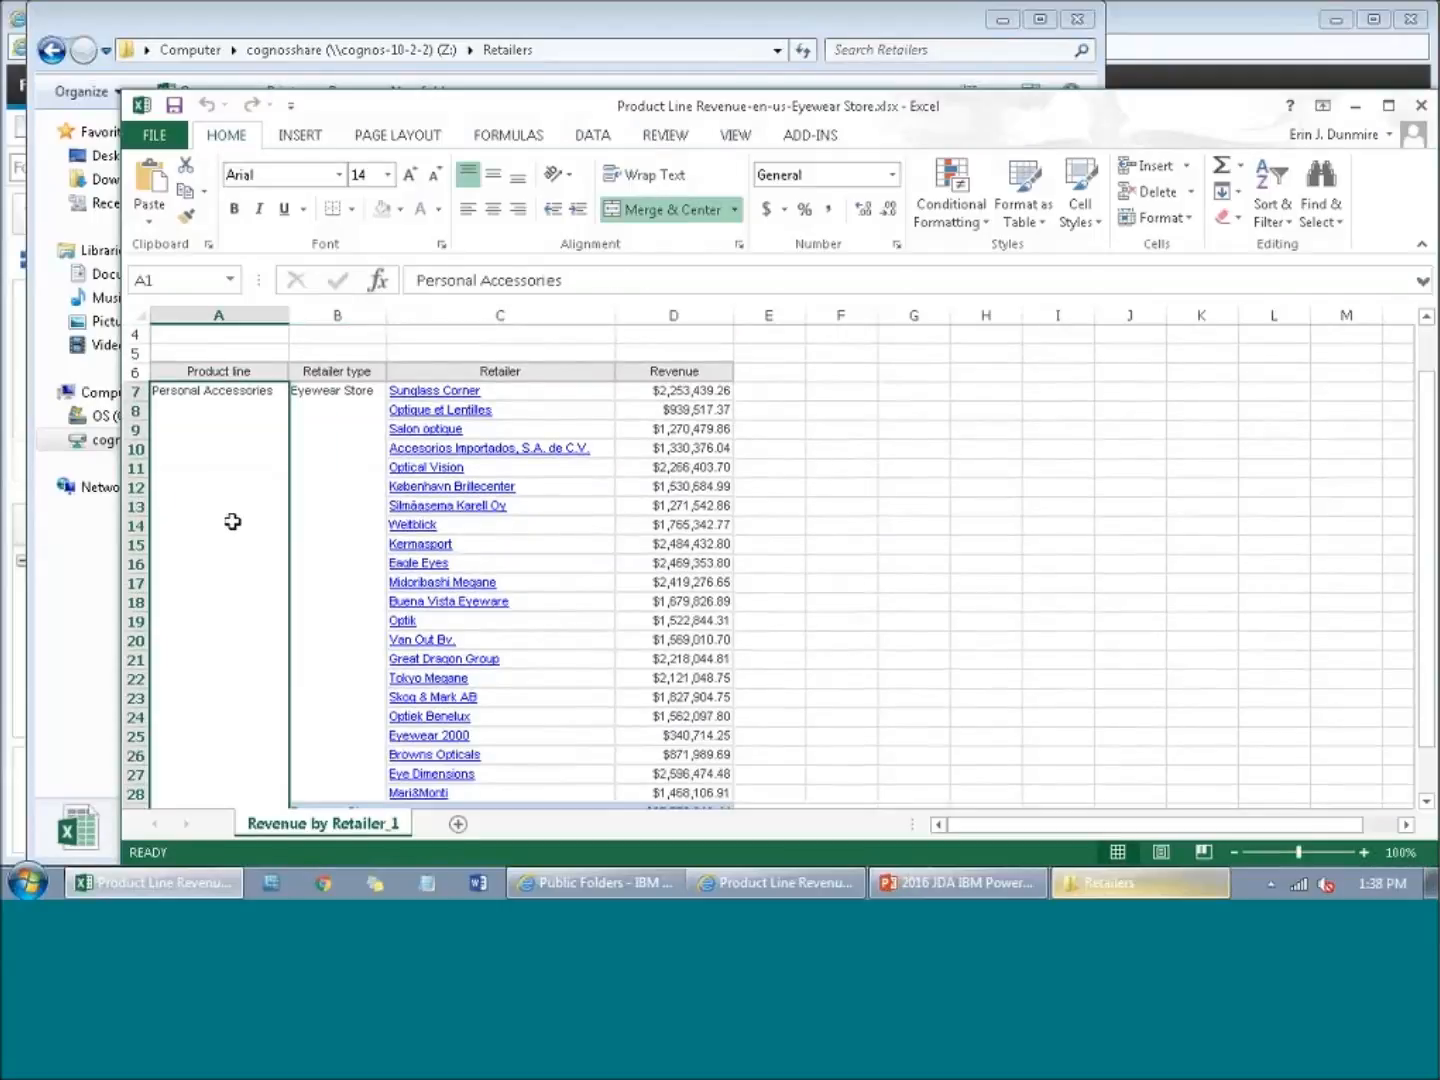
{"action": "left_click", "coordinate": [333, 497]}
{"action": "scroll", "coordinate": [247, 517], "scroll_direction": "down", "scroll_amount": 3}
{"action": "scroll", "coordinate": [247, 517], "scroll_direction": "up", "scroll_amount": 4}
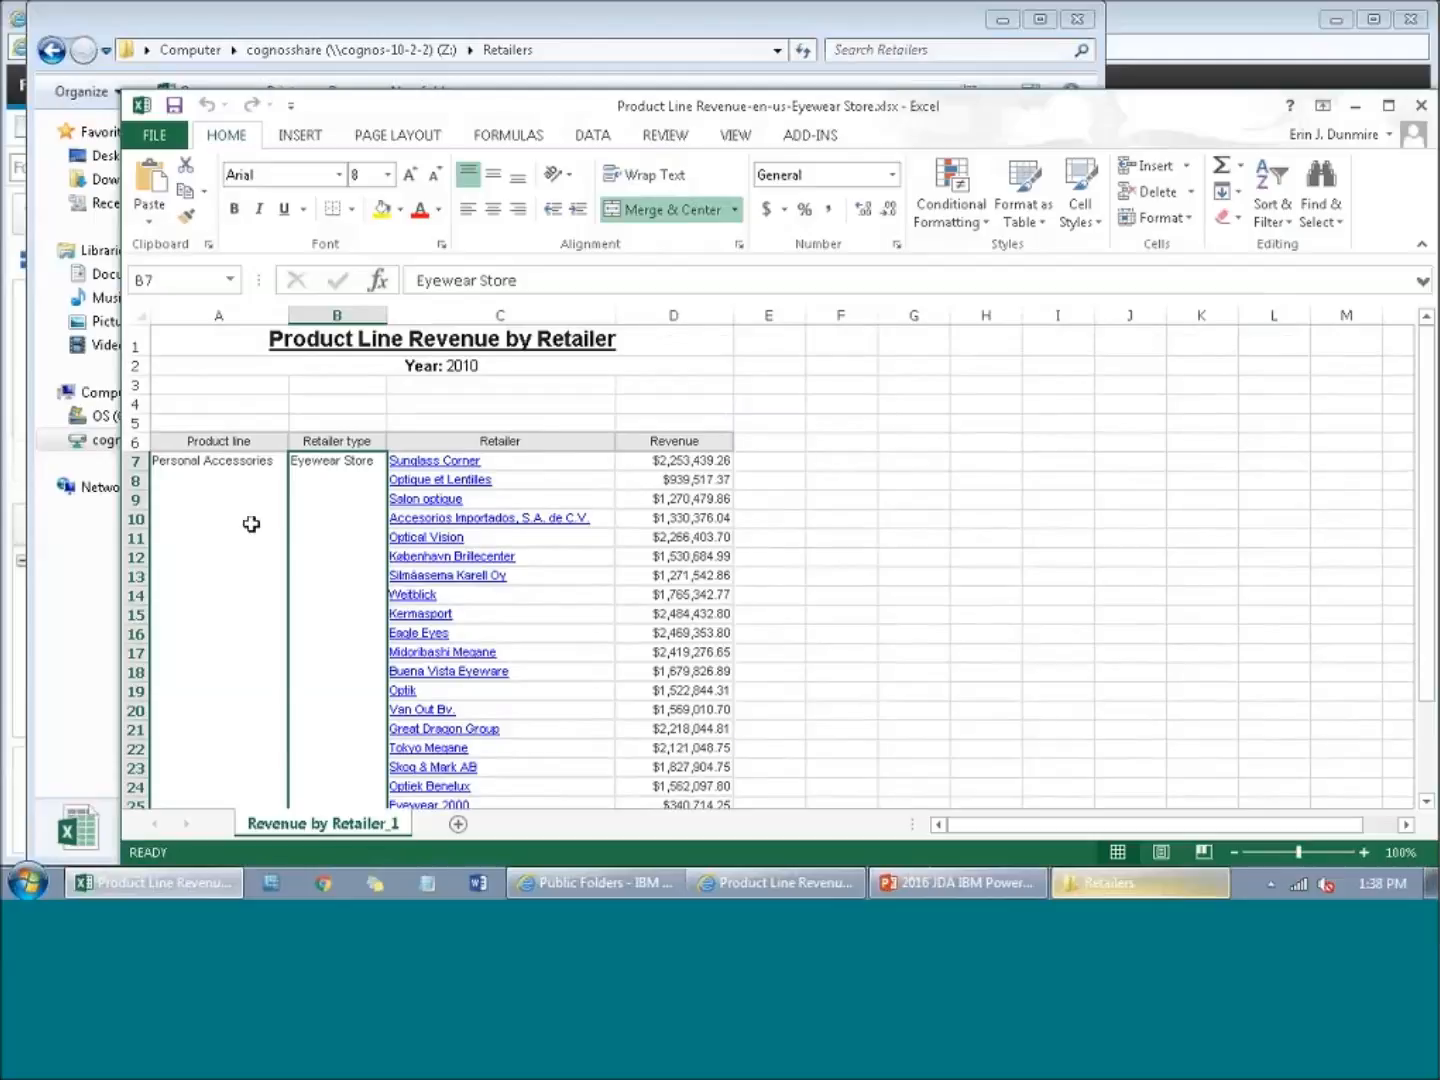
{"action": "left_click", "coordinate": [251, 524]}
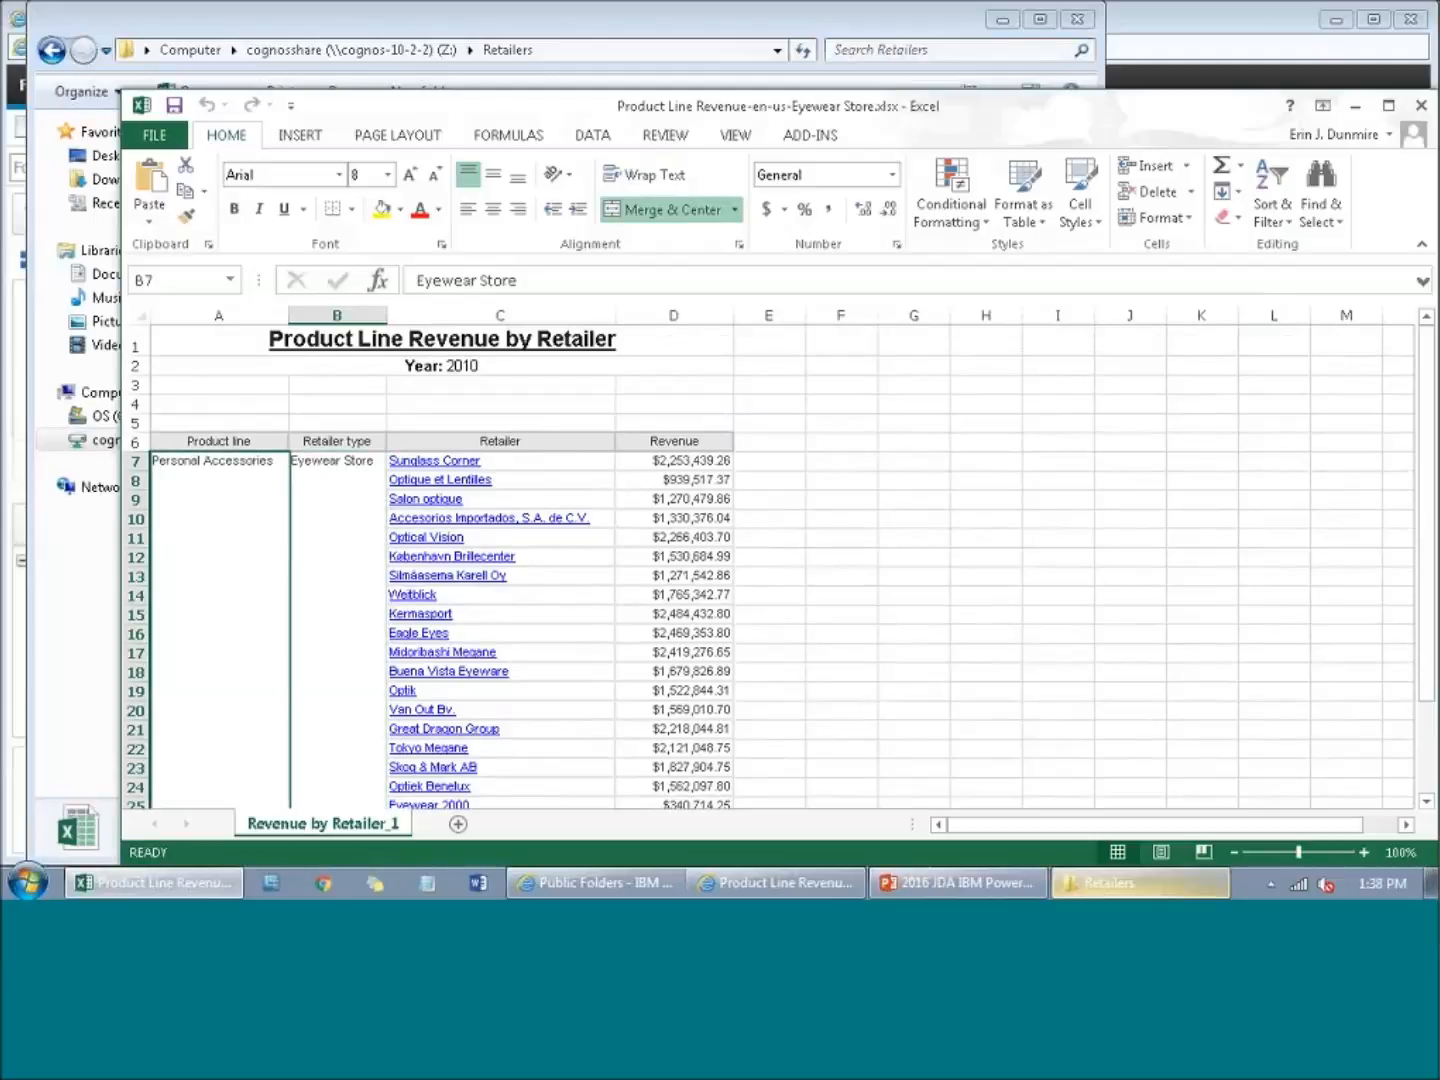
{"action": "left_click", "coordinate": [1421, 106]}
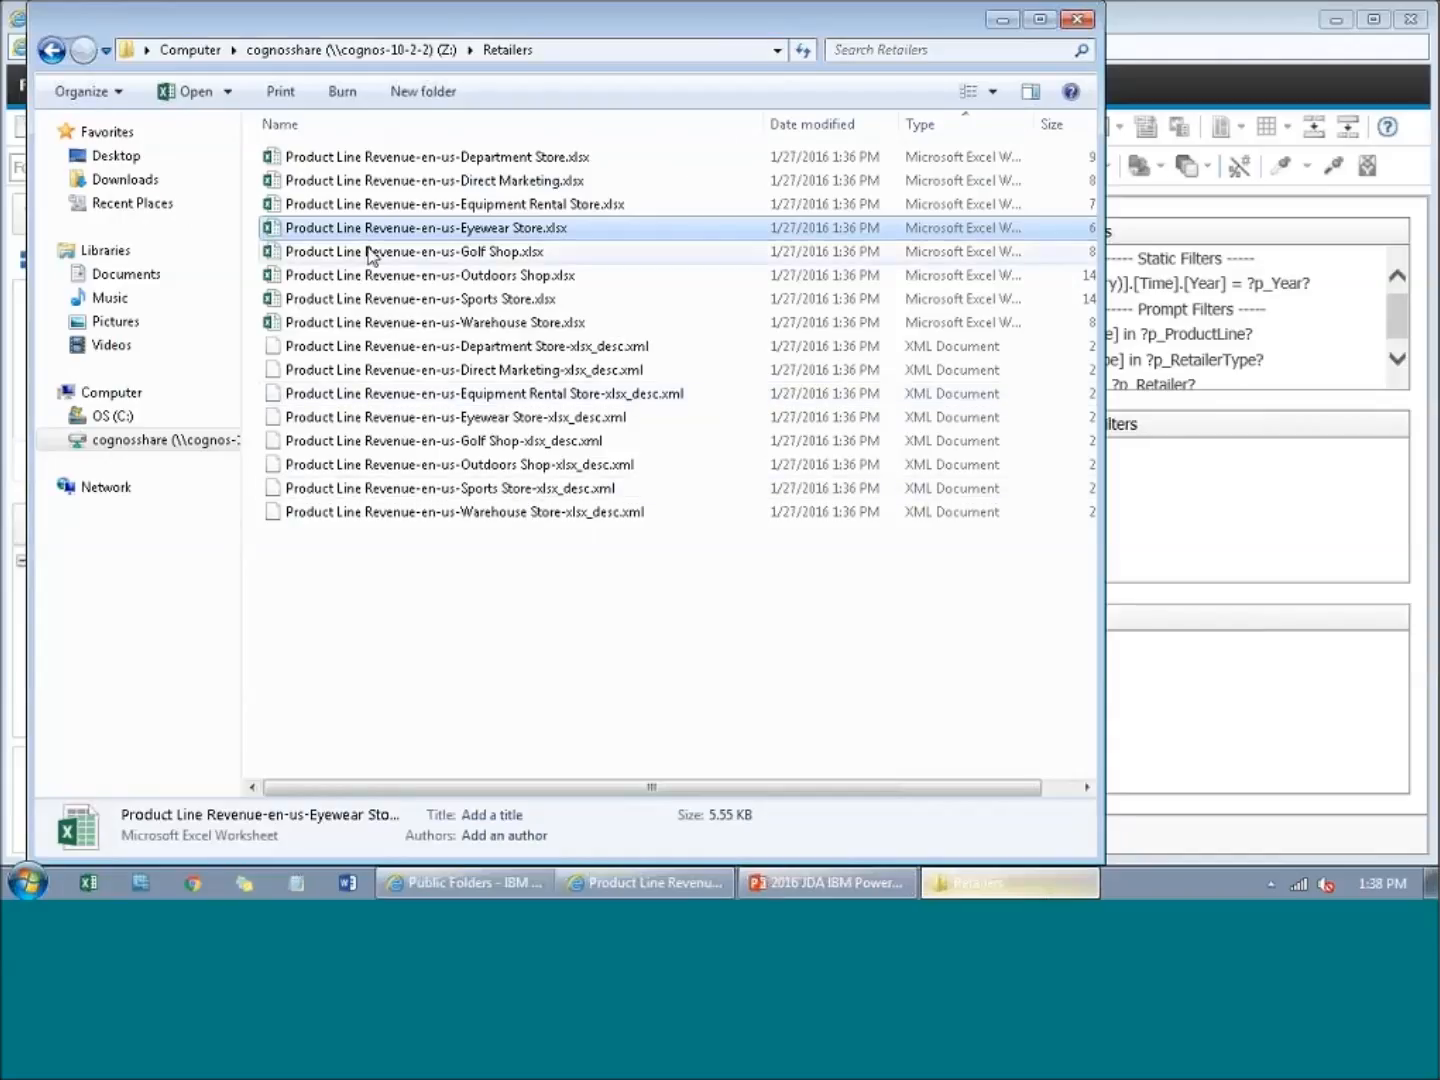
Step: Review the other retailer type workbooks in the Retailers folder, and switch to the PowerPoint presentation
{"action": "left_click", "coordinate": [351, 331]}
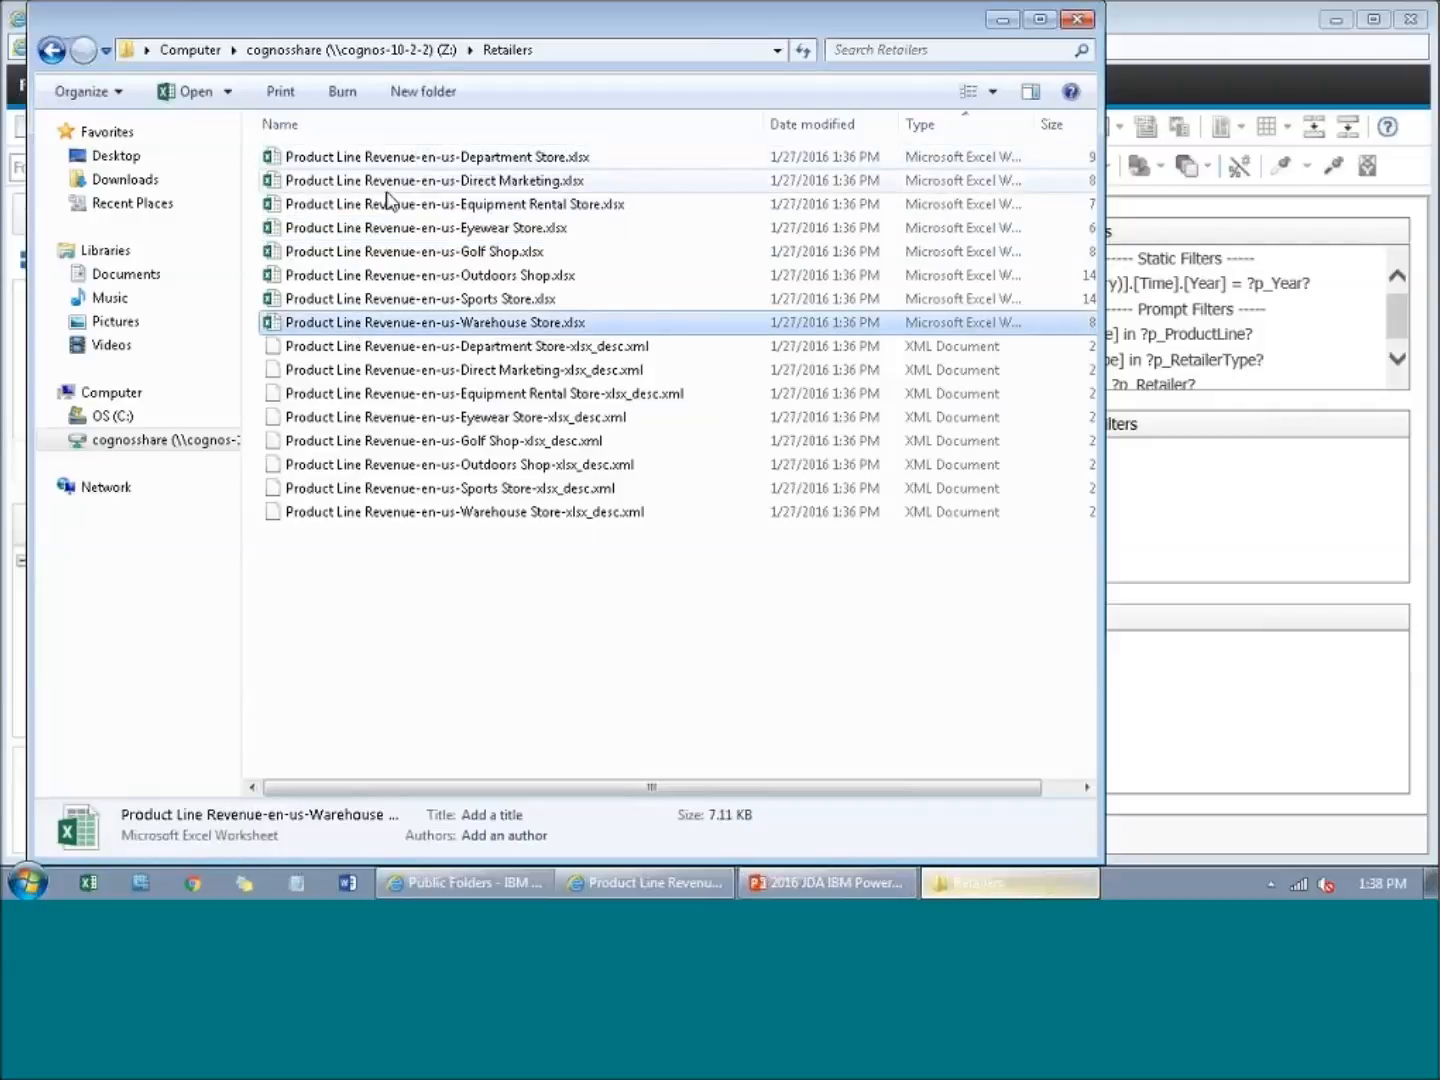
{"action": "left_click", "coordinate": [383, 182]}
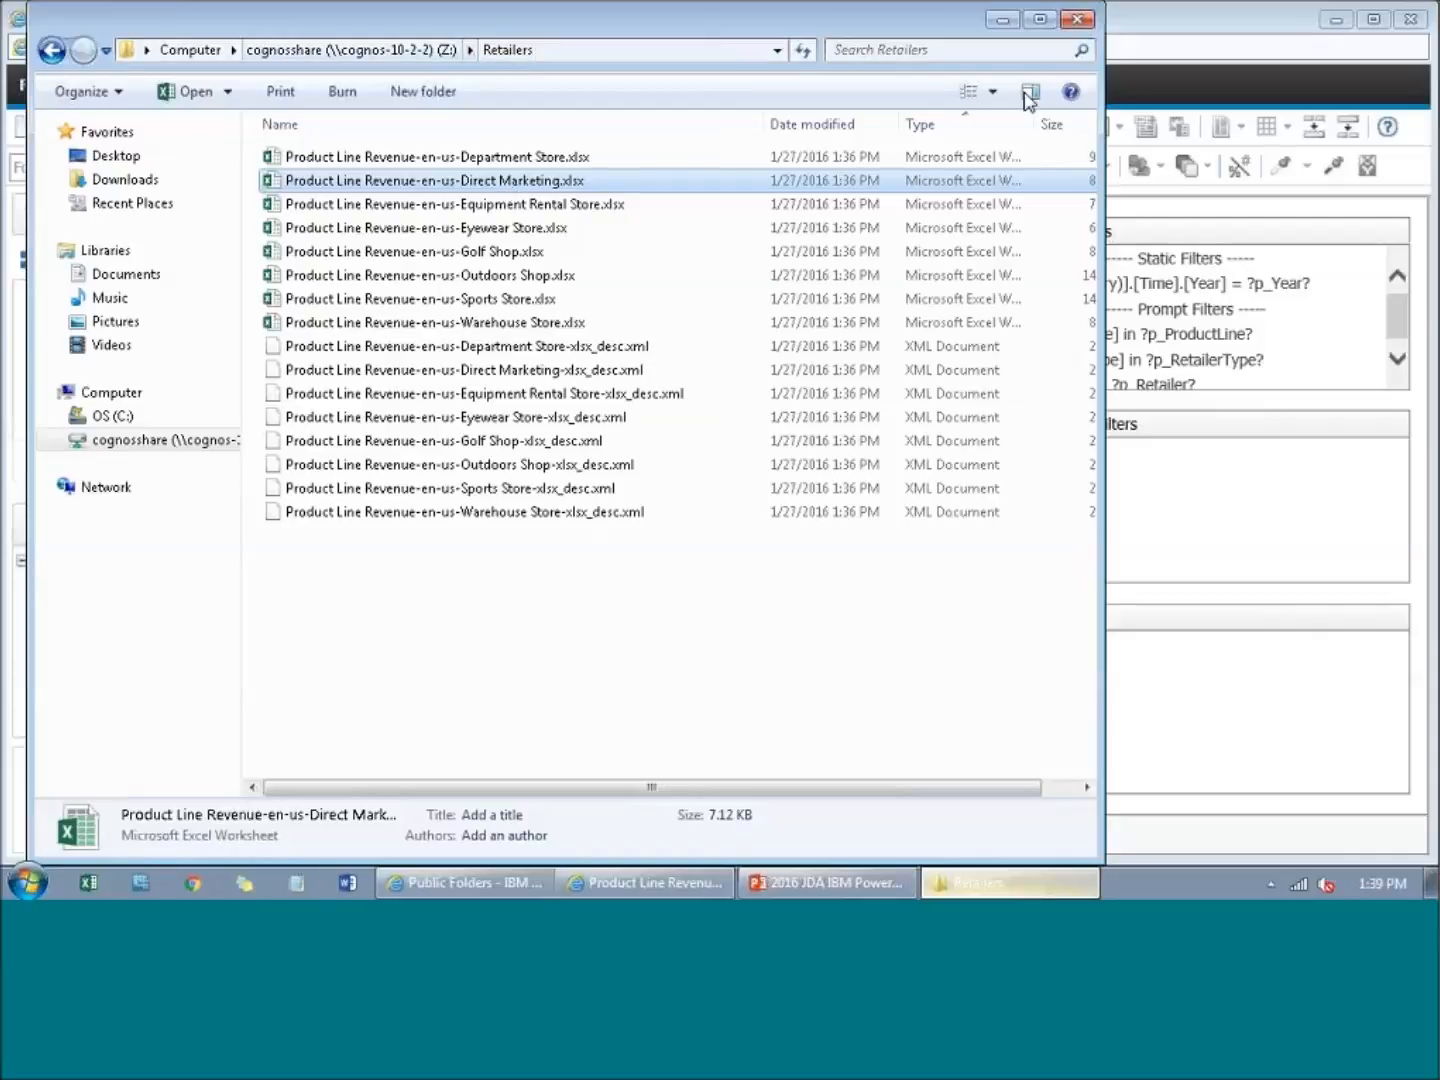
{"action": "left_click", "coordinate": [828, 882]}
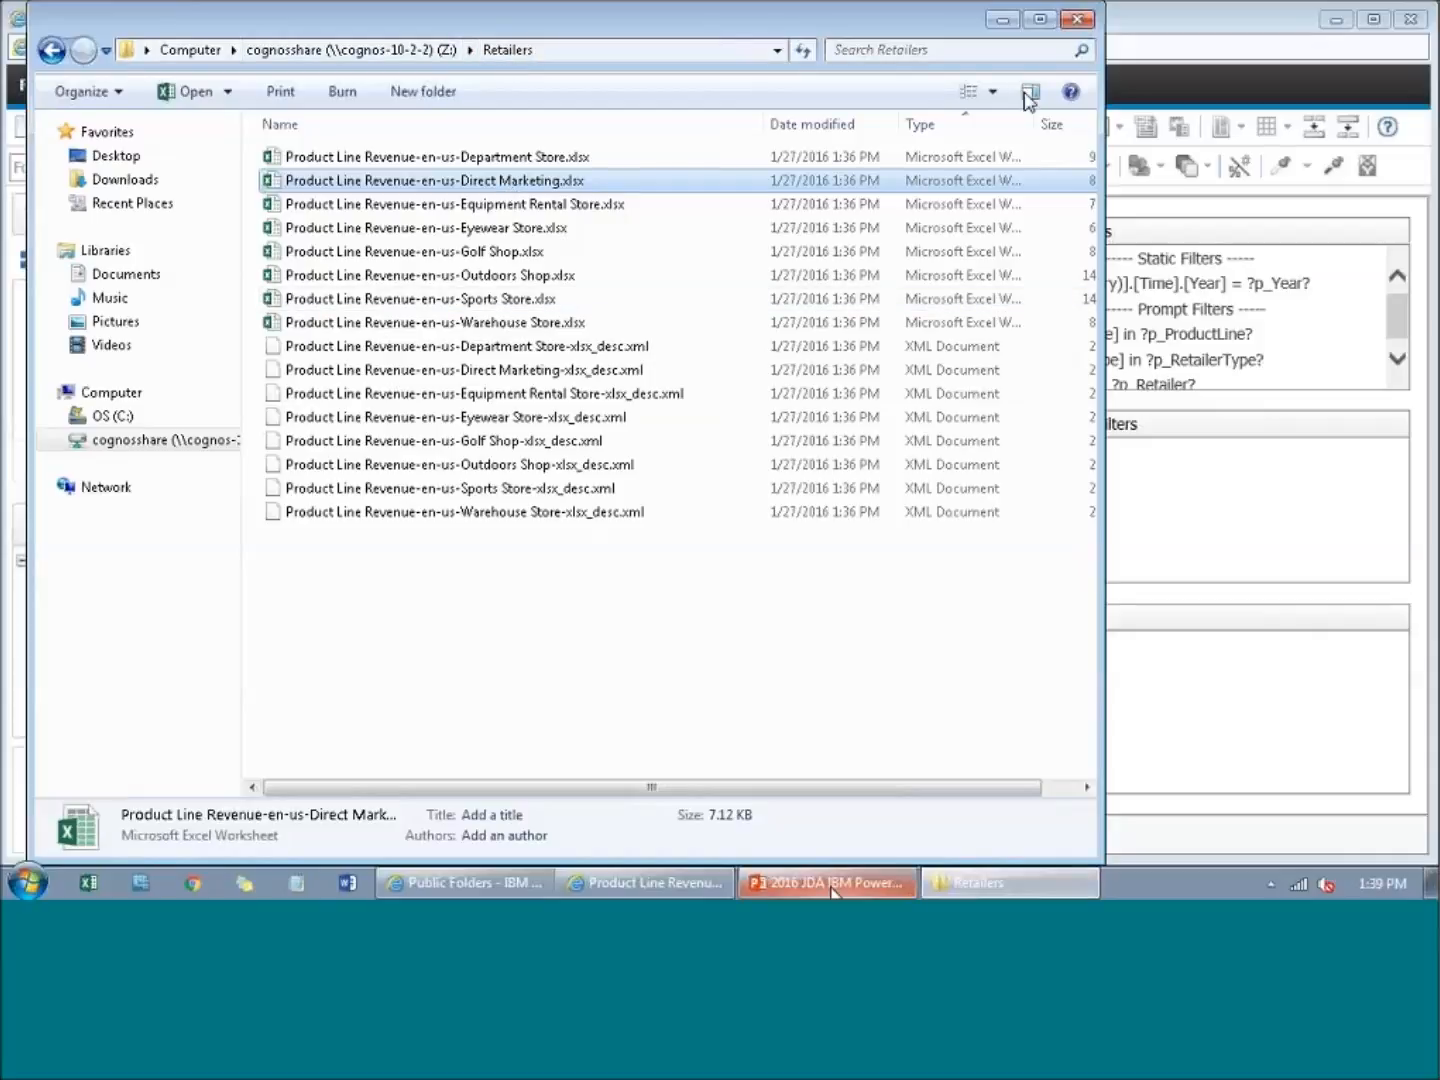
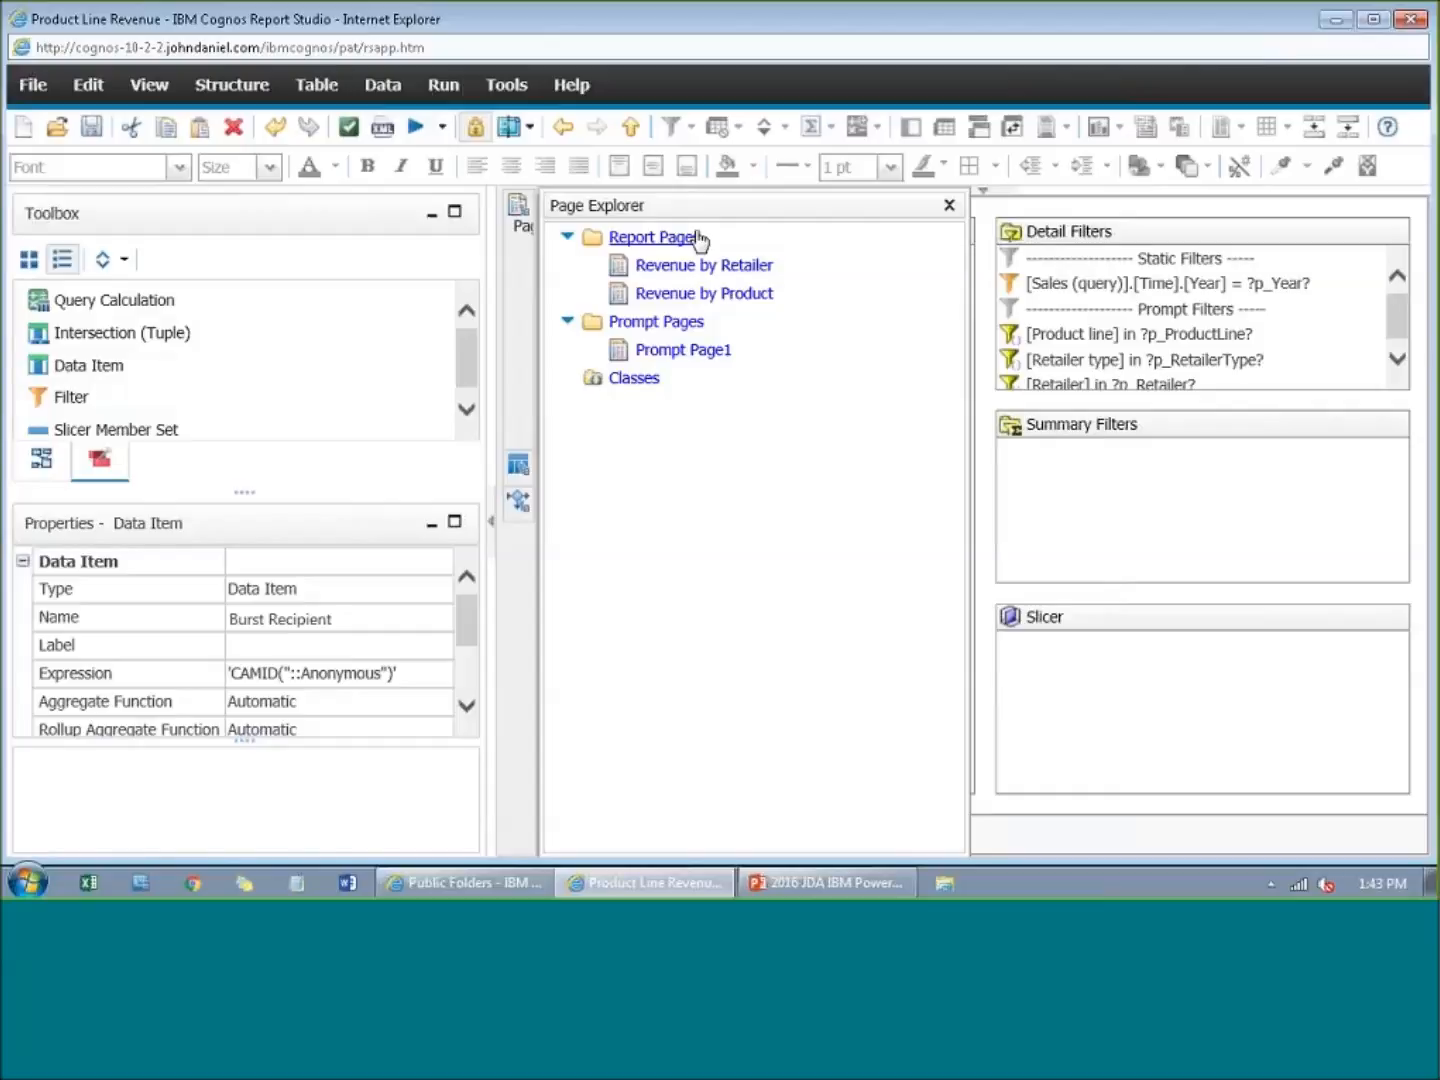
Step: Open Prompt Page1 of the Product Line Revenue report
{"action": "left_click", "coordinate": [709, 265]}
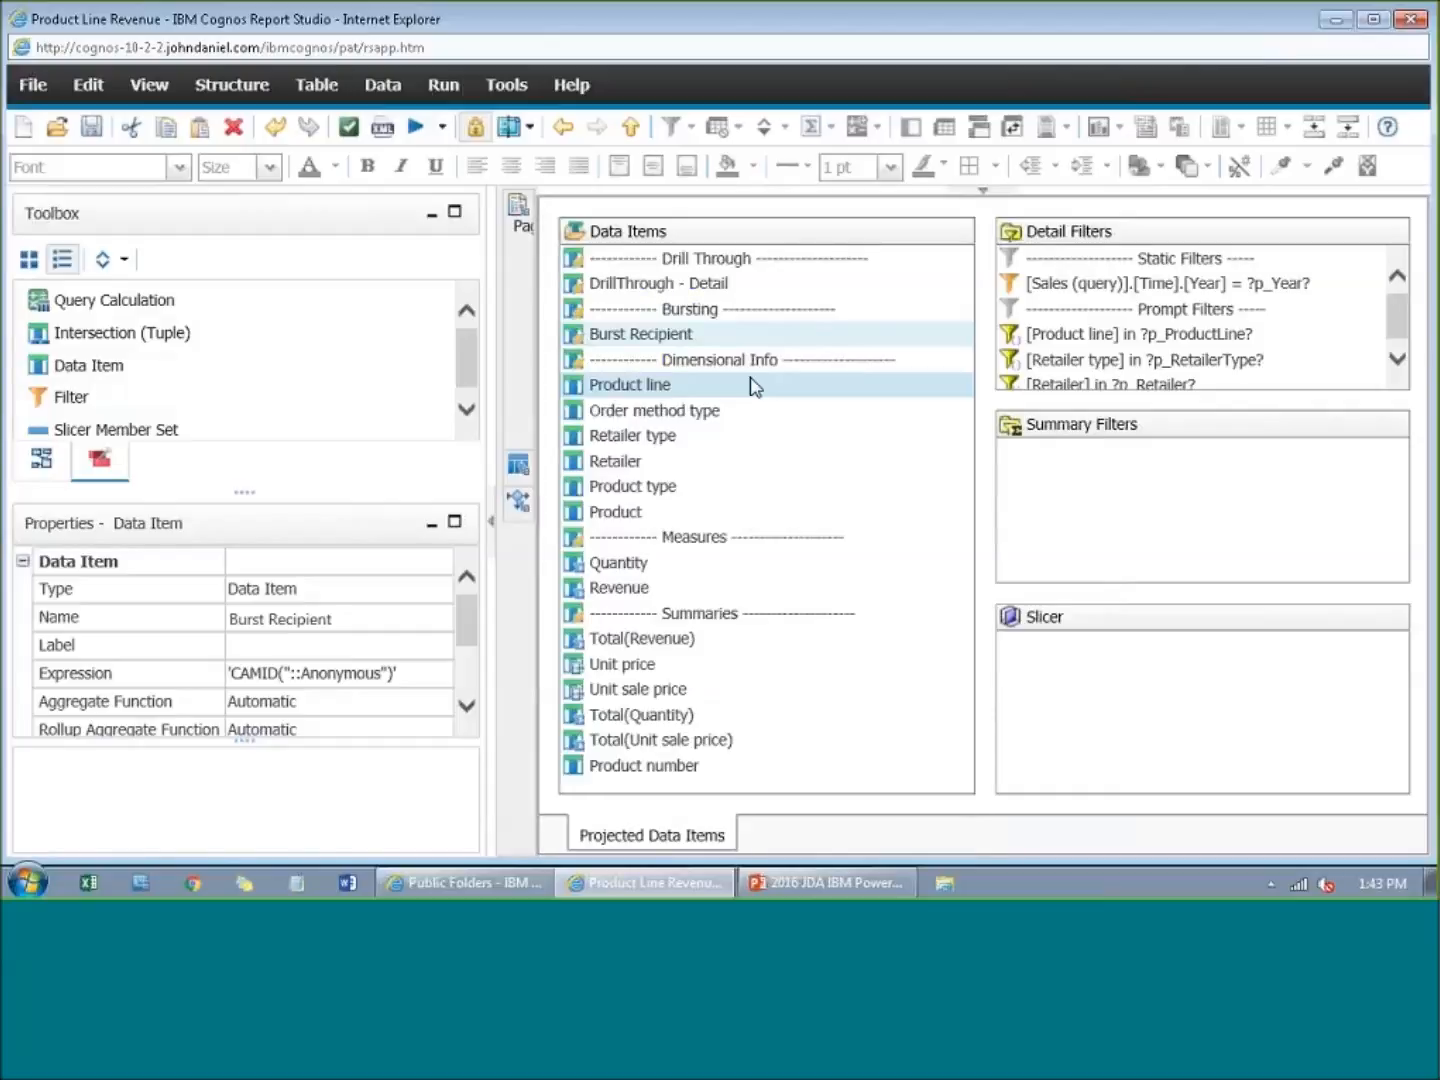
{"action": "mouse_move", "coordinate": [530, 220]}
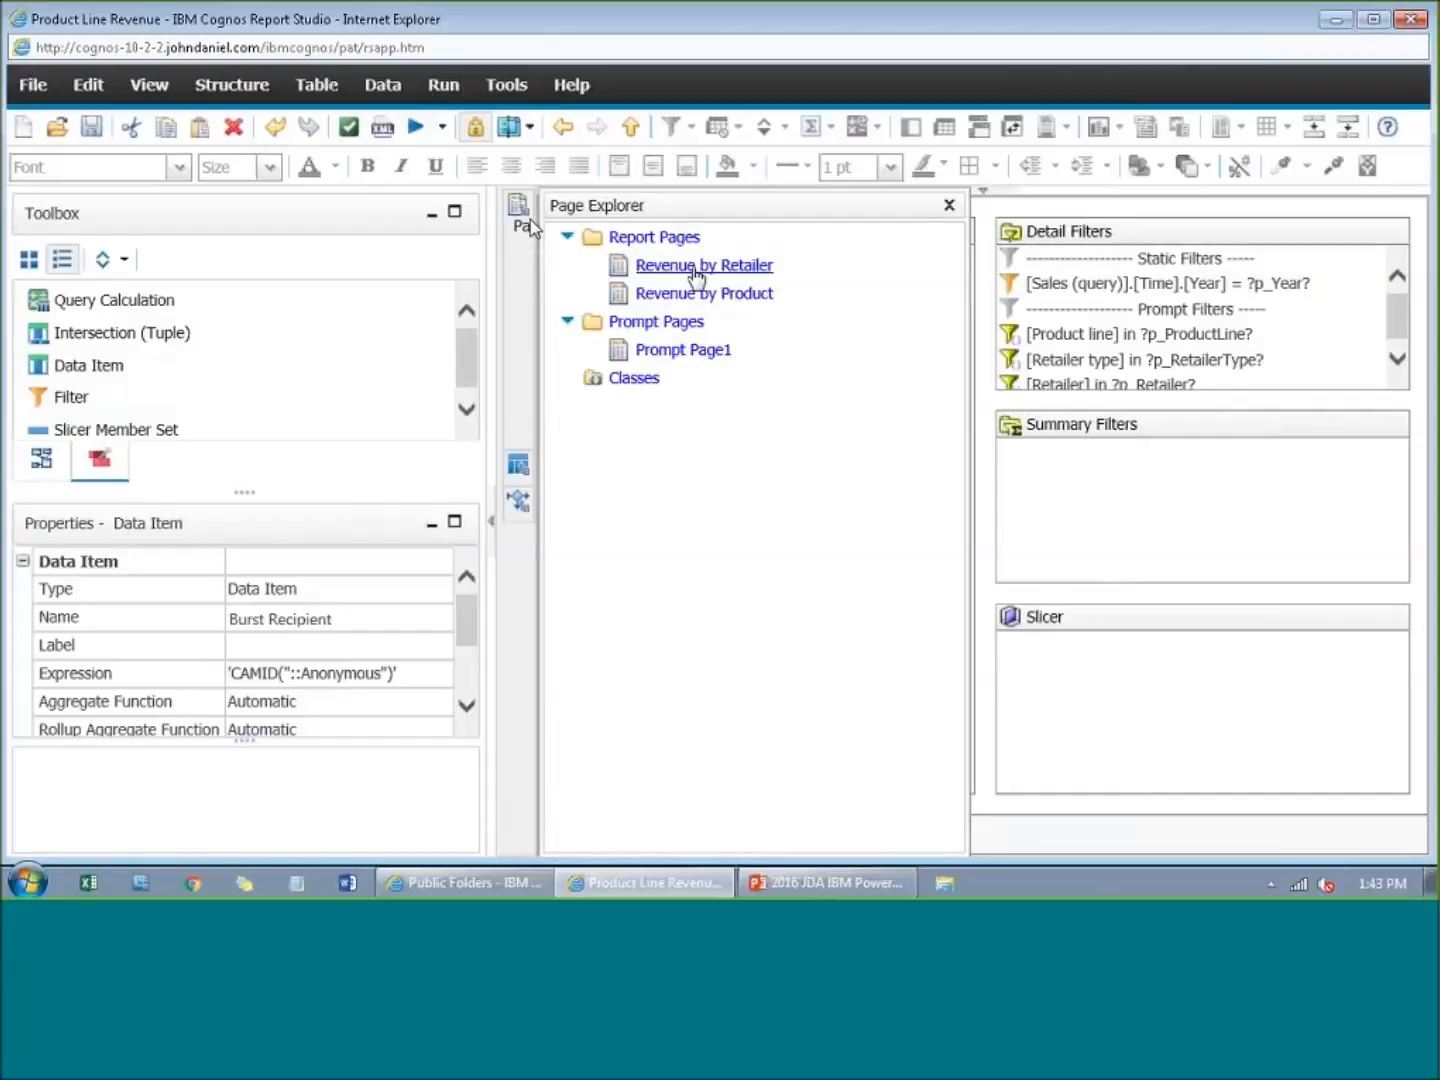
{"action": "left_click", "coordinate": [684, 351]}
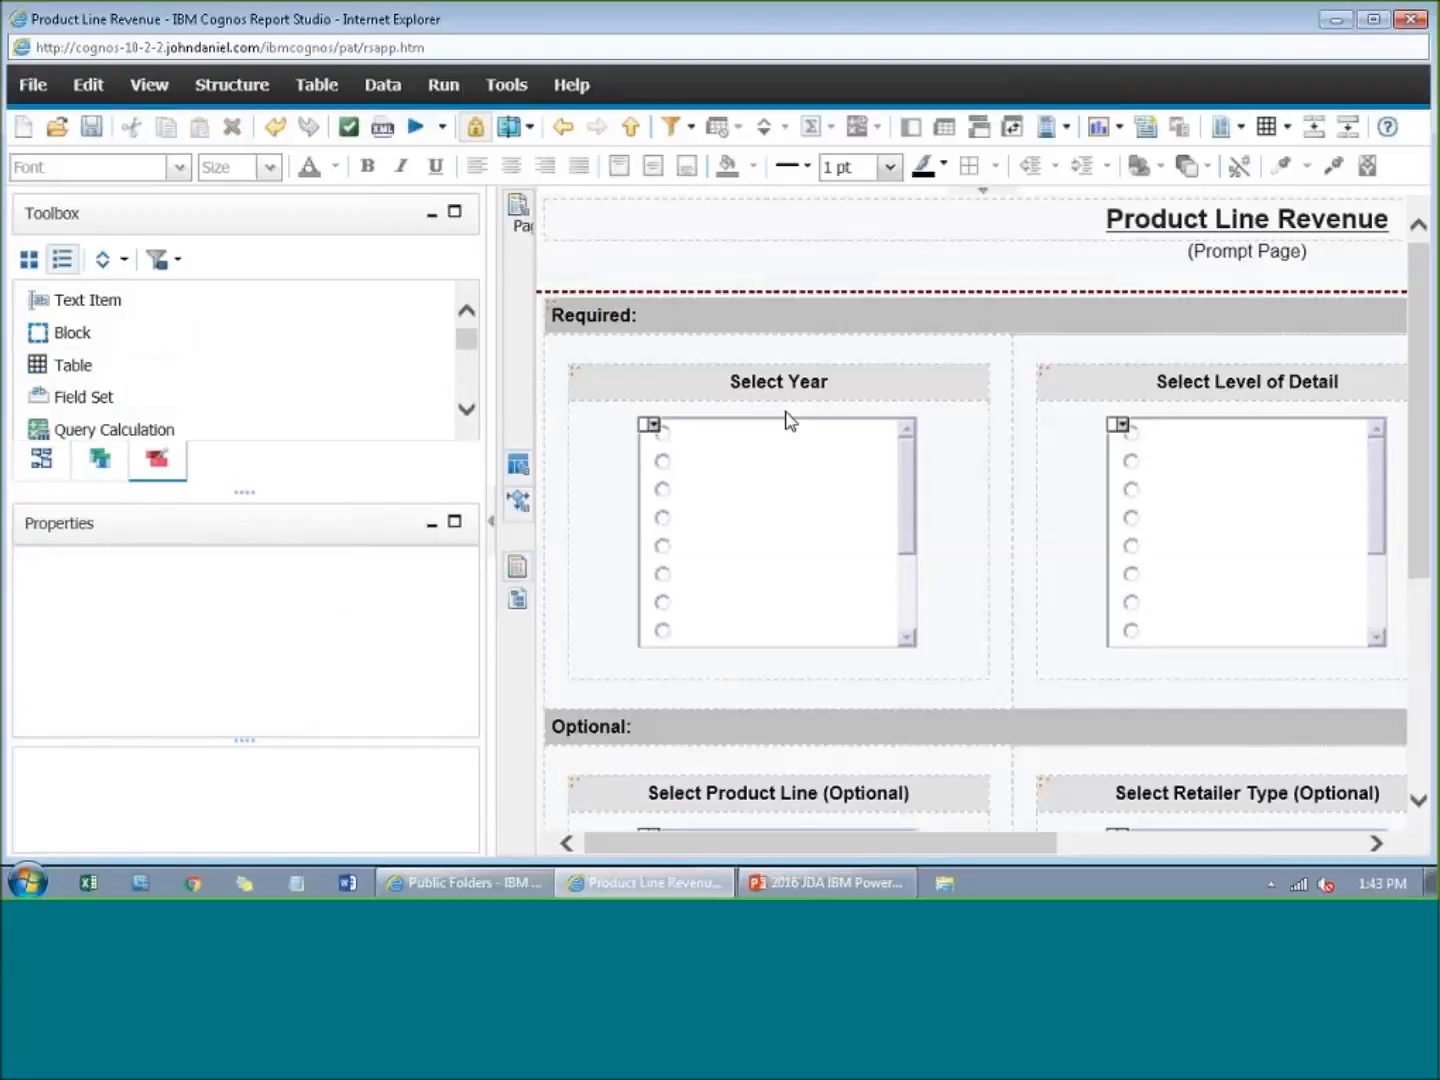
Step: Review the static choices defined for the Select Level of Detail value prompt, and close them without changes
{"action": "left_click", "coordinate": [1230, 495]}
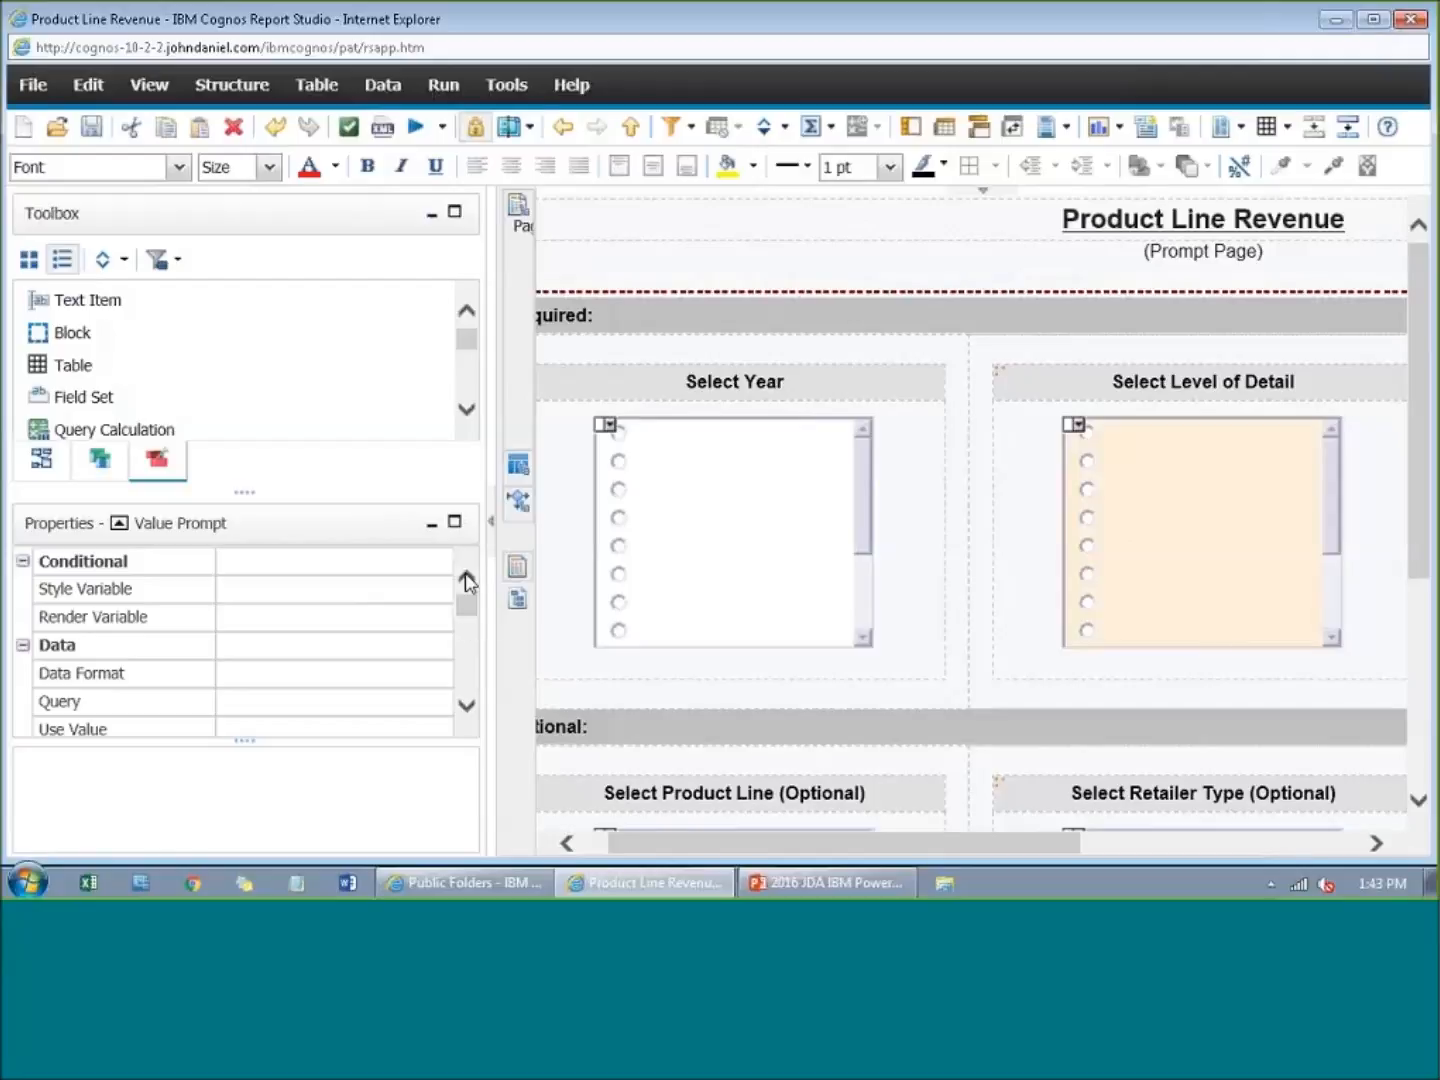
{"action": "left_click", "coordinate": [310, 671]}
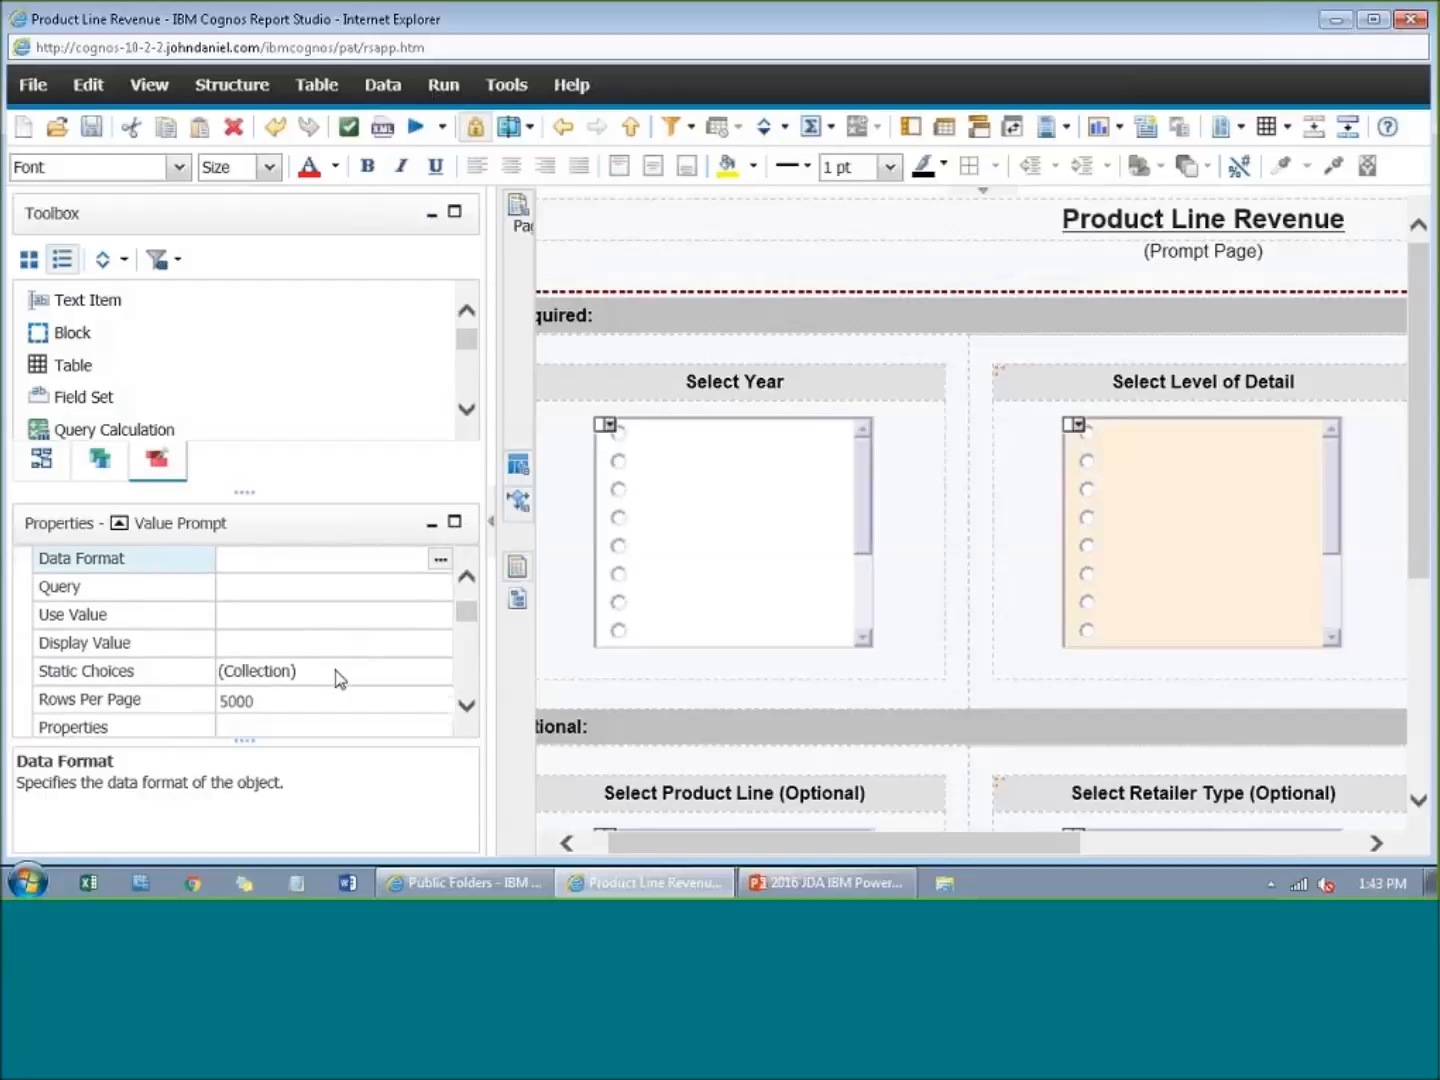
{"action": "left_click", "coordinate": [379, 672]}
{"action": "scroll", "coordinate": [451, 672], "scroll_direction": "down", "scroll_amount": 2}
{"action": "scroll", "coordinate": [451, 672], "scroll_direction": "up", "scroll_amount": 2}
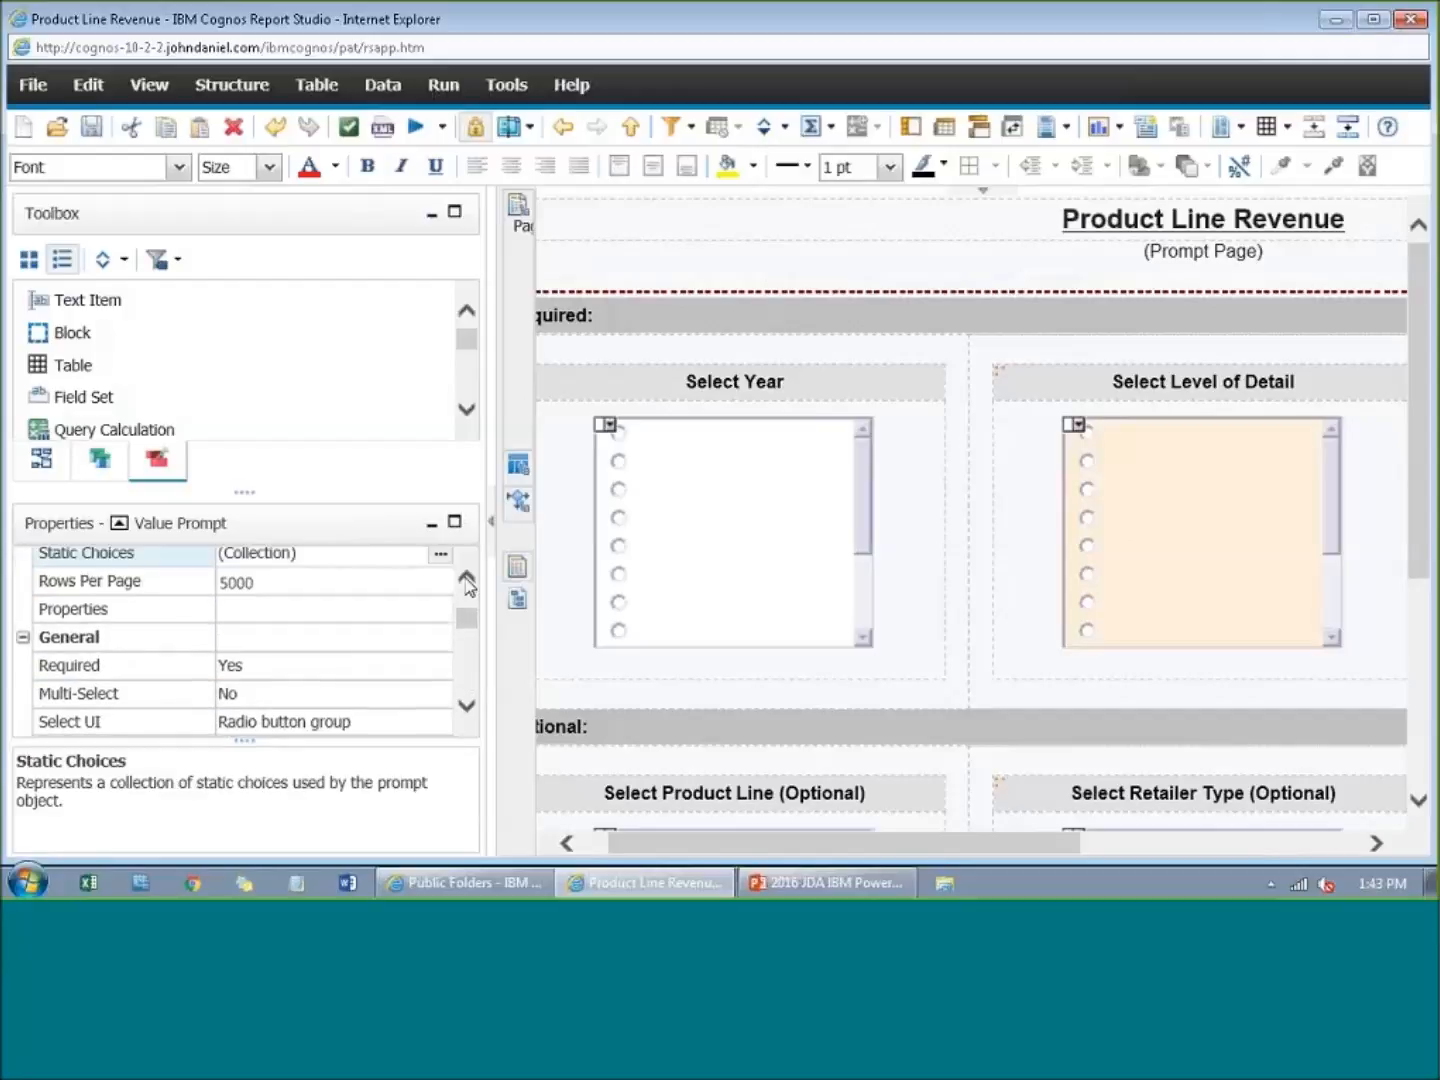
{"action": "left_click", "coordinate": [439, 576]}
{"action": "left_click", "coordinate": [664, 485]}
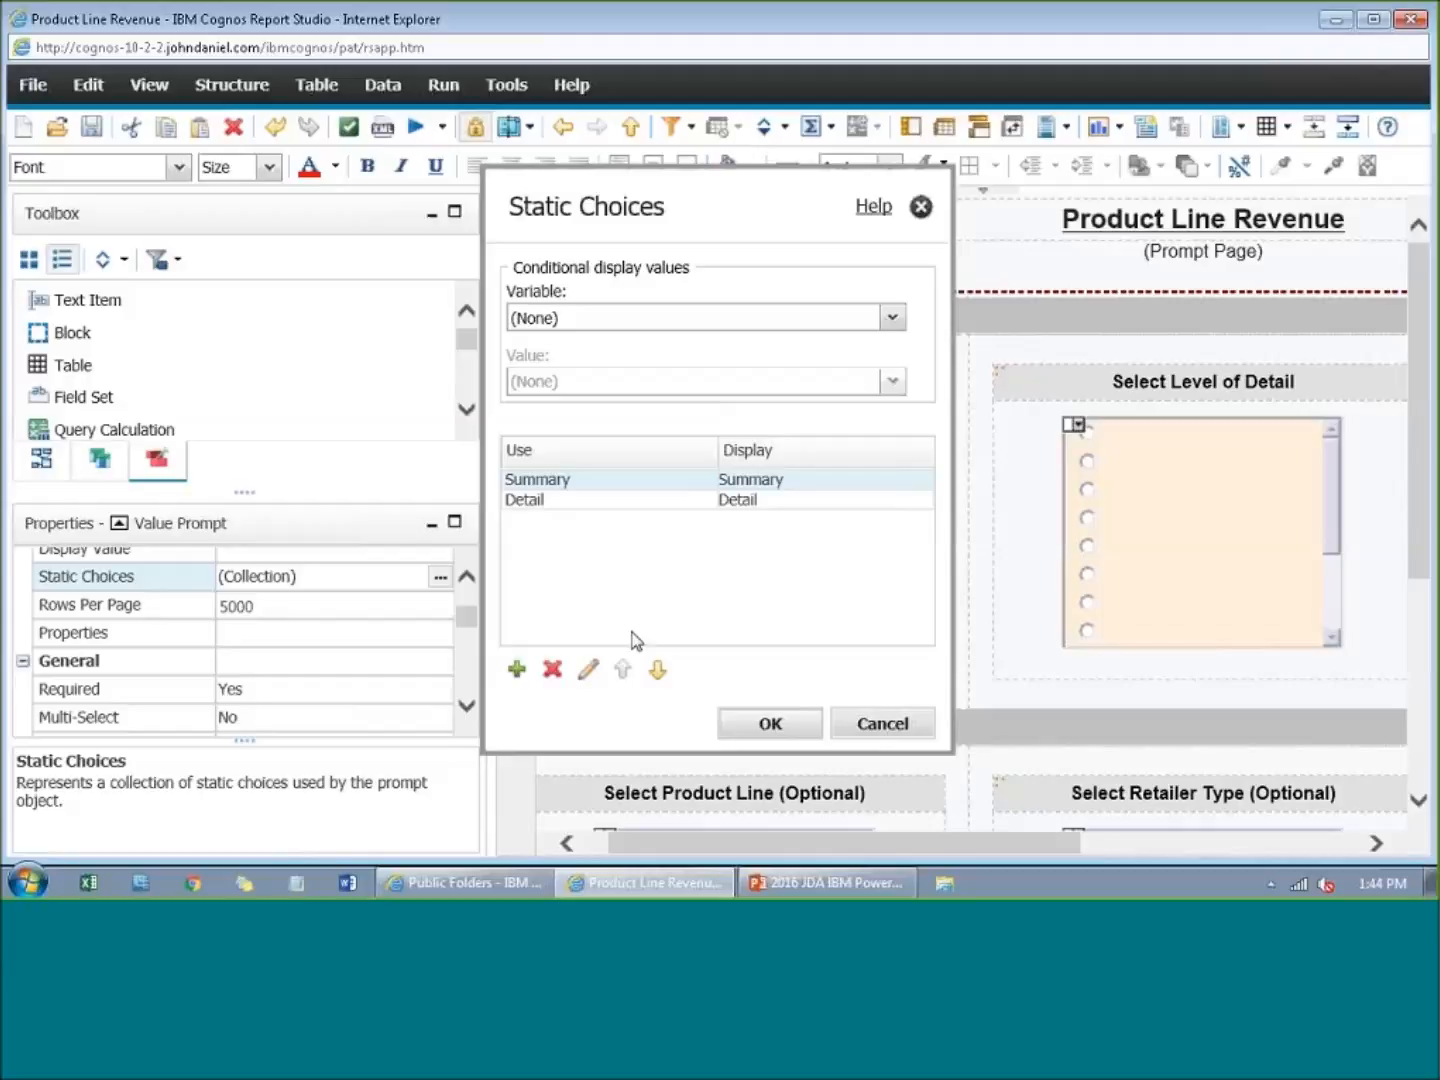
{"action": "left_click", "coordinate": [907, 734]}
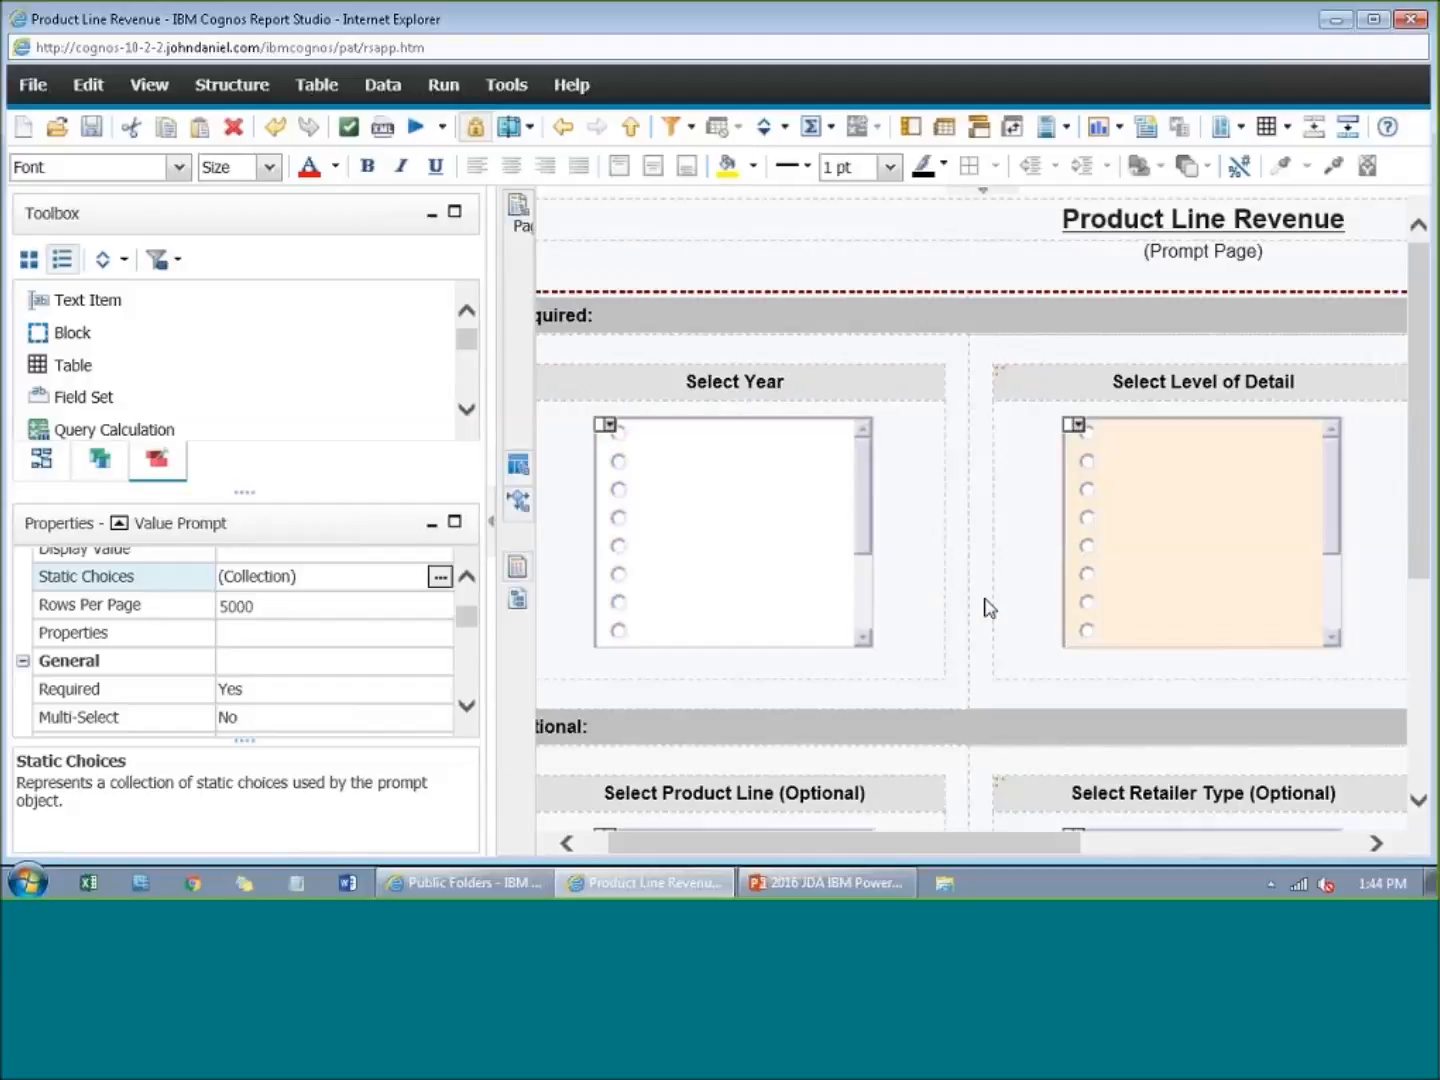
Step: Narrow the side pane to enlarge the page layout, and review the required and optional prompts on the prompt page
{"action": "left_click", "coordinate": [566, 842]}
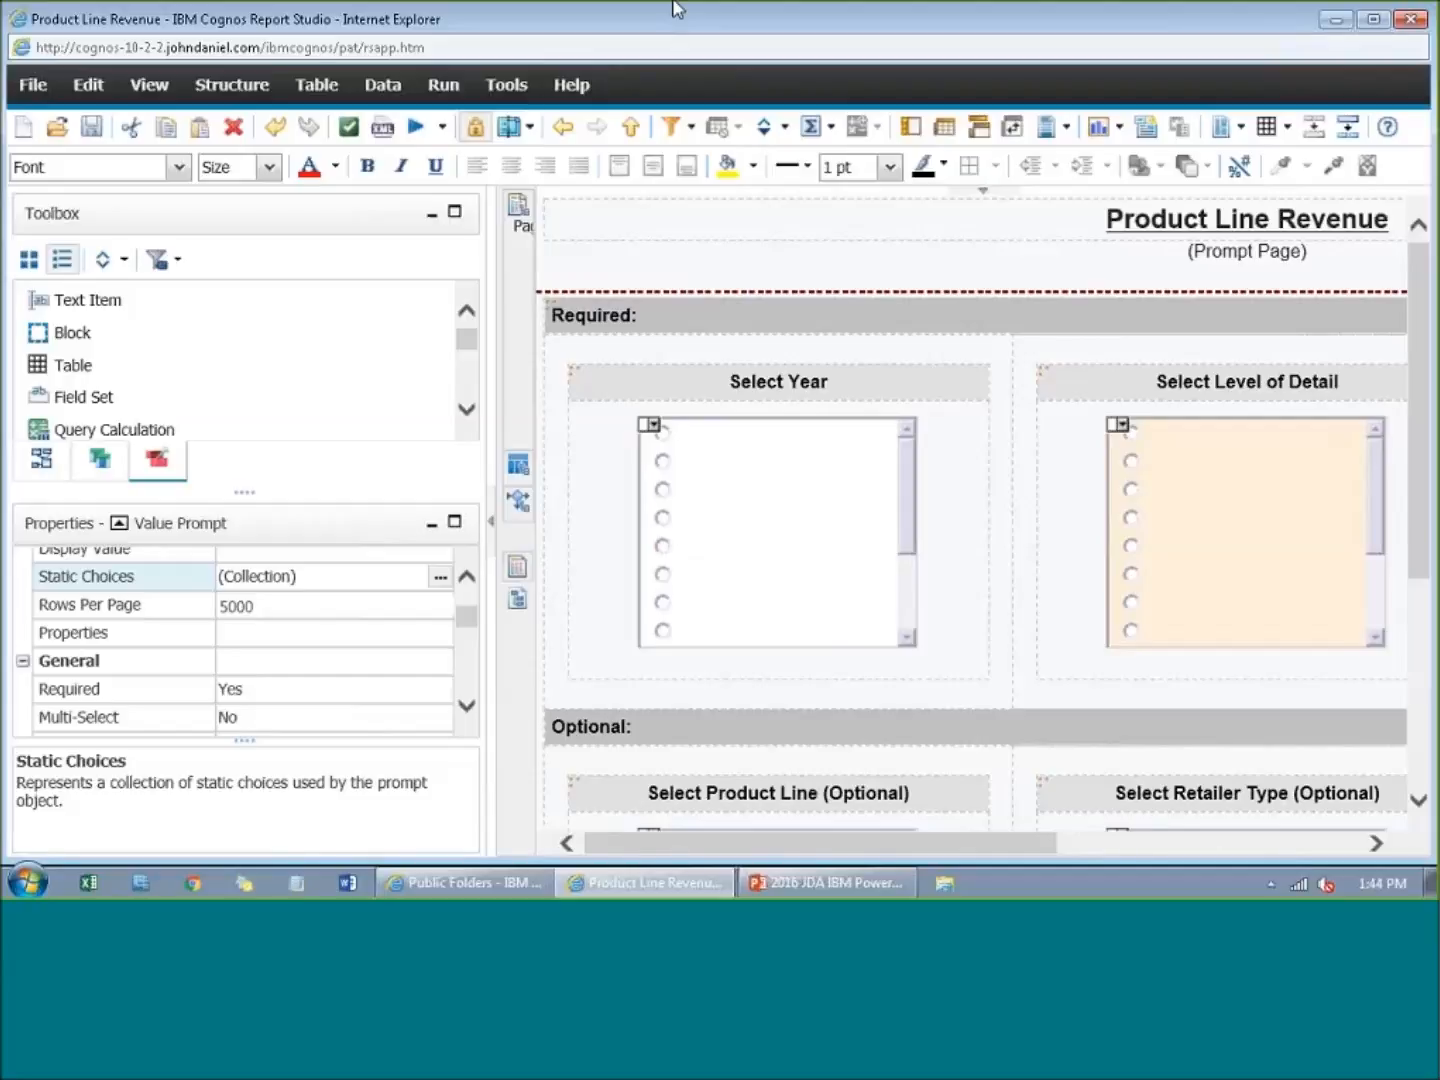
{"action": "left_click", "coordinate": [936, 27]}
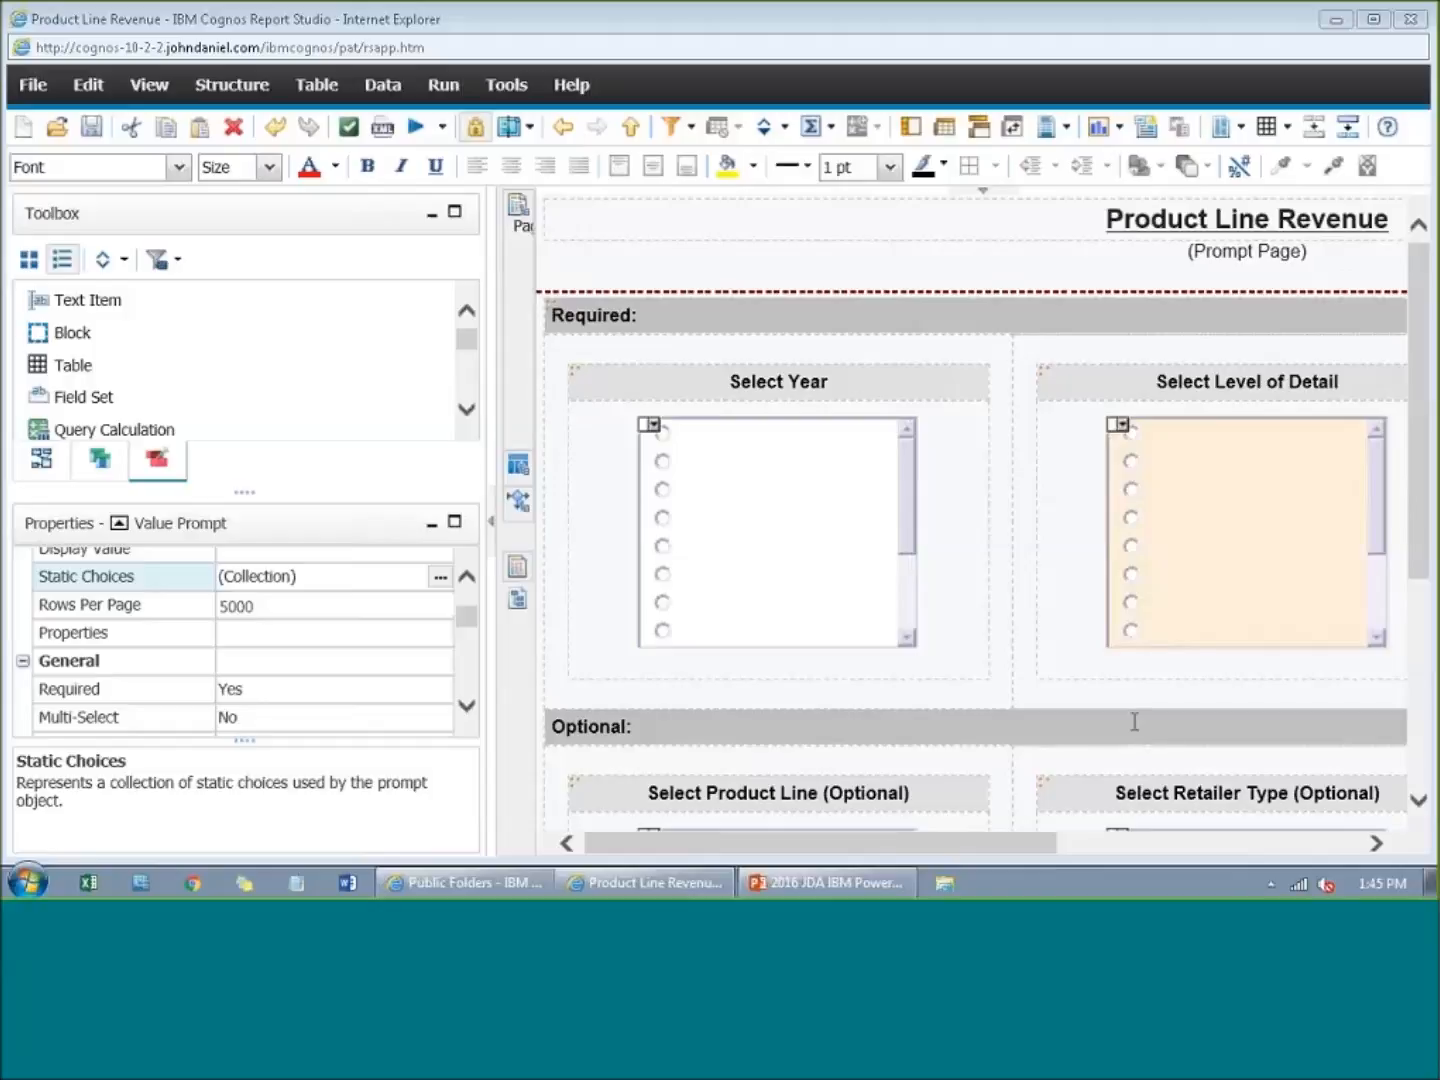
{"action": "mouse_move", "coordinate": [519, 292]}
{"action": "left_click", "coordinate": [671, 267]}
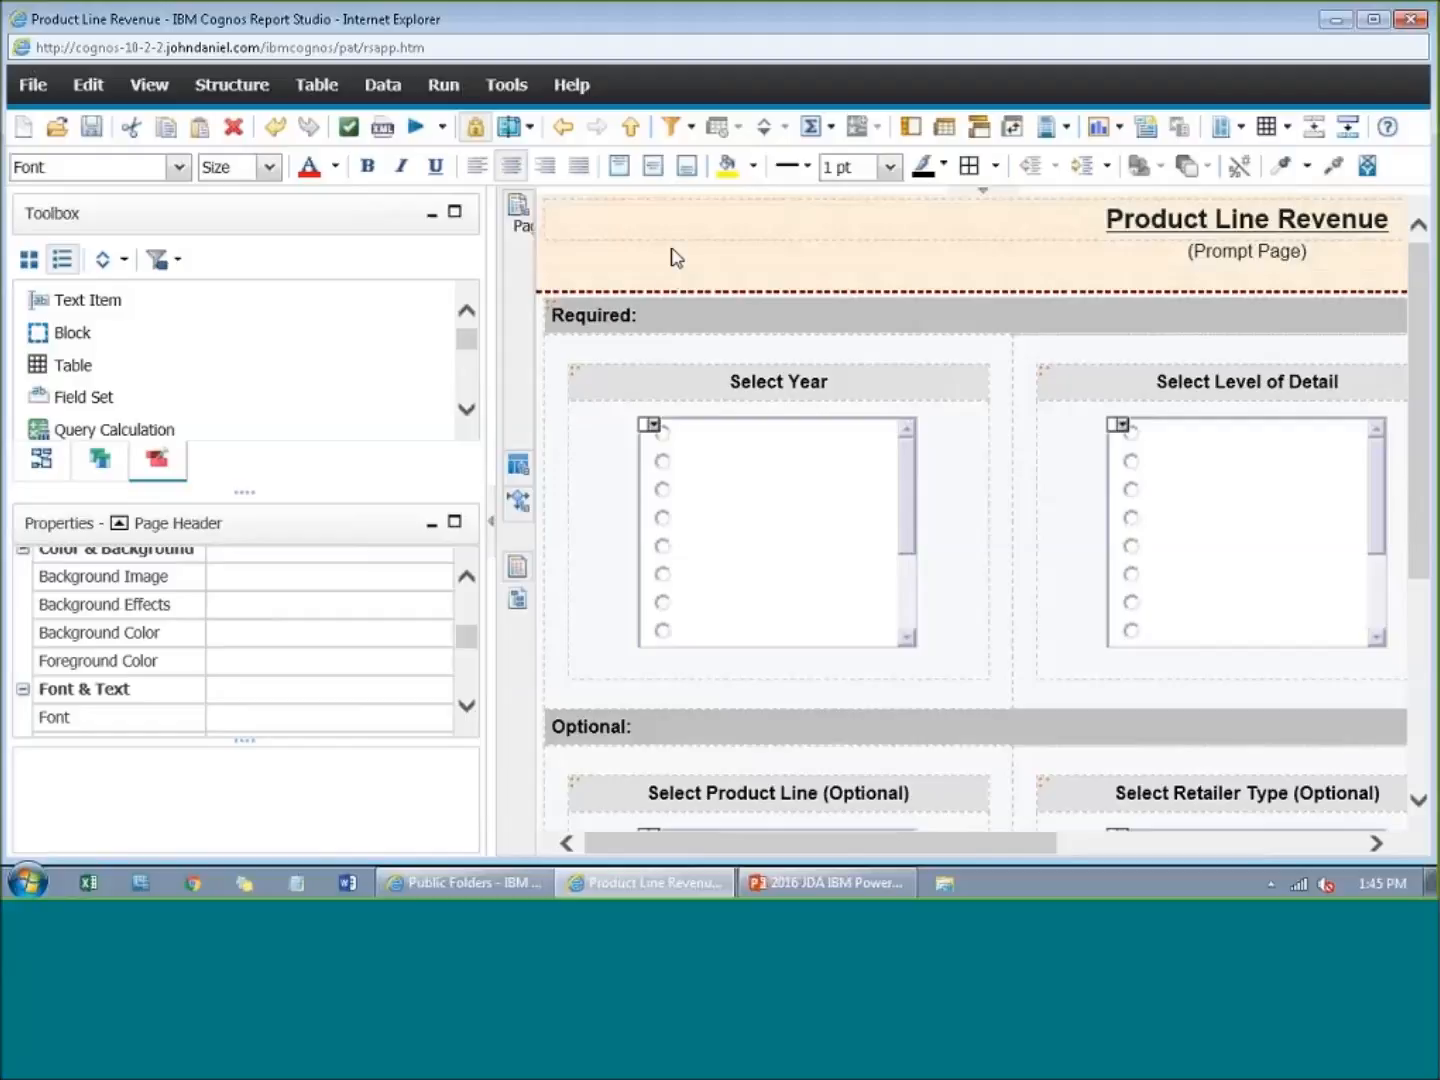
{"action": "left_click_drag", "start_coordinate": [492, 284], "coordinate": [363, 290]}
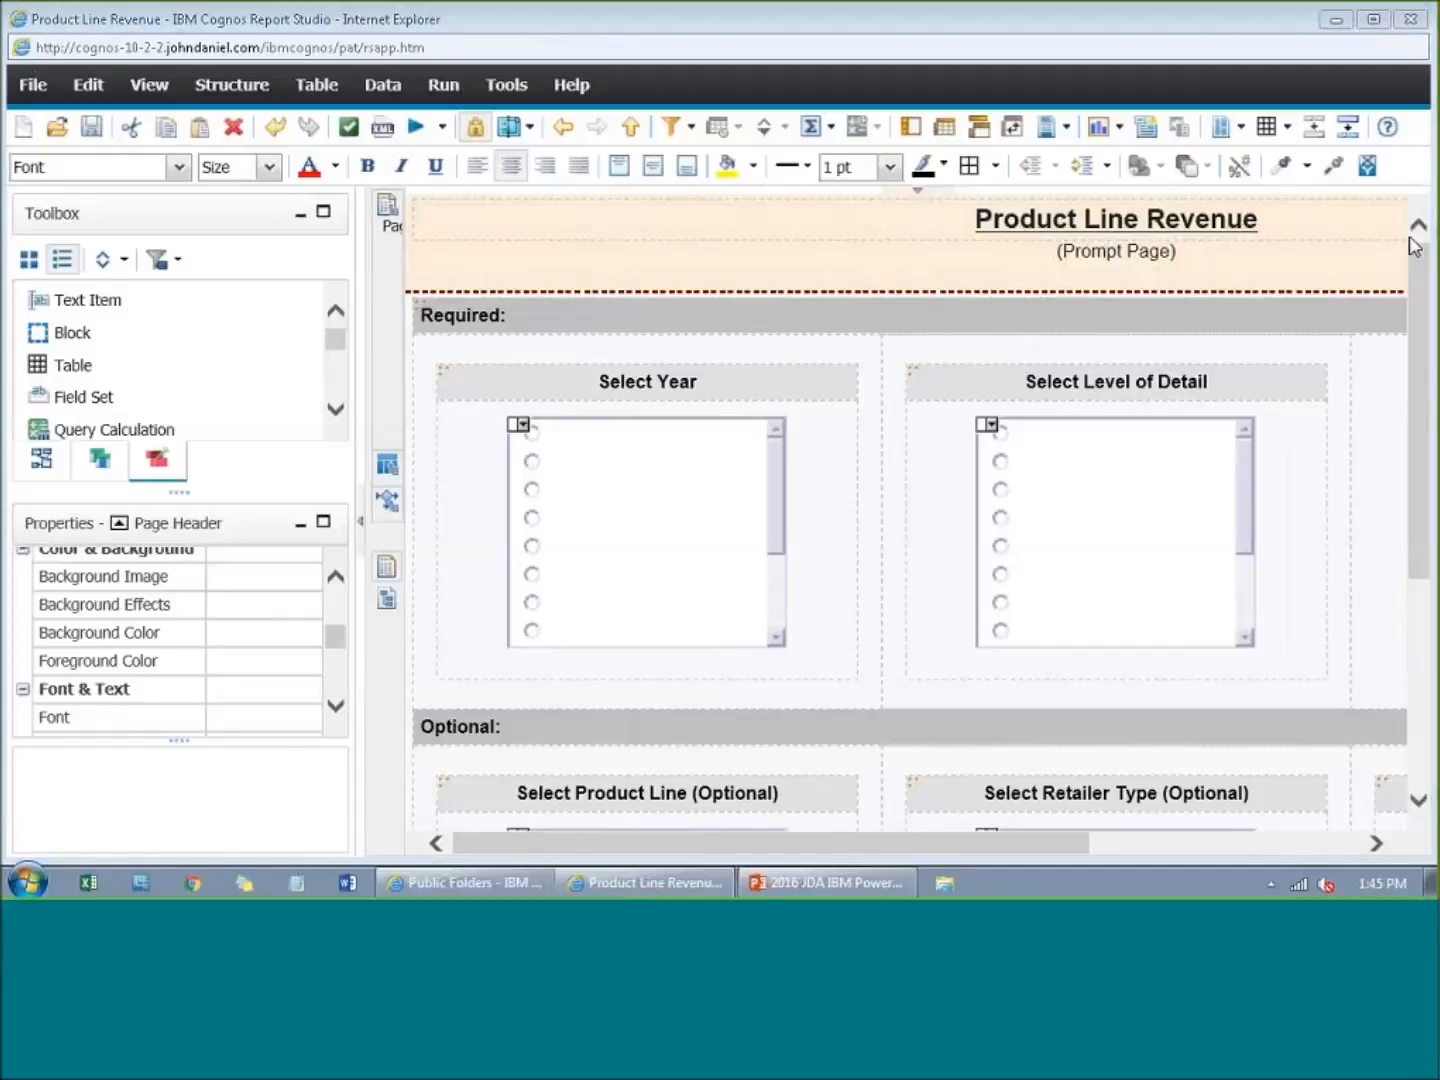
{"action": "scroll", "coordinate": [829, 598], "scroll_direction": "down", "scroll_amount": 5}
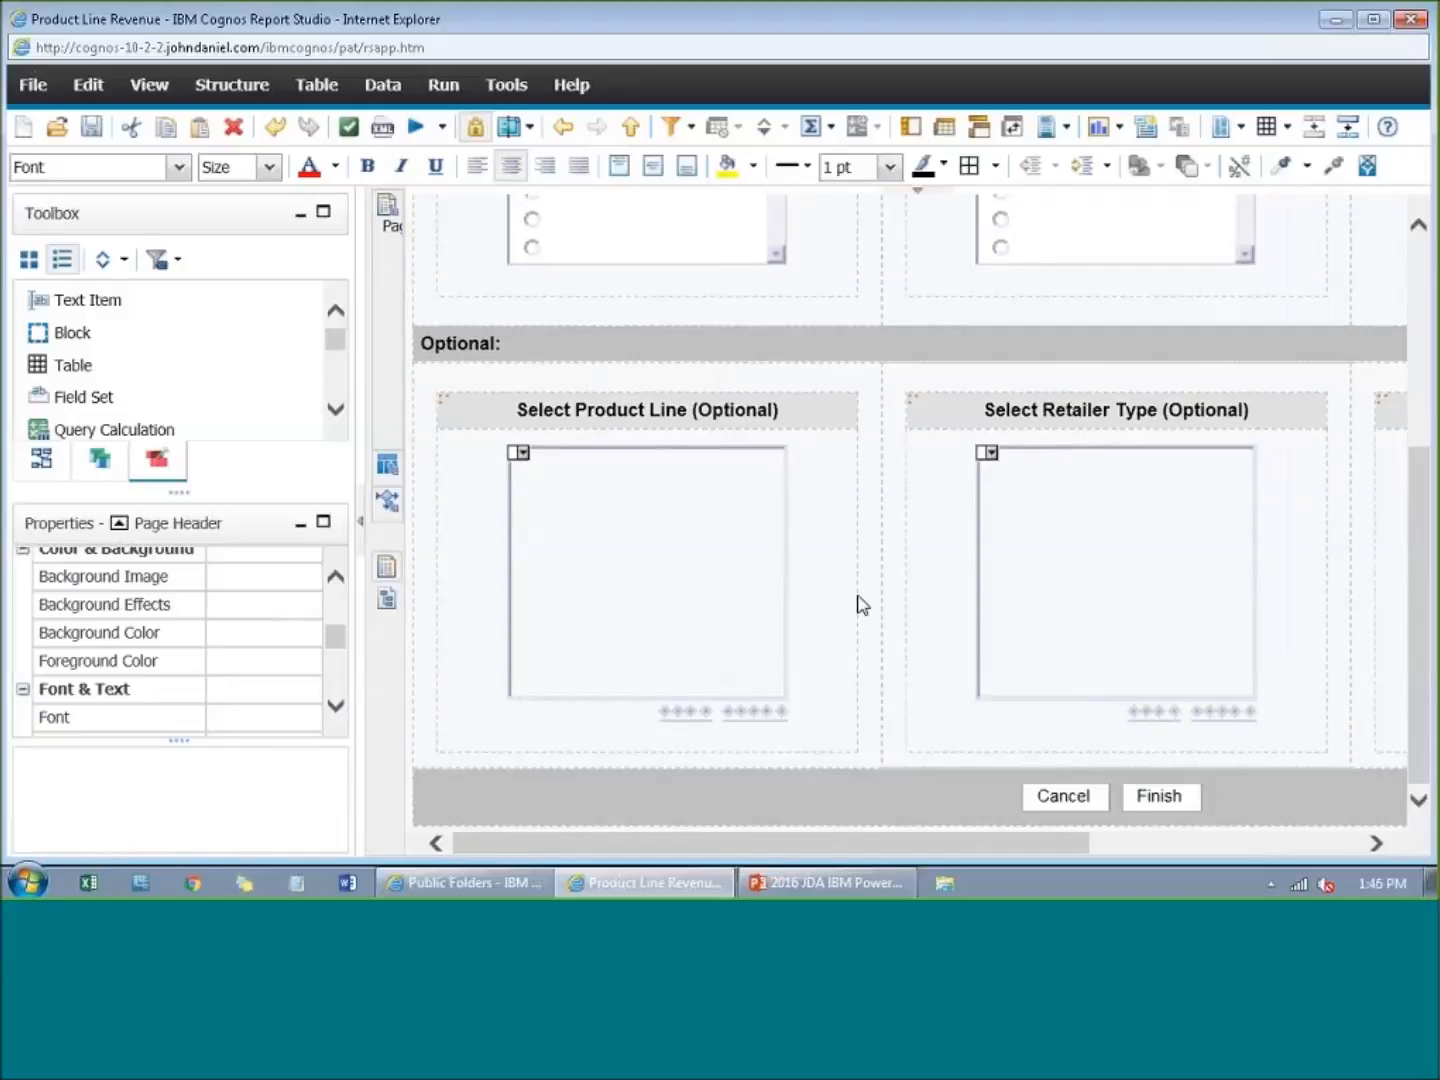
{"action": "scroll", "coordinate": [736, 615], "scroll_direction": "up", "scroll_amount": 4}
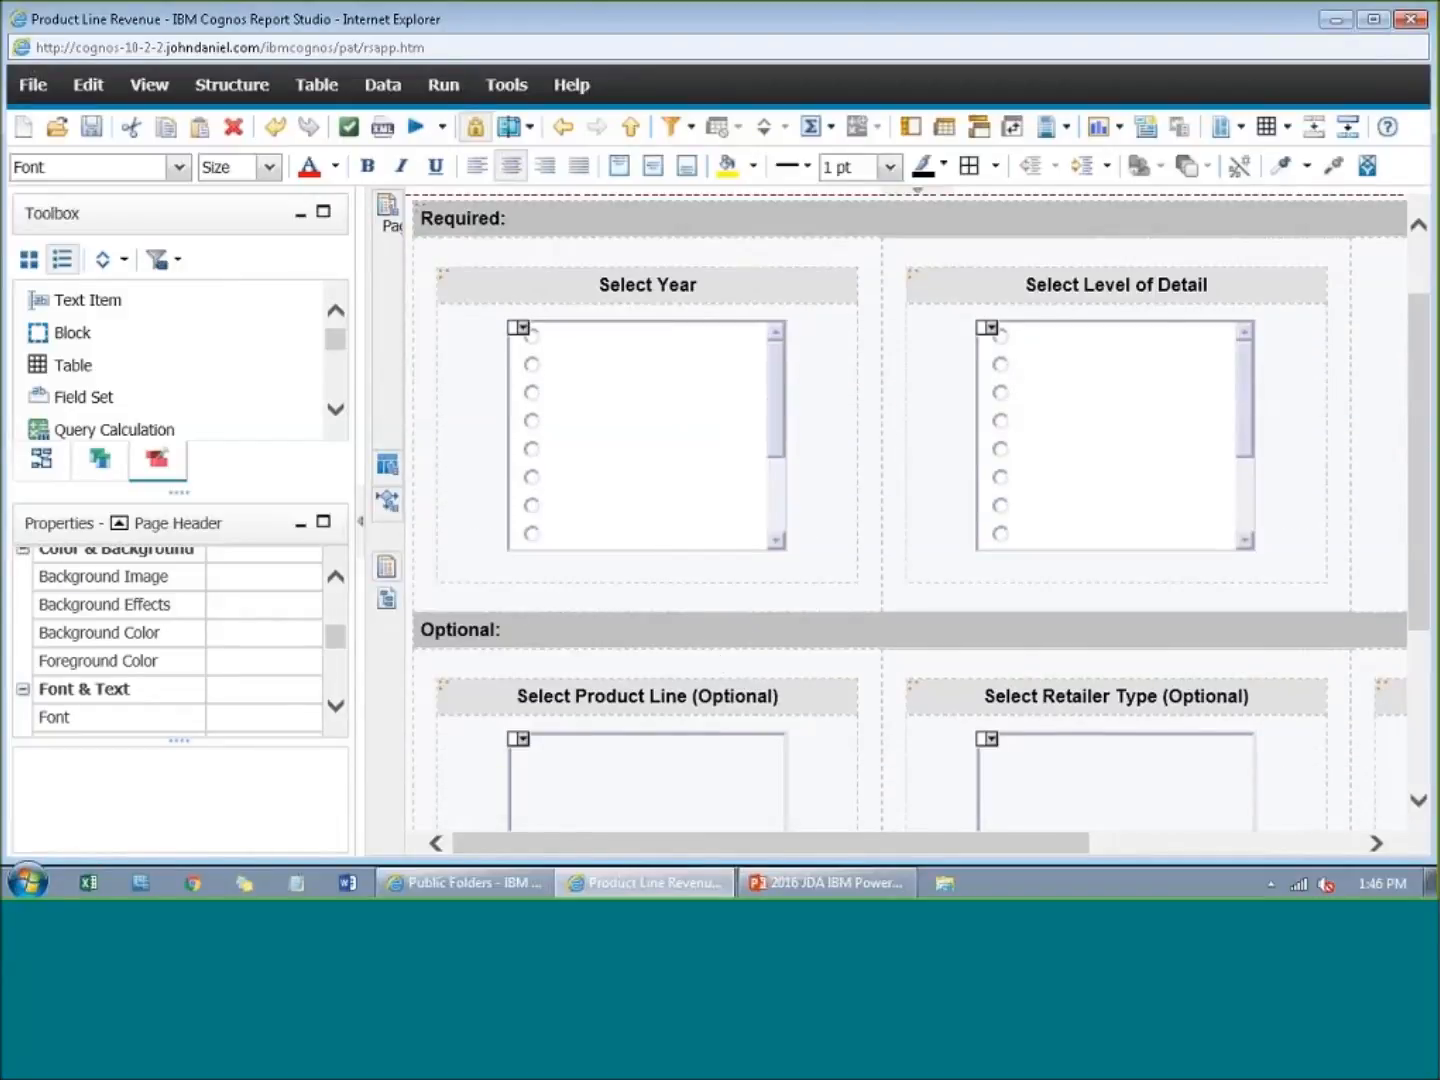
Step: Open the Report Query and examine the usage of the product line, retailer type and retailer prompt filters
{"action": "left_click", "coordinate": [387, 467]}
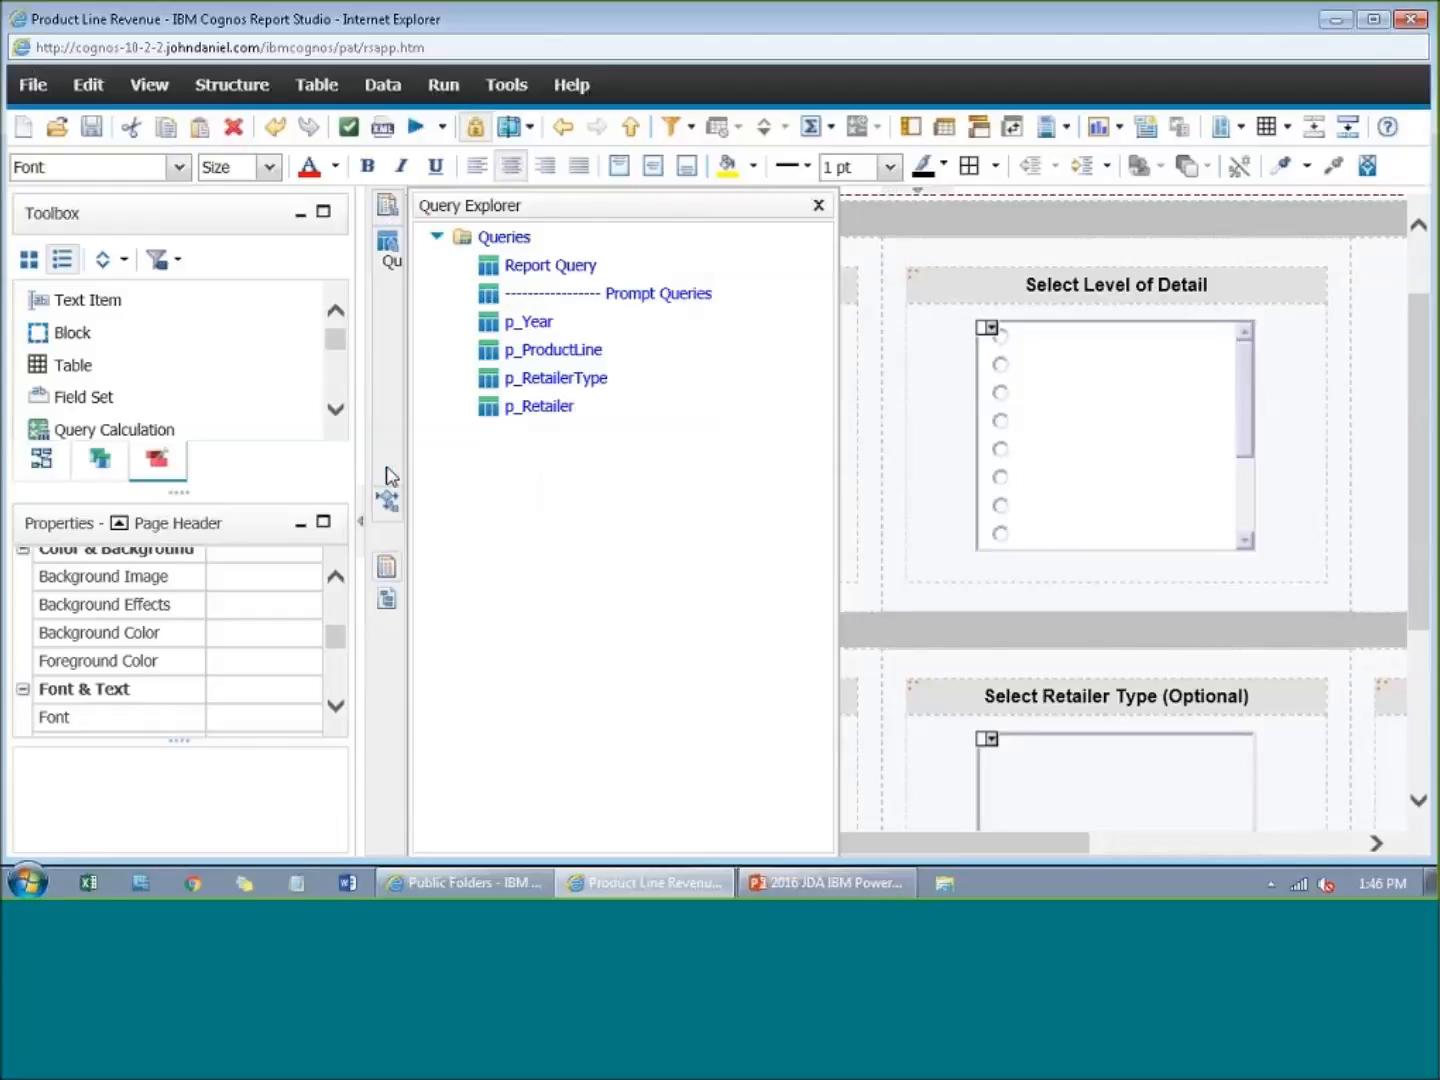
{"action": "double_click", "coordinate": [551, 267]}
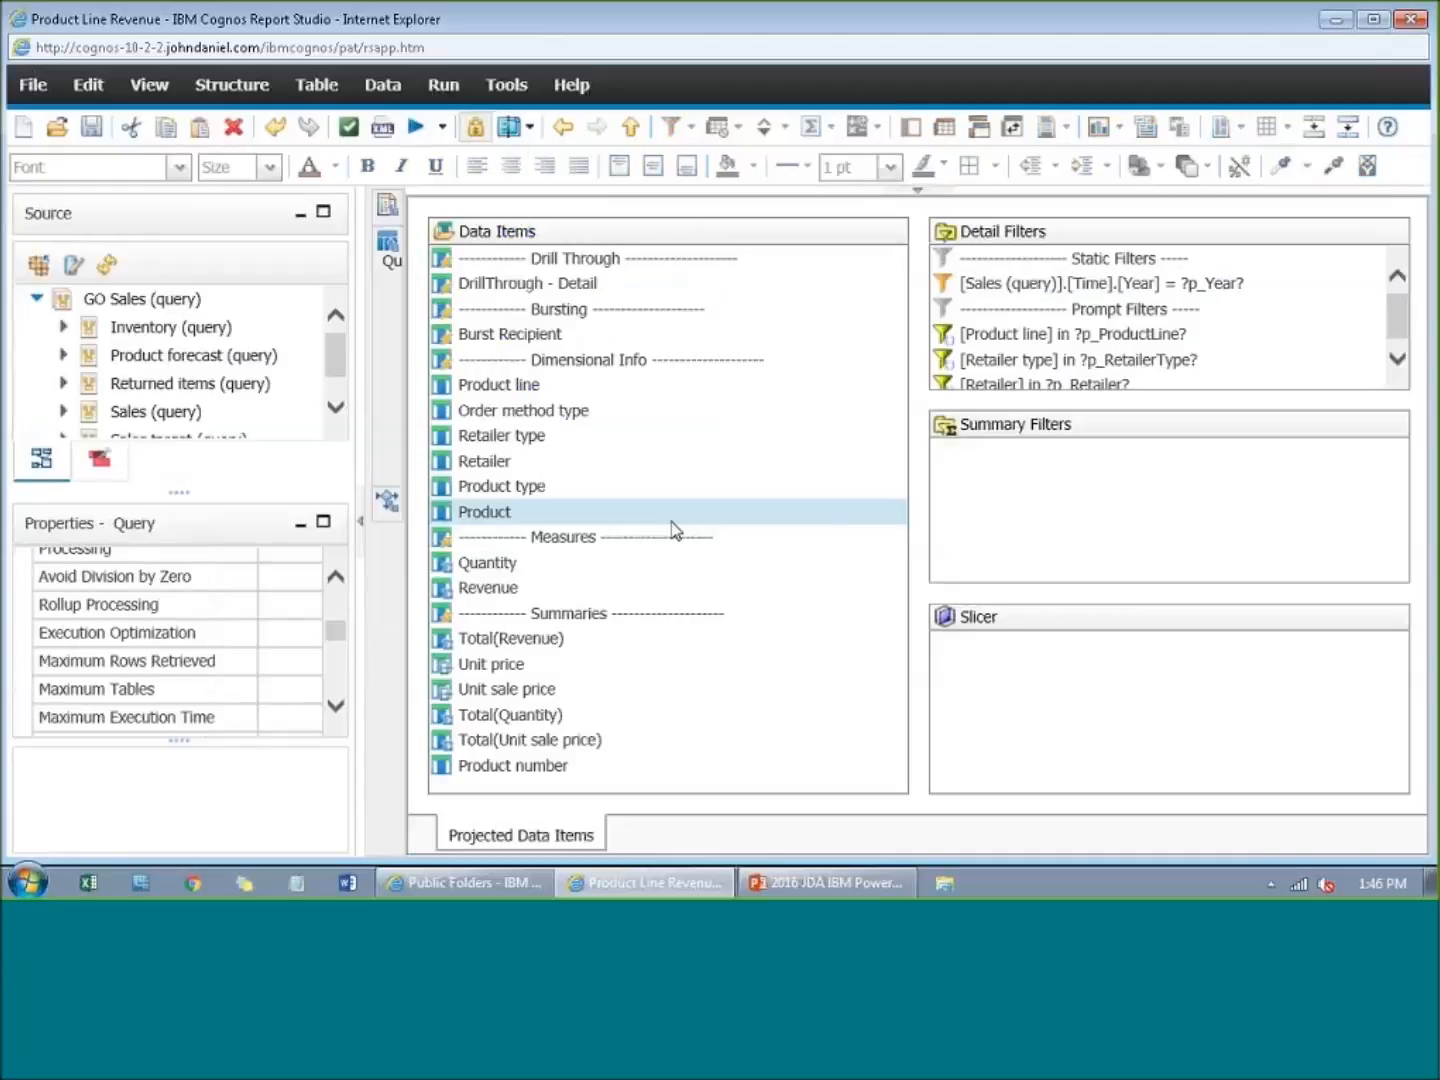
{"action": "left_click", "coordinate": [950, 338]}
{"action": "left_click", "coordinate": [959, 362]}
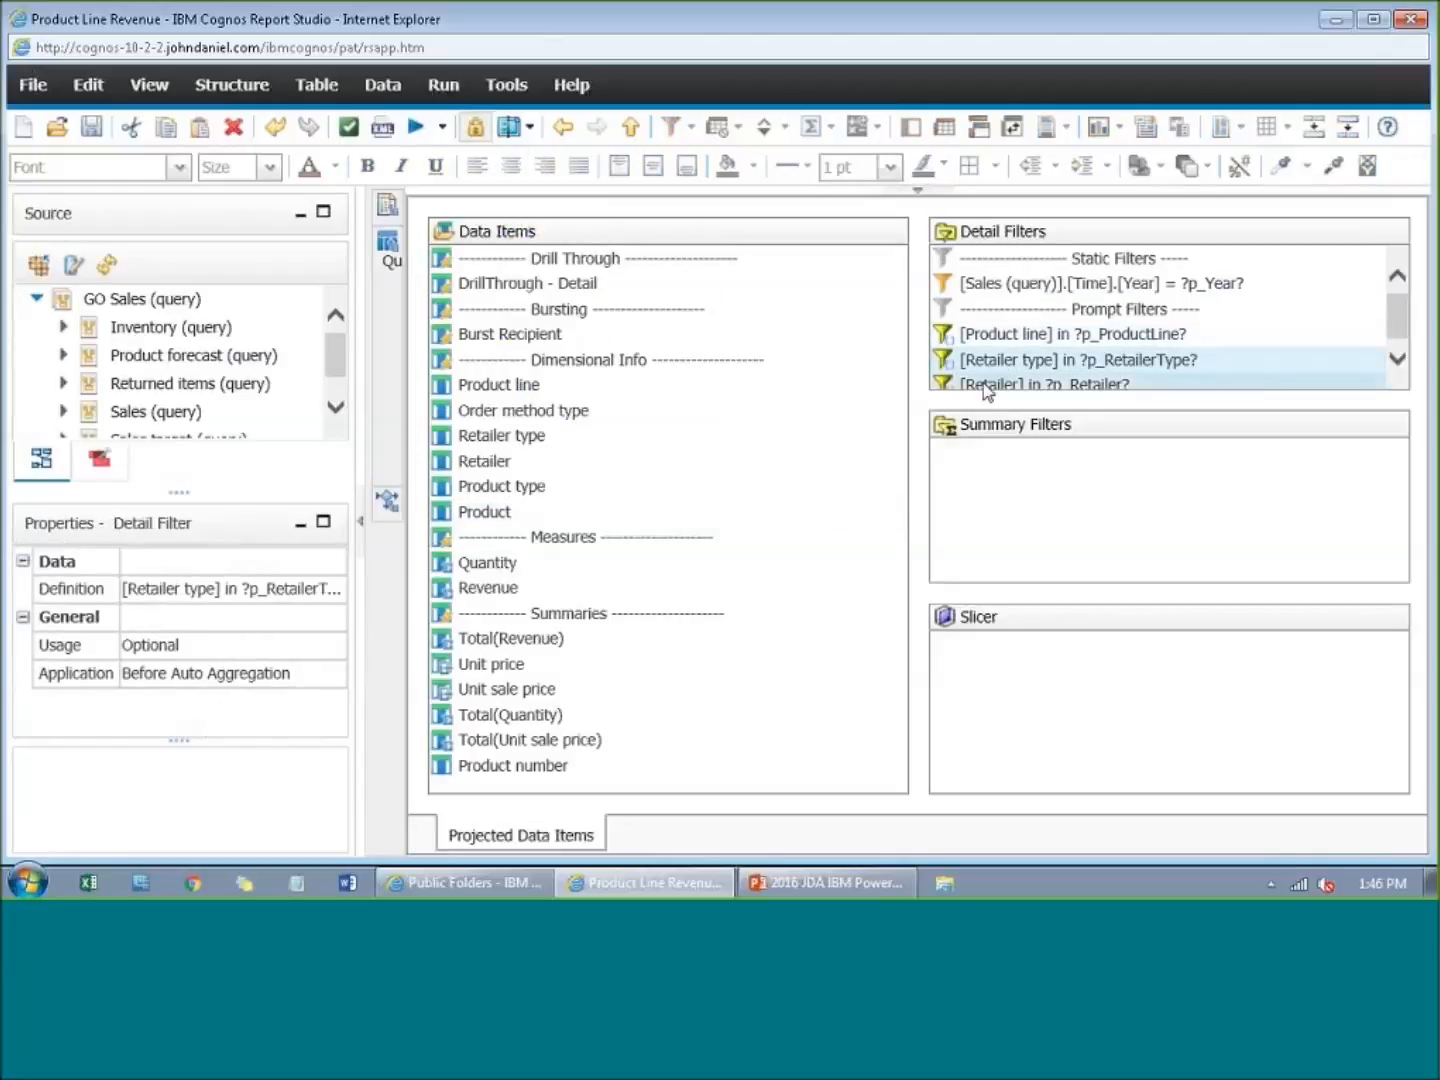
{"action": "left_click", "coordinate": [985, 384]}
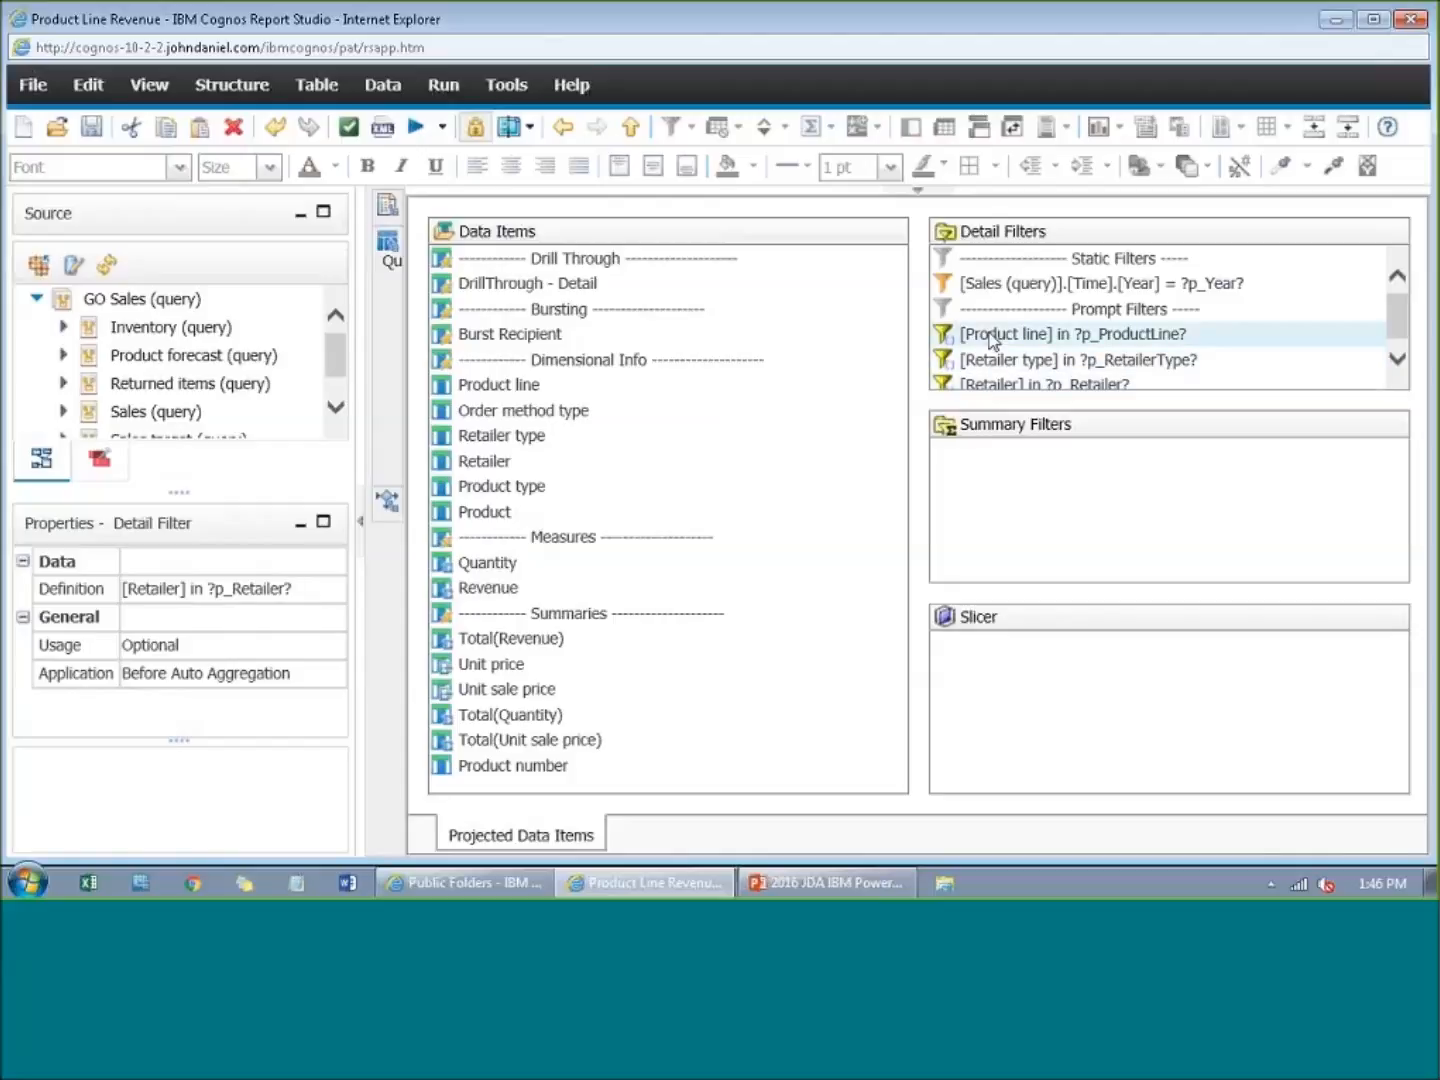
{"action": "left_click", "coordinate": [990, 337]}
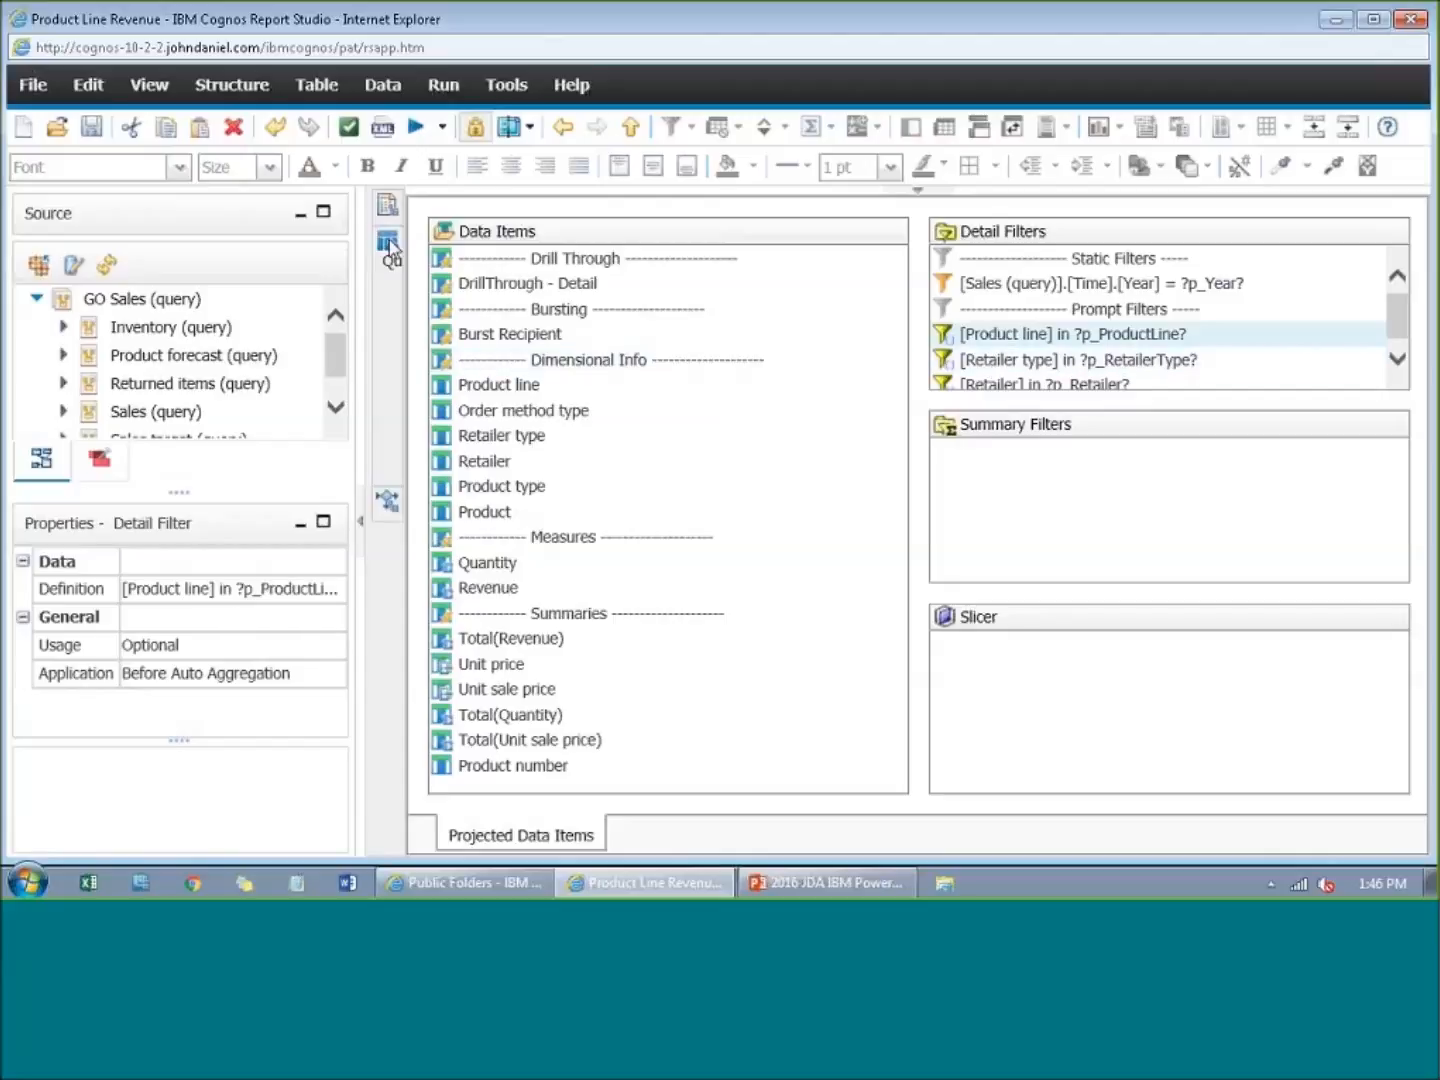
Step: Return to Prompt Page1 and review the optional product line and retailer type prompts
{"action": "mouse_move", "coordinate": [381, 213]}
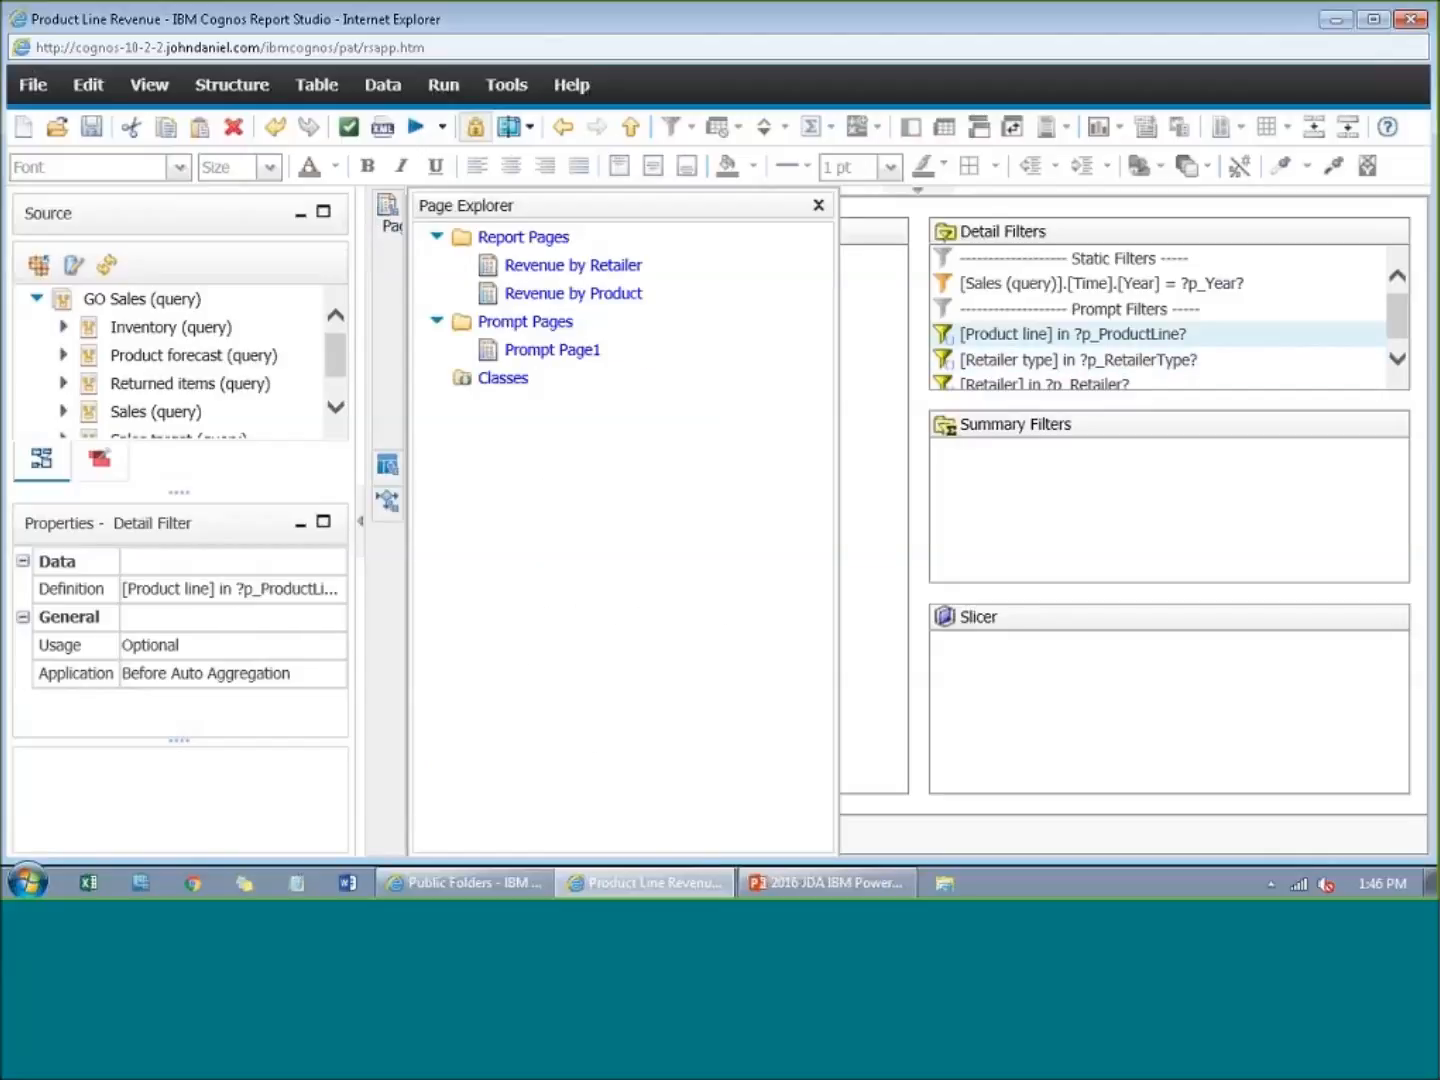
{"action": "left_click", "coordinate": [540, 352]}
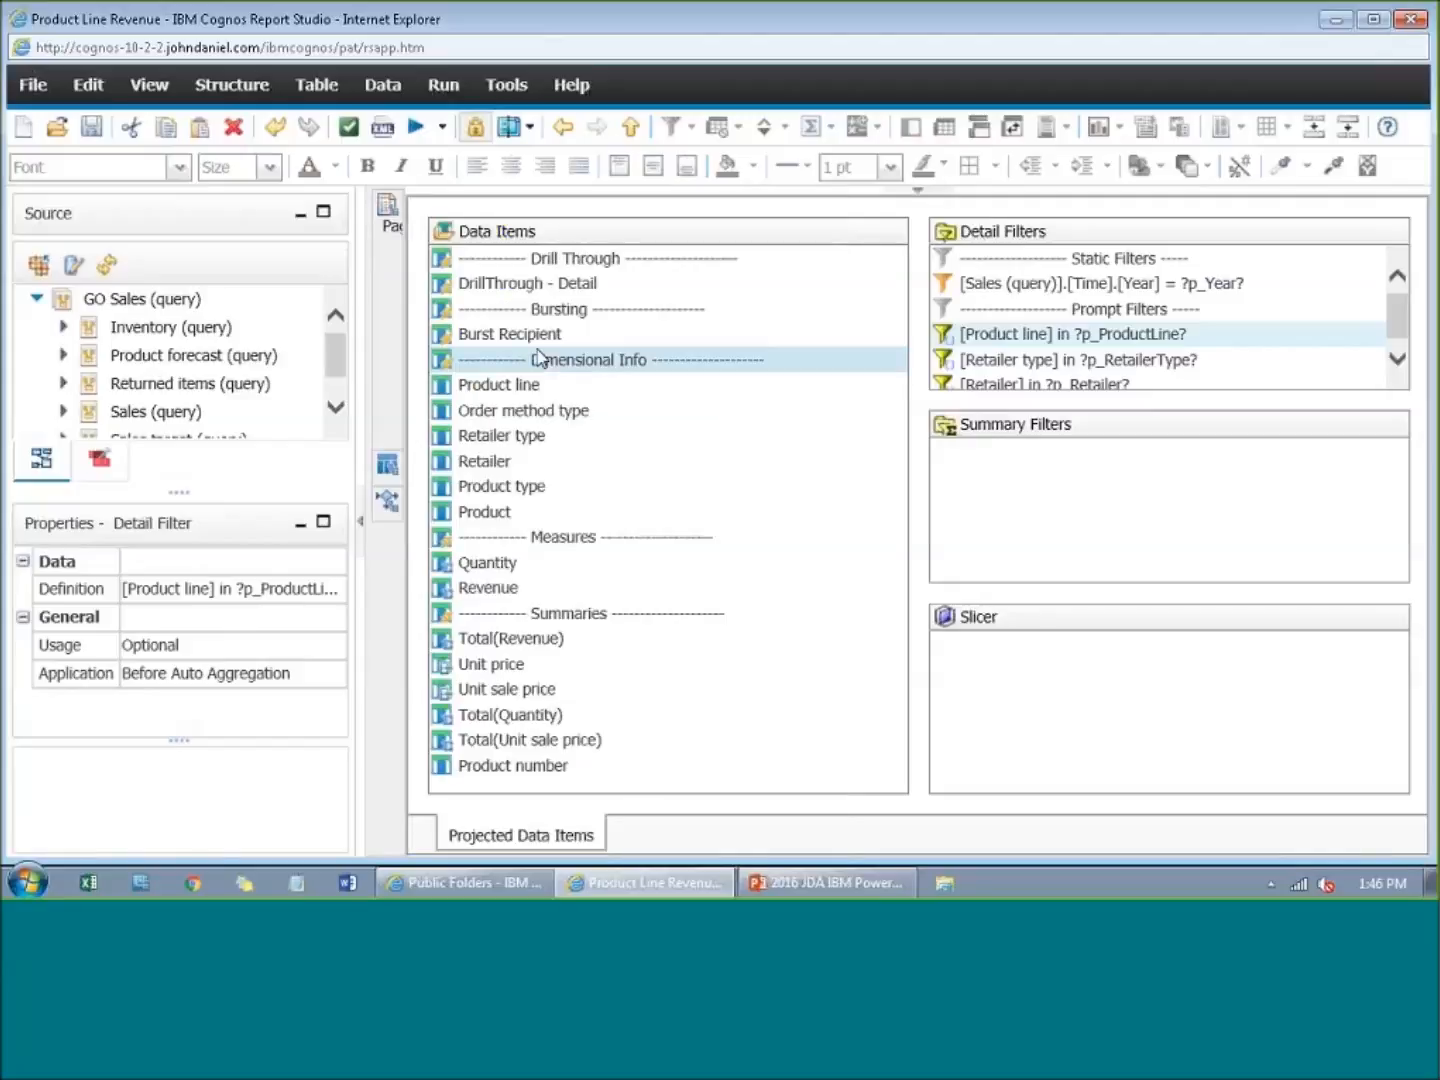
{"action": "scroll", "coordinate": [694, 520], "scroll_direction": "down", "scroll_amount": 4}
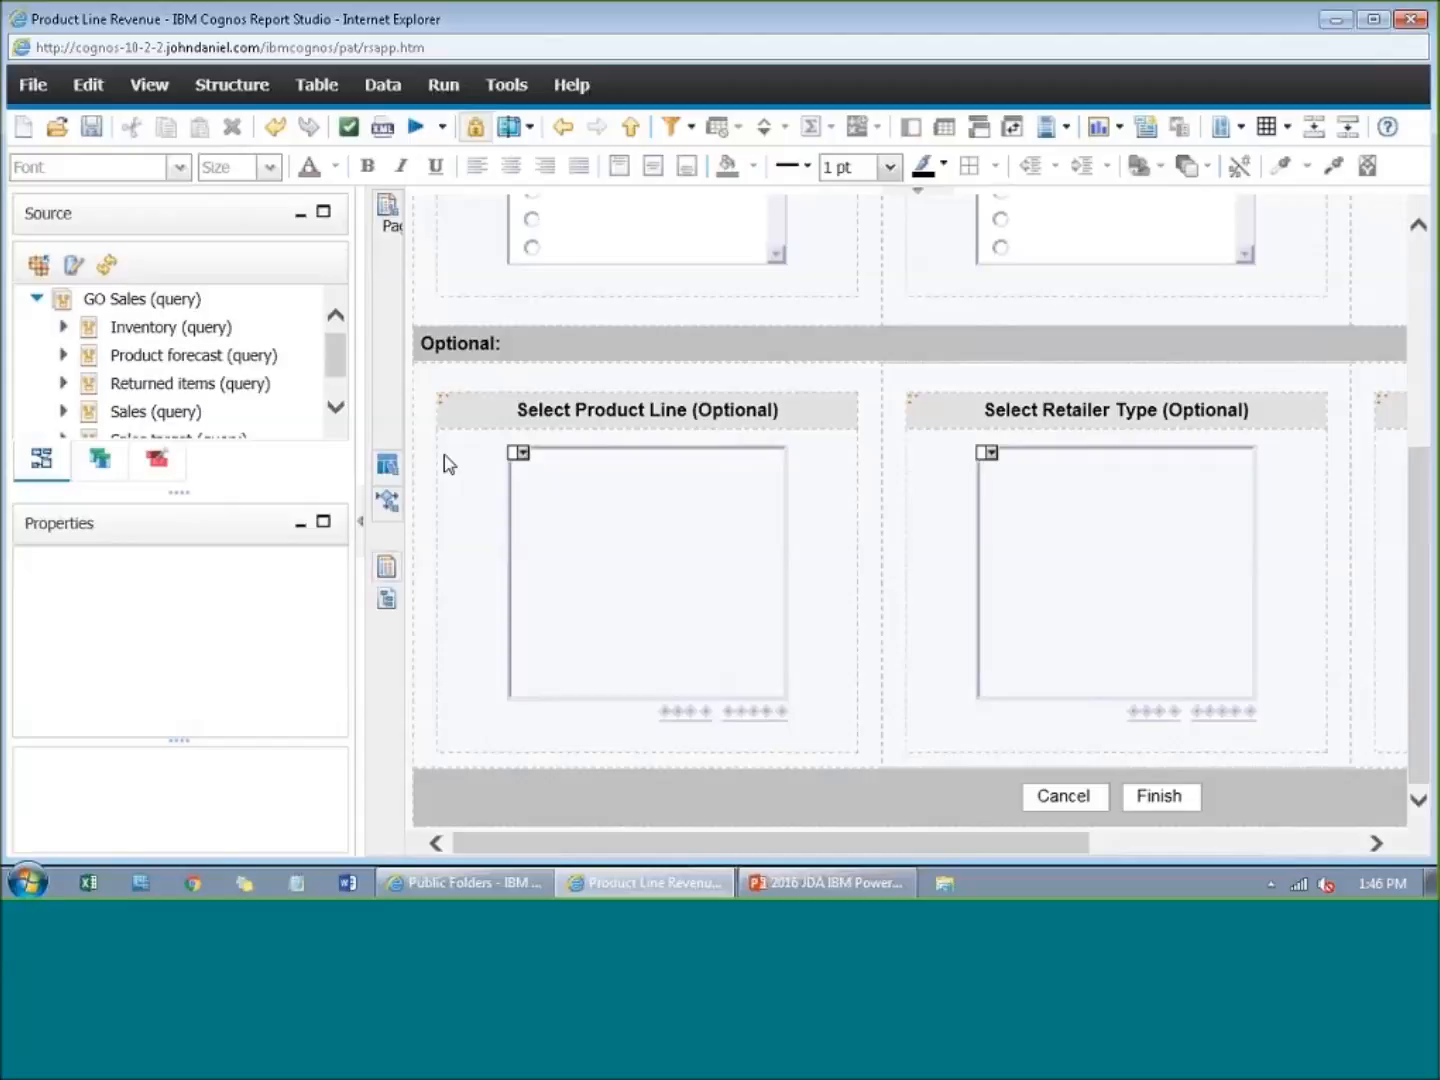
Step: Show all the report's queries and duplicate the Report Query
{"action": "left_click", "coordinate": [388, 467]}
{"action": "left_click", "coordinate": [506, 237]}
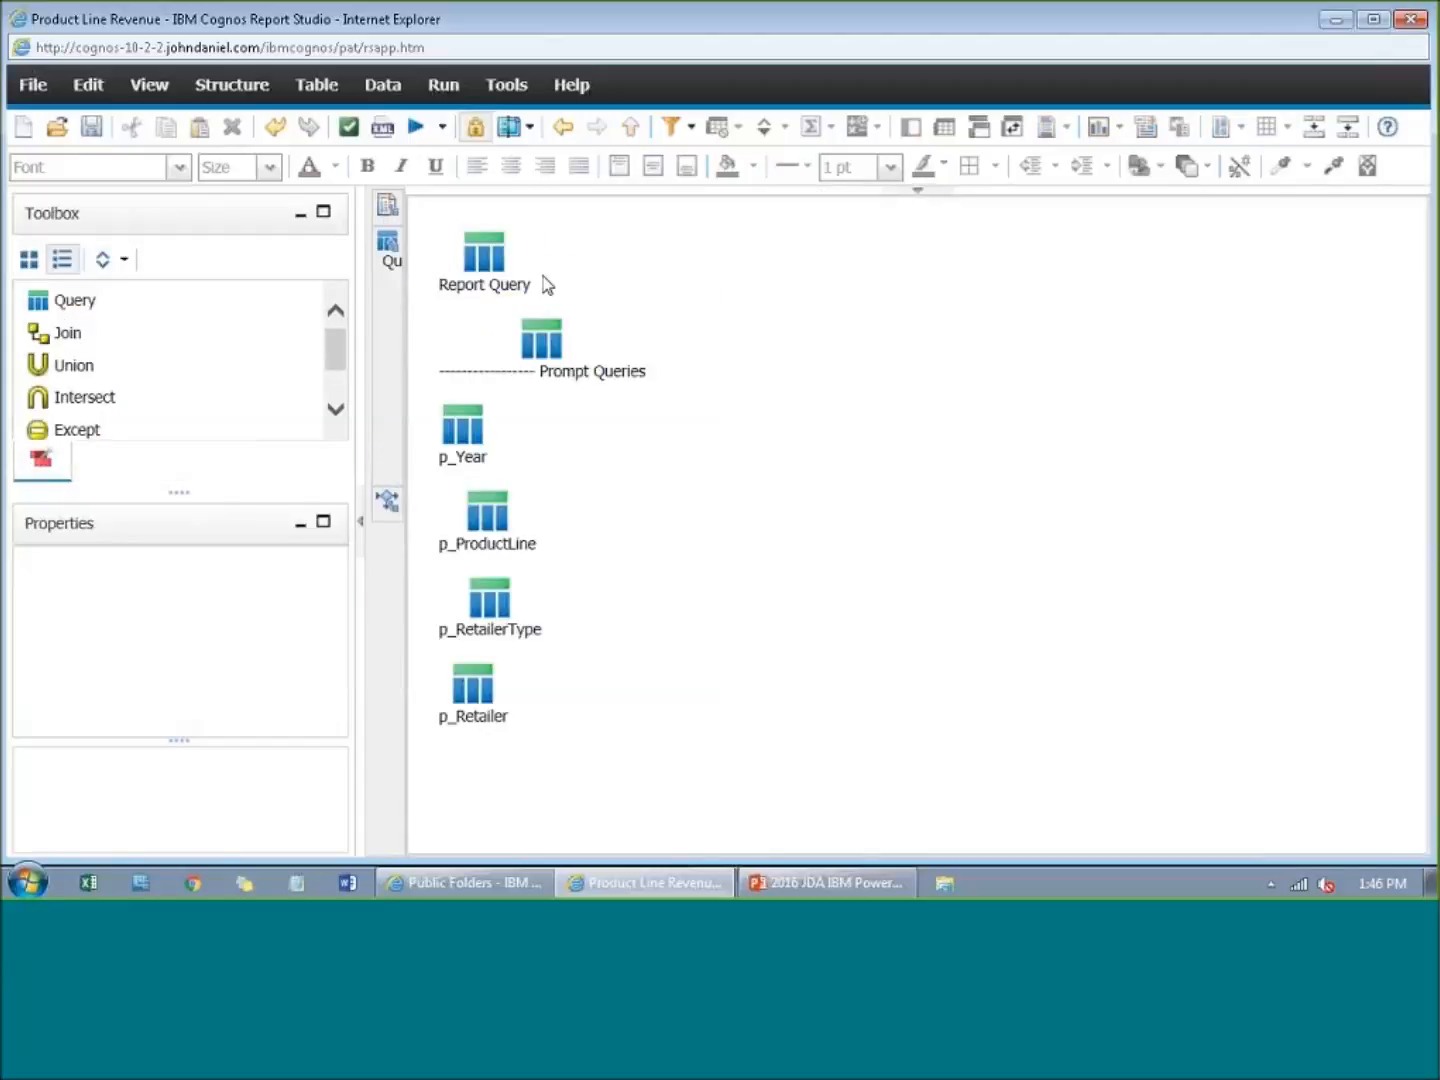
{"action": "left_click", "coordinate": [538, 282]}
{"action": "key", "text": "ctrl+v"}
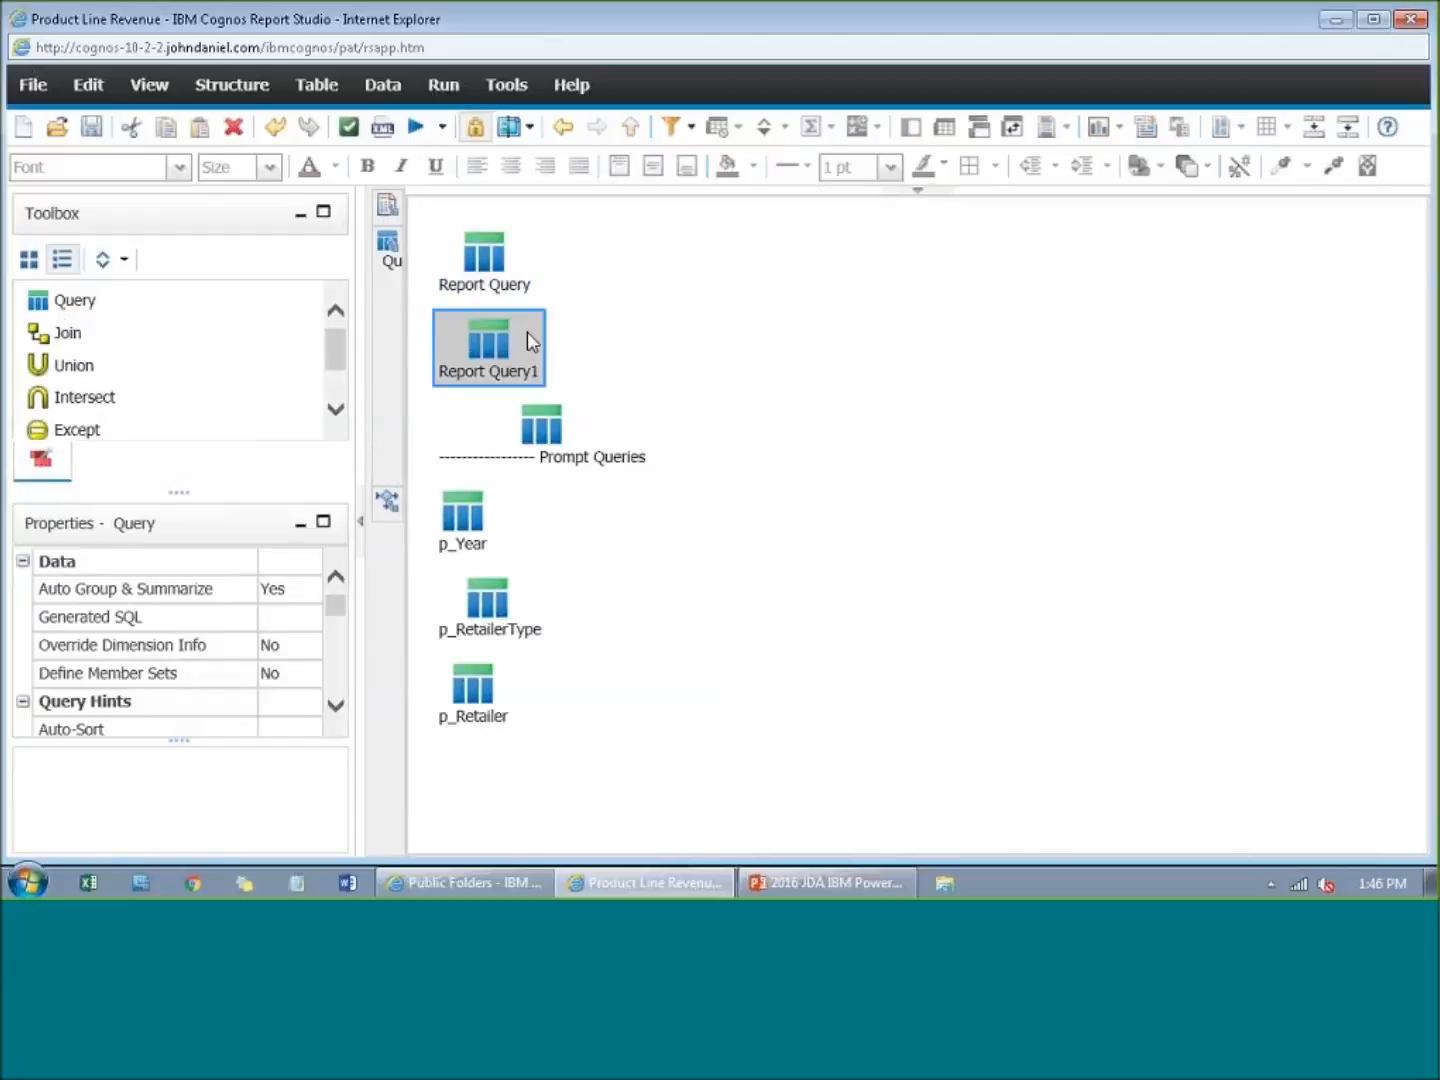
Step: Open the original Report Query and delete its product line, retailer type and retailer prompt filters
{"action": "left_click", "coordinate": [483, 255]}
{"action": "double_click", "coordinate": [506, 283]}
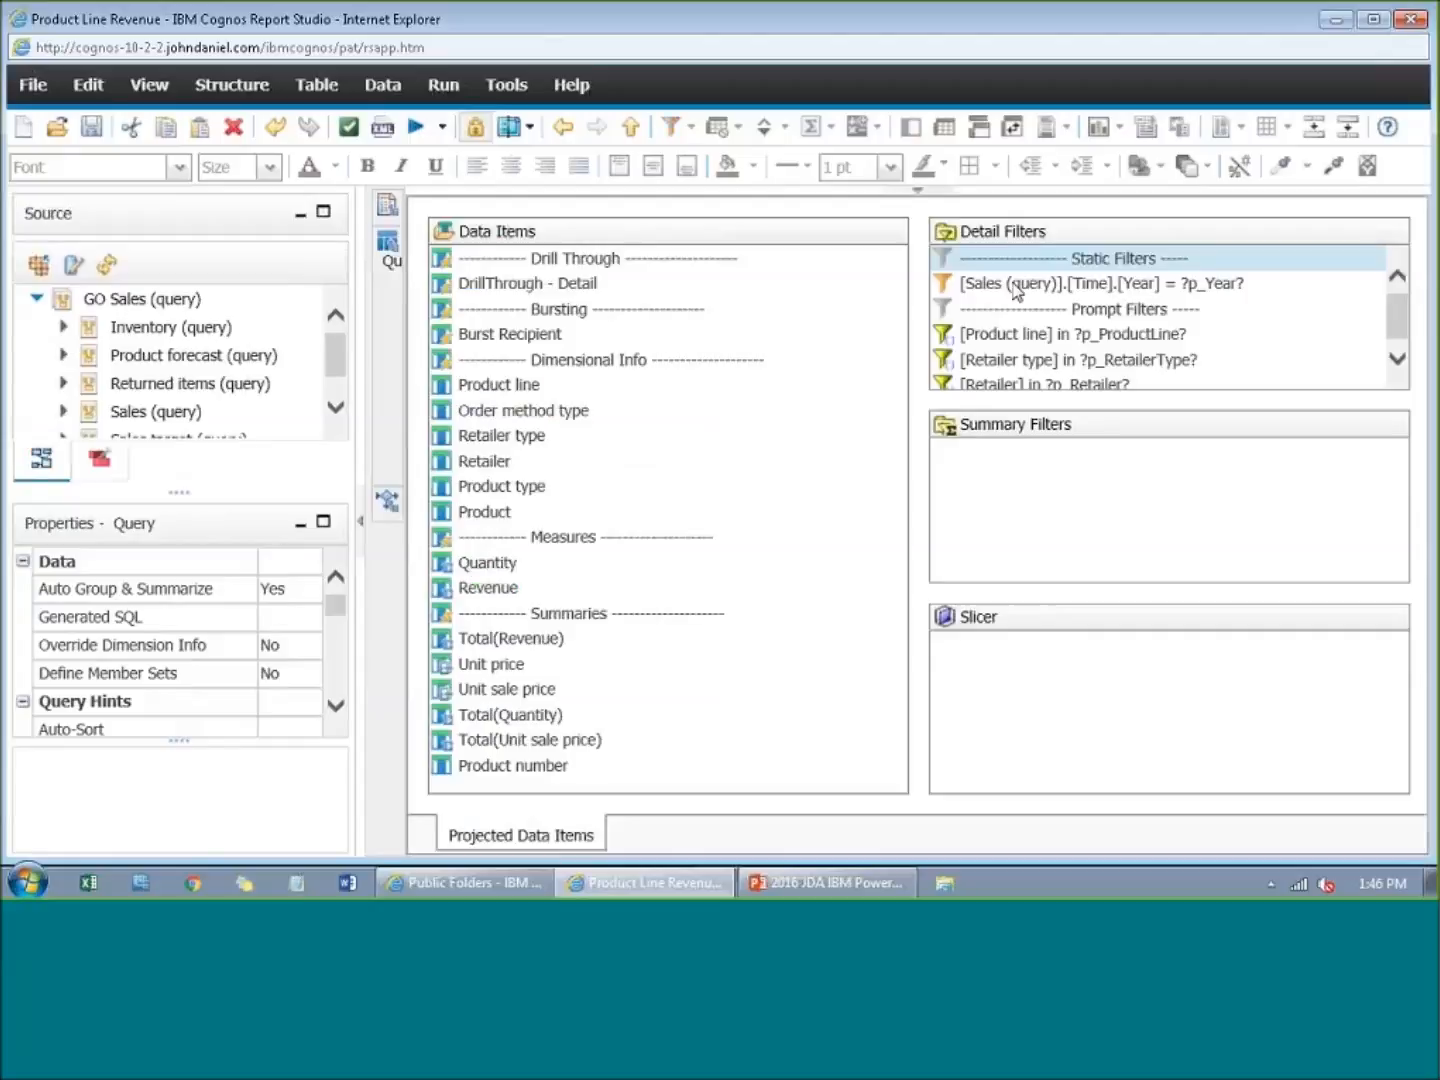
{"action": "left_click", "coordinate": [1034, 311]}
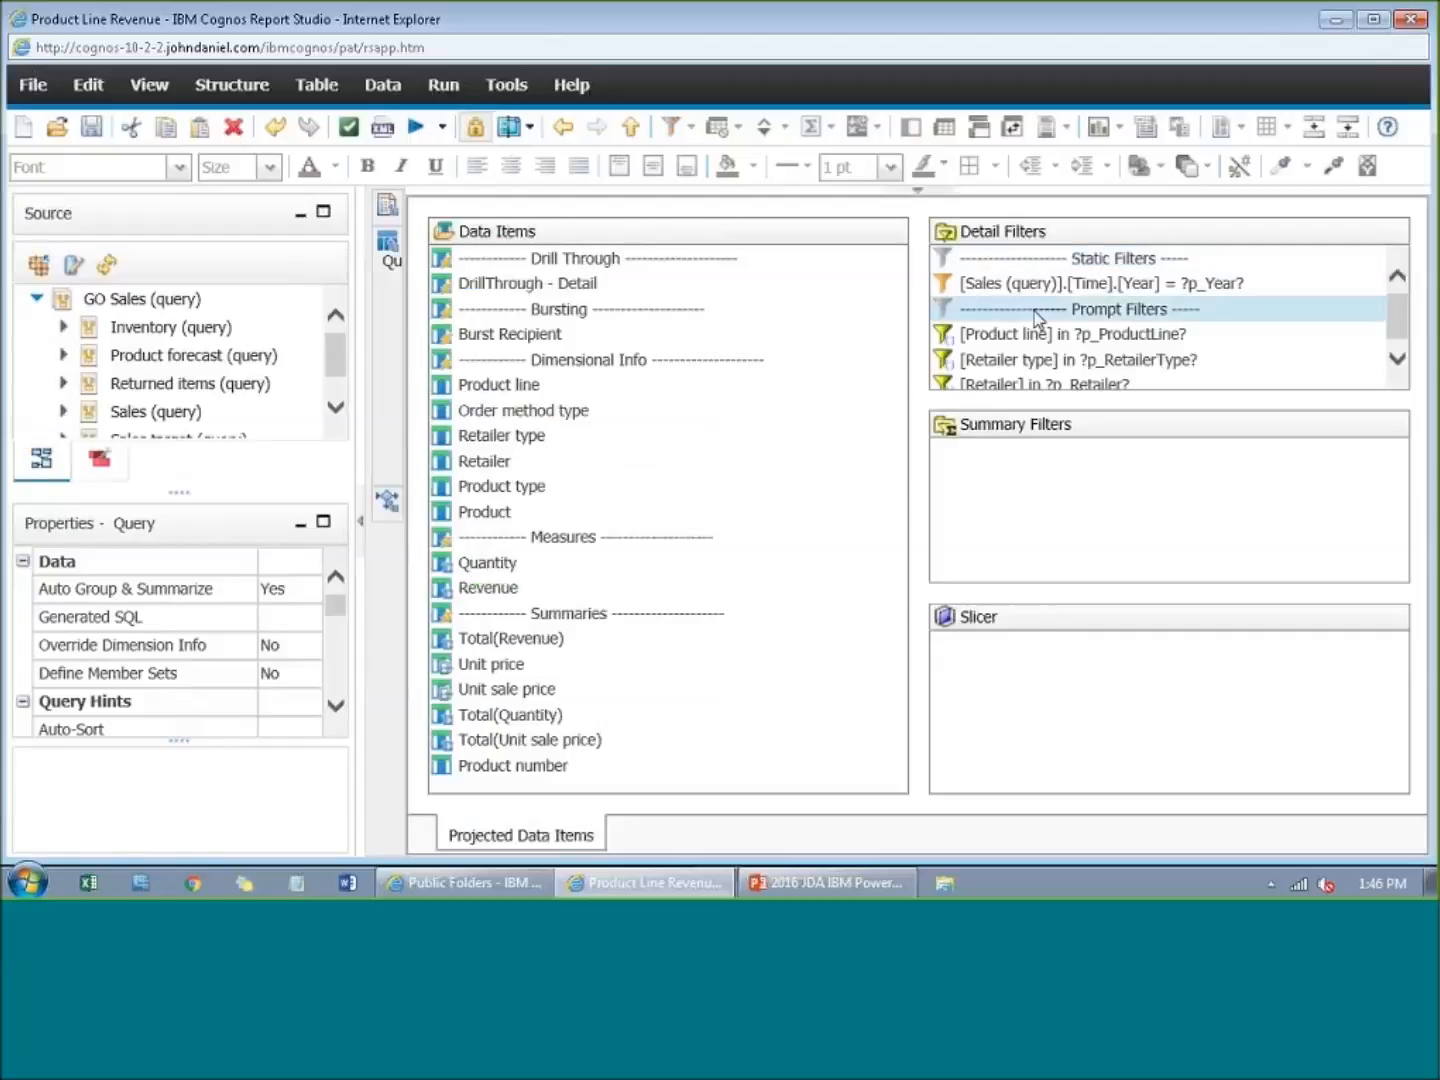
{"action": "left_click", "coordinate": [1027, 382], "text": "shift"}
{"action": "key", "text": "Delete"}
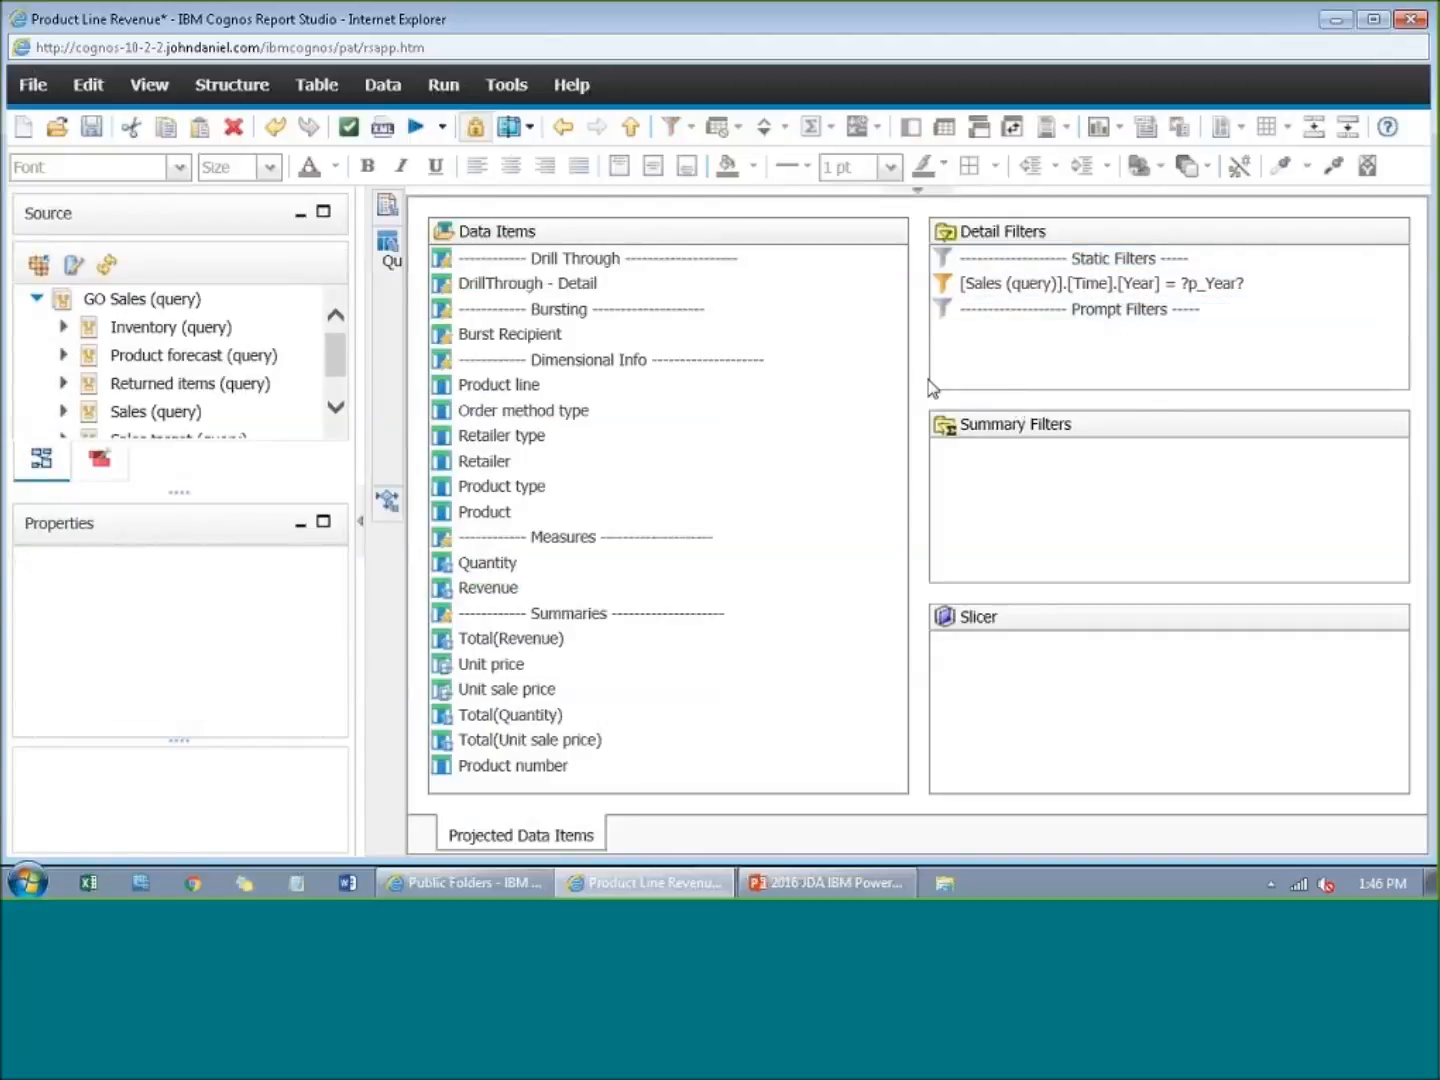
Step: Return to the queries overview and rename the original Report Query as Summary
{"action": "mouse_move", "coordinate": [400, 210]}
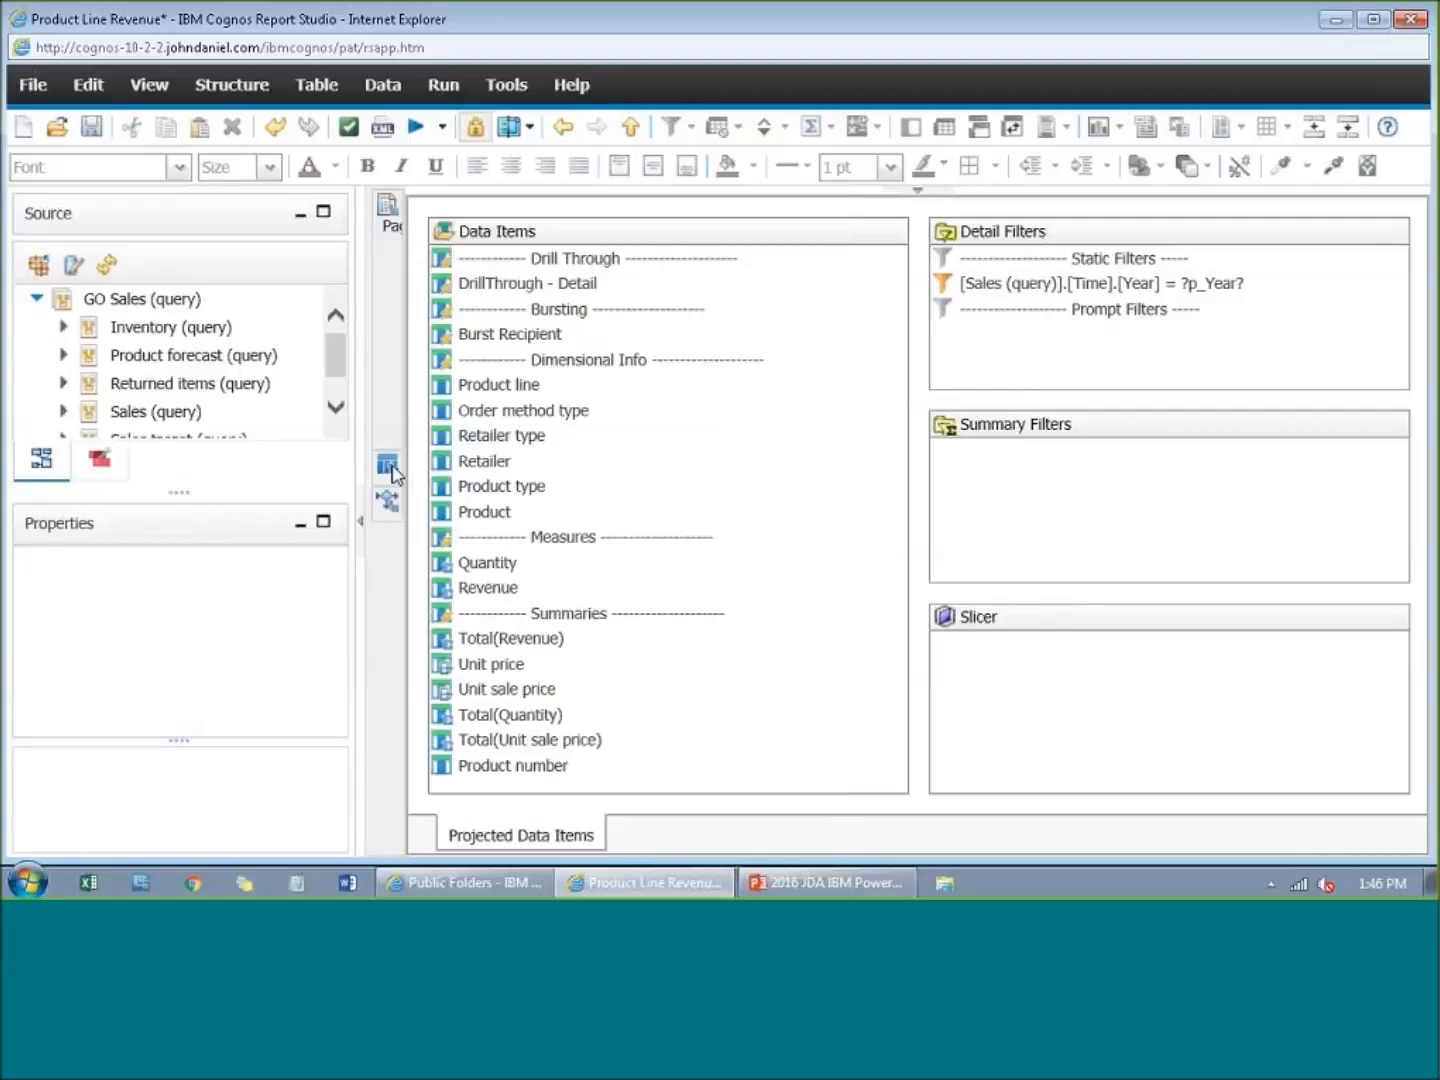
{"action": "mouse_move", "coordinate": [390, 473]}
{"action": "left_click", "coordinate": [490, 240]}
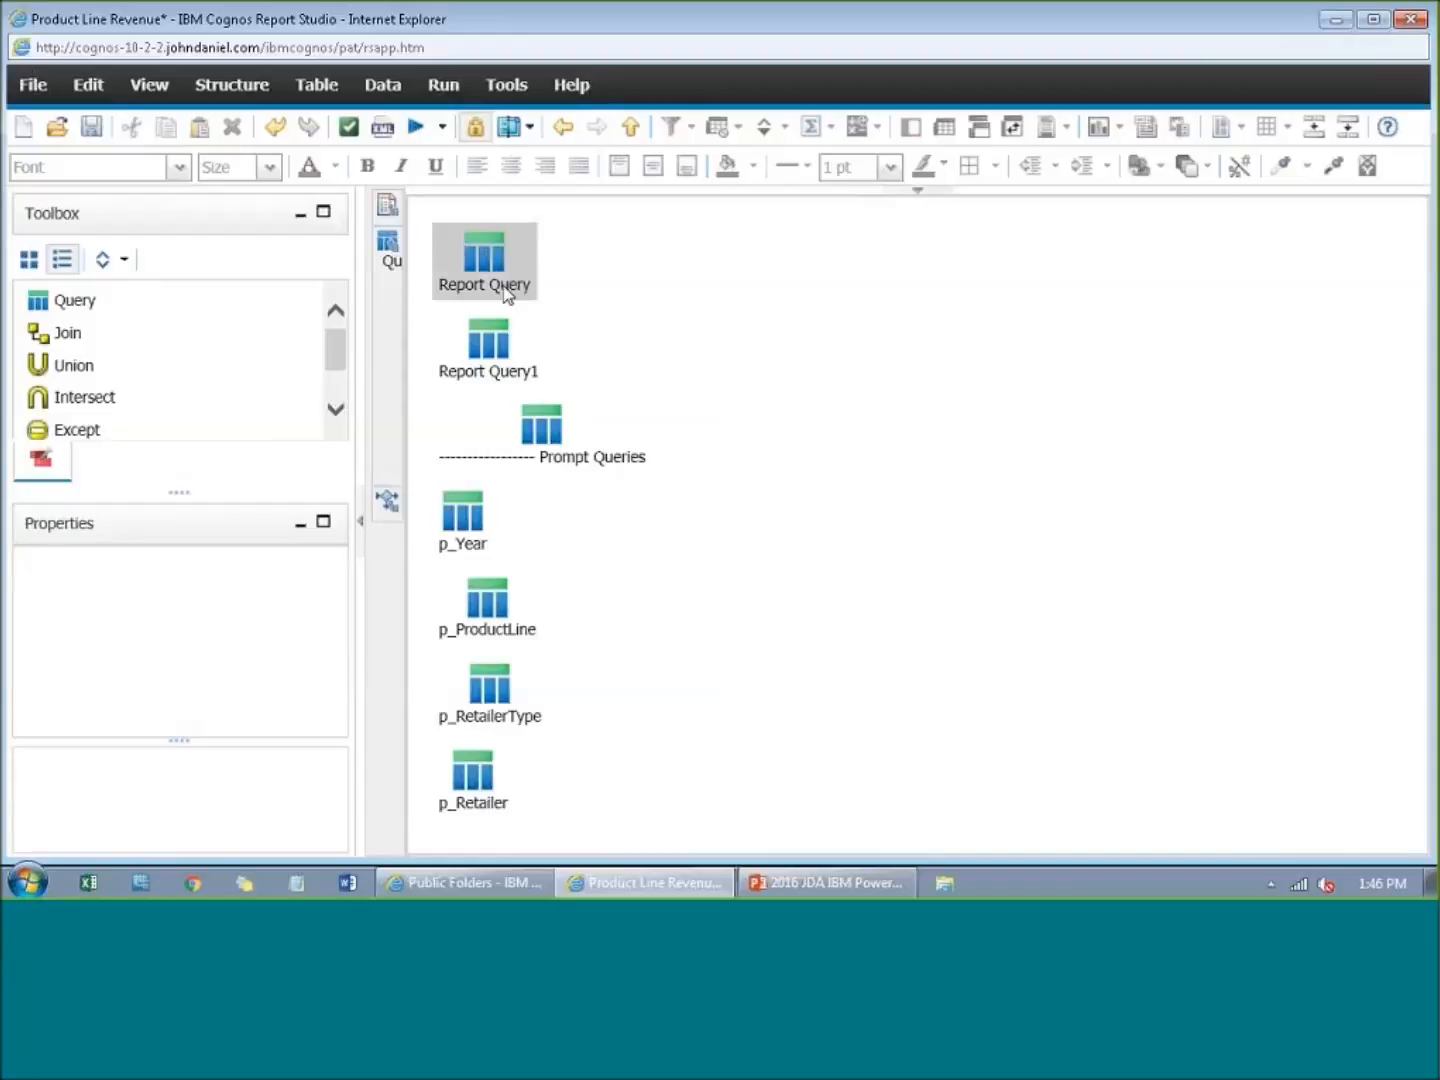
{"action": "left_click", "coordinate": [499, 285]}
{"action": "left_click_drag", "start_coordinate": [333, 609], "coordinate": [333, 702]}
{"action": "left_click", "coordinate": [263, 694]}
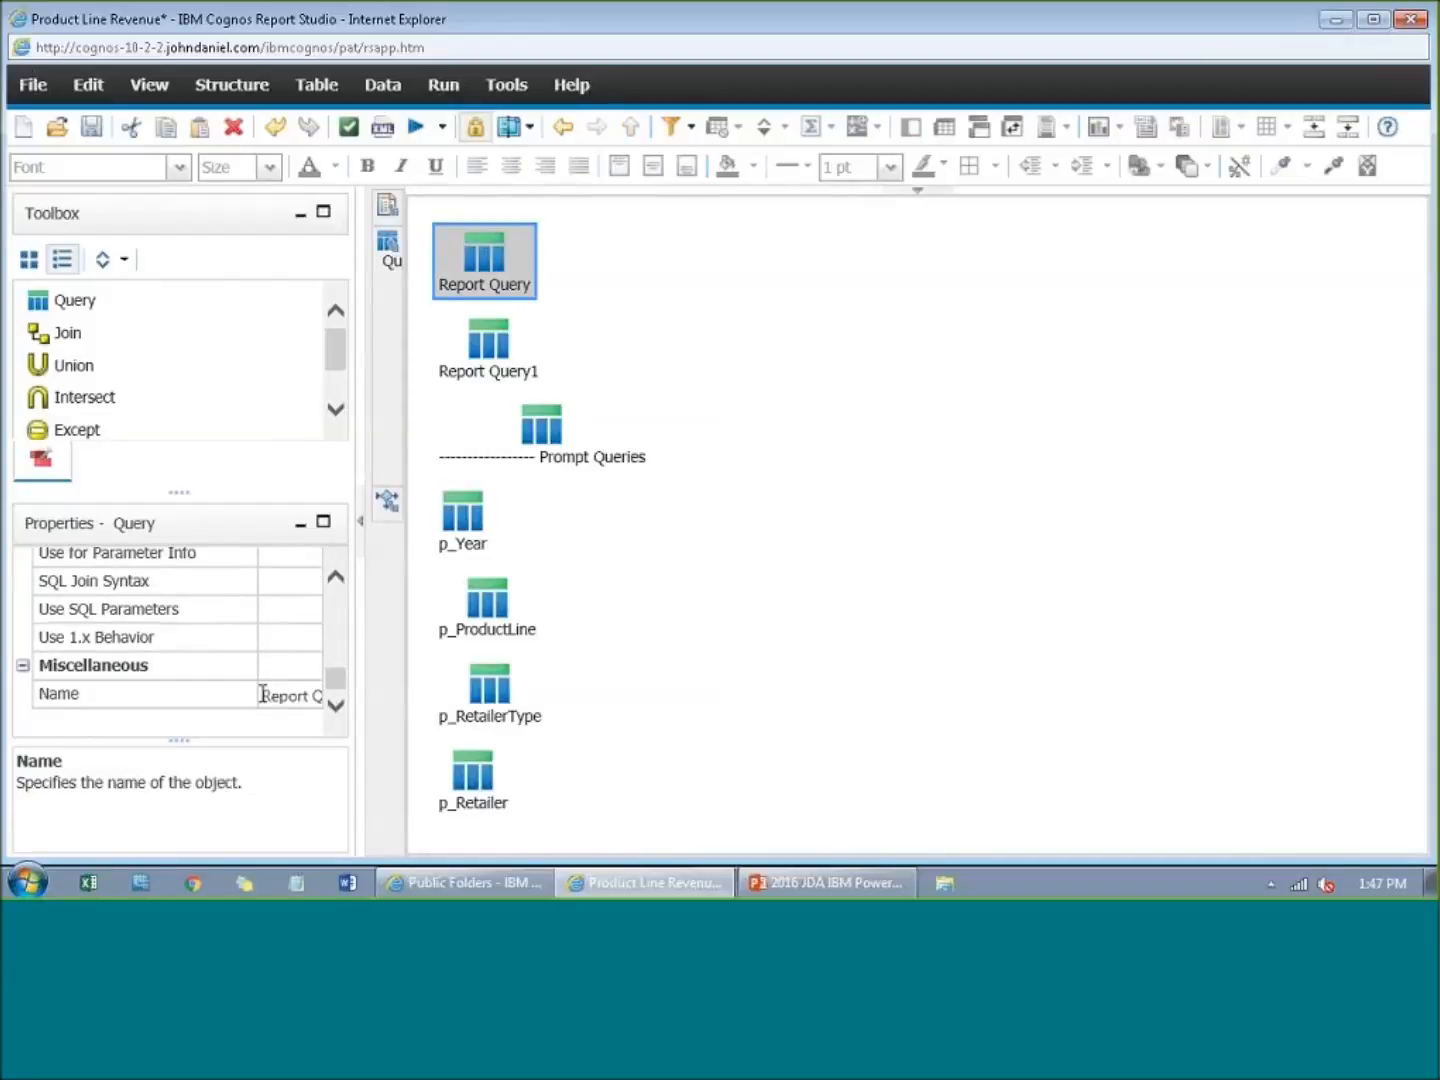
{"action": "type", "text": "Summar"}
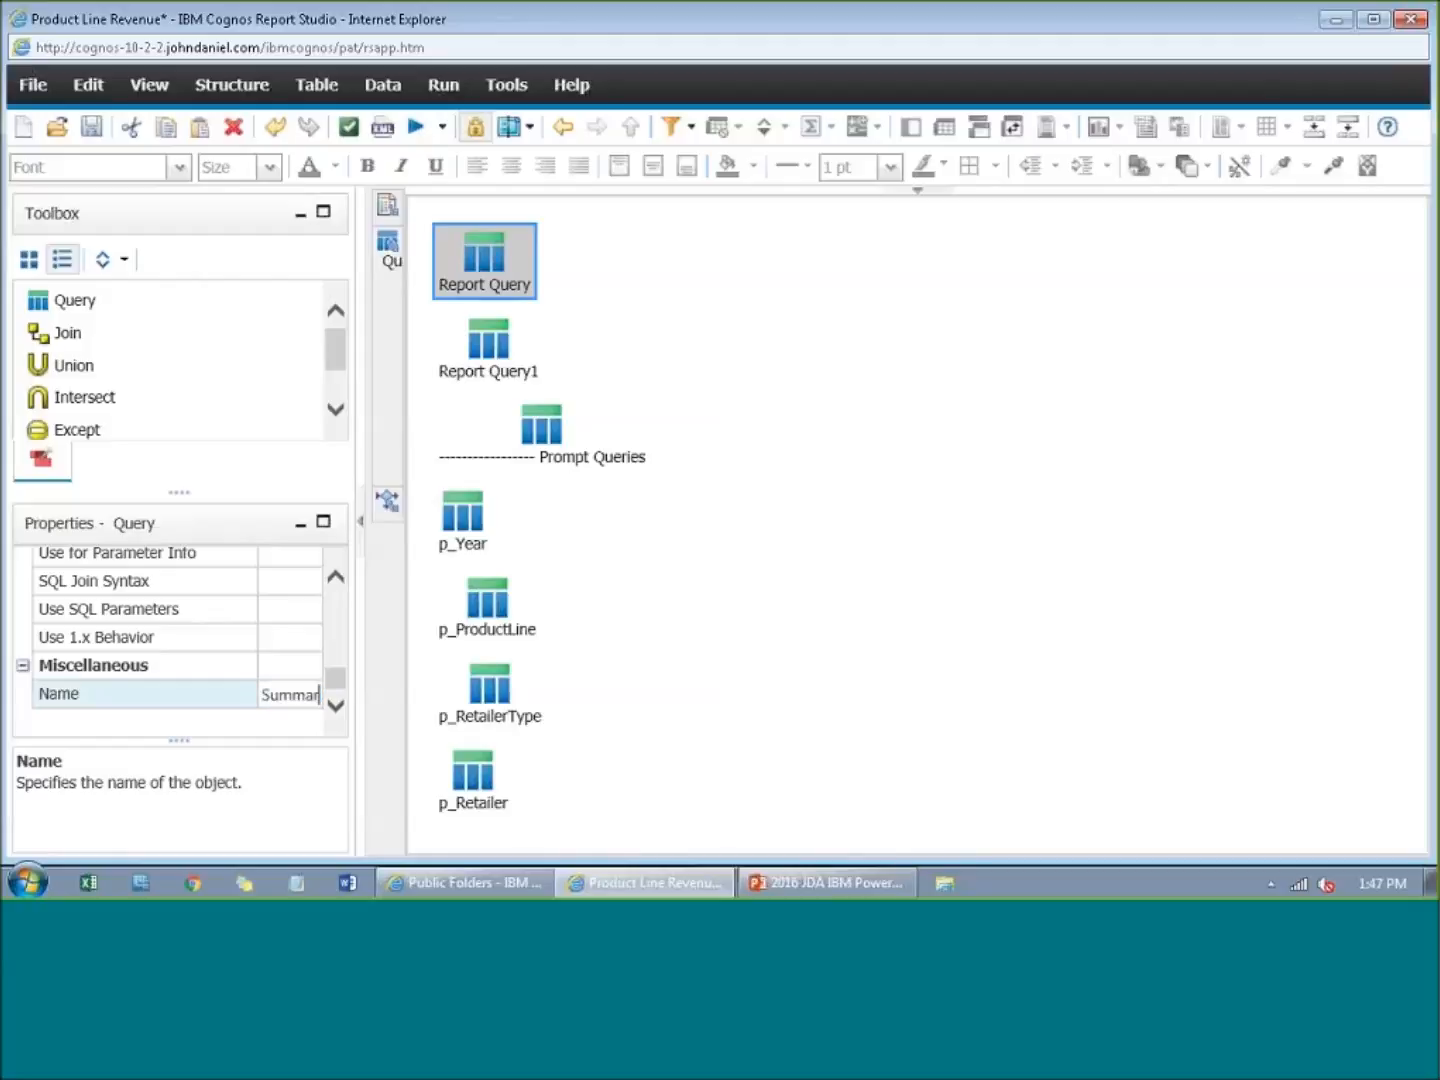
{"action": "type", "text": "y"}
{"action": "key", "text": "Return"}
Step: Rename the duplicated report query as Detail
{"action": "left_click", "coordinate": [441, 378]}
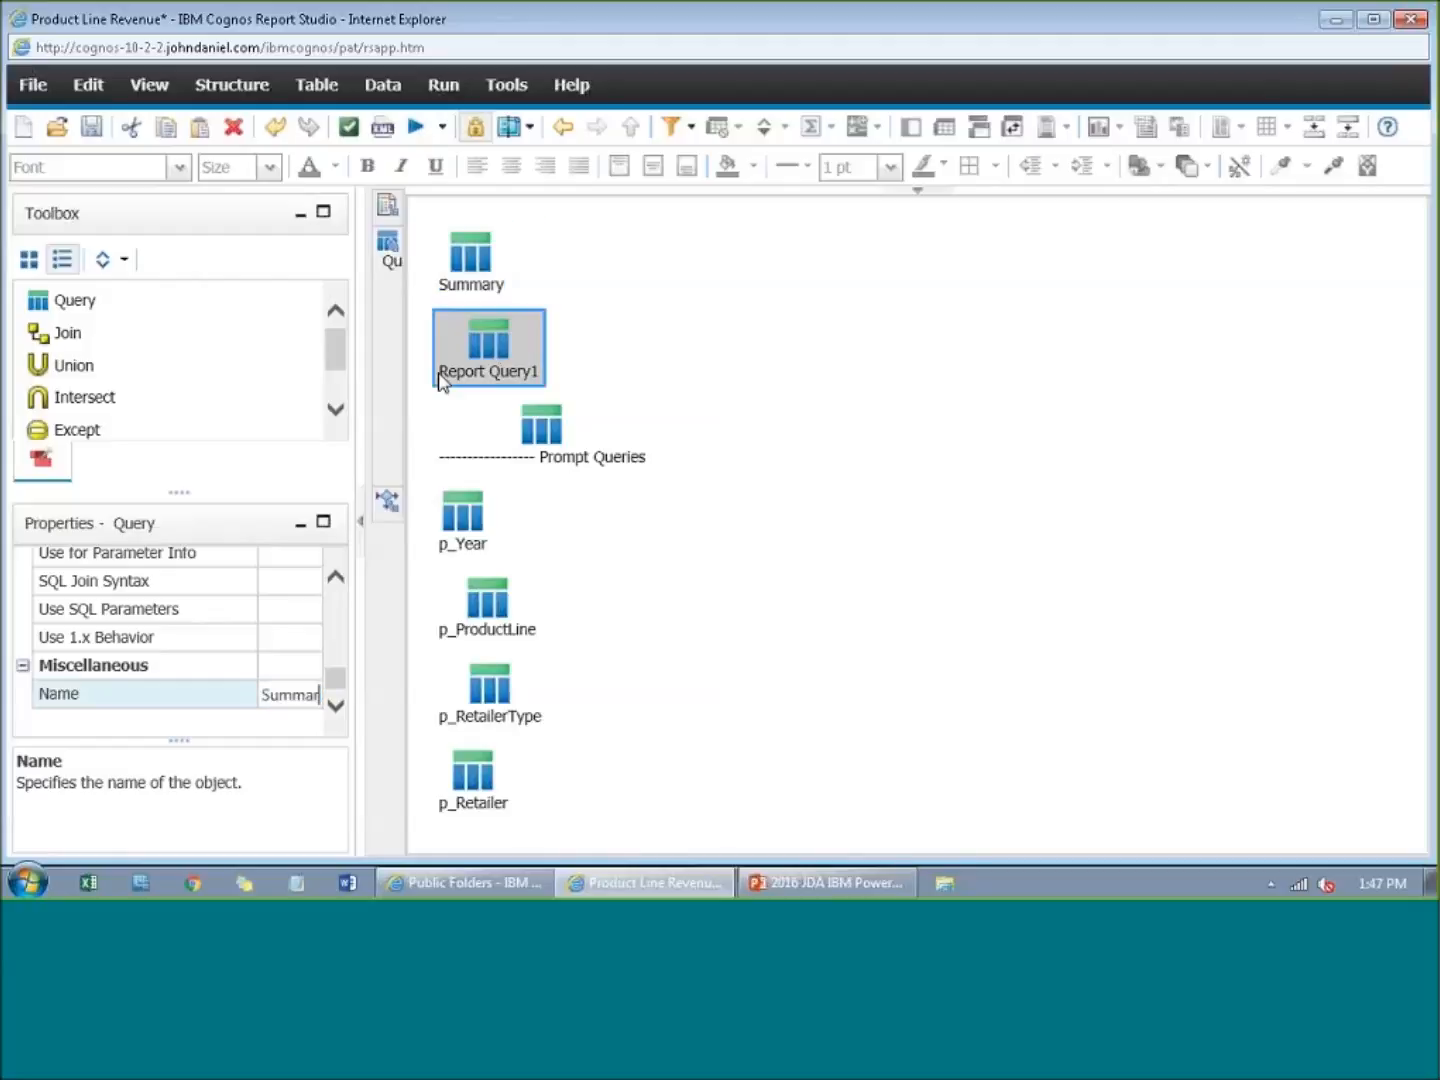
{"action": "left_click", "coordinate": [296, 694]}
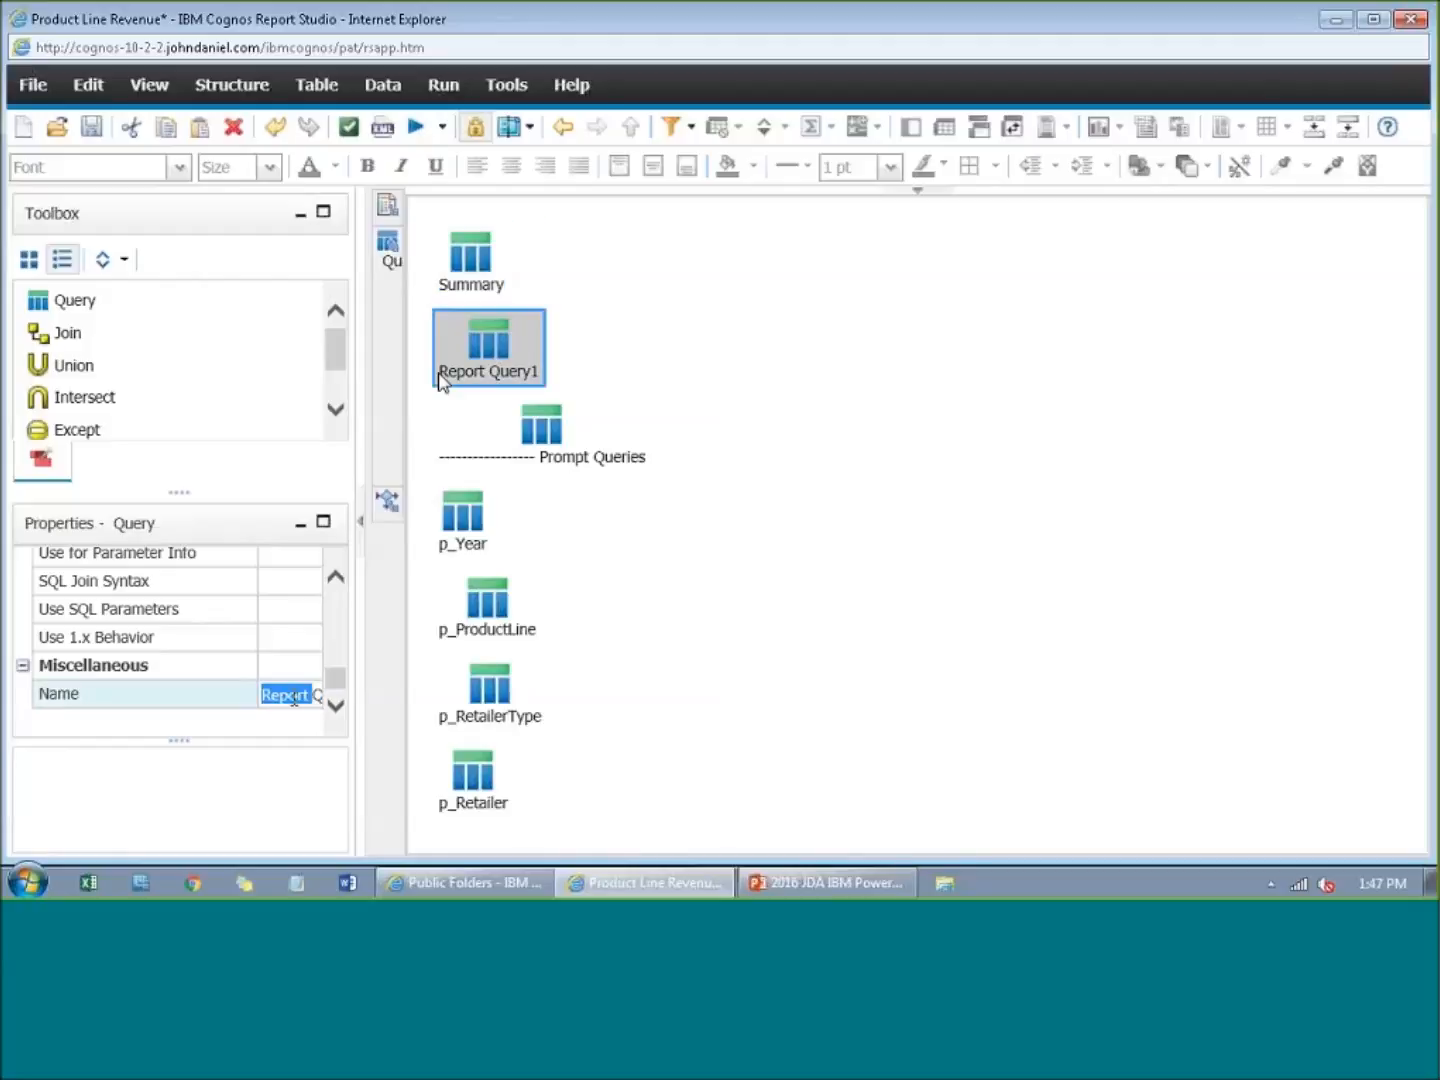
{"action": "type", "text": "De"}
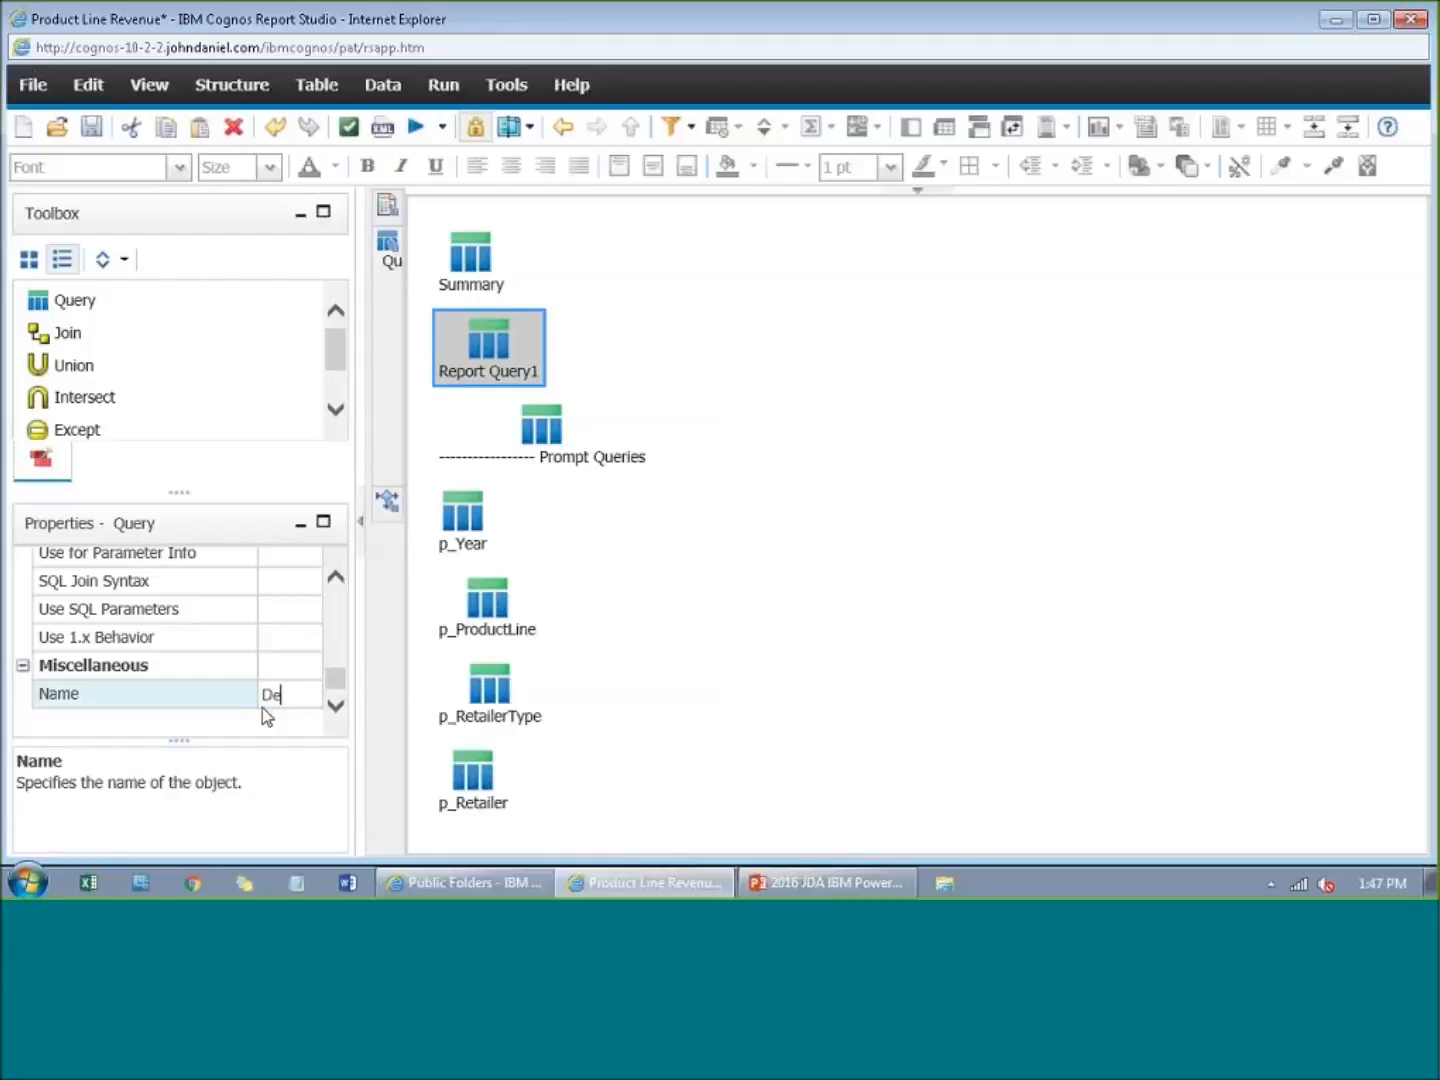
{"action": "type", "text": "tail"}
{"action": "key", "text": "Return"}
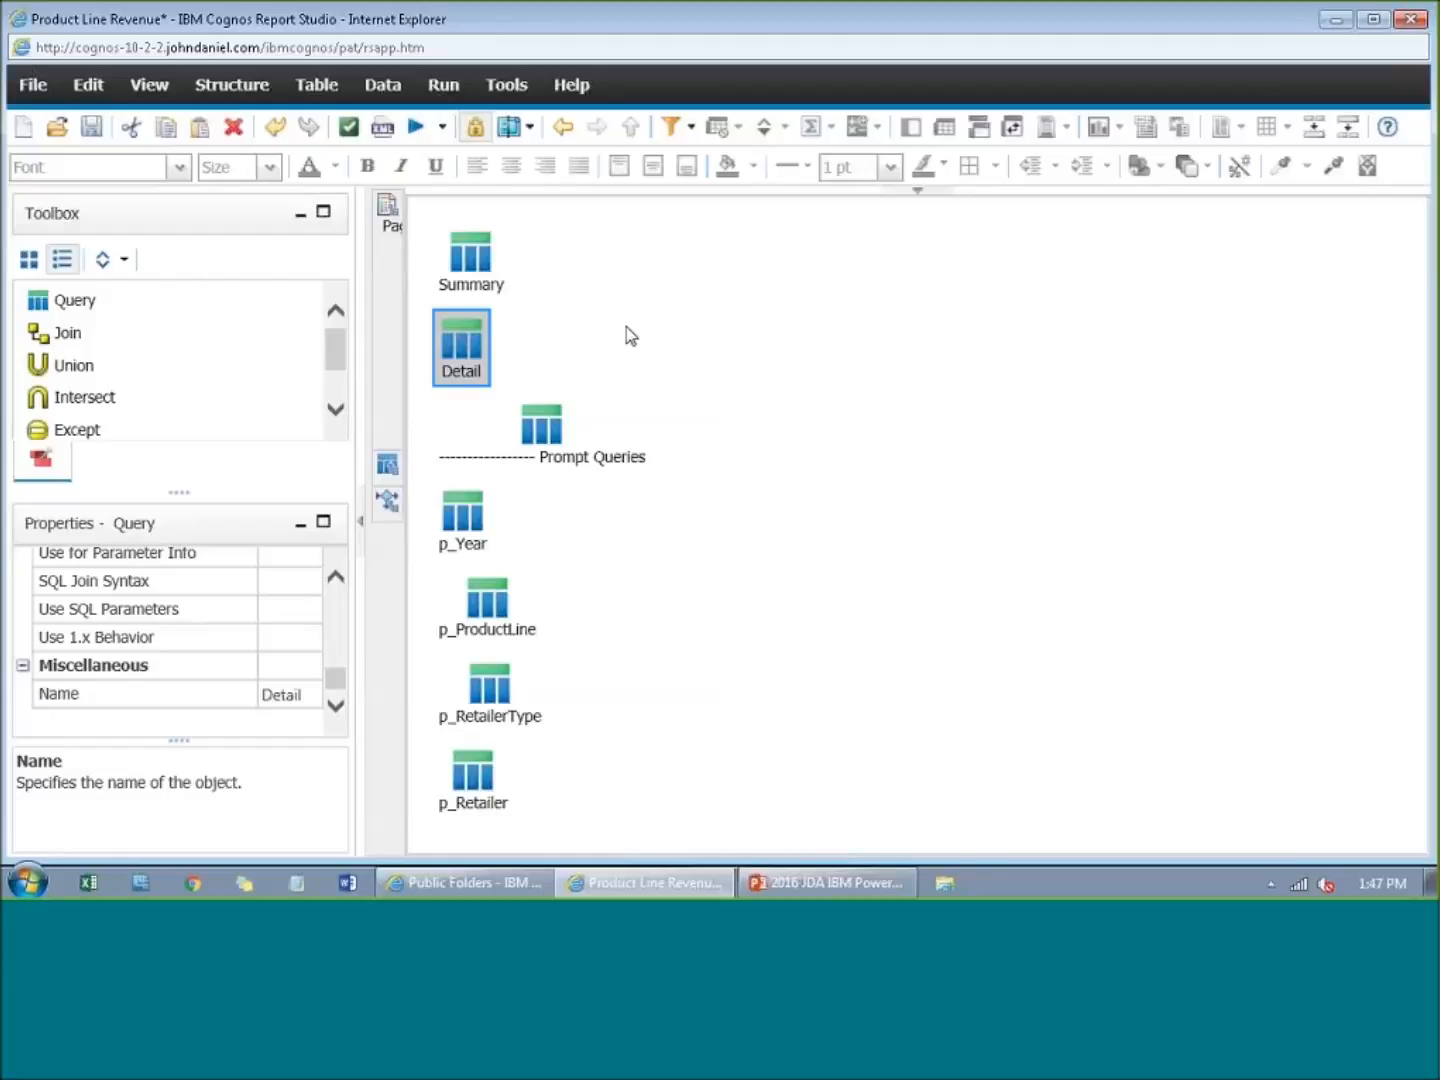
Step: Check which query the list on the Revenue by Retailer page uses
{"action": "left_click", "coordinate": [669, 378]}
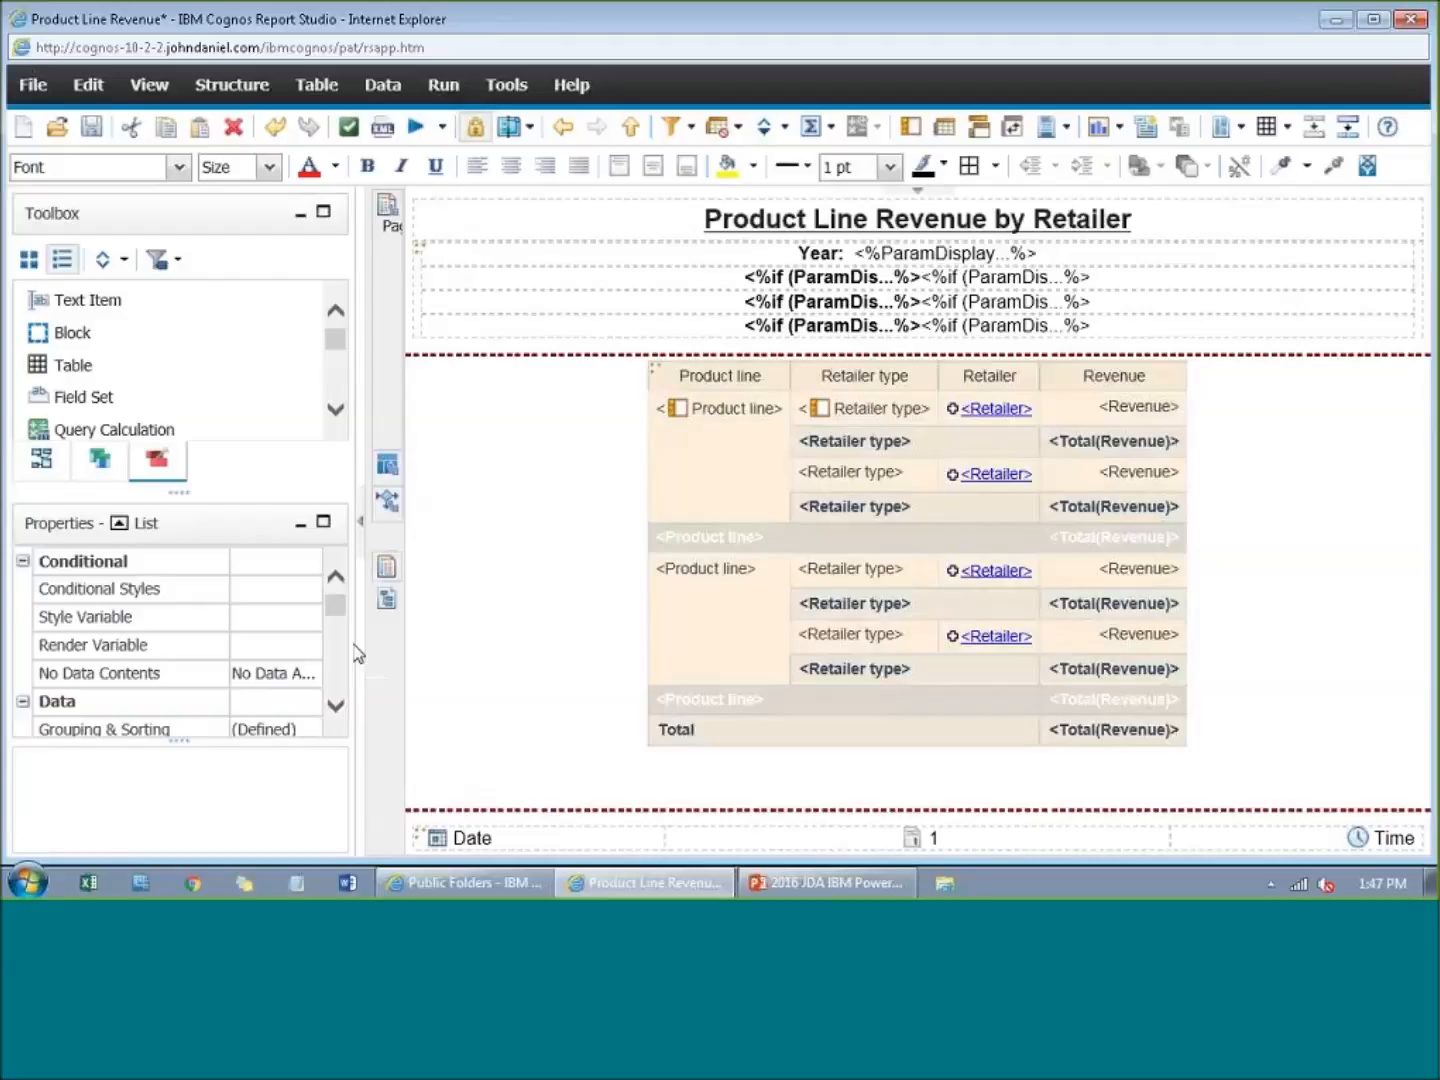
{"action": "left_click", "coordinate": [337, 707]}
{"action": "mouse_move", "coordinate": [338, 615]}
{"action": "left_mouse_down"}
{"action": "mouse_move", "coordinate": [337, 628]}
{"action": "mouse_move", "coordinate": [334, 611]}
{"action": "left_mouse_up"}
{"action": "left_click", "coordinate": [311, 653]}
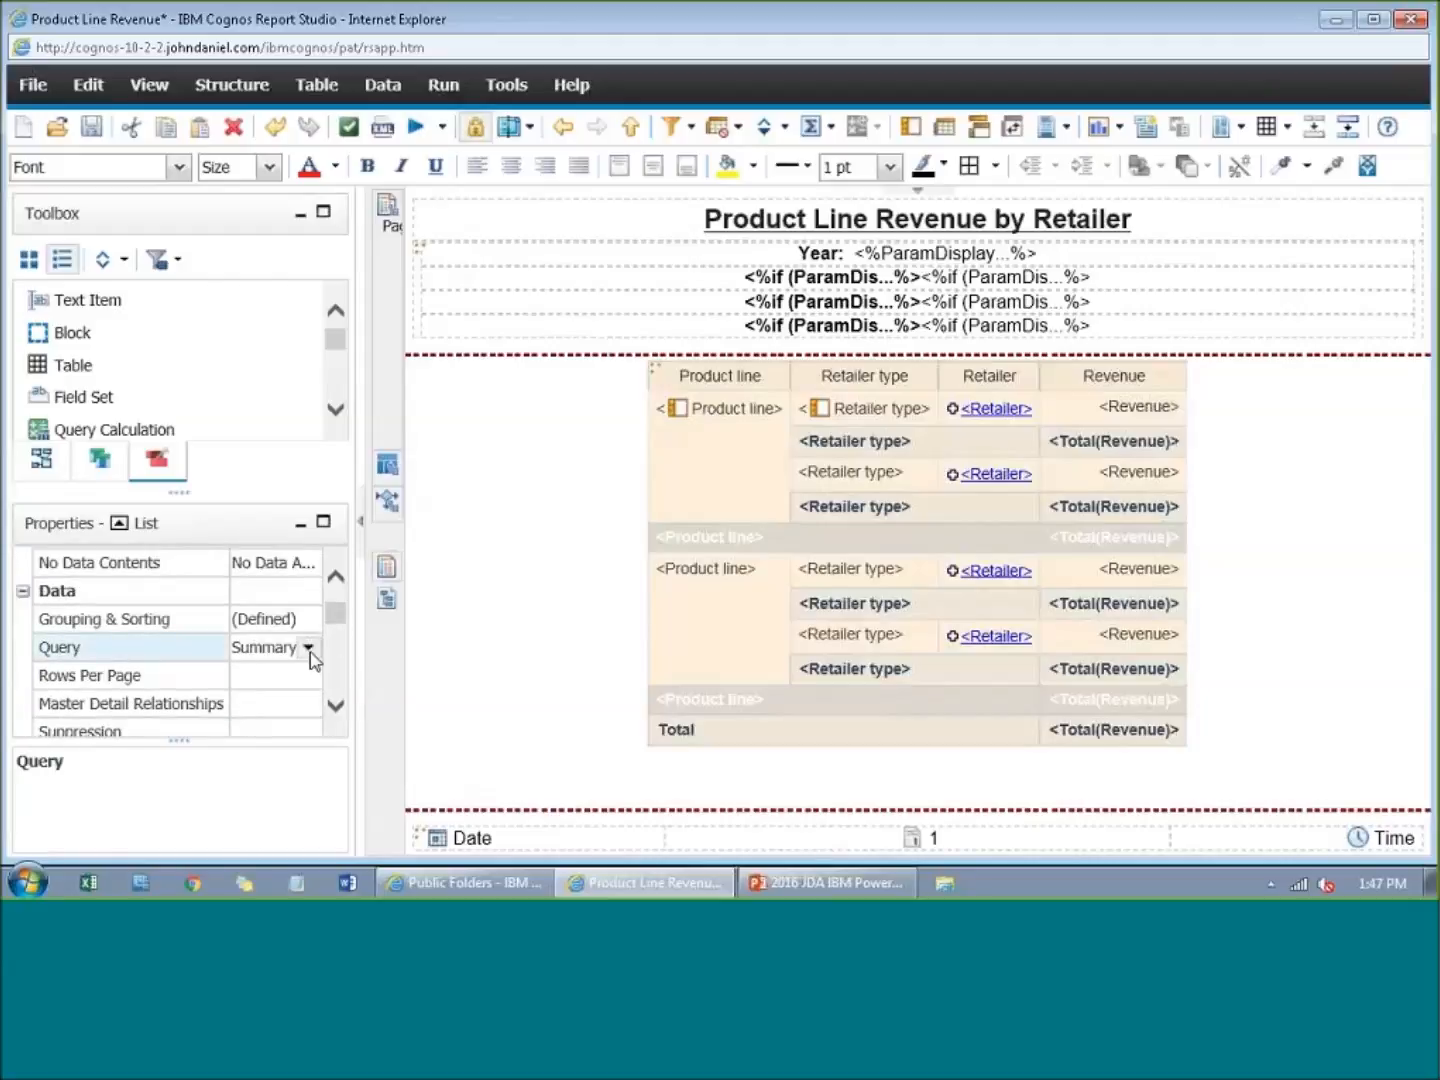
Step: Assign the Detail query to the list on the Revenue by Product page
{"action": "mouse_move", "coordinate": [387, 214]}
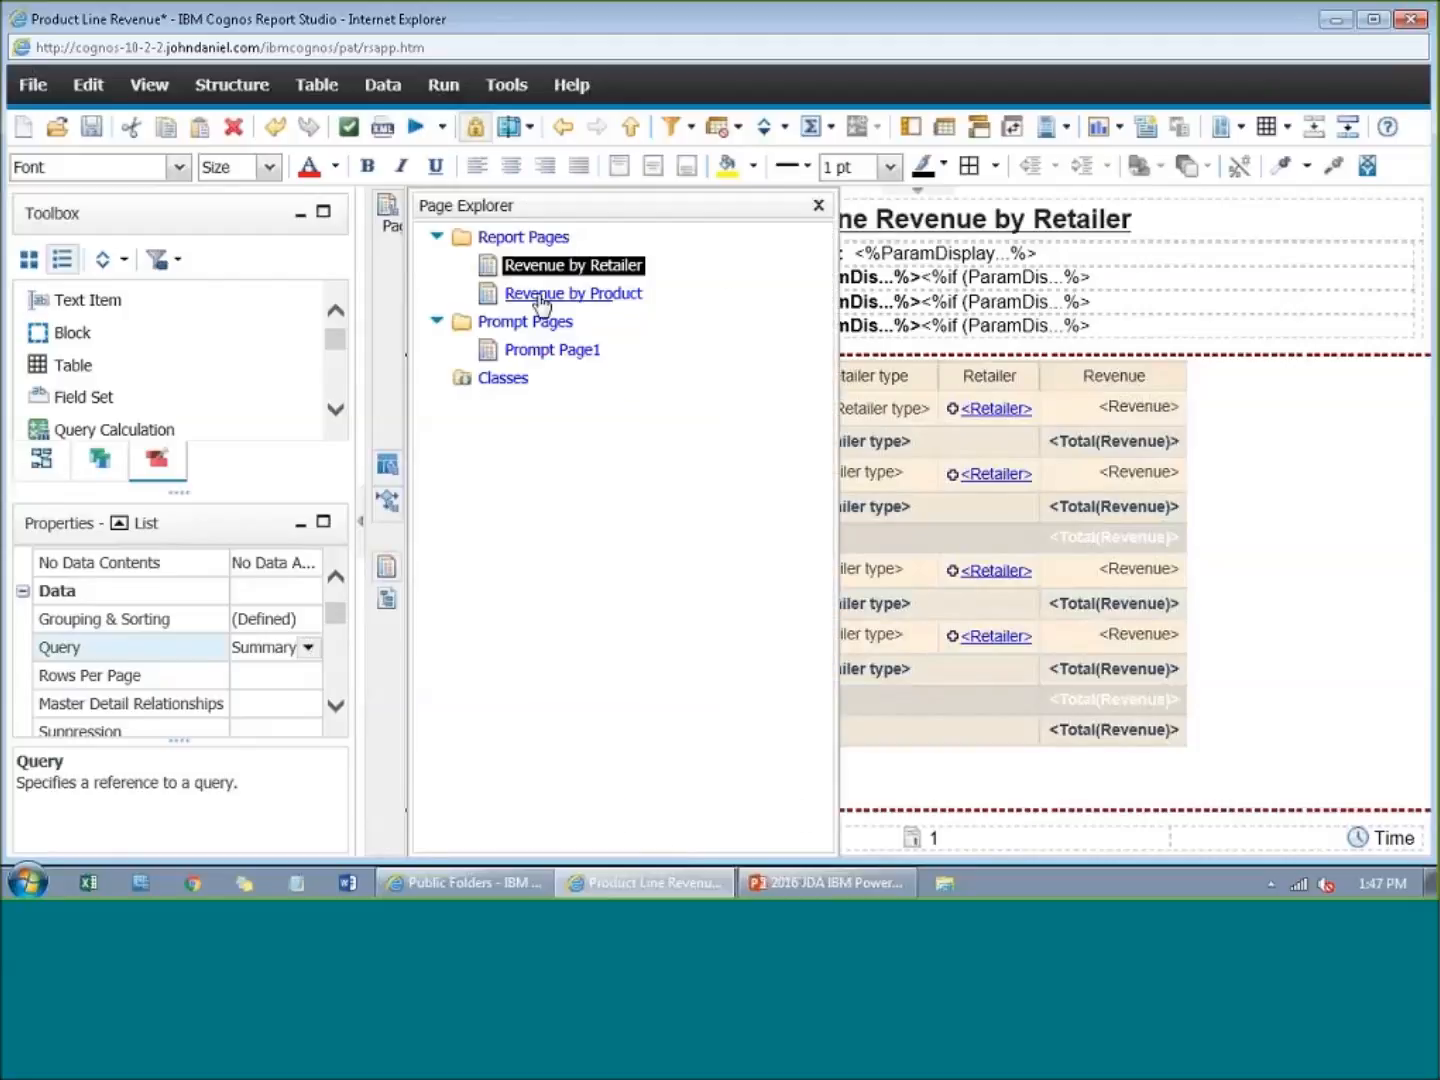
{"action": "left_click", "coordinate": [598, 294]}
{"action": "left_click", "coordinate": [522, 396]}
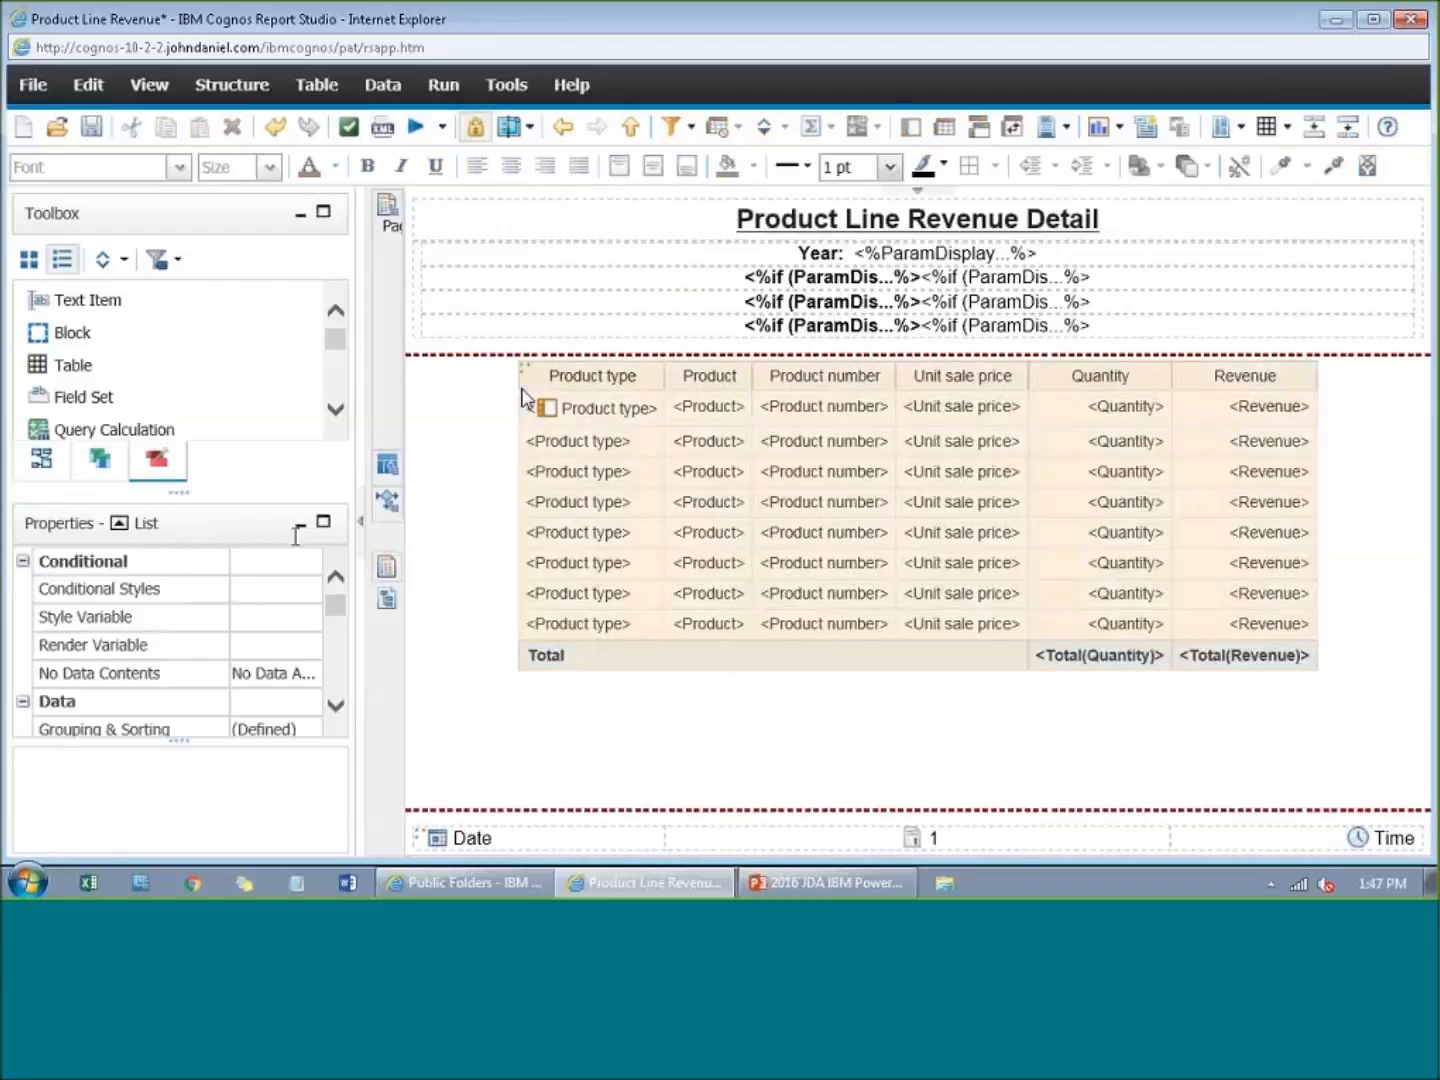
{"action": "scroll", "coordinate": [273, 685], "scroll_direction": "down", "scroll_amount": 3}
{"action": "left_click", "coordinate": [284, 668]}
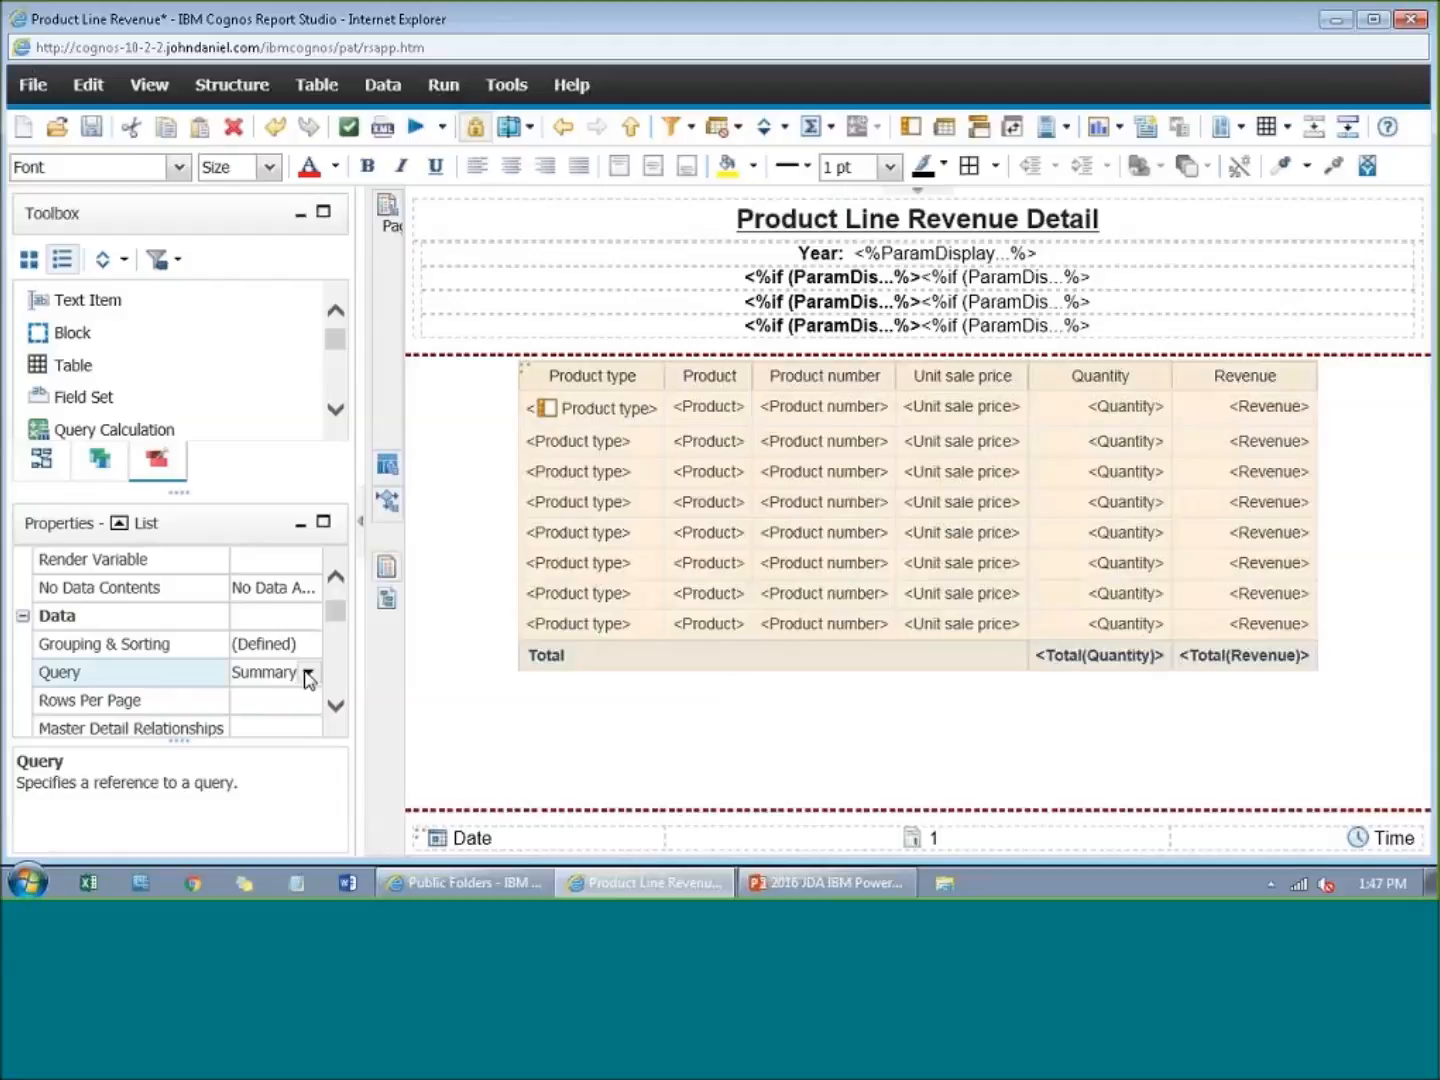
{"action": "left_click", "coordinate": [310, 676]}
{"action": "left_click", "coordinate": [276, 692]}
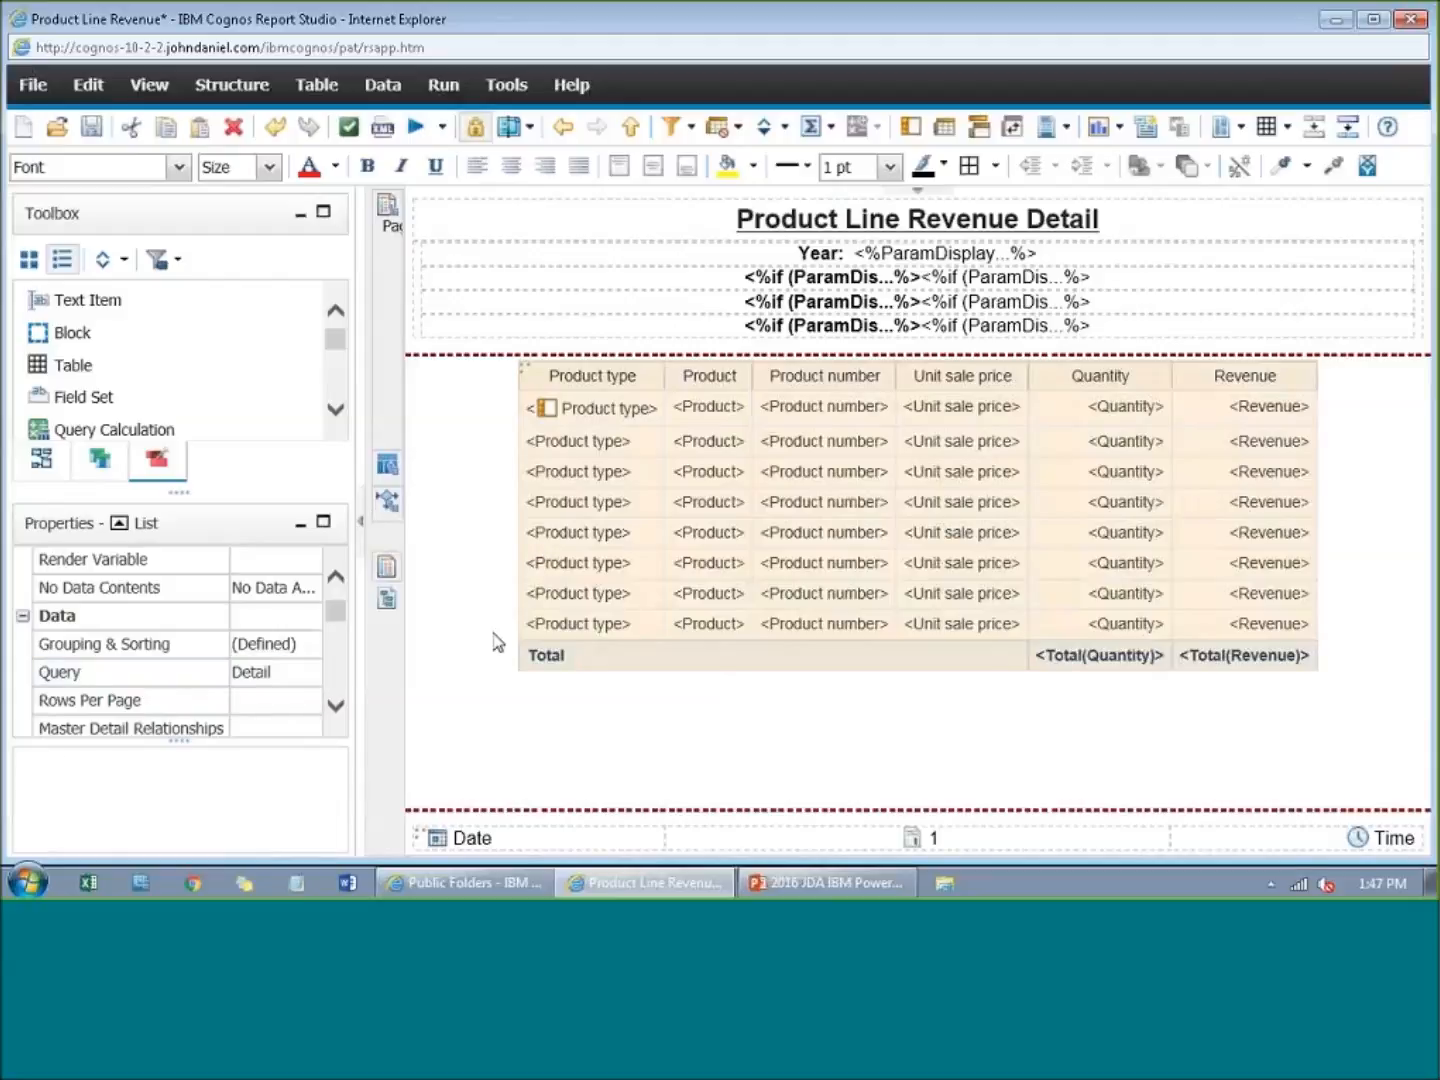
Step: Set the Detail query's Use for Parameter Info property to No
{"action": "left_click", "coordinate": [388, 465]}
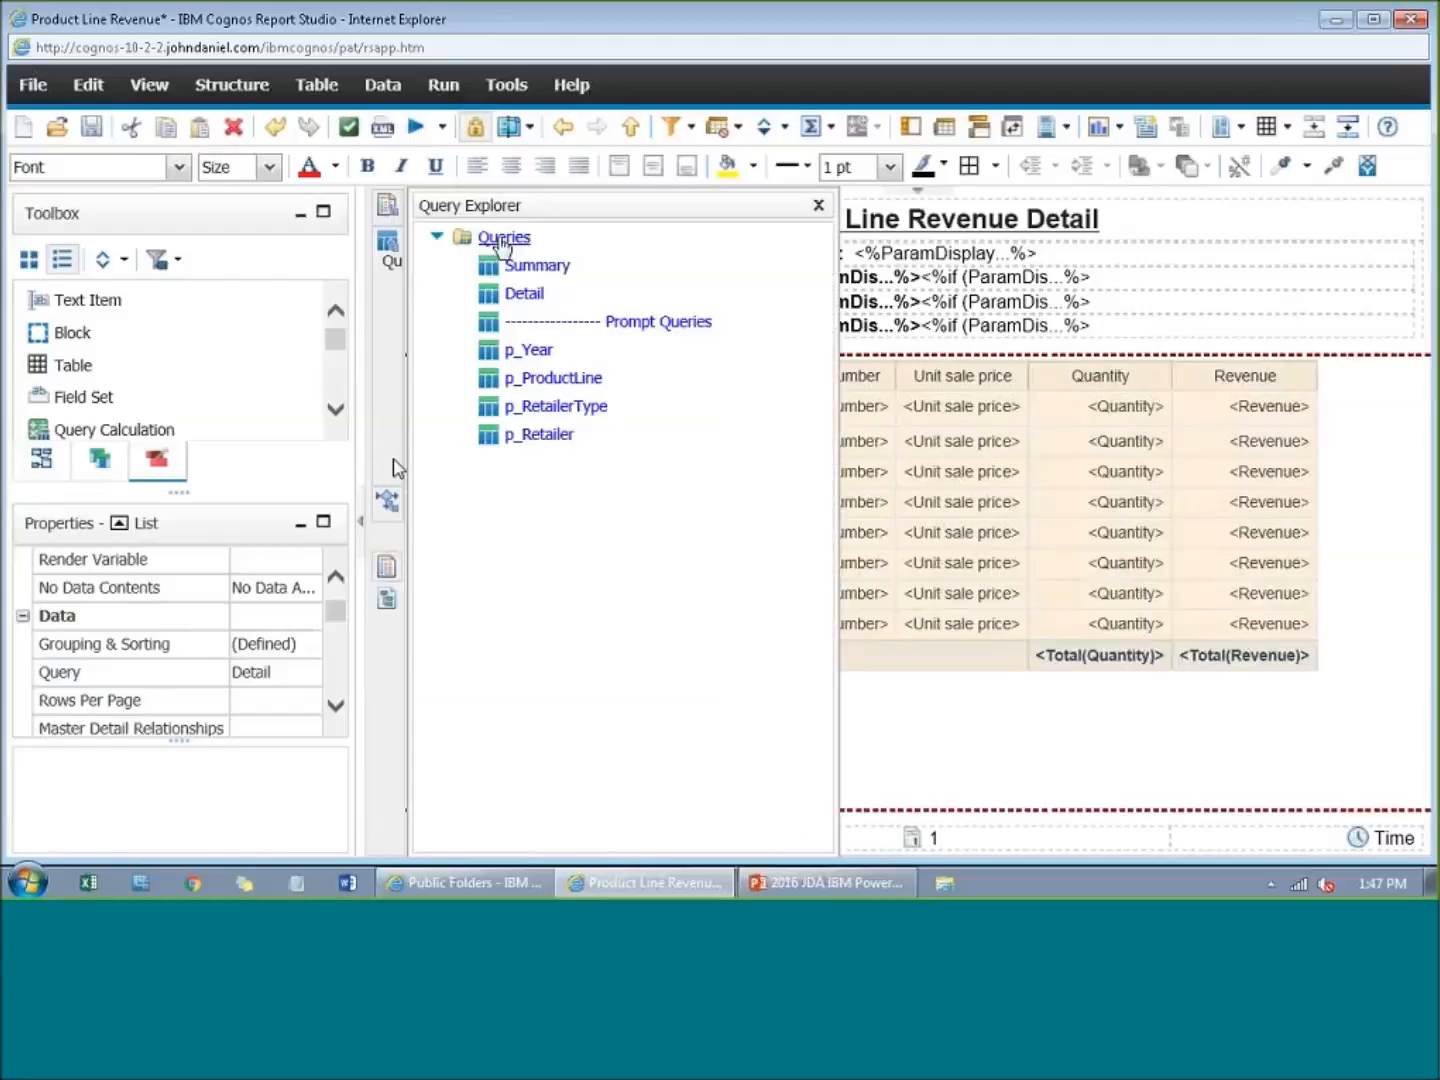
{"action": "left_click", "coordinate": [502, 239]}
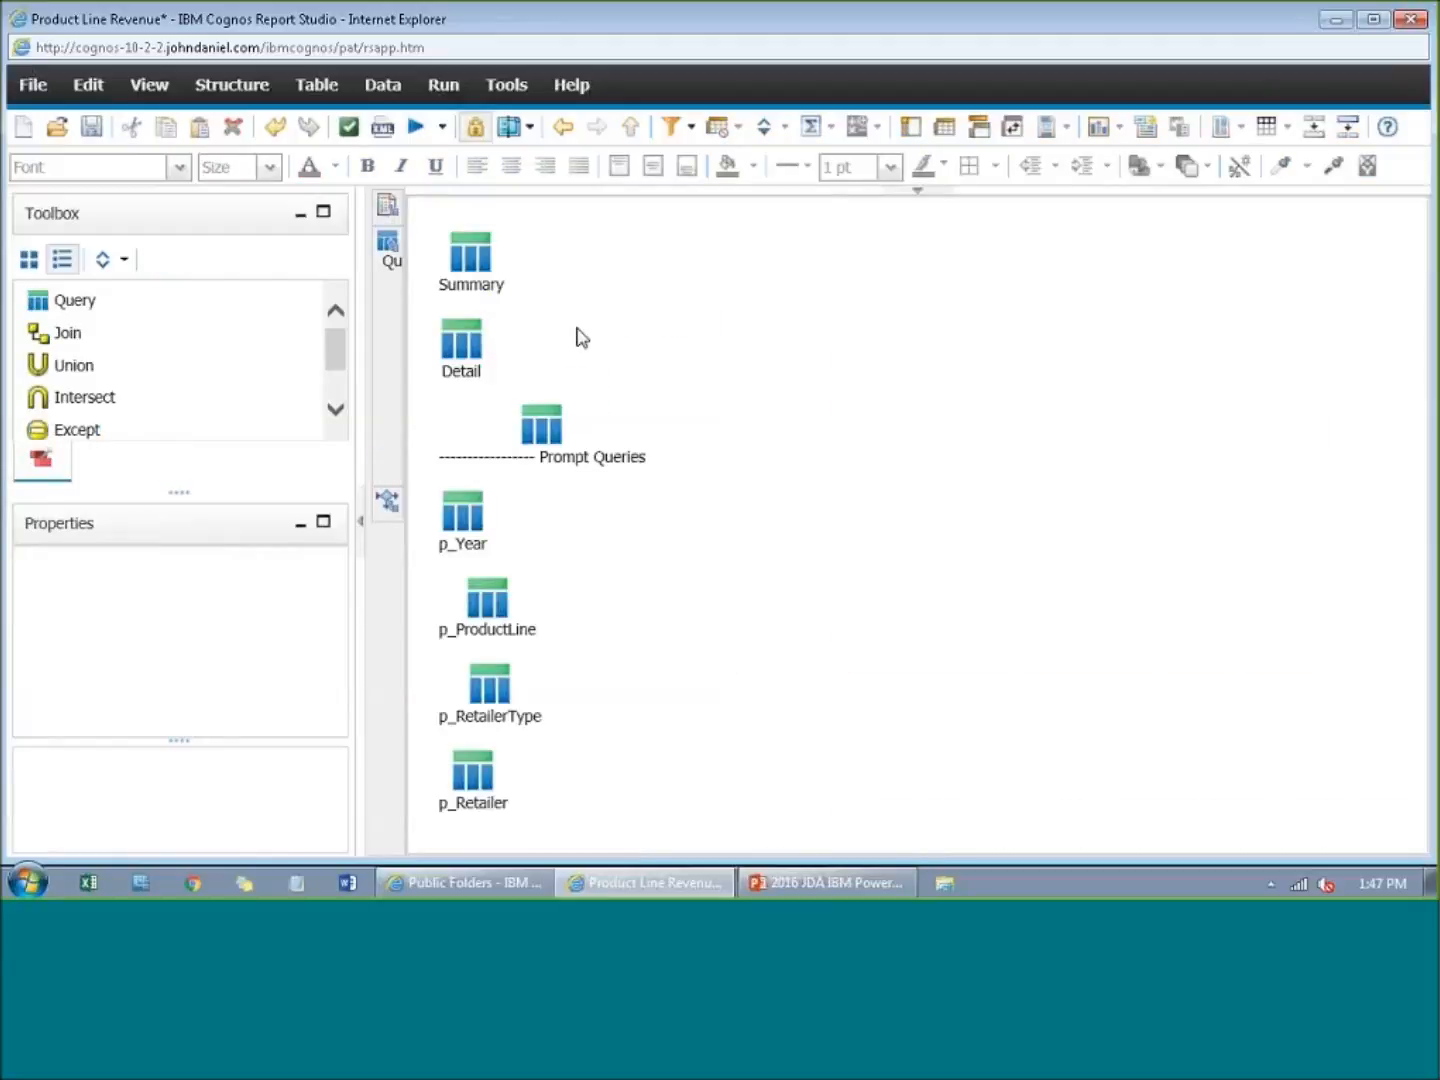
{"action": "left_click", "coordinate": [455, 368]}
{"action": "left_click_drag", "start_coordinate": [336, 605], "coordinate": [240, 662]}
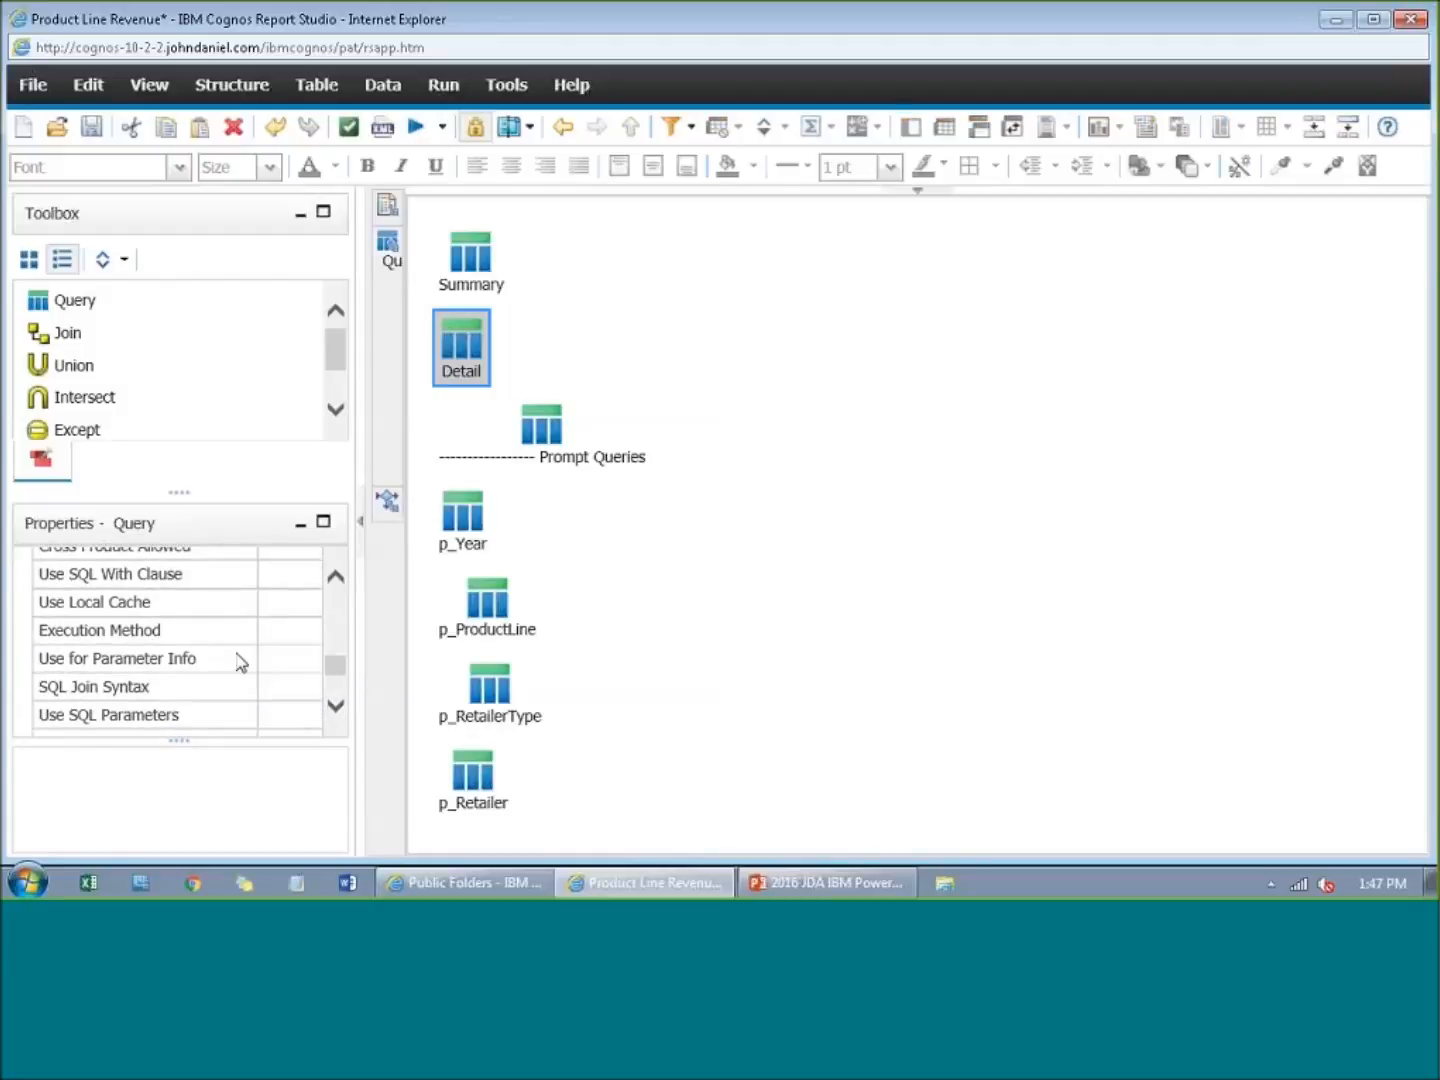
{"action": "left_click", "coordinate": [247, 660]}
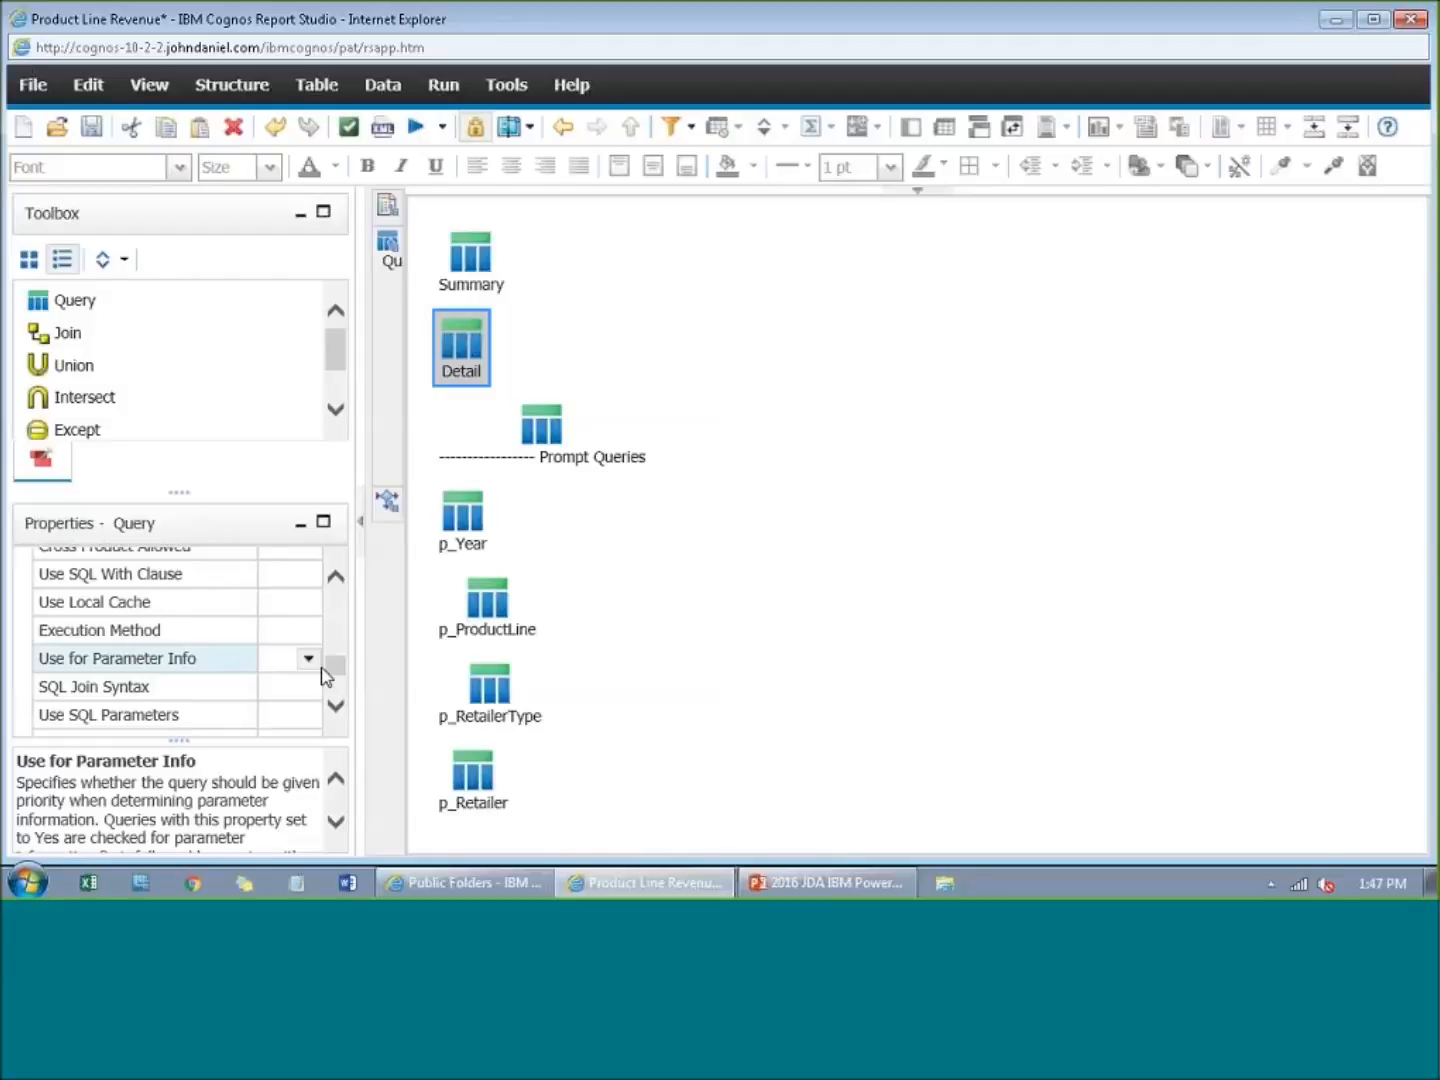
{"action": "left_click", "coordinate": [310, 660]}
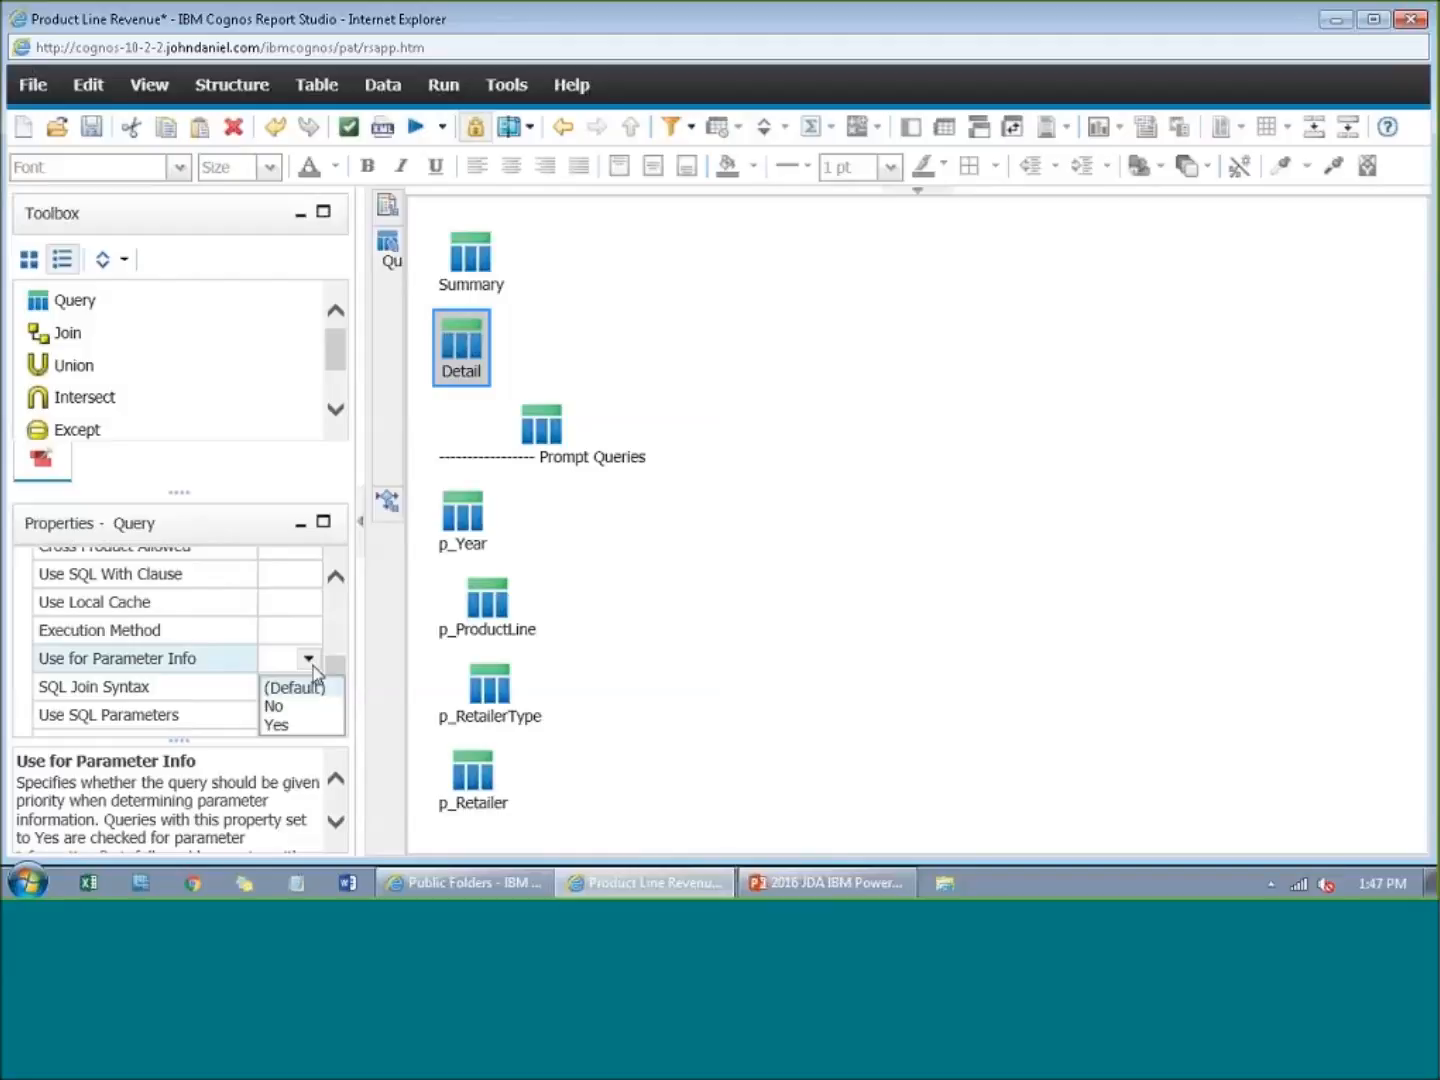
{"action": "left_click", "coordinate": [283, 725]}
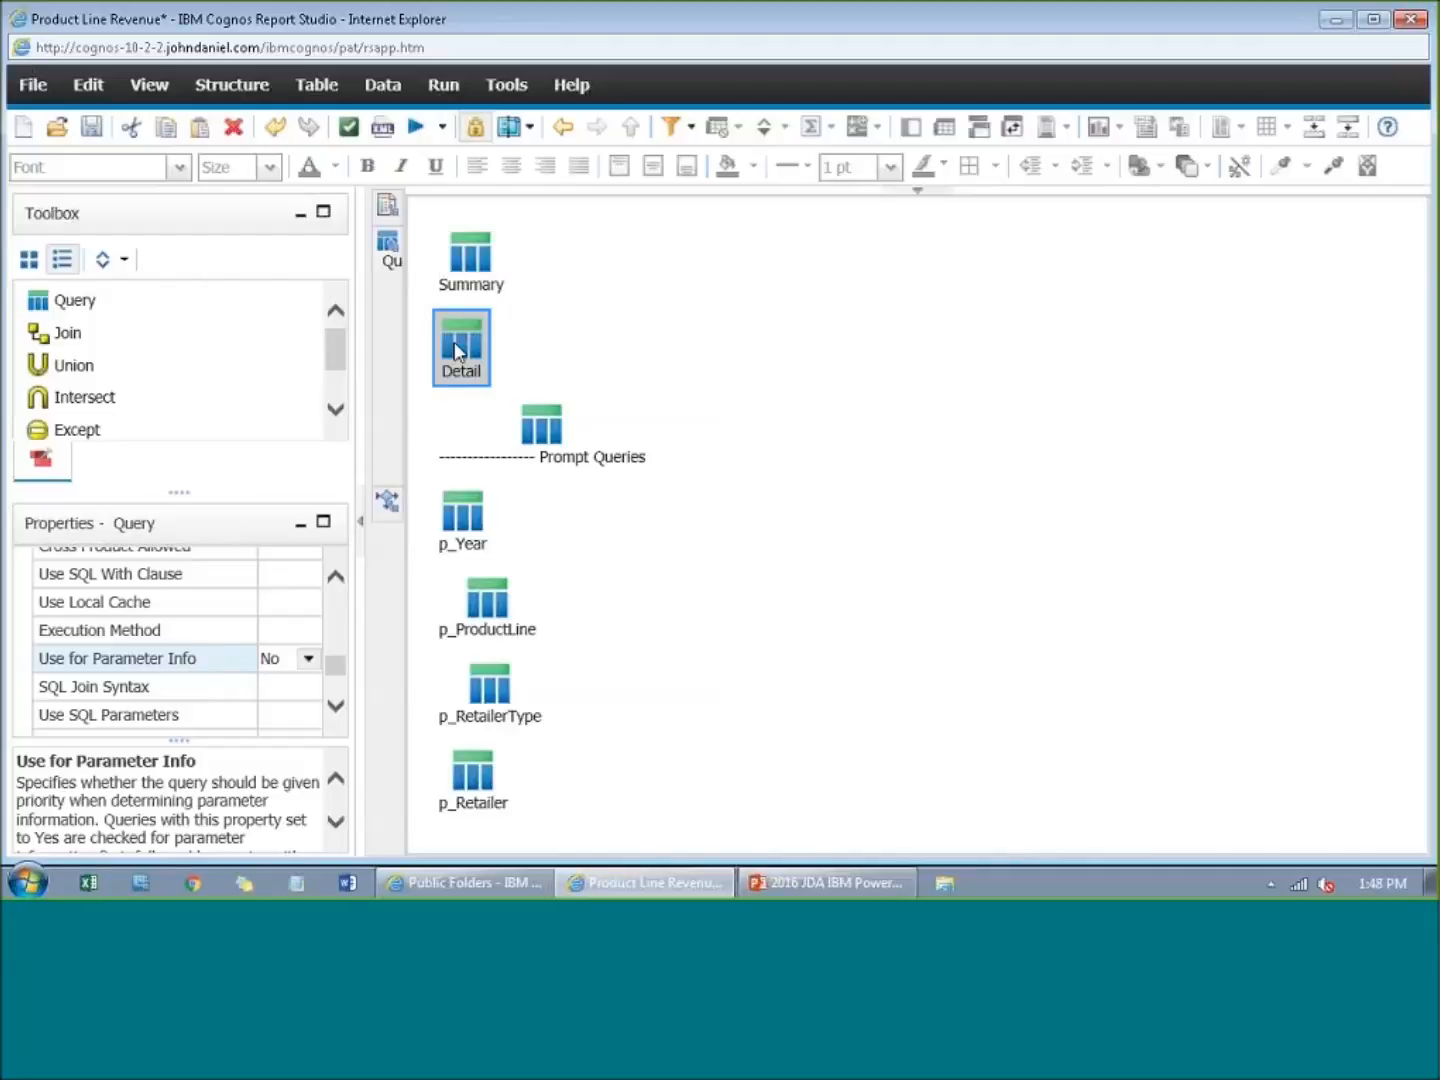
Step: Select the Summary query, and reopen Prompt Page1 to review its optional prompts and the Select Level of Detail prompt
{"action": "left_click", "coordinate": [467, 268]}
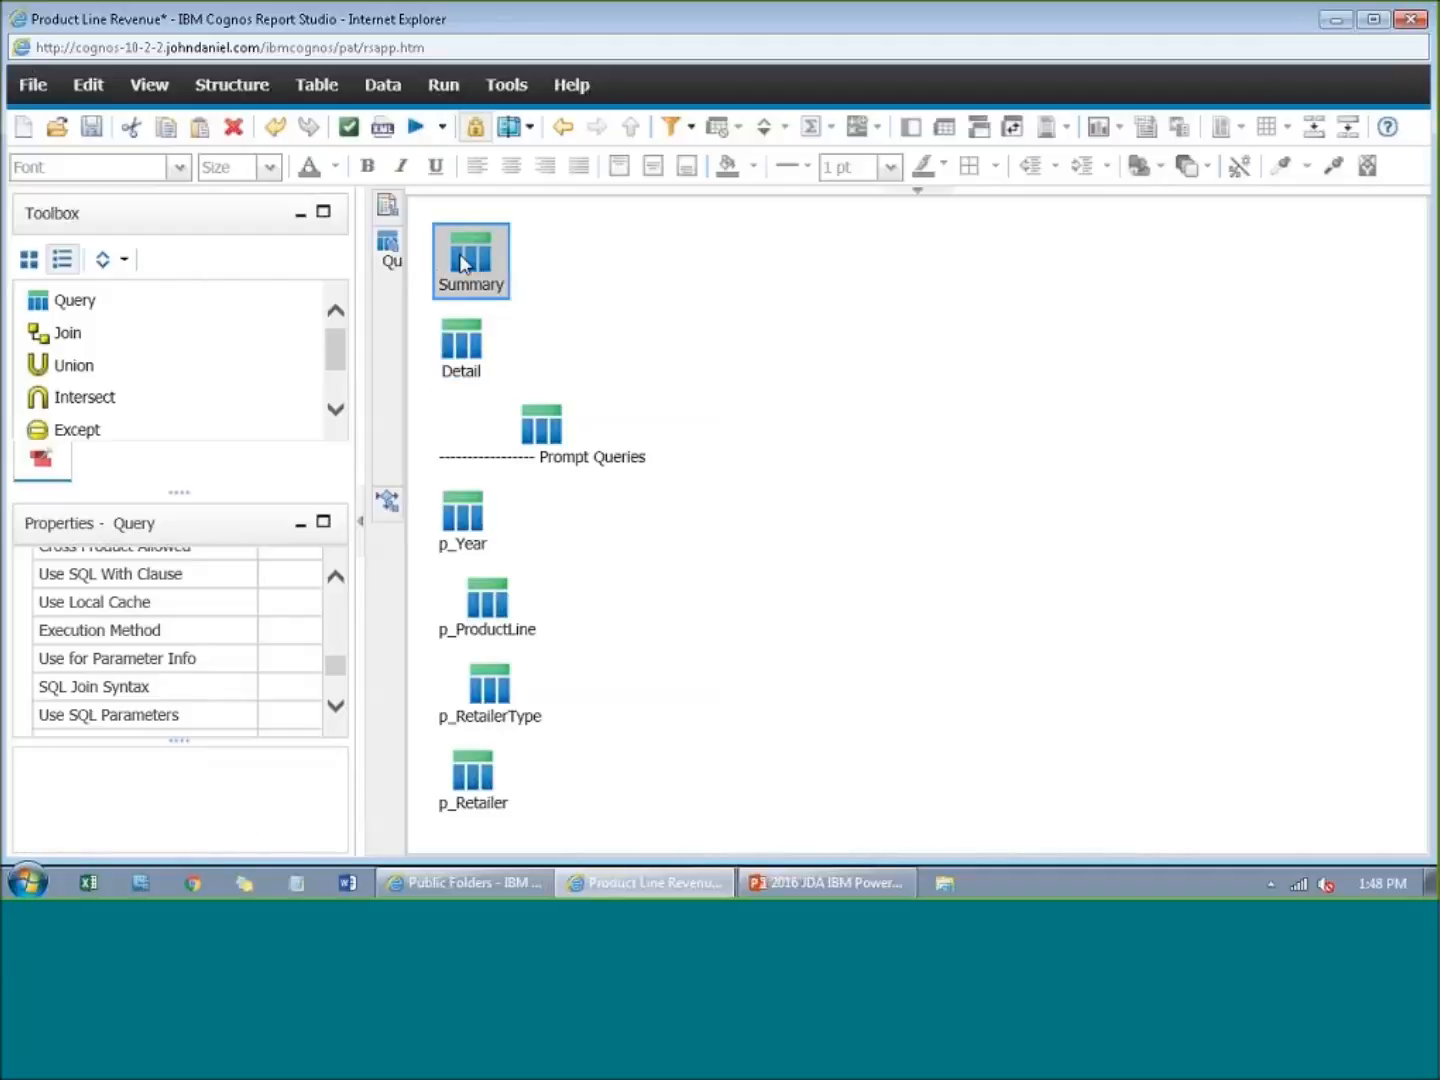
{"action": "left_click", "coordinate": [386, 206]}
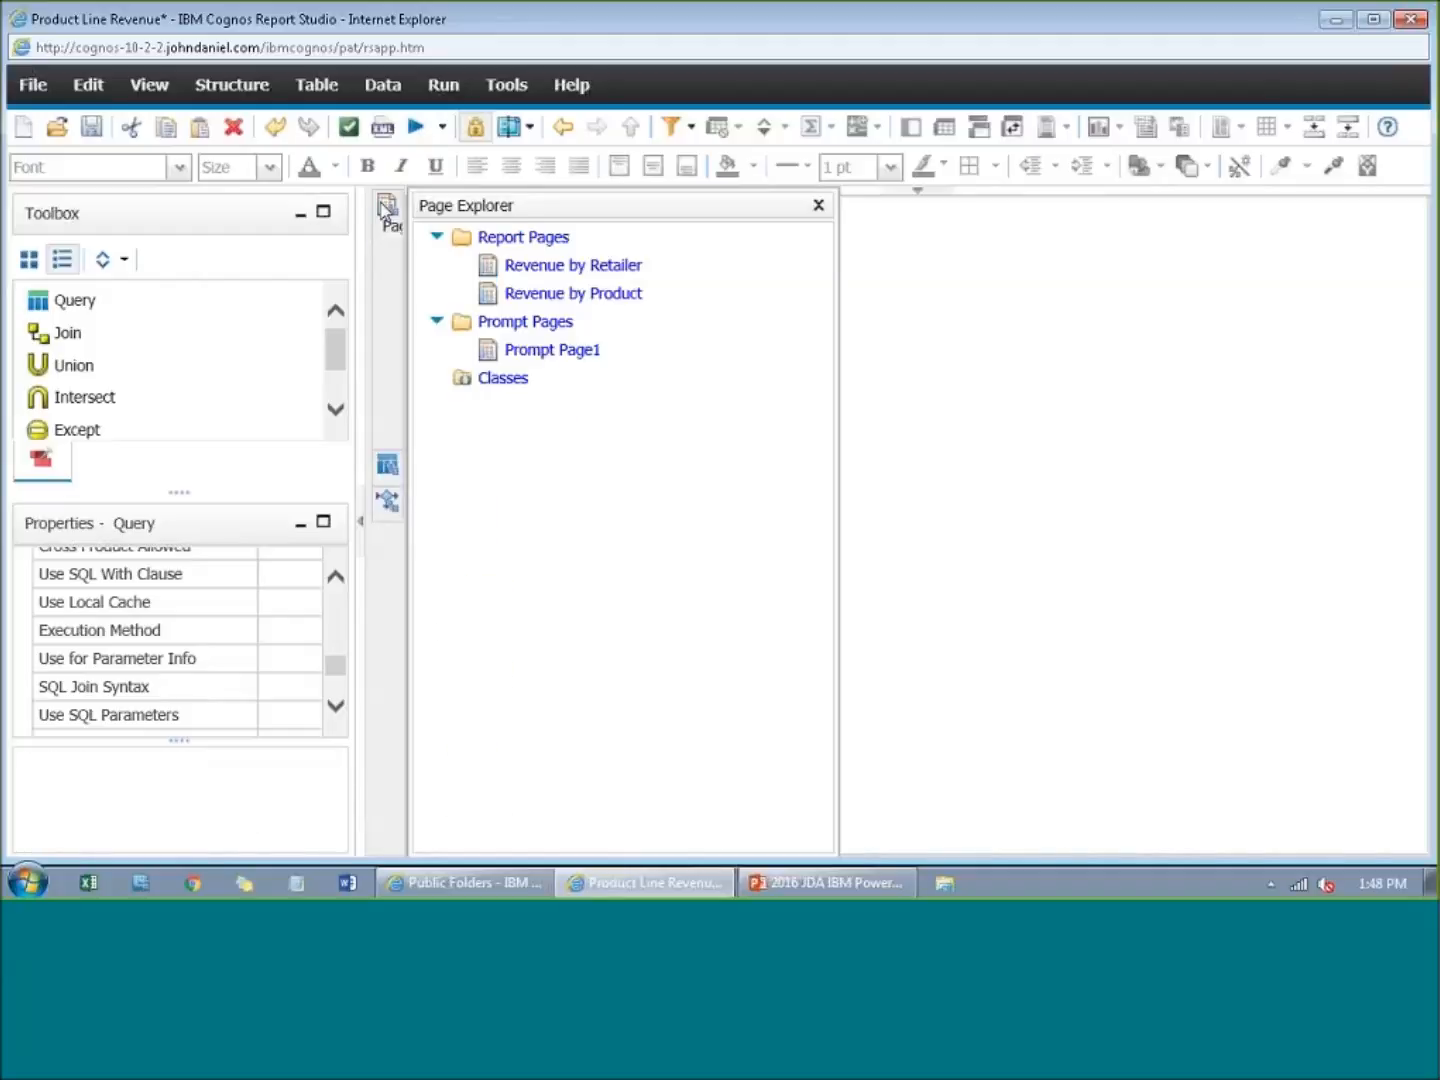
{"action": "left_click", "coordinate": [552, 349]}
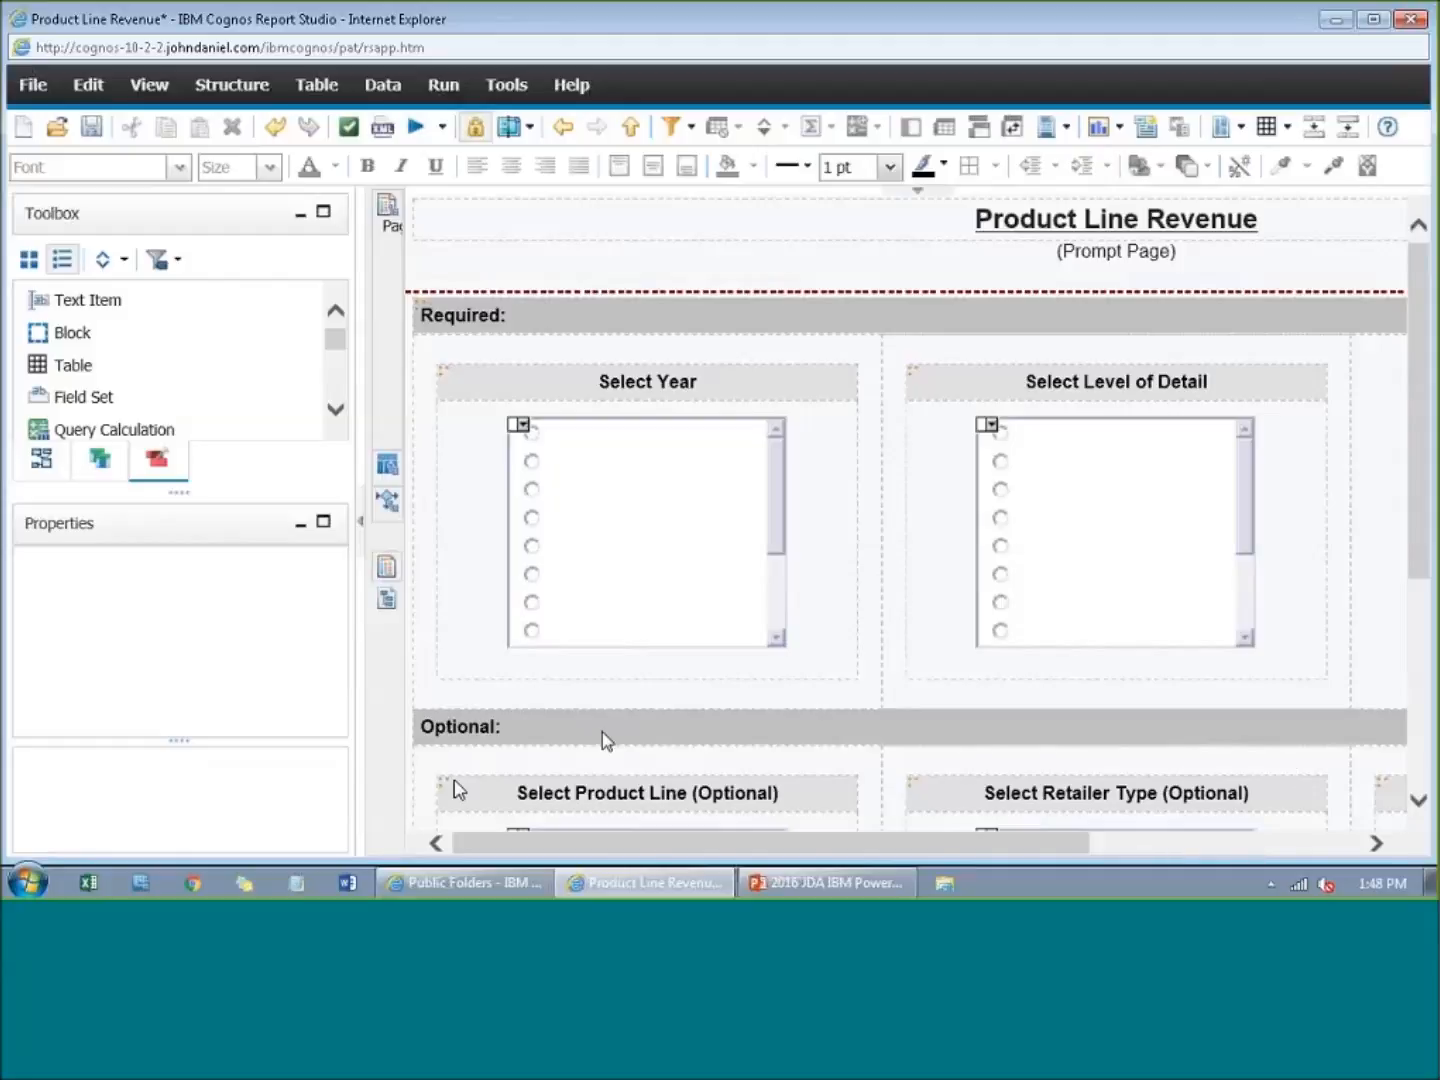
{"action": "left_click", "coordinate": [446, 784]}
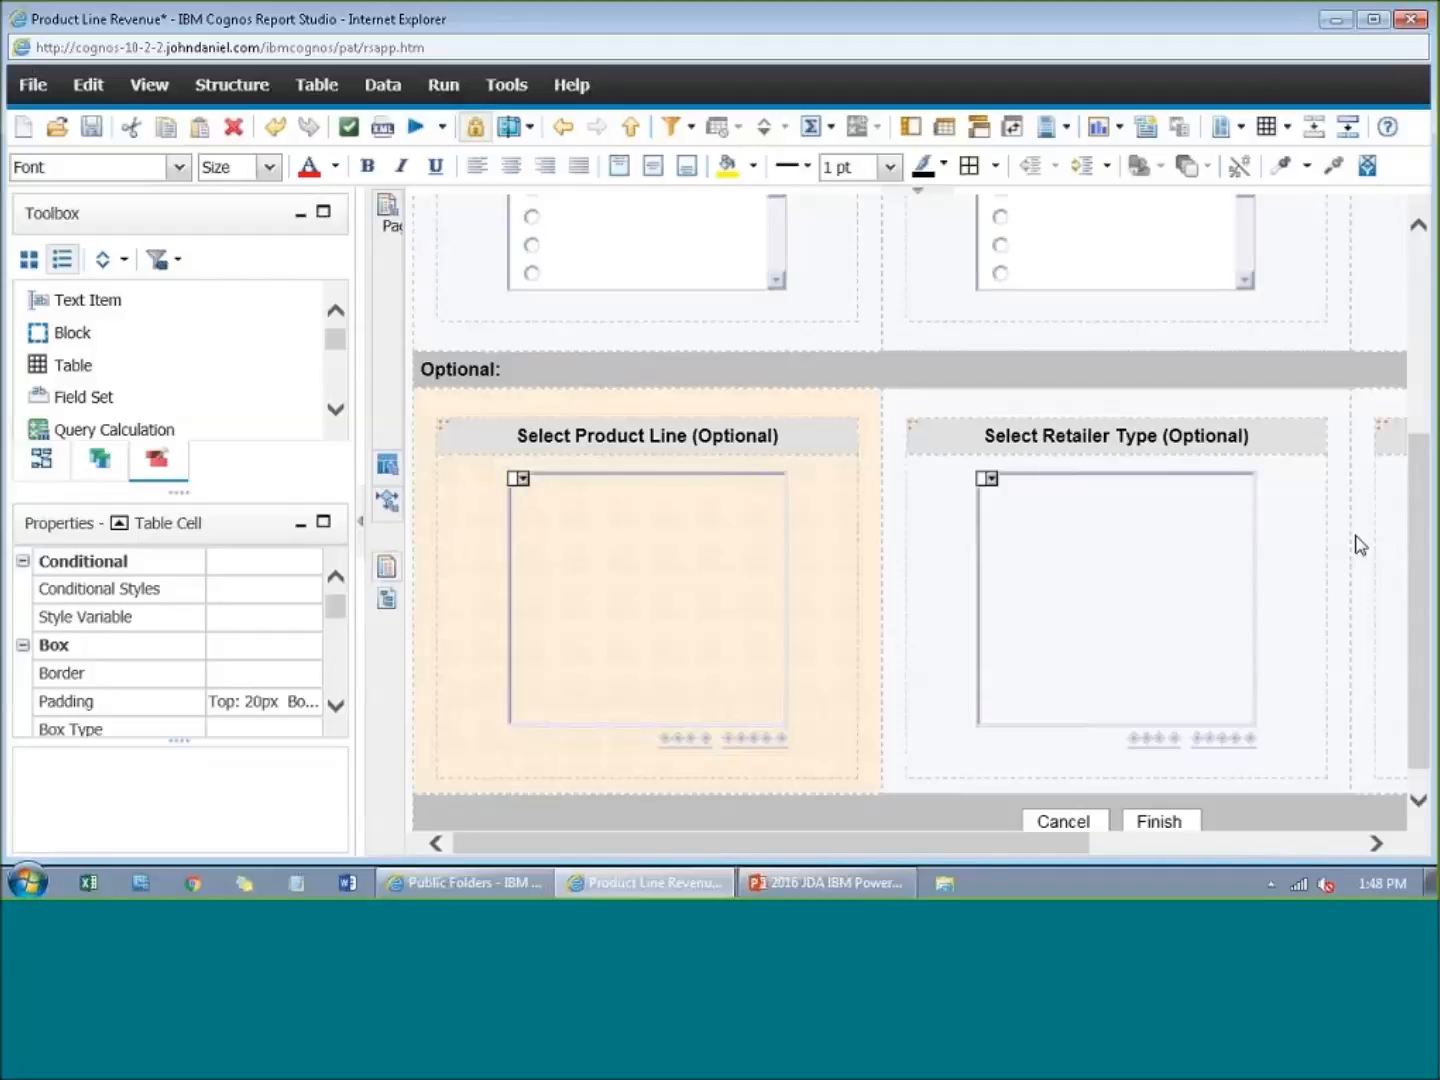
{"action": "scroll", "coordinate": [859, 423], "scroll_direction": "up", "scroll_amount": 4}
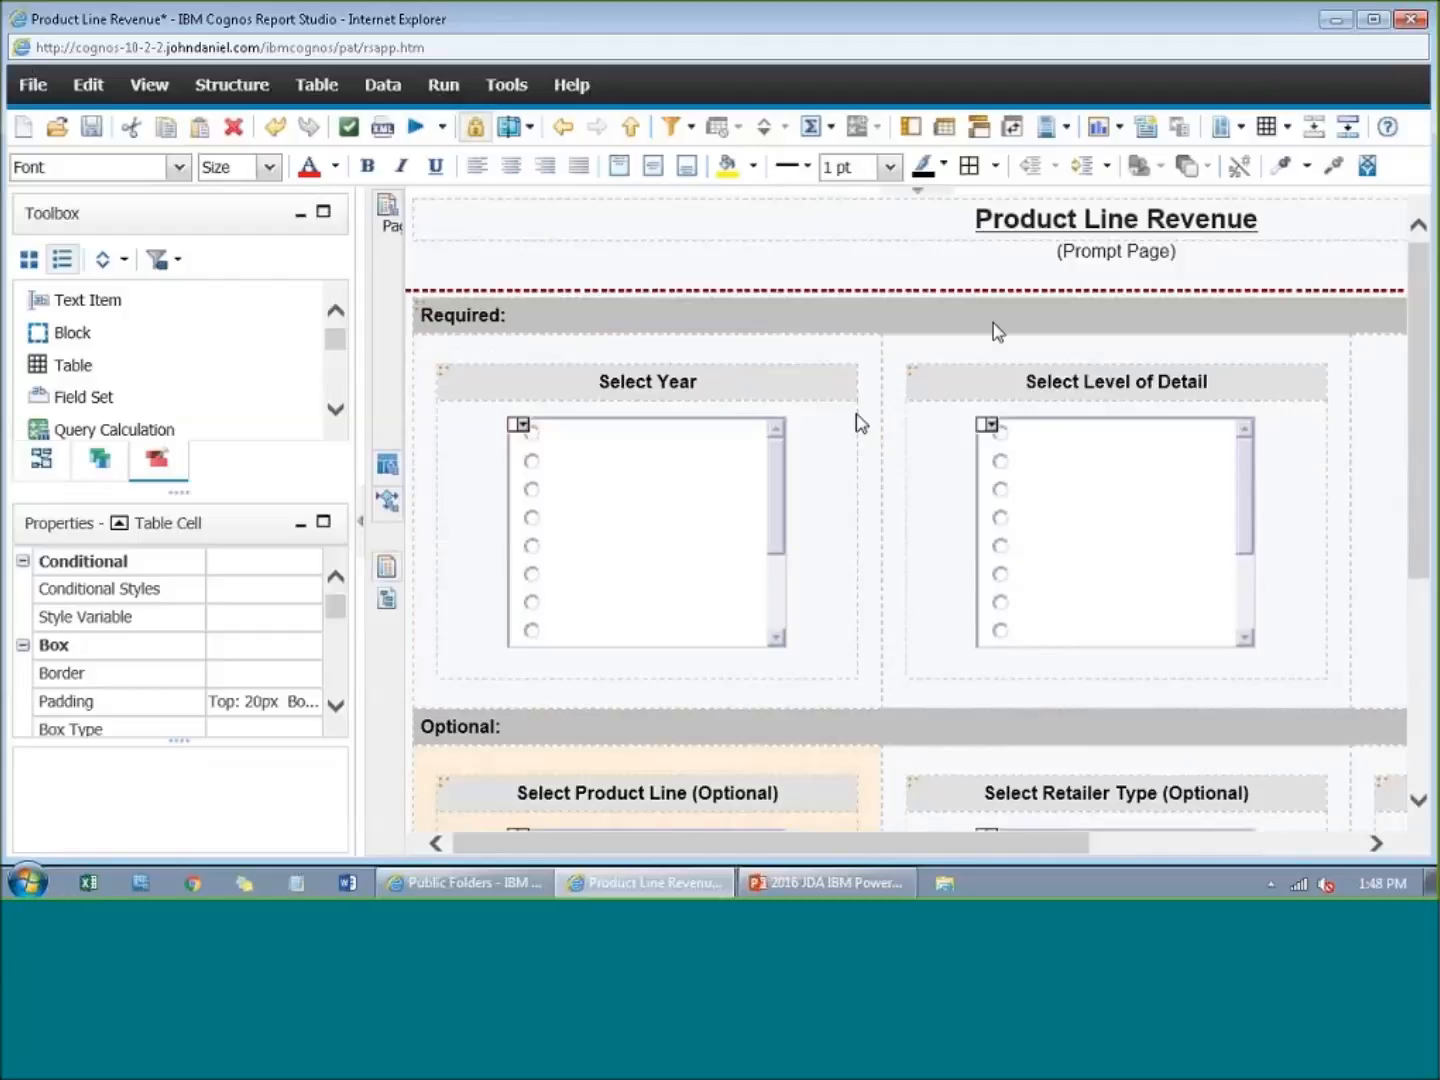
{"action": "left_click", "coordinate": [906, 350]}
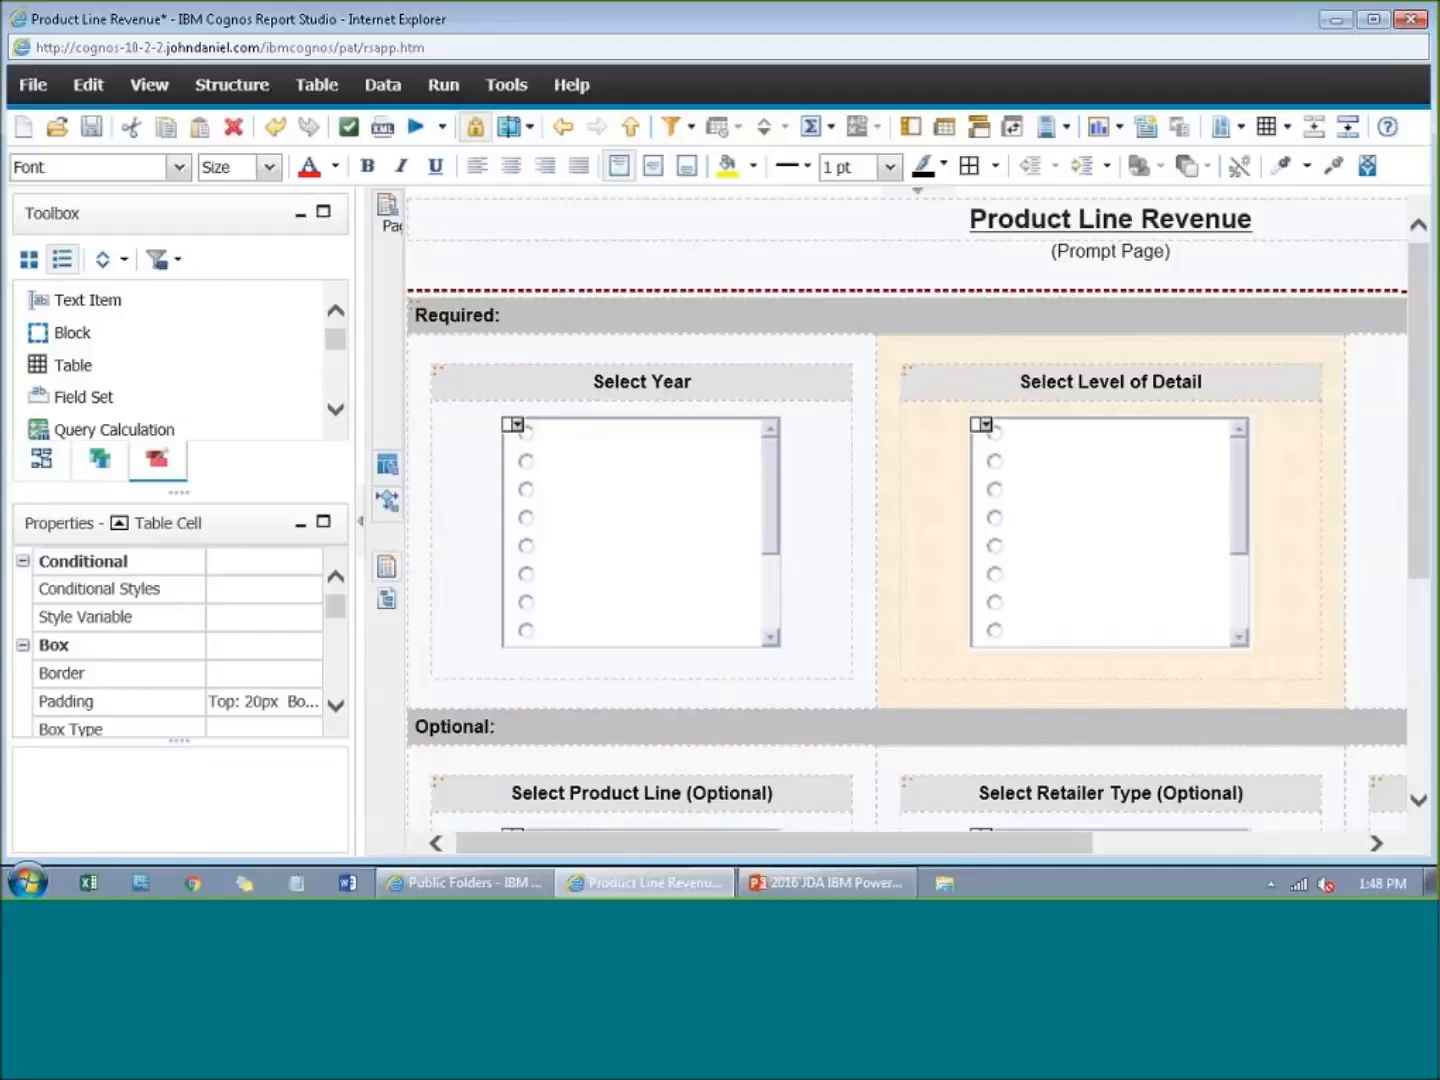
{"action": "left_click", "coordinate": [1156, 32]}
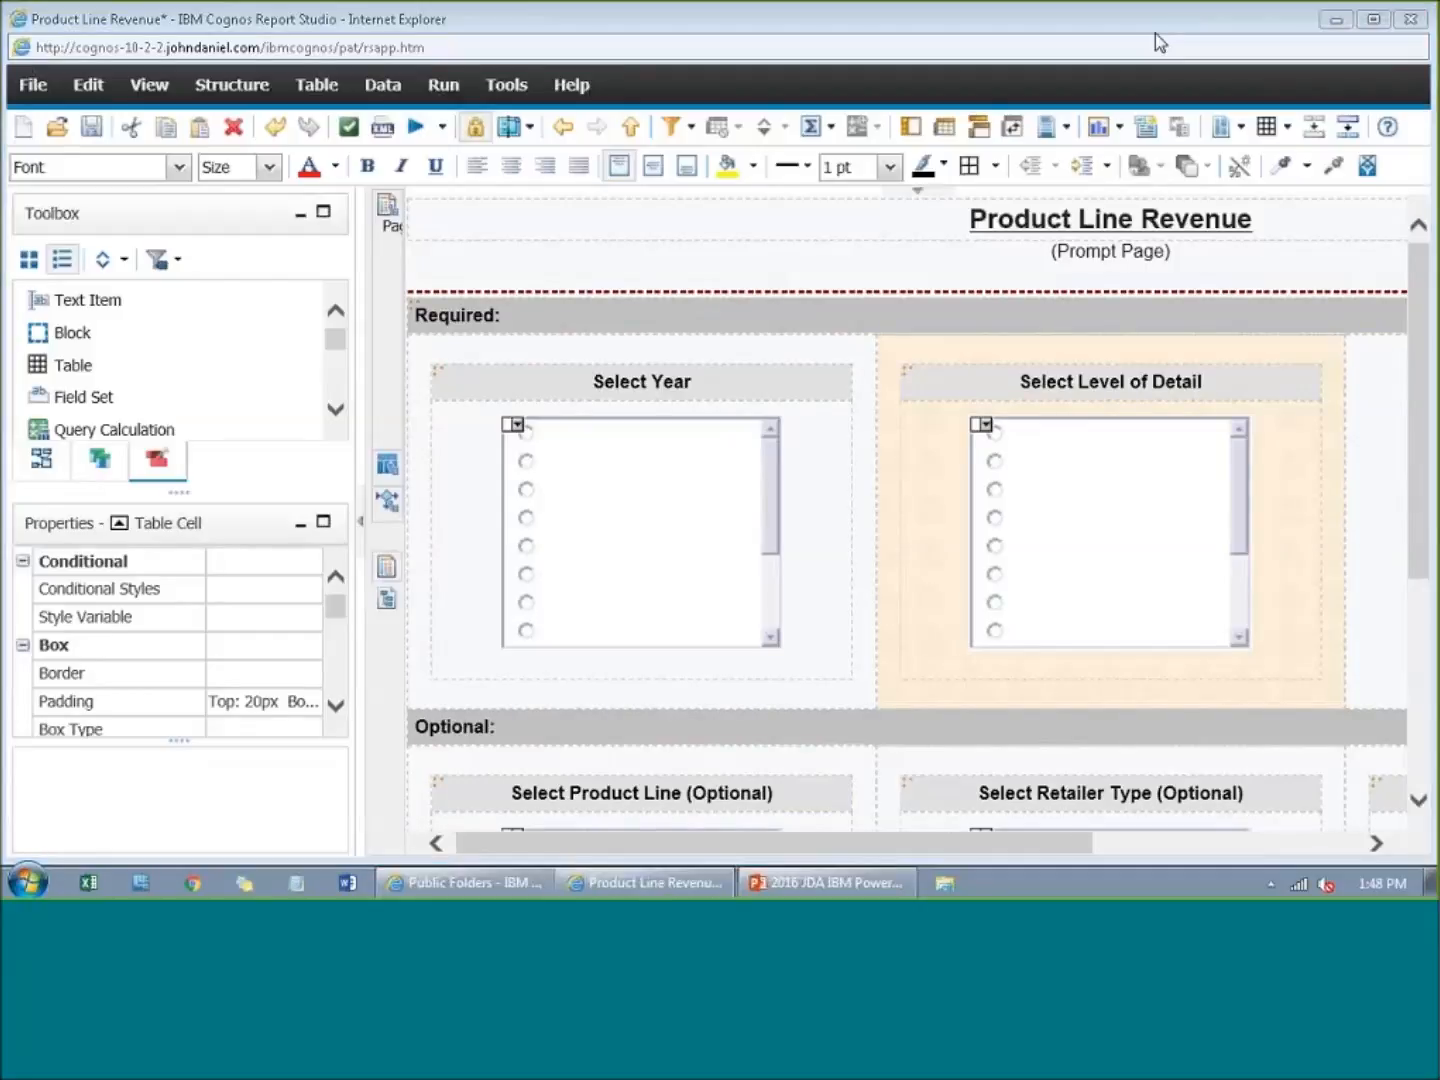